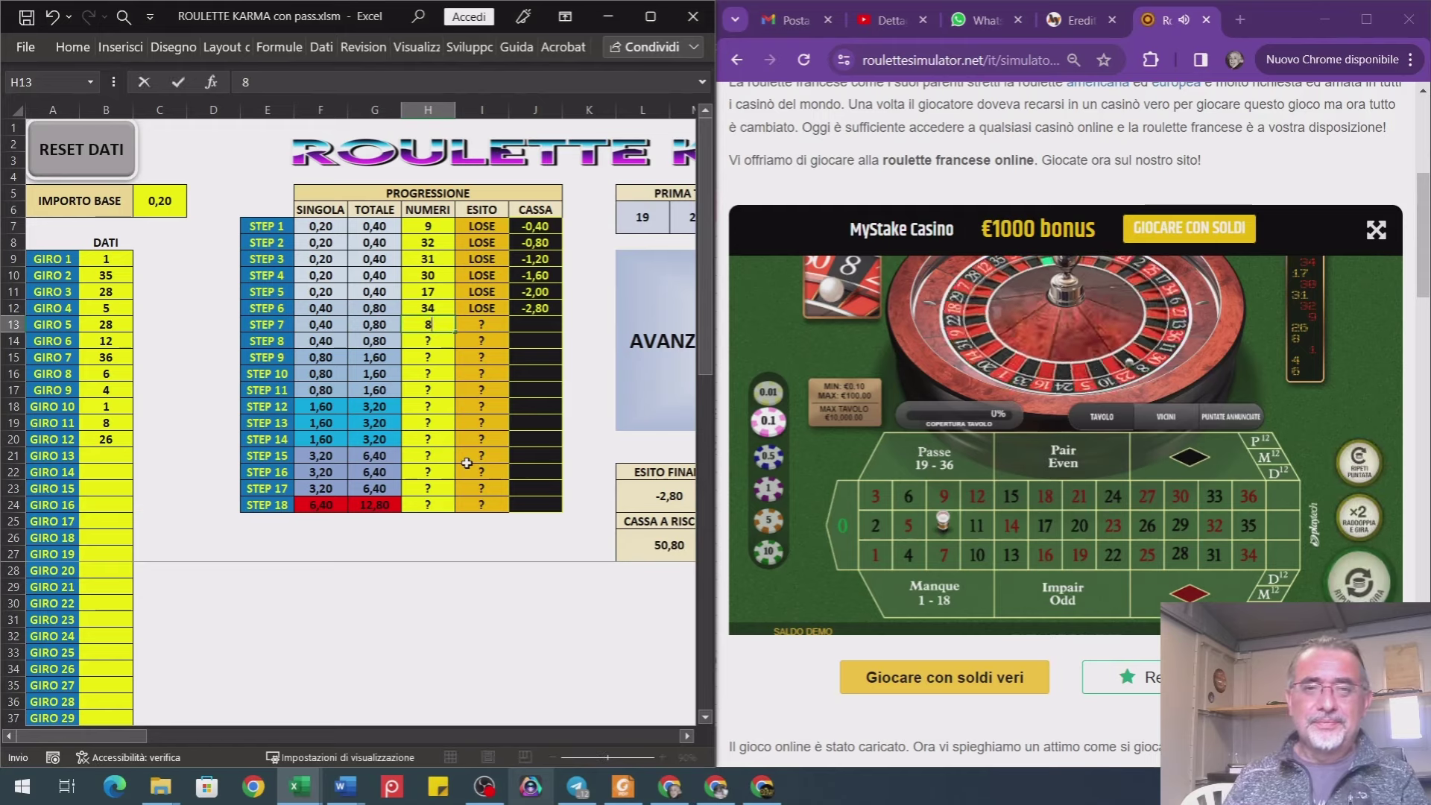
- Record the drawn numbers 8 and 6 for STEP 7 and STEP 8 in the progression's NUMERI column
text(8)
key(Return)
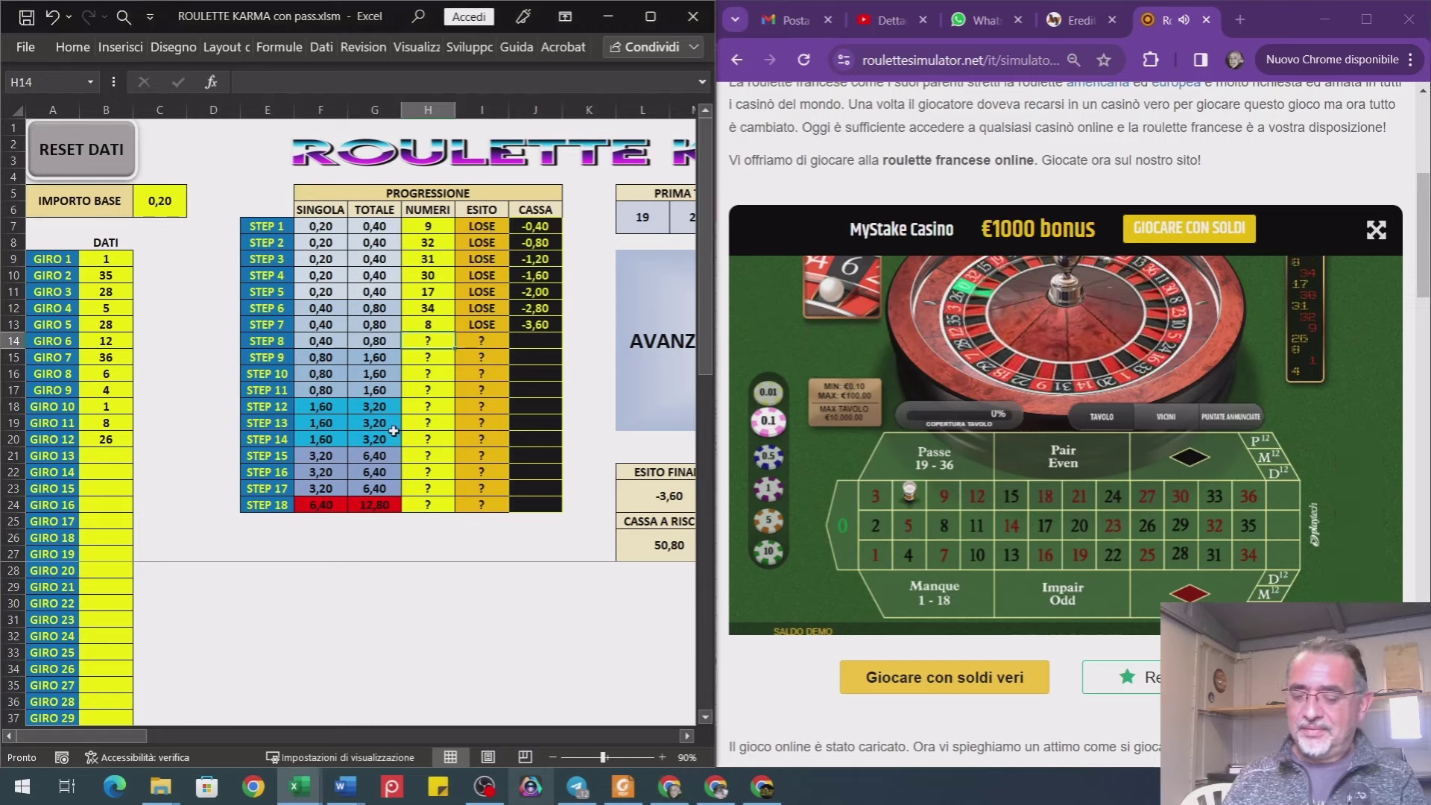
text(6)
key(Return)
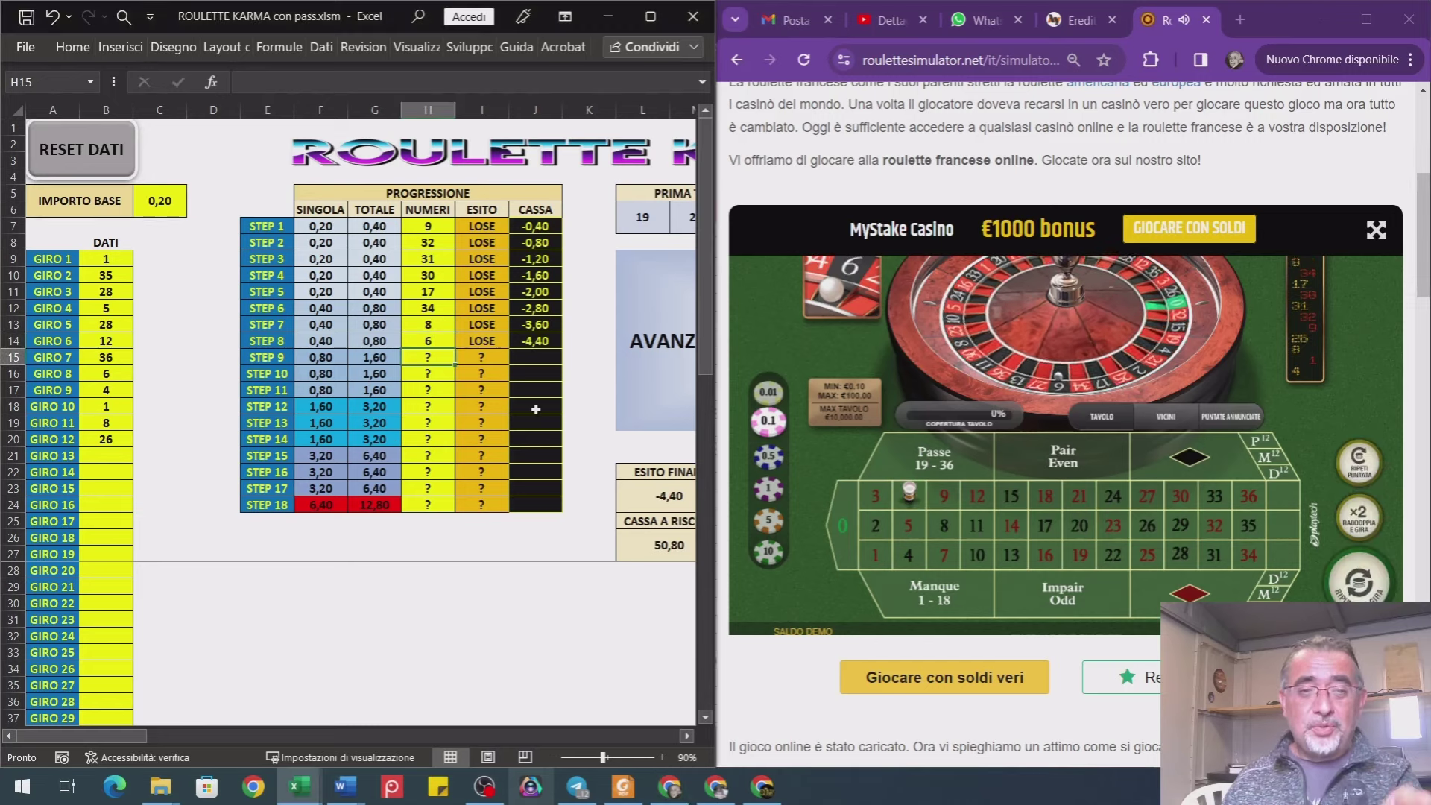
- Spin the online roulette for each round and record 16 for STEP 9 and 10 for STEP 10 in the NUMERI column
click(1358, 518)
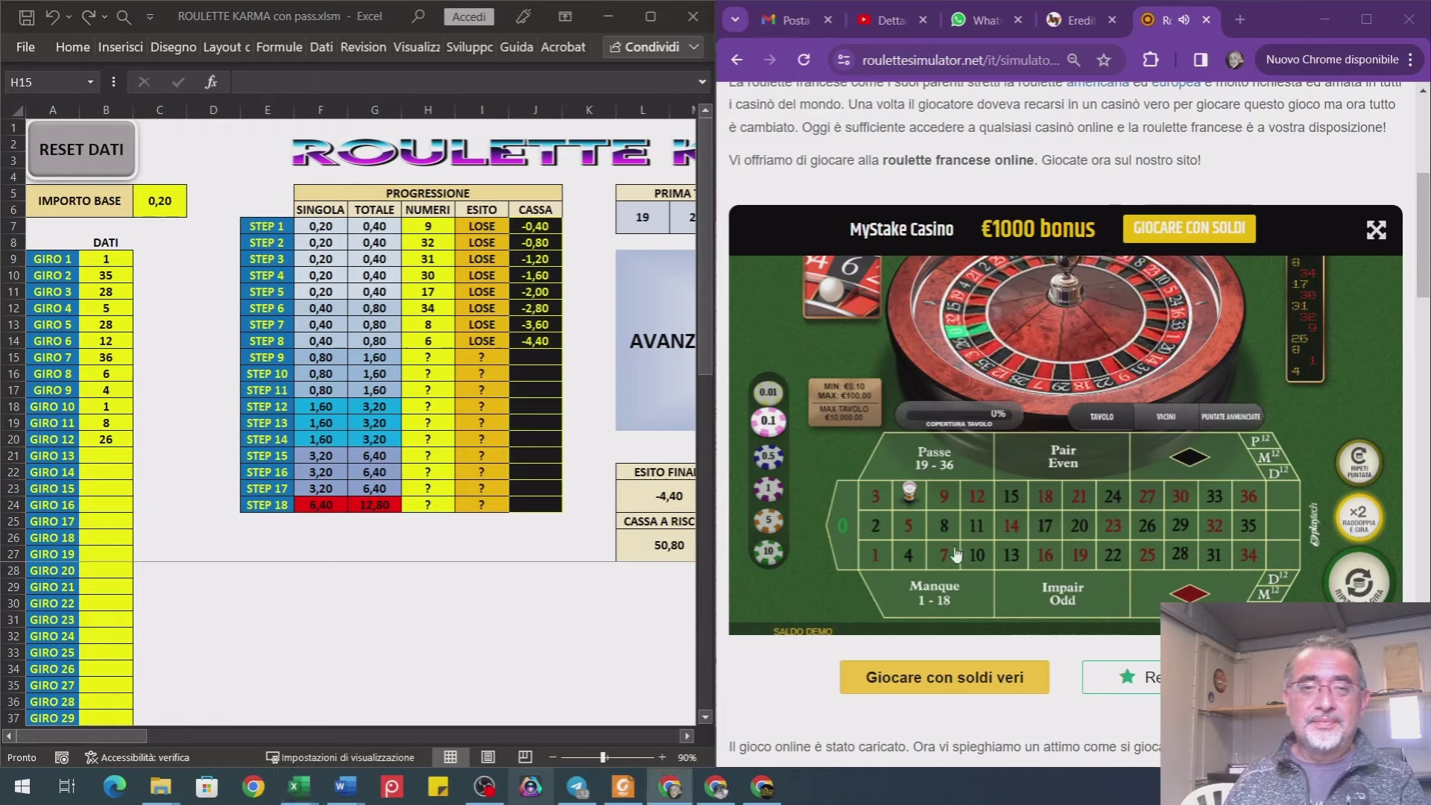
key(alt+Tab)
text(16)
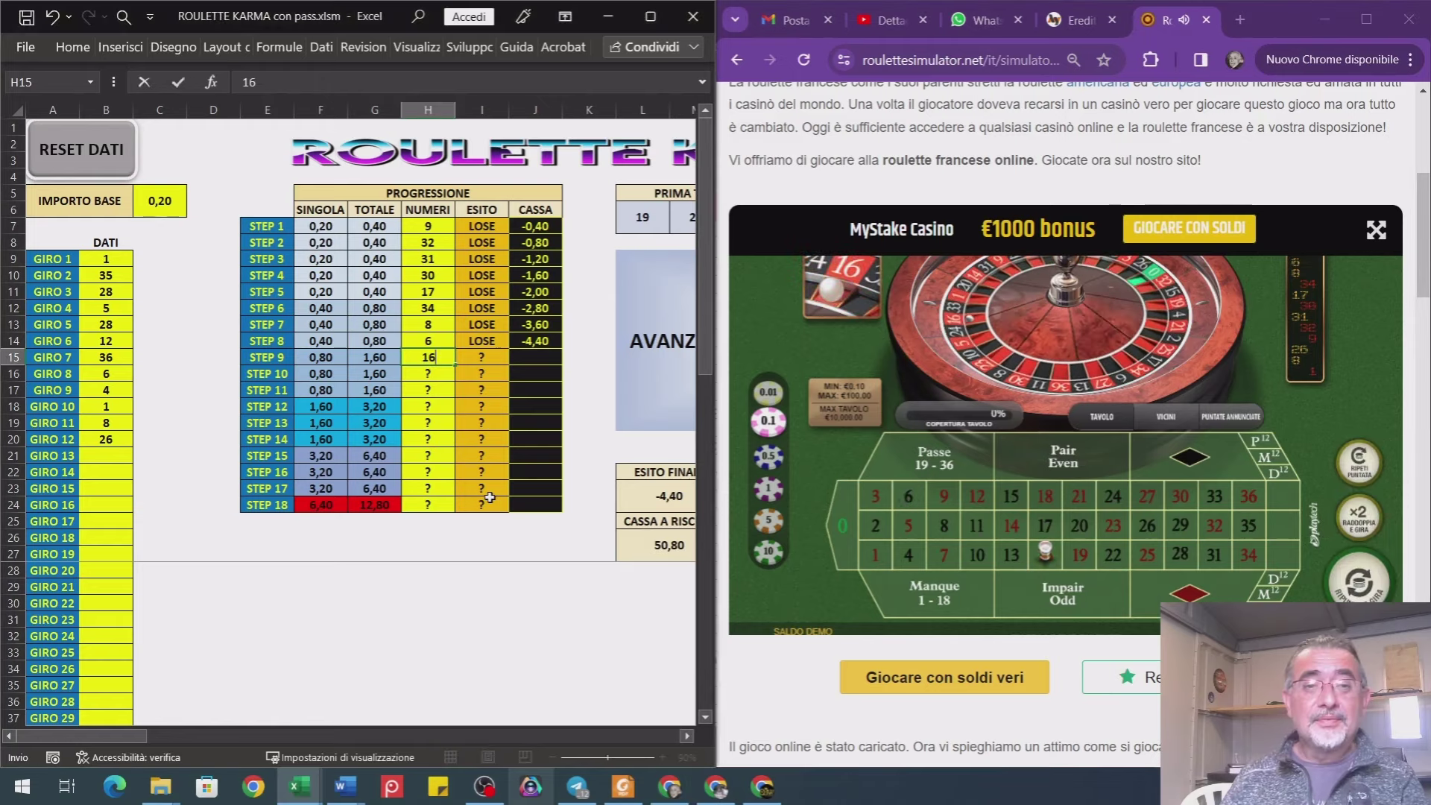
key(Return)
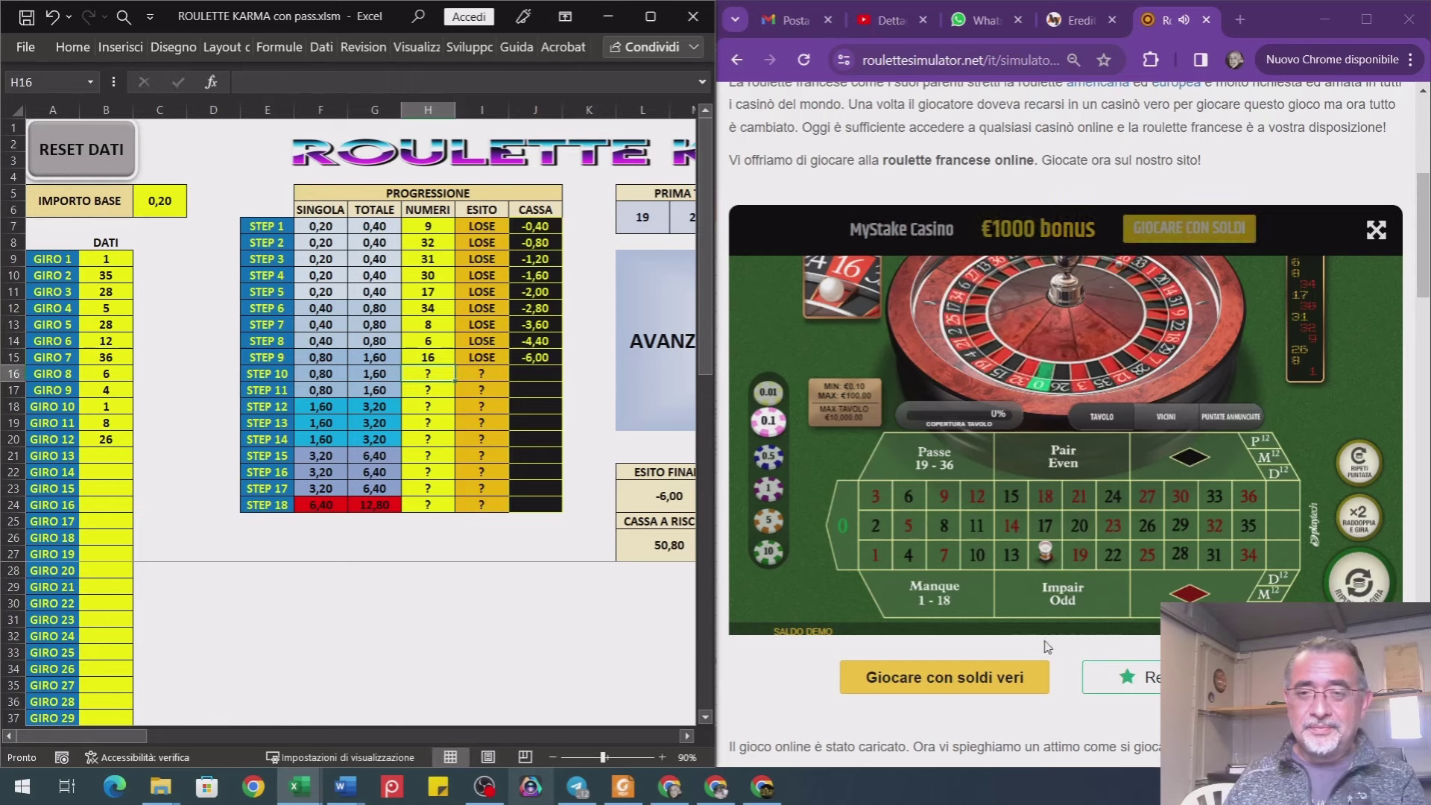
click(1361, 585)
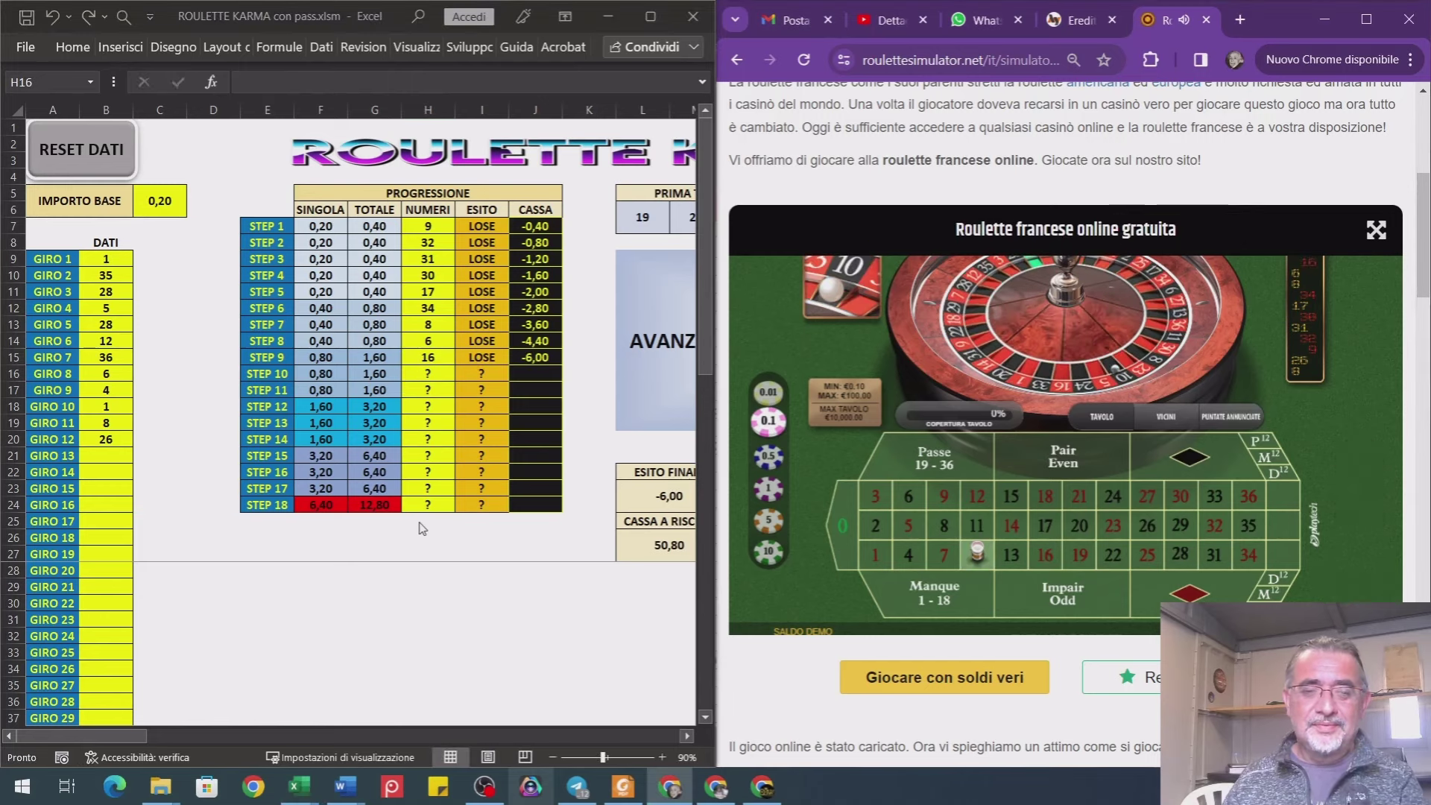
key(alt+Tab)
key(BackSpace)
text(10)
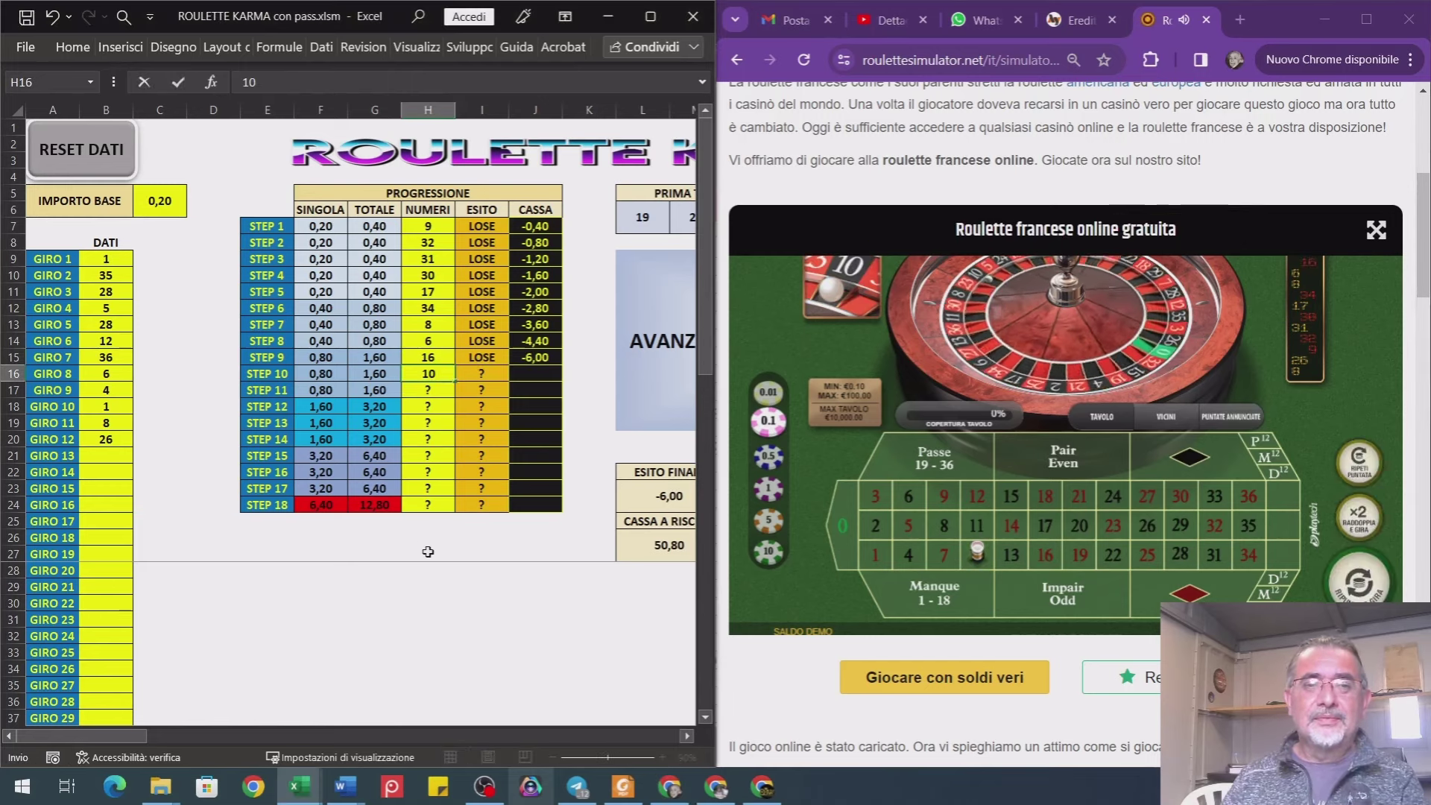
key(Return)
- Spin the online roulette again and record 21 as the STEP 11 number in the workbook
click(1359, 585)
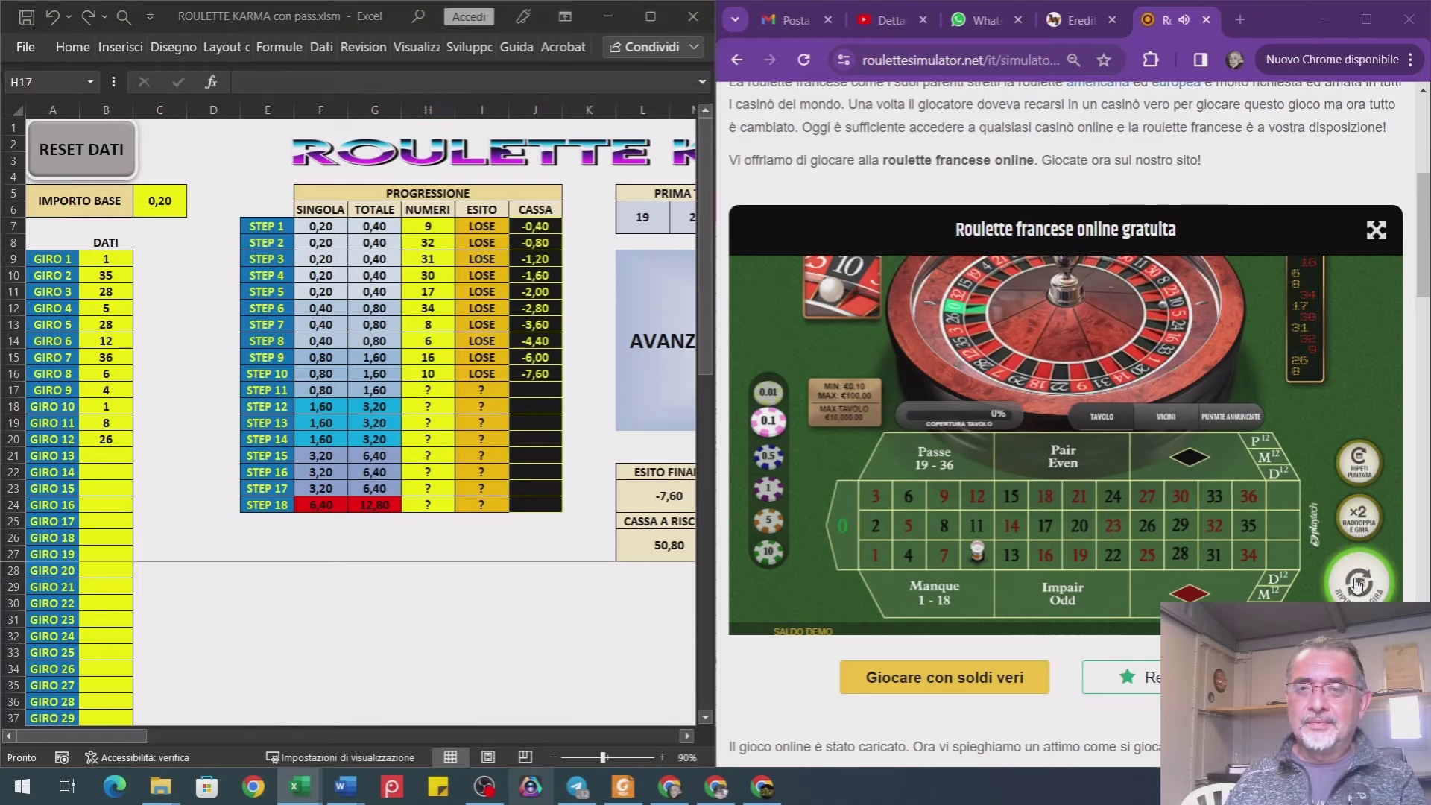
key(alt+Tab)
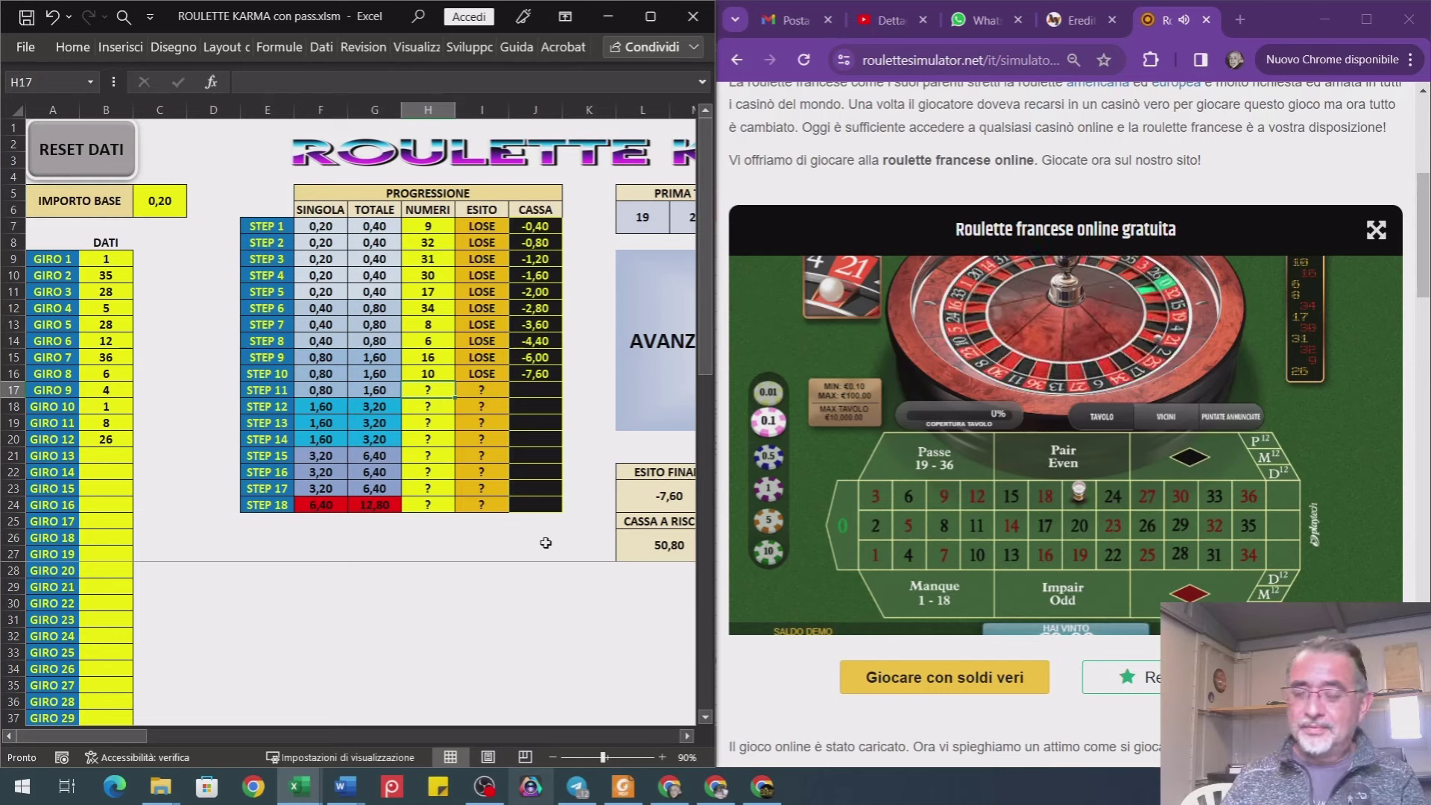
text(21)
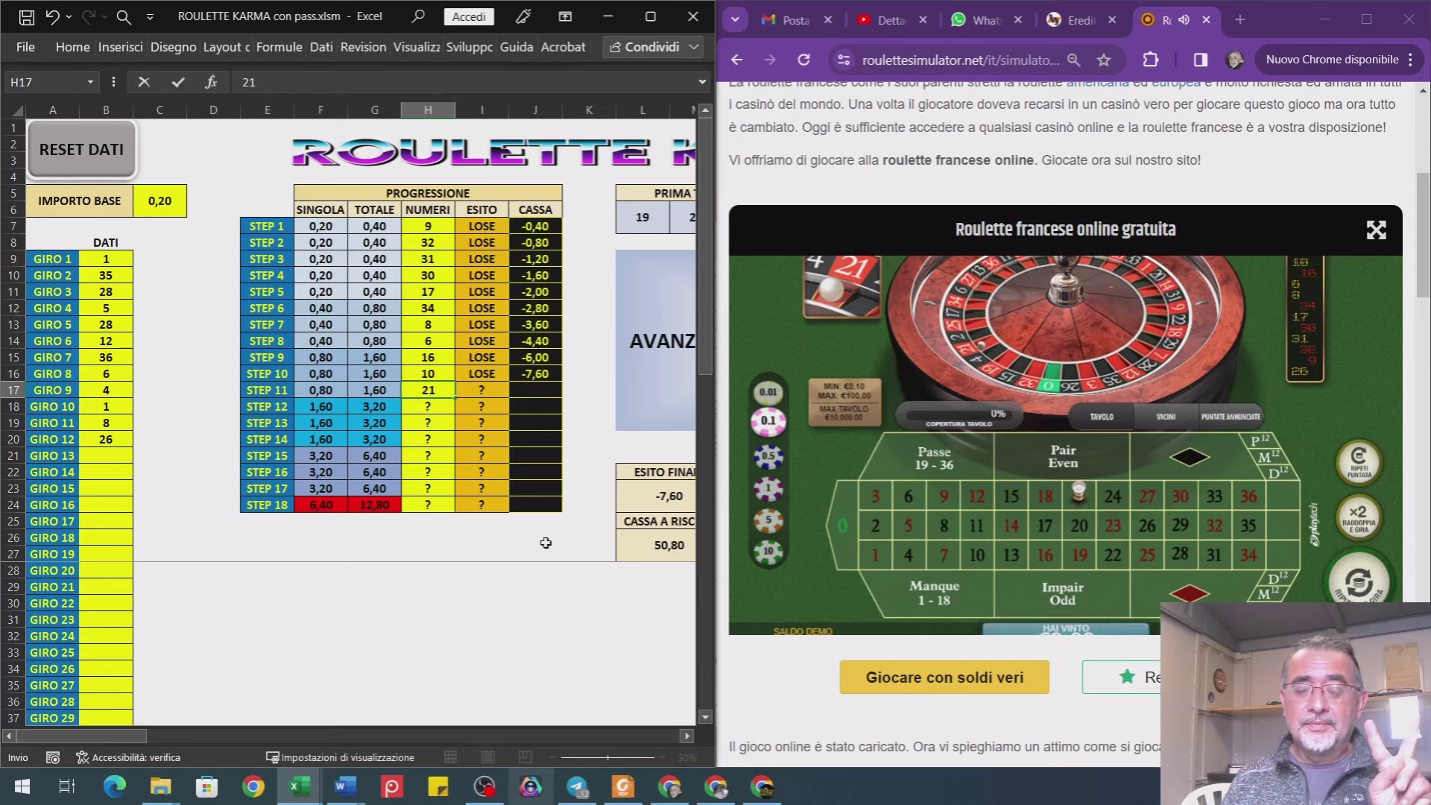
key(Return)
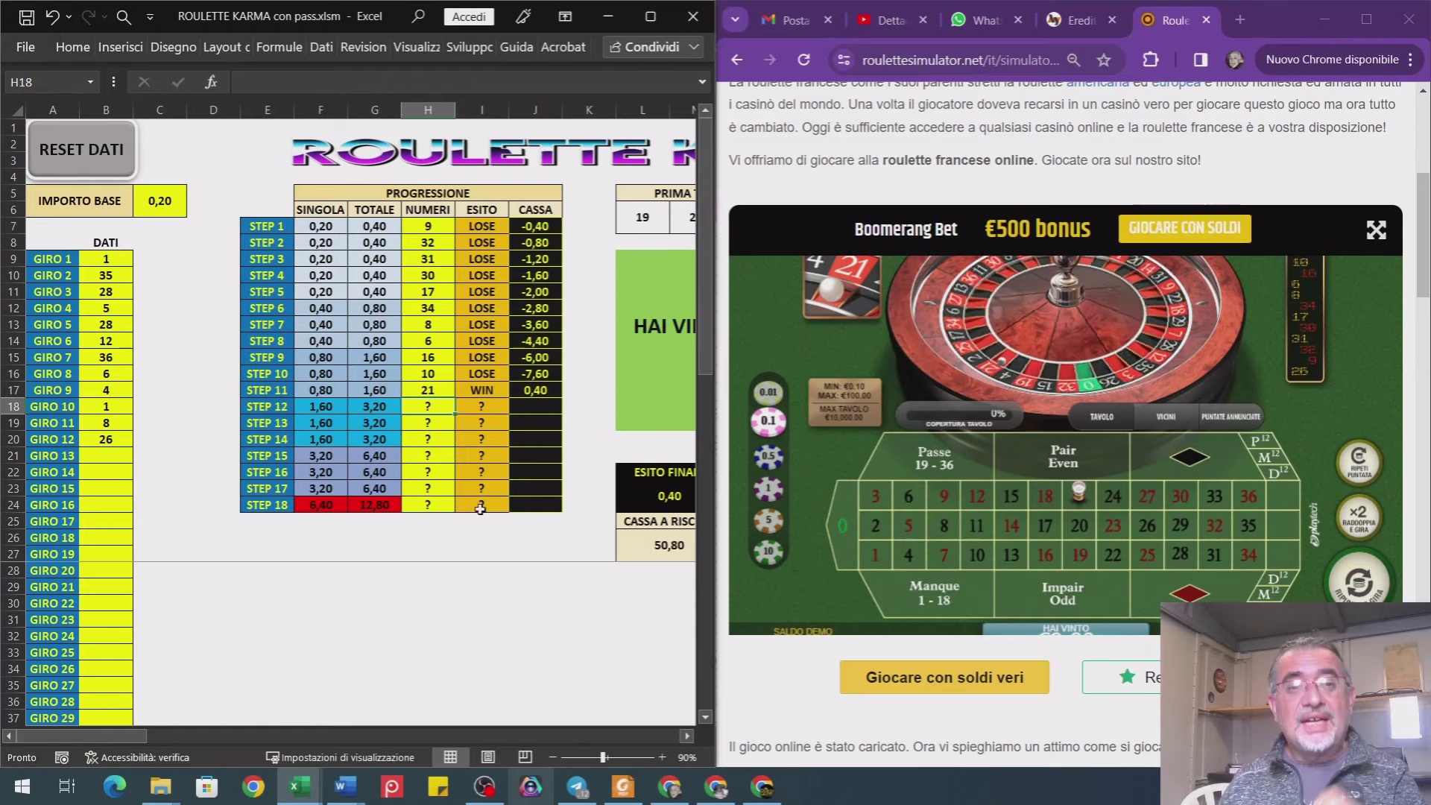
- Run the total reset in the maximized workbook, select the GIRO 1 data cell and place the workbook back beside the roulette page
click(650, 16)
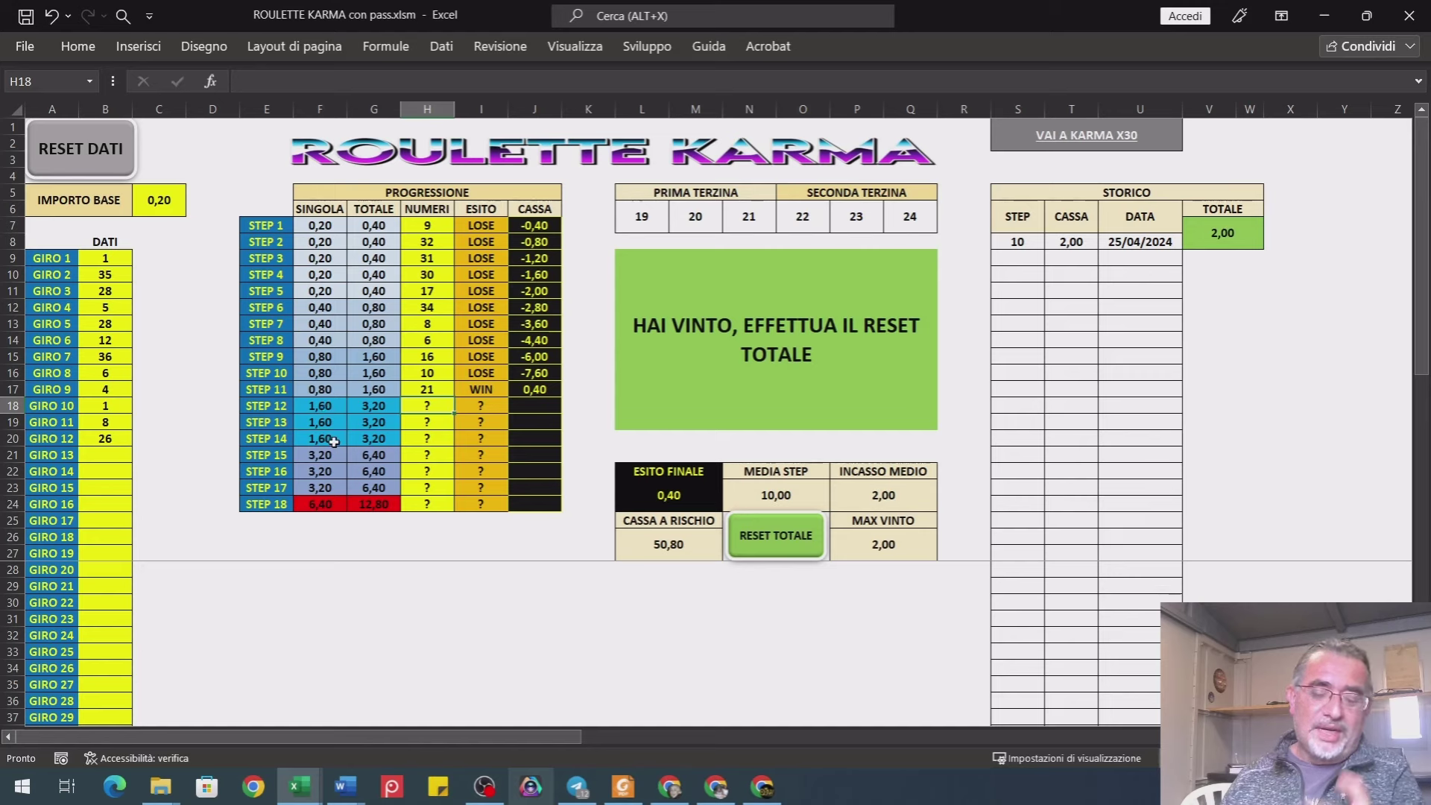
click(768, 538)
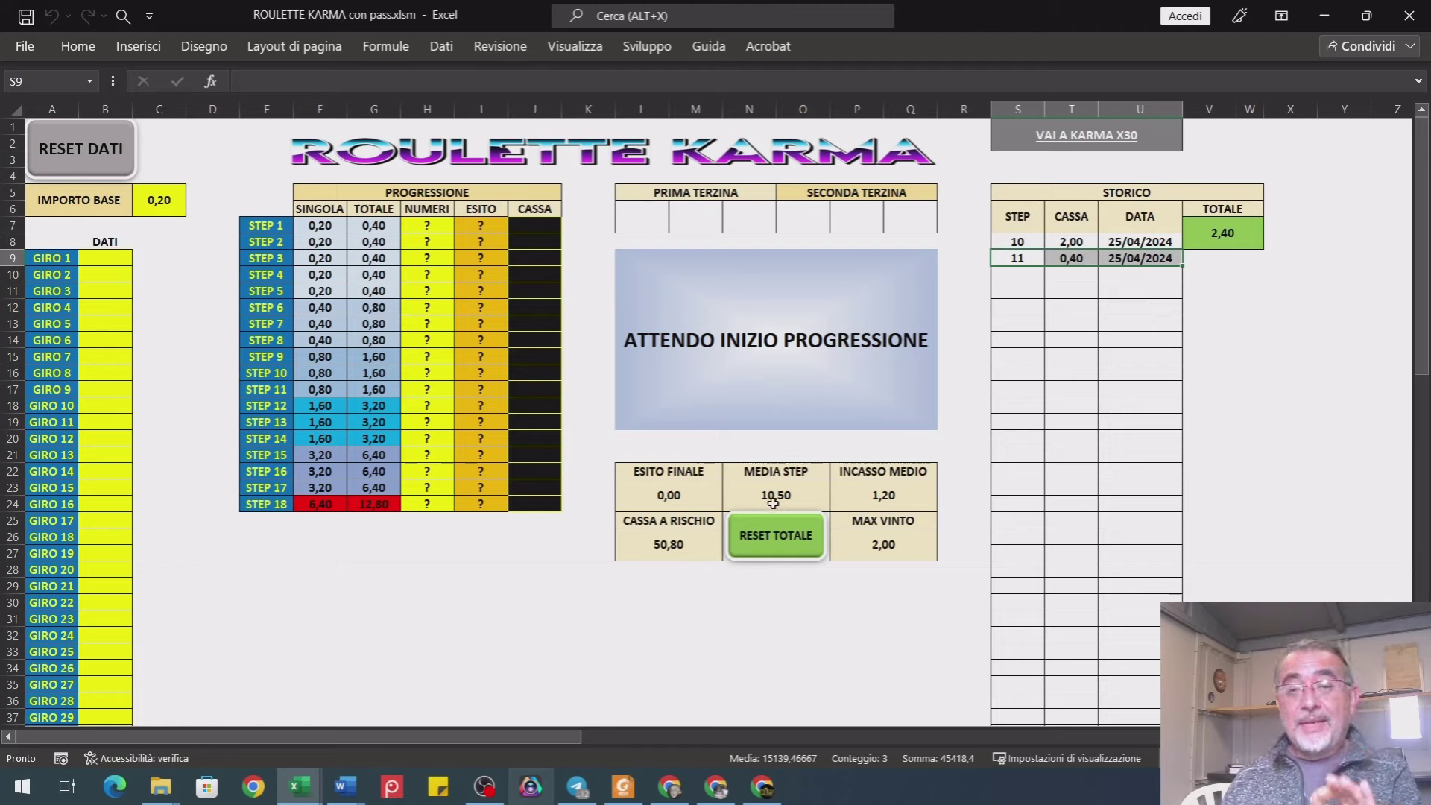
click(112, 258)
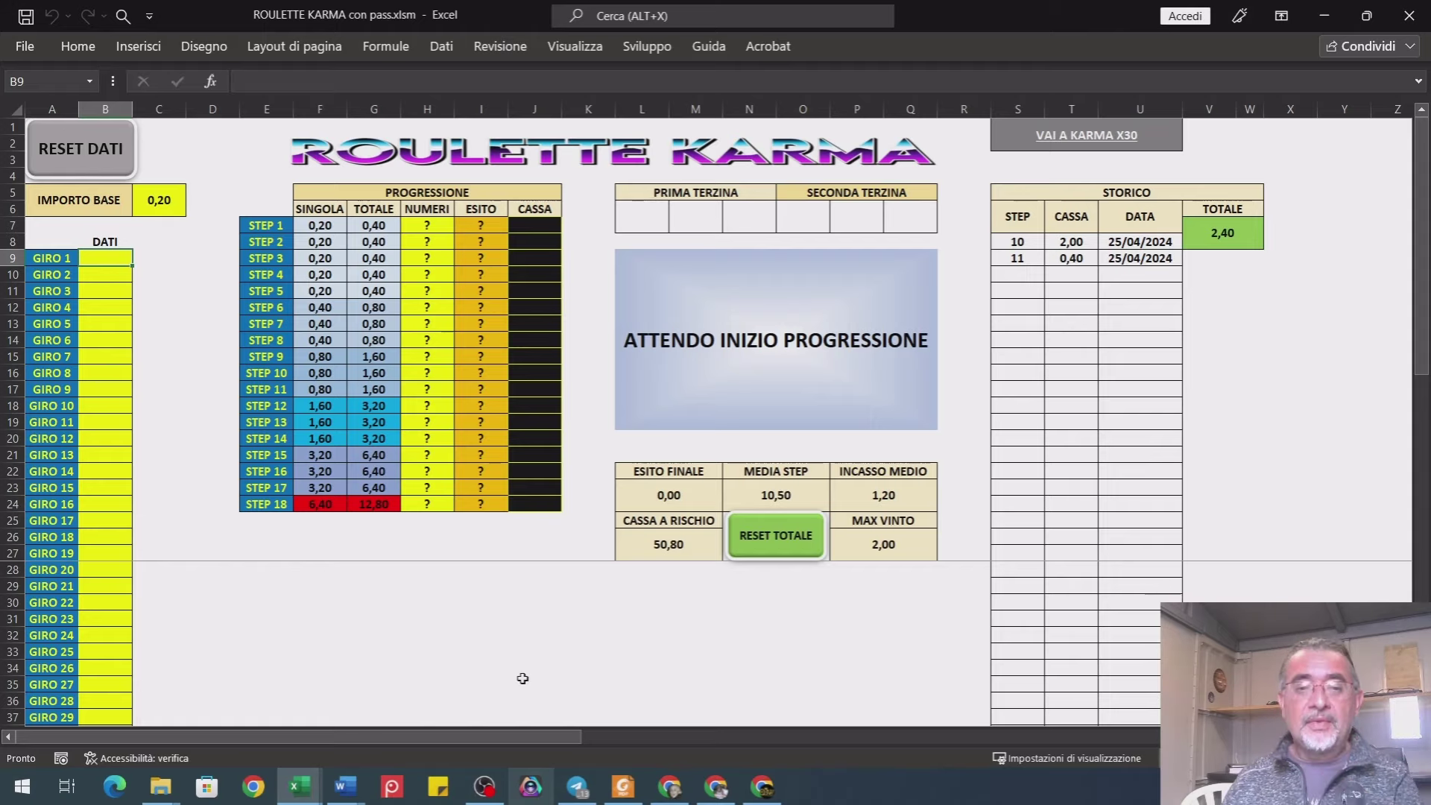
key(super+Left)
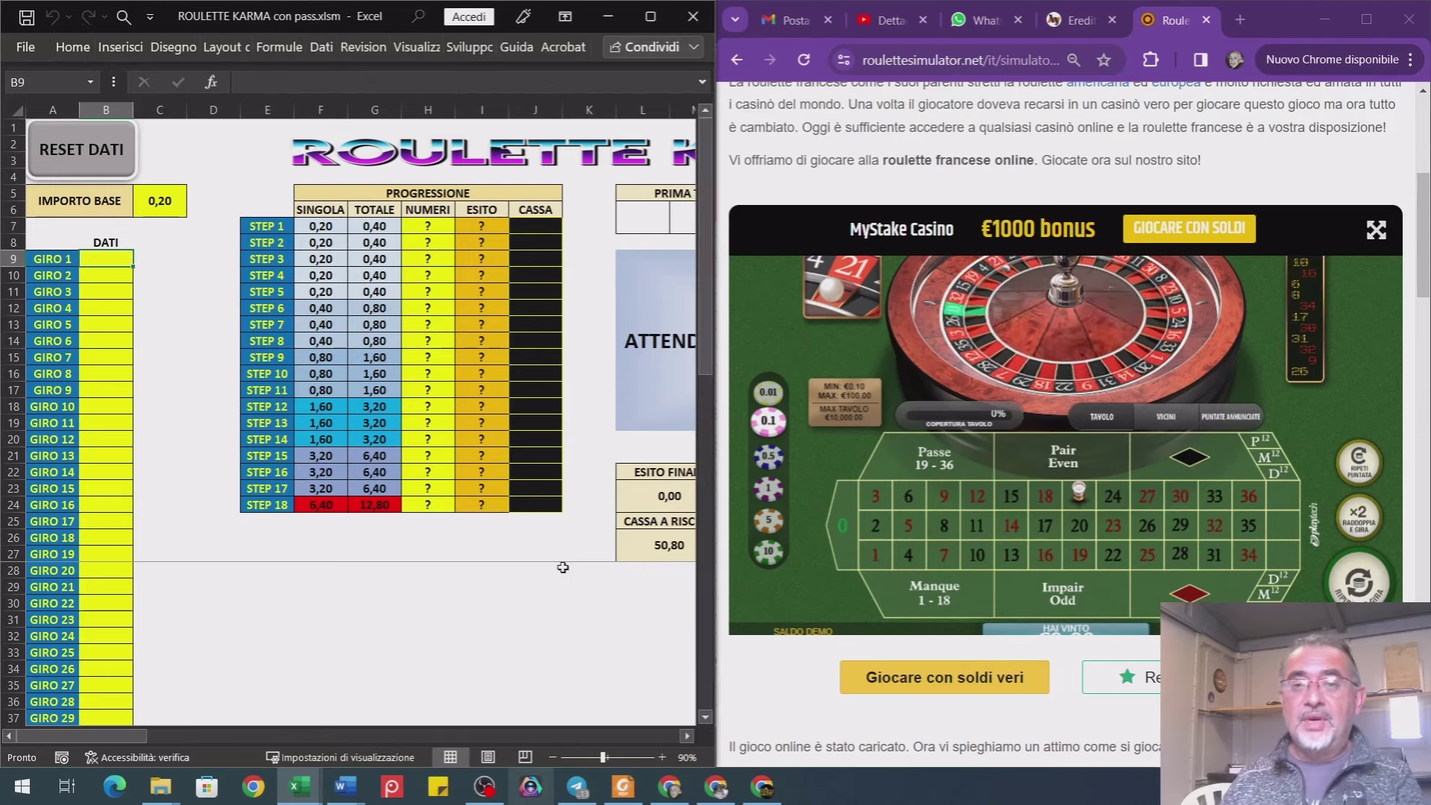
- Spin the online roulette for new data and record 27 for GIRO 1 and 30 for GIRO 2 in the workbook
click(1347, 581)
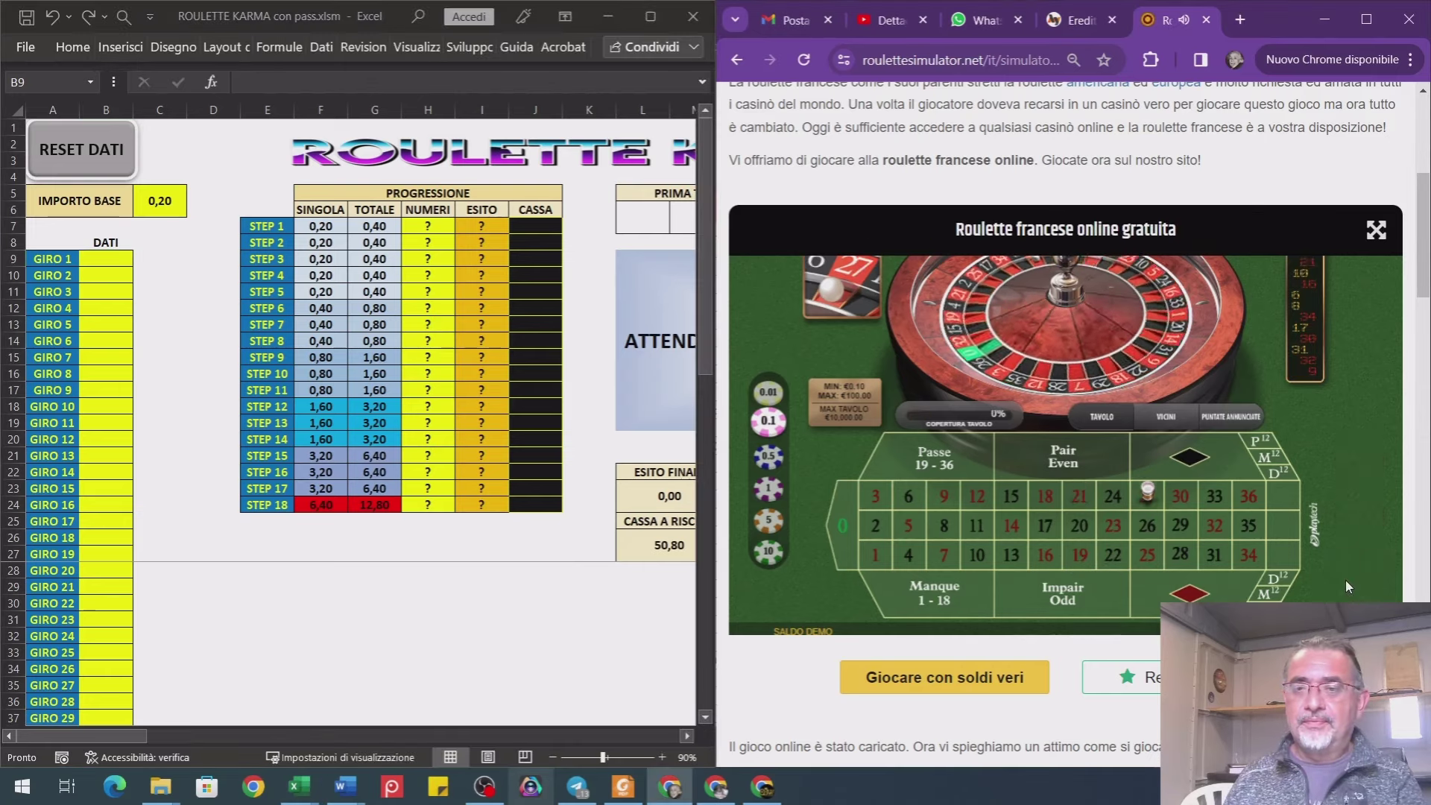
key(alt+Tab)
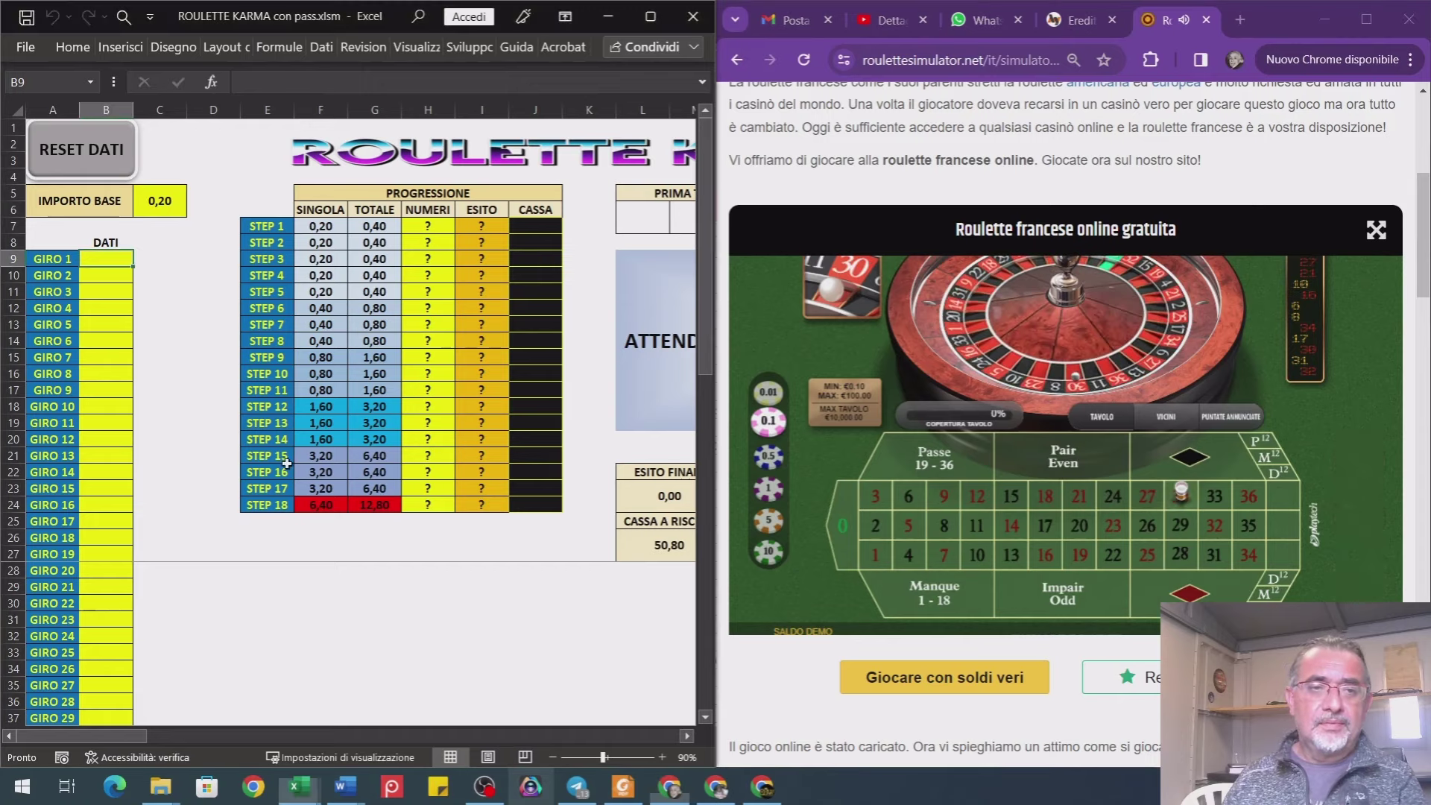
text(27)
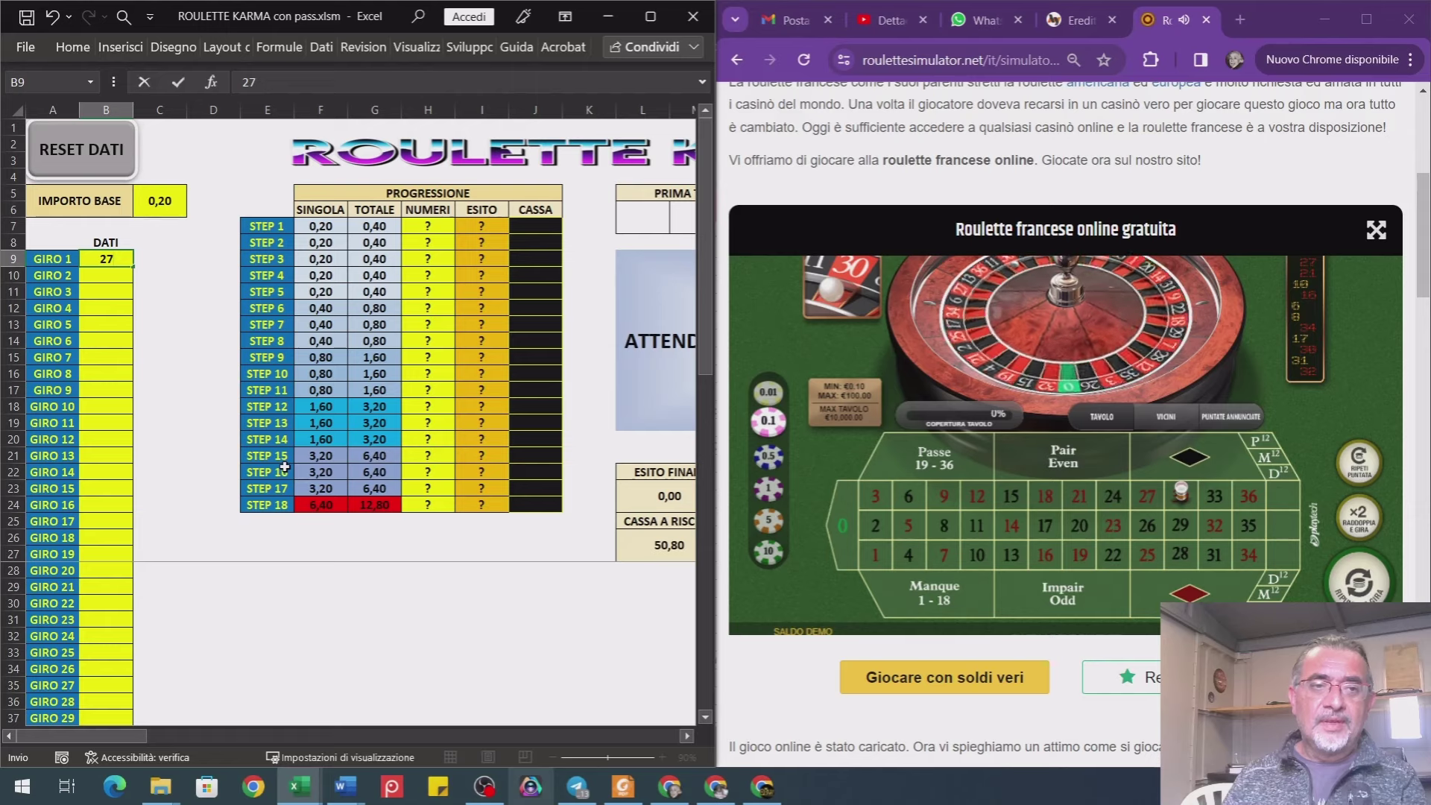
key(Return)
text(30)
key(Return)
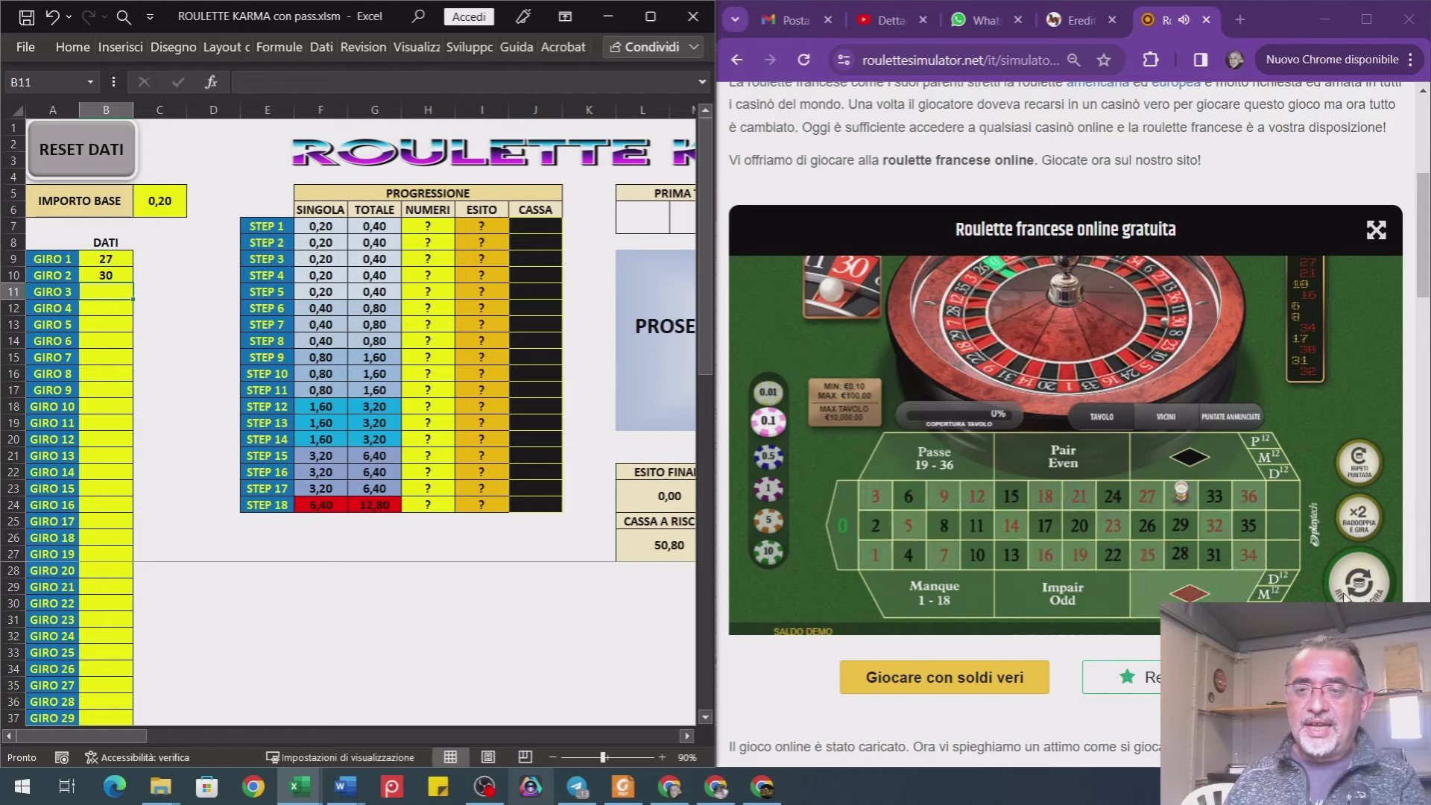
- Spin the online roulette for two more rounds and record 19 for GIRO 3 and 3 for GIRO 4
click(1369, 589)
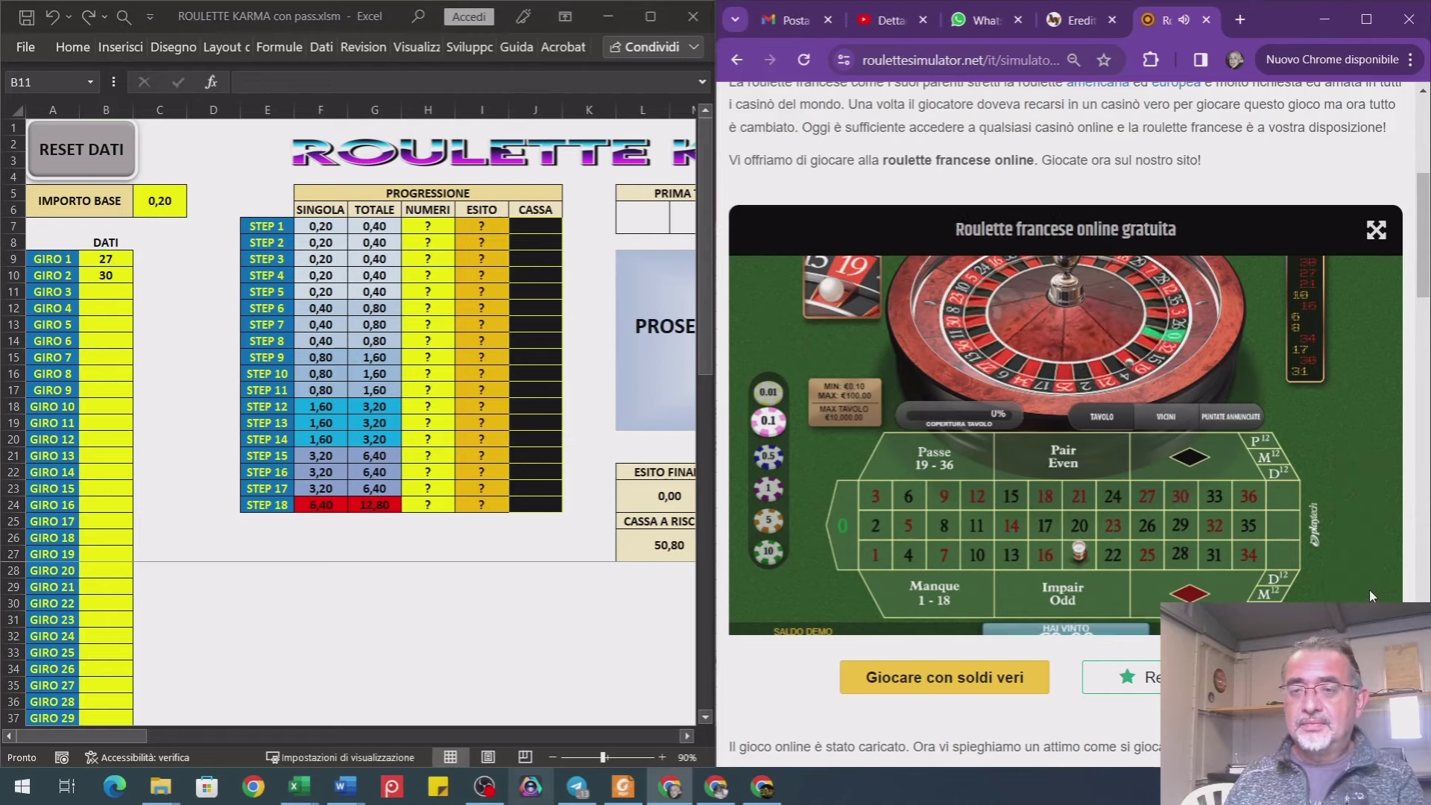
click(374, 511)
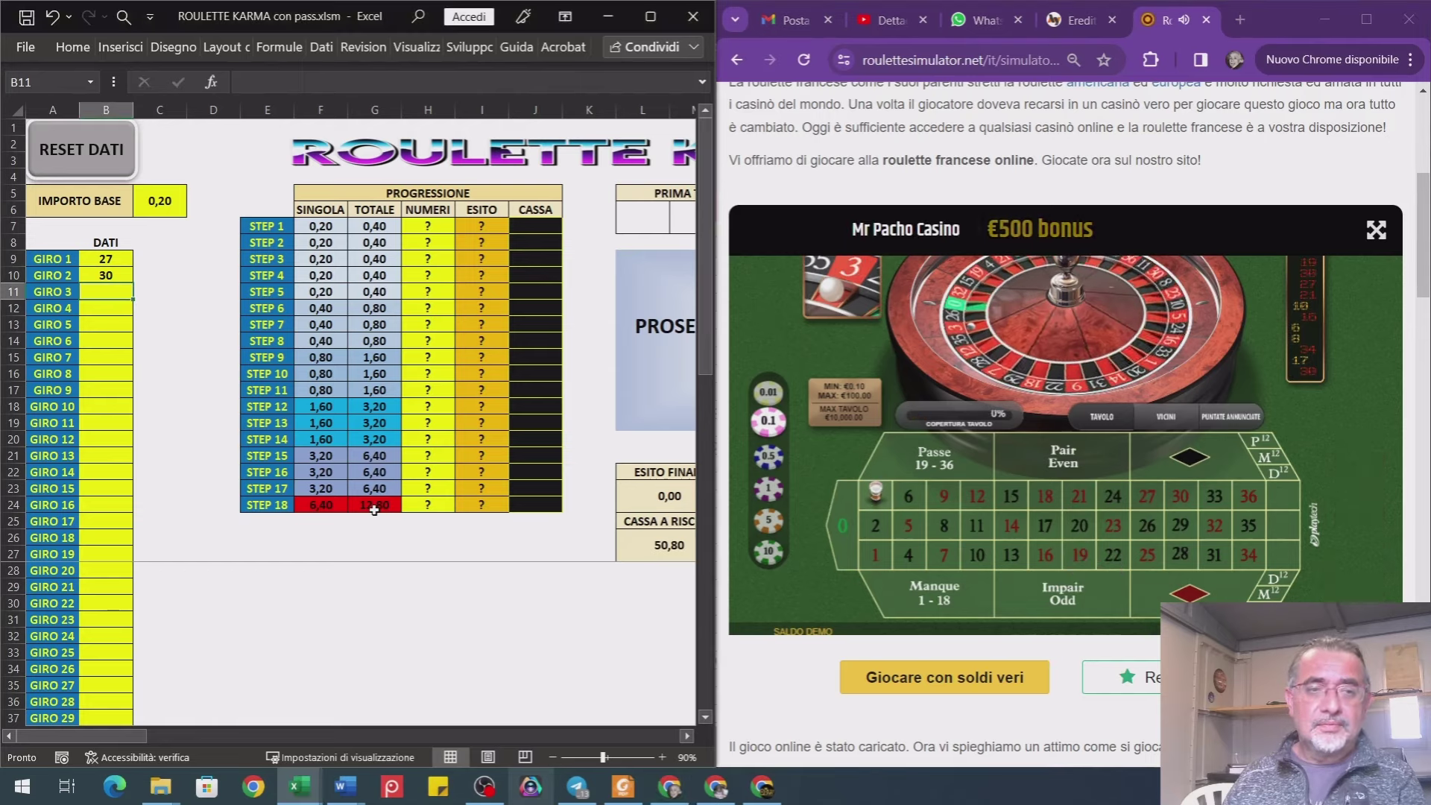
text(19)
key(Return)
text(3)
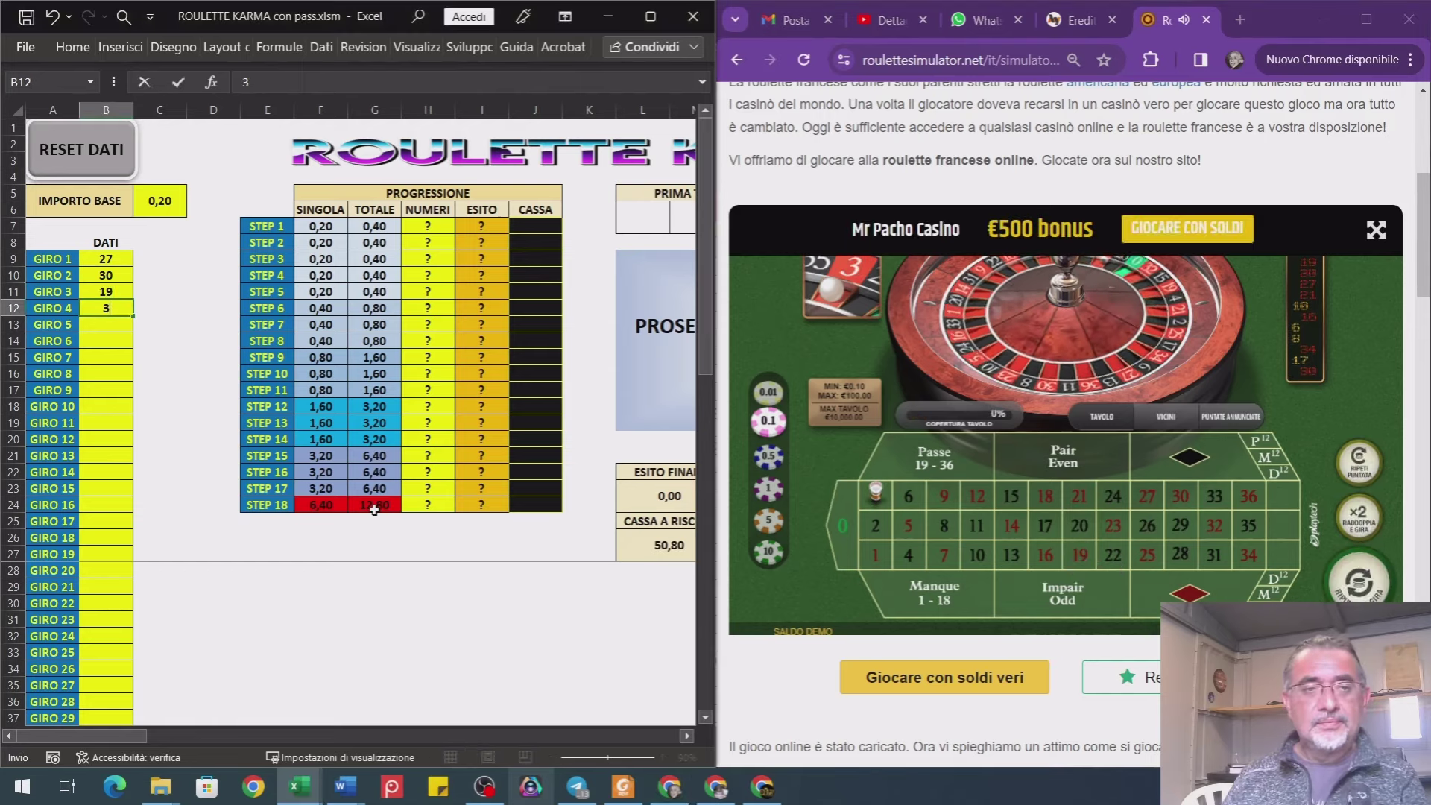
key(Return)
- Spin the online roulette for the next rounds and record 15 for GIRO 5 and 17 for GIRO 6
click(1364, 584)
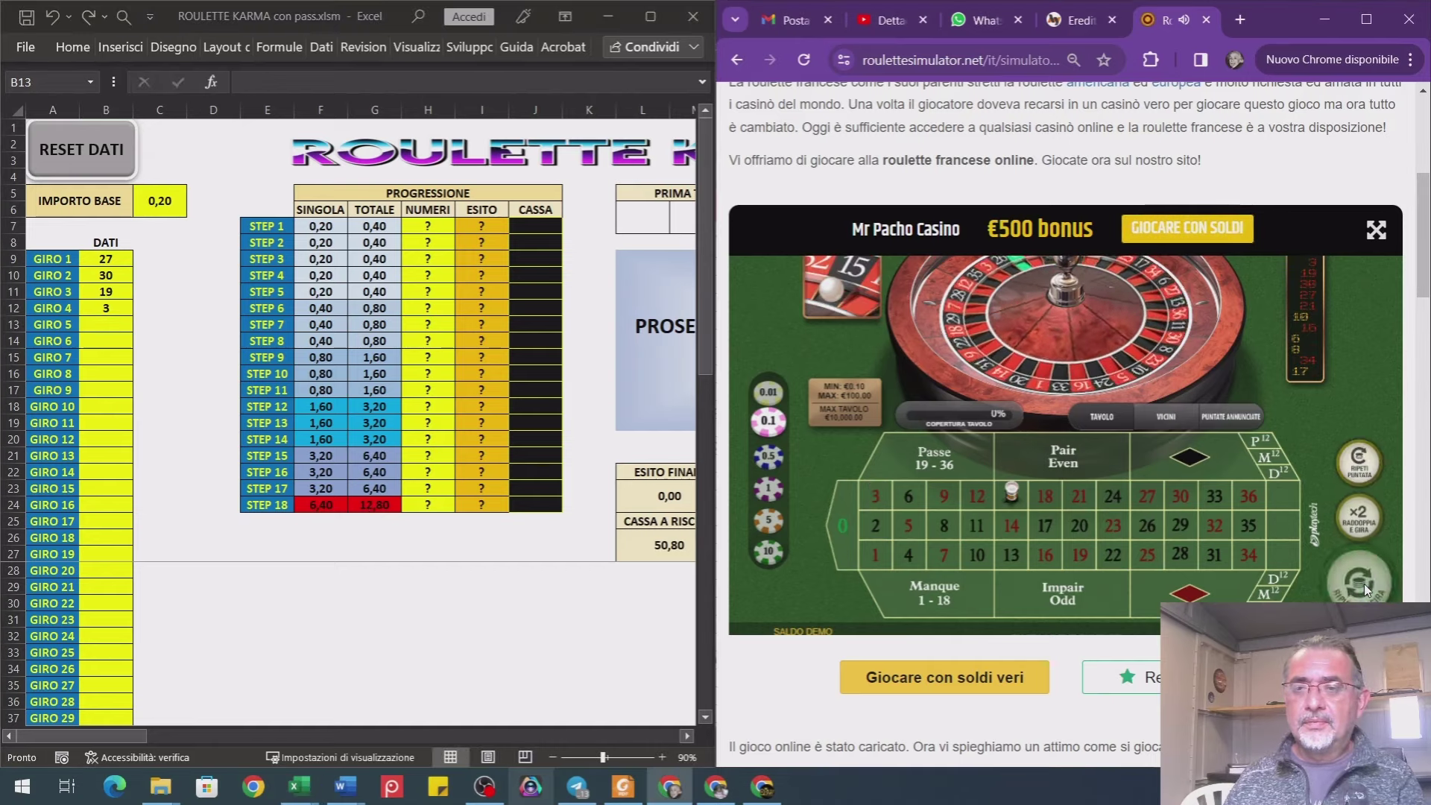
click(431, 549)
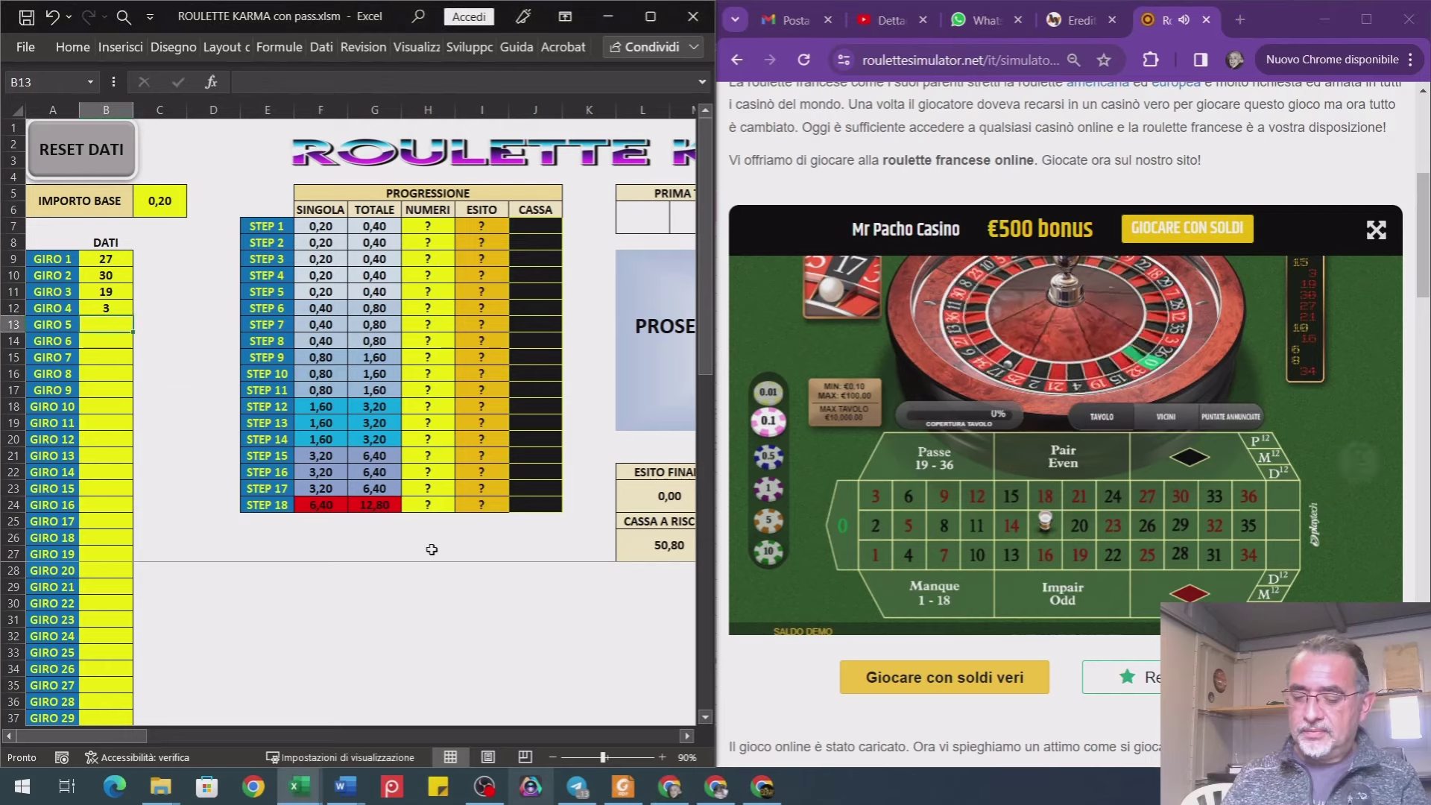
text(15)
key(Return)
text(17)
key(Return)
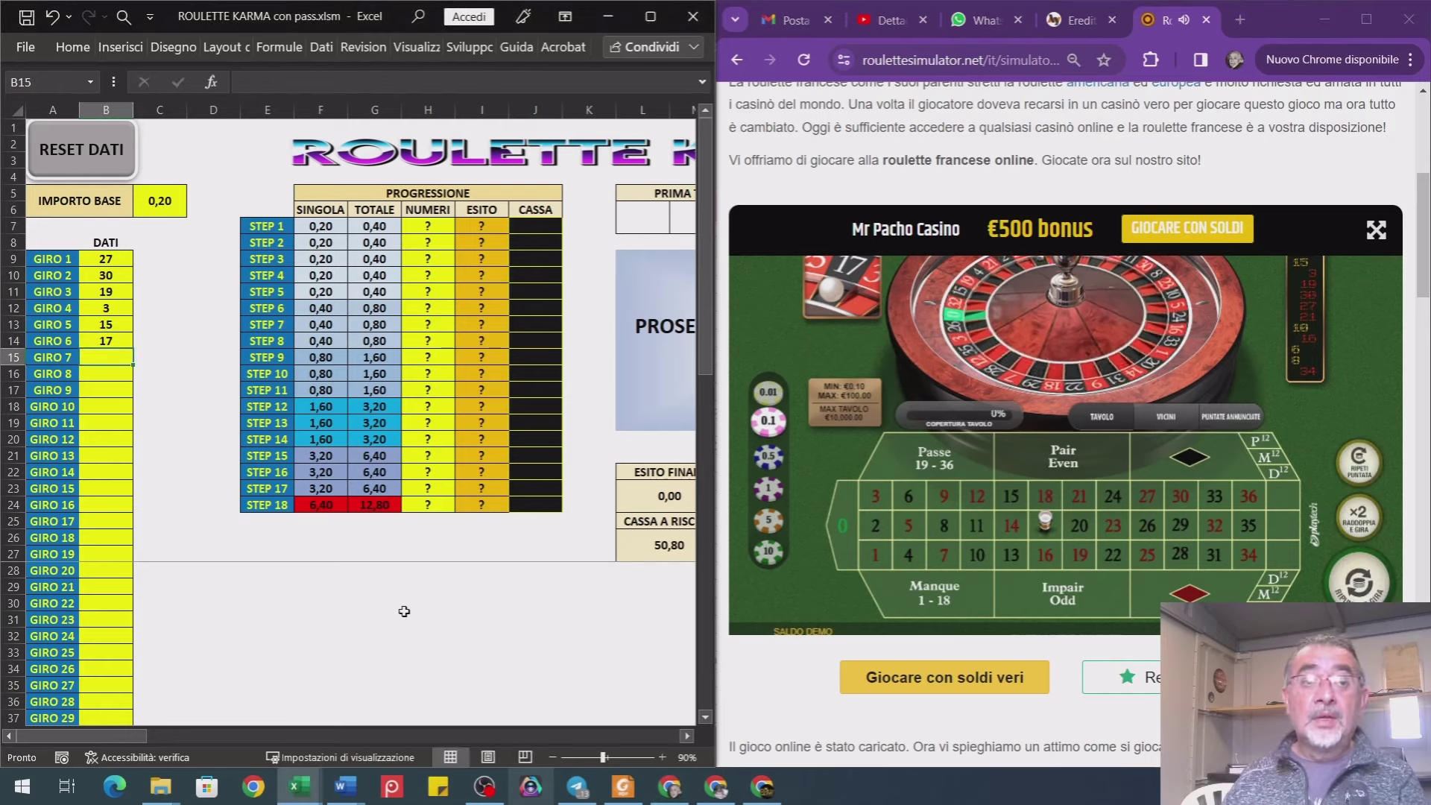
- Spin the online roulette for each round and record 18 for GIRO 7 and 31 for GIRO 8 in the DATI column
click(1374, 584)
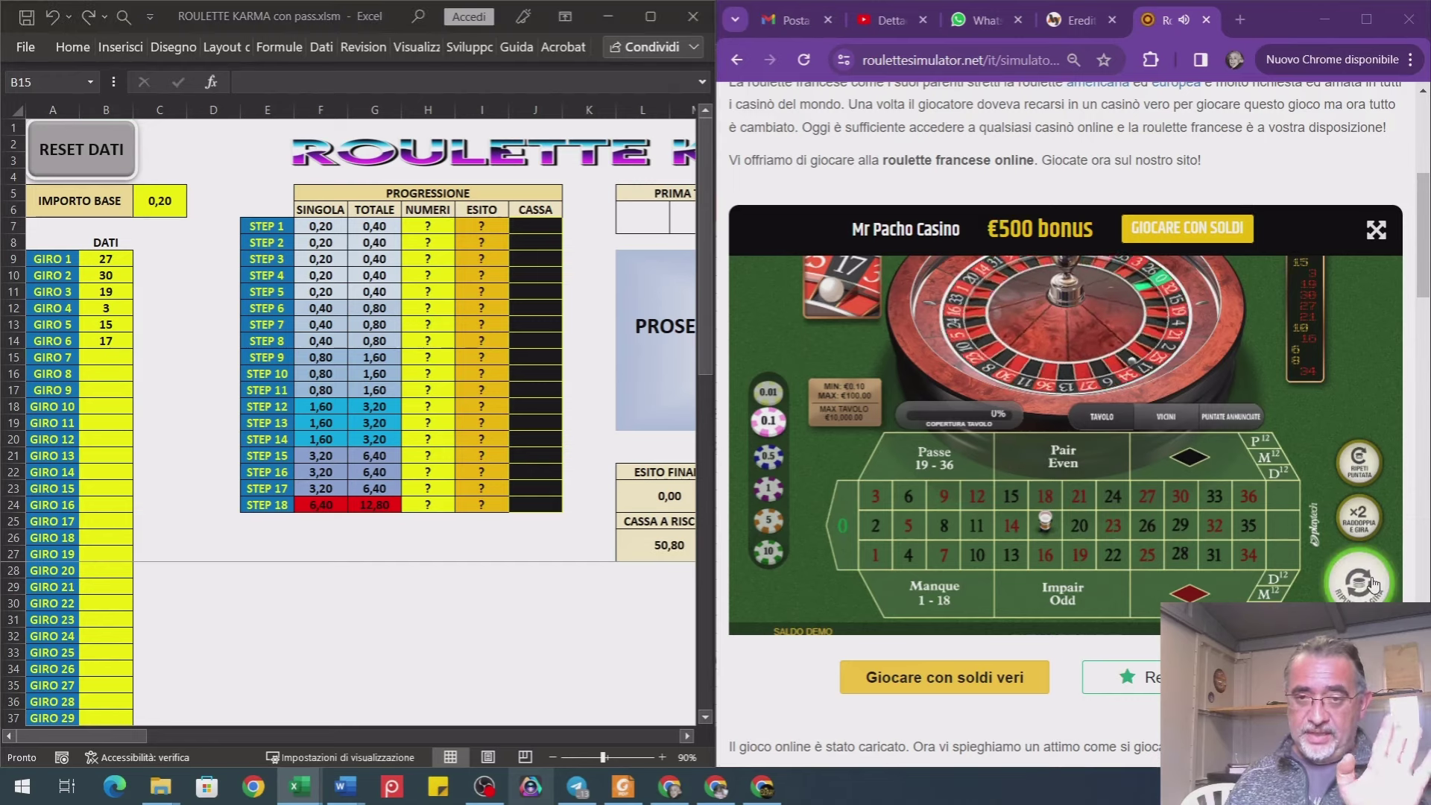
click(383, 527)
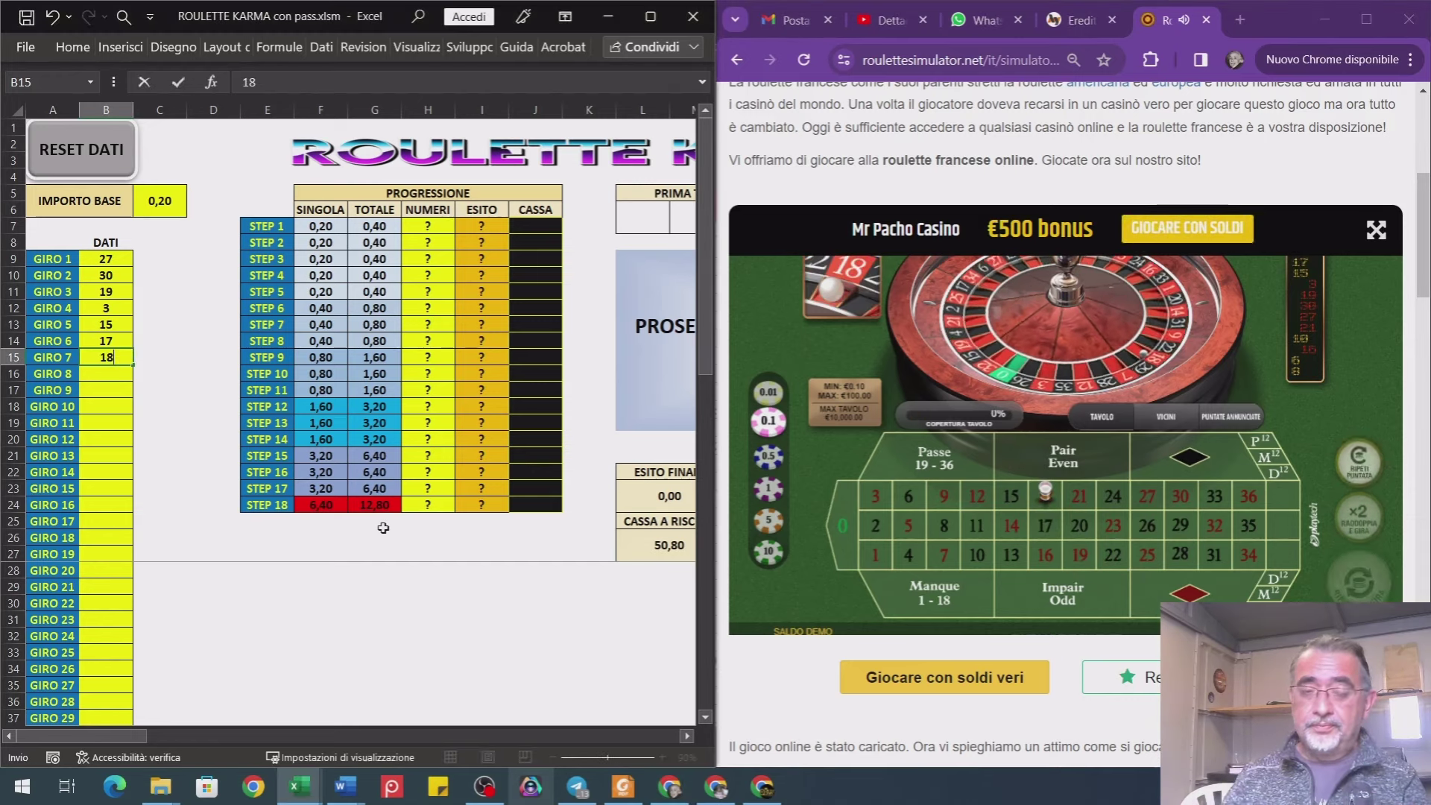
text(18)
key(Return)
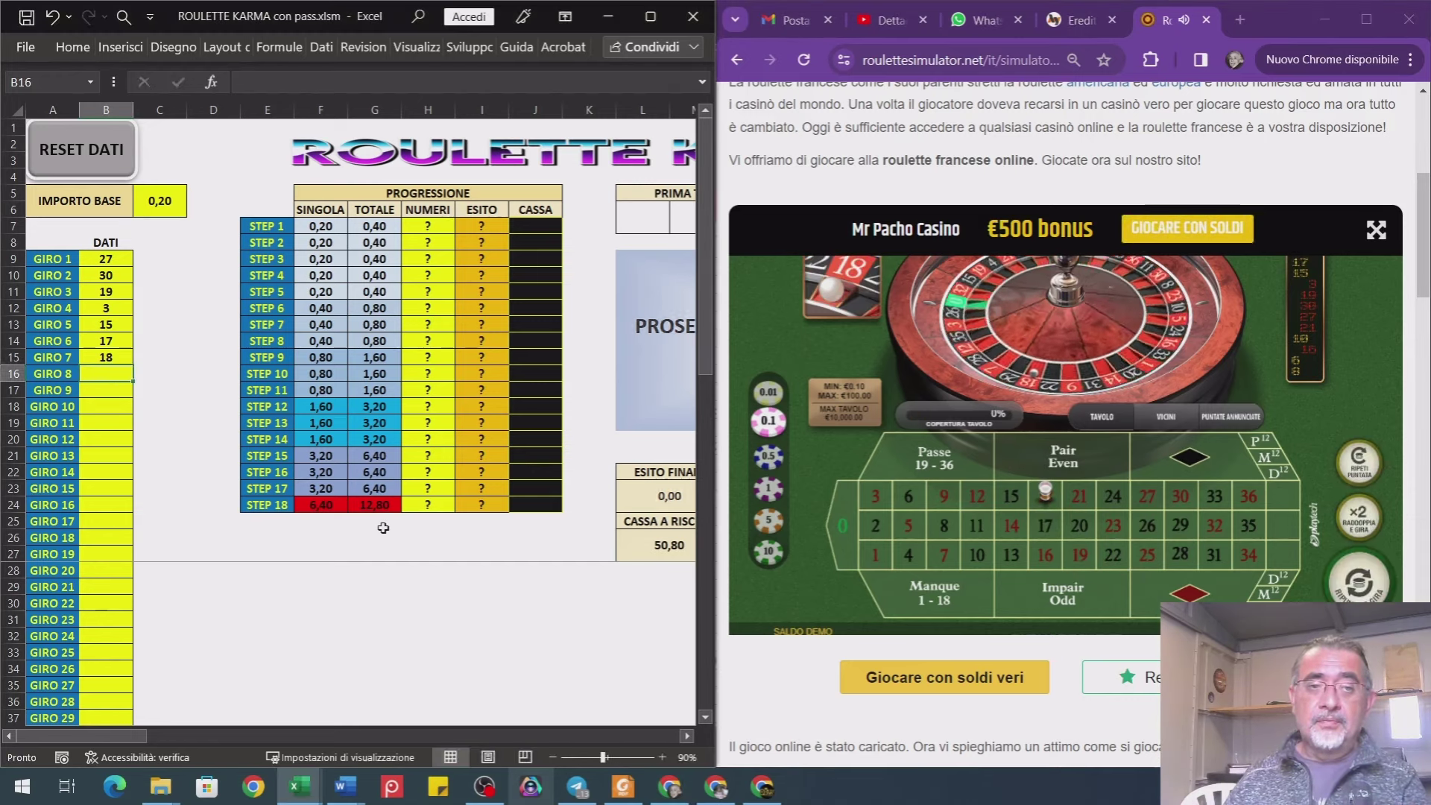
click(1352, 585)
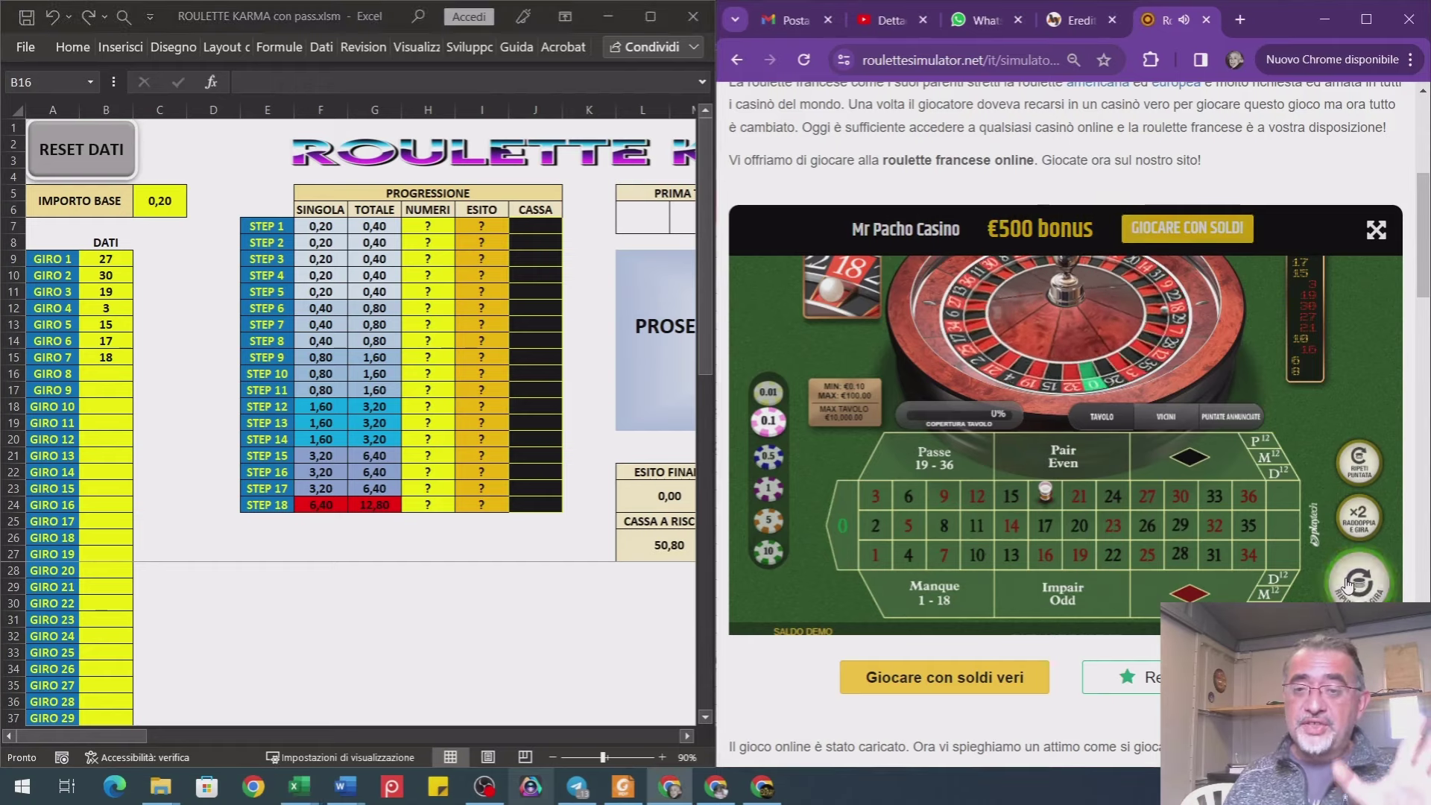
click(321, 556)
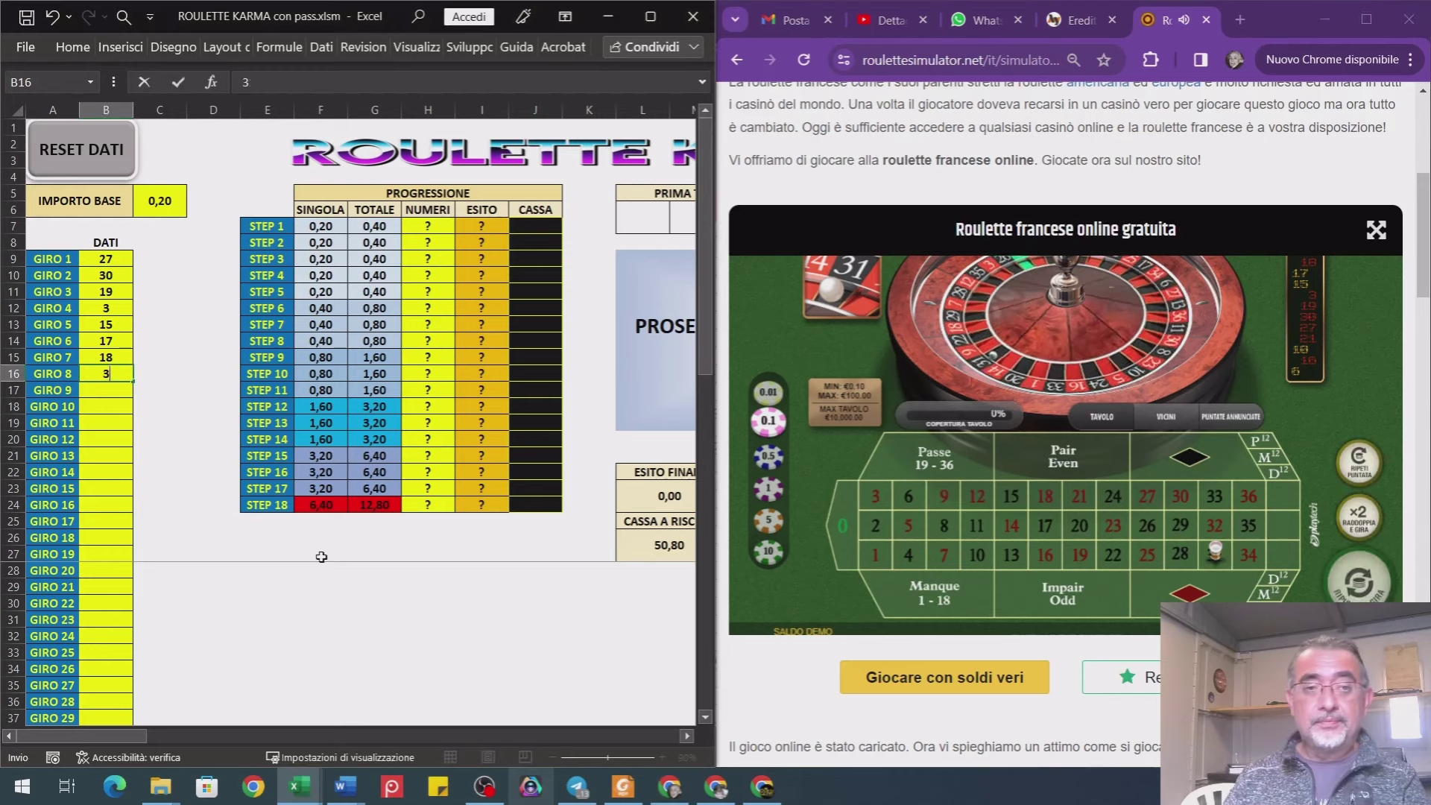
text(31)
key(Return)
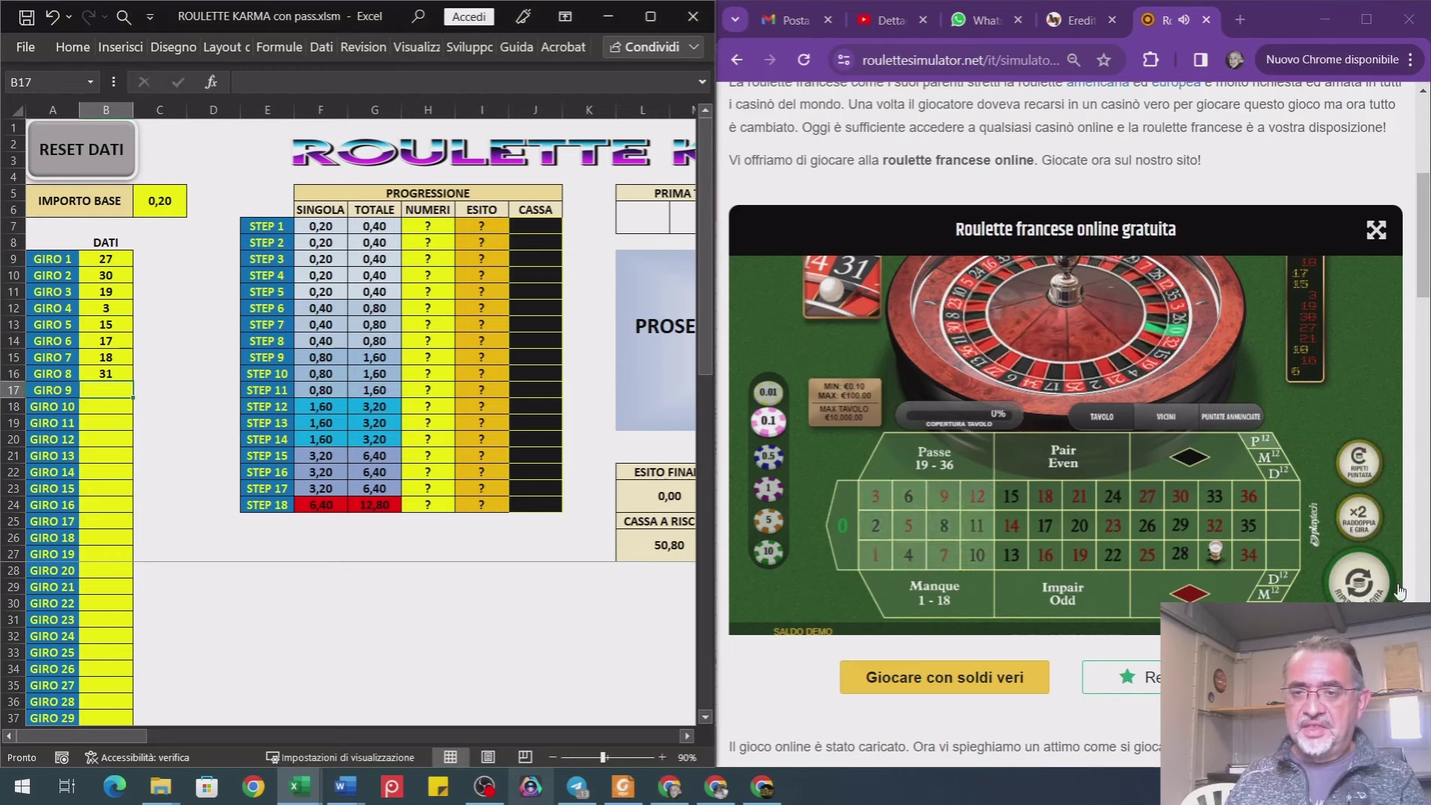
- Spin the online roulette for two rounds and record 12 for GIRO 9 and 18 for GIRO 10
click(1078, 566)
click(1113, 567)
click(452, 556)
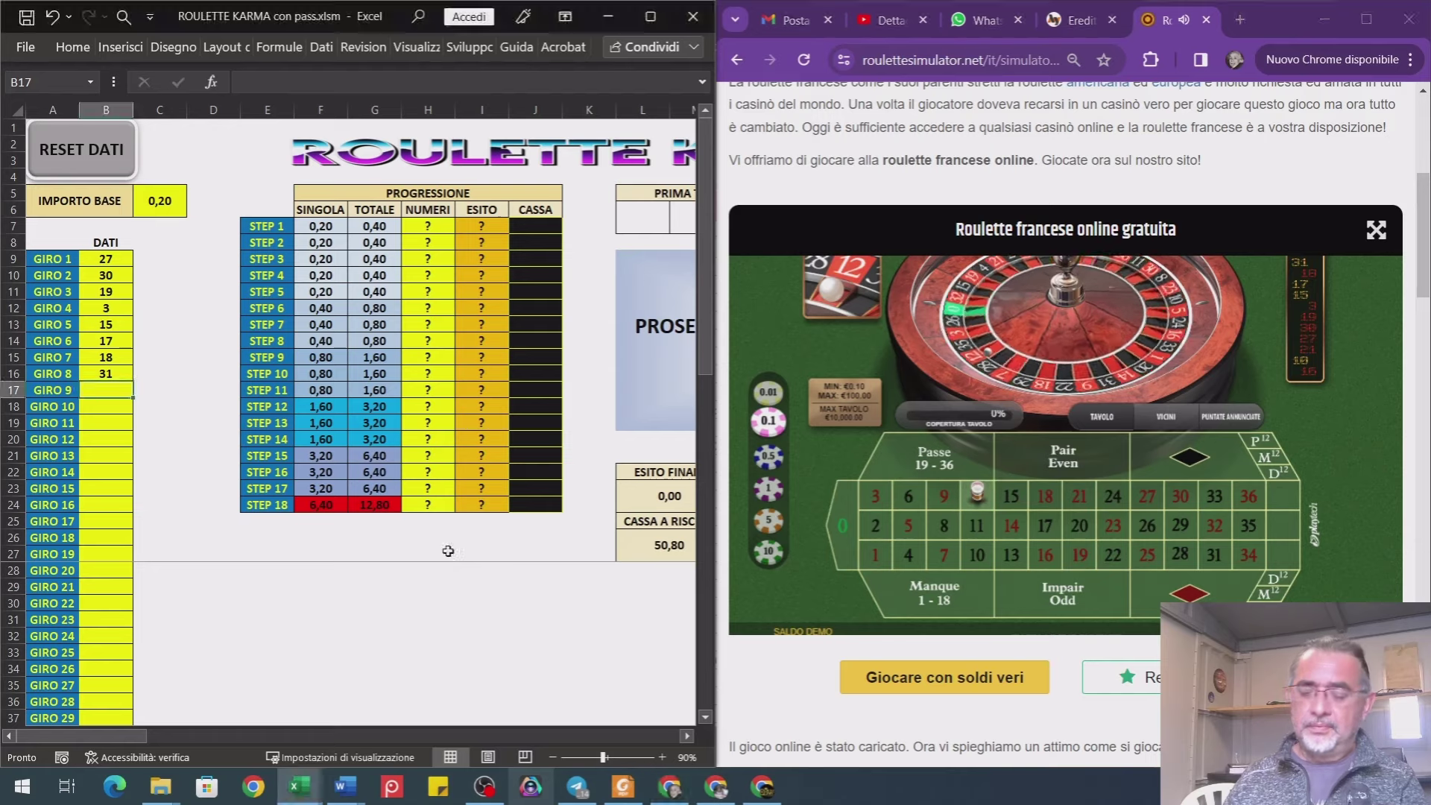
text(12)
key(Return)
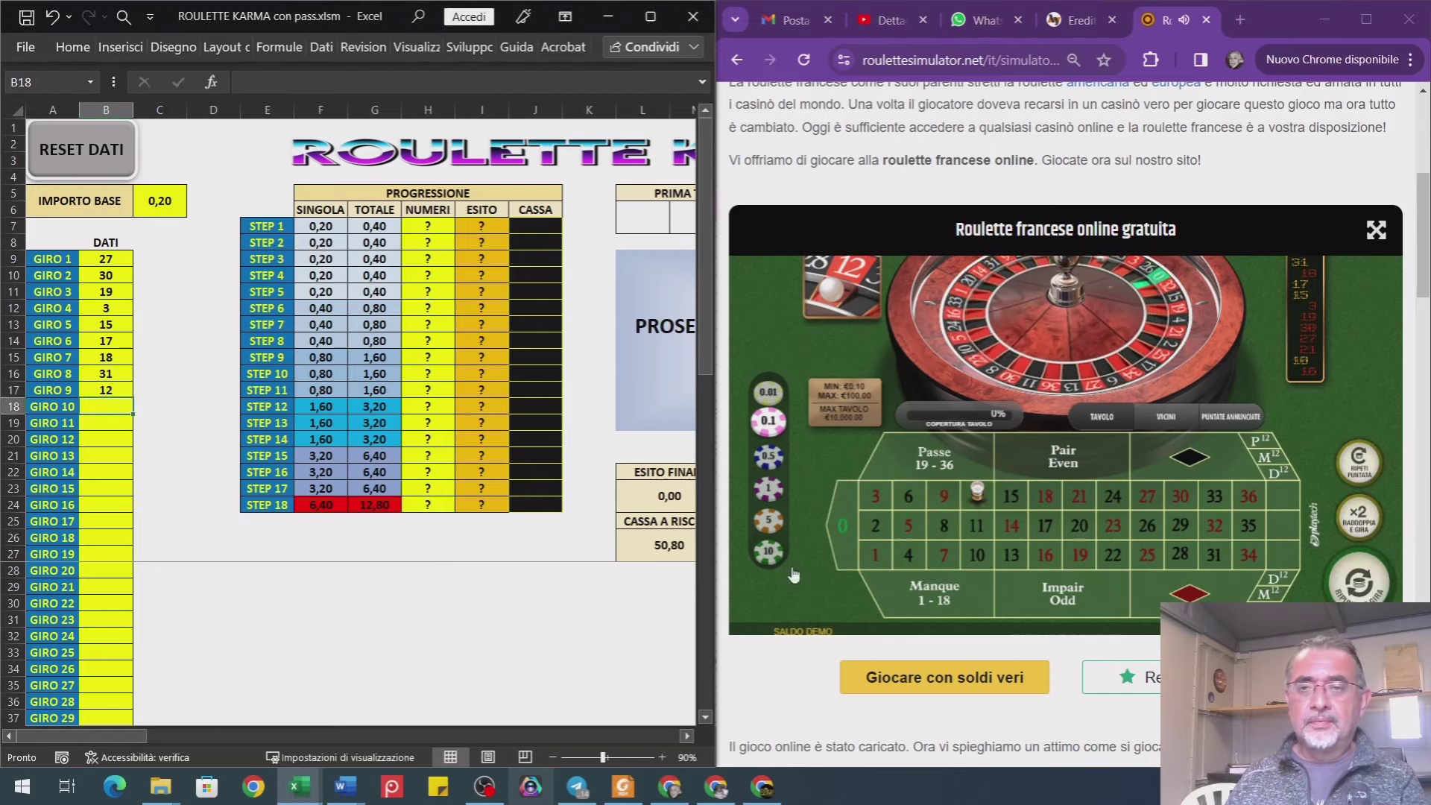
click(1082, 580)
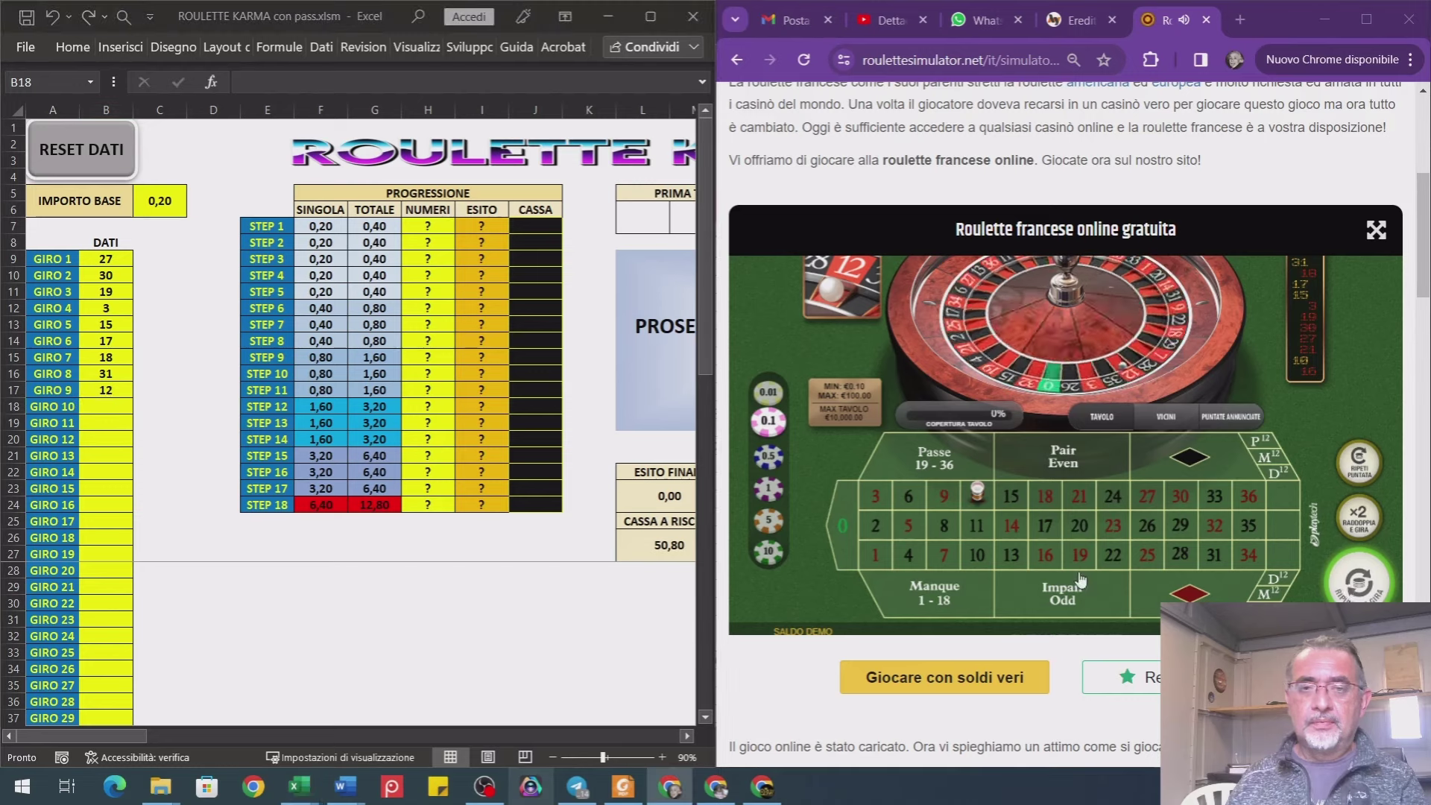
click(451, 524)
text(18)
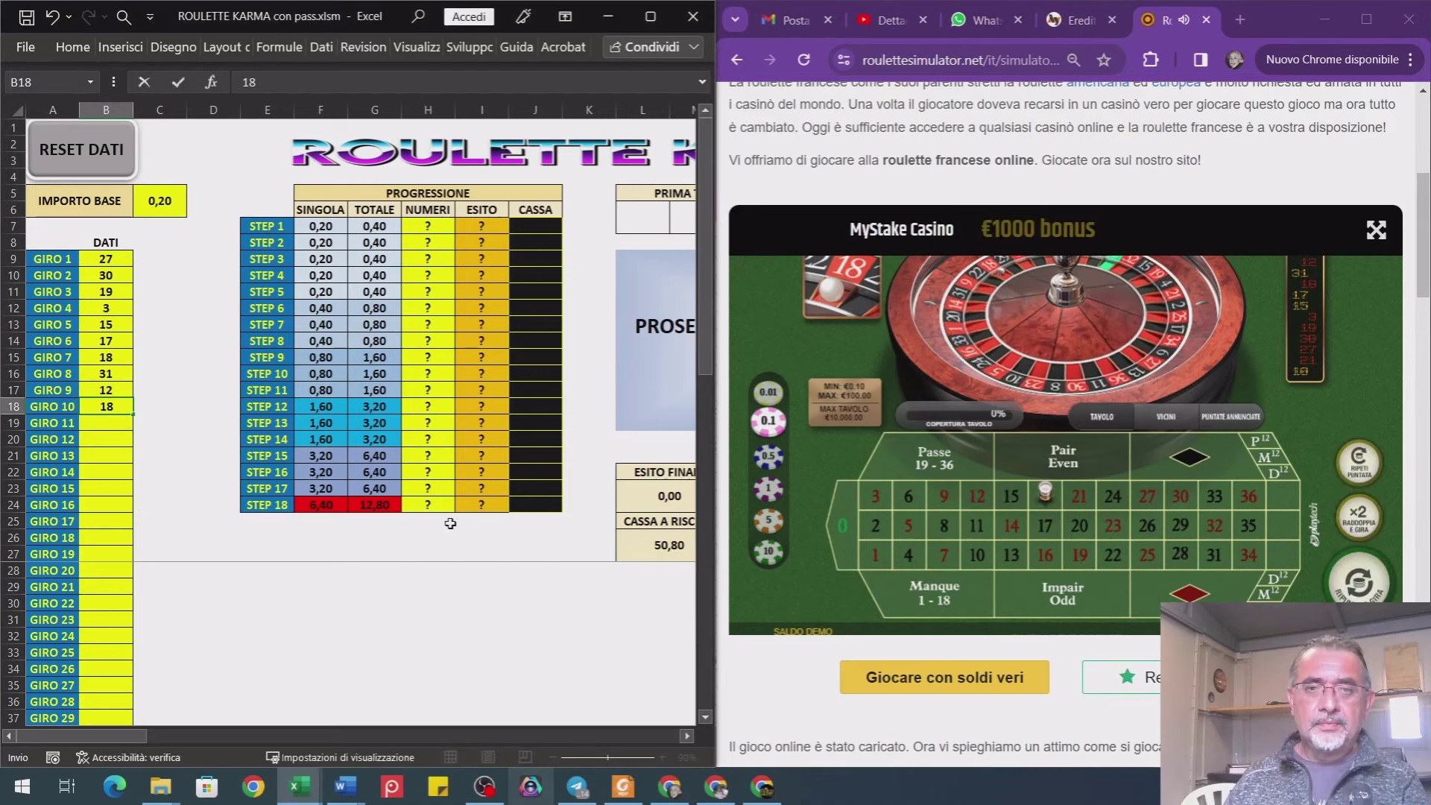
key(Return)
- Spin the roulette once more and record 18 for GIRO 11 in the DATI column
click(1363, 575)
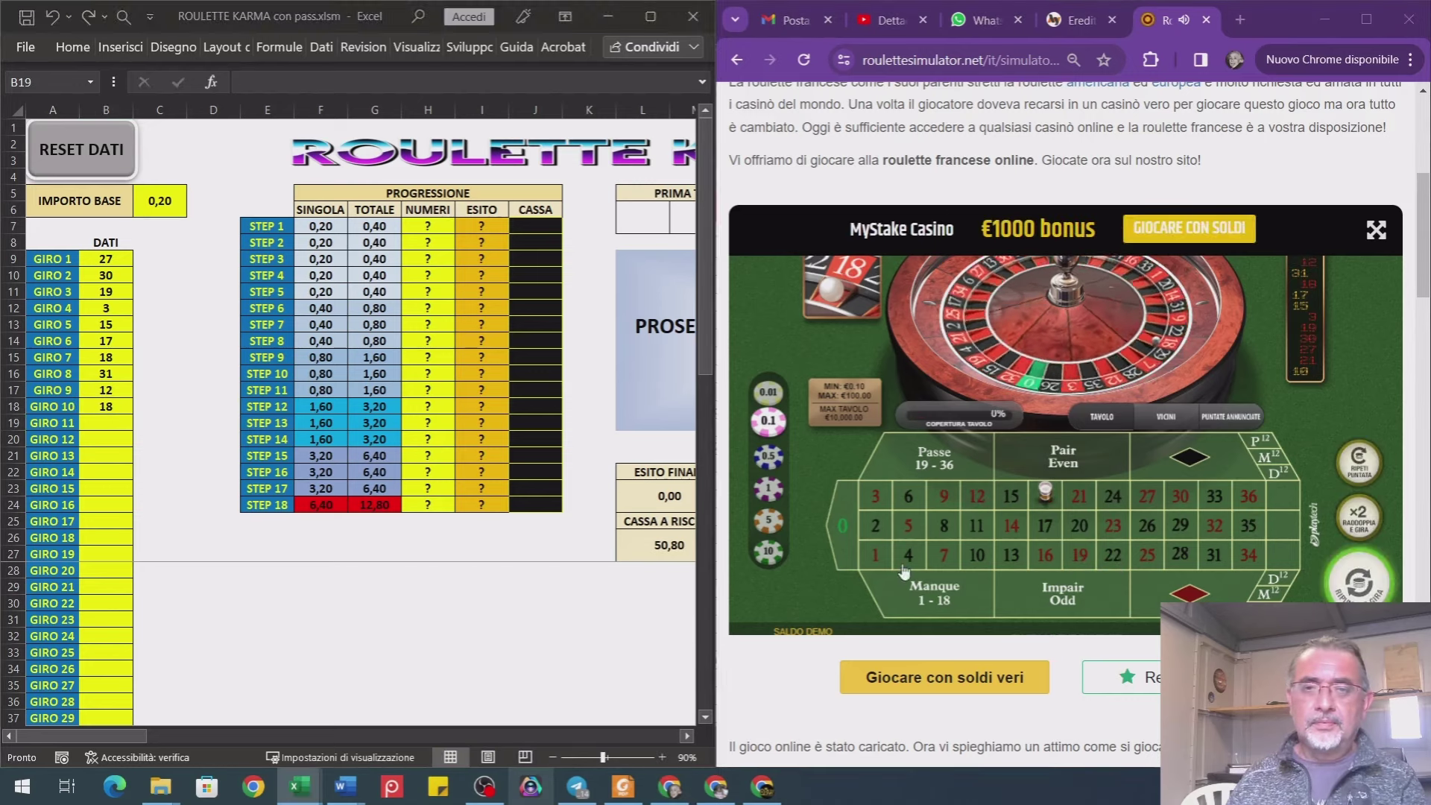
text(18)
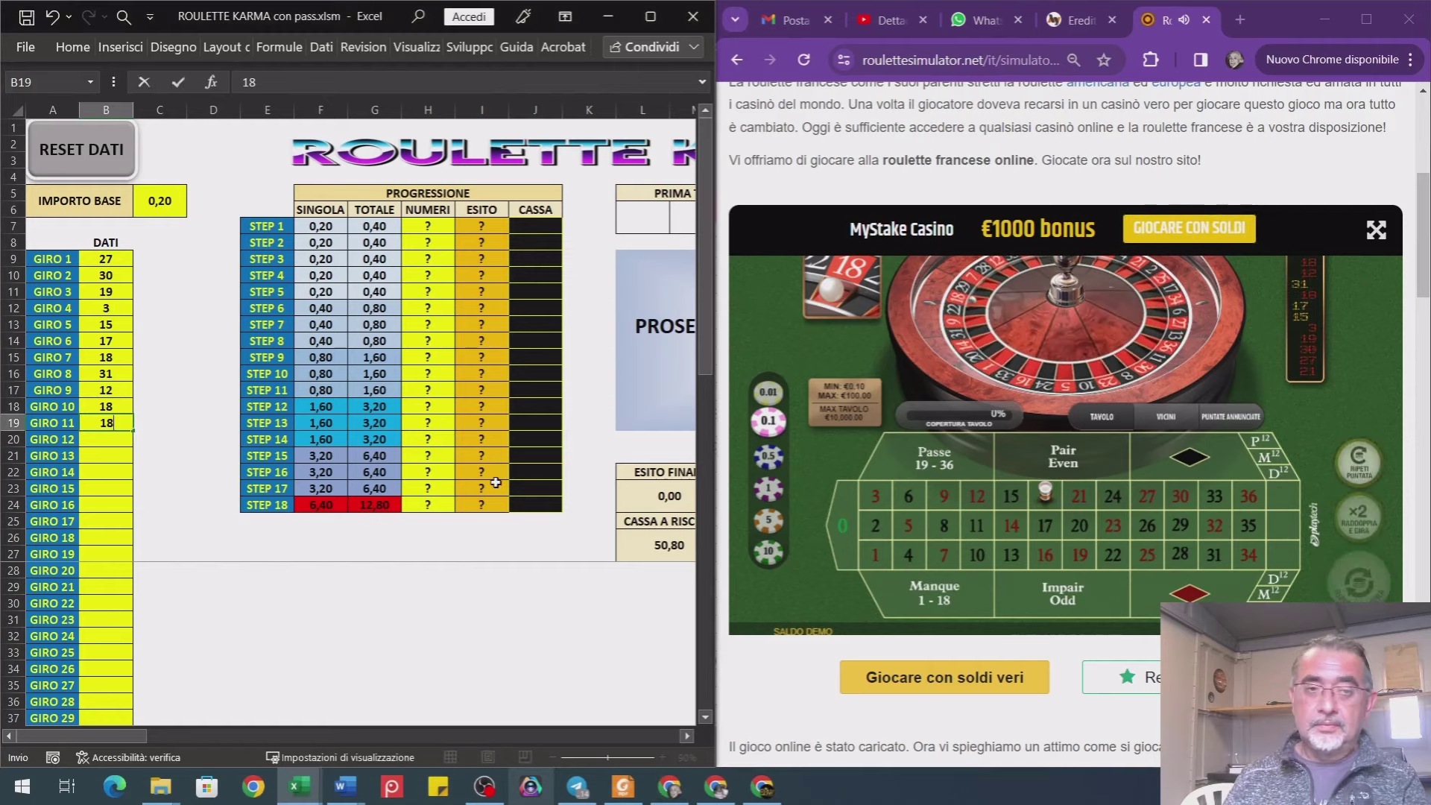
key(Return)
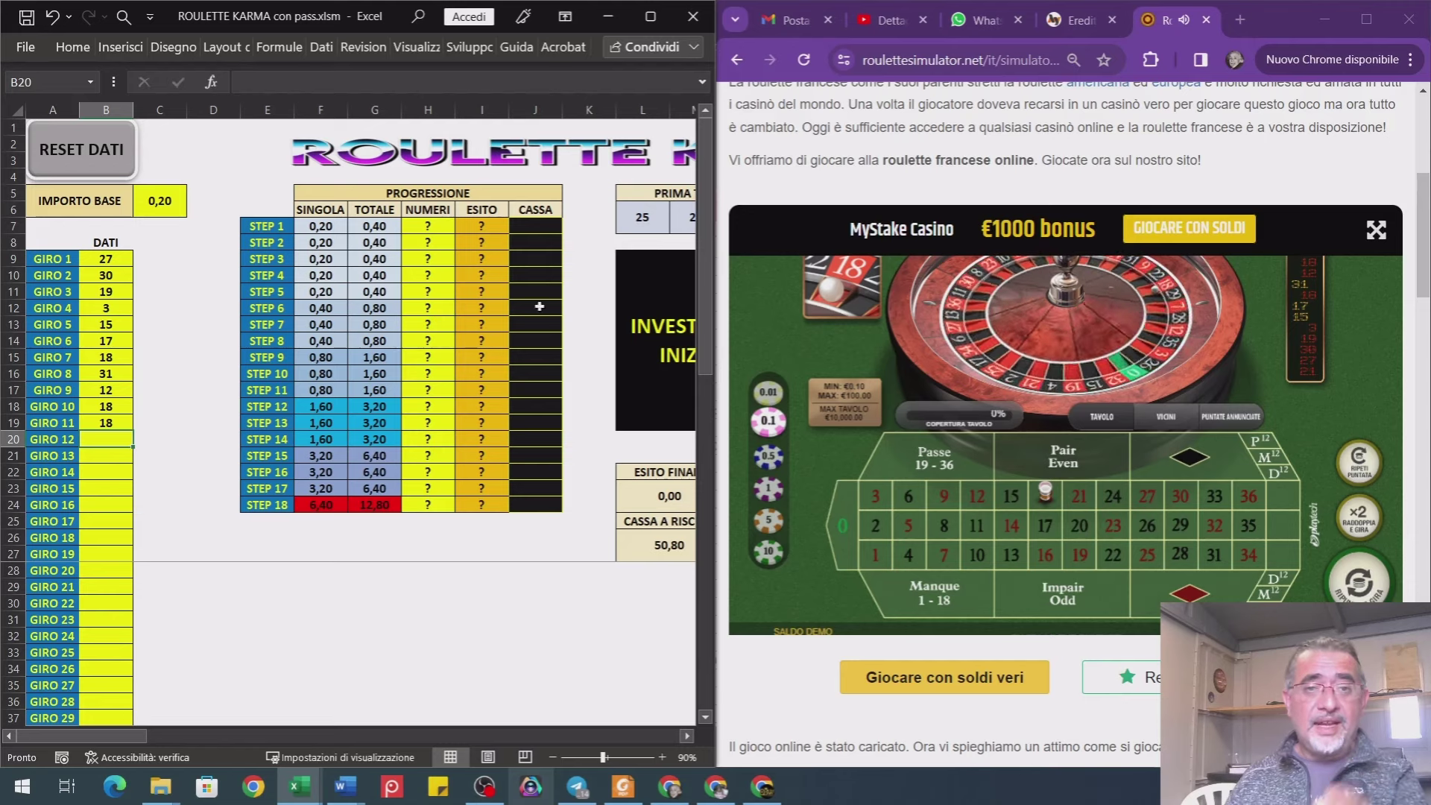
- Check the two suggested terzine in the full workbook view and bet €0.10 on each of the streets 25-27 and 28-30
click(653, 16)
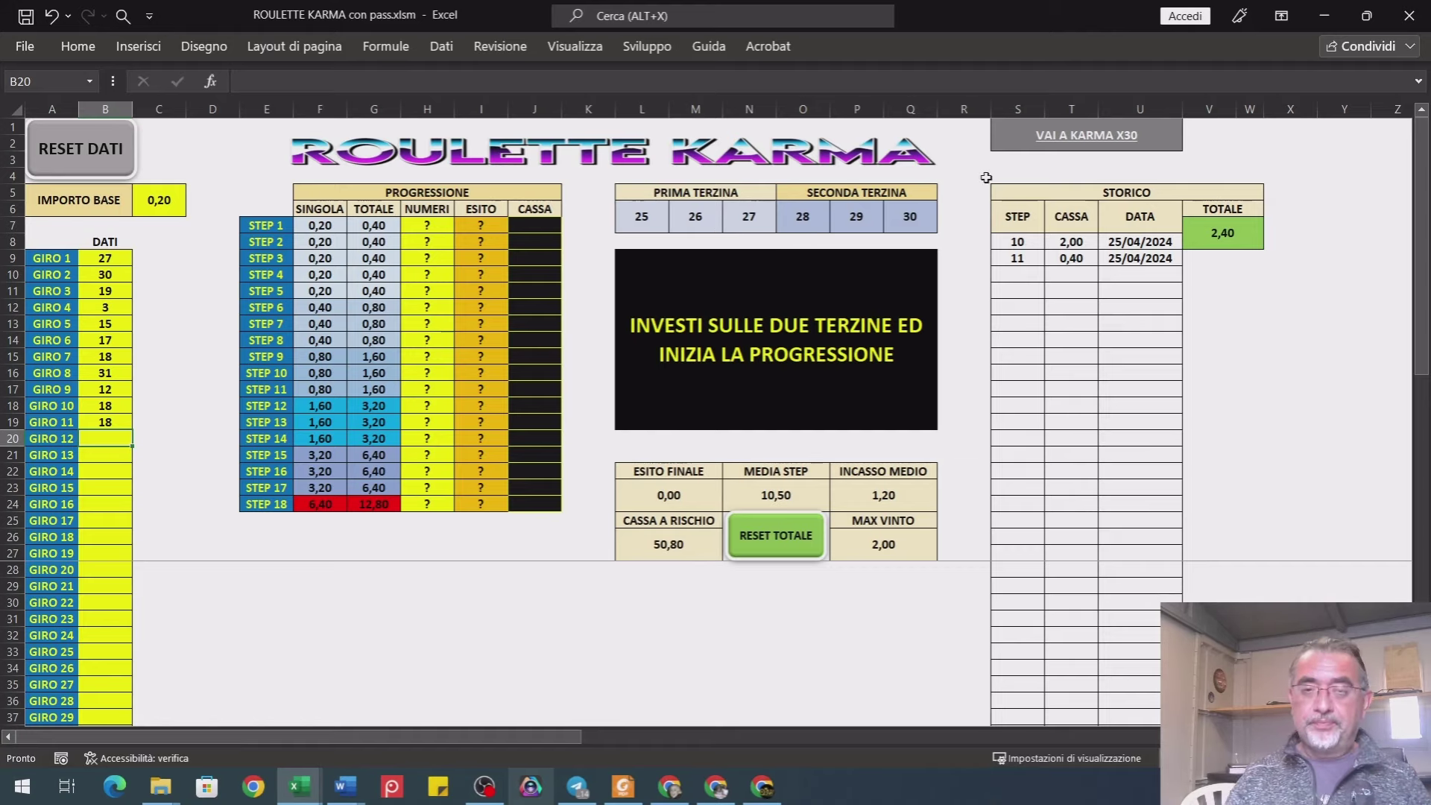
key(super+Down)
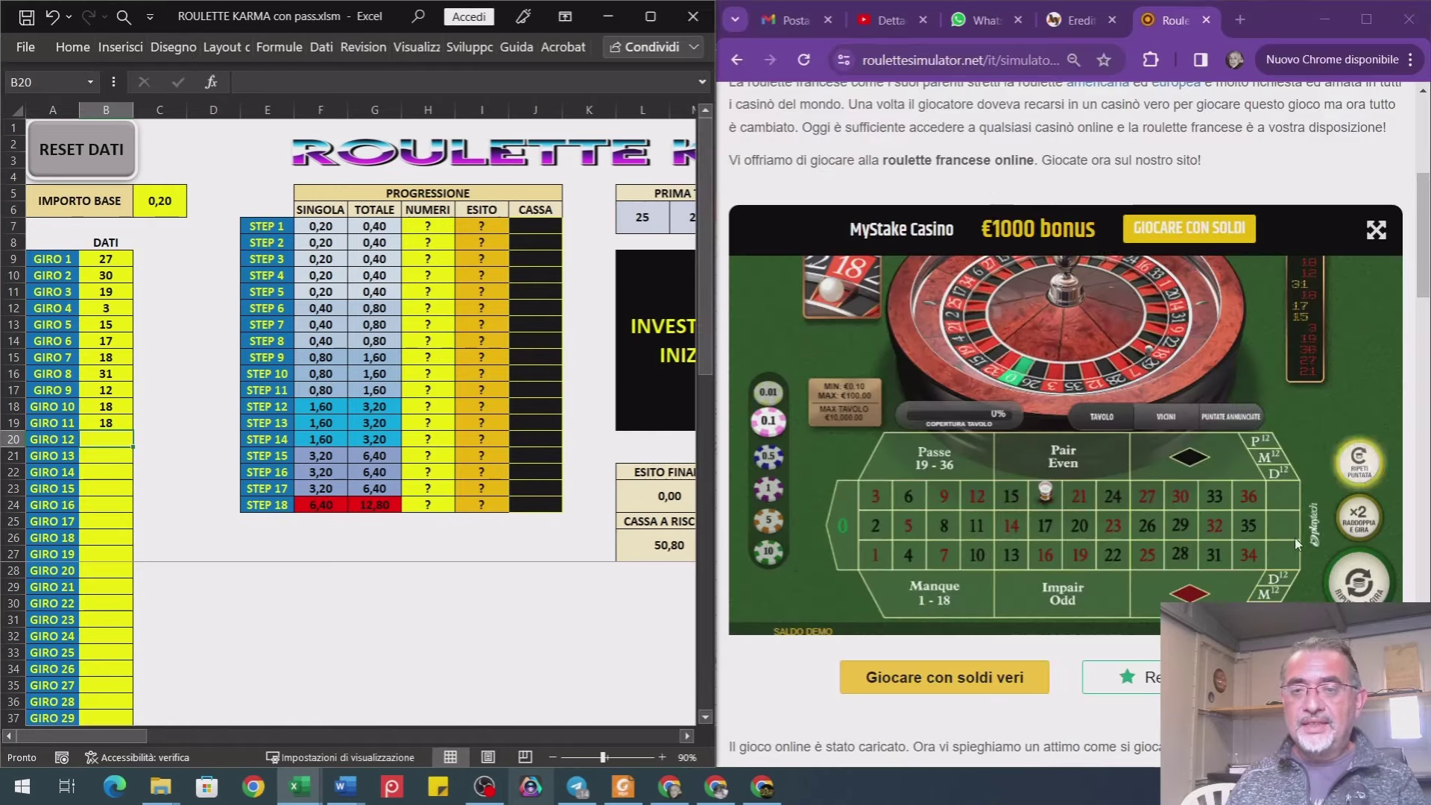
click(1149, 571)
click(1149, 571)
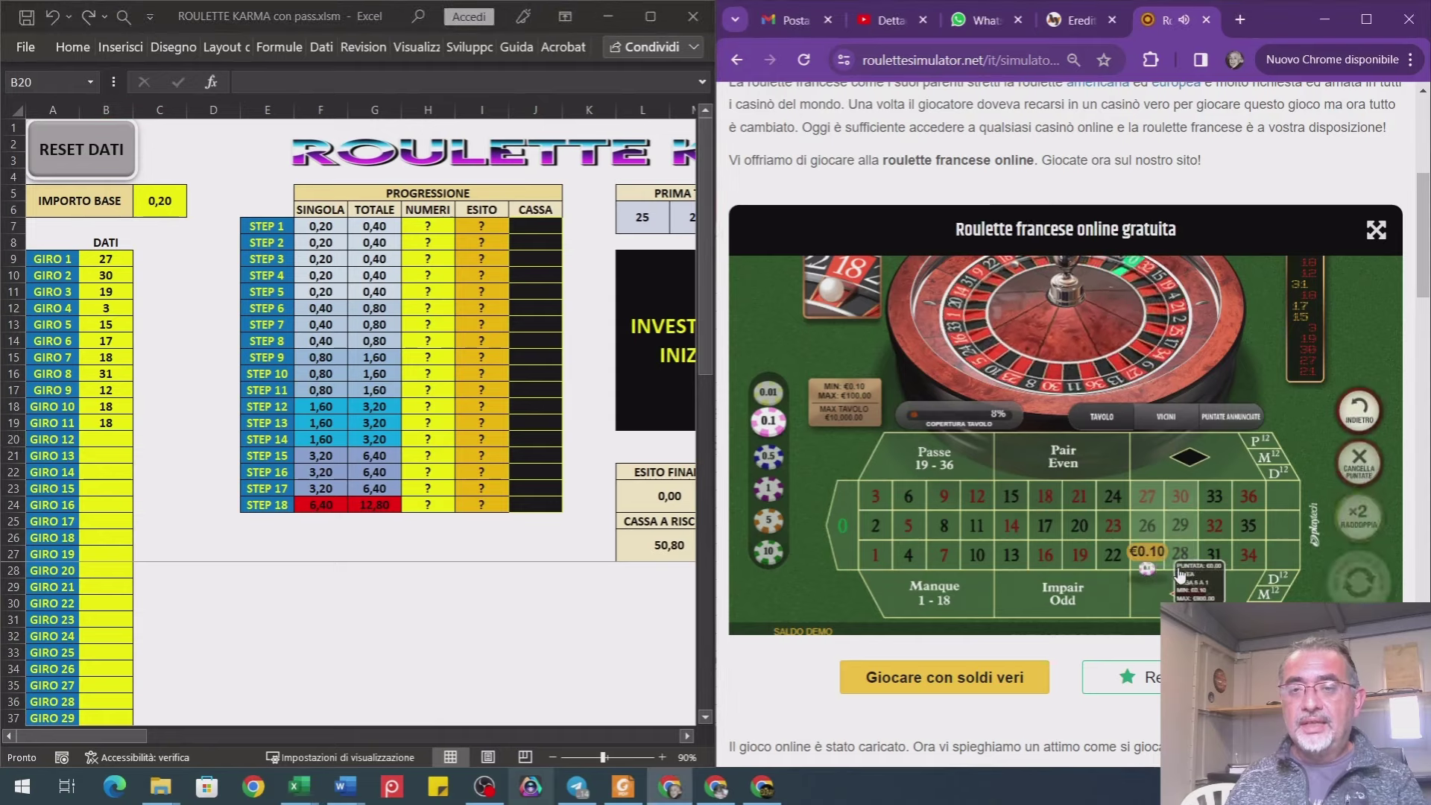
click(1151, 571)
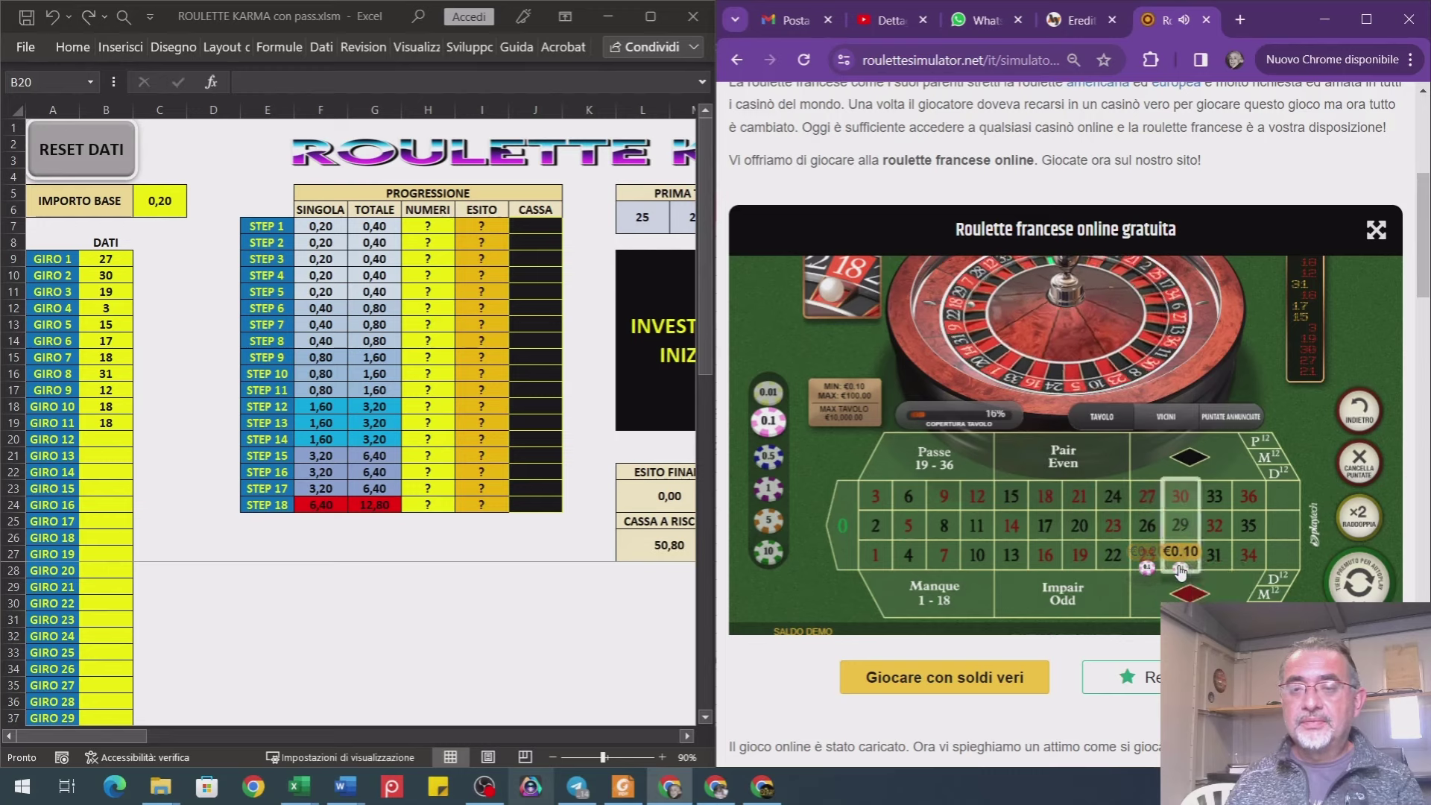
click(1179, 571)
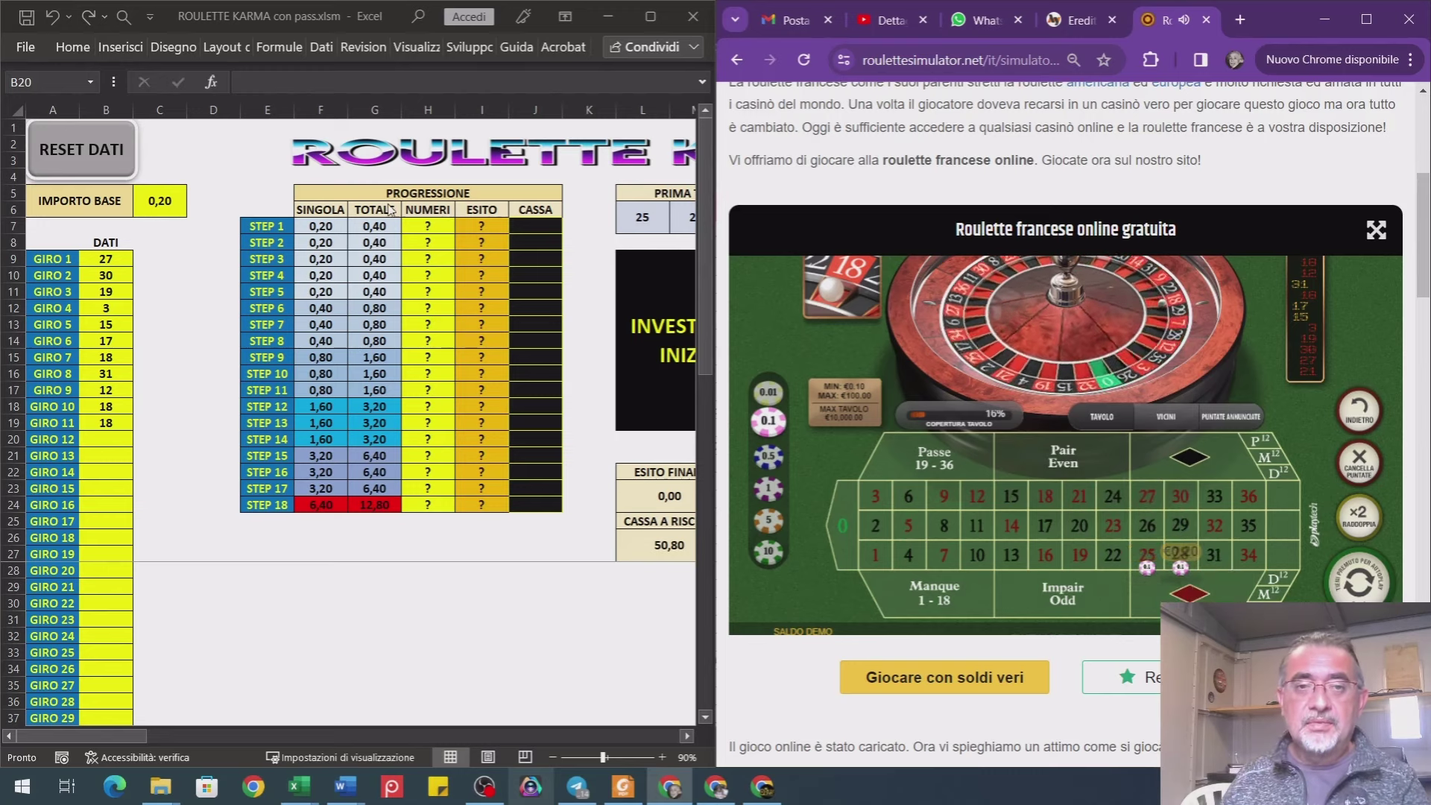
- Spin the roulette with the placed bets and record 6 as the STEP 1 number in the progression table
click(431, 231)
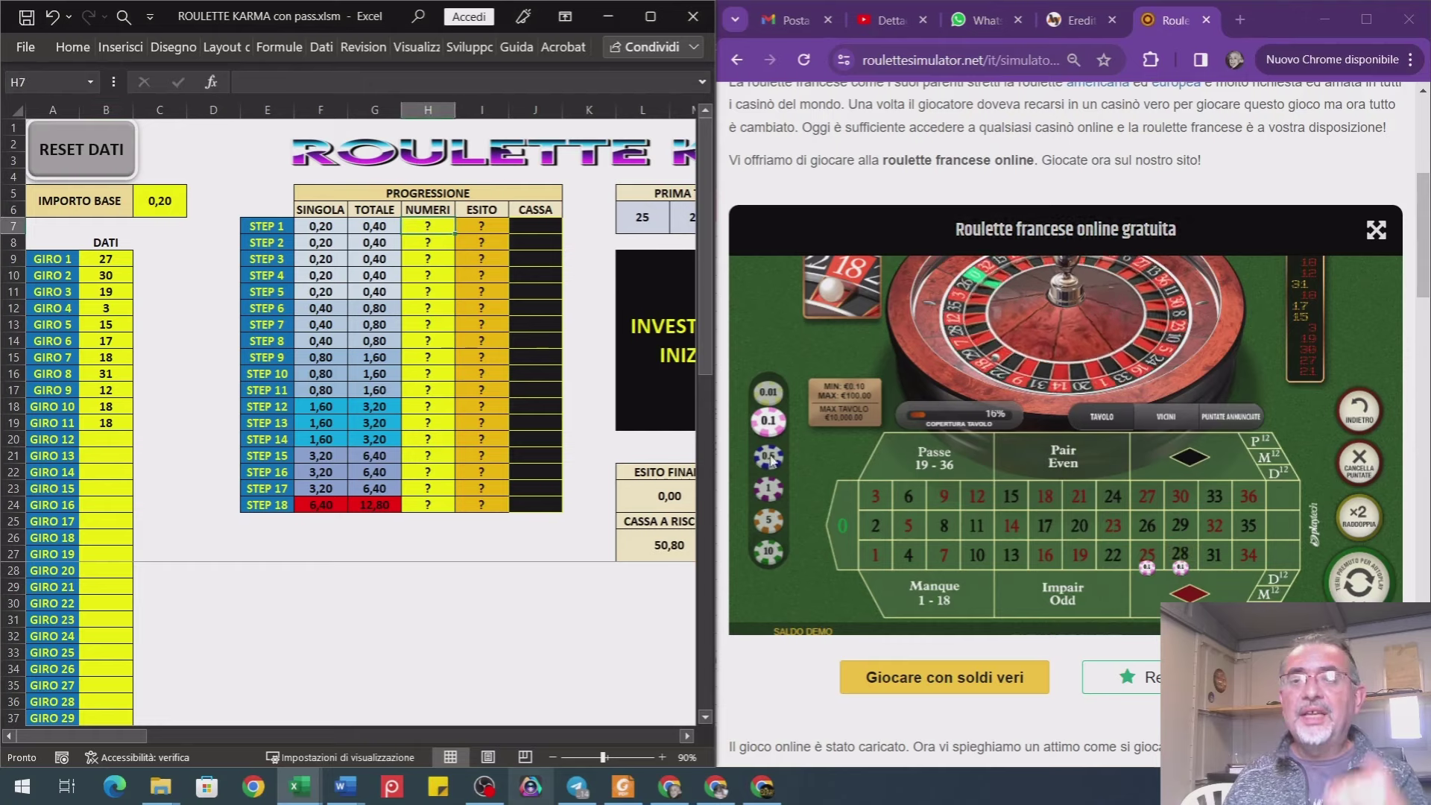
click(1083, 552)
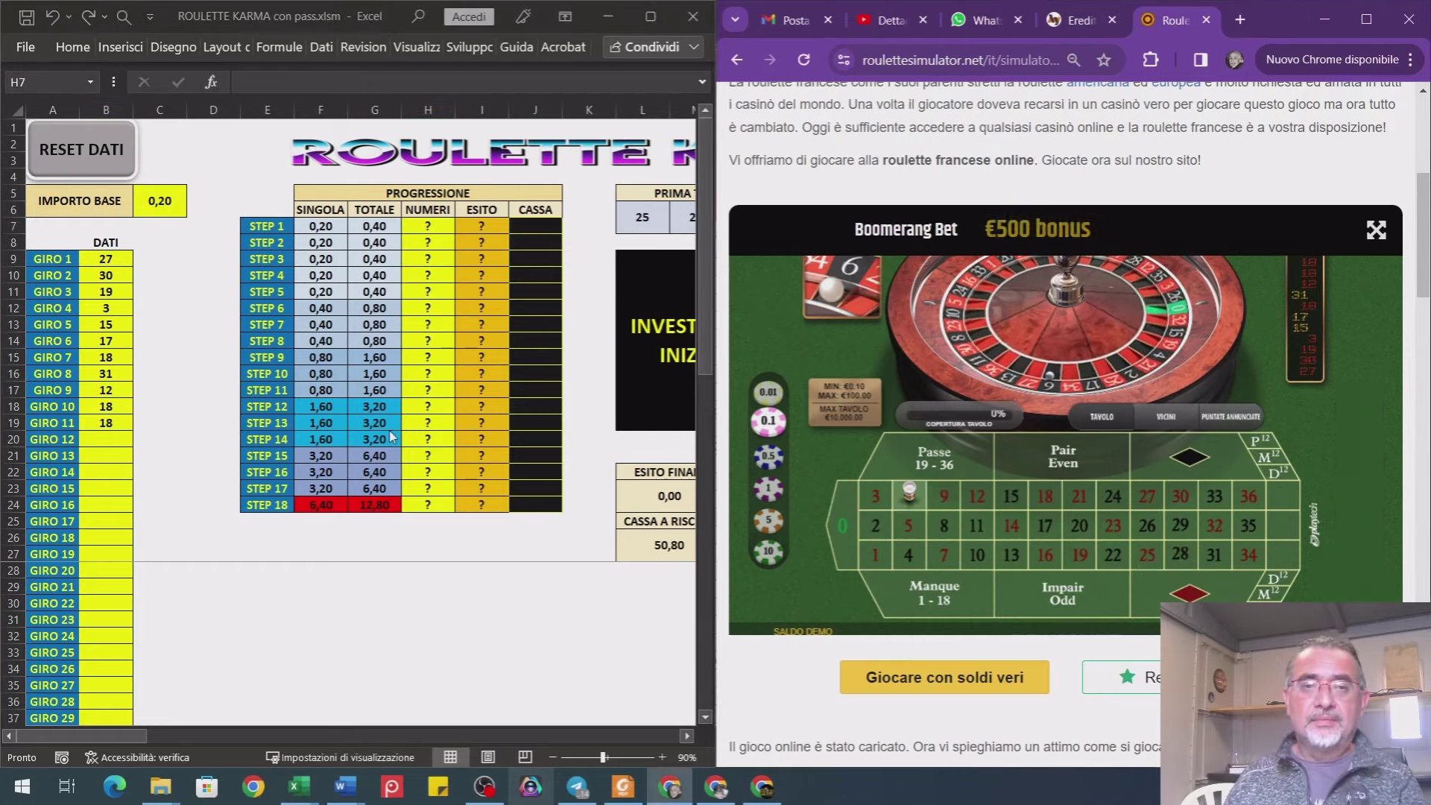
click(428, 226)
text(6)
key(Return)
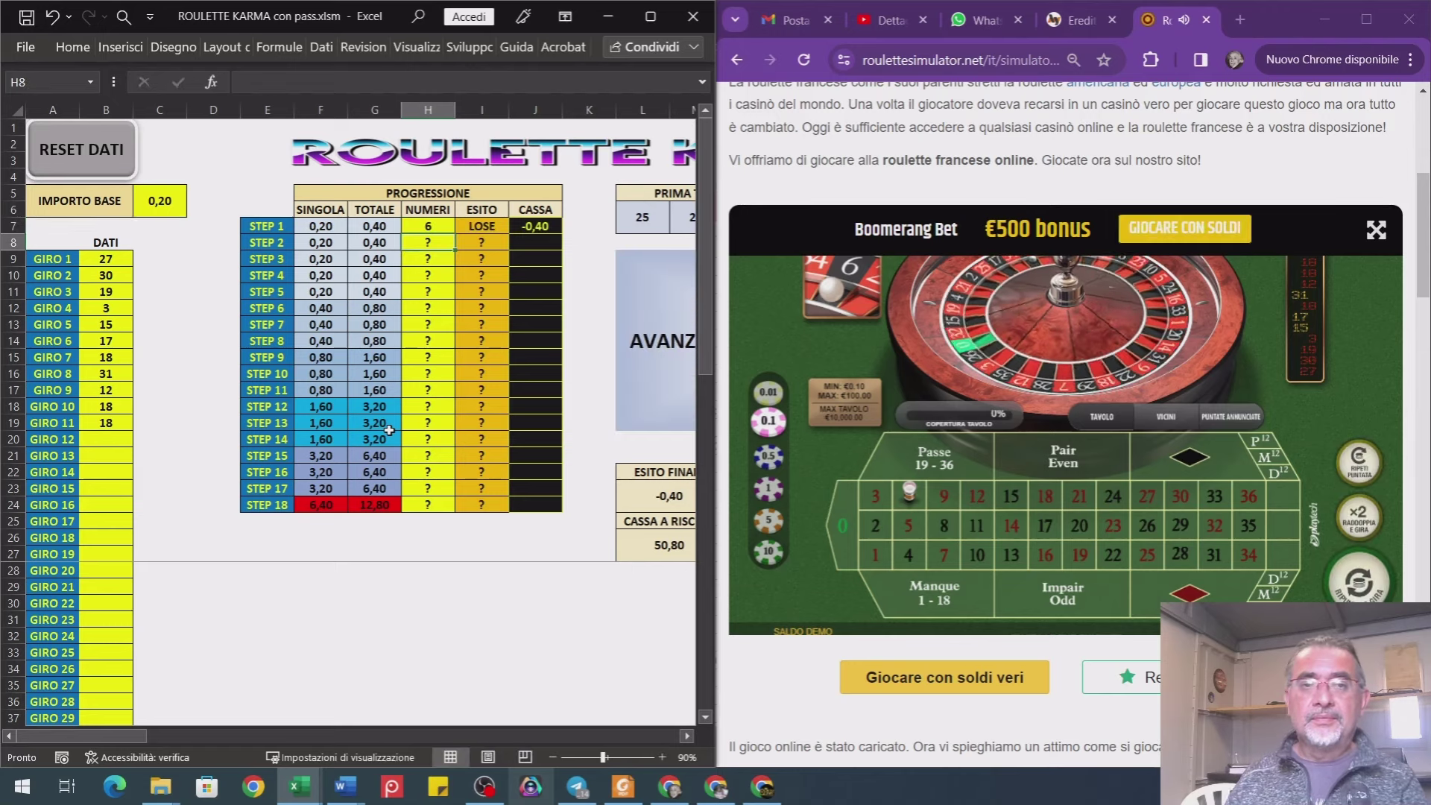
- Repeat the bets for two spins and record 24 for STEP 2 and 6 for STEP 3 in the NUMERI column
click(1361, 582)
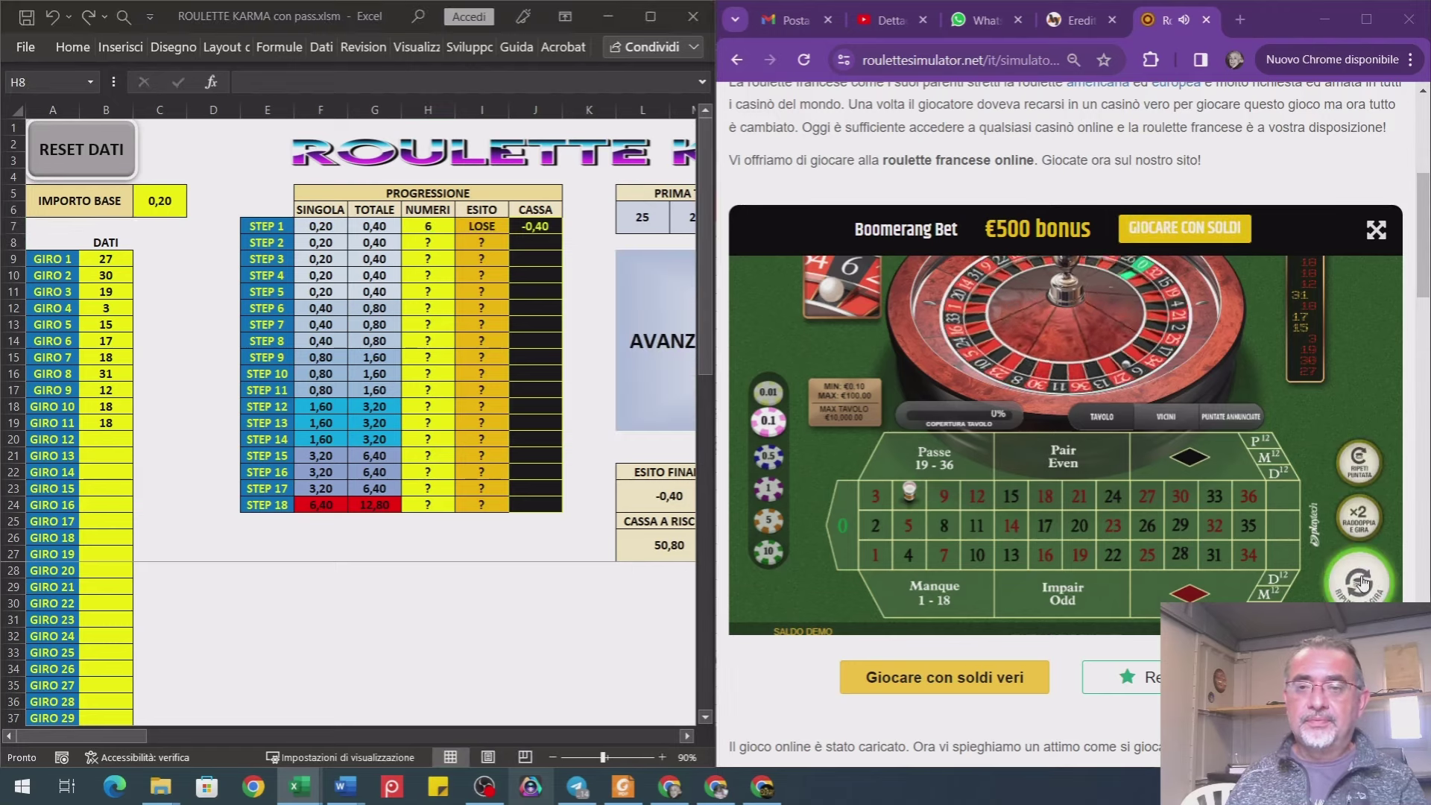
click(458, 510)
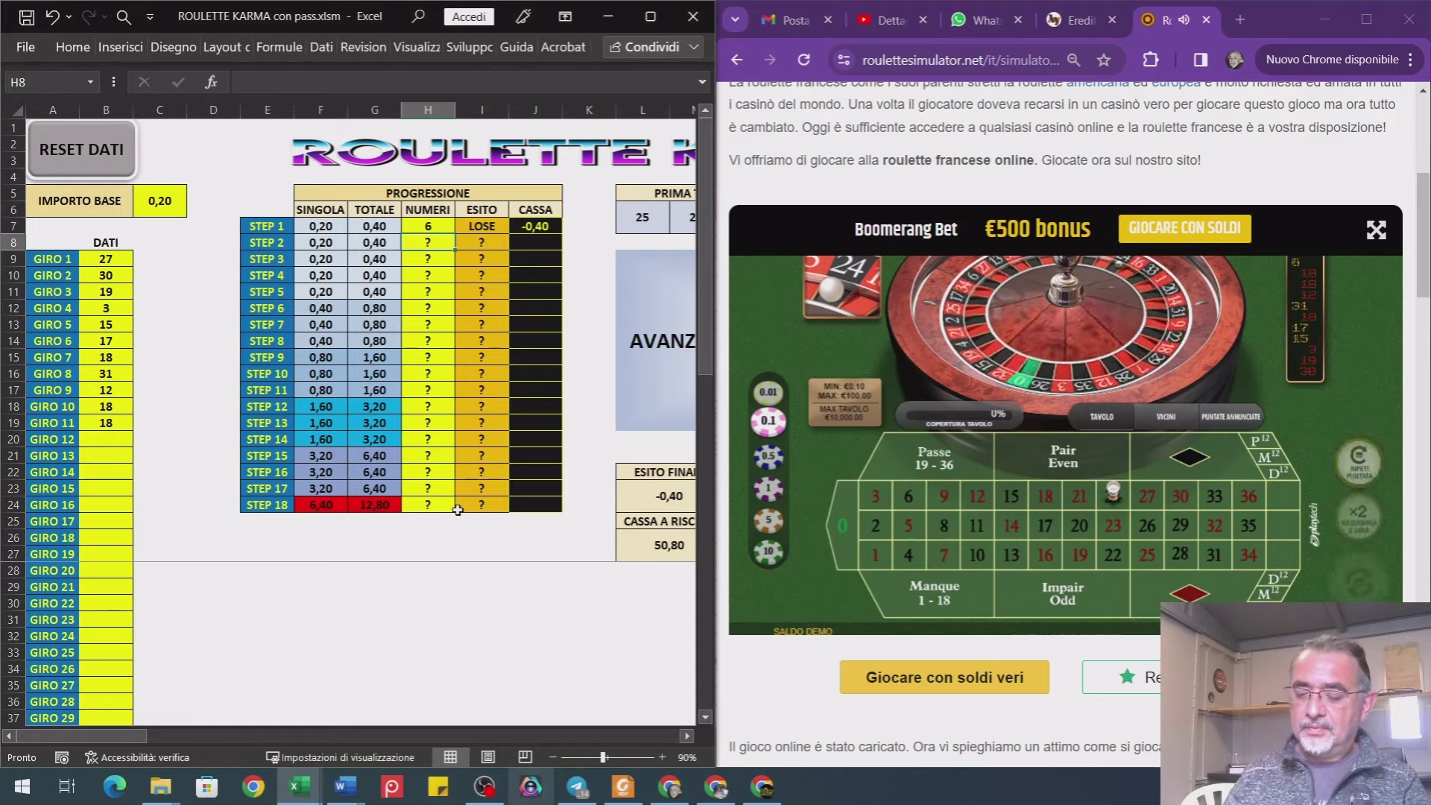
text(24)
key(Return)
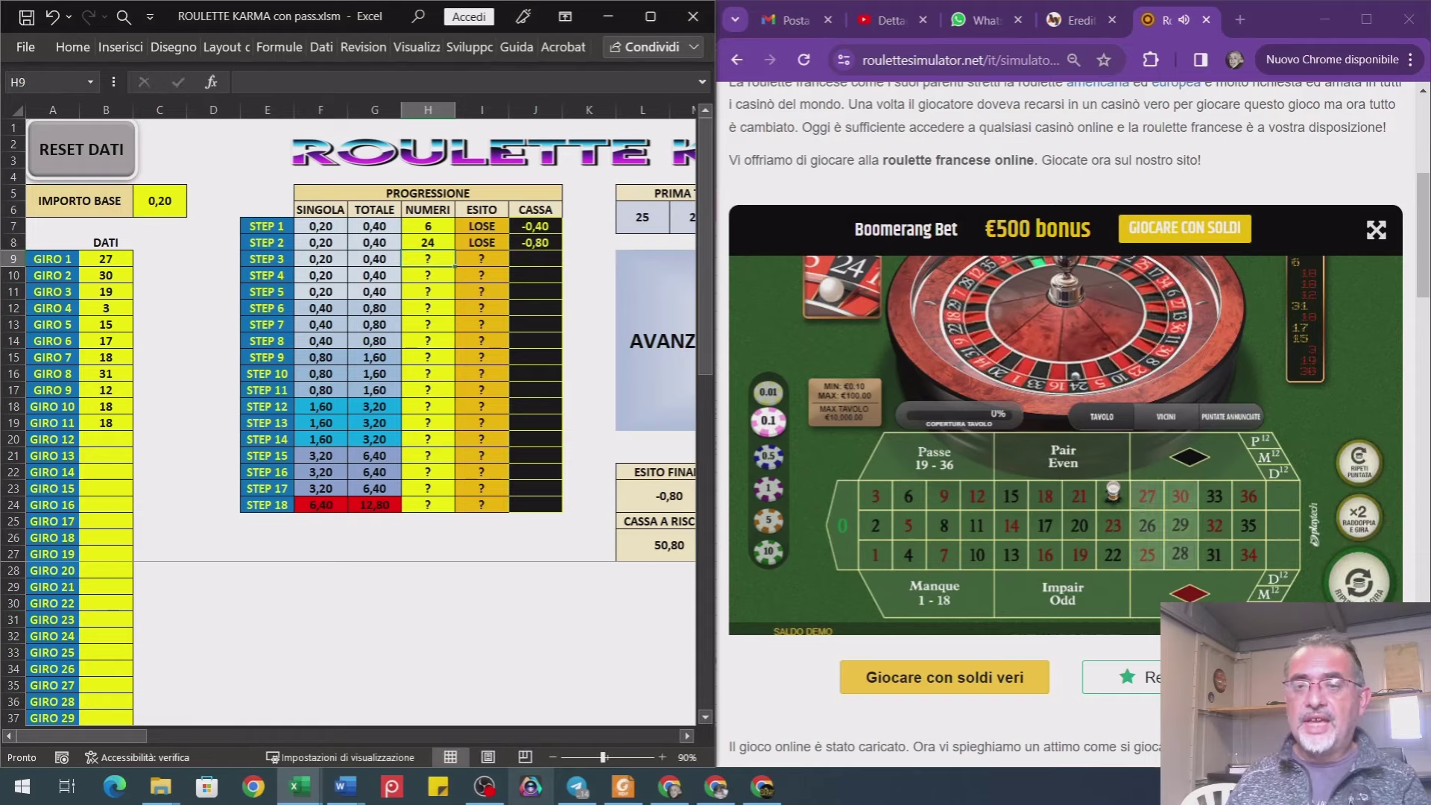
click(1360, 581)
click(505, 477)
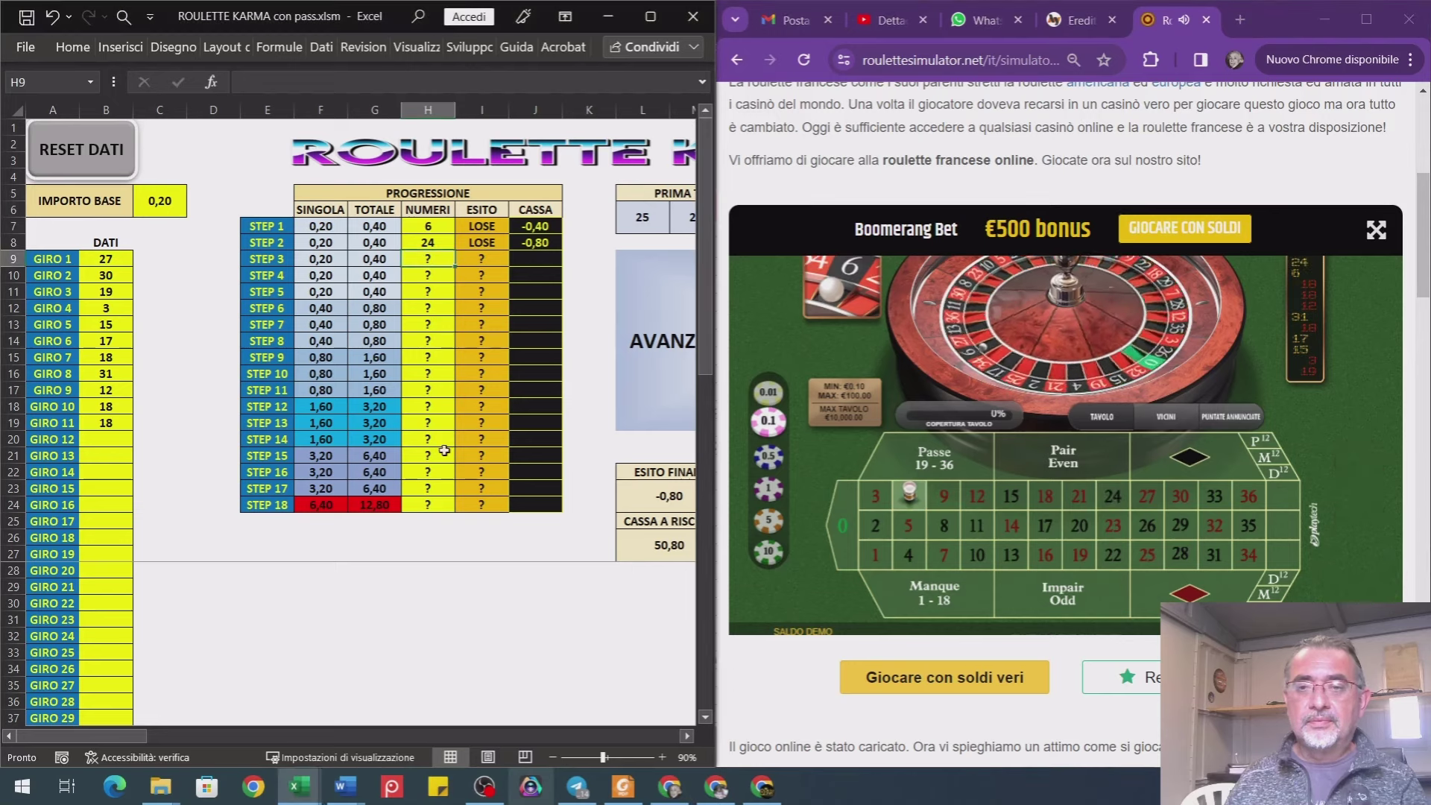
text(6)
key(Return)
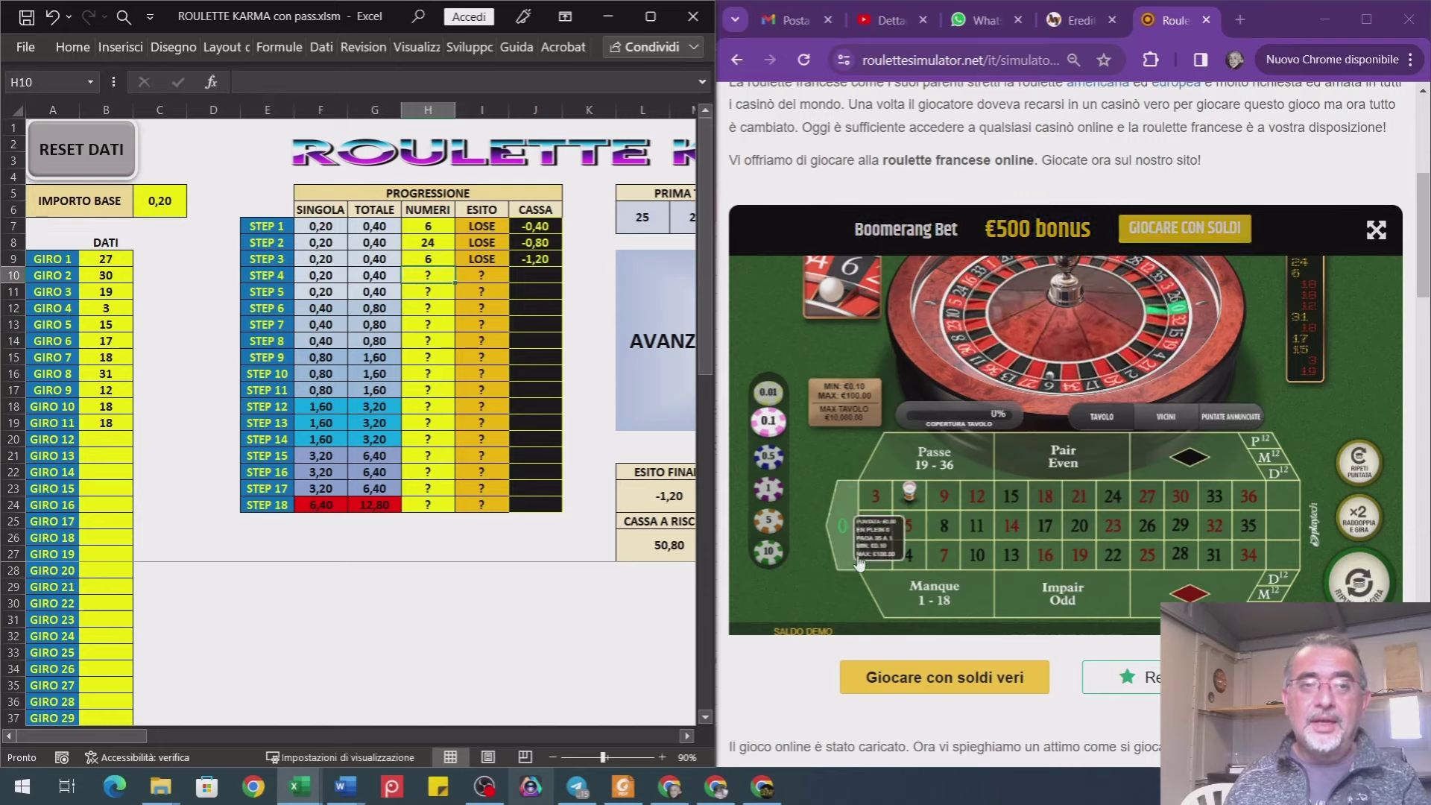
- Repeat the same bets for two further spins and record 3 for STEP 4 and 20 for STEP 5
click(1108, 587)
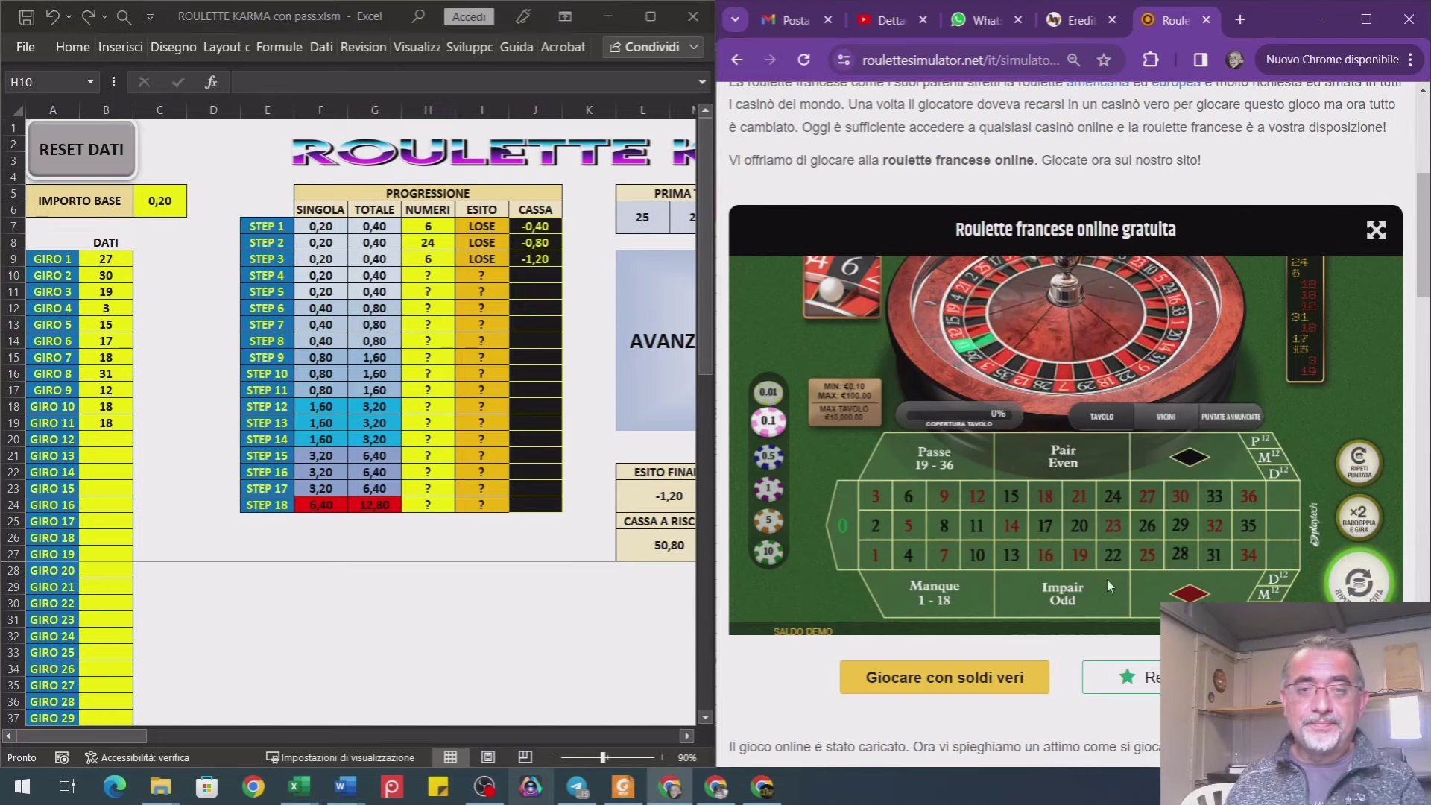
click(484, 542)
text(3)
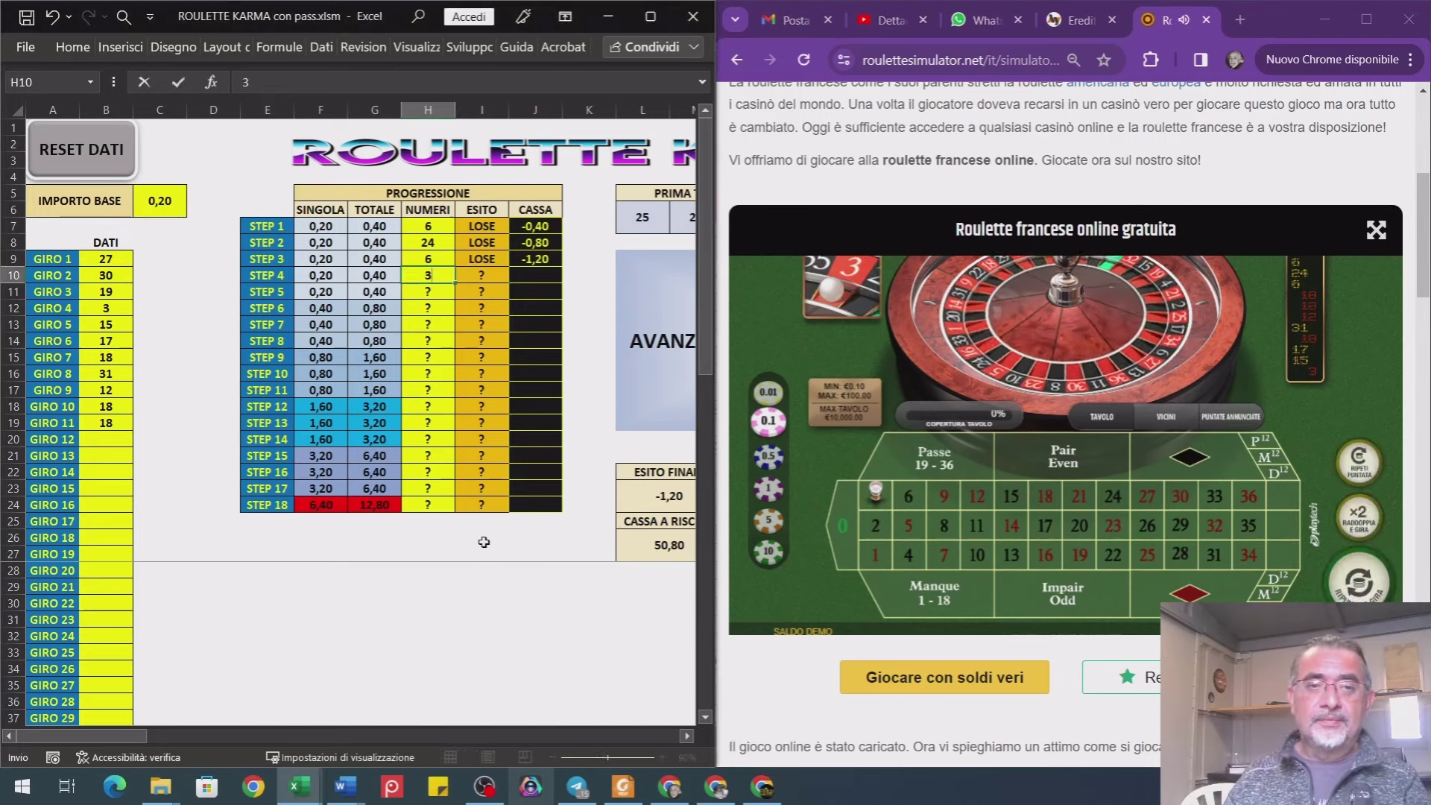
key(Return)
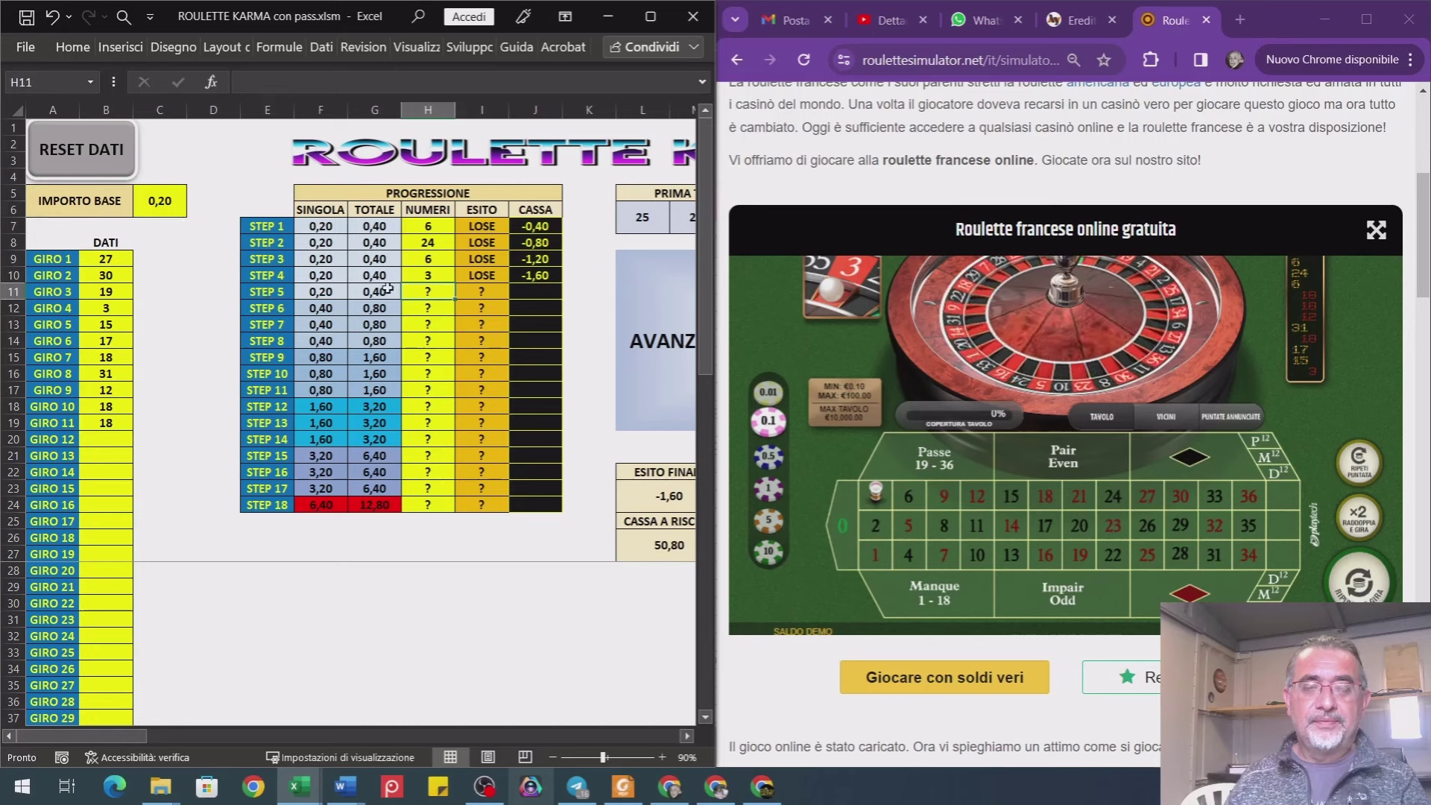
click(312, 545)
text(20)
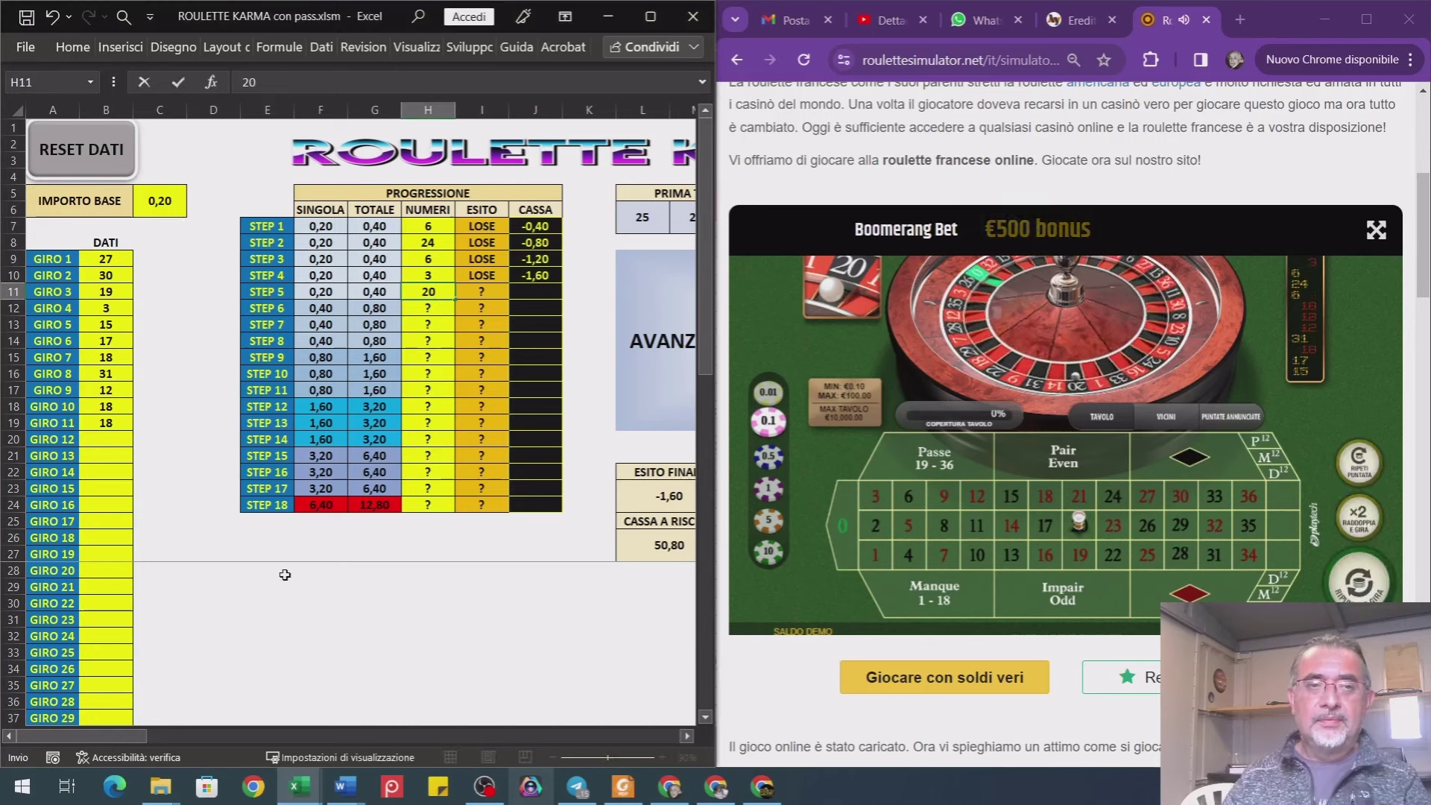
key(Return)
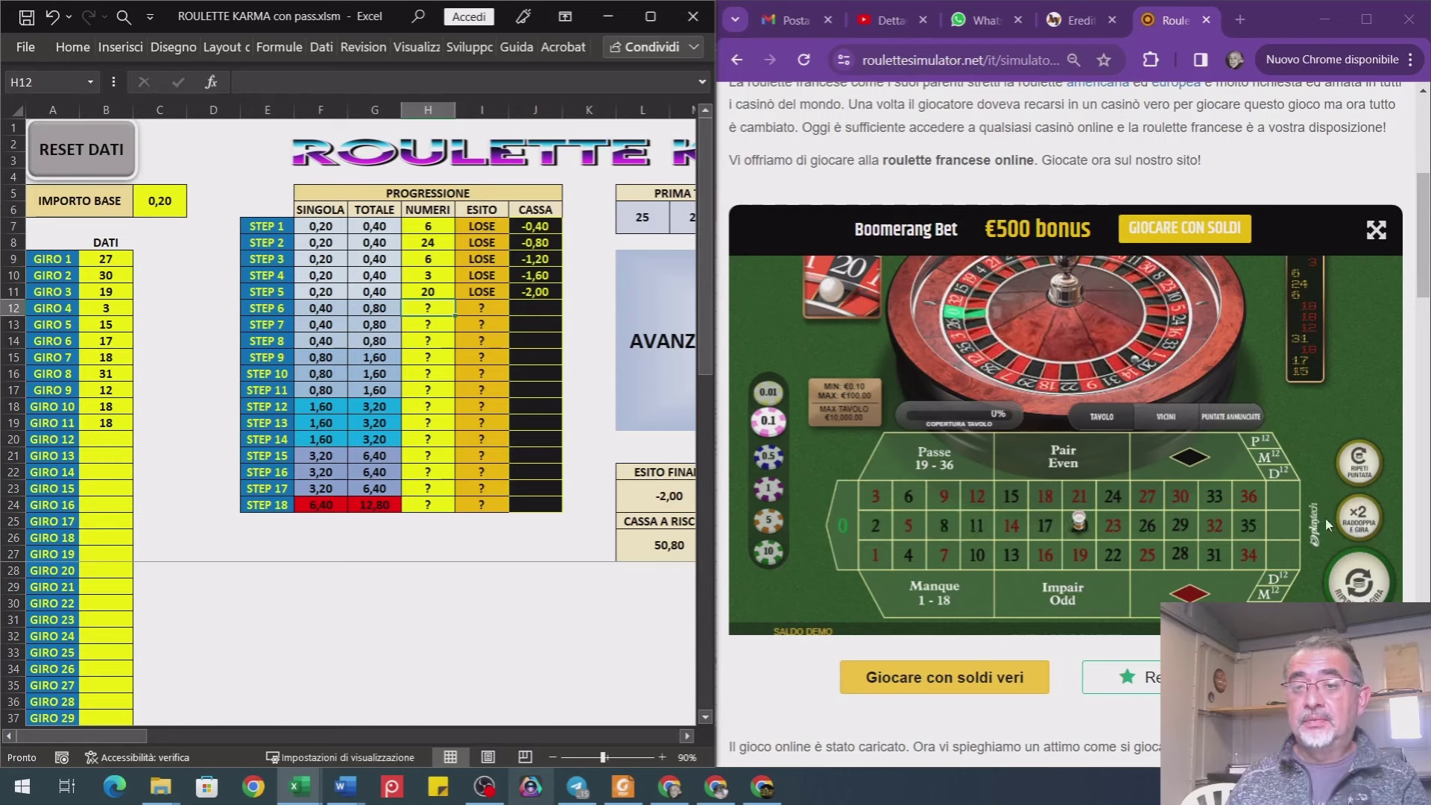
- Double the bets starting with the STEP 6 spin and record 20 for STEP 6 and 24 for STEP 7
click(1361, 524)
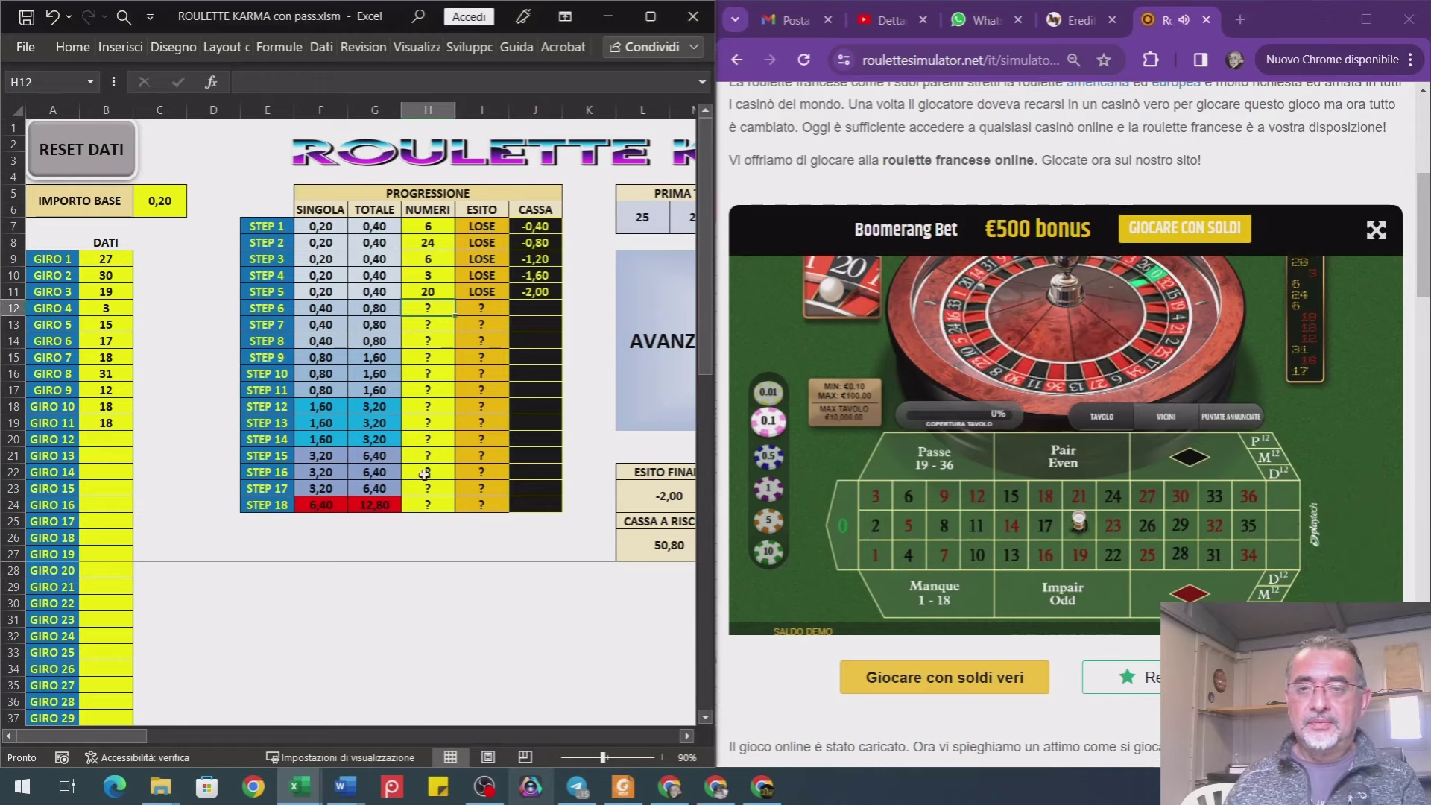
text(20)
key(Return)
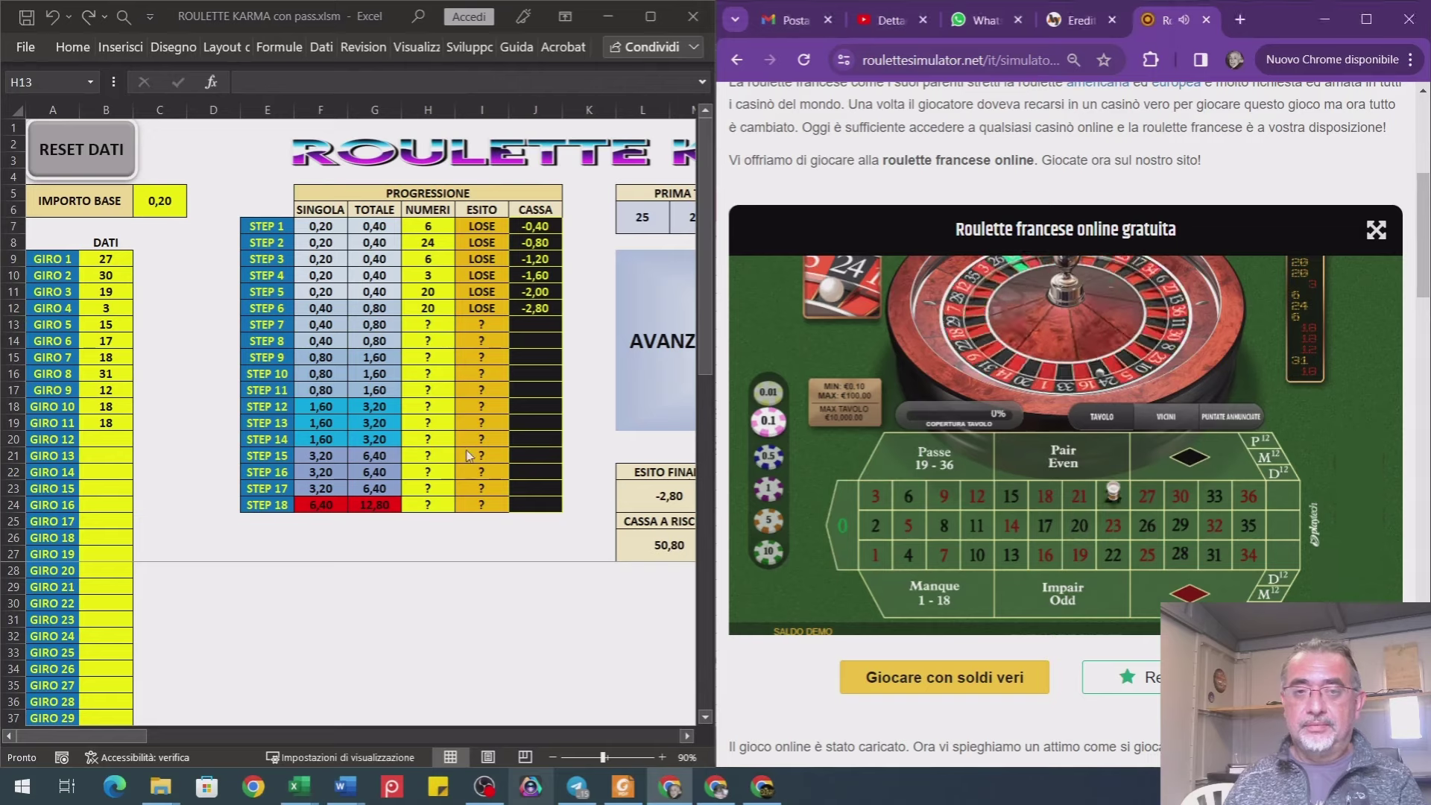
click(462, 475)
text(24)
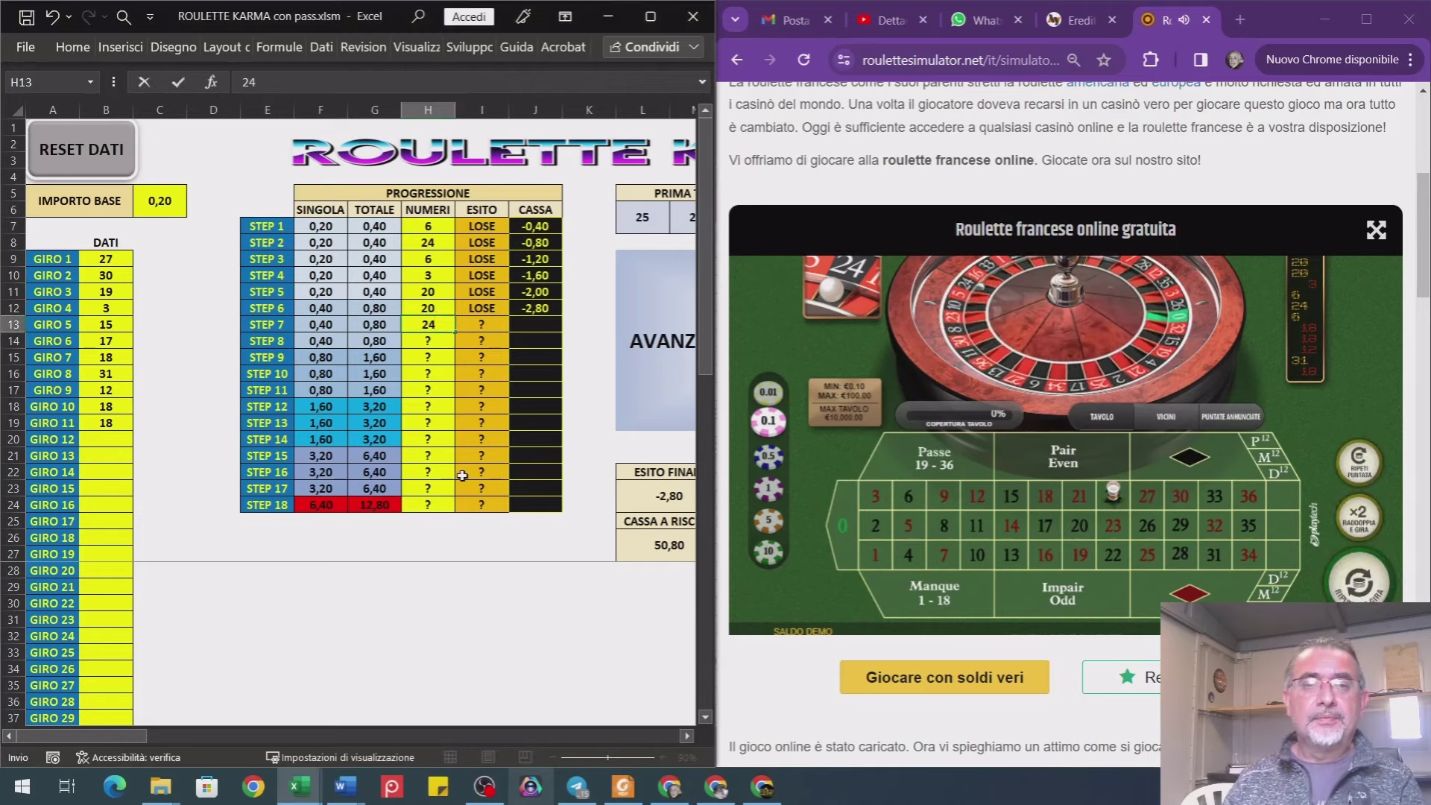
key(Return)
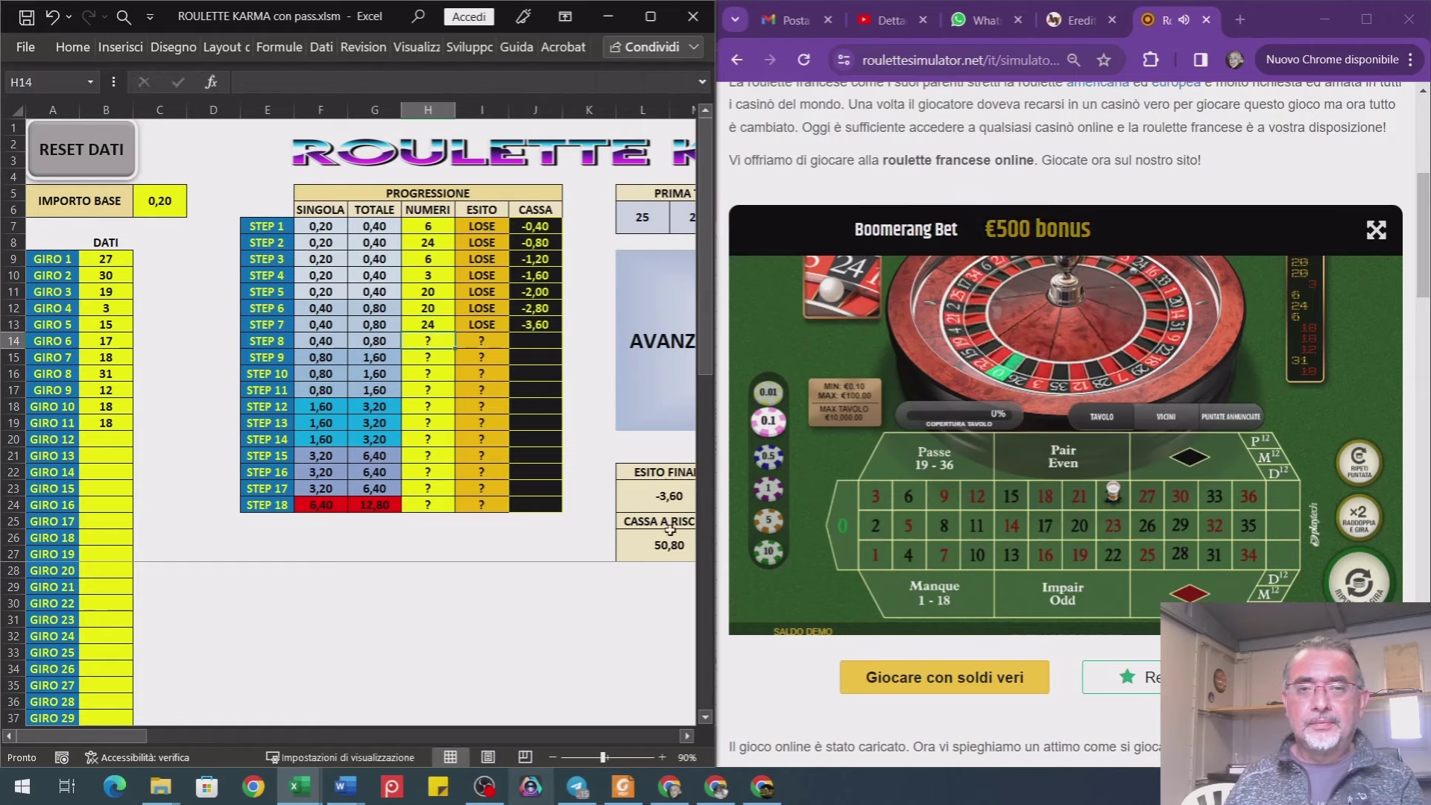
- Repeat the bets for another spin and record 8 for STEP 8 in the progression table
click(1092, 564)
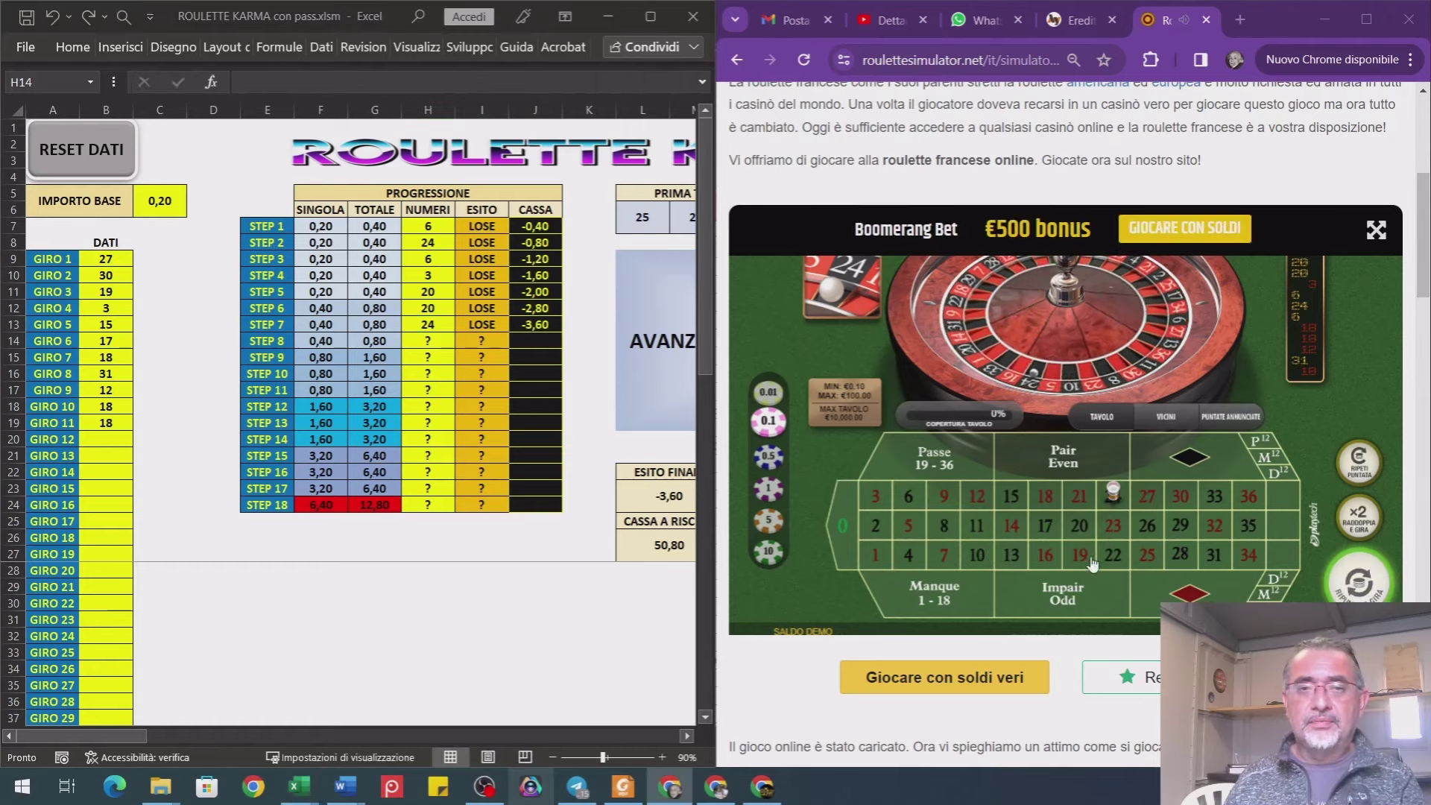
click(505, 477)
text(8)
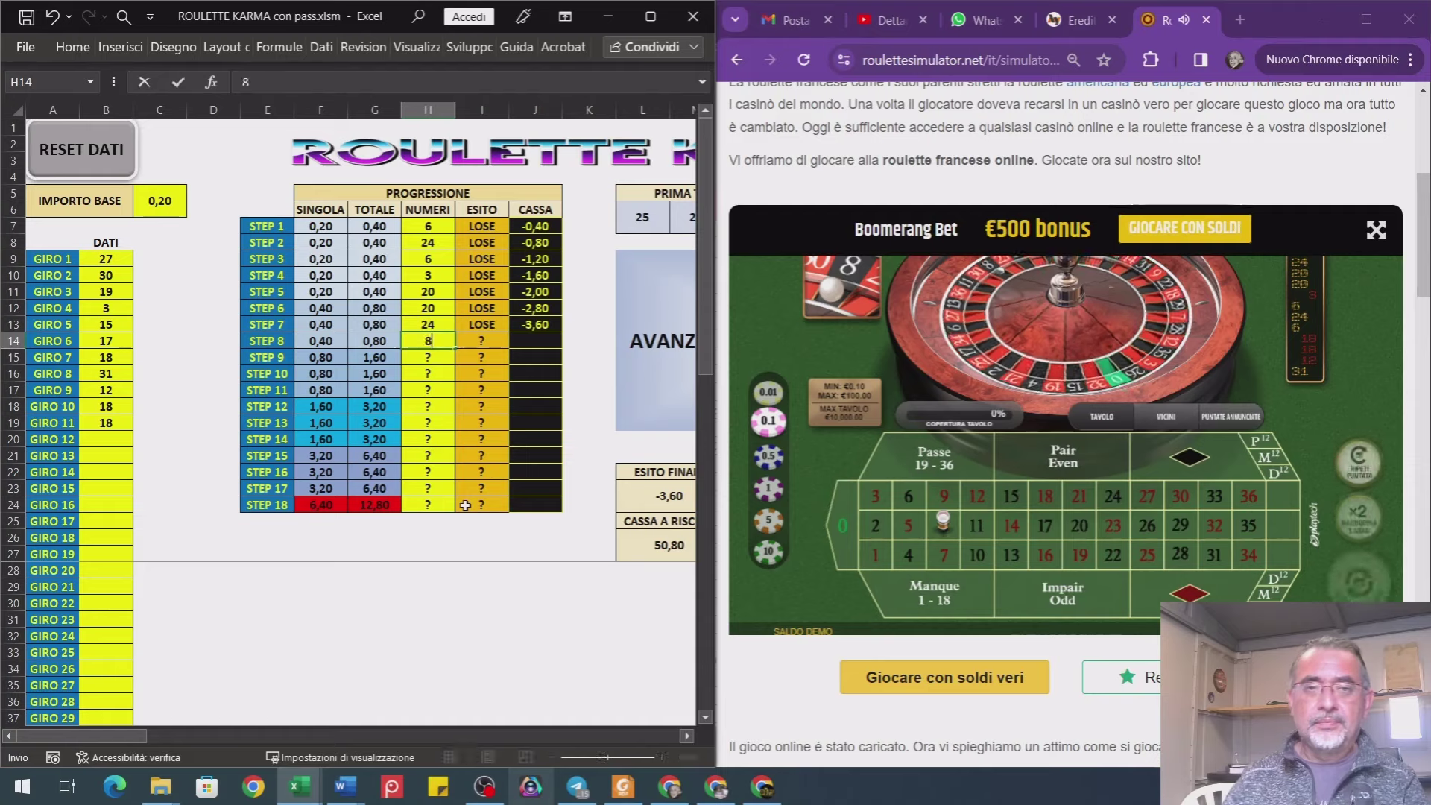
key(Return)
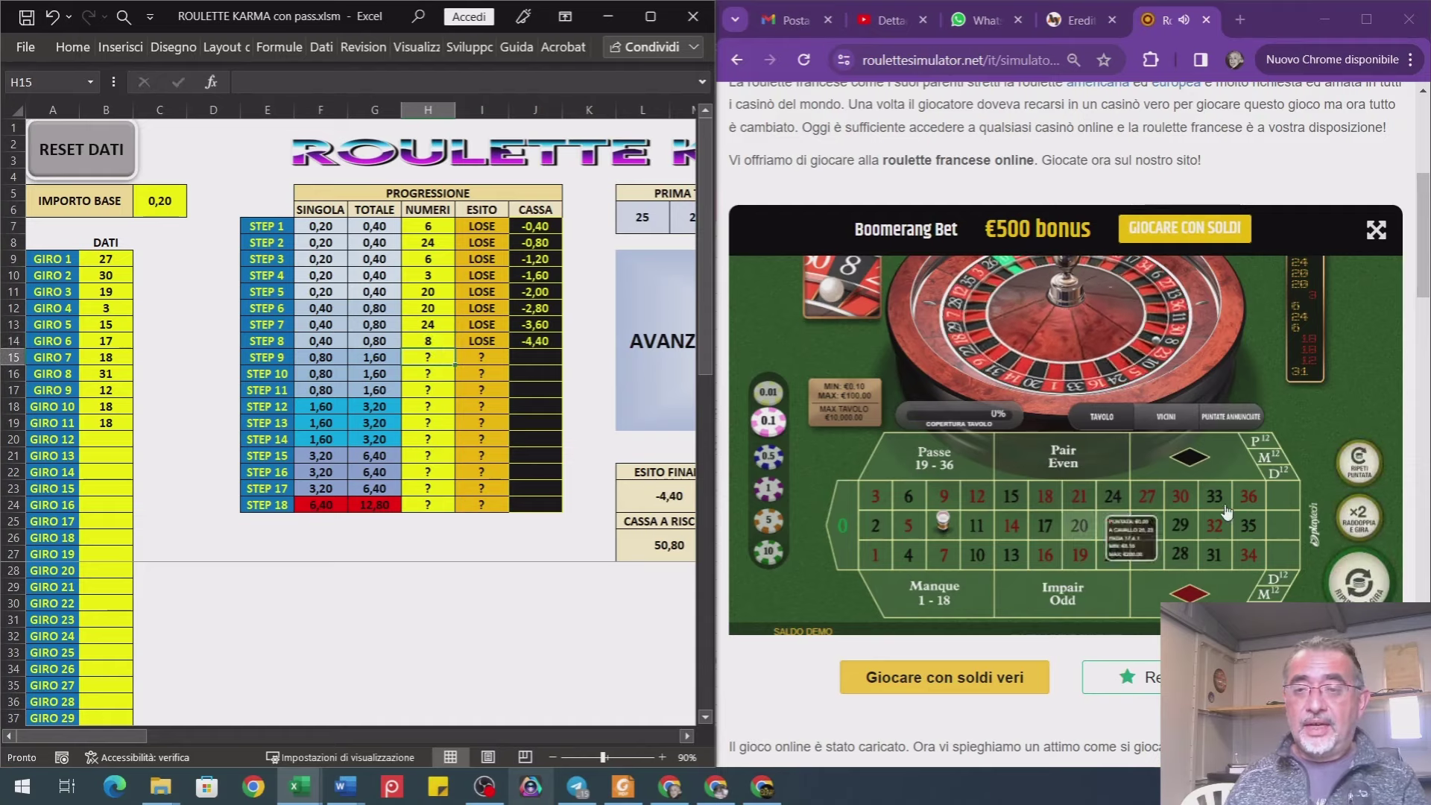
- Double the bets again, spin the roulette and record 10 for STEP 9
click(1358, 517)
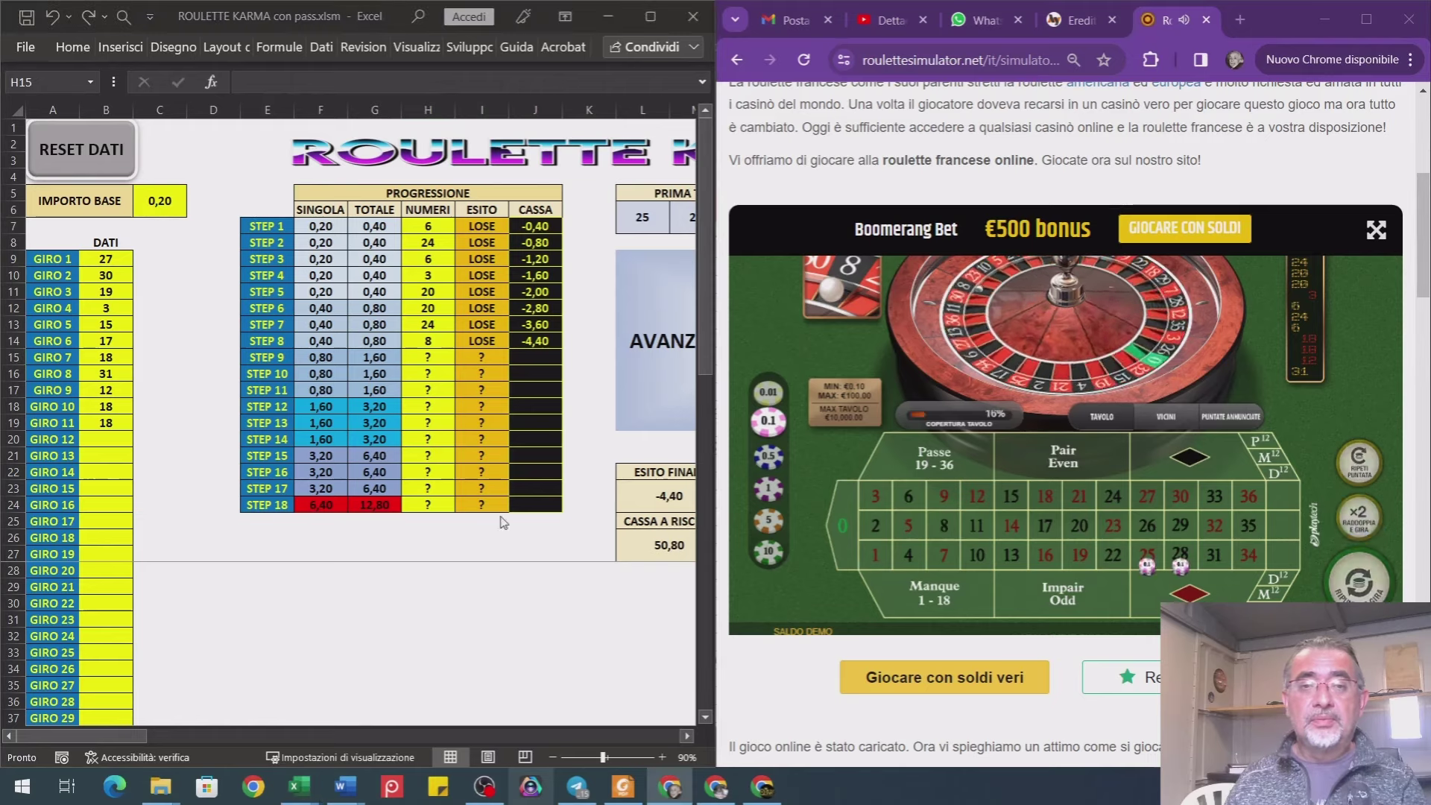
key(alt+Tab)
text(10)
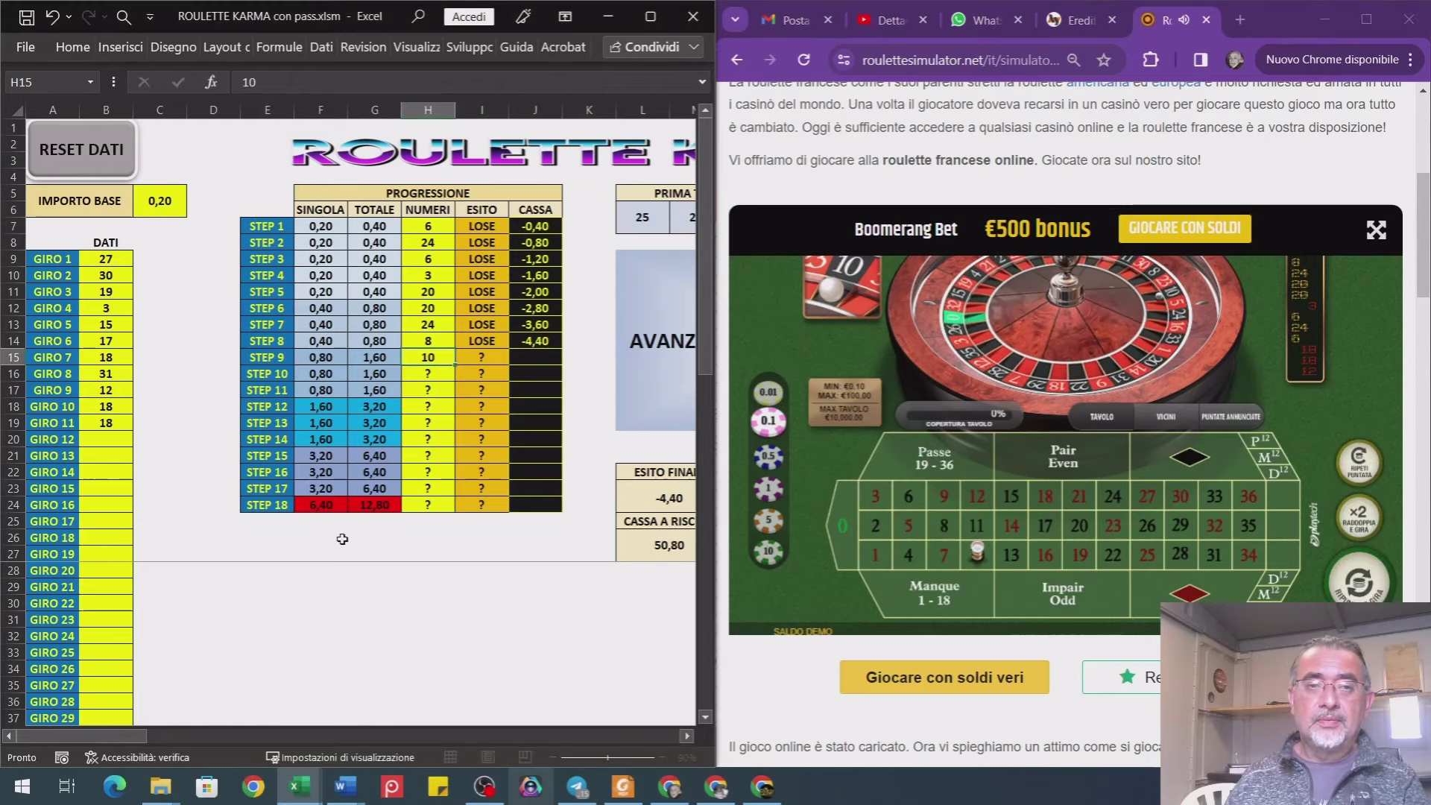
key(Return)
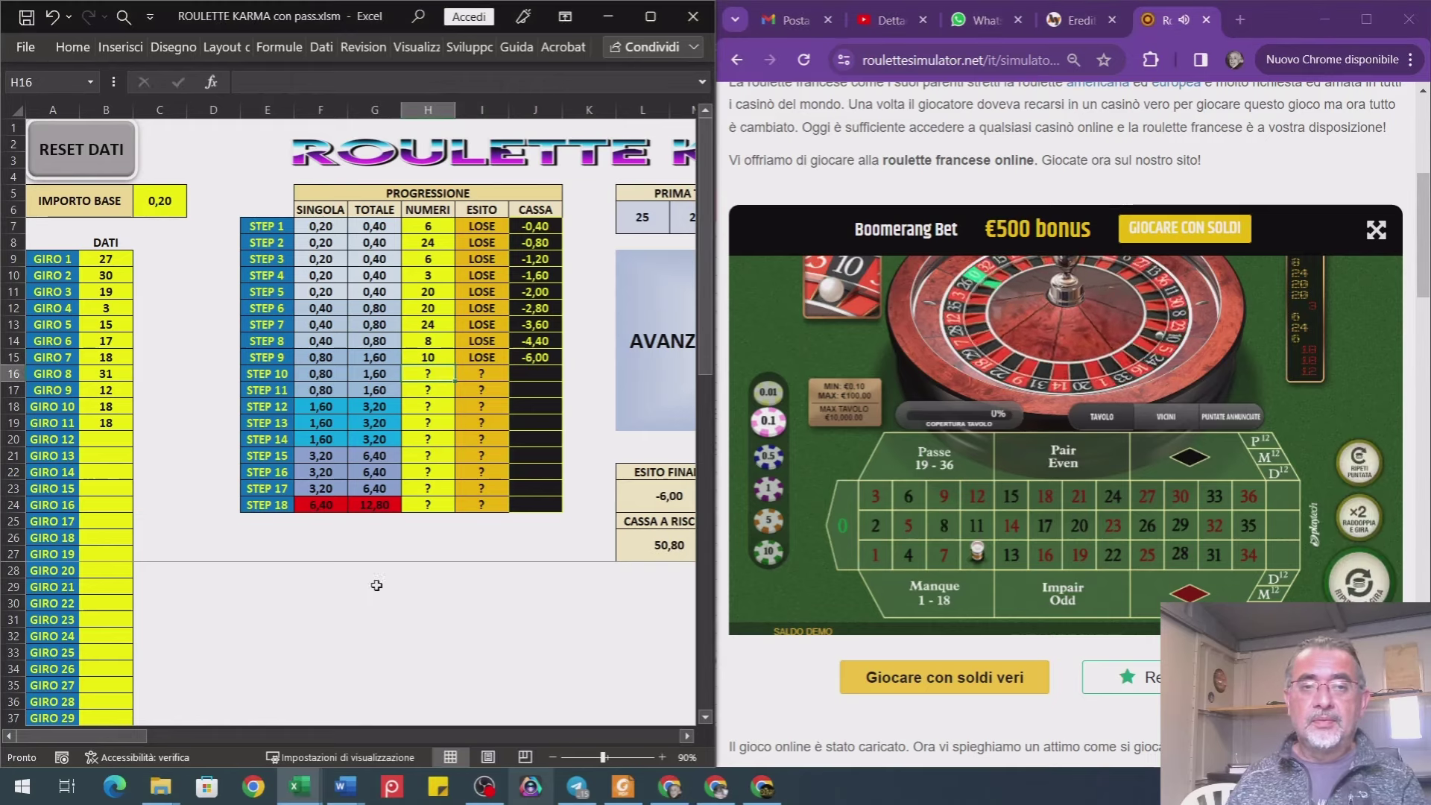
- Repeat the bets at the current stake for another spin and record 25 for STEP 10
click(1363, 586)
key(alt+Tab)
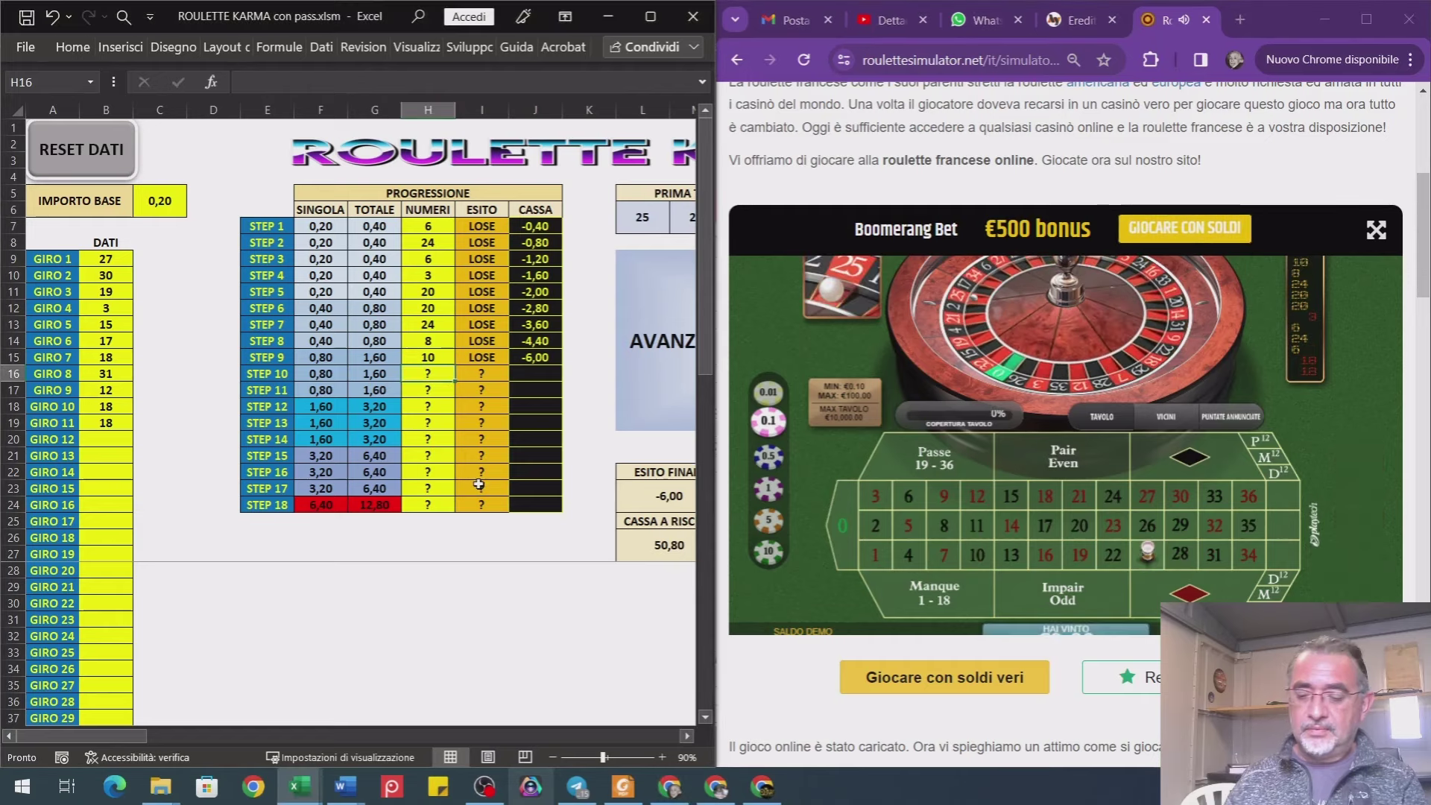
text(25)
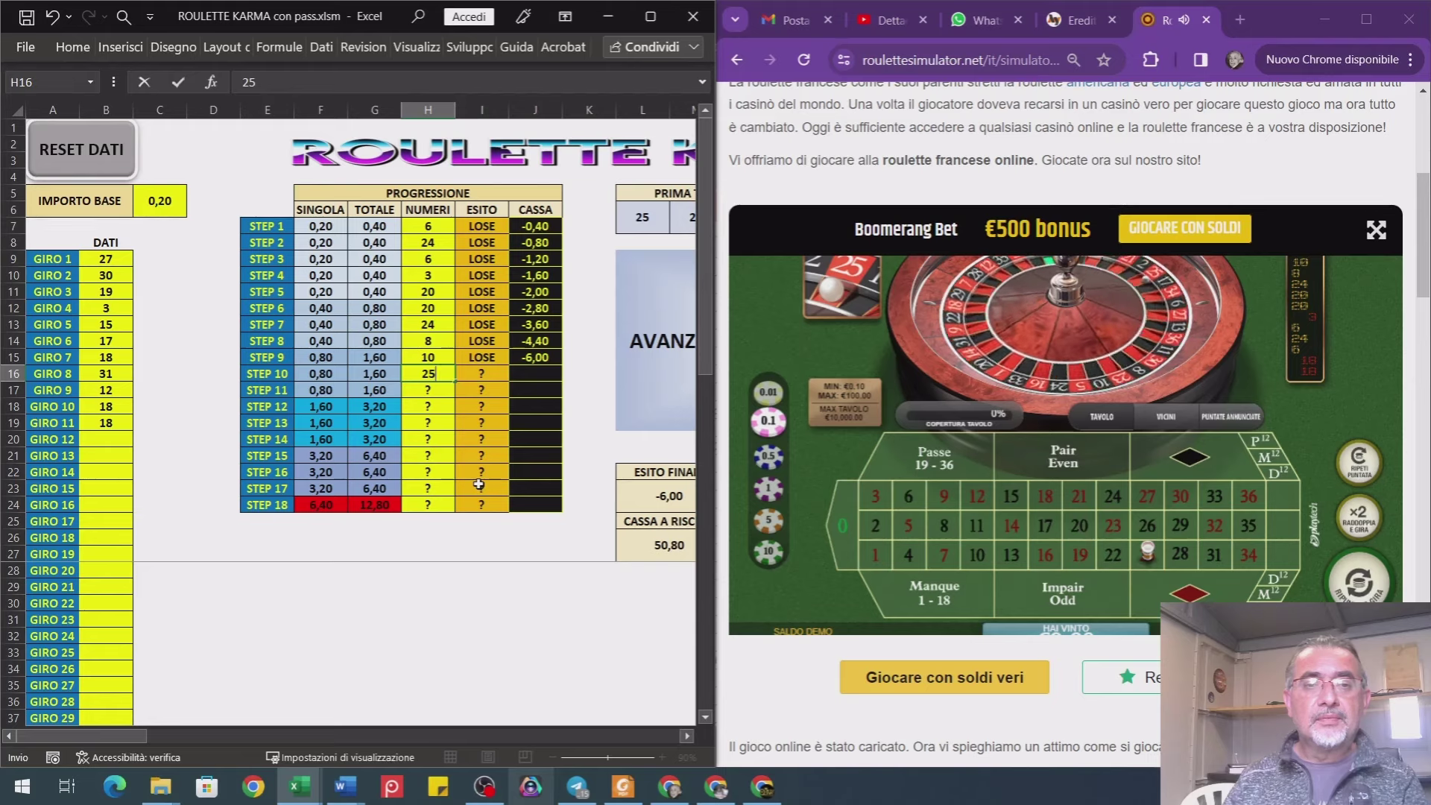
key(Return)
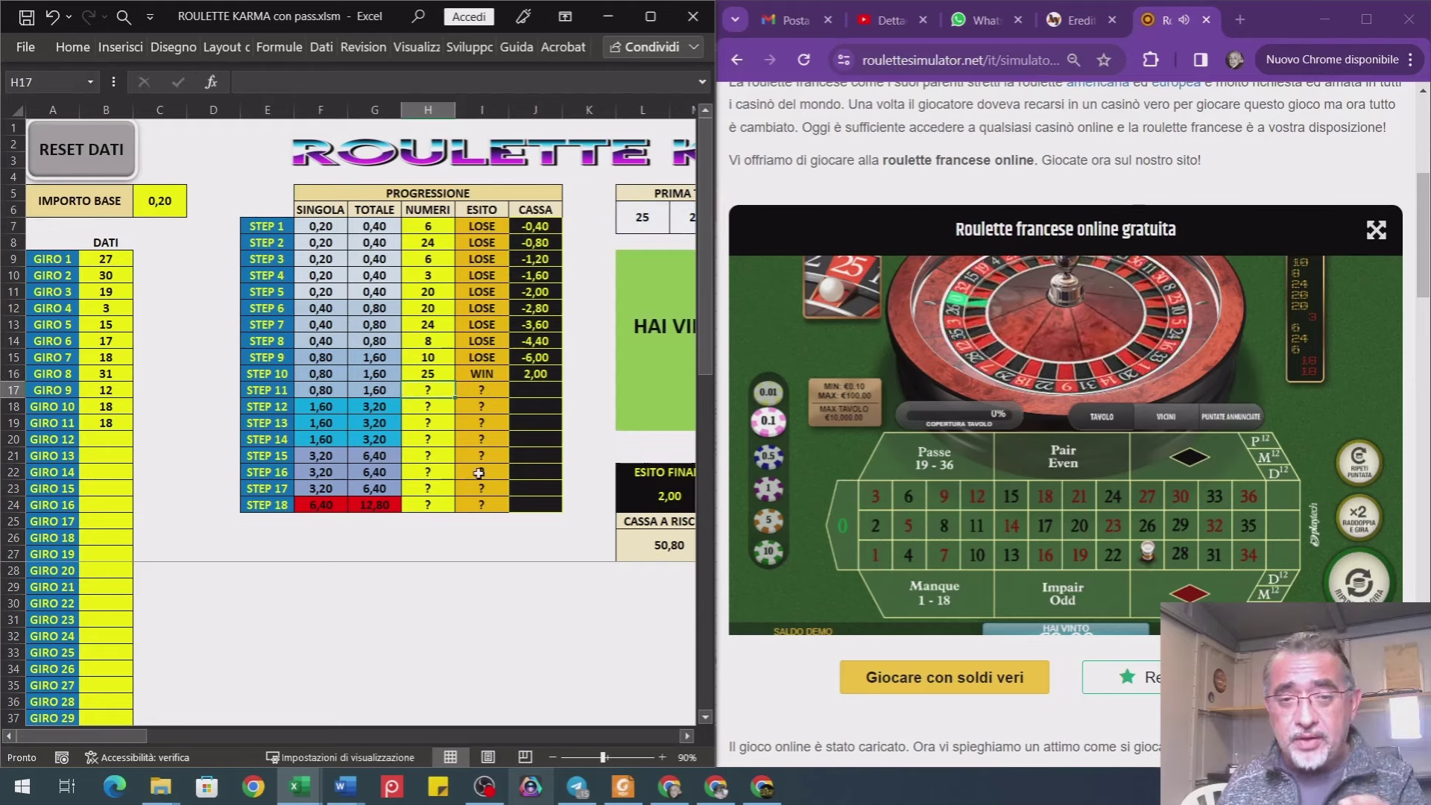
- Log the won progression in STORICO as step 10, cassa 2,00, 25/04/2024, reset the spin data and put the workbook back beside the roulette
click(650, 16)
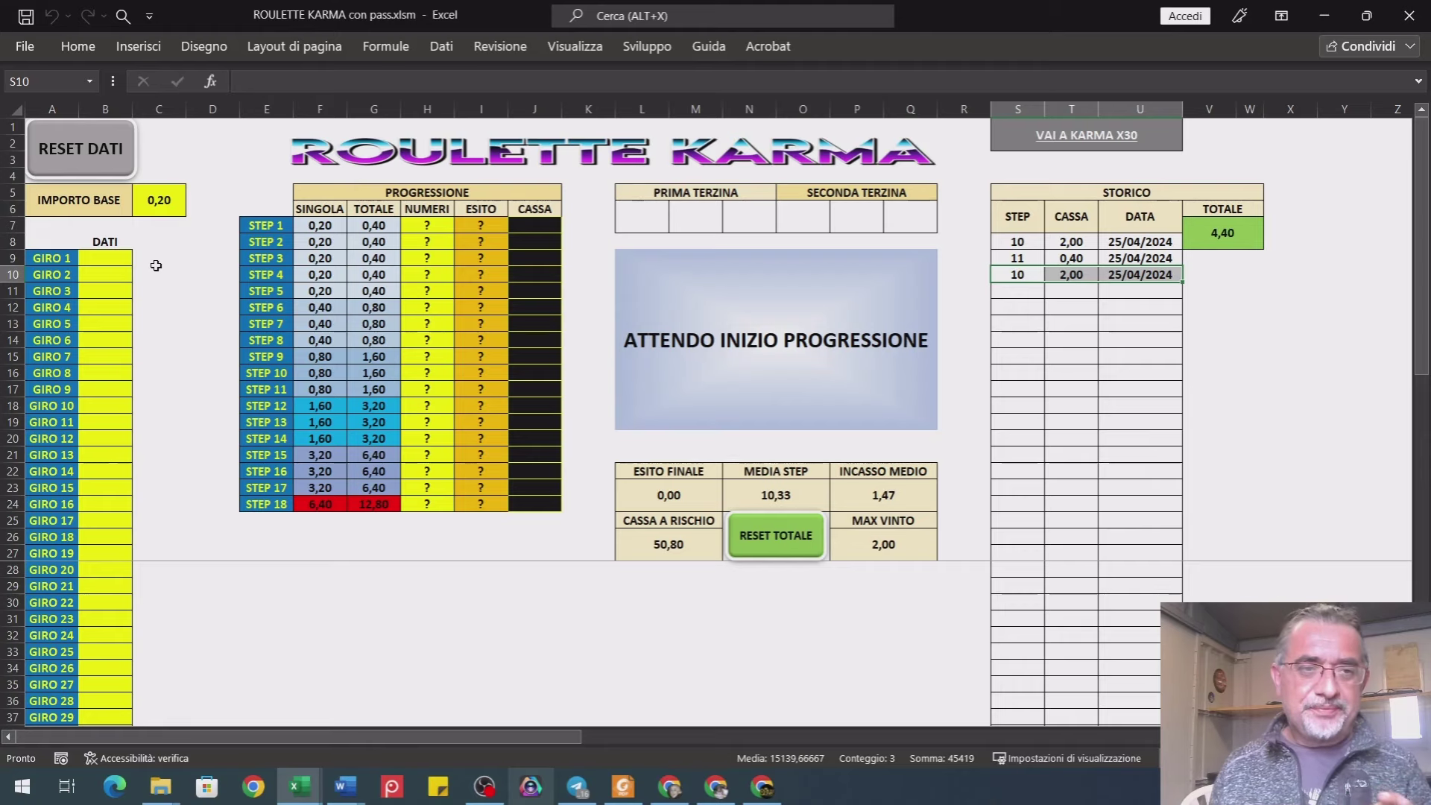
click(123, 260)
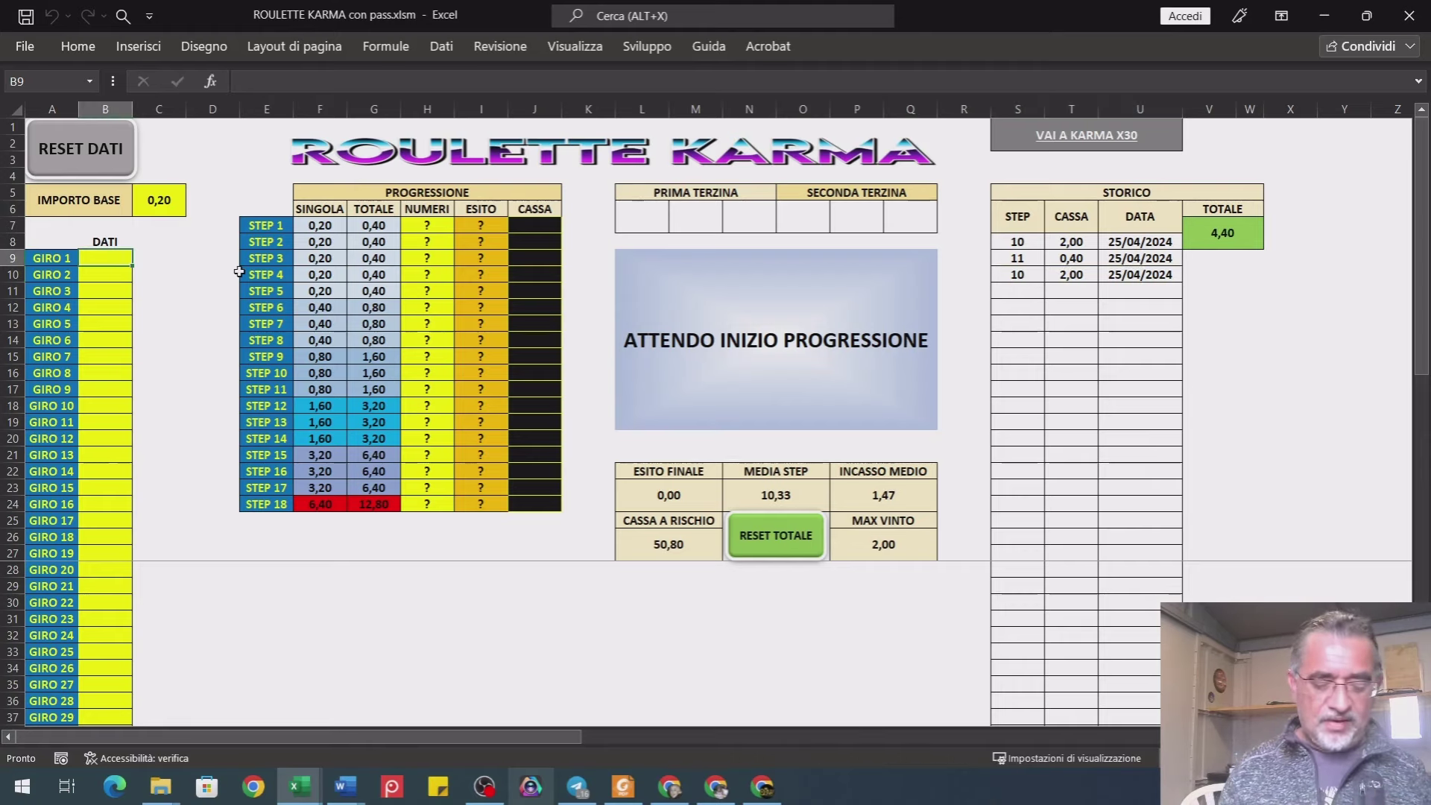
key(super+Left)
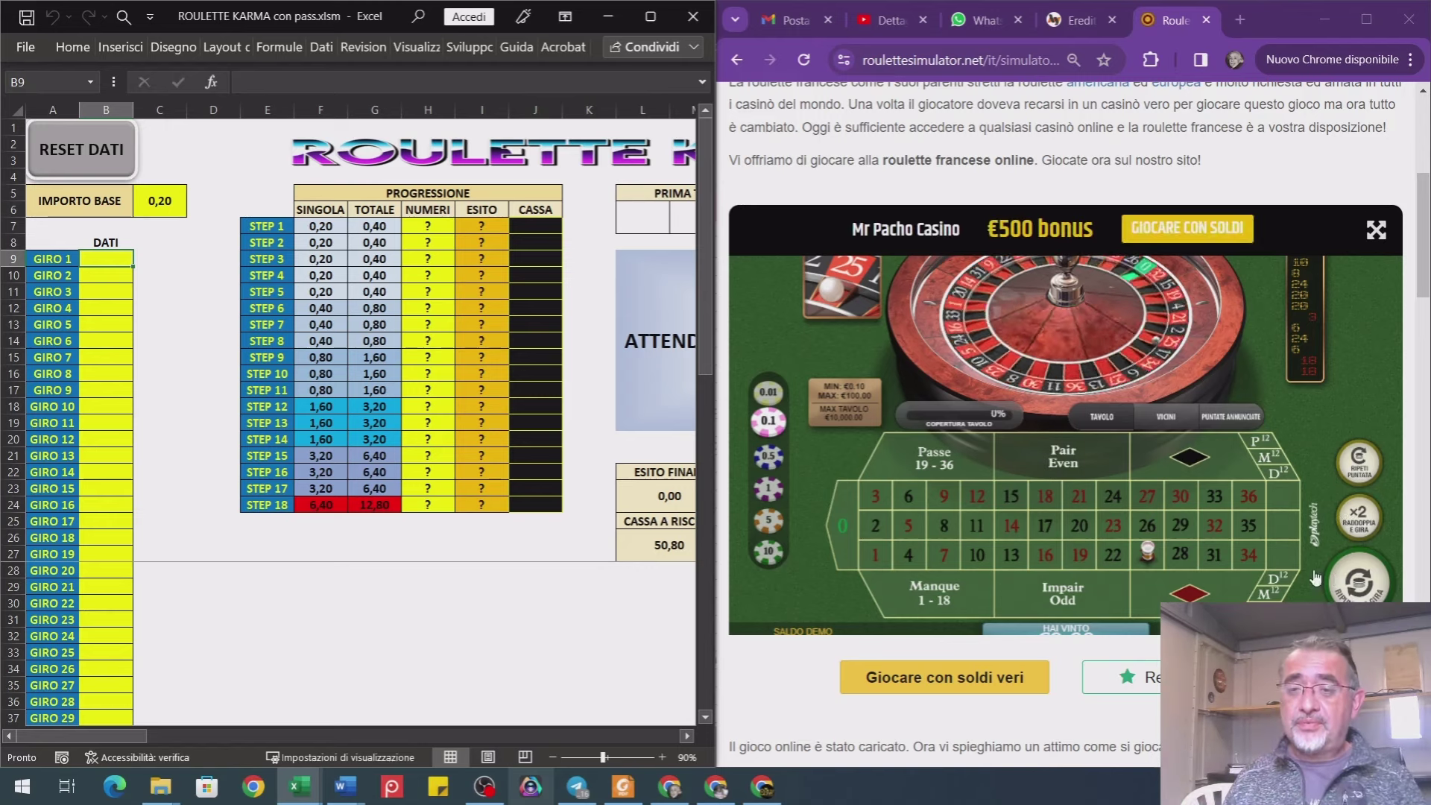
- Start a new session by spinning the roulette twice without bets and record 3 for GIRO 1 and 17 for GIRO 2
click(1165, 526)
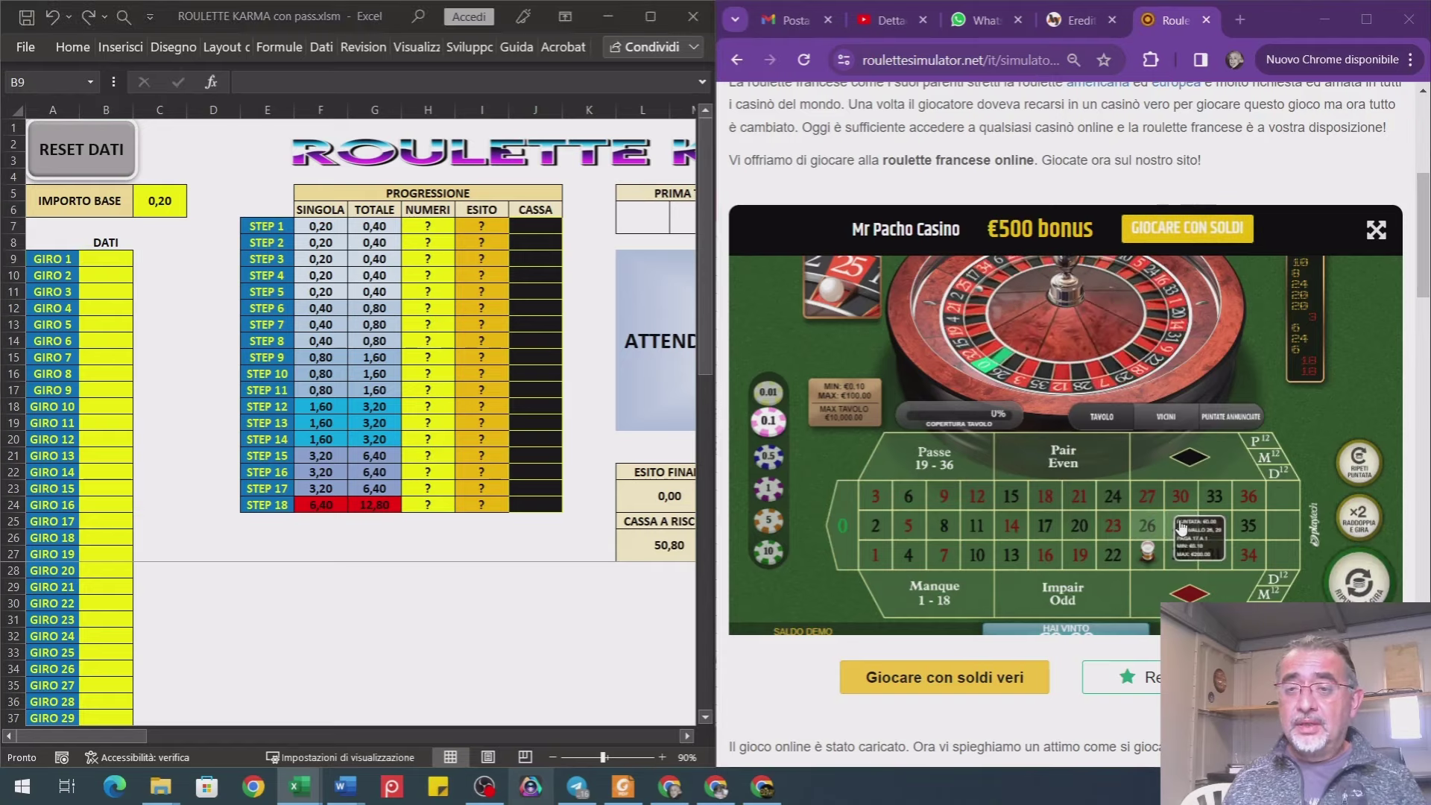
click(1359, 462)
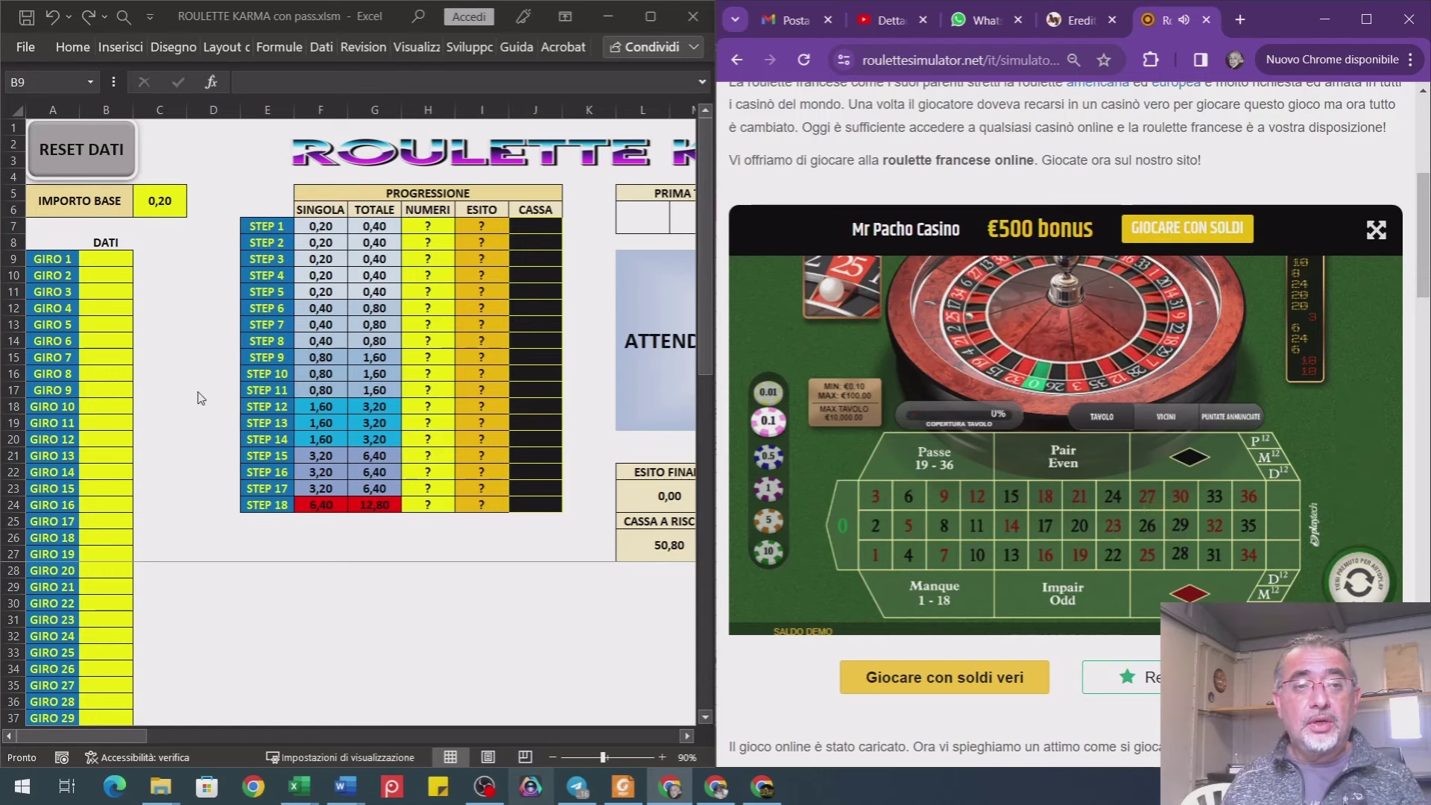
click(470, 453)
click(1355, 580)
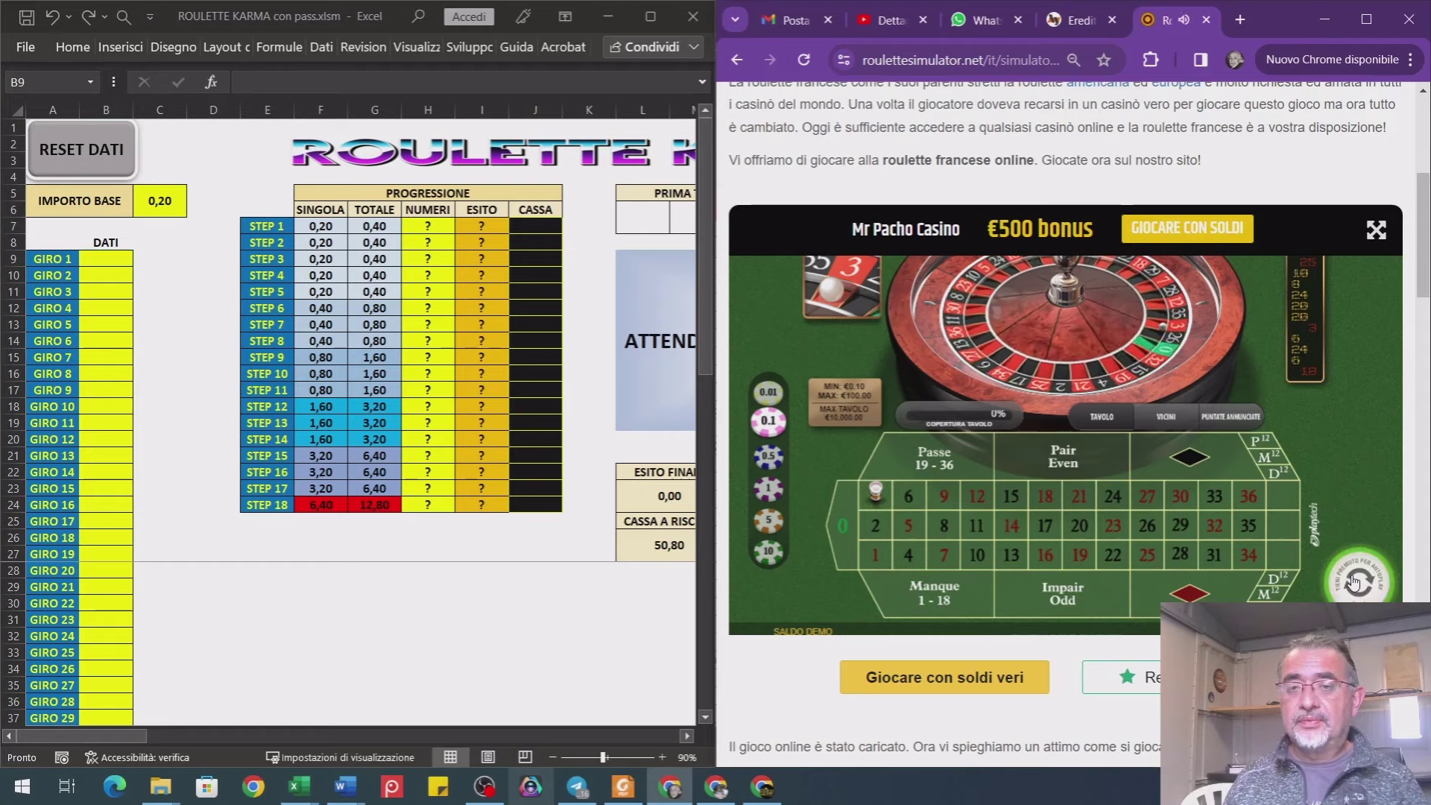
click(200, 463)
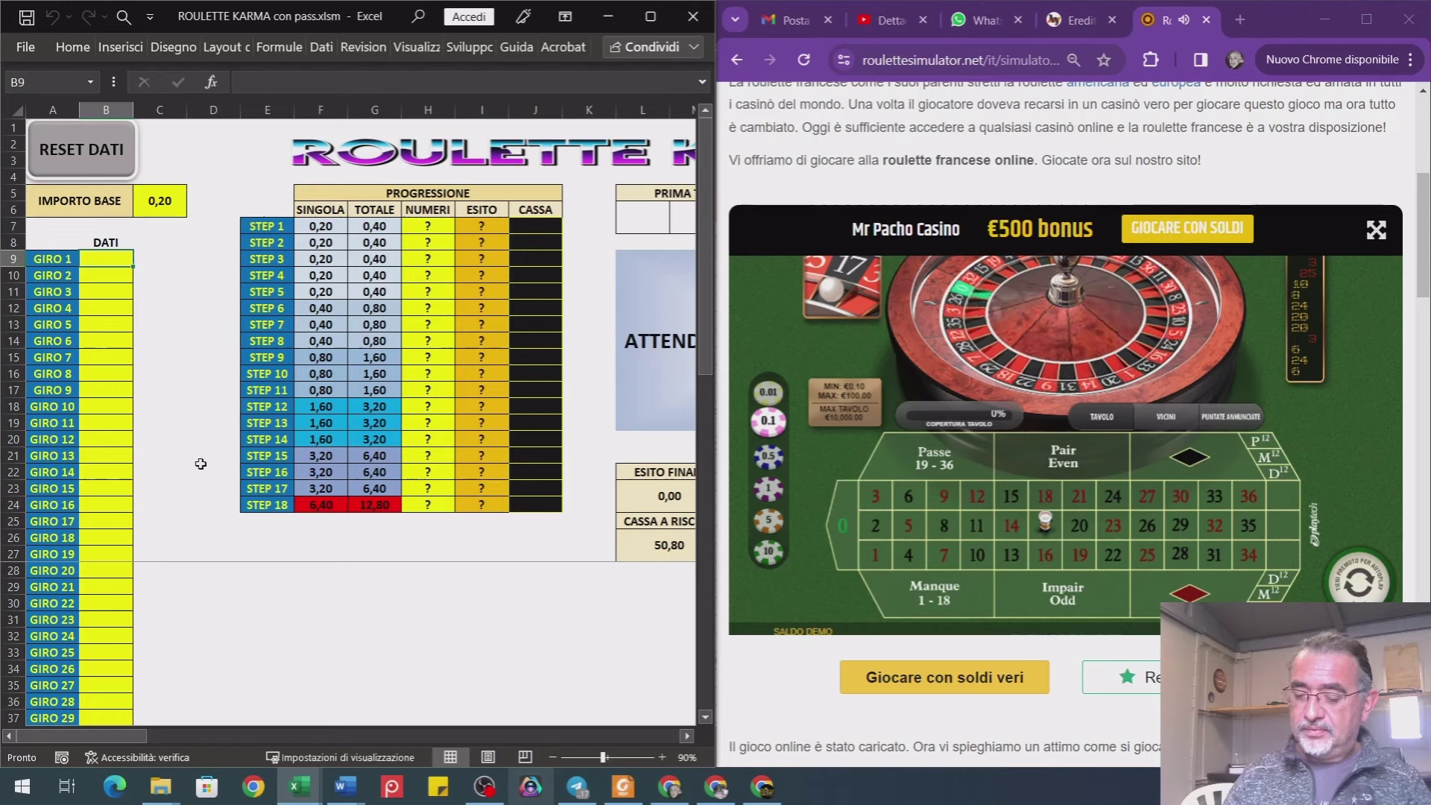
text(3)
key(Return)
text(17)
key(Return)
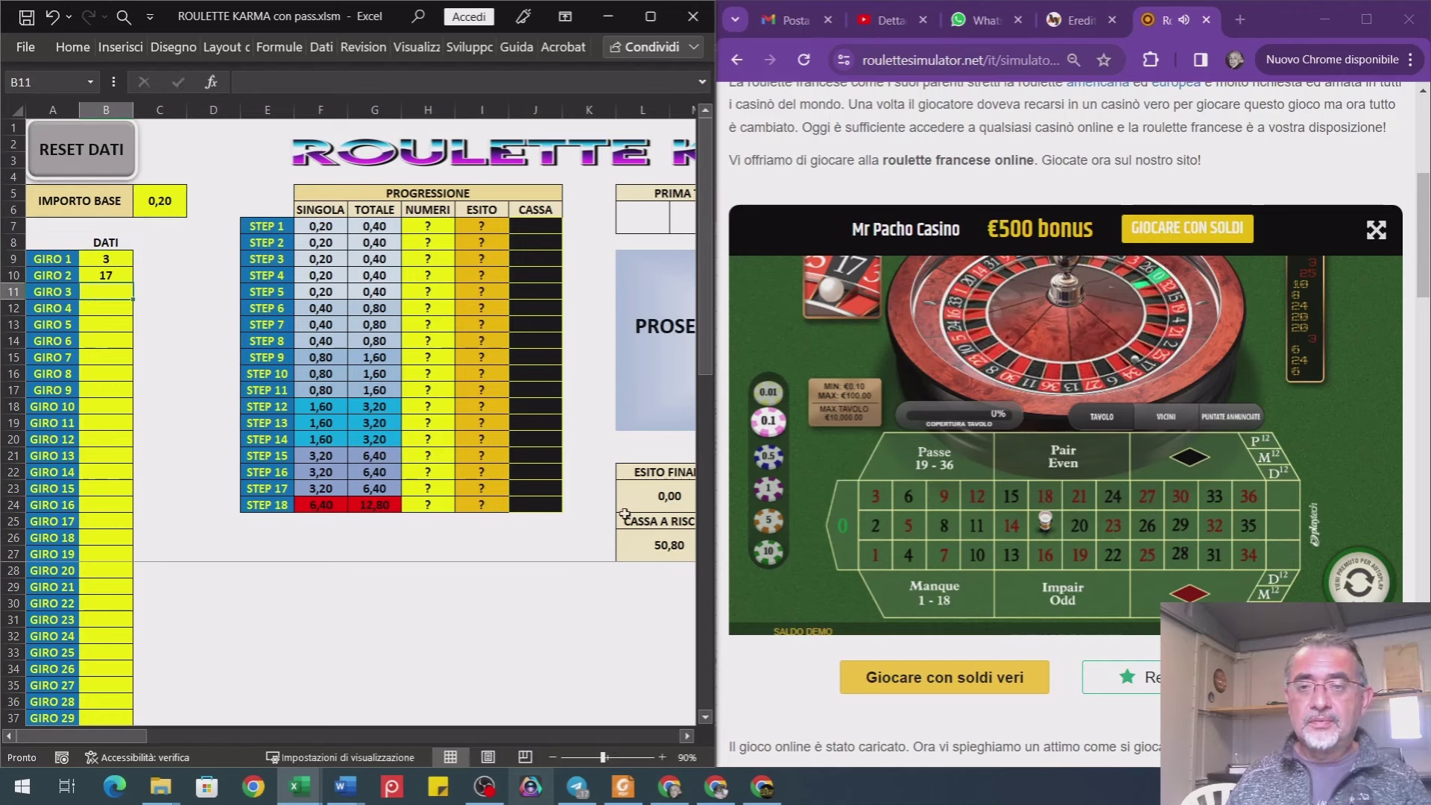
- Spin the roulette twice more without betting and record 14 for GIRO 3 and 27 for GIRO 4
click(1357, 585)
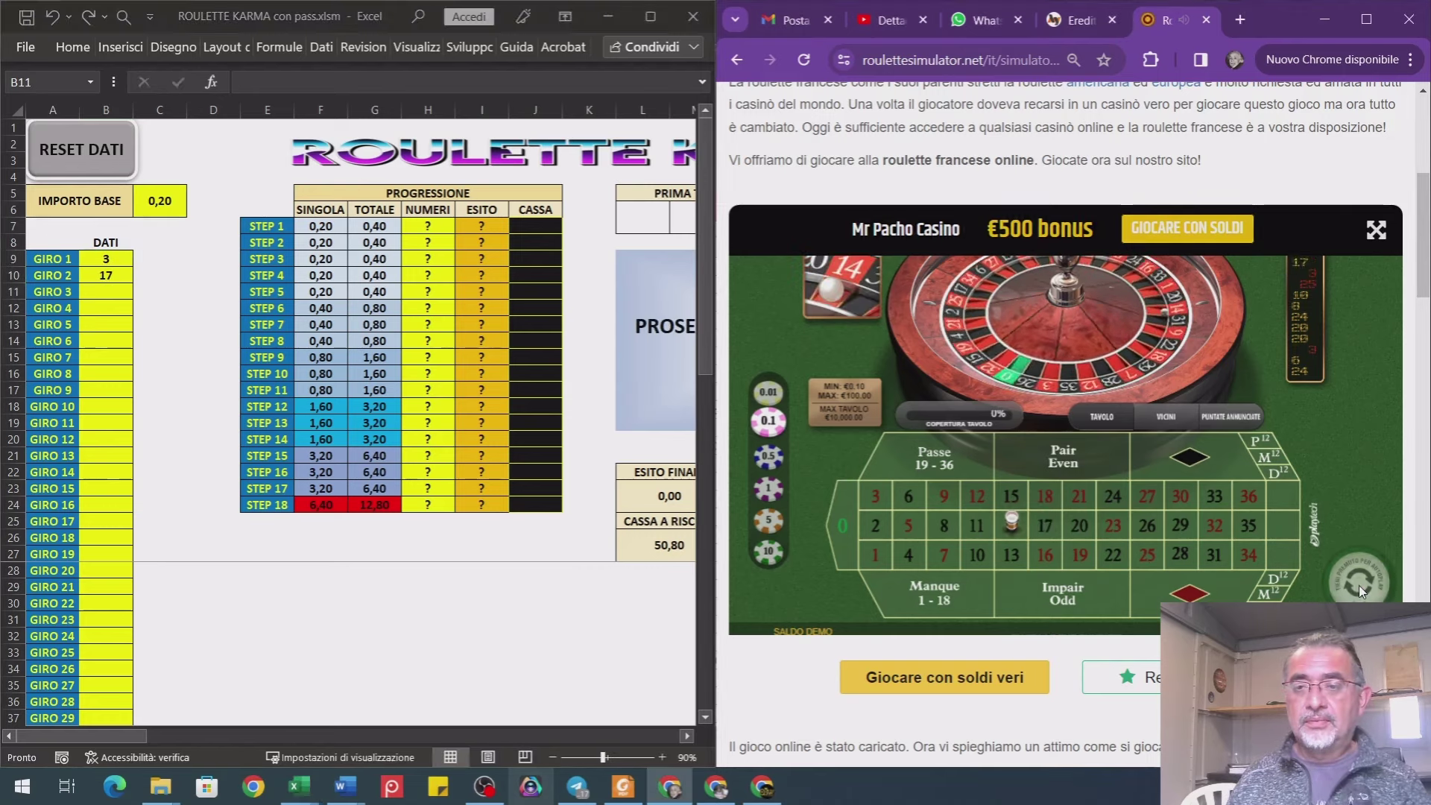
click(399, 599)
text(14)
key(Return)
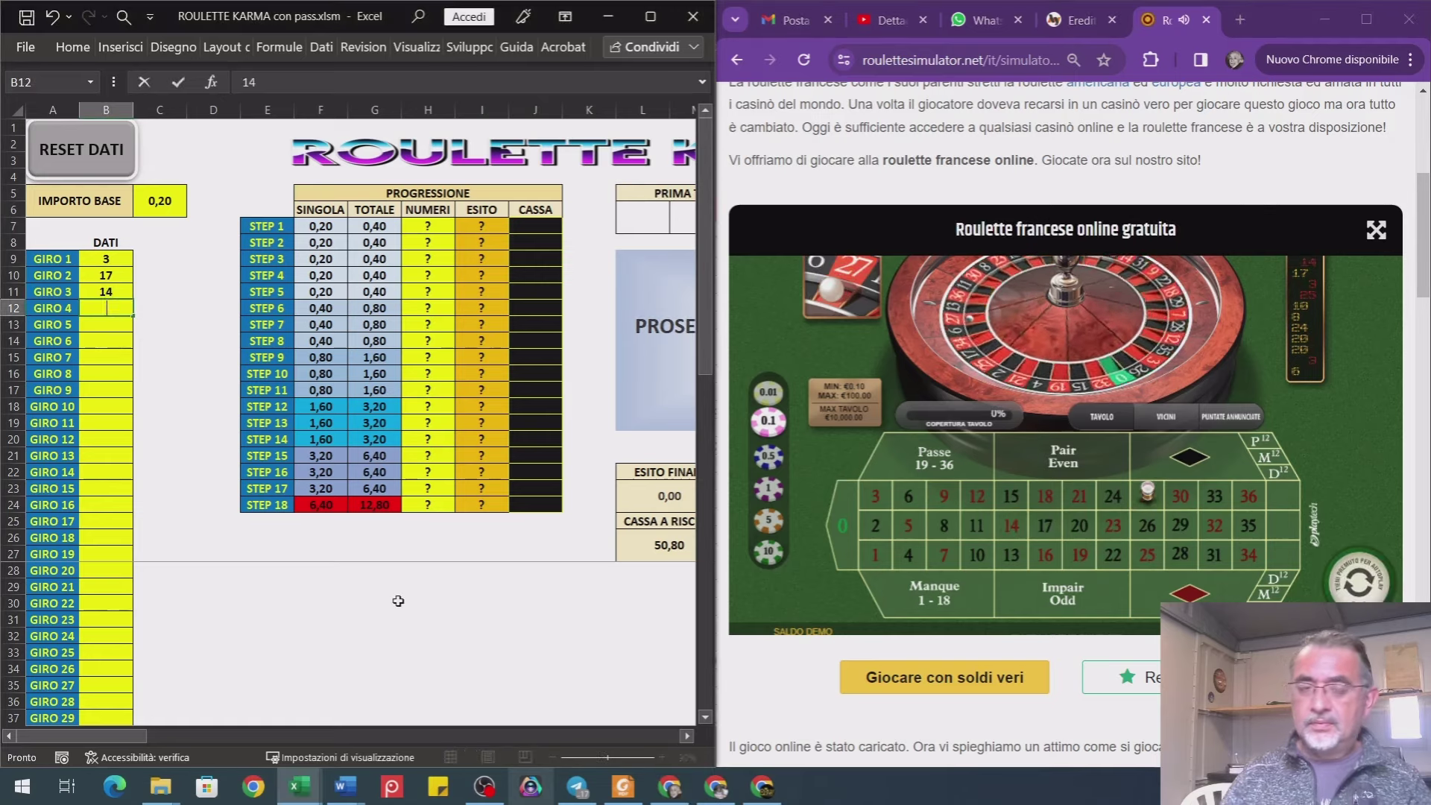
text(27)
key(Return)
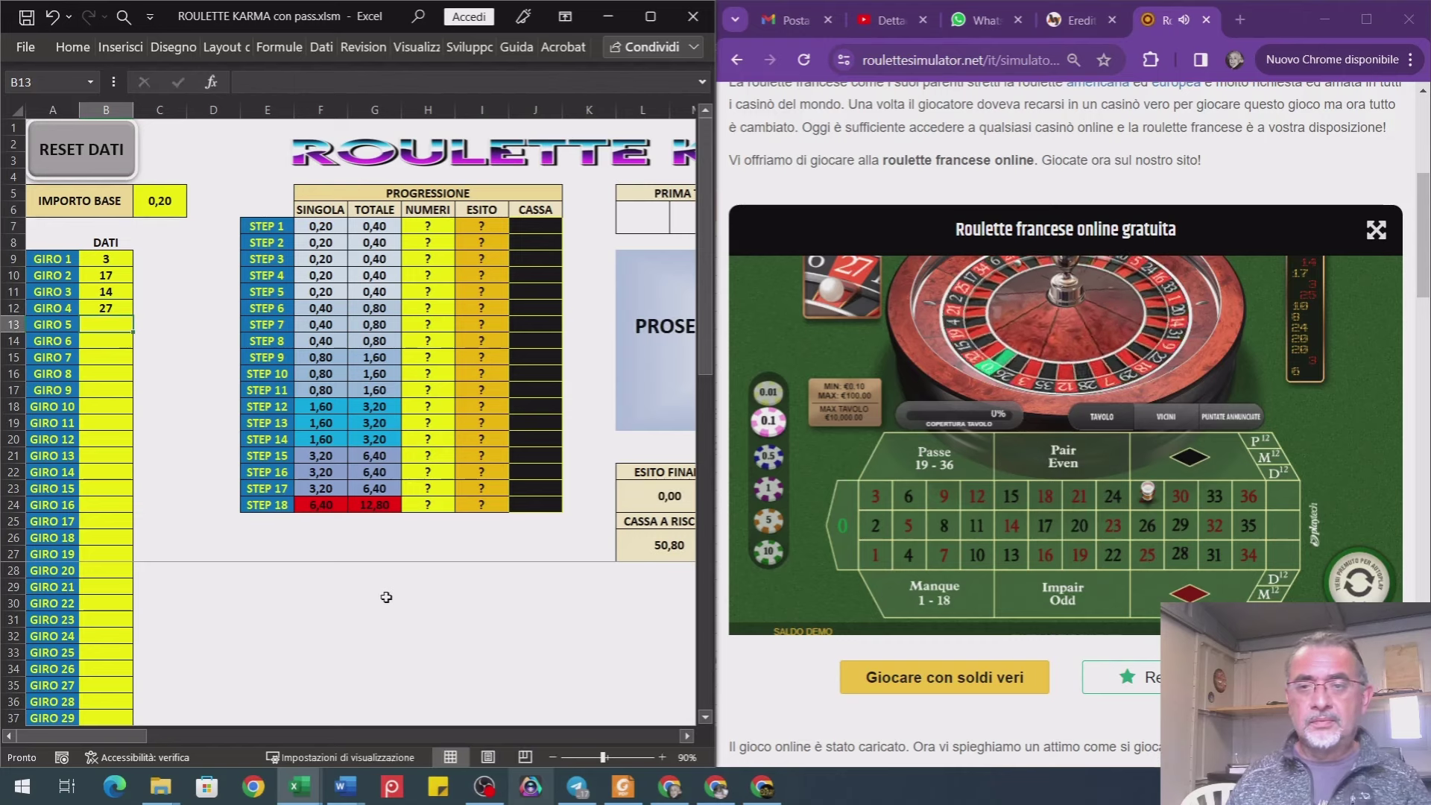
- Make two further spins without bets and record 20 for GIRO 5 and 31 for GIRO 6
click(1354, 592)
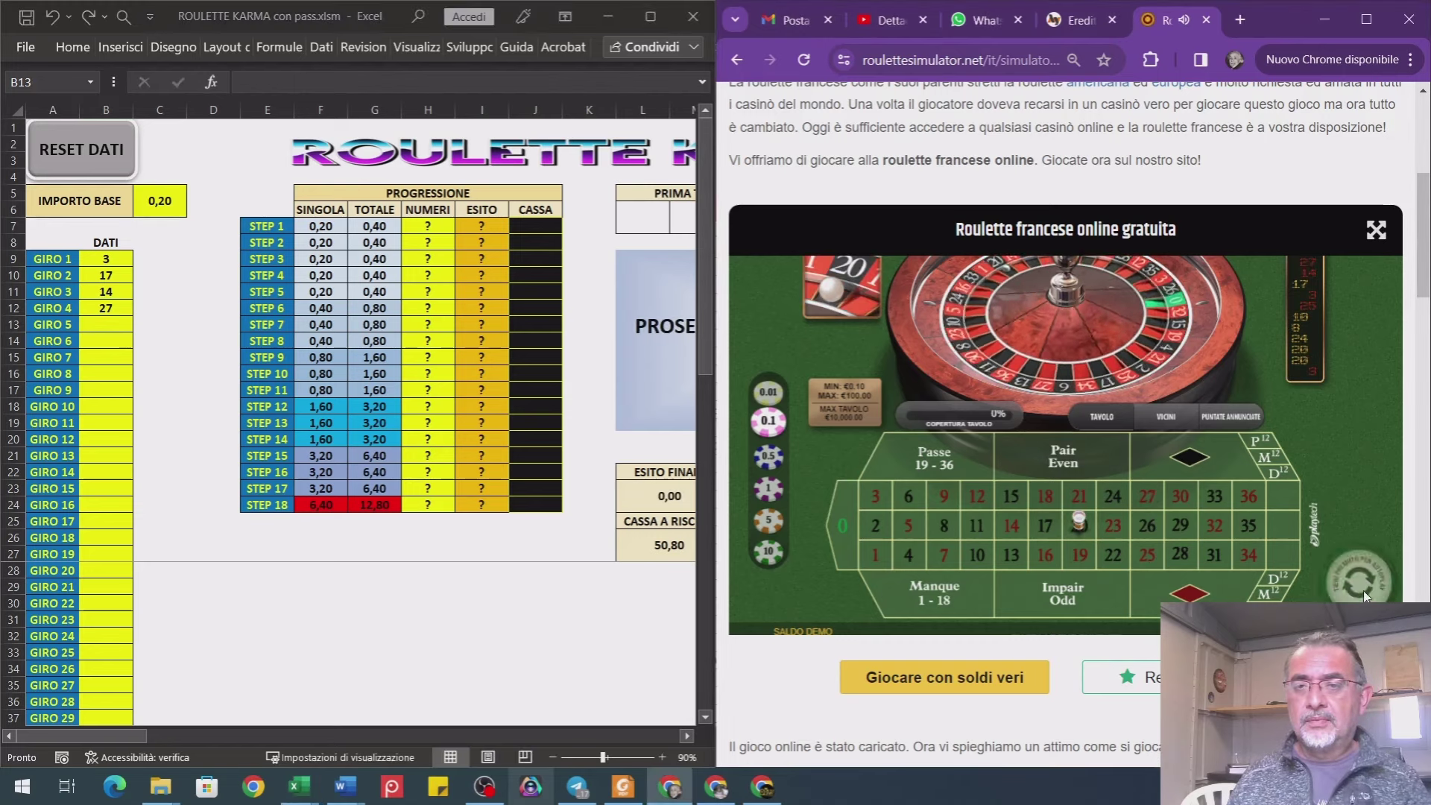
click(372, 503)
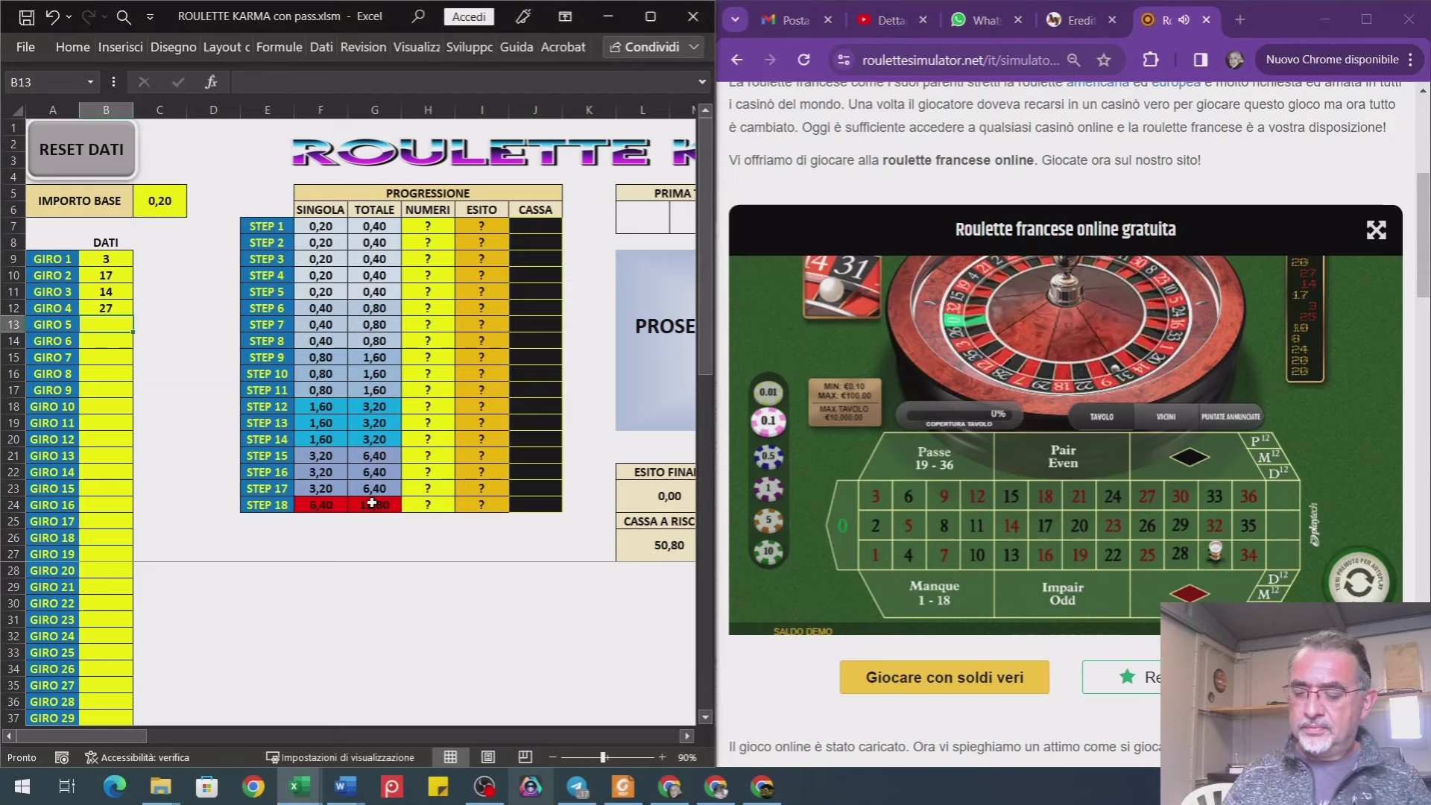
text(20)
key(Return)
text(31)
key(Return)
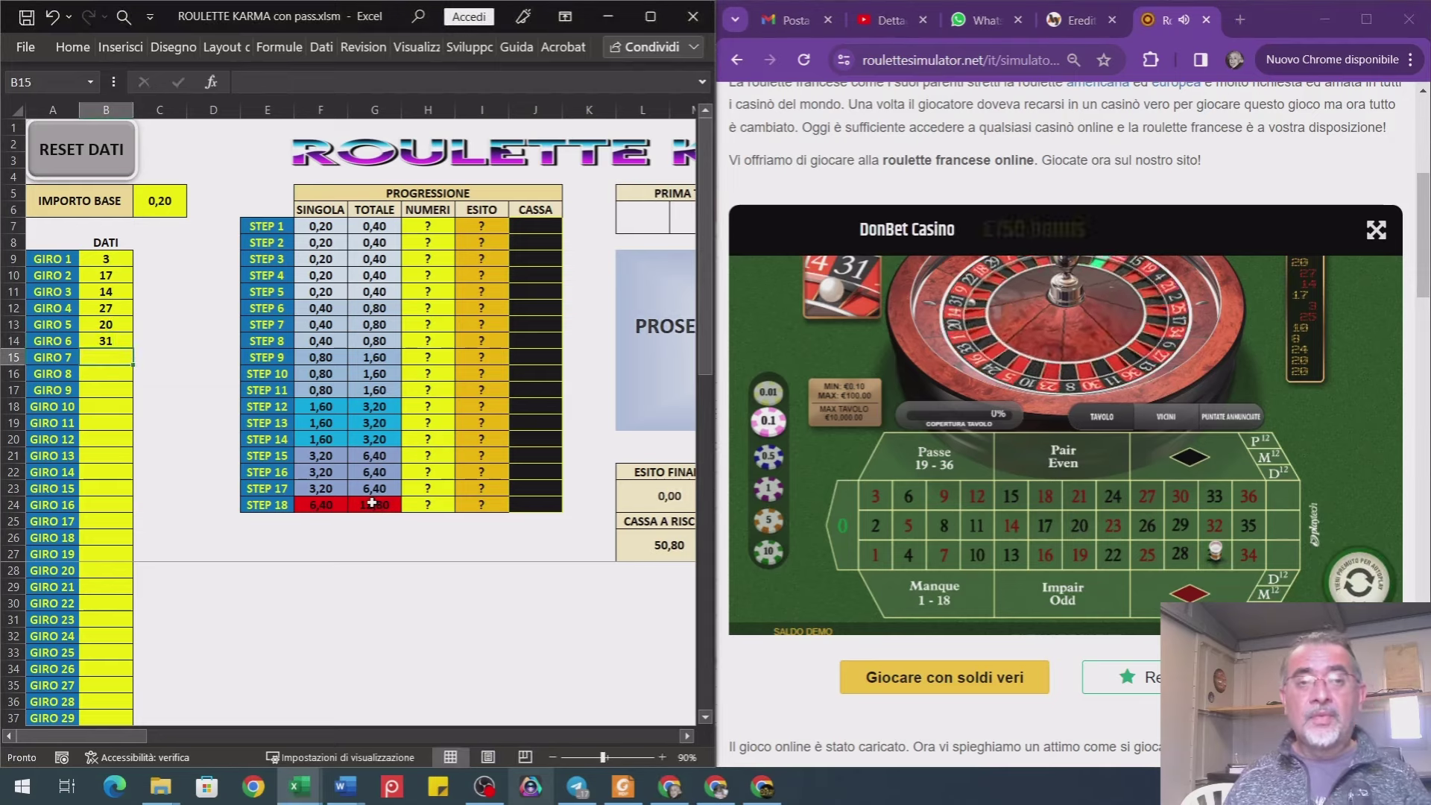
- Spin the roulette for the next two results and record 17 for GIRO 7 and 3 for GIRO 8
click(1370, 587)
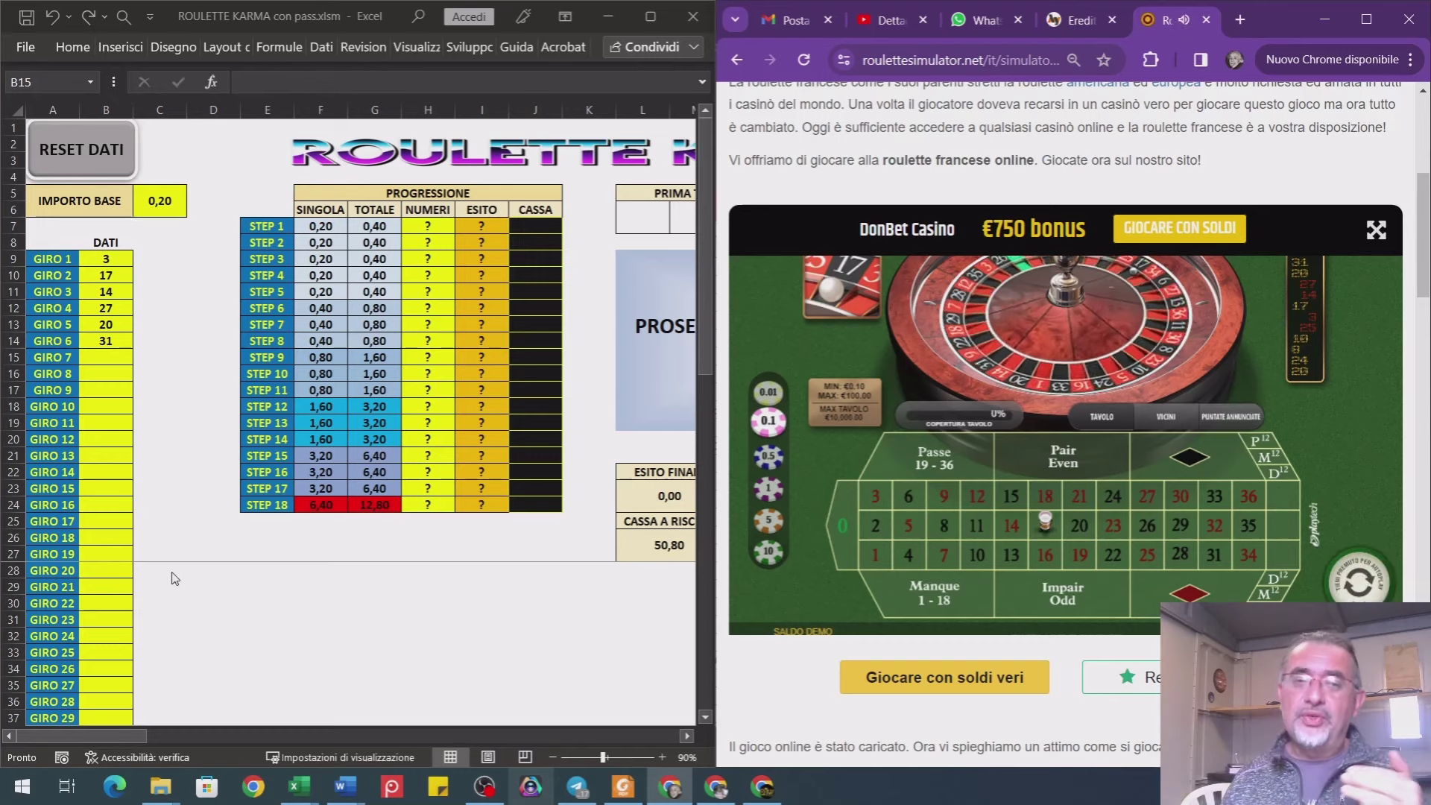
click(281, 608)
text(17)
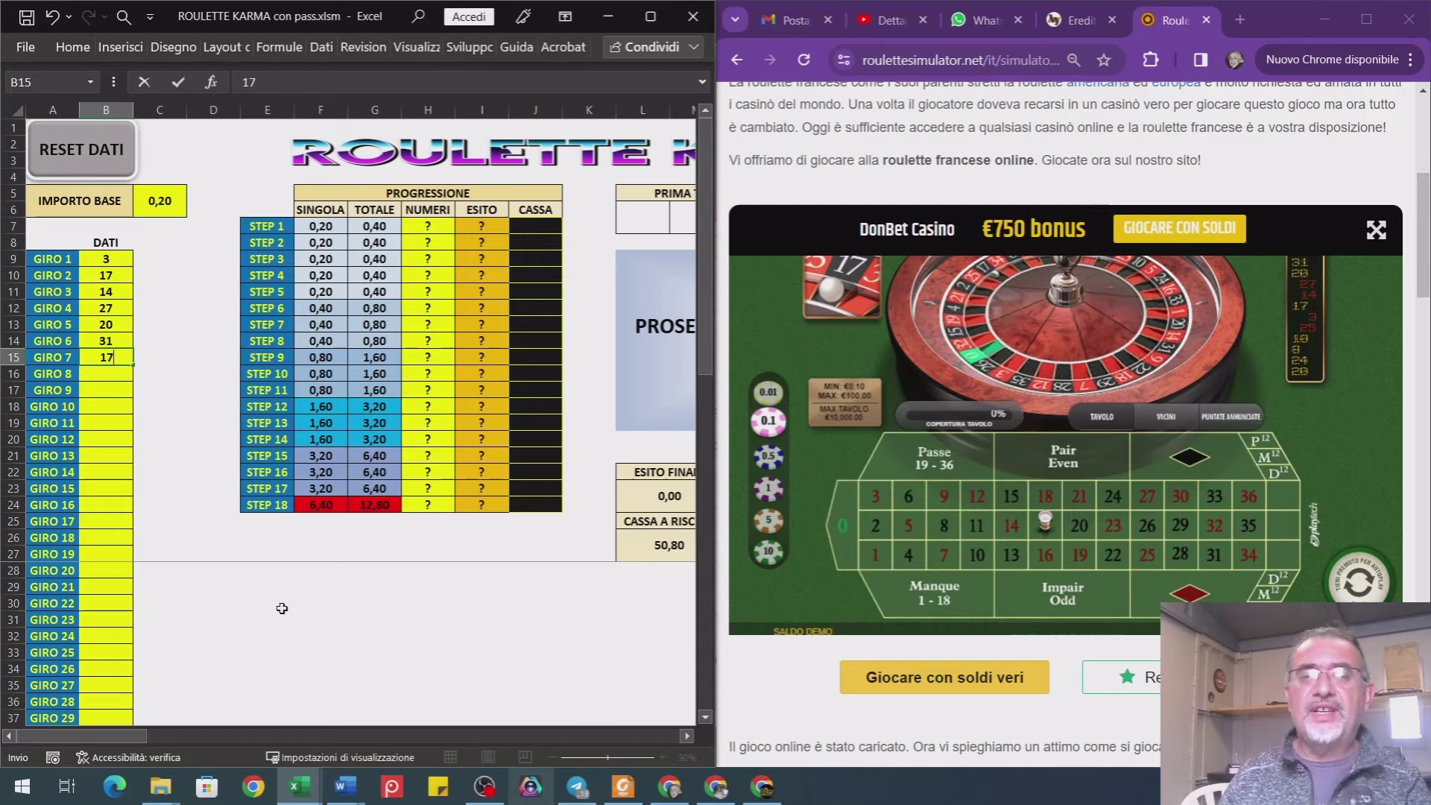
key(Return)
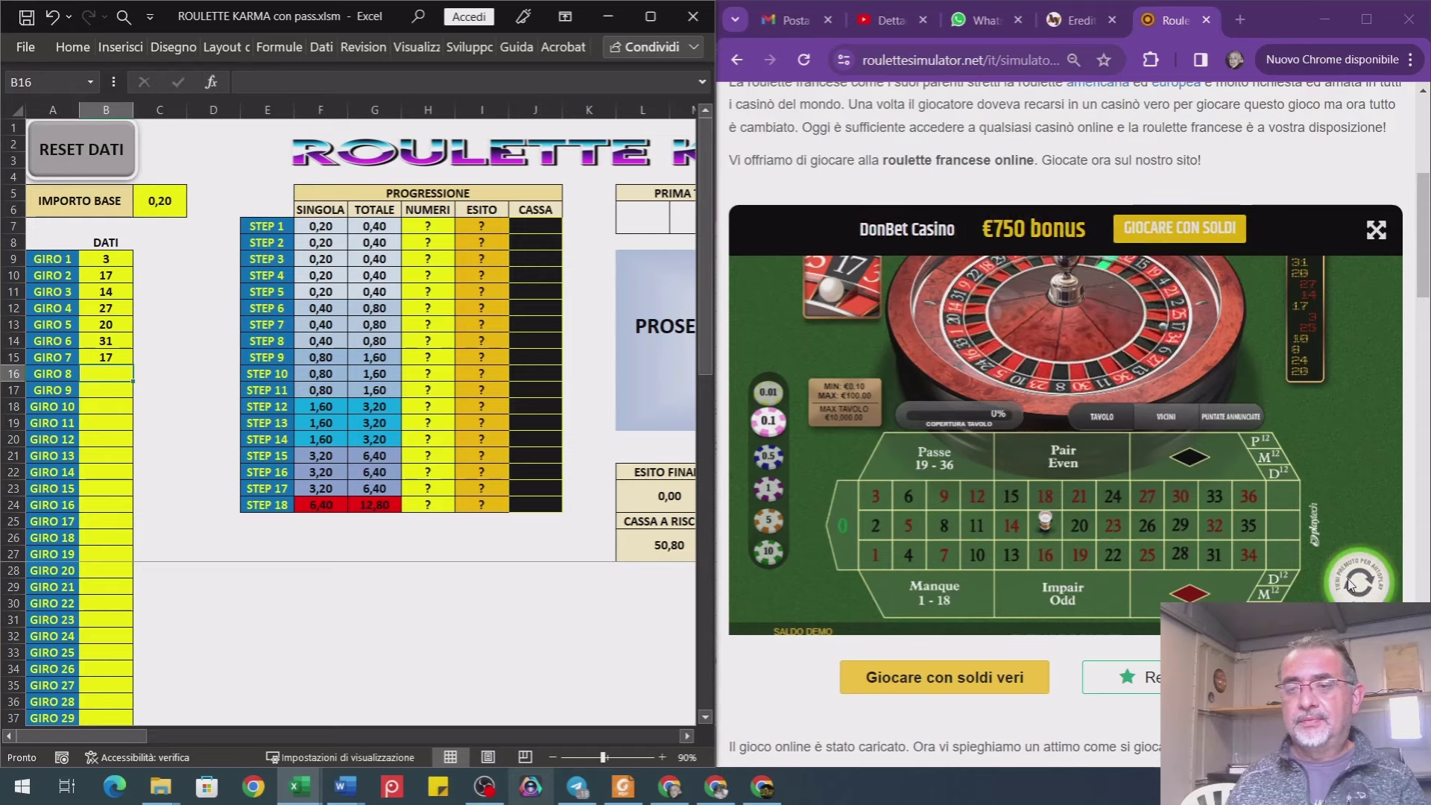
click(1075, 581)
click(458, 565)
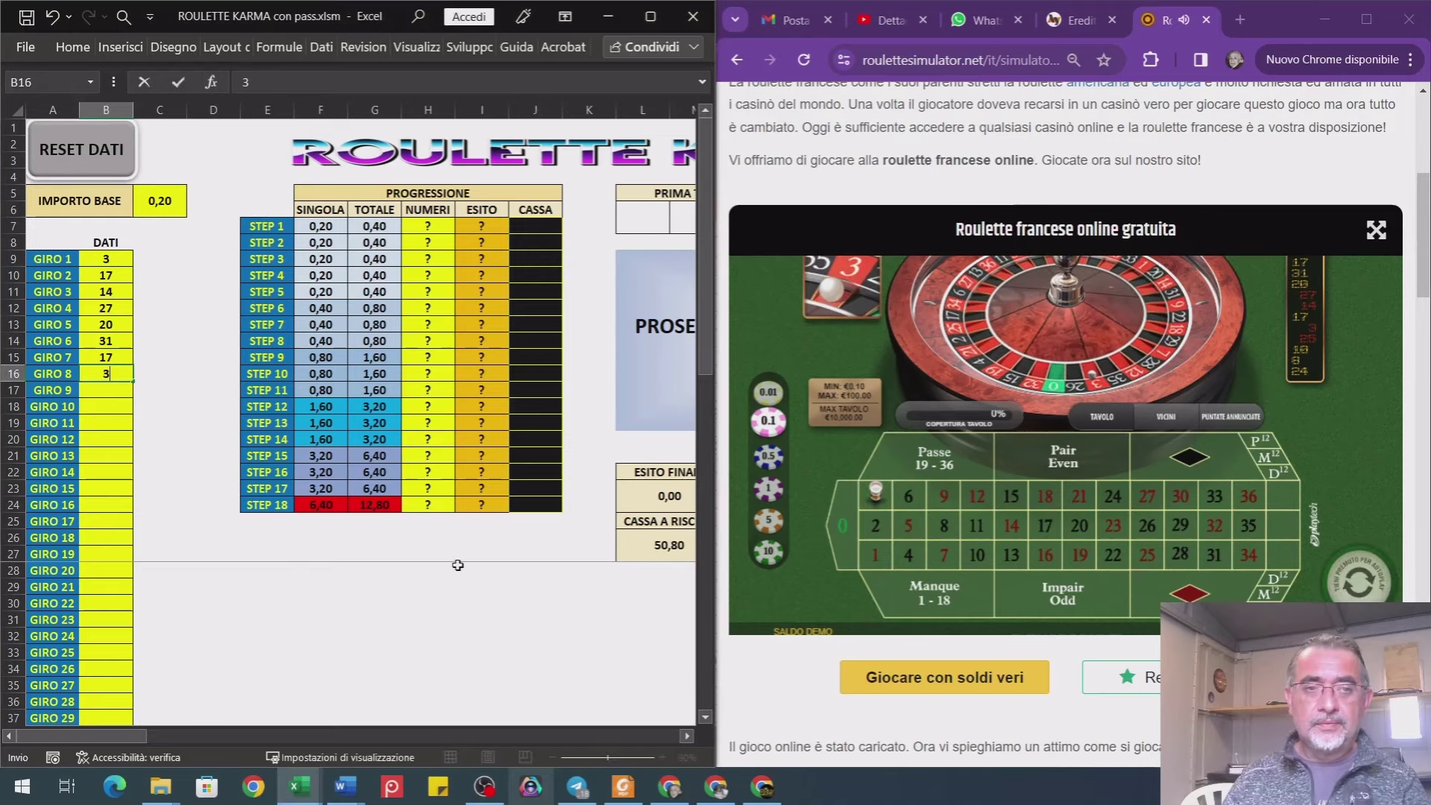
text(3)
key(Return)
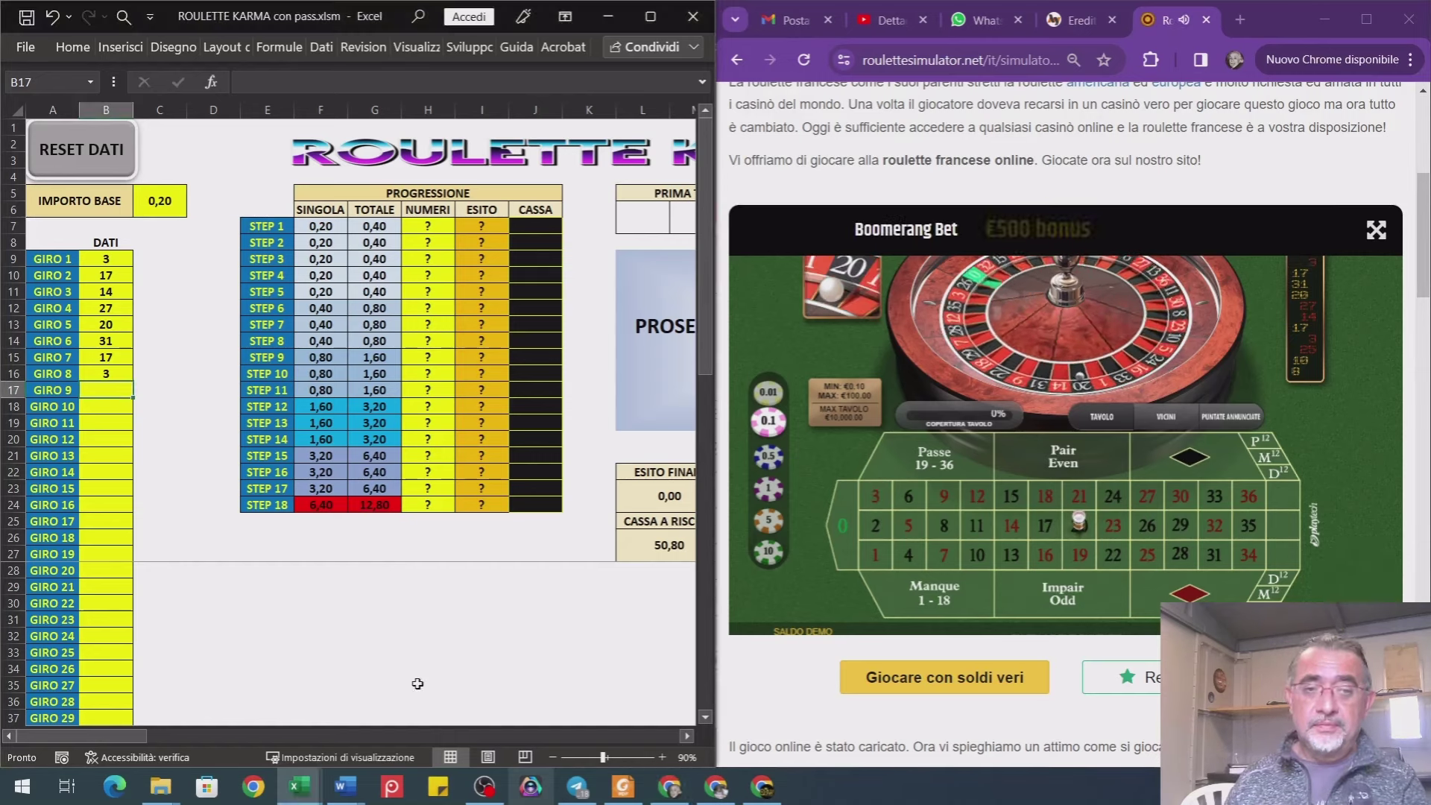
- Spin three more times without bets and record 20, 9 and 32 for GIRO 9 through GIRO 11
text(20)
key(Return)
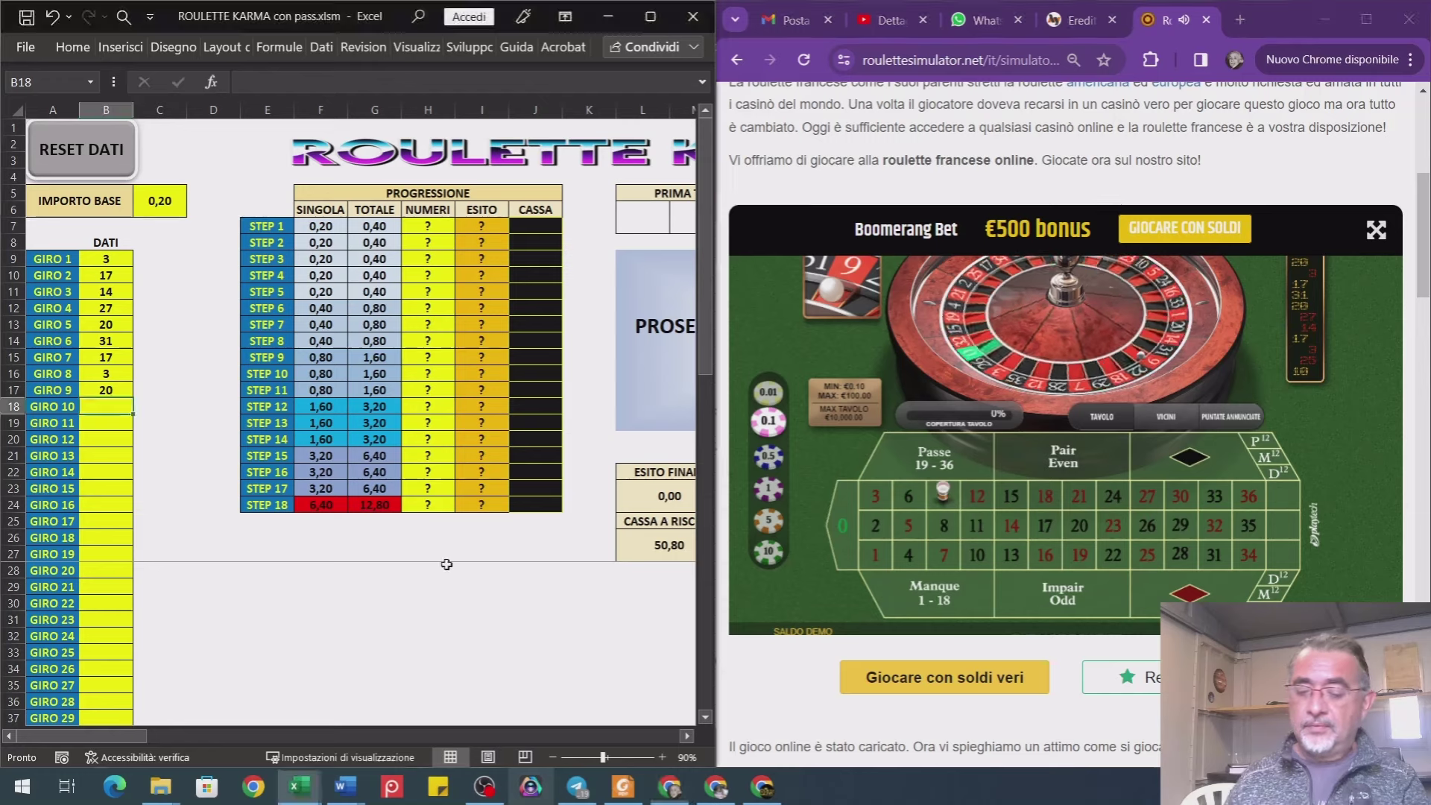
text(9)
key(Return)
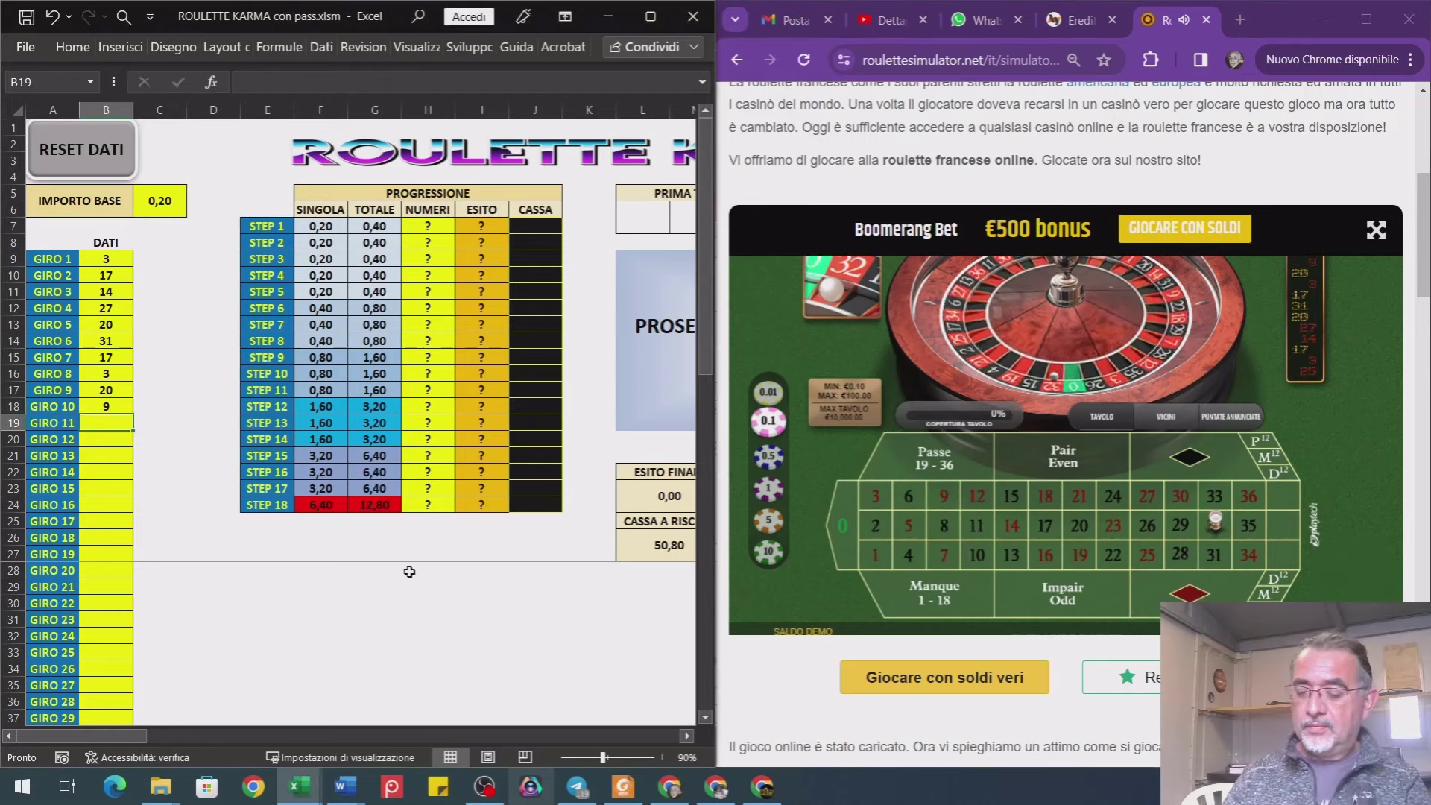
text(32)
key(Return)
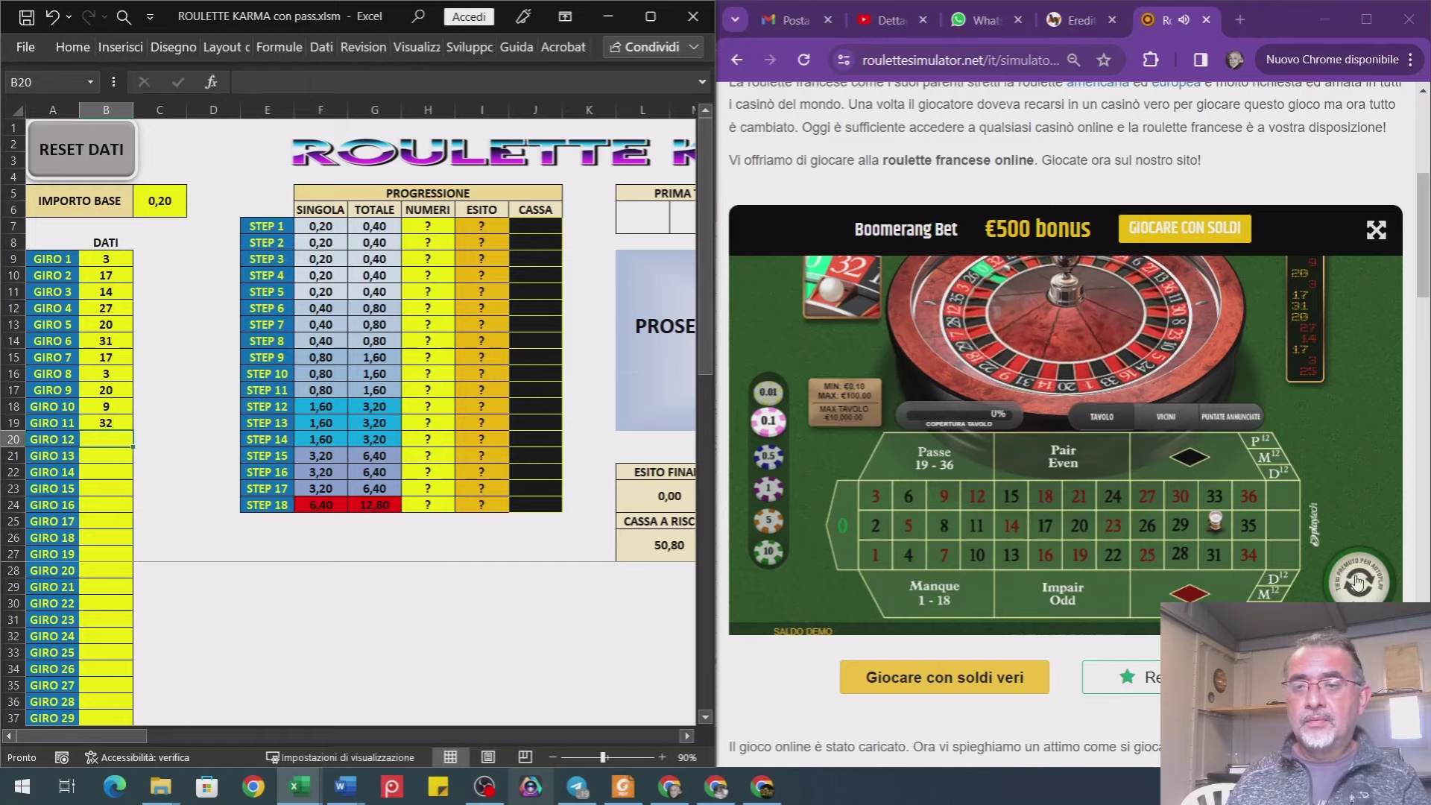
- Spin the roulette twice without bets and record 29 for GIRO 12 and 16 for GIRO 13
click(1358, 582)
click(507, 560)
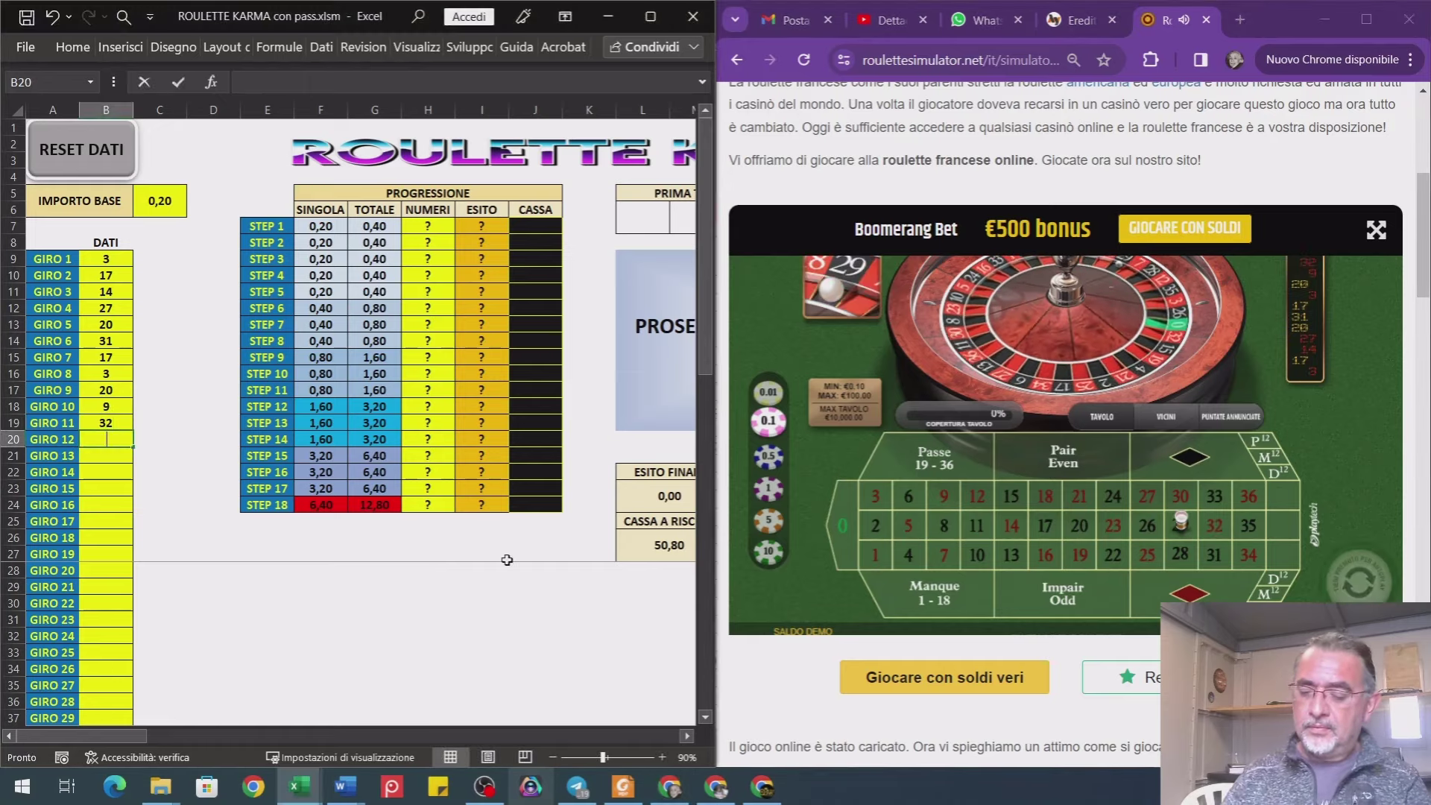
text(29)
key(Return)
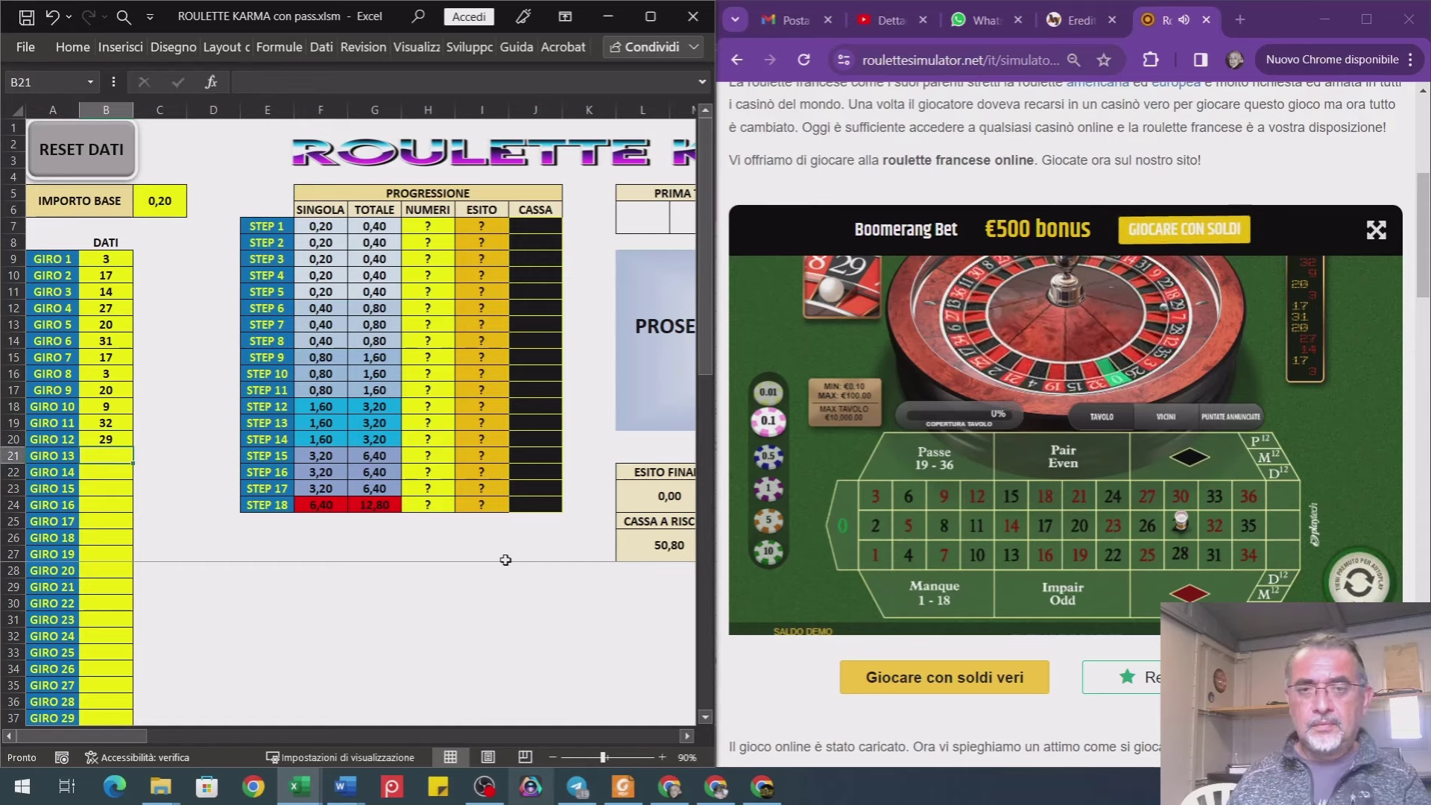
click(1353, 570)
click(486, 579)
text(16)
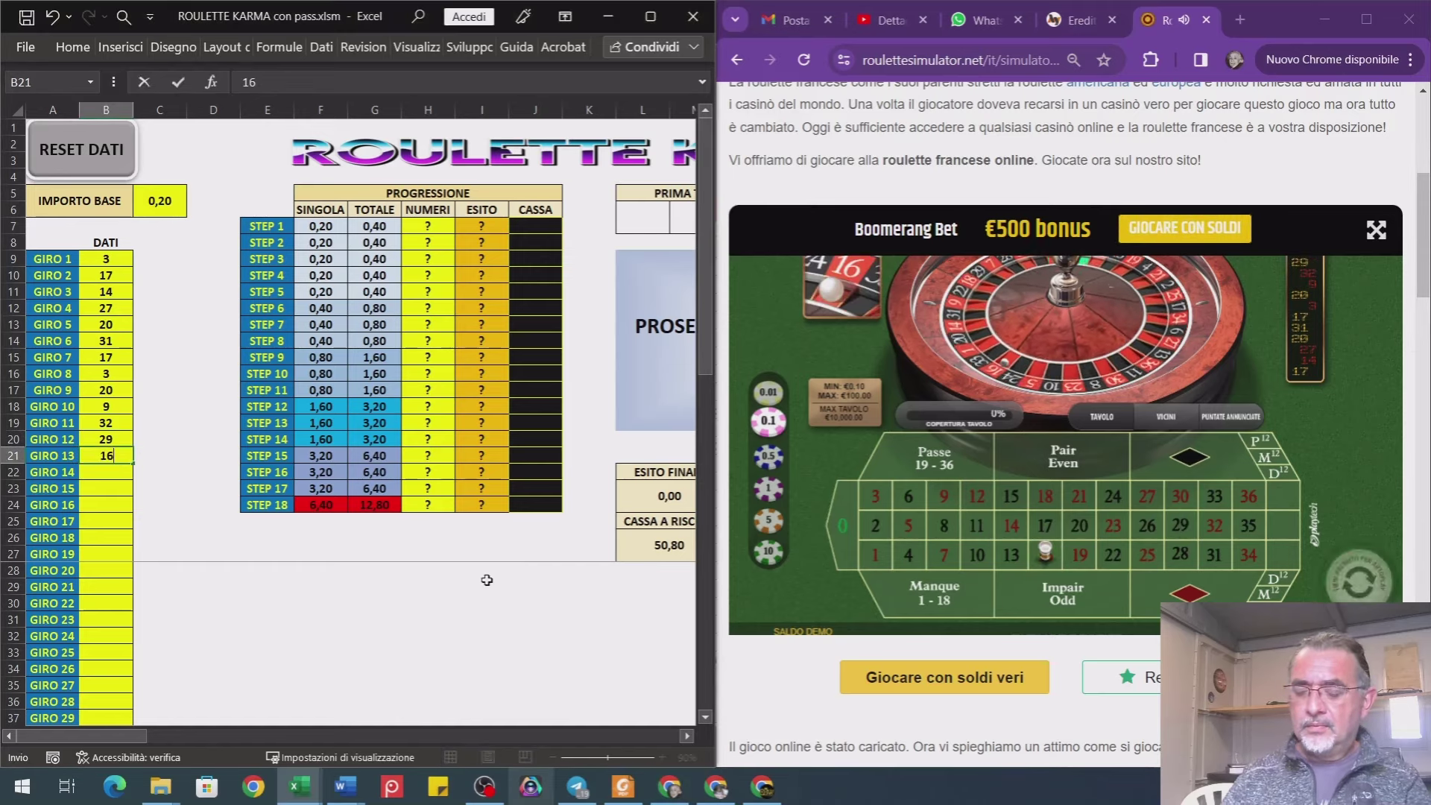
key(Return)
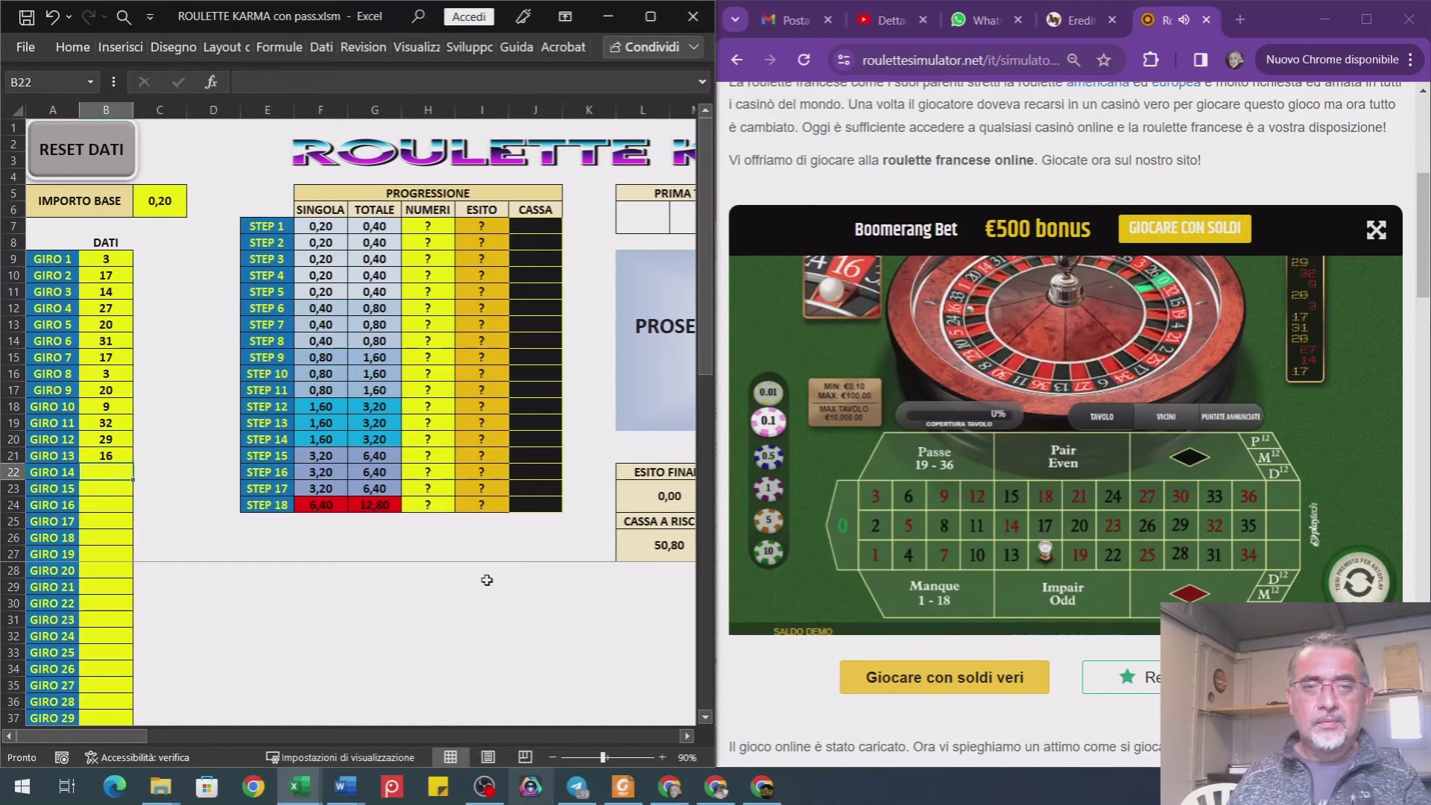
- Make two more spins without bets and record 11 for GIRO 14 and 3 for GIRO 15
click(1378, 581)
click(404, 587)
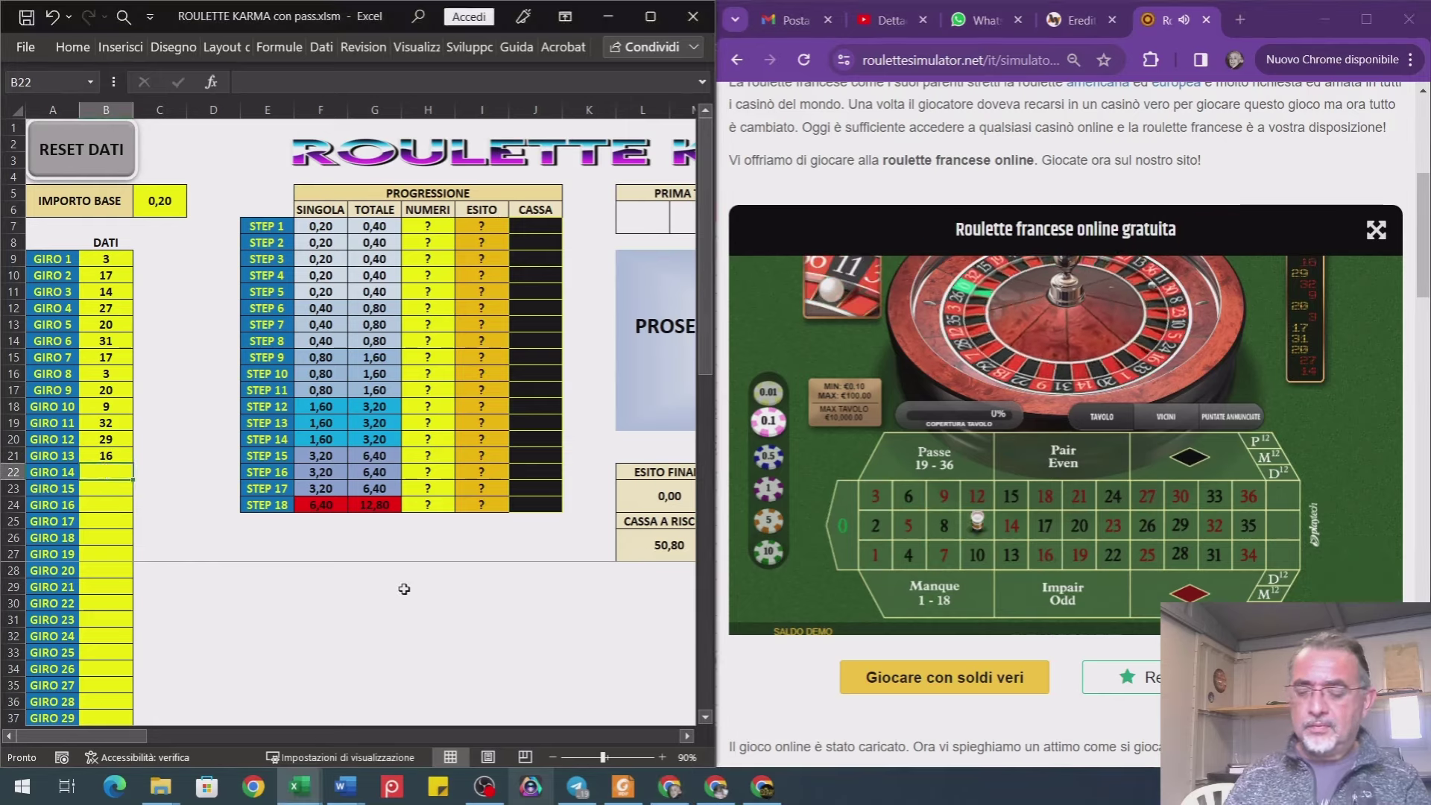
text(11)
key(Return)
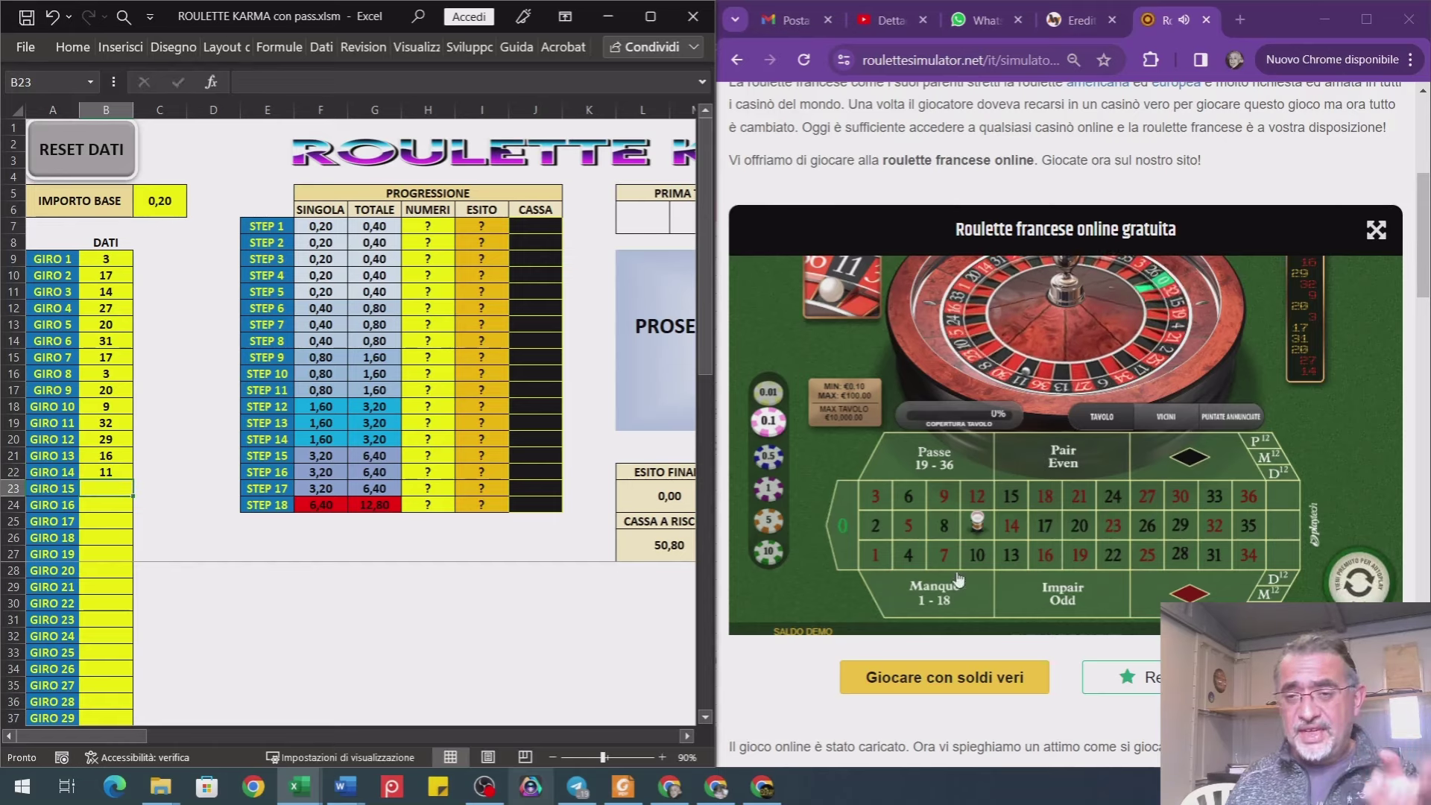
click(1359, 583)
click(332, 591)
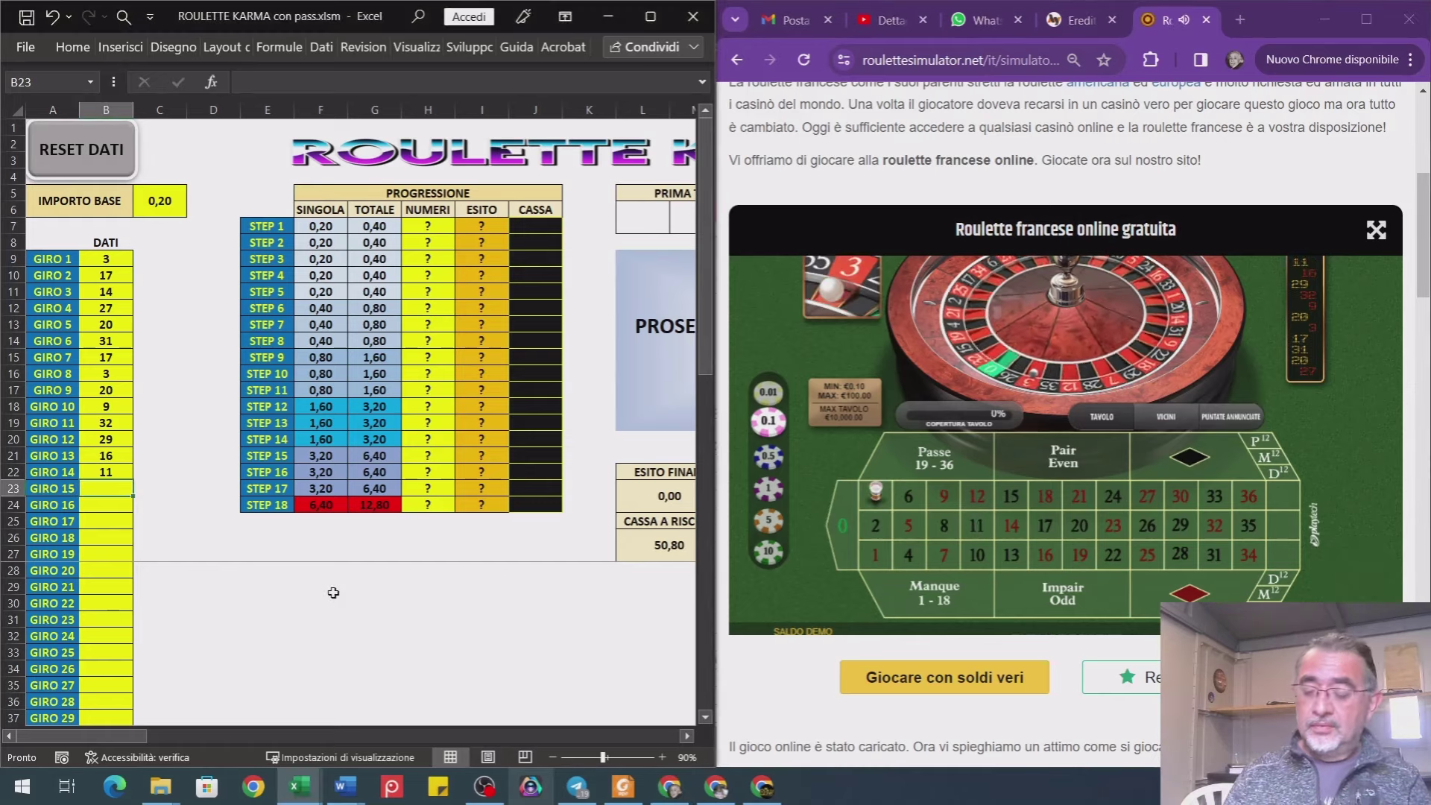
text(3)
key(Return)
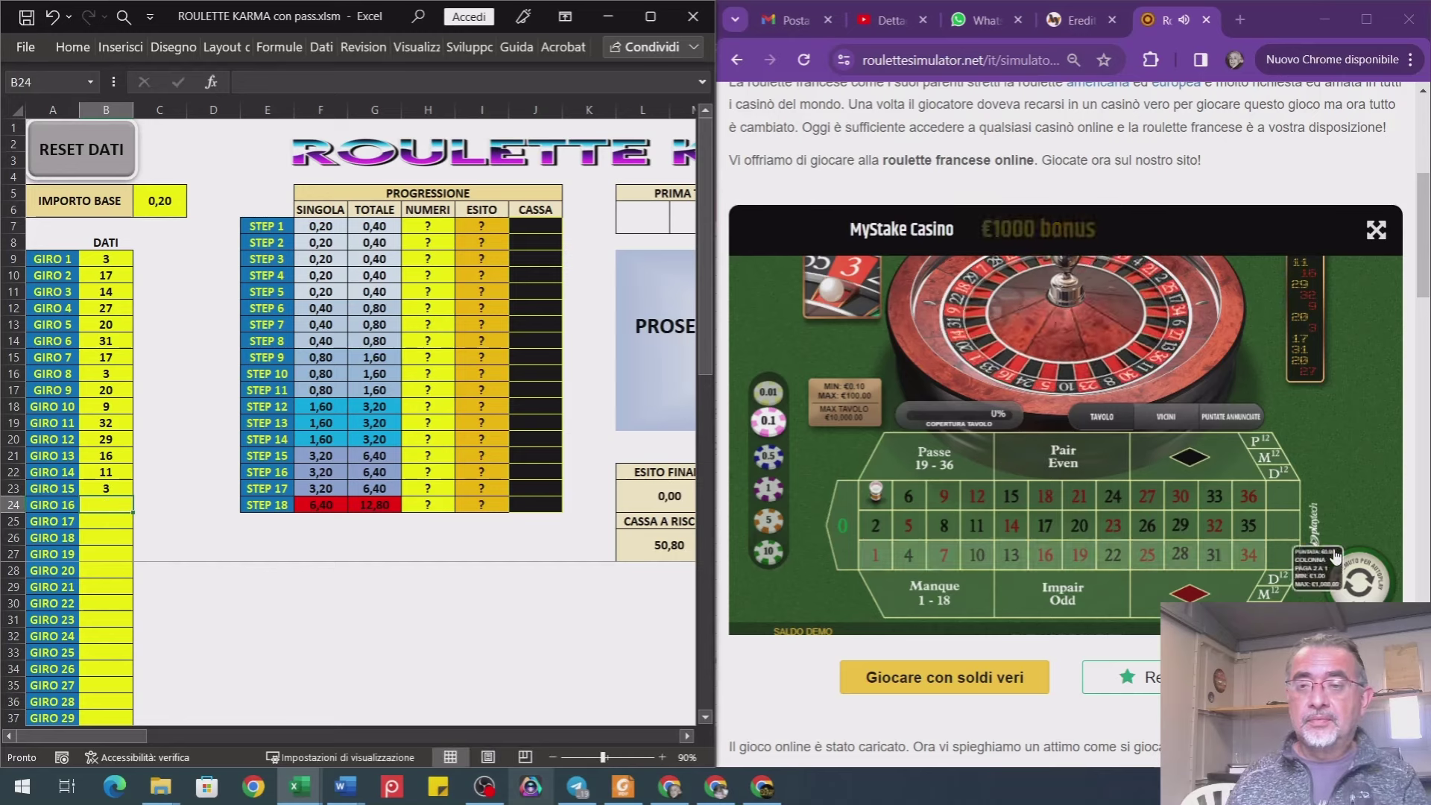
- Spin the roulette once more without betting and record 19 for GIRO 16
click(1358, 581)
click(550, 571)
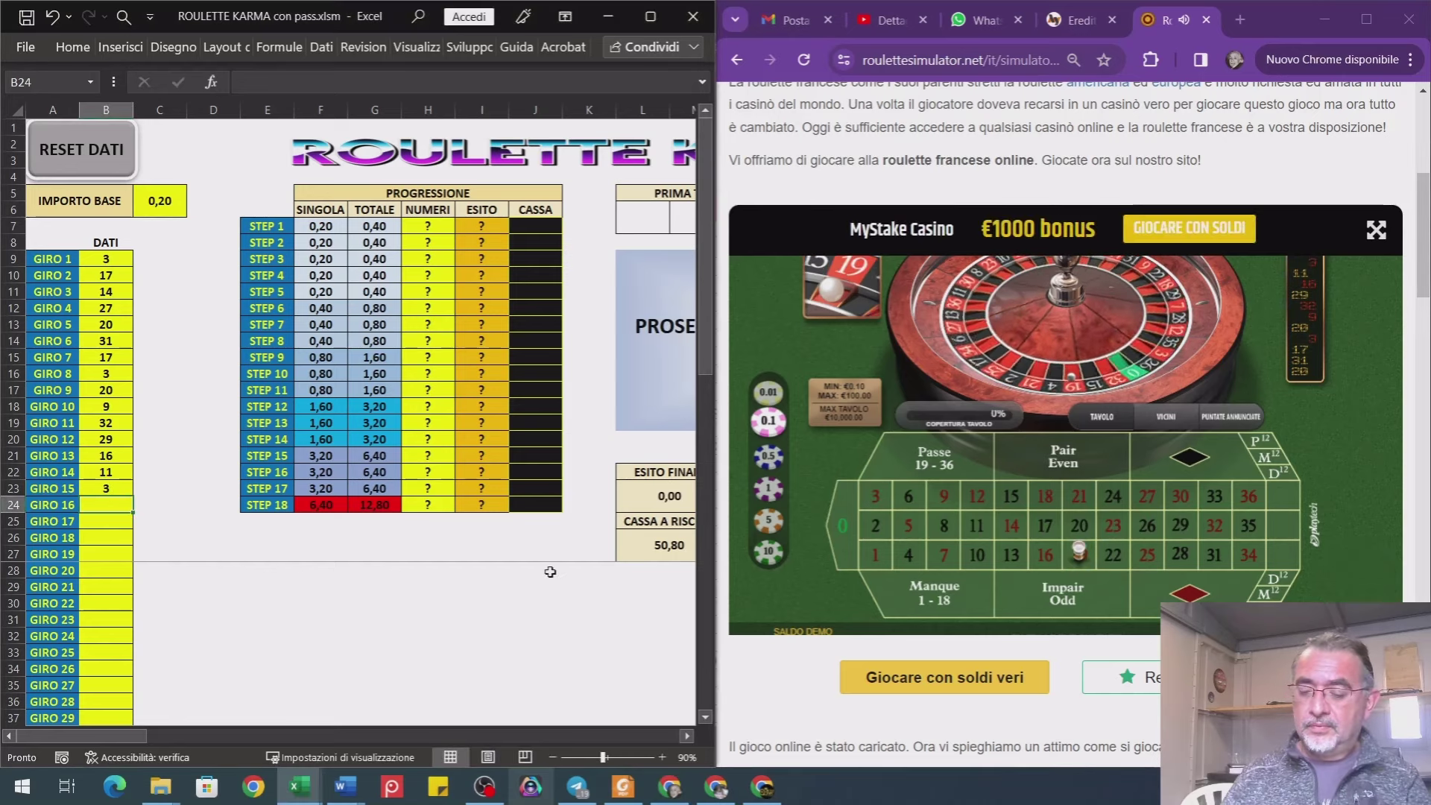
text(19)
key(Return)
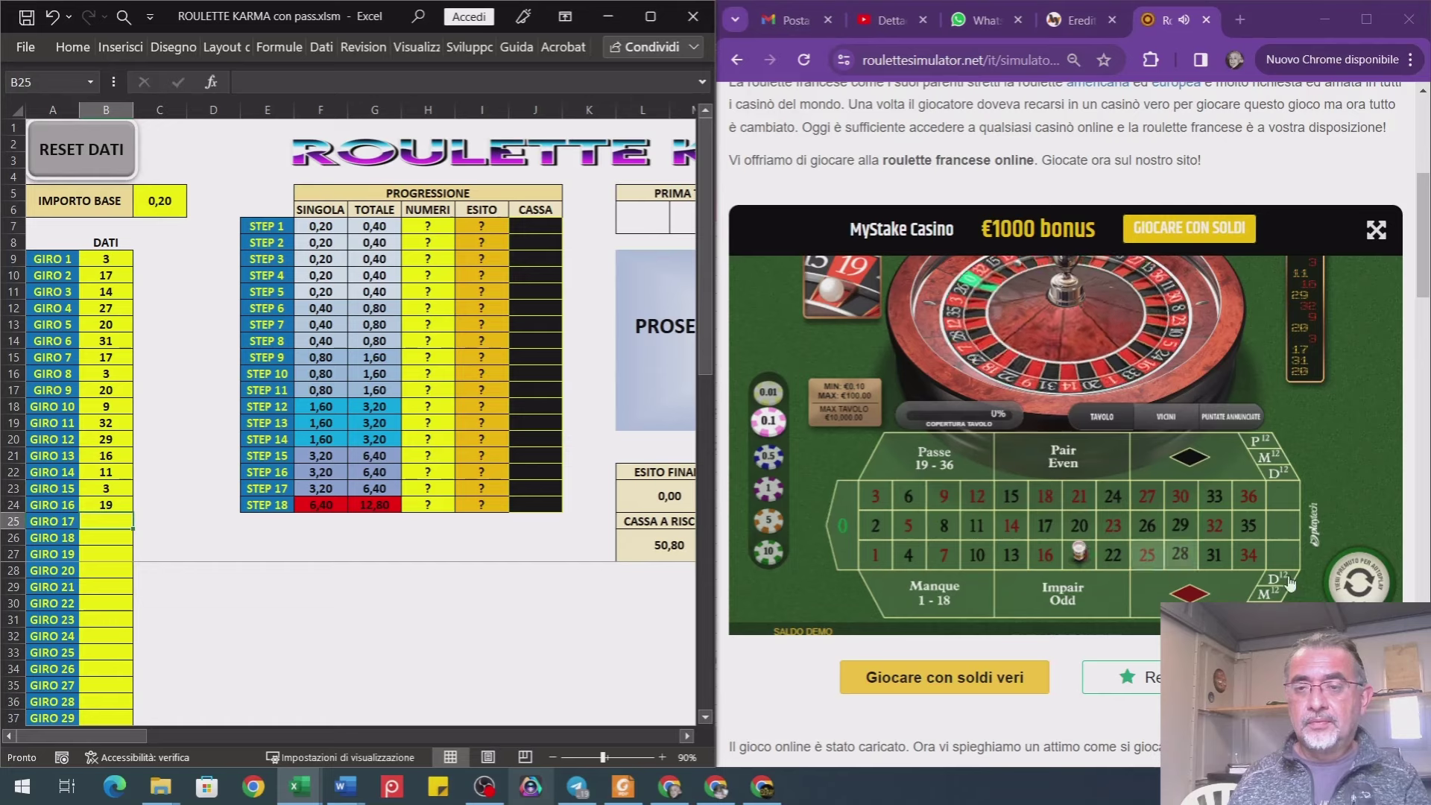
- Spin the roulette twice without bets and record 26 for GIRO 17 and 34 for GIRO 18
click(1358, 581)
click(454, 575)
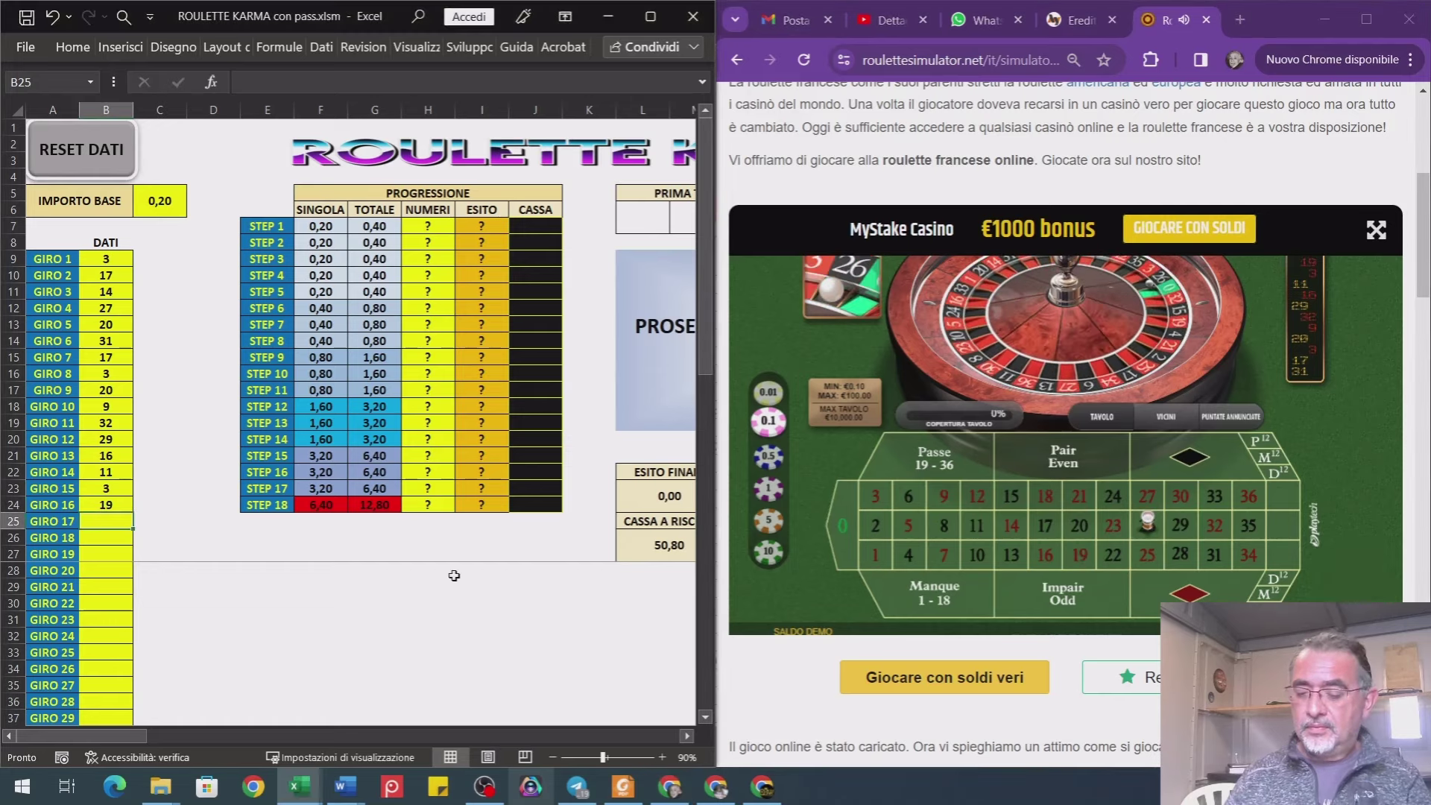
text(26)
key(Return)
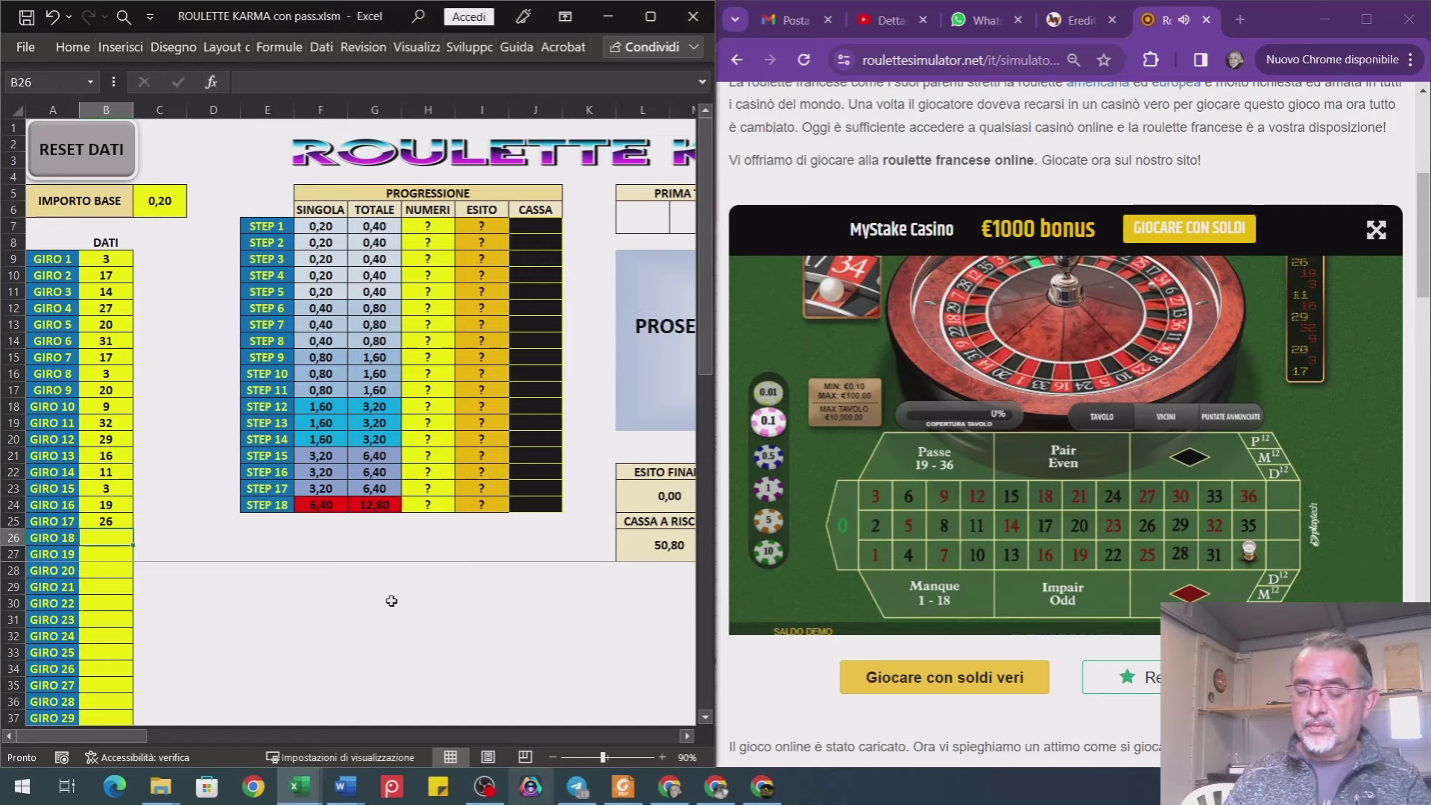
text(34)
key(Return)
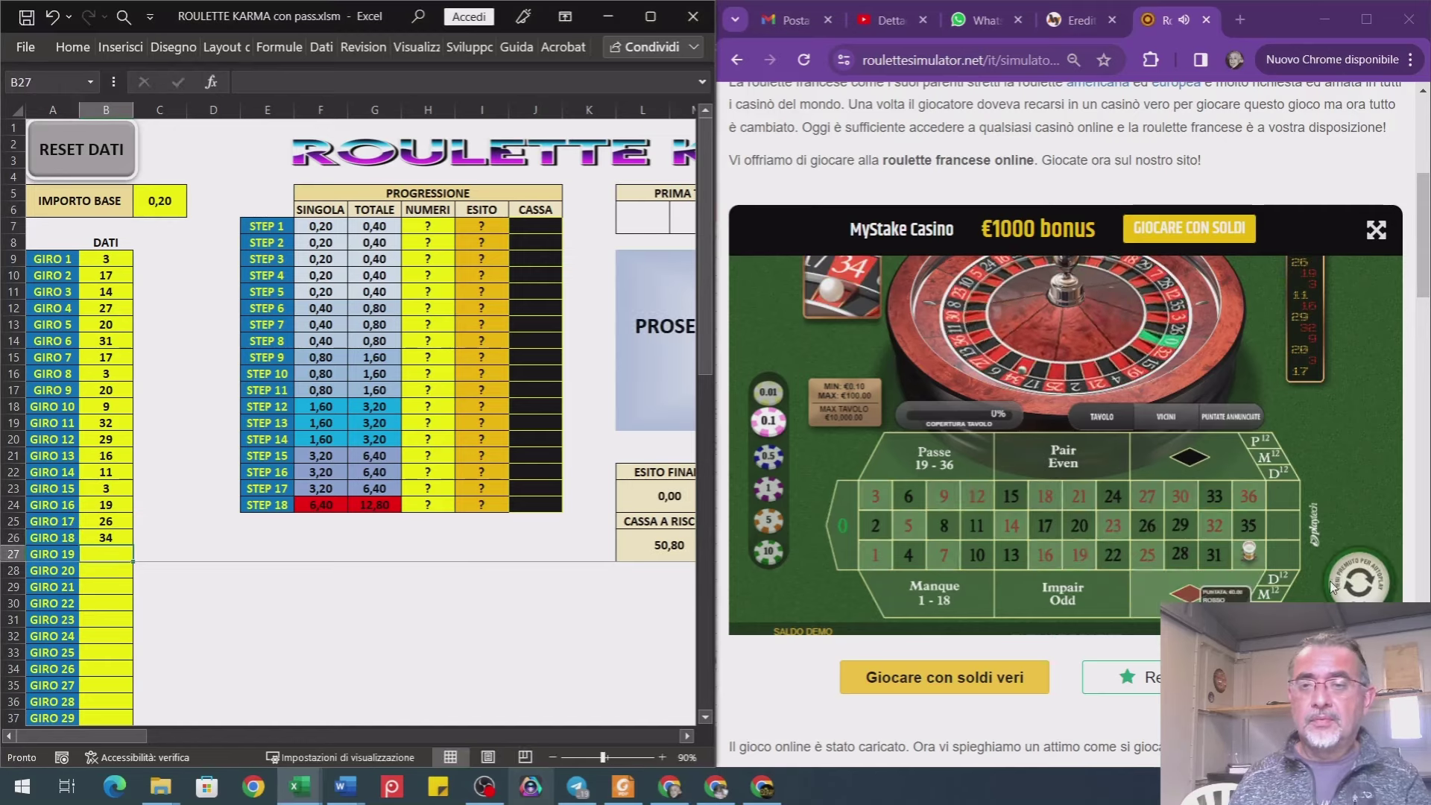
- Make two more spins without bets and record 23 for GIRO 19 and 33 for GIRO 20
click(342, 603)
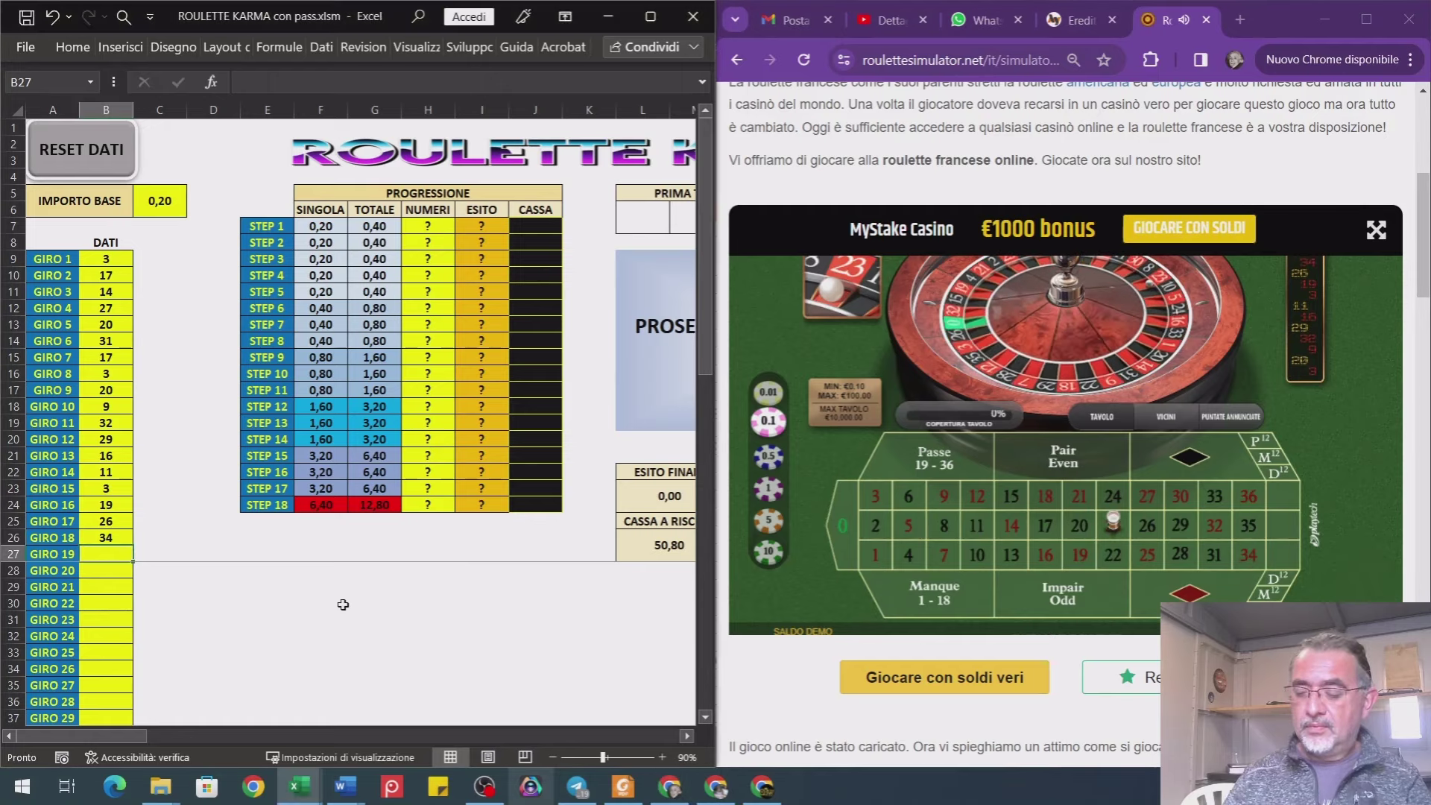
text(23)
key(Return)
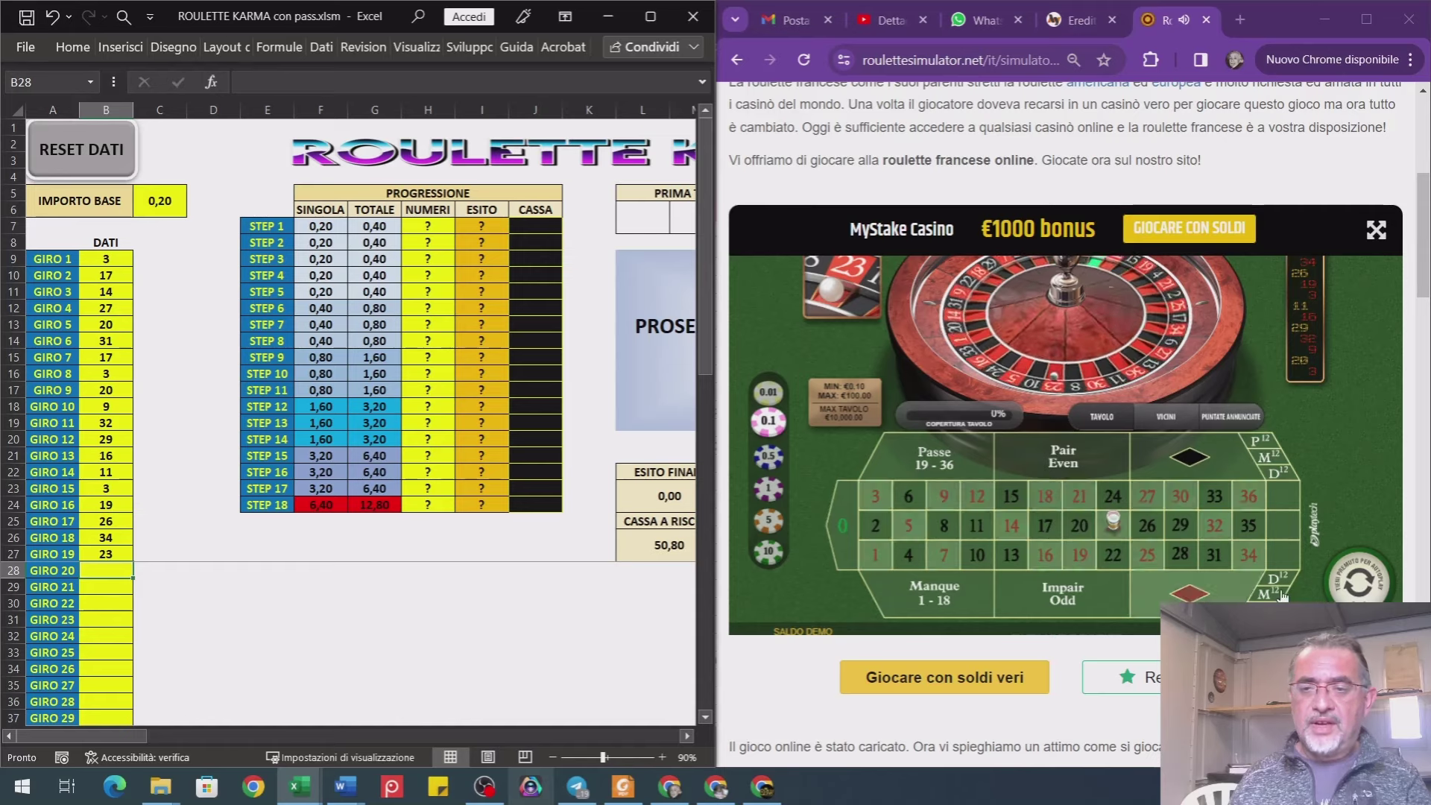
click(425, 626)
click(374, 602)
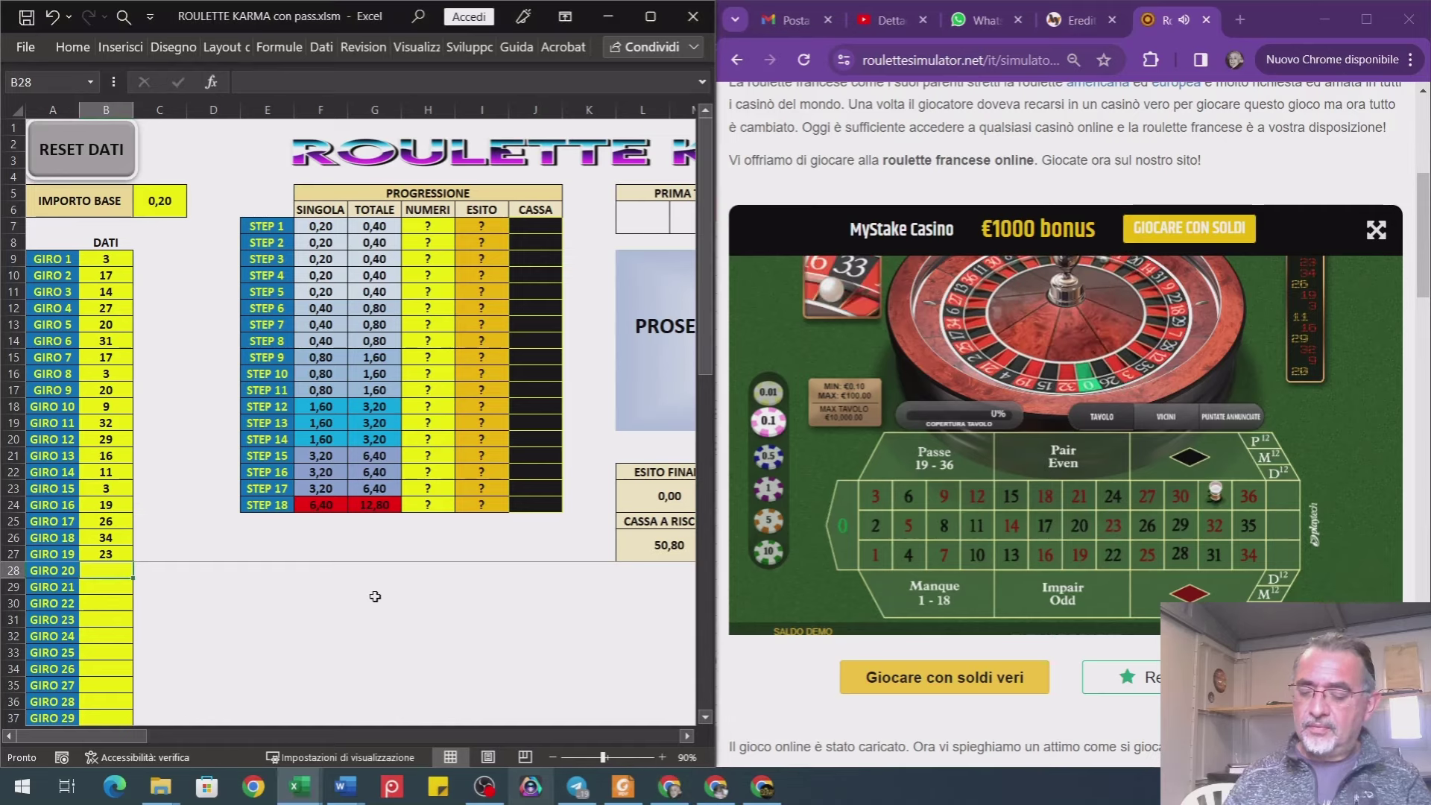
text(33)
key(Return)
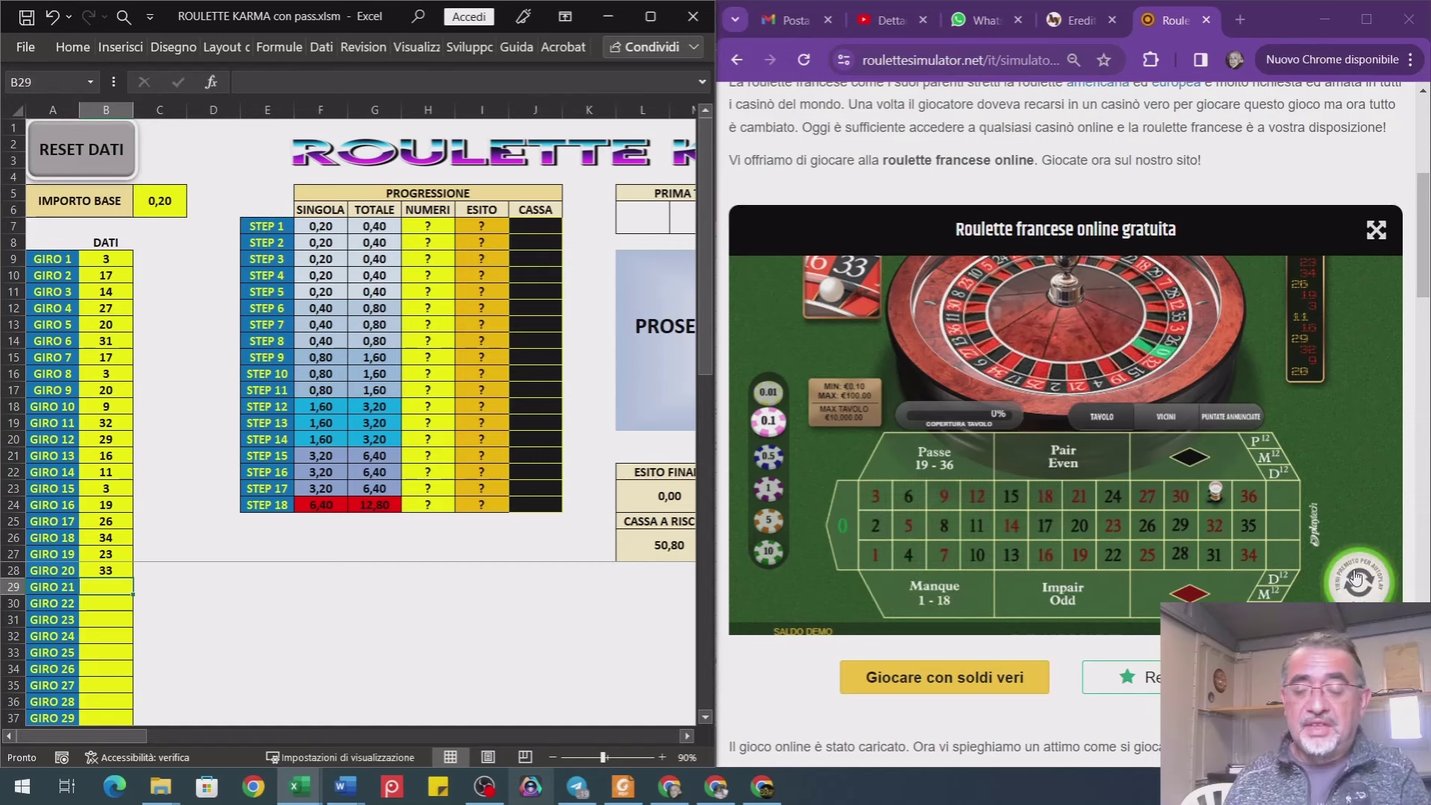
- Spin twice more without betting and record 24 for GIRO 21 and 26 for GIRO 22
click(406, 582)
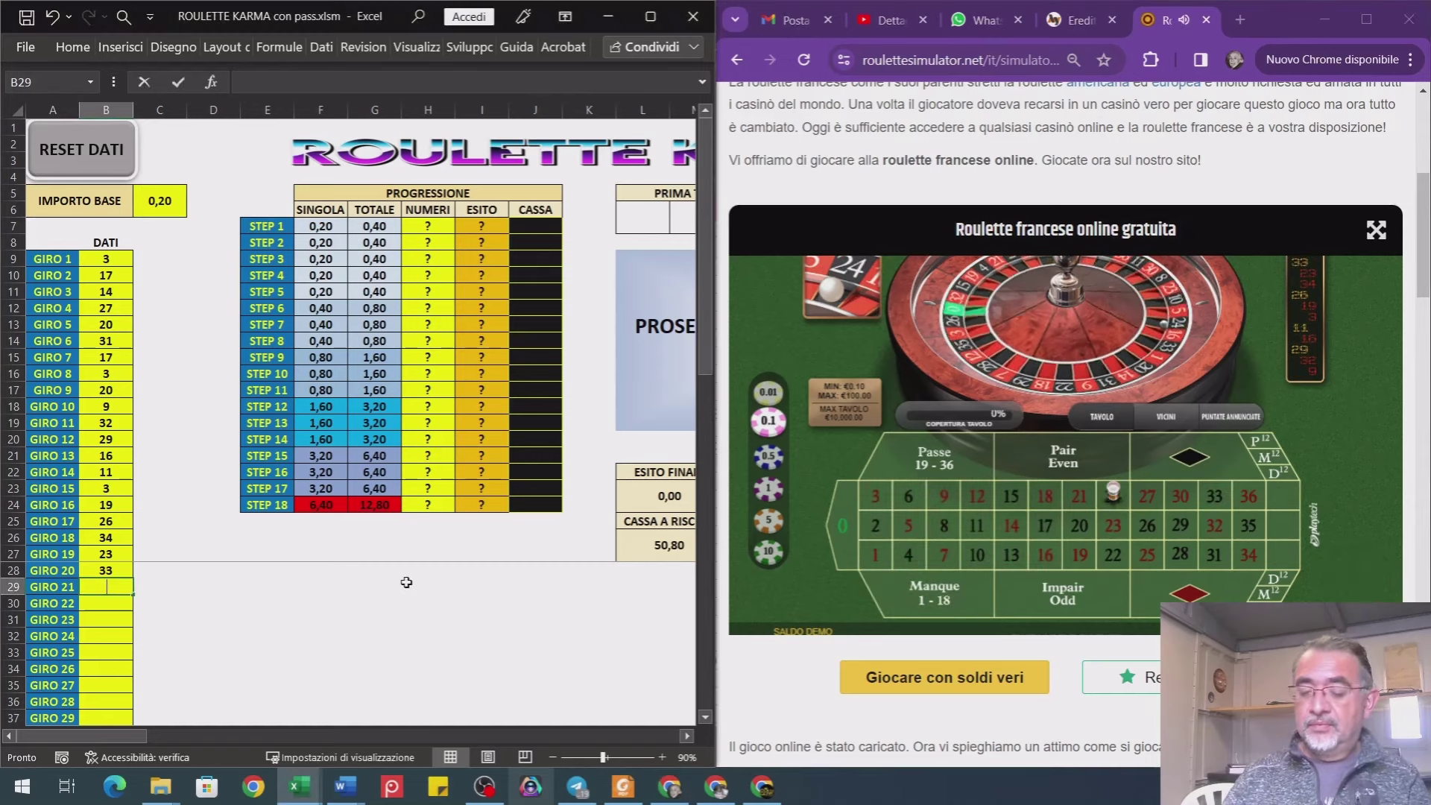
text(24)
key(Return)
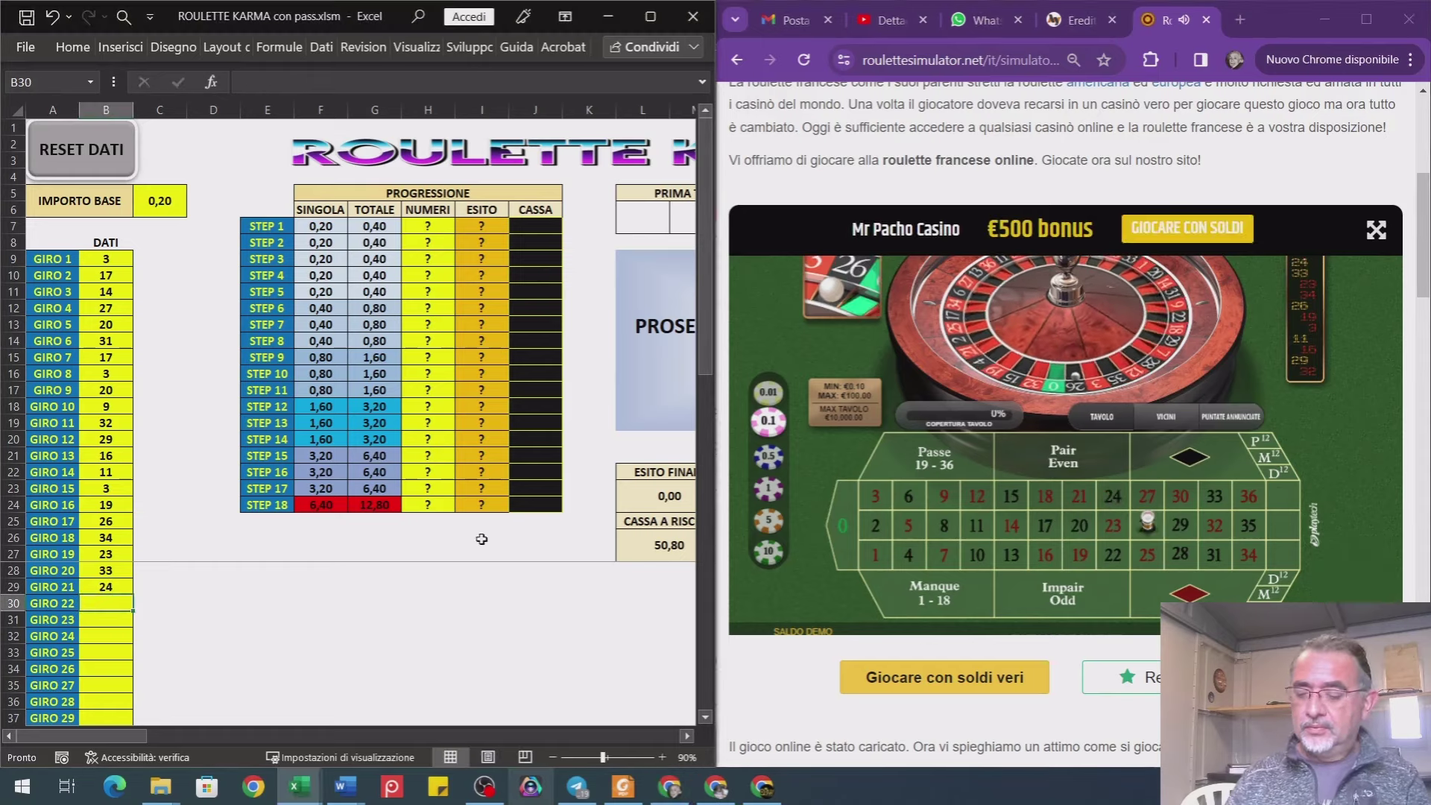
text(26)
key(Return)
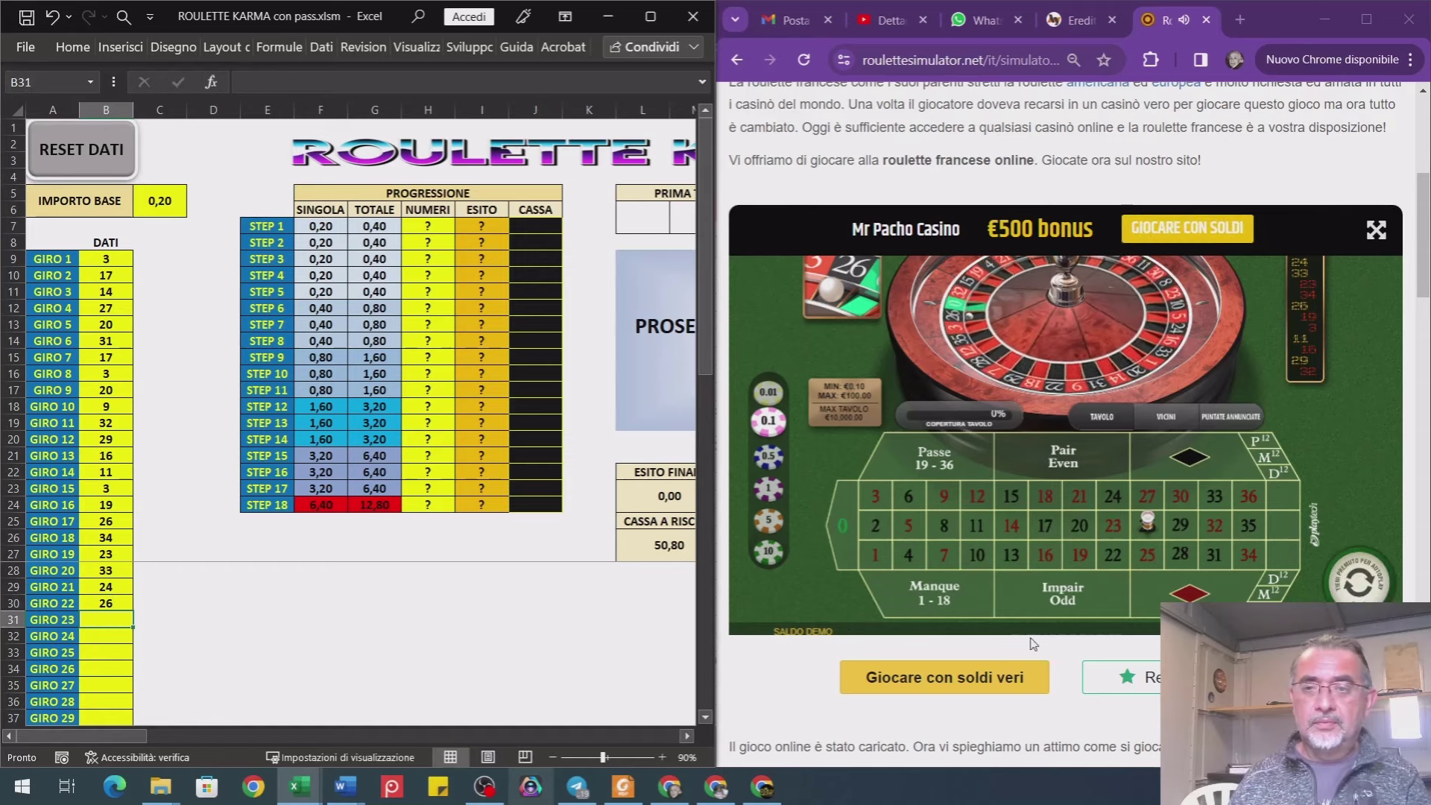
- Spin the wheel two more times without bets and record 24 for GIRO 23 and 5 for GIRO 24
click(1377, 582)
click(421, 573)
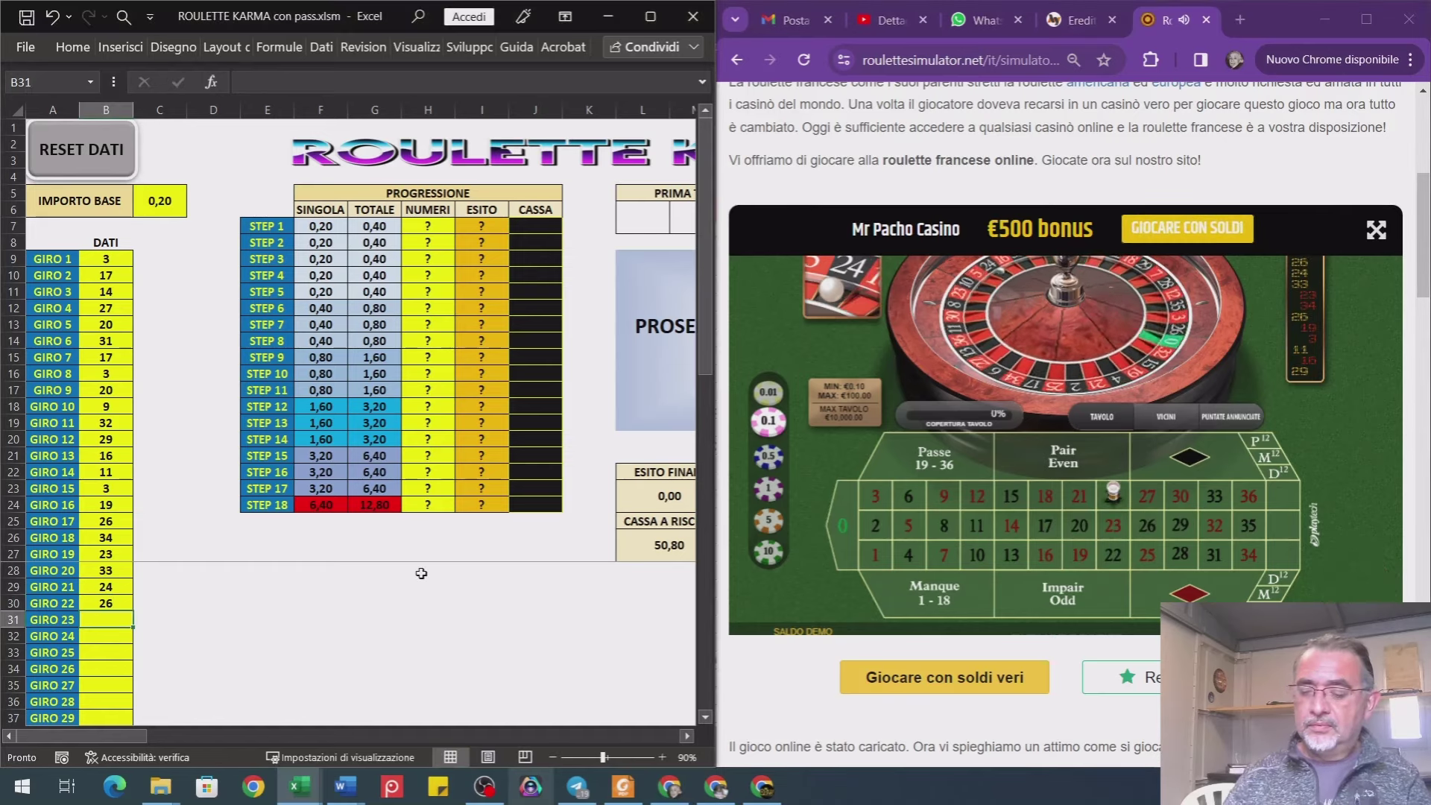
text(24)
key(Return)
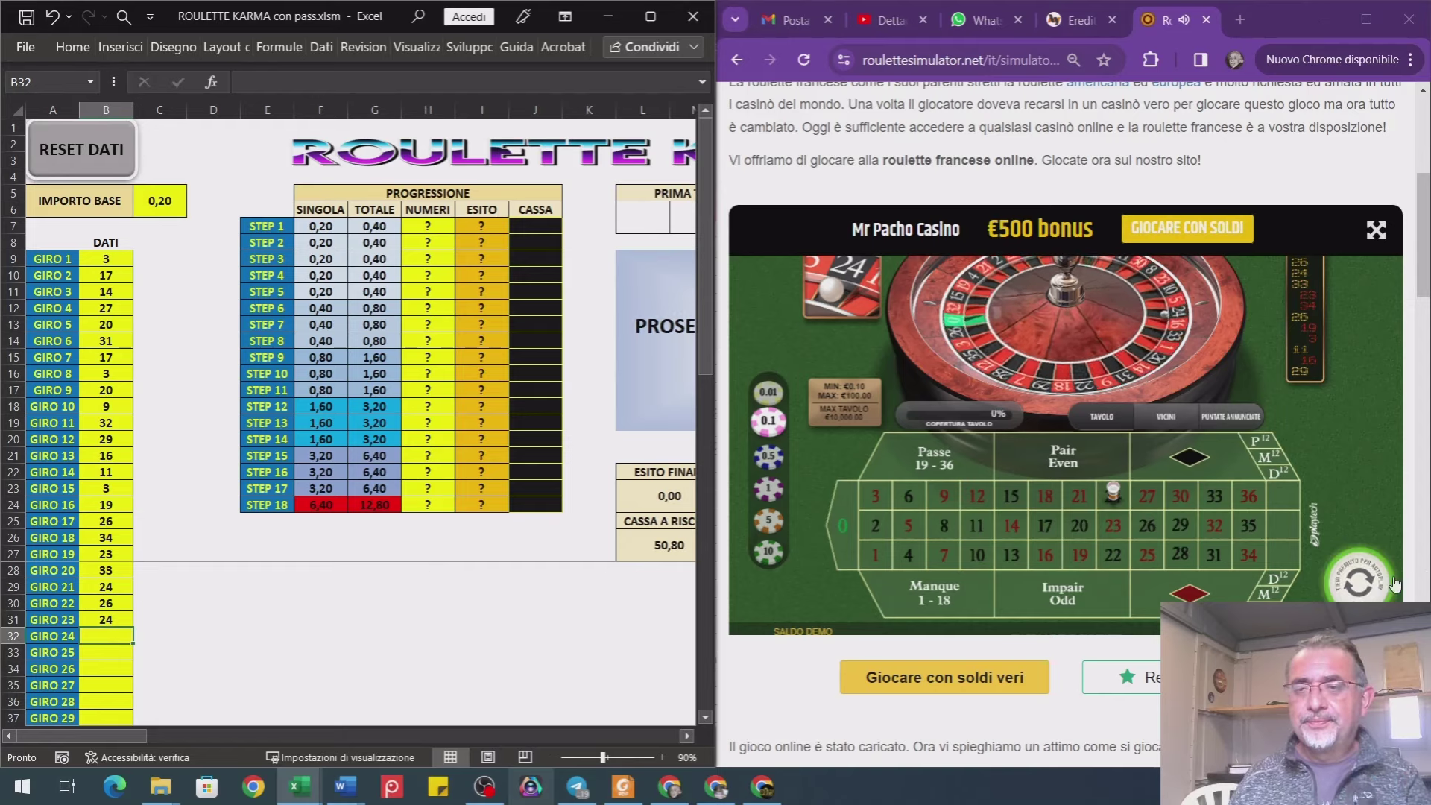
click(1372, 587)
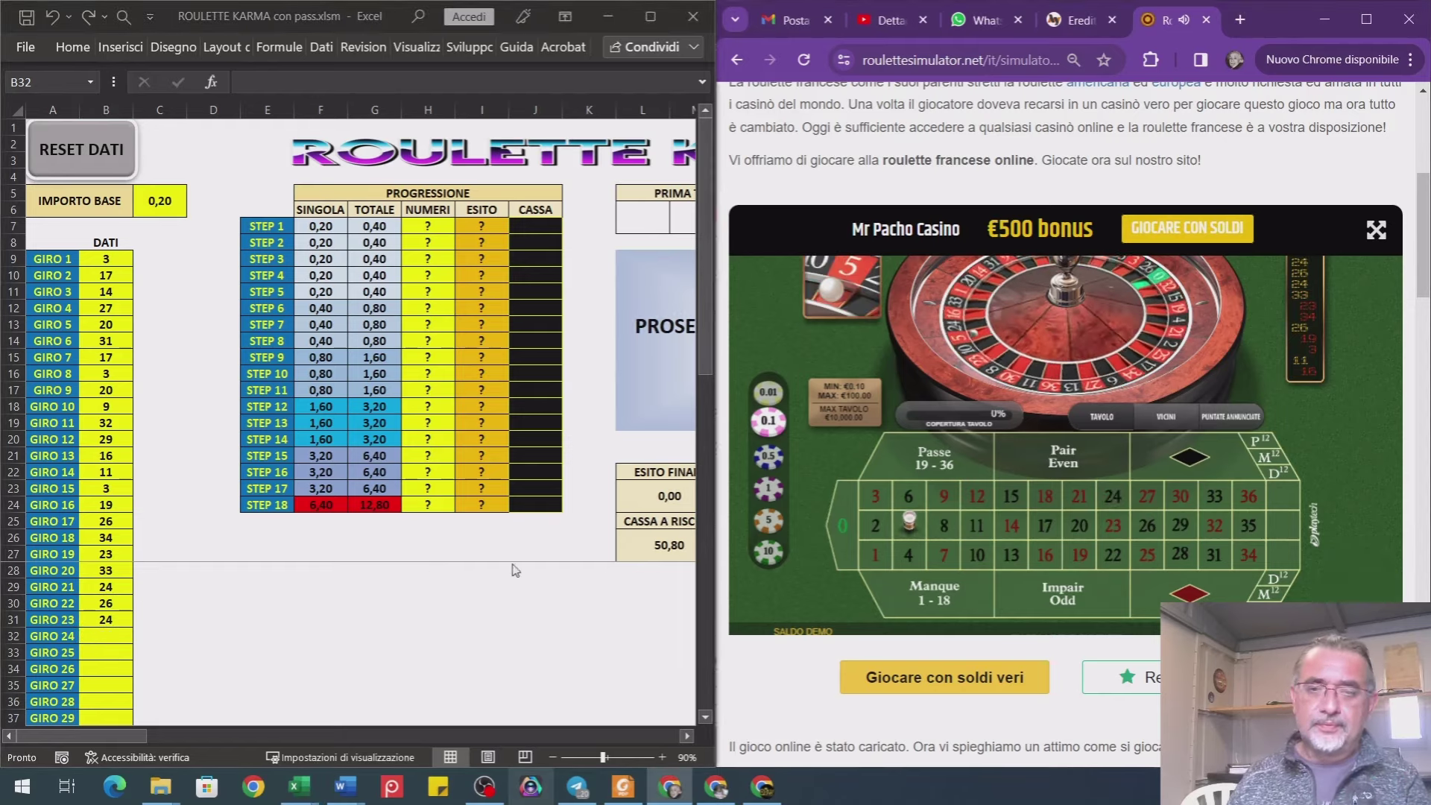
click(508, 540)
text(5)
key(Return)
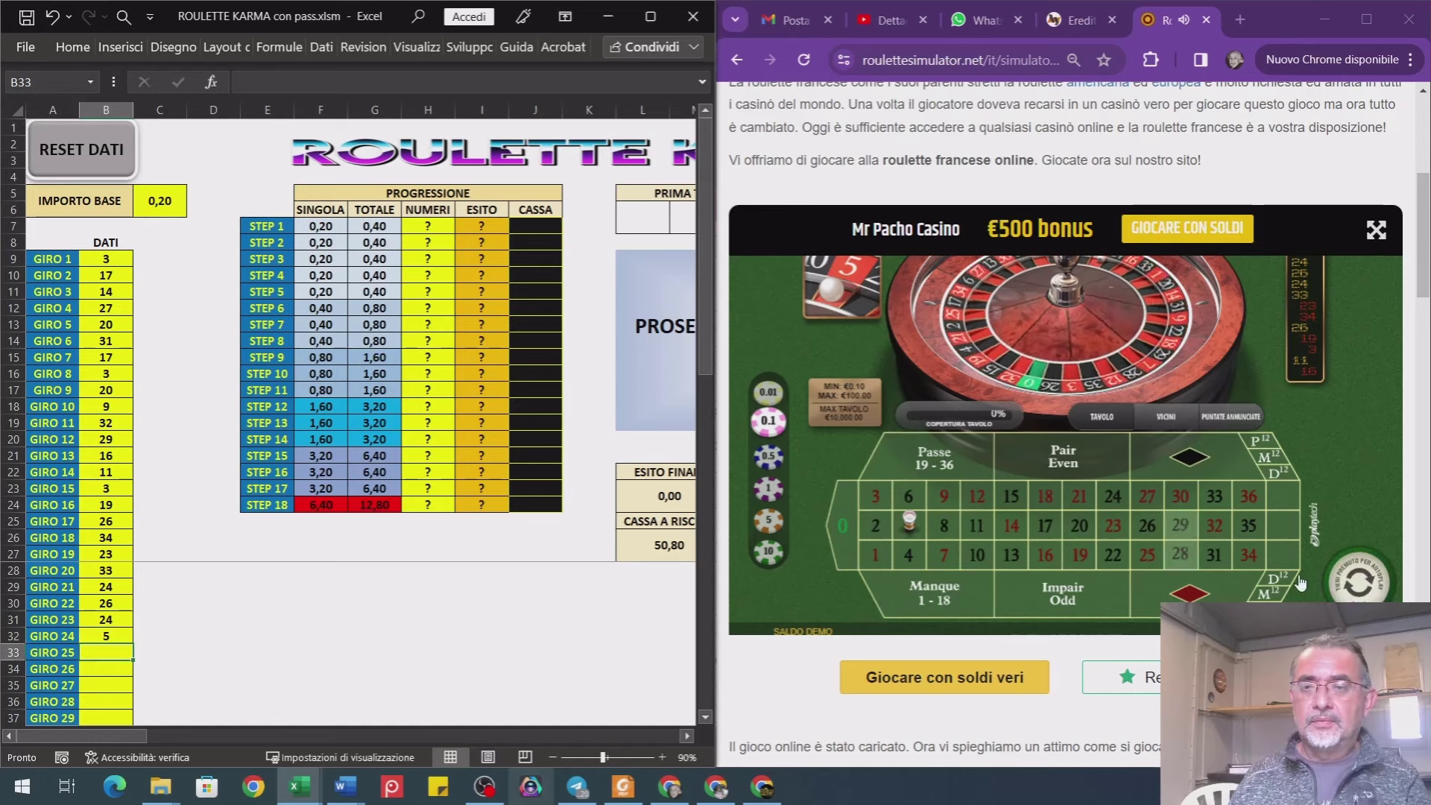
- Spin the roulette once more without betting and record 19 for GIRO 25
click(1354, 587)
click(376, 544)
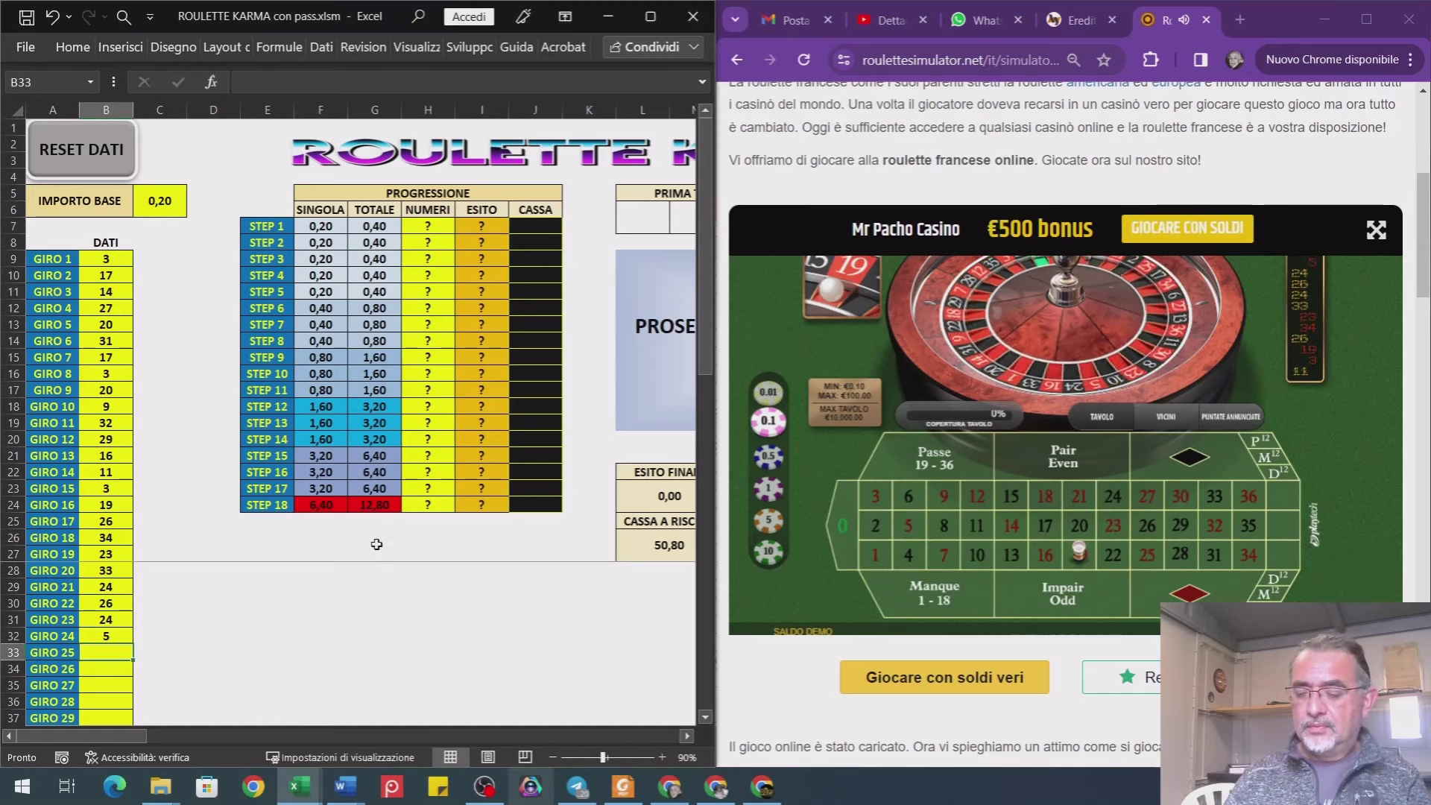
text(19)
key(Return)
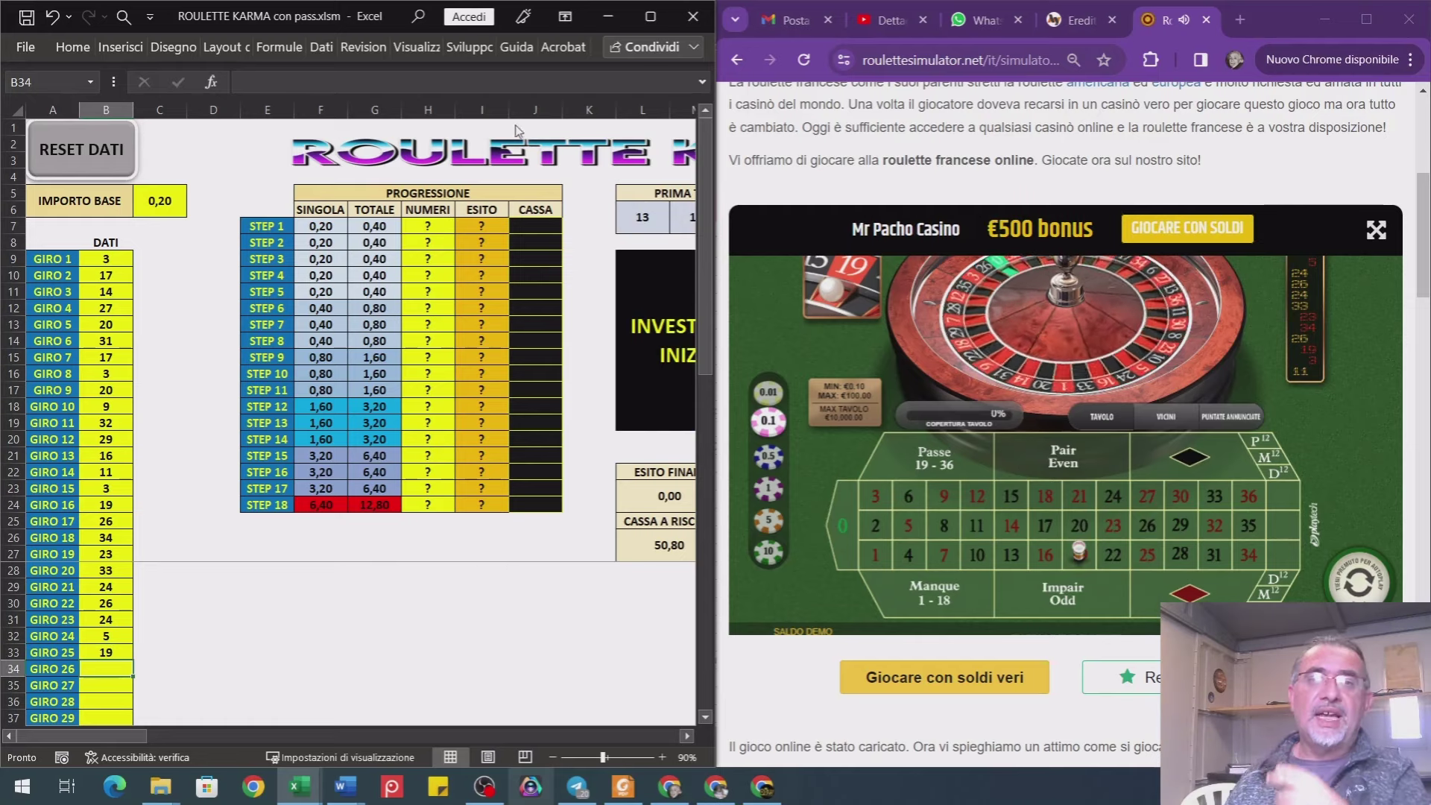
- Check the two suggested terzine in the full workbook view and bet €0.20 each on 13-14-15 and 16-17-18
click(650, 16)
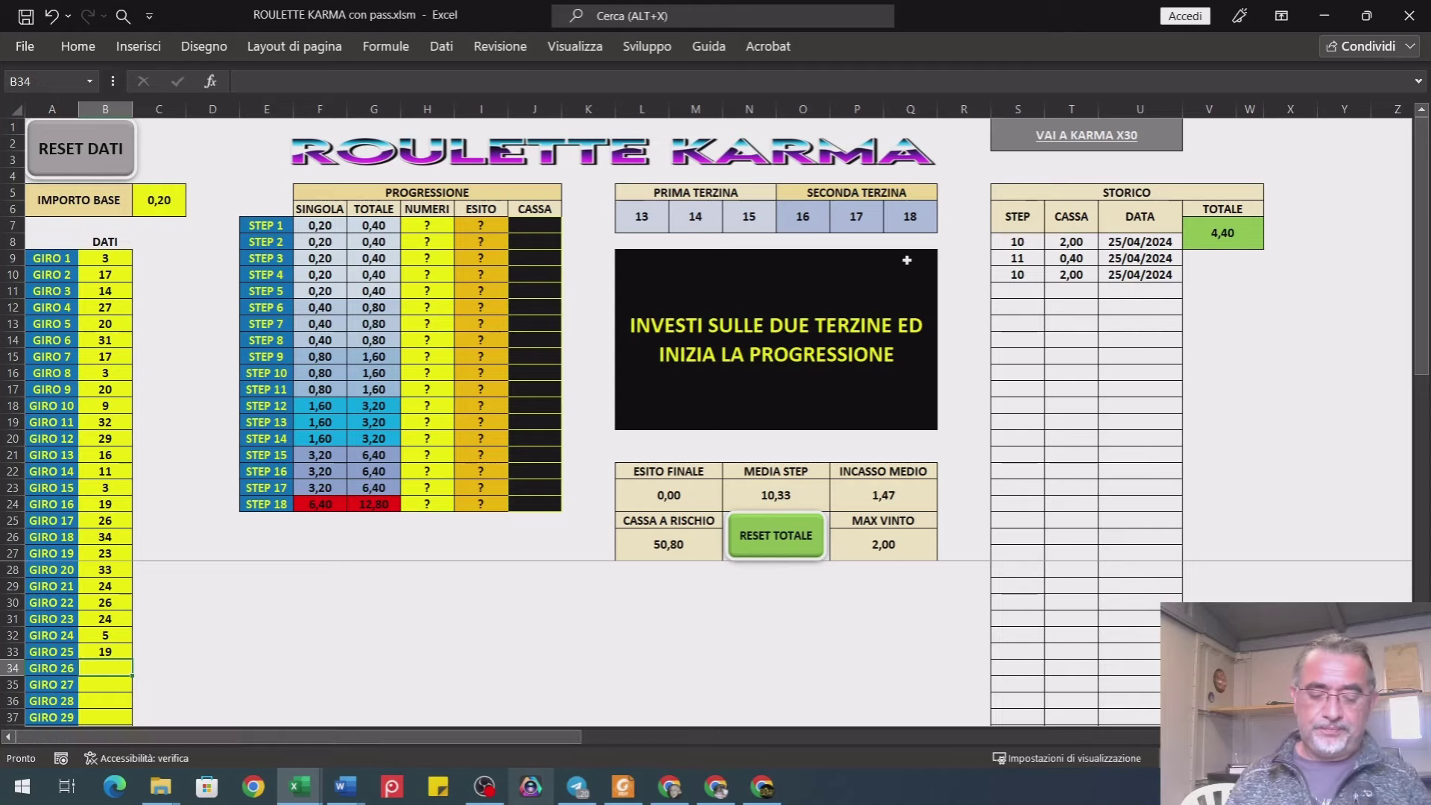
key(super+Down)
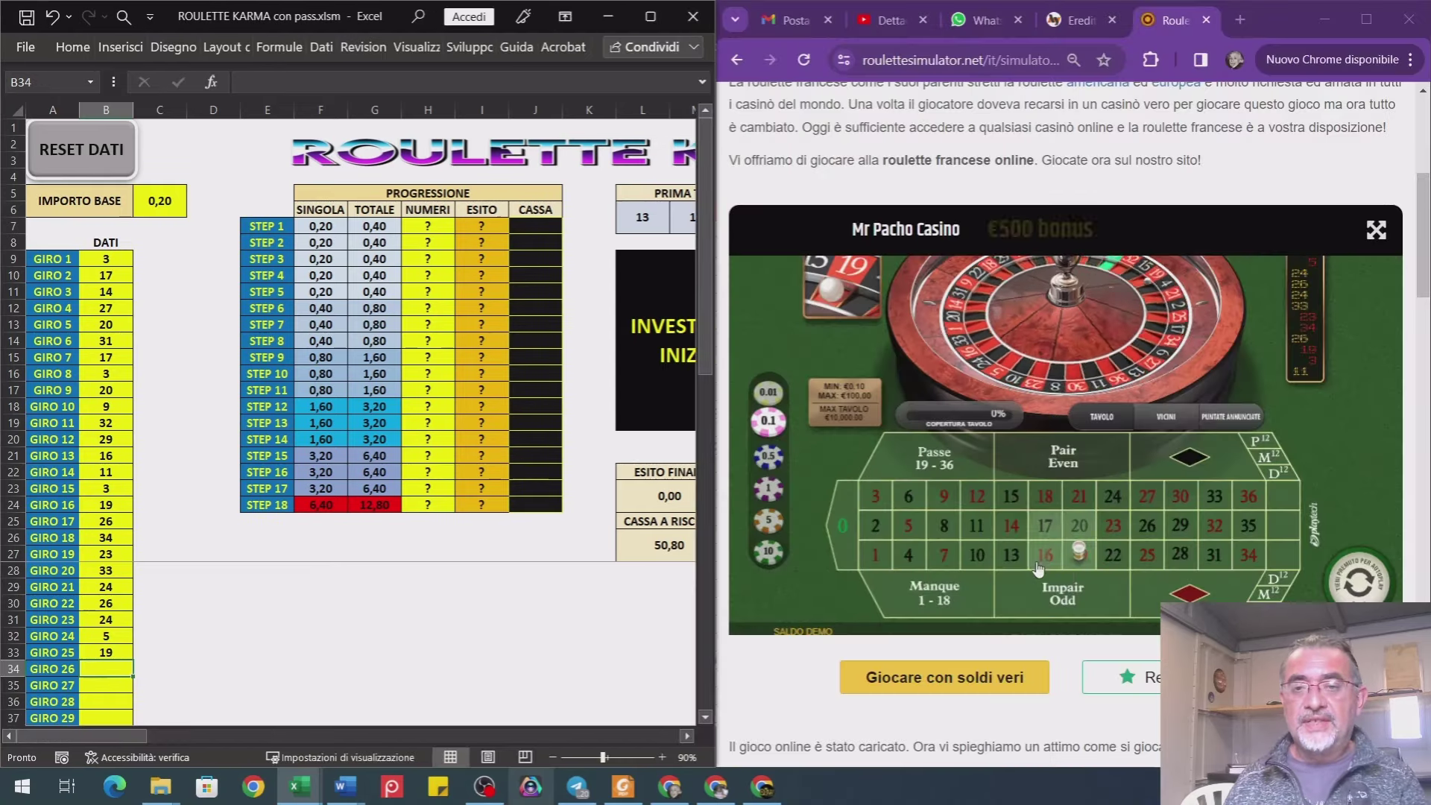
click(1012, 575)
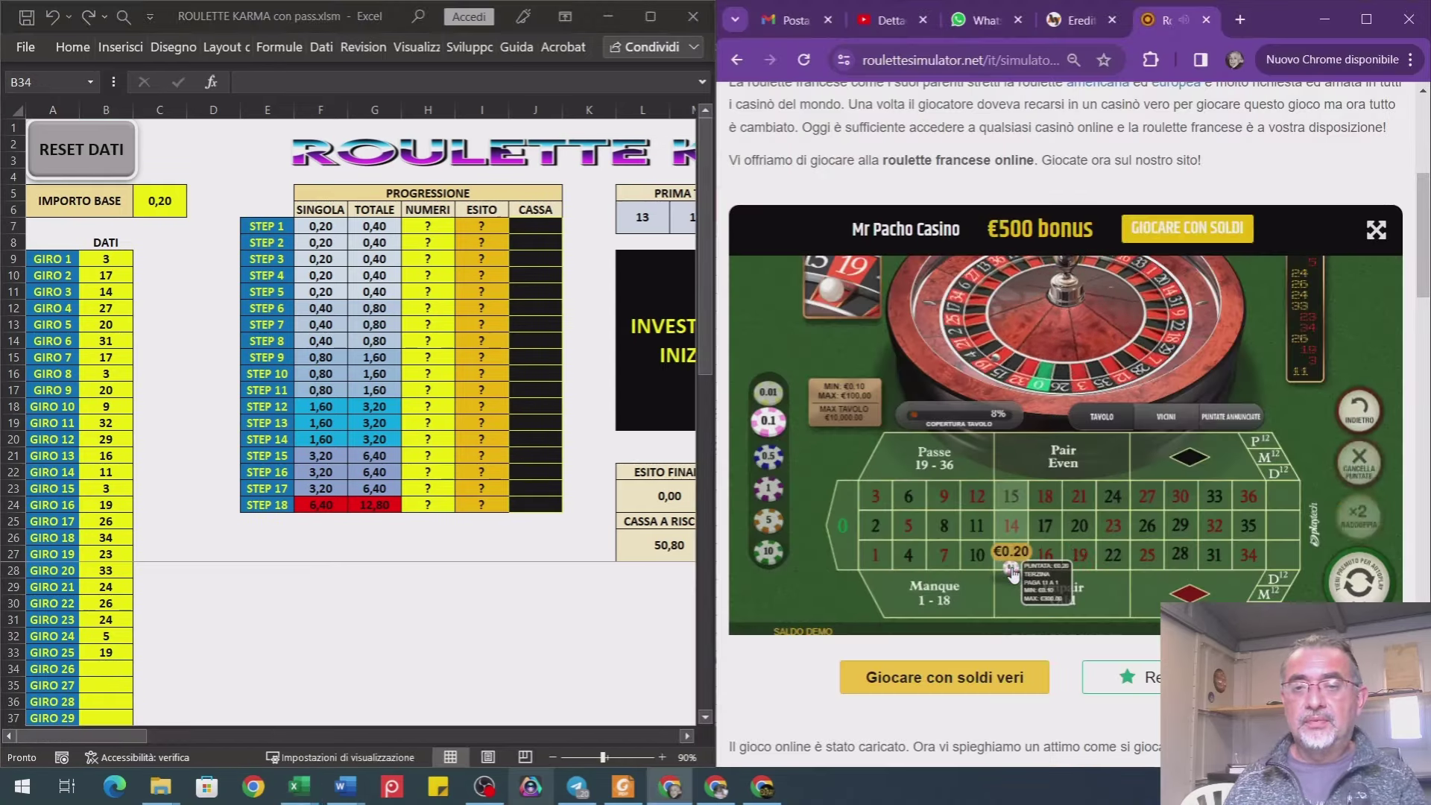
click(1044, 573)
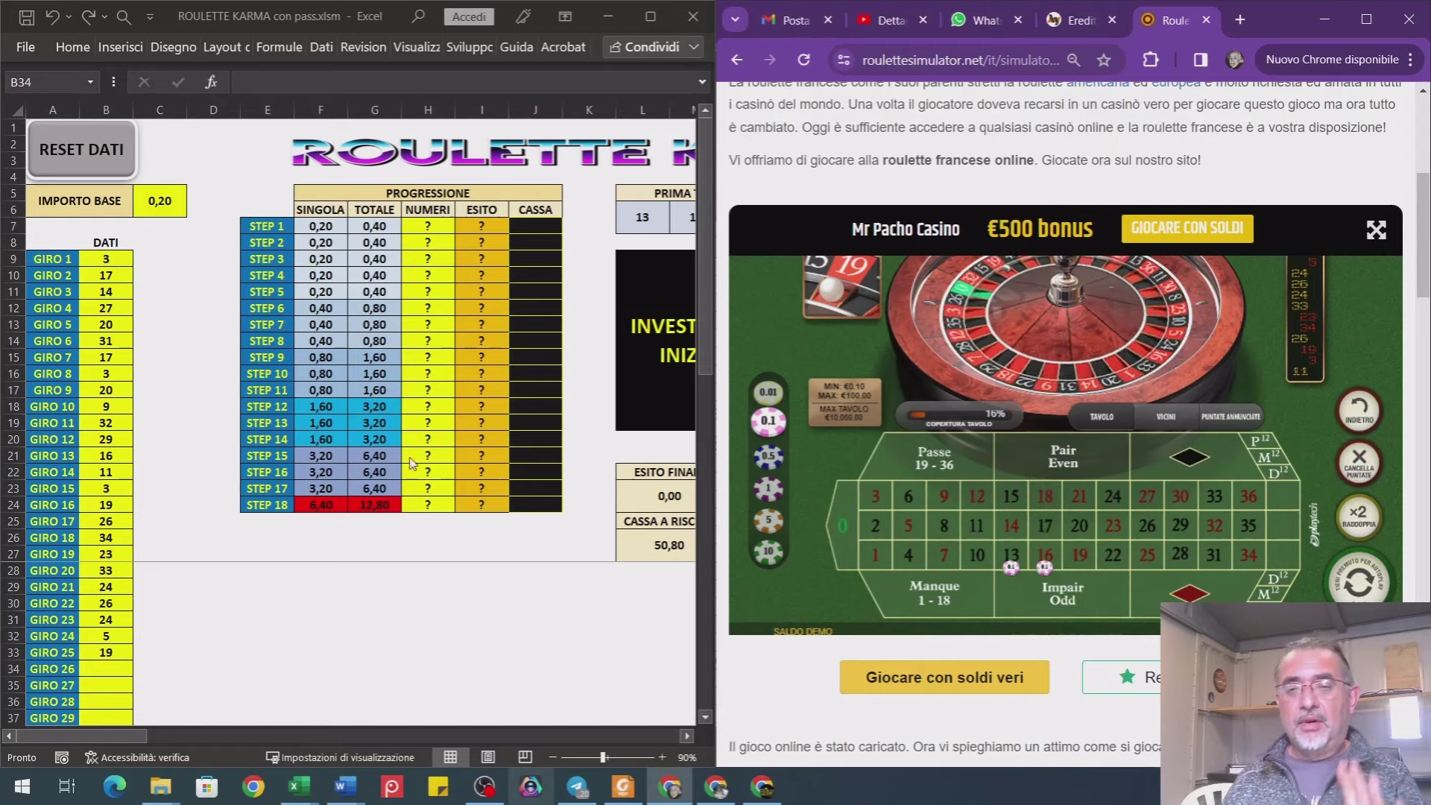
- Spin with the two terzina bets and record 36 as the STEP 1 number in the progression
click(430, 226)
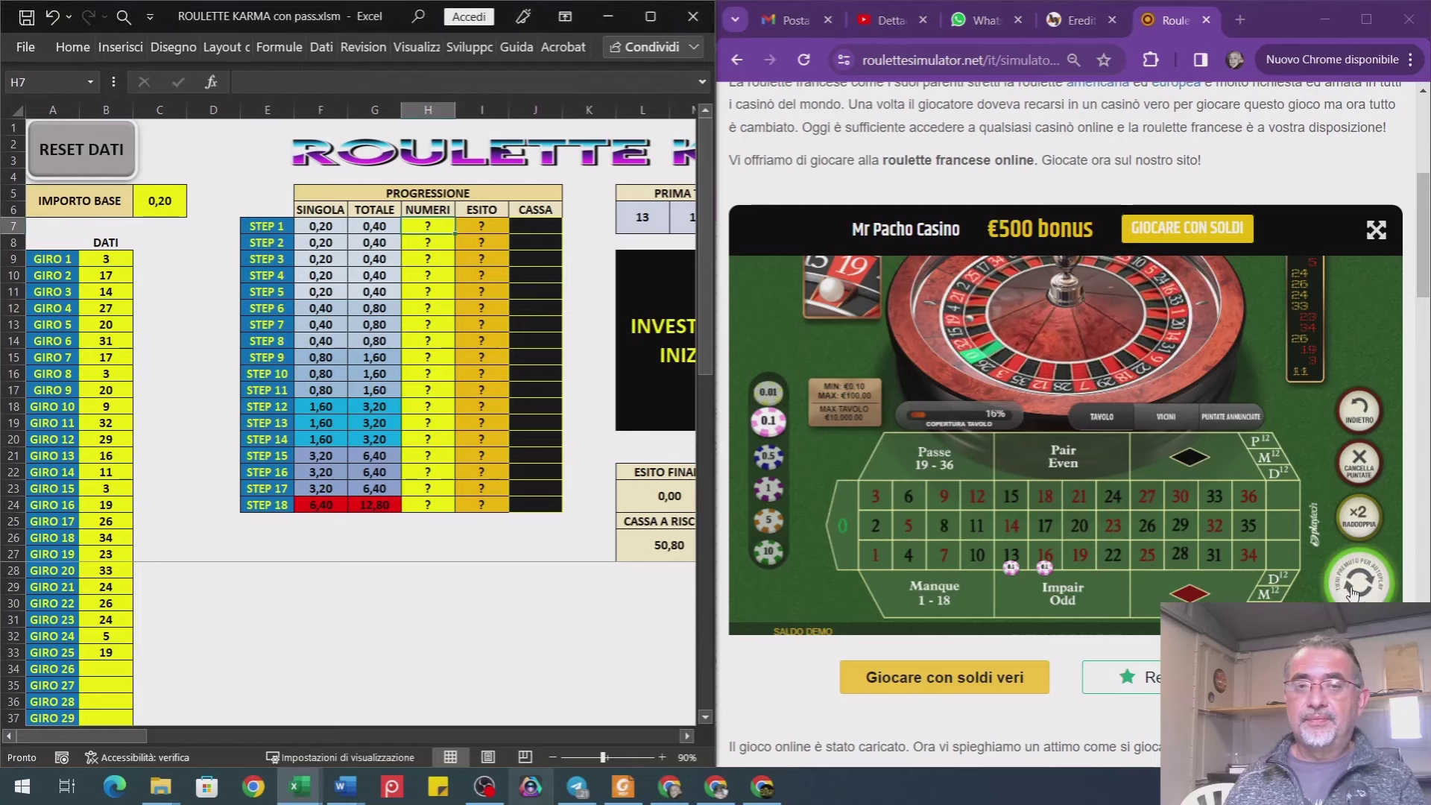
click(771, 420)
key(alt+Tab)
text(36)
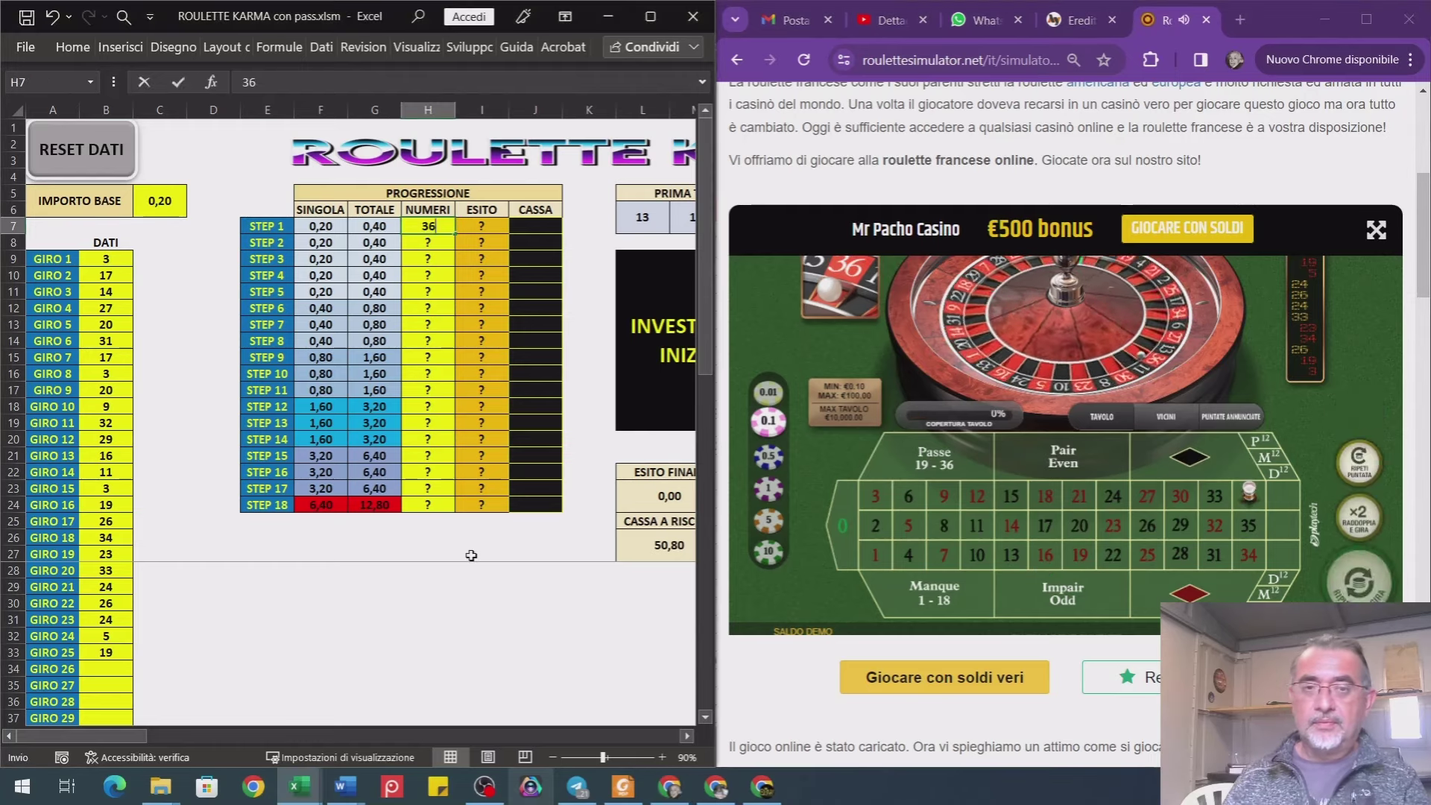
key(Return)
- Repeat the same bets for two spins and record 9 for STEP 2 and 1 for STEP 3
key(alt+Tab)
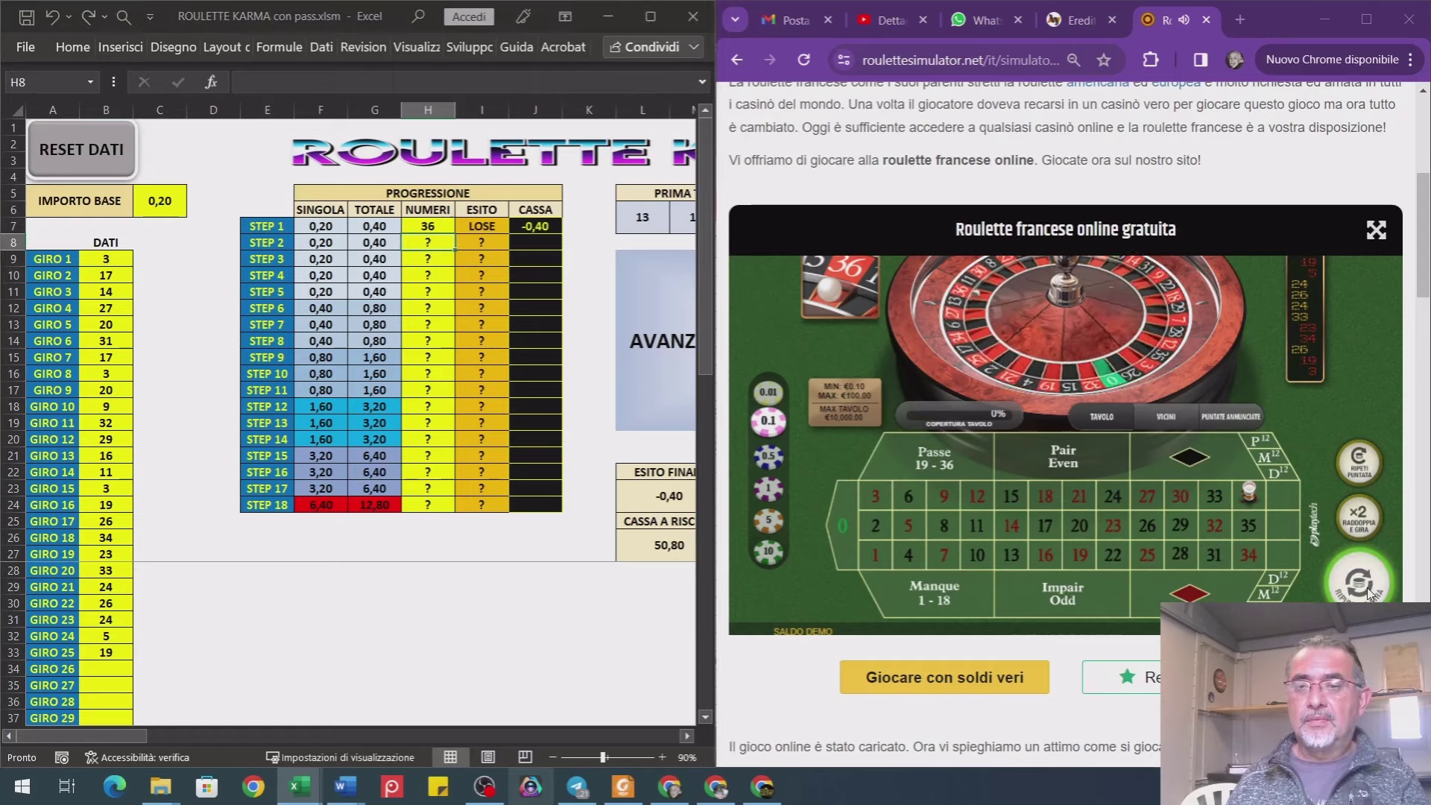
key(alt+Tab)
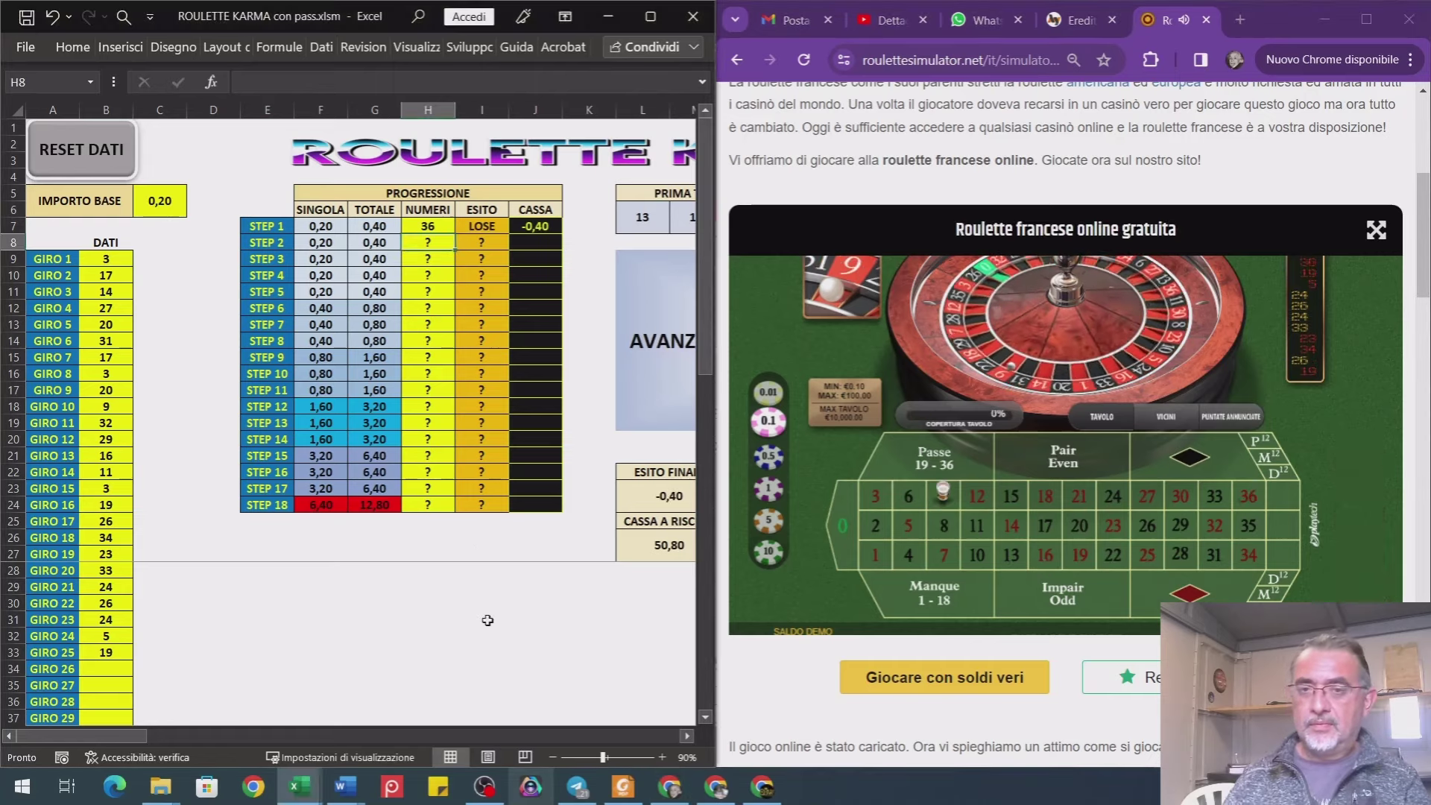
text(9)
key(Return)
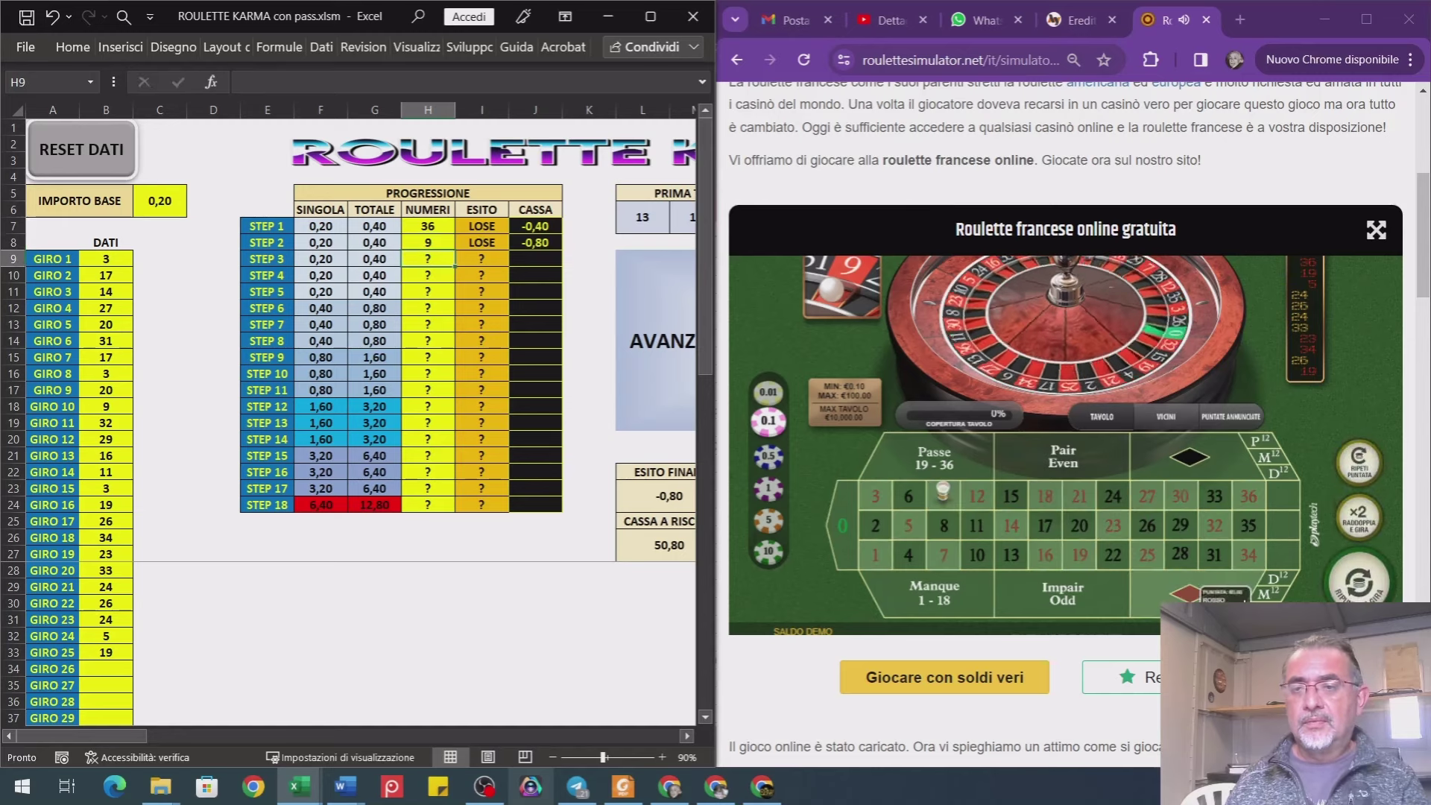
key(alt+Tab)
key(alt+Tab)
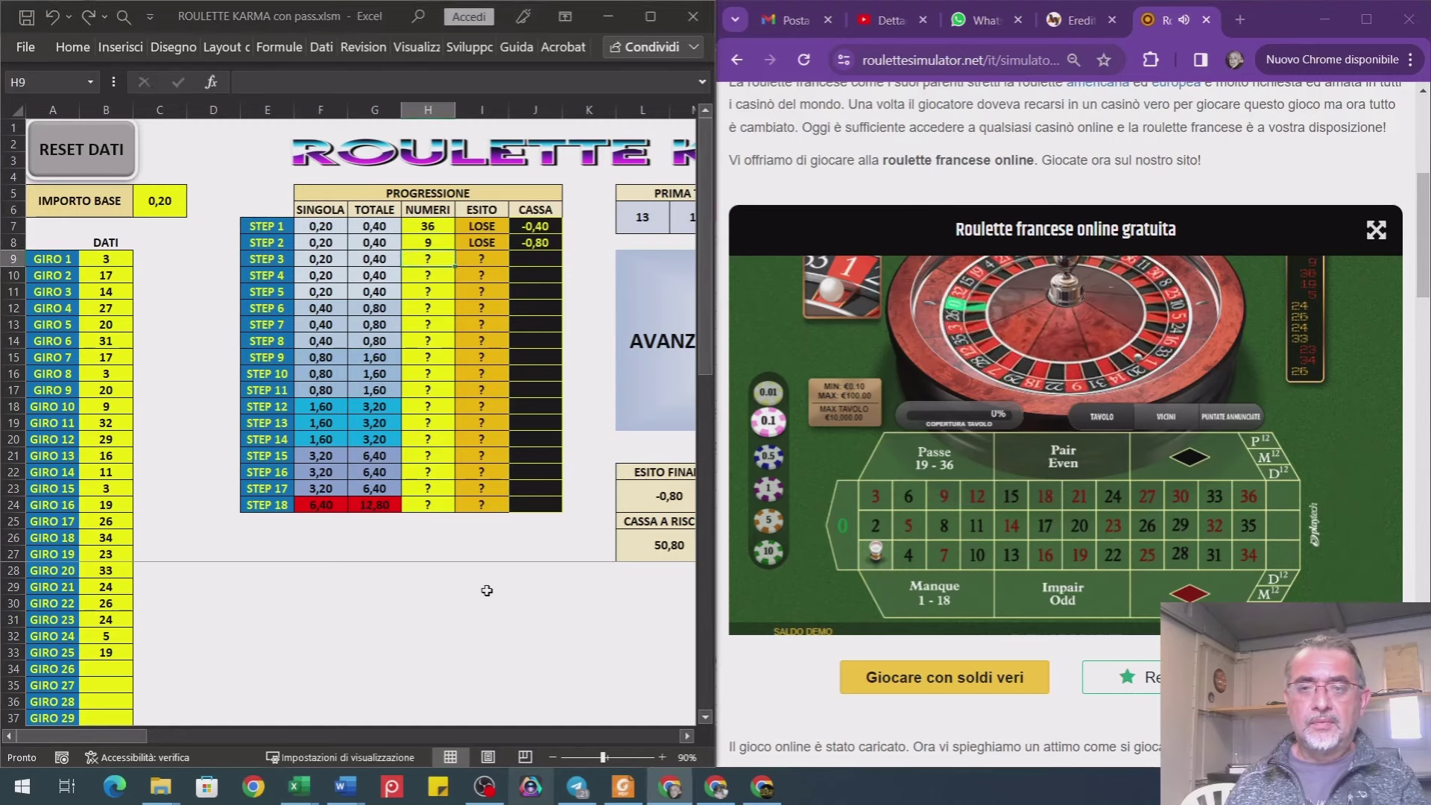
text(1)
key(Return)
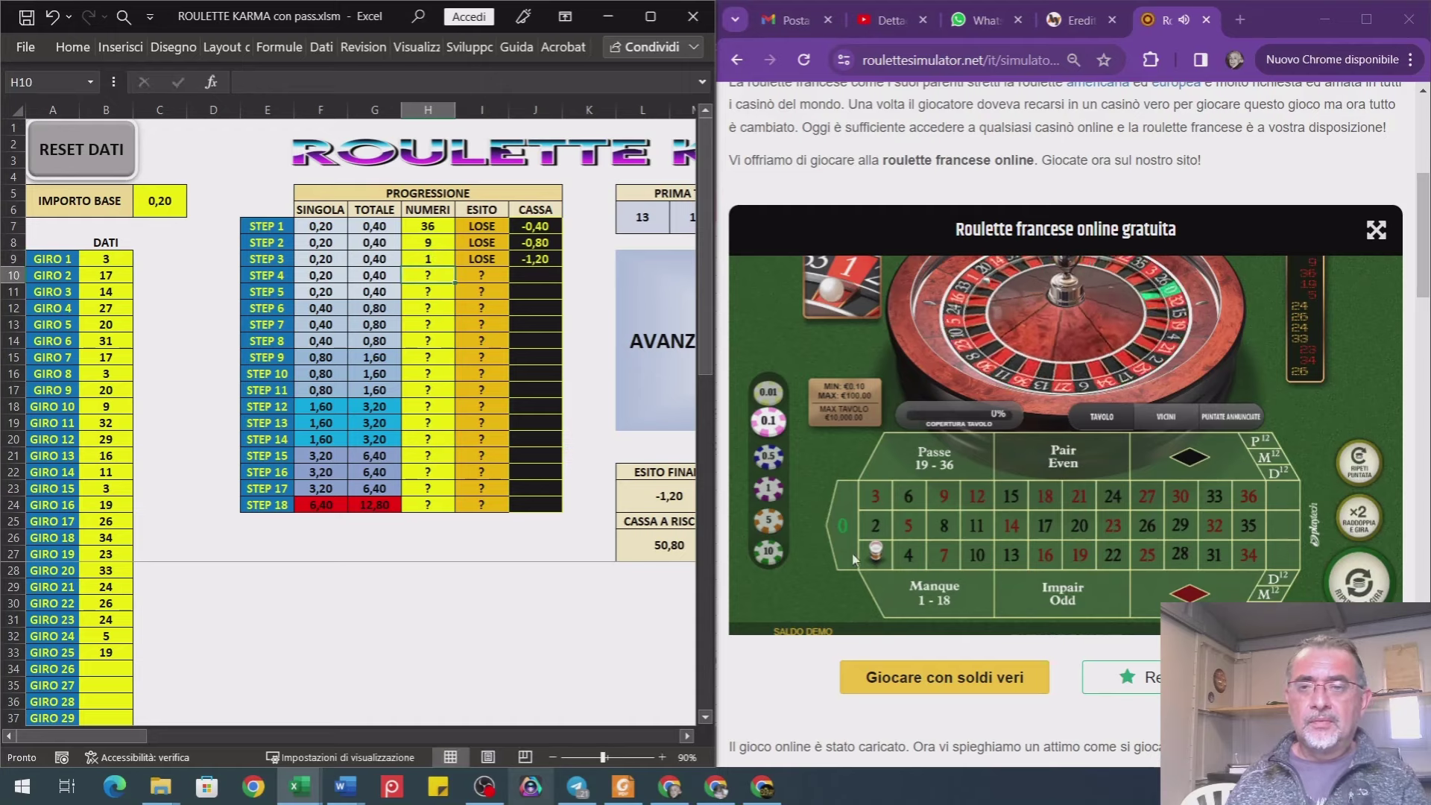
- Spin twice more with the same 0.20 bets and record 25 for STEP 4 and 26 for STEP 5
key(alt+Tab)
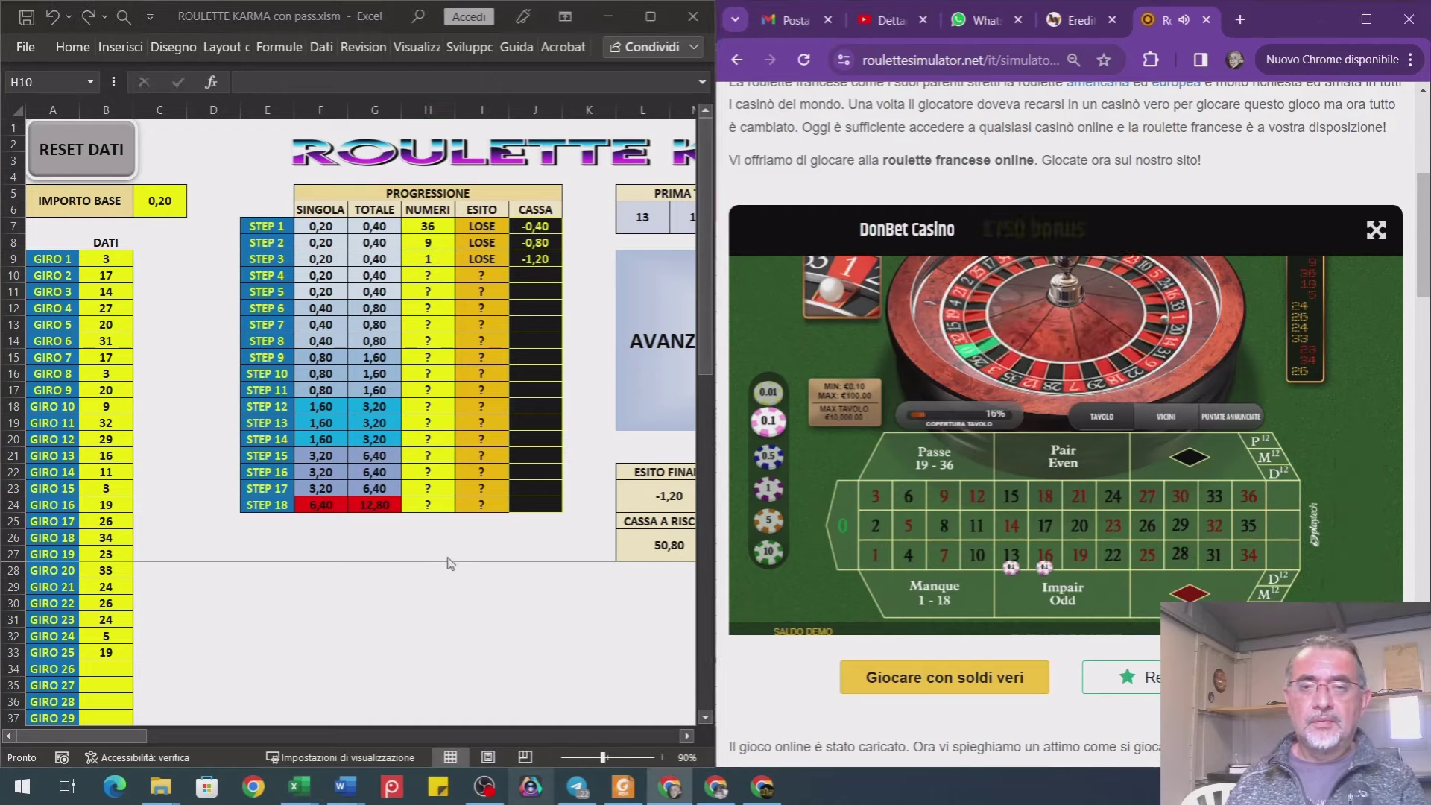
key(alt+Tab)
text(25)
key(Return)
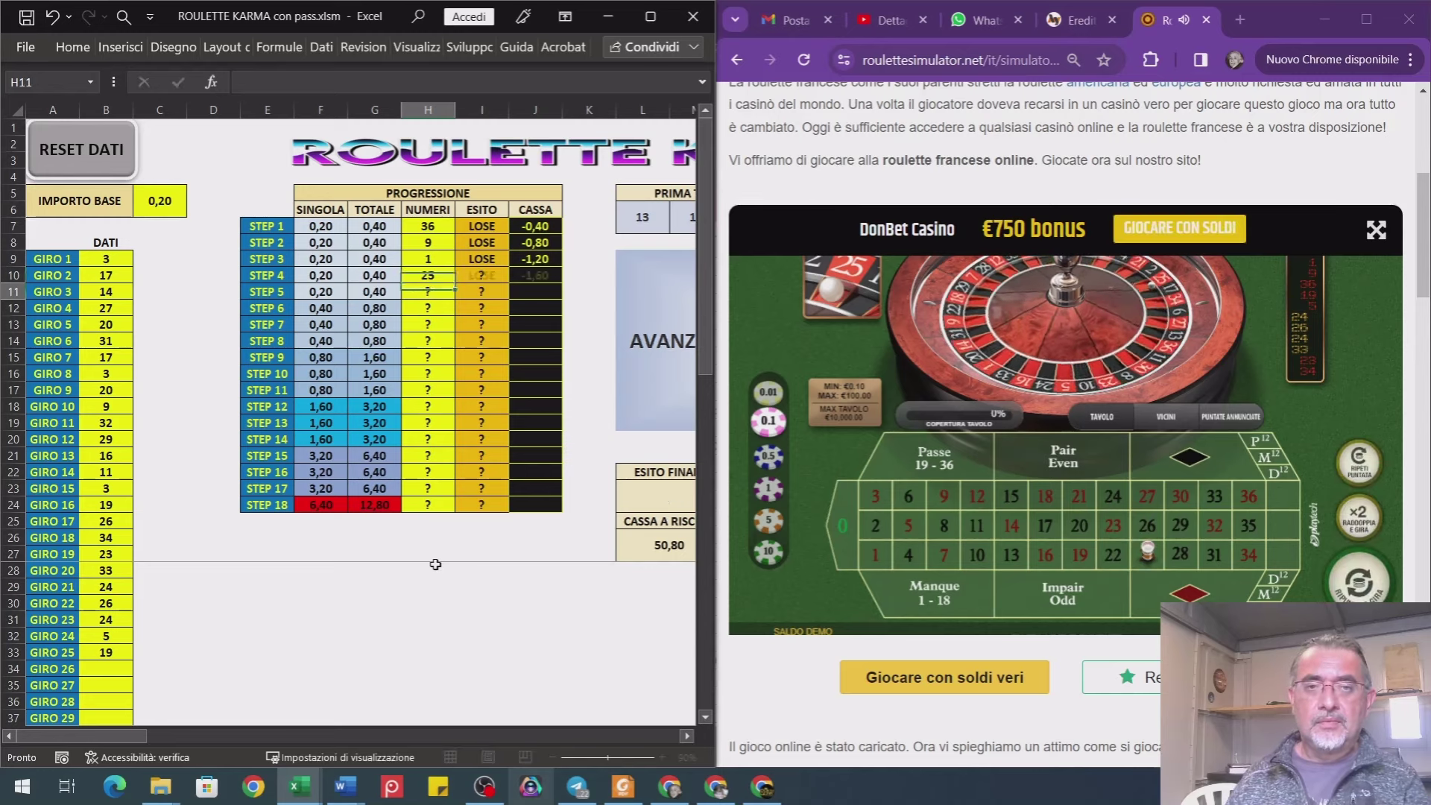
click(1363, 573)
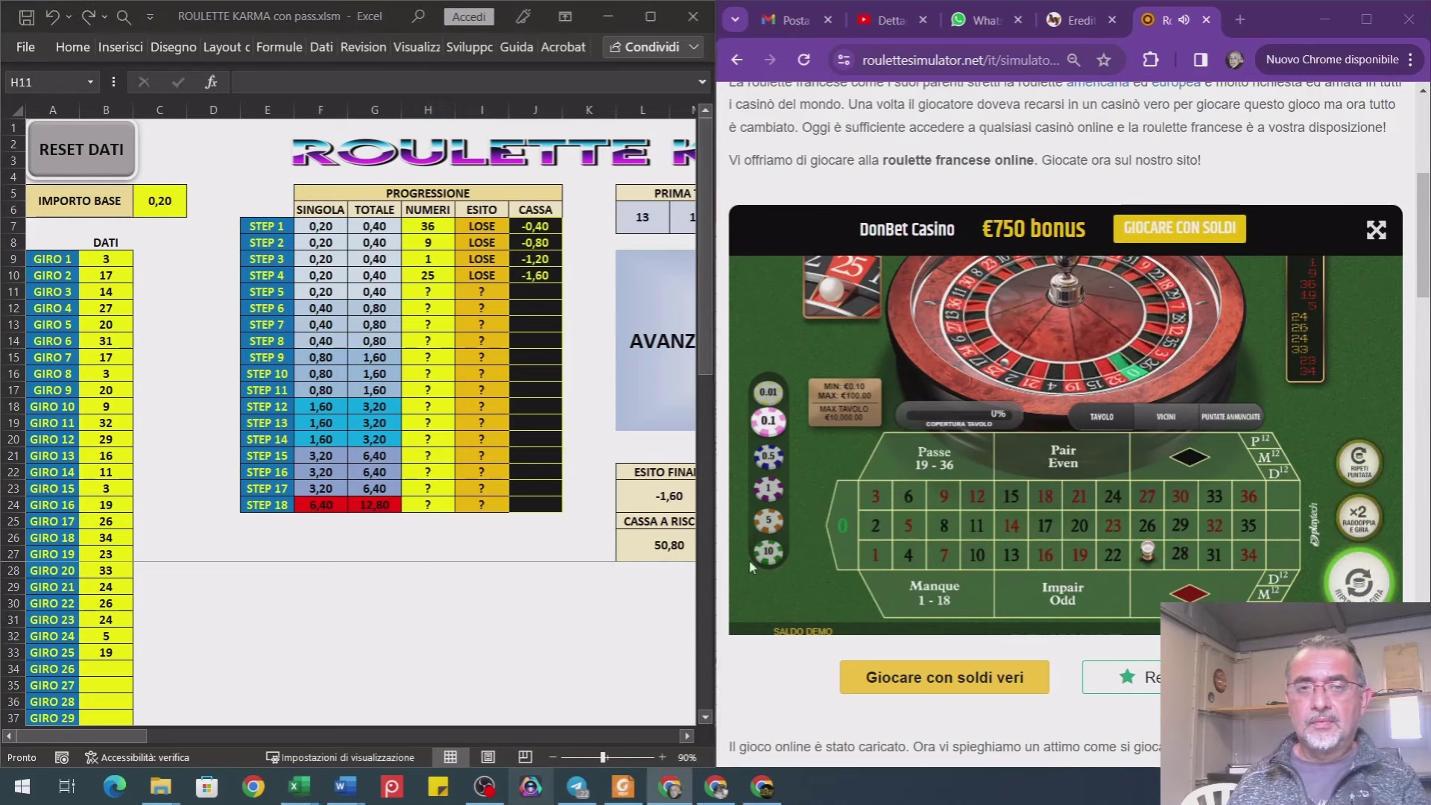
key(alt+Tab)
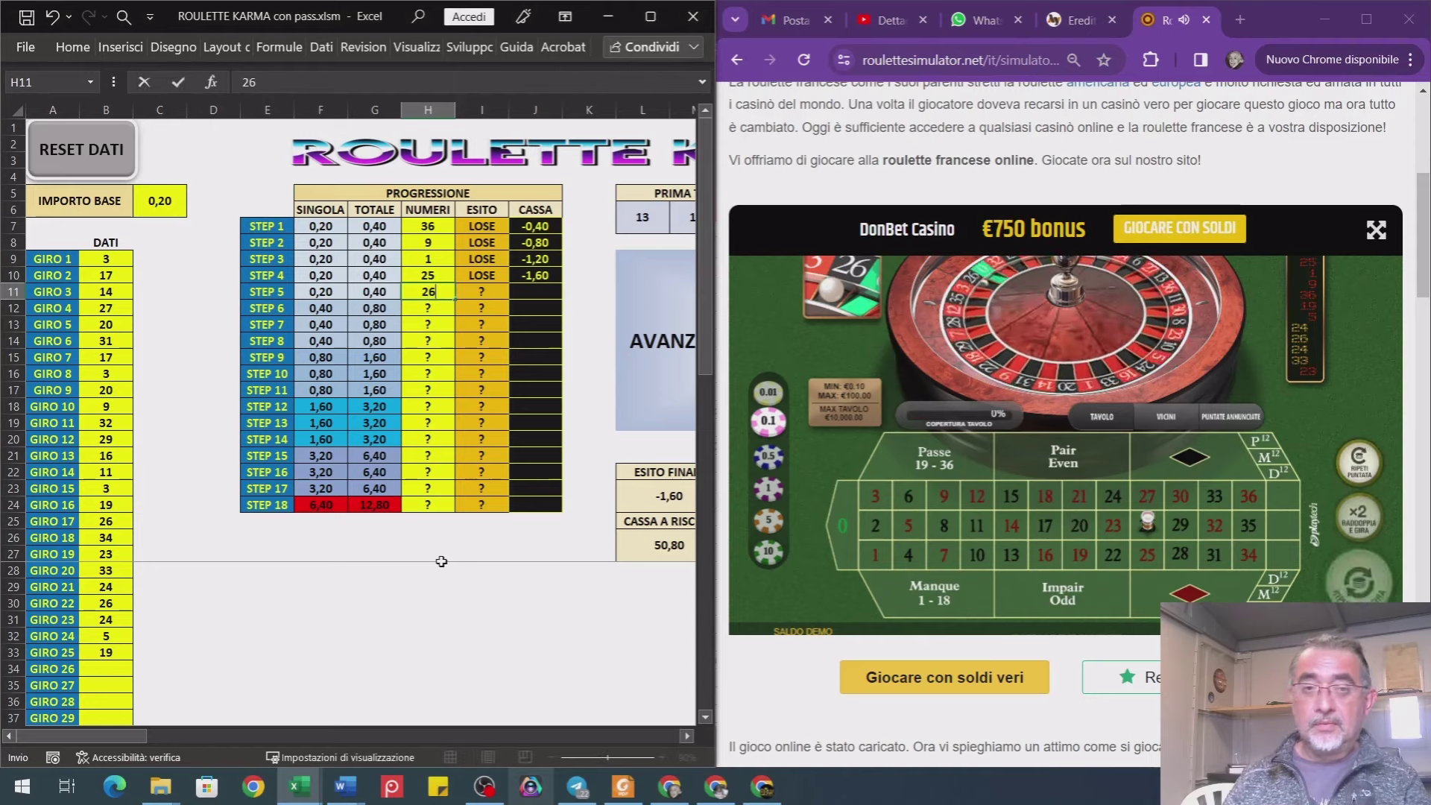
text(26)
key(Return)
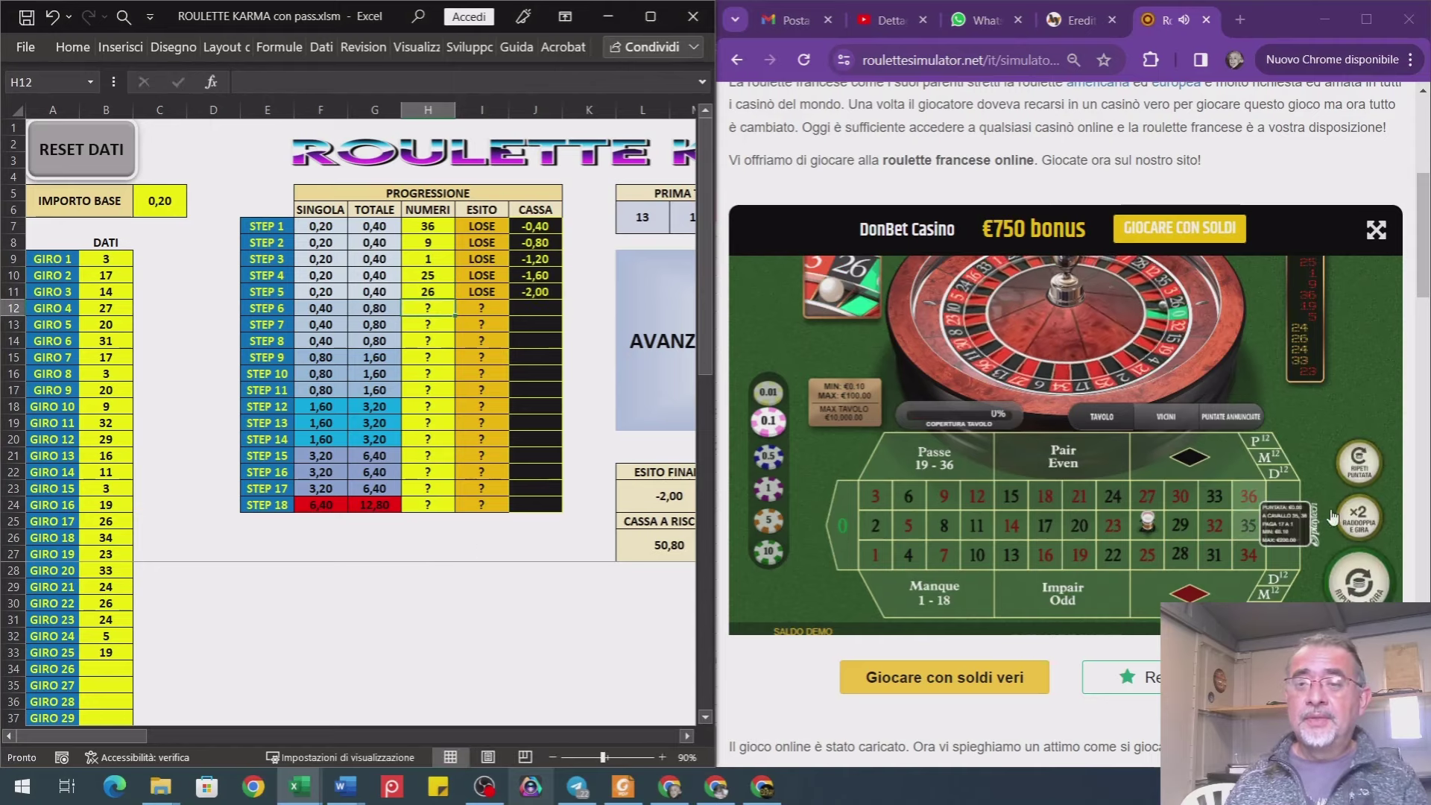
- Double the bets to 0.40 per terzina, spin, and record 27 for STEP 6
key(alt+Tab)
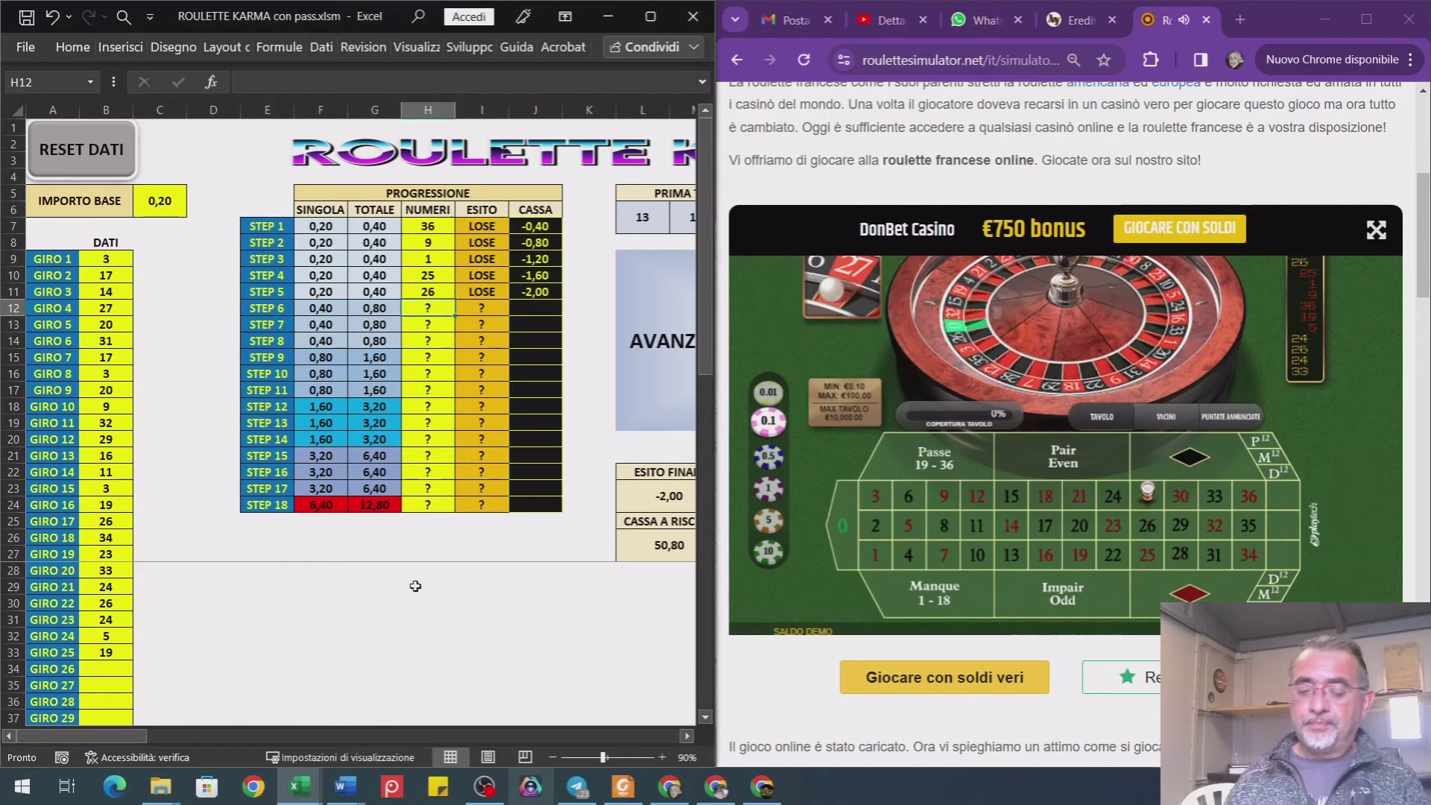
key(alt+Tab)
text(27)
key(Return)
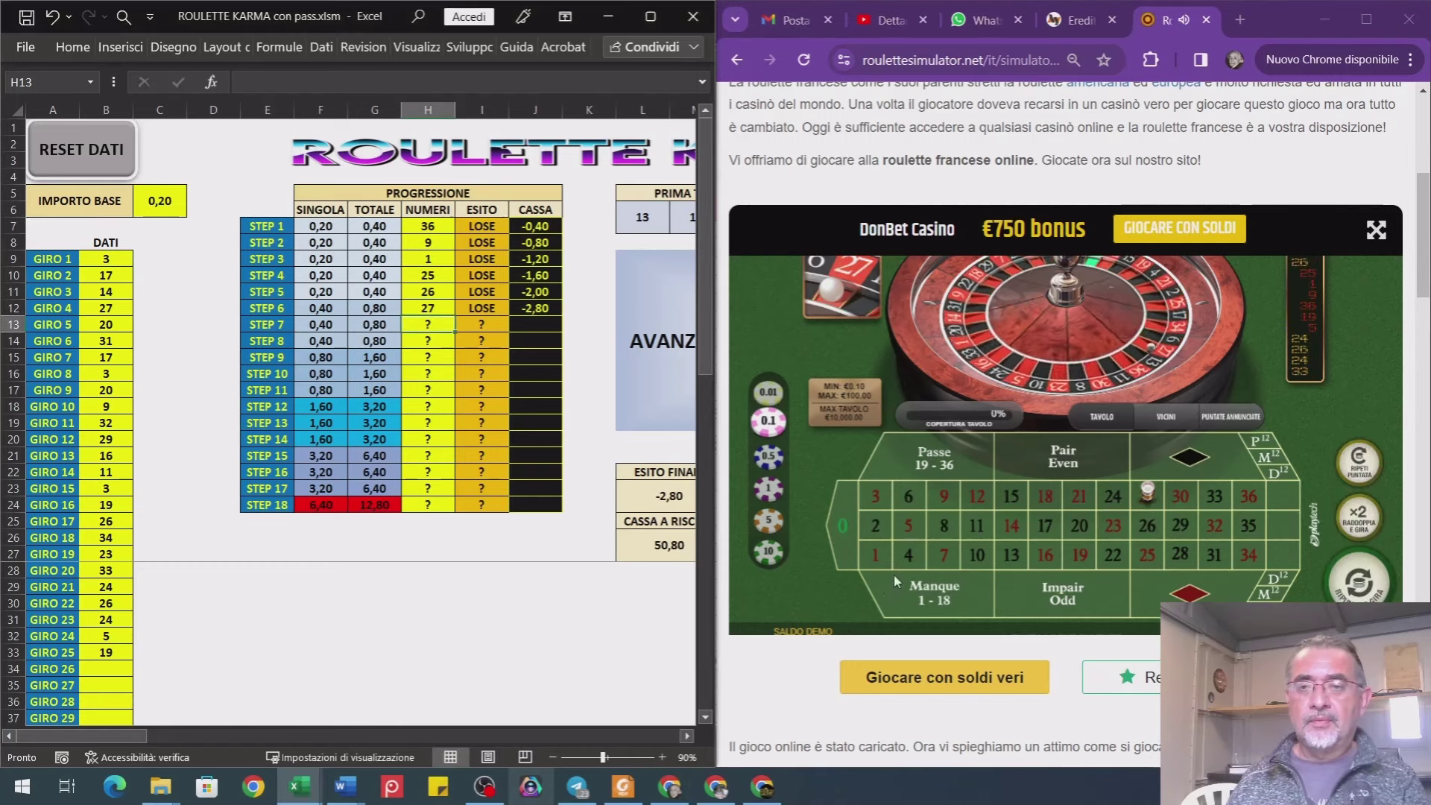
- Repeat the 0.40 terzina bets for two spins and record 25 for STEP 7 and 8 for STEP 8
key(alt+Tab)
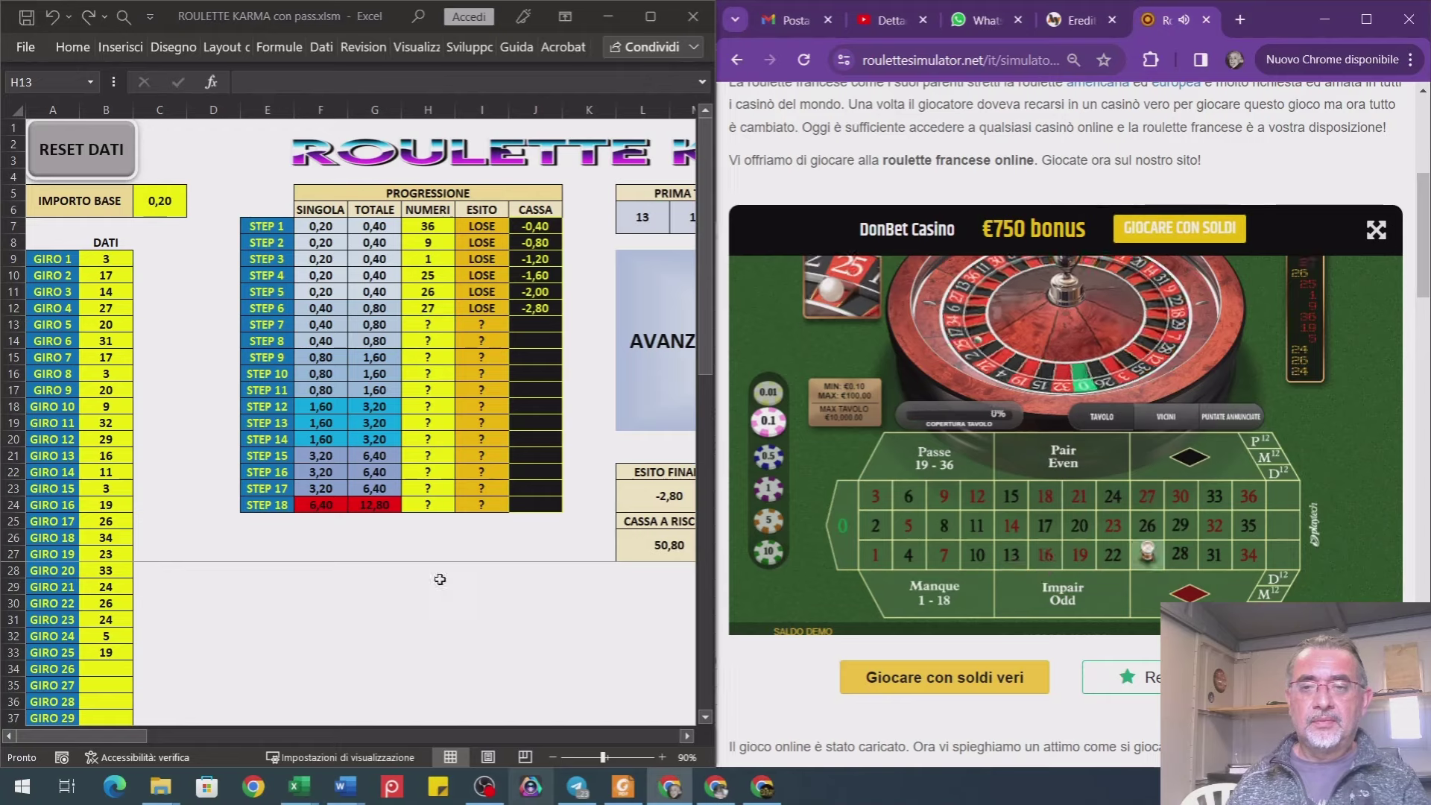
key(alt+Tab)
text(25)
key(Return)
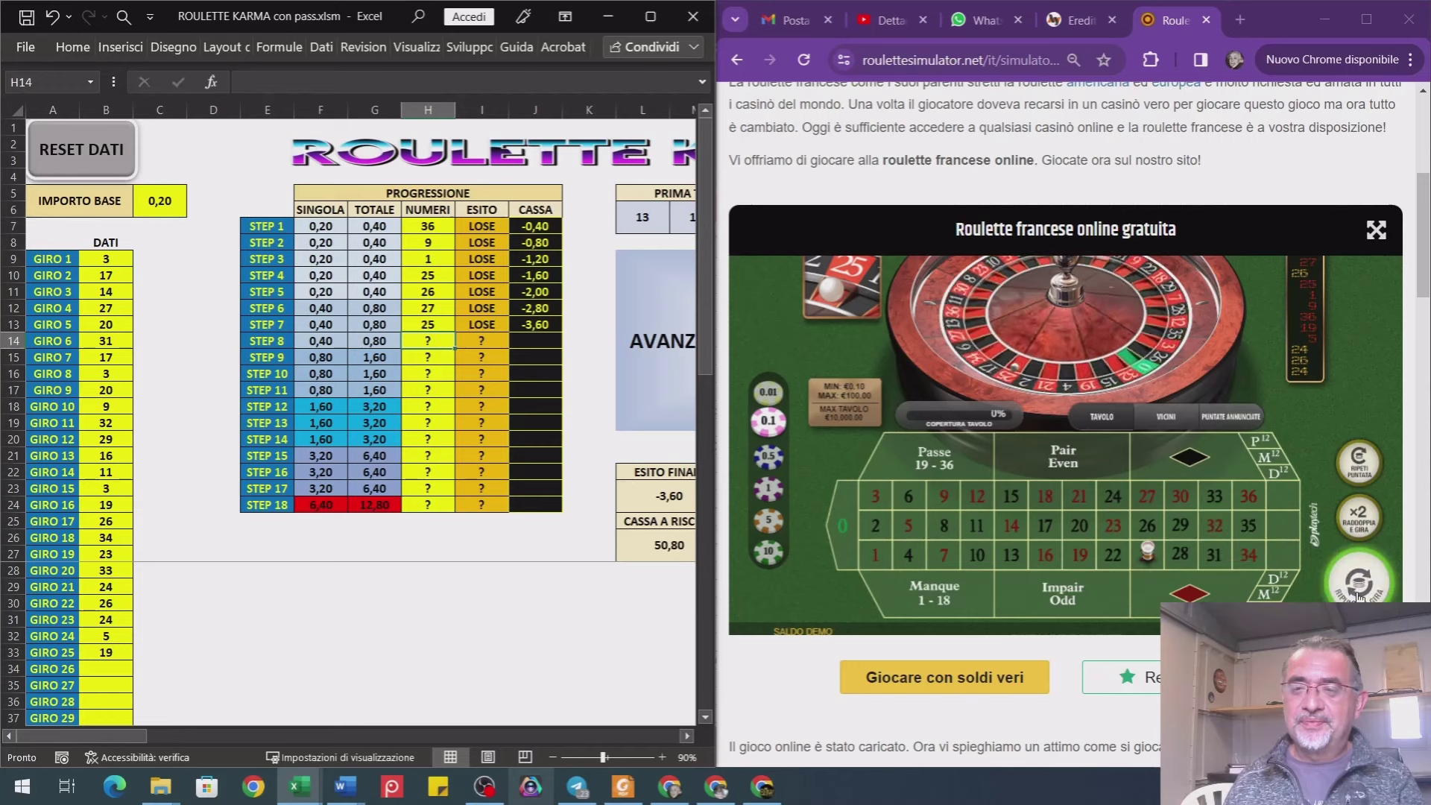
click(775, 602)
click(413, 586)
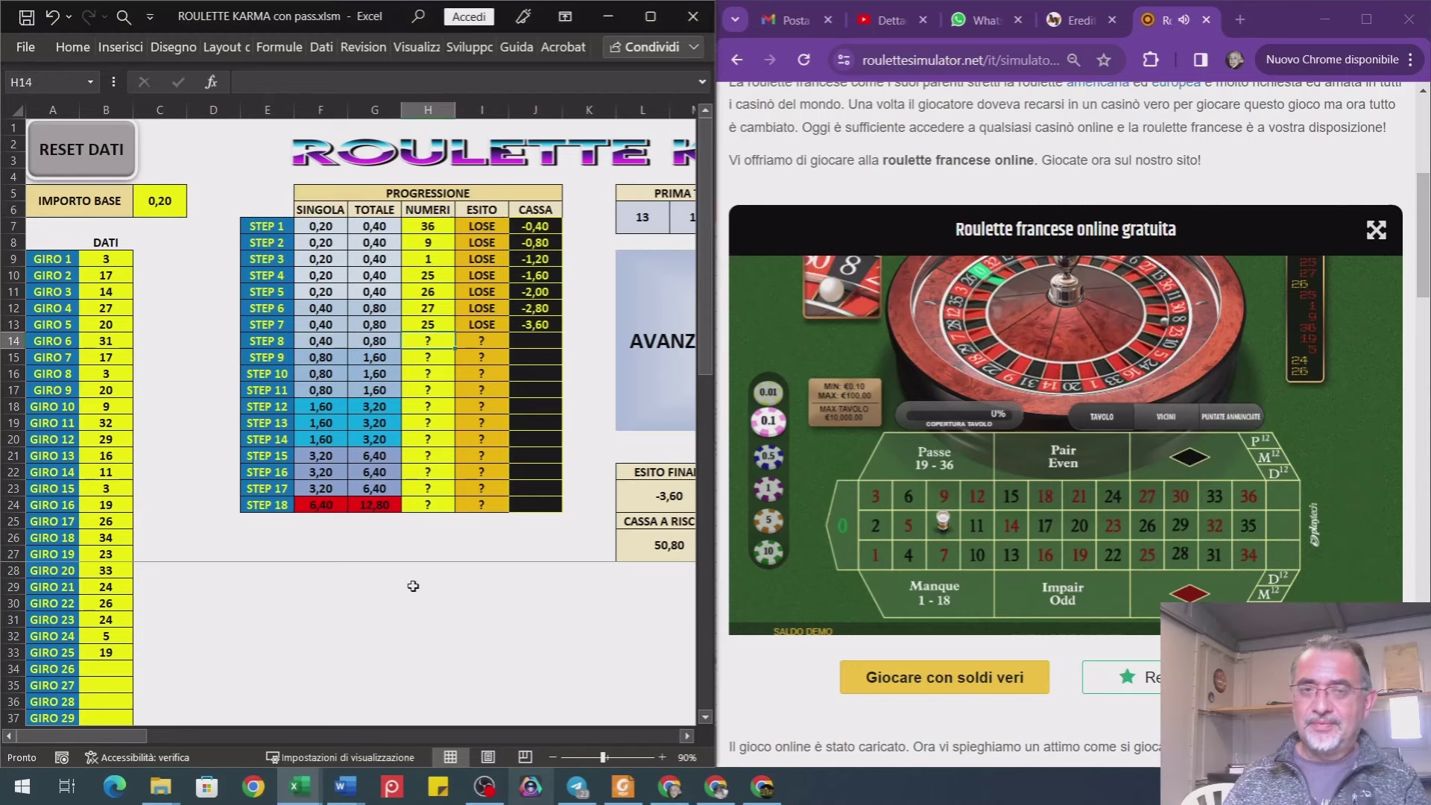
text(8)
key(Return)
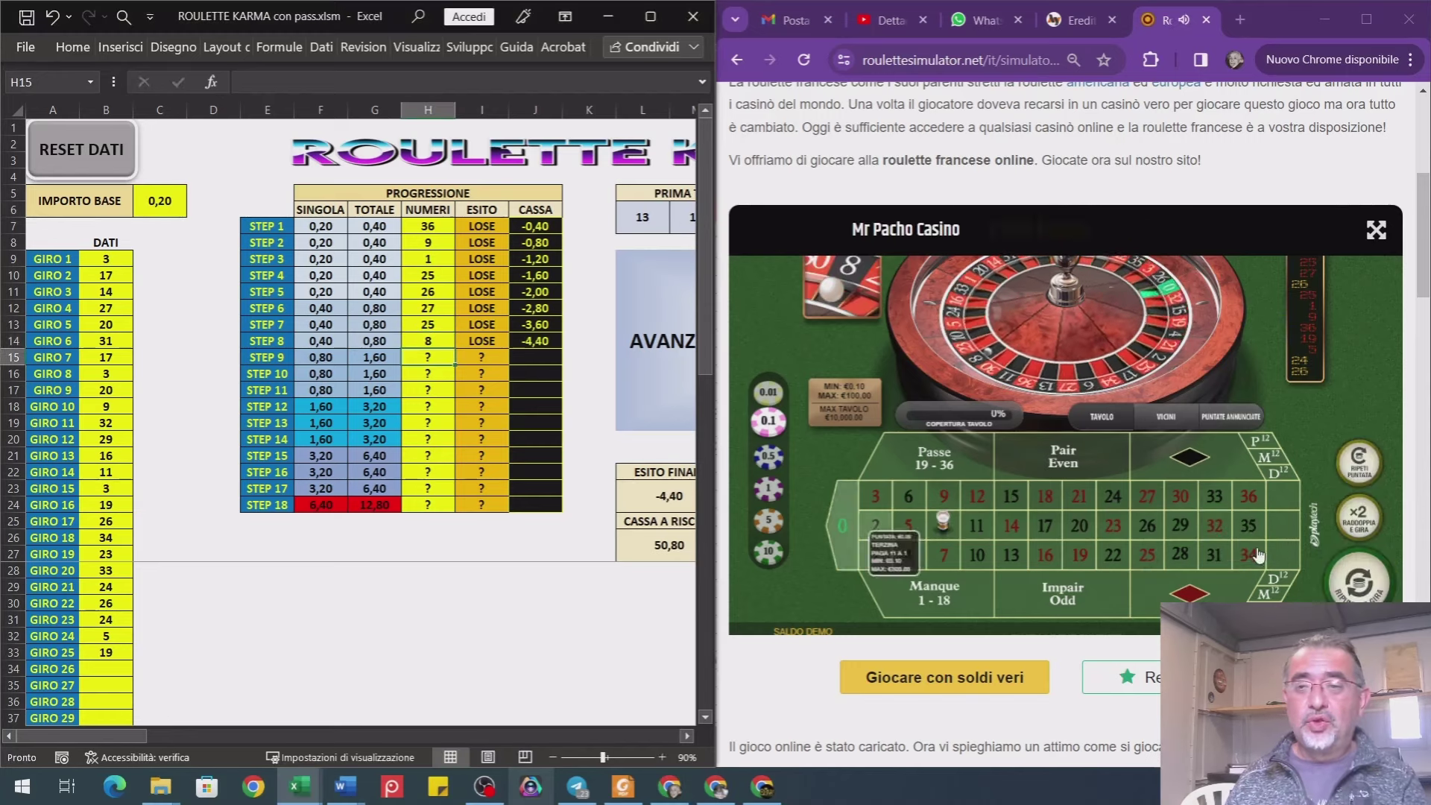
- Spin with 0.80 on each terzina and record 1 for STEP 9 in the progression
click(1258, 555)
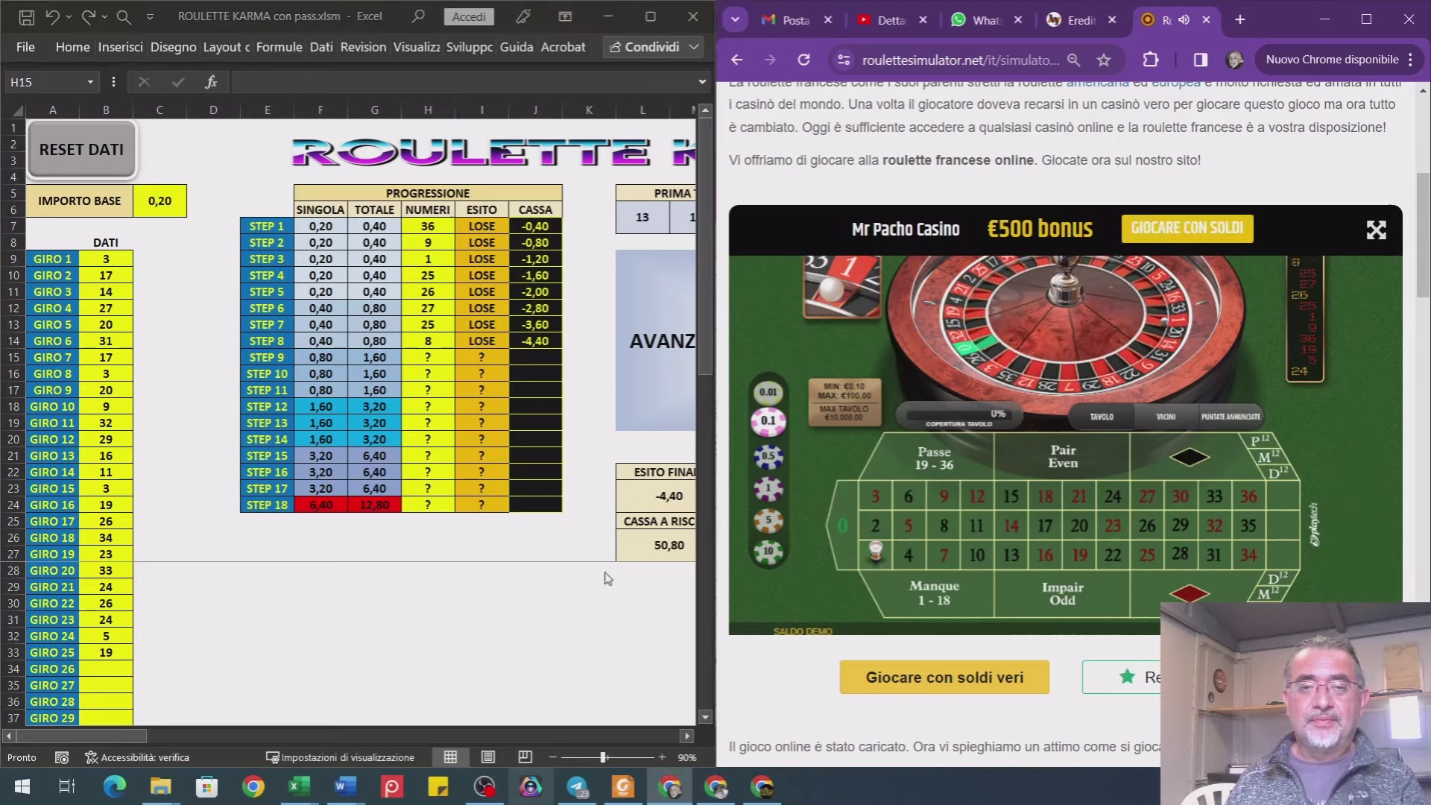
click(549, 577)
text(1)
key(Return)
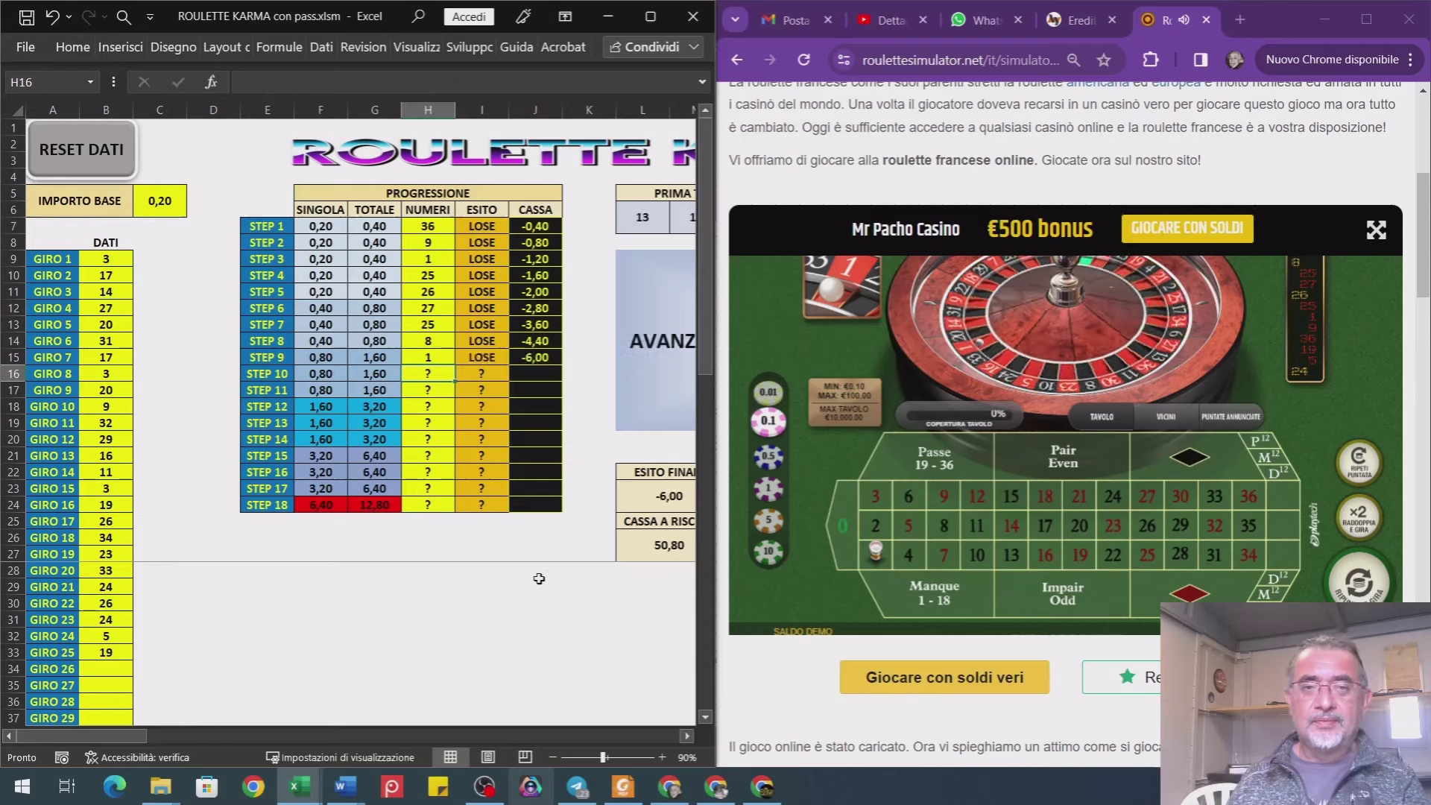
- Repeat the 0.80 bets for two spins and record 21 for STEP 10 and 29 for STEP 11
click(1361, 580)
click(572, 594)
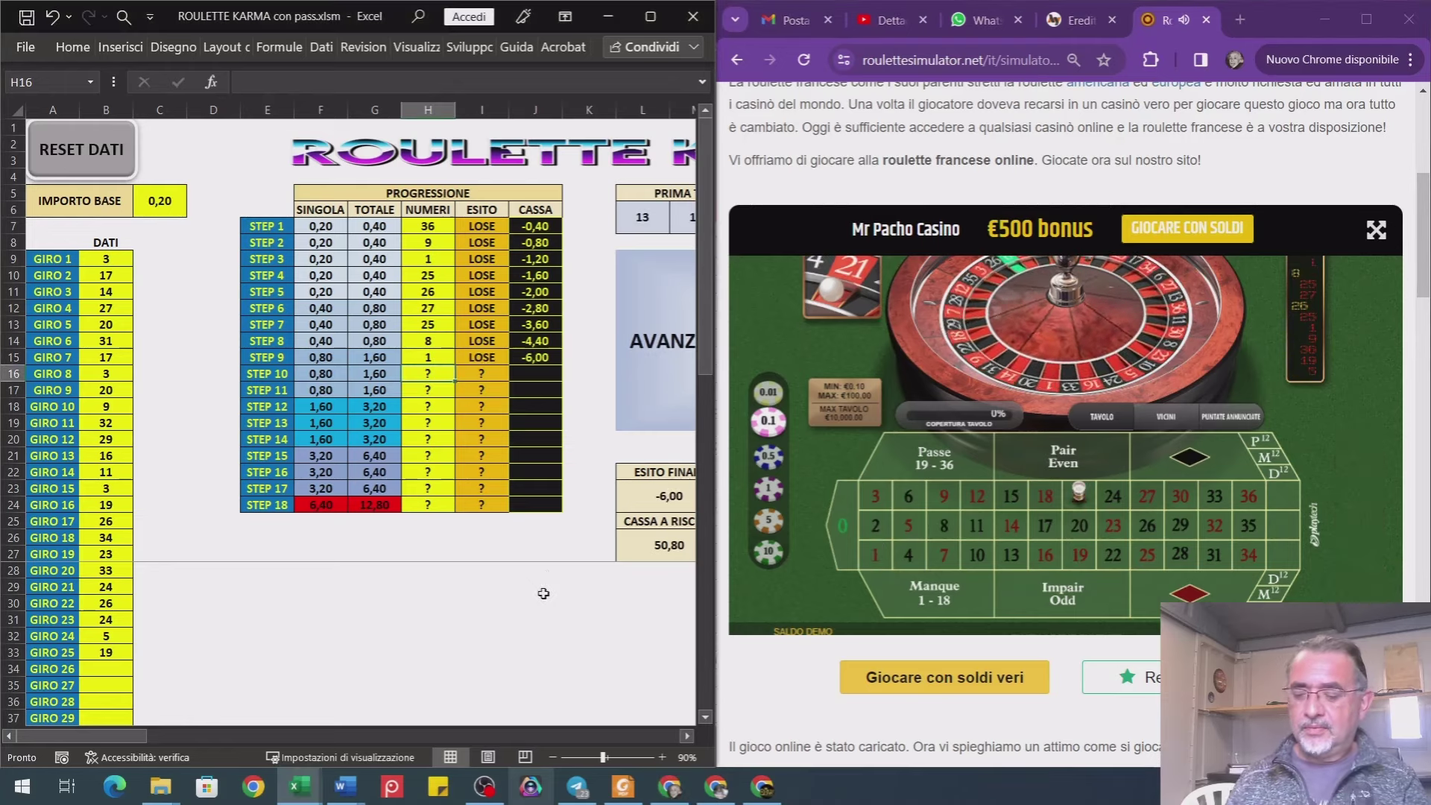
text(21)
key(Return)
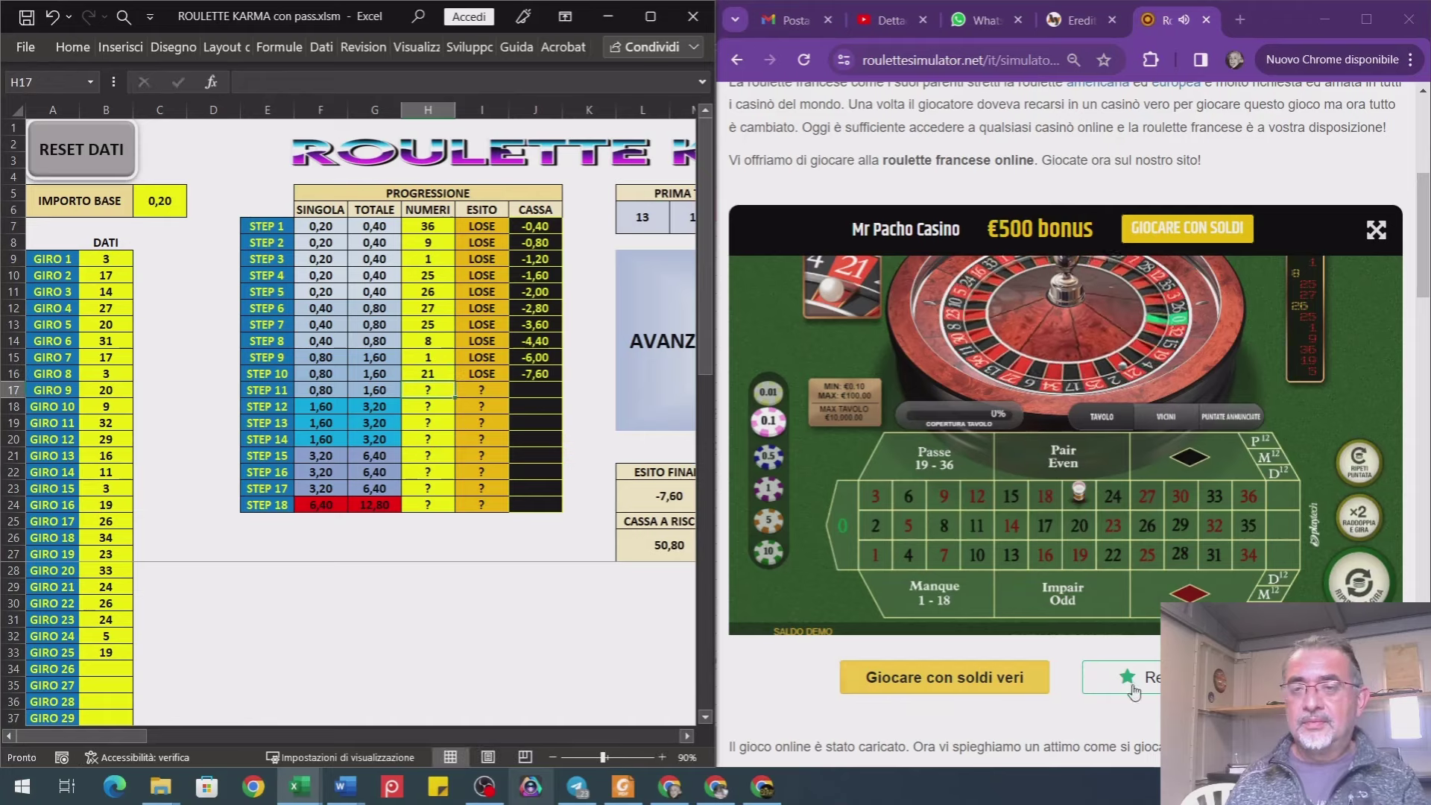
click(1358, 580)
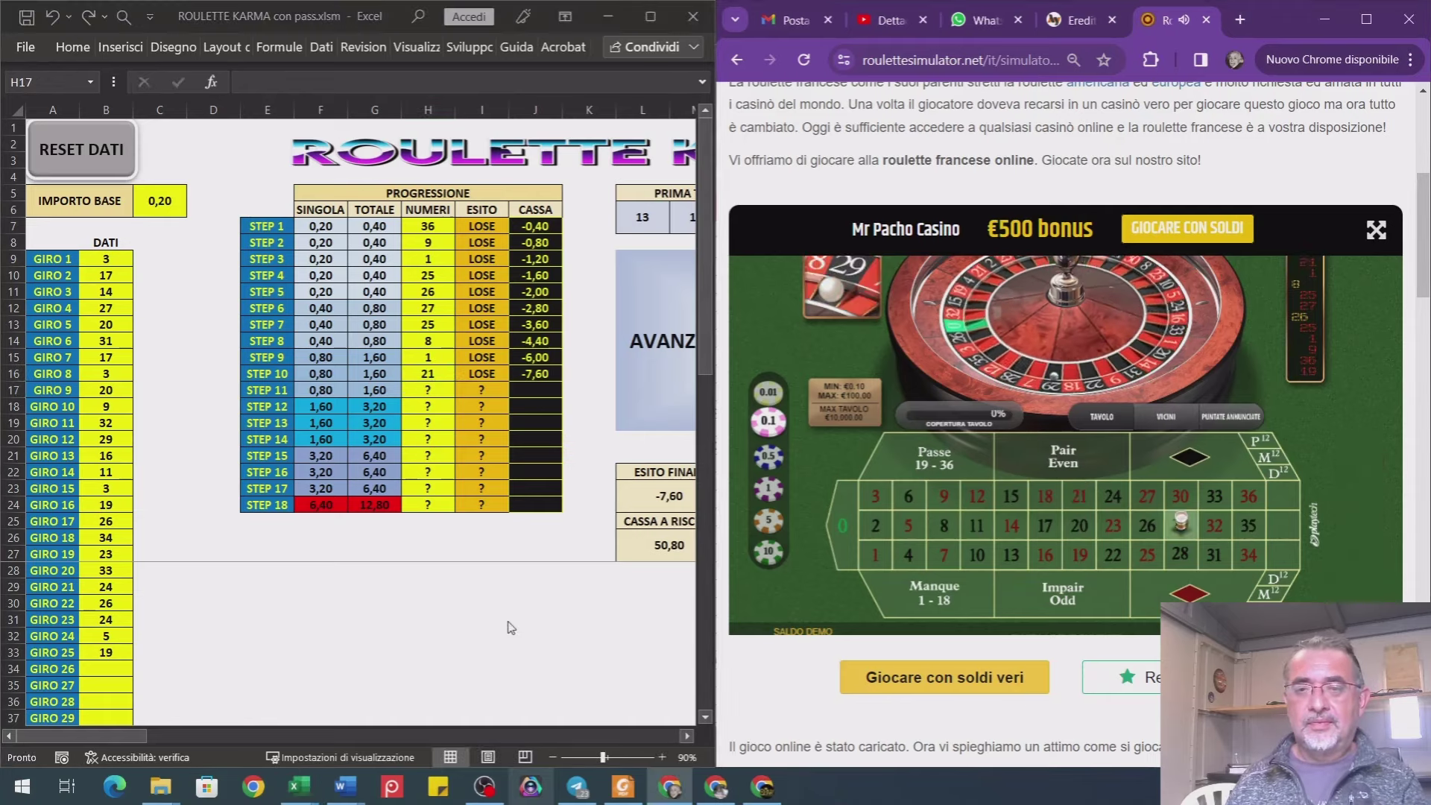
click(462, 638)
text(29)
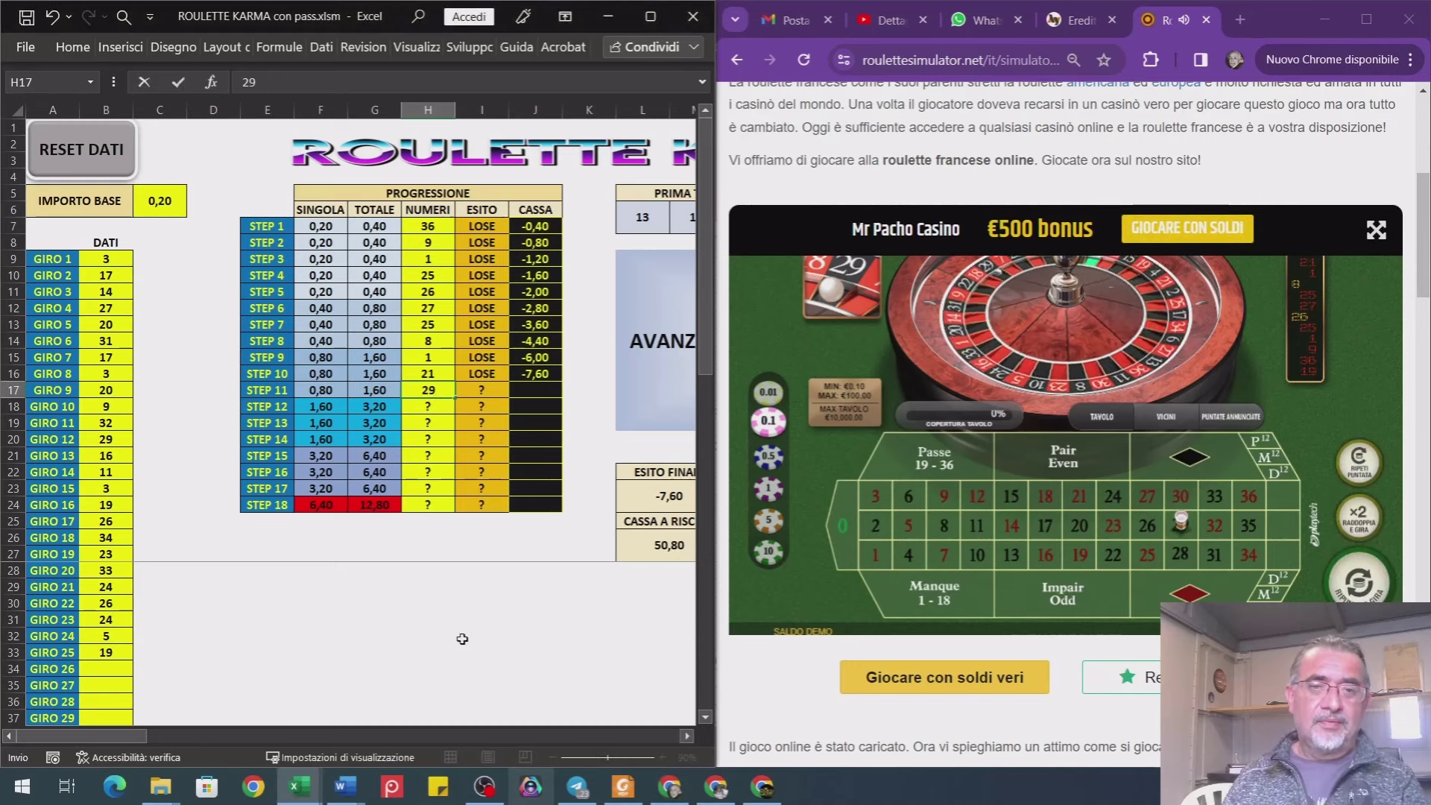
key(Return)
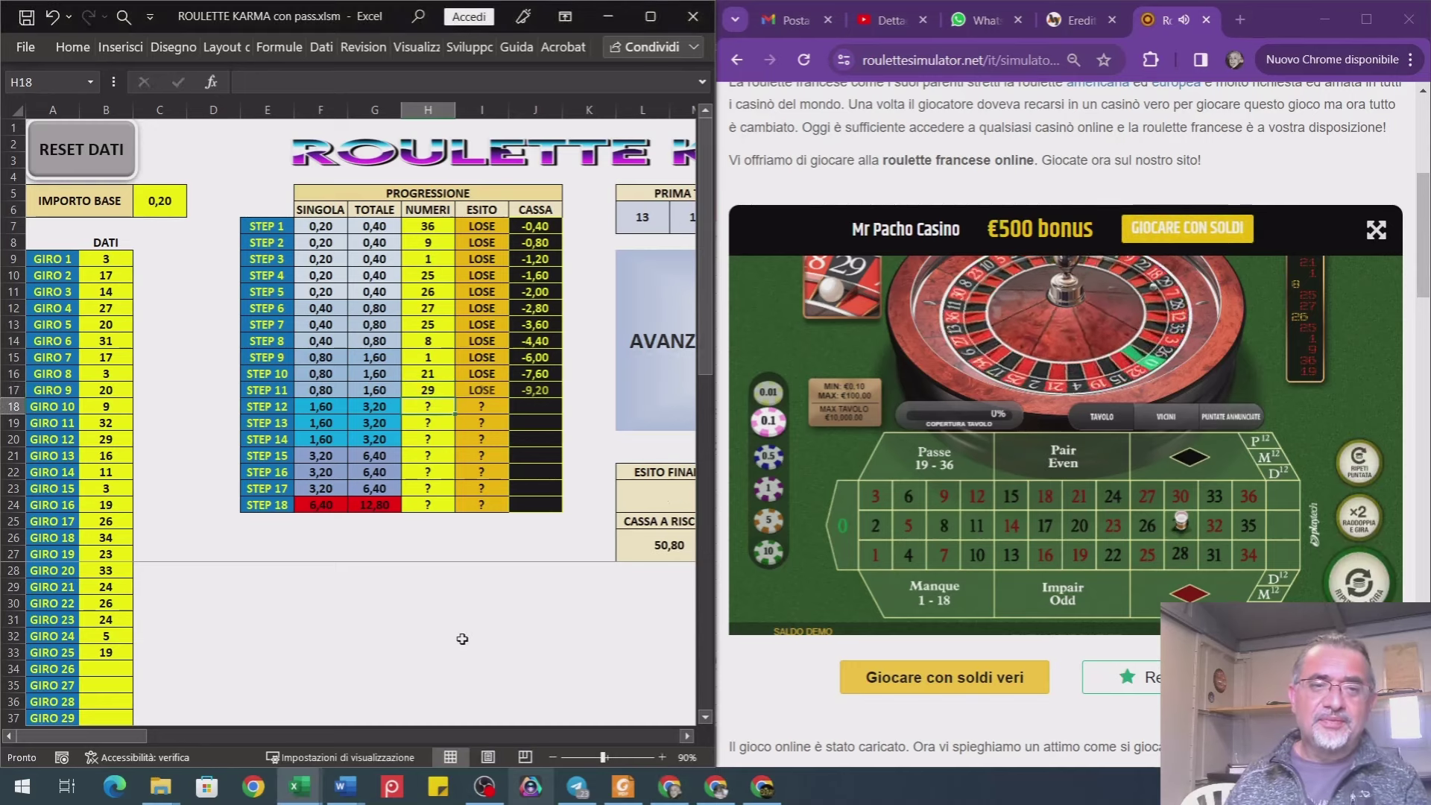
- Double the bets to 1.60 per terzina, spin twice, and record 21 for STEP 12 and 34 for STEP 13
click(1364, 521)
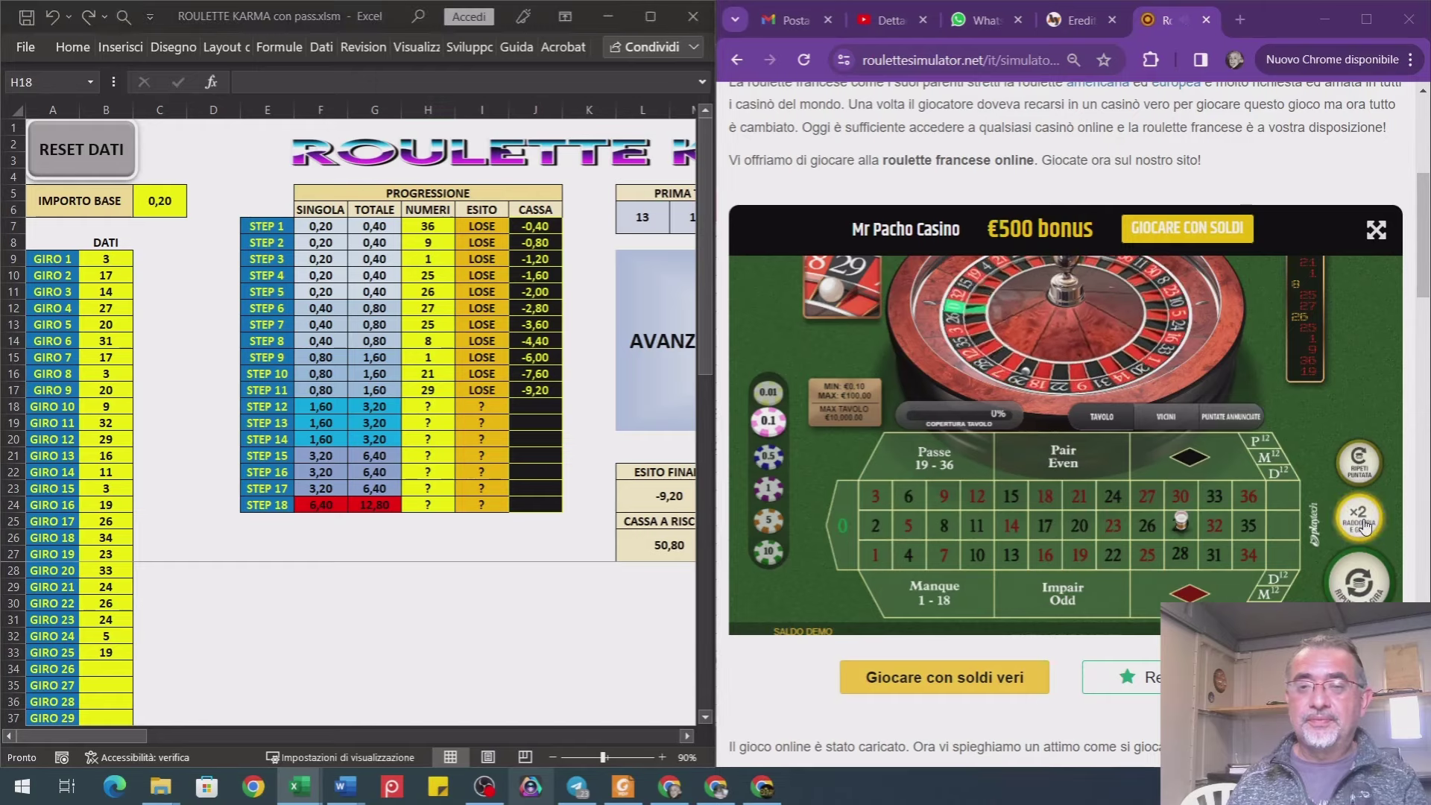
text(21)
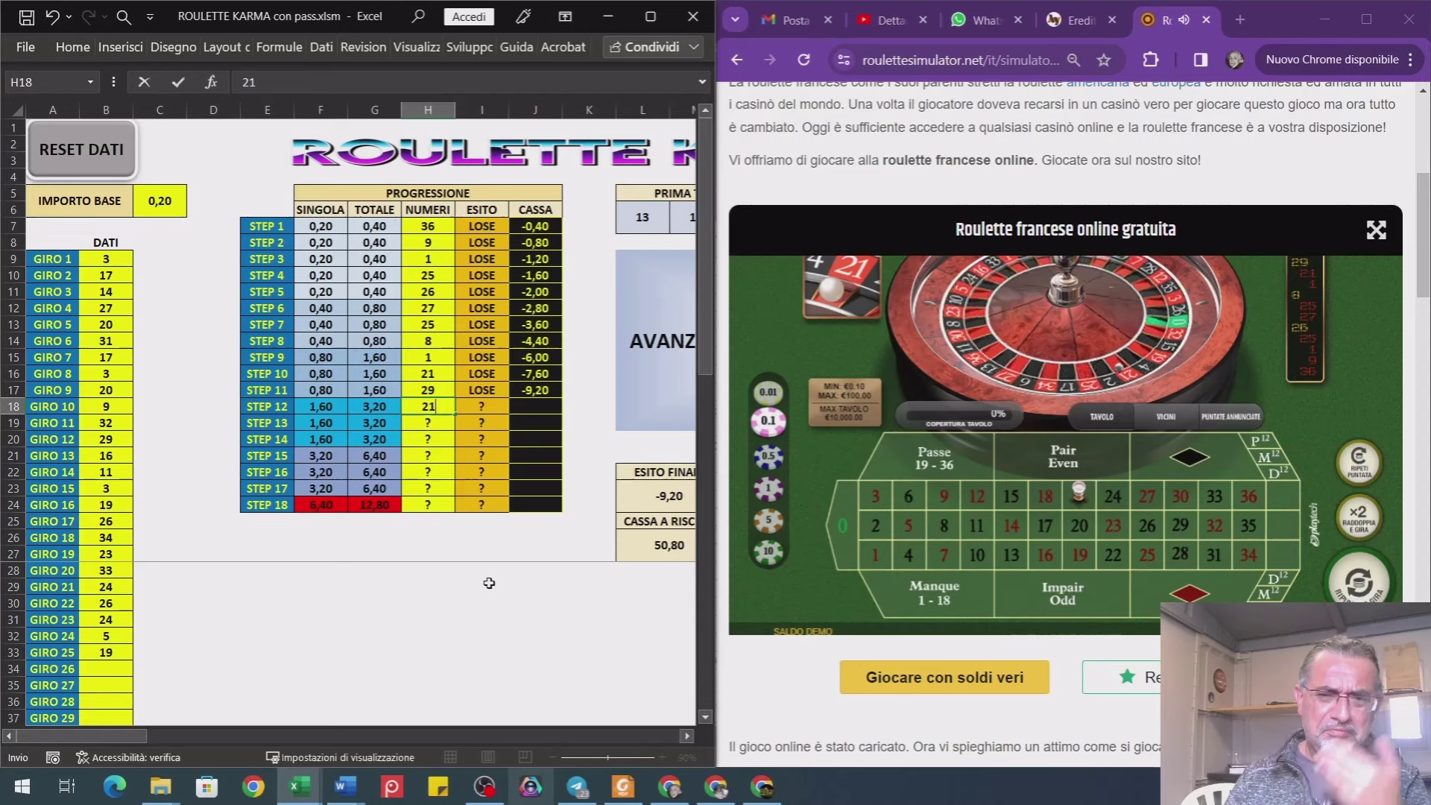
key(Return)
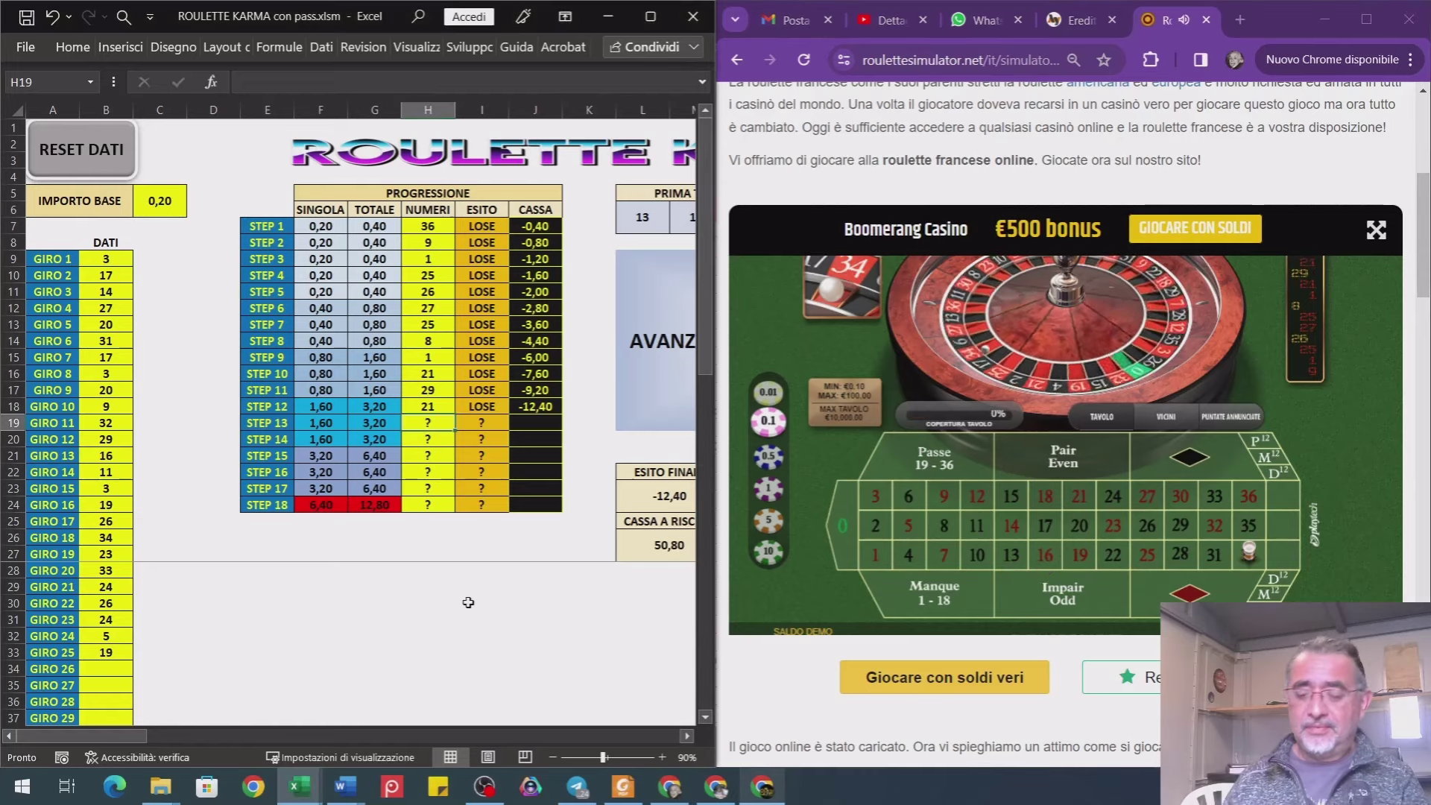
text(34)
key(Return)
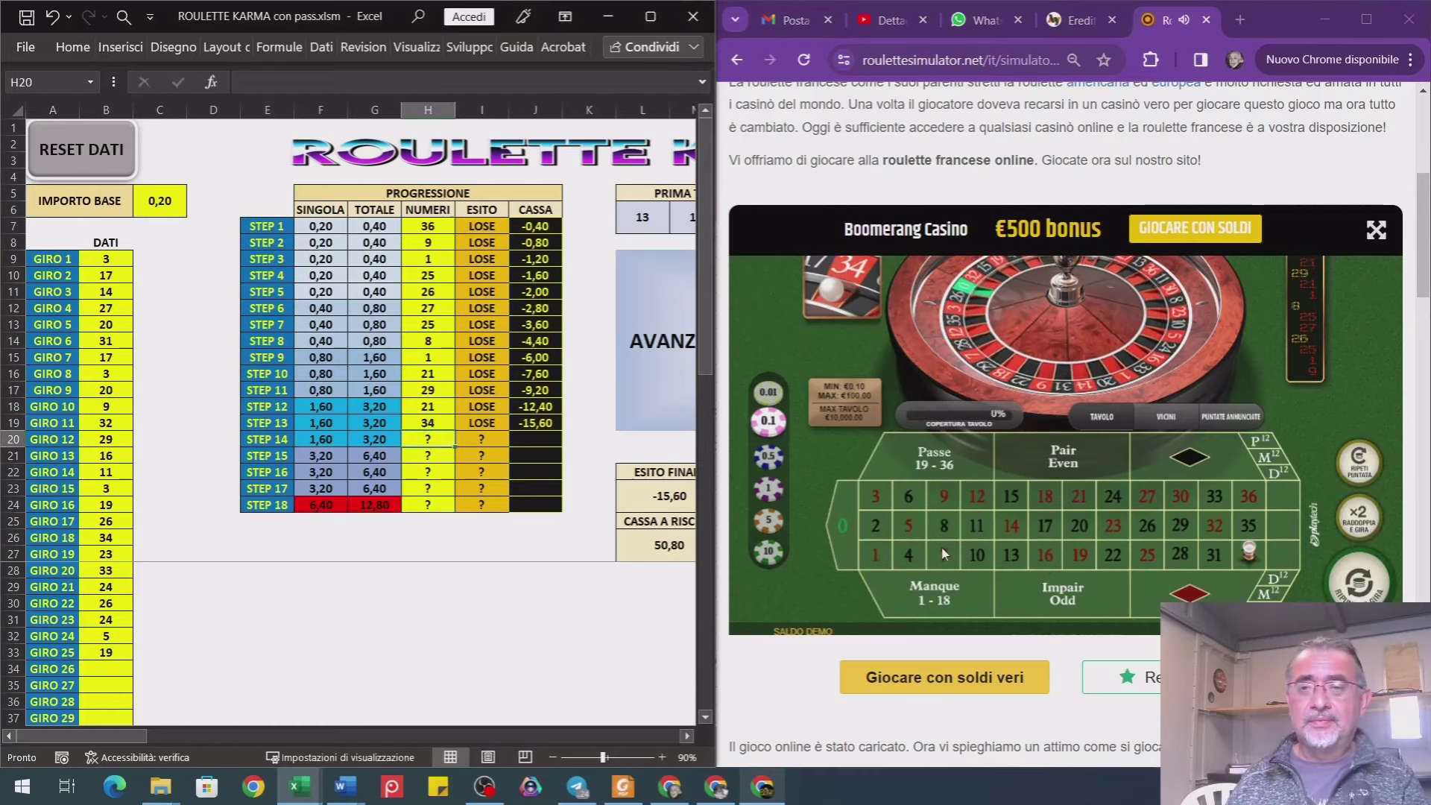
- Spin again with the same 1.60 bets and record 13 for STEP 14
click(1358, 582)
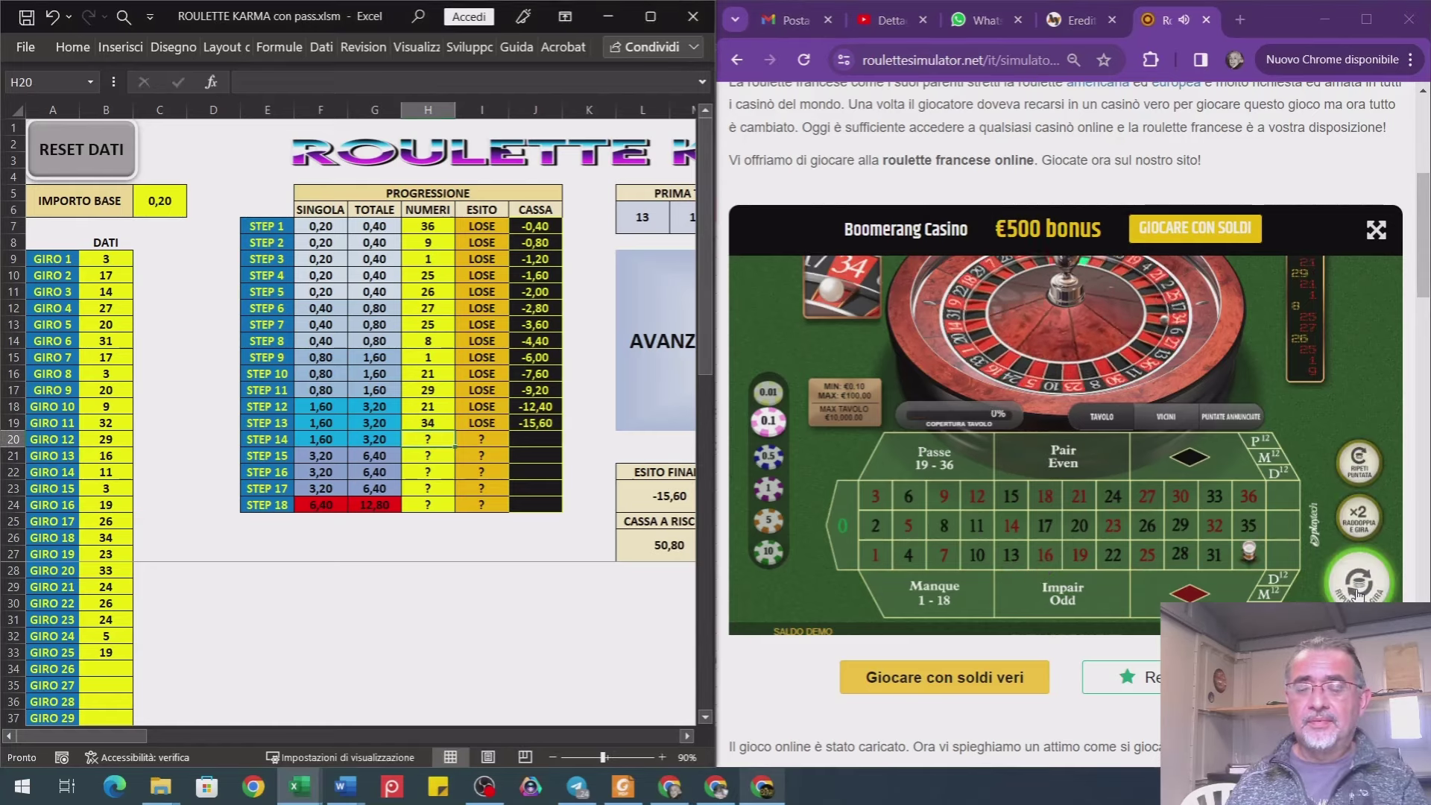
click(447, 589)
text(13)
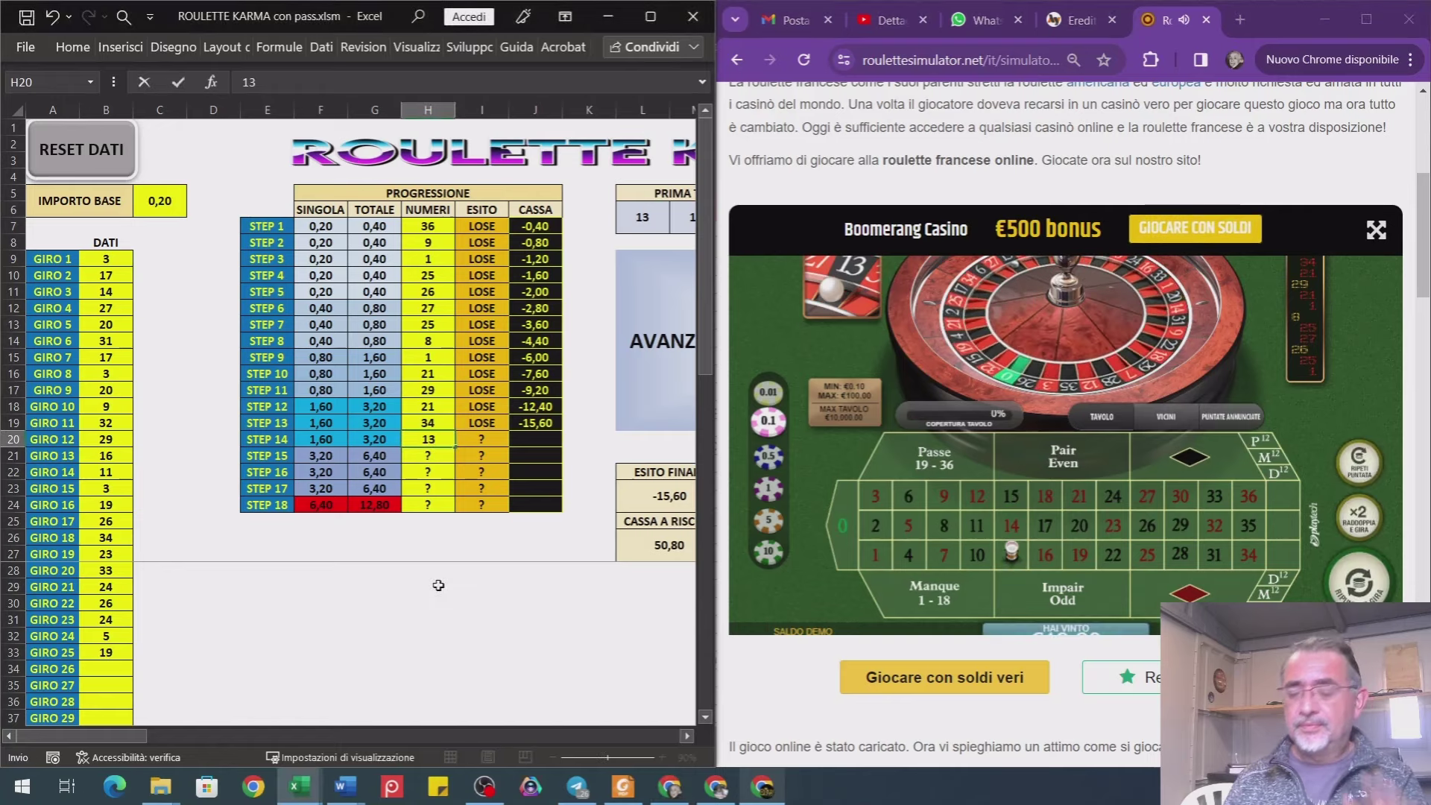
key(Return)
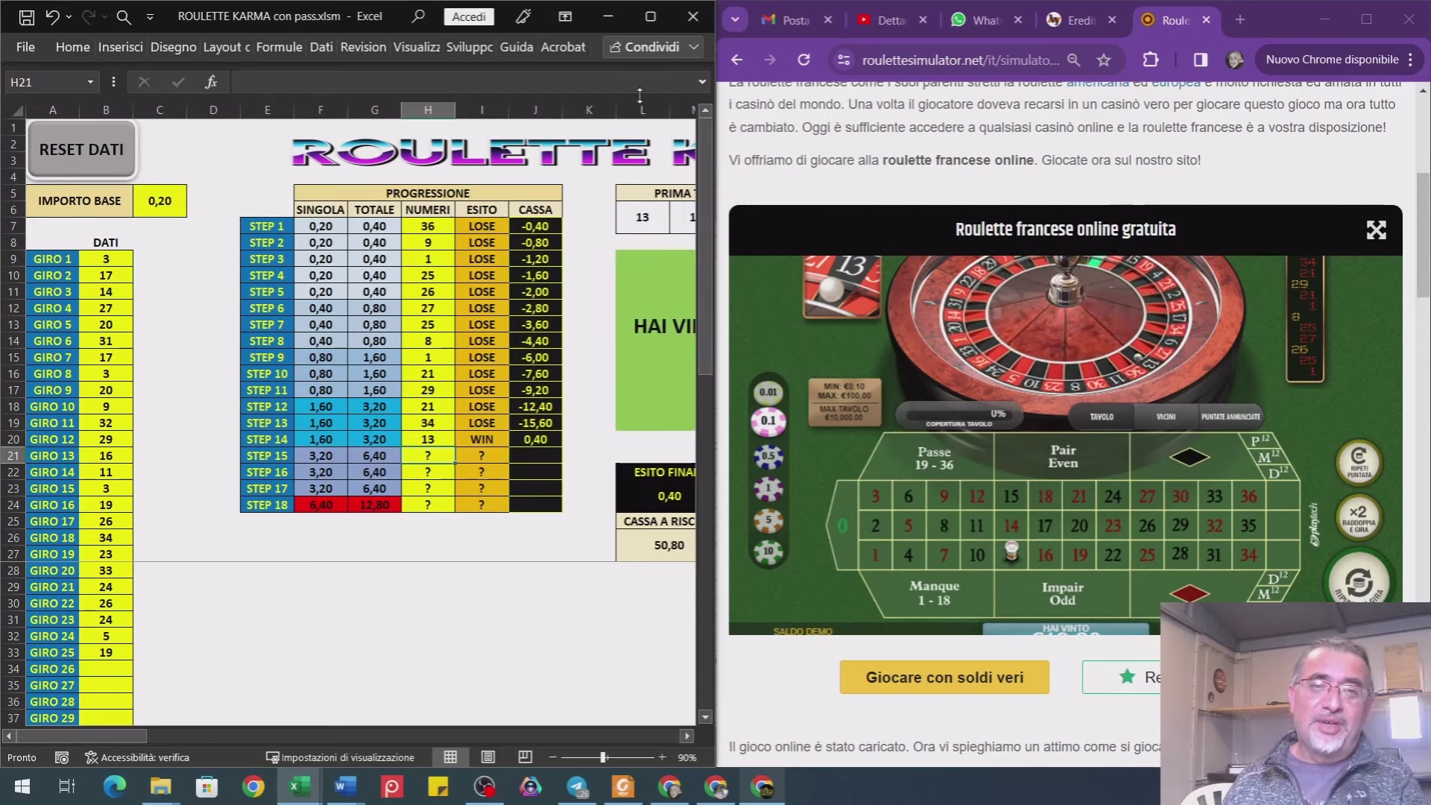
- Run the total reset to log the win in the history, and ready the GIRO 1 cell with the workbook beside the roulette
click(651, 16)
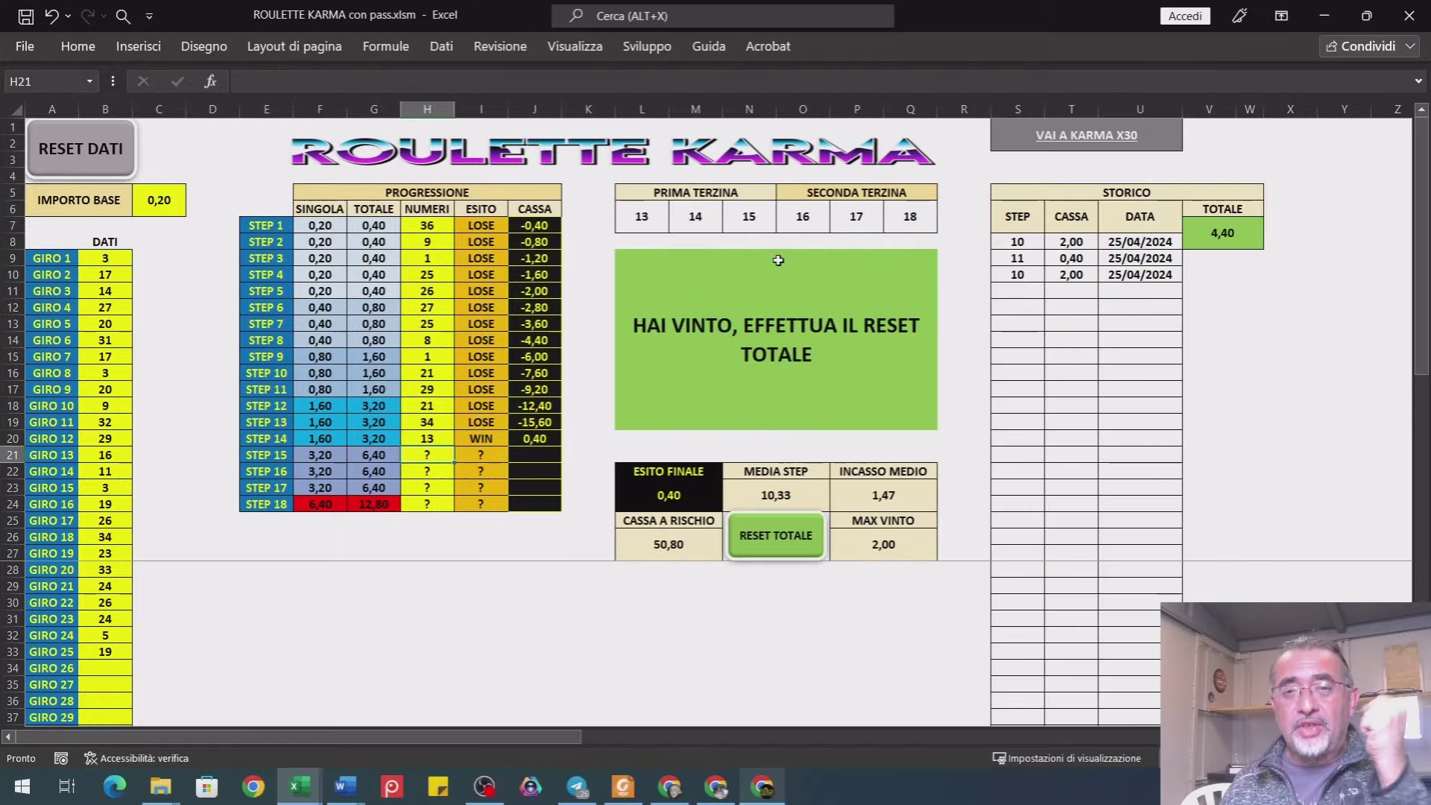
click(772, 527)
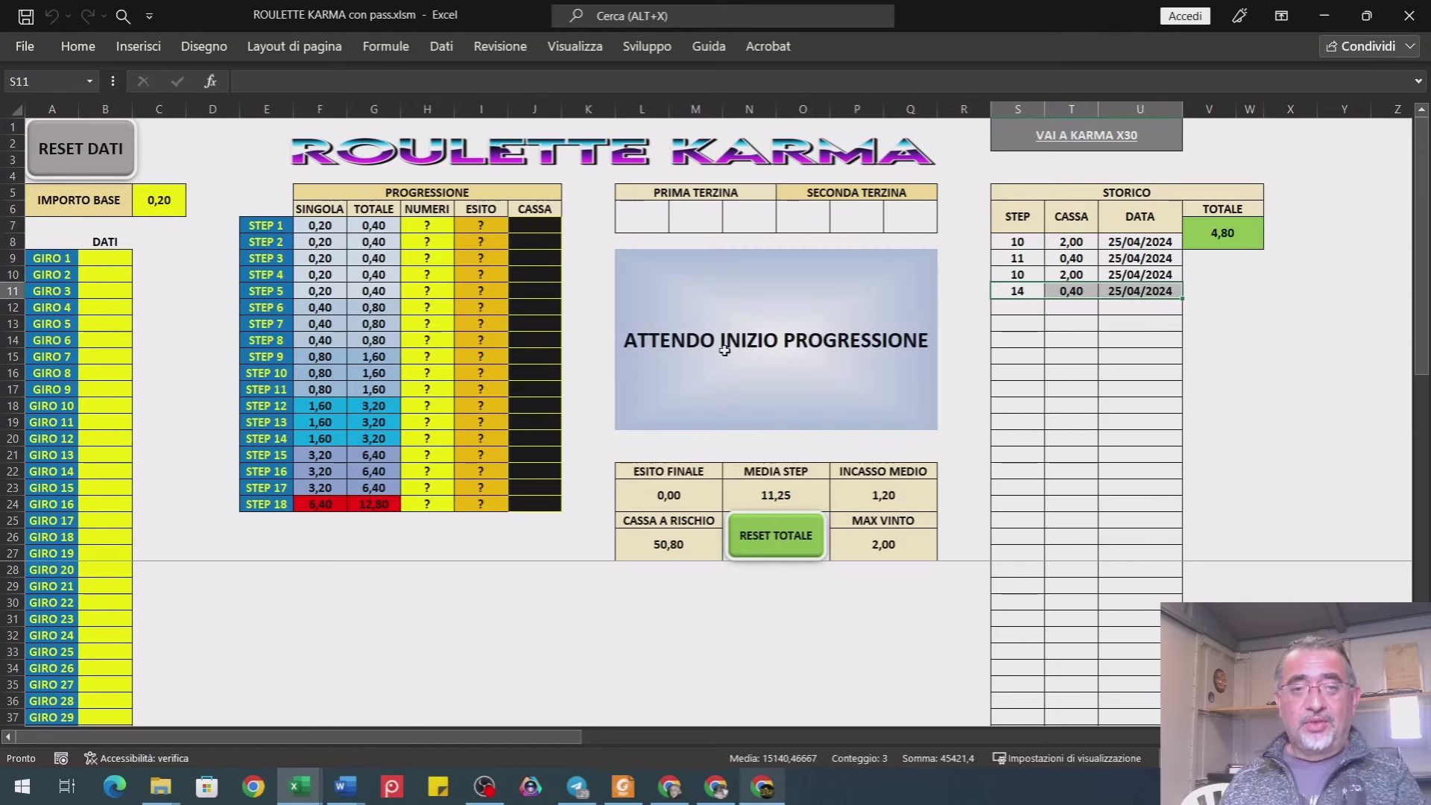
click(121, 258)
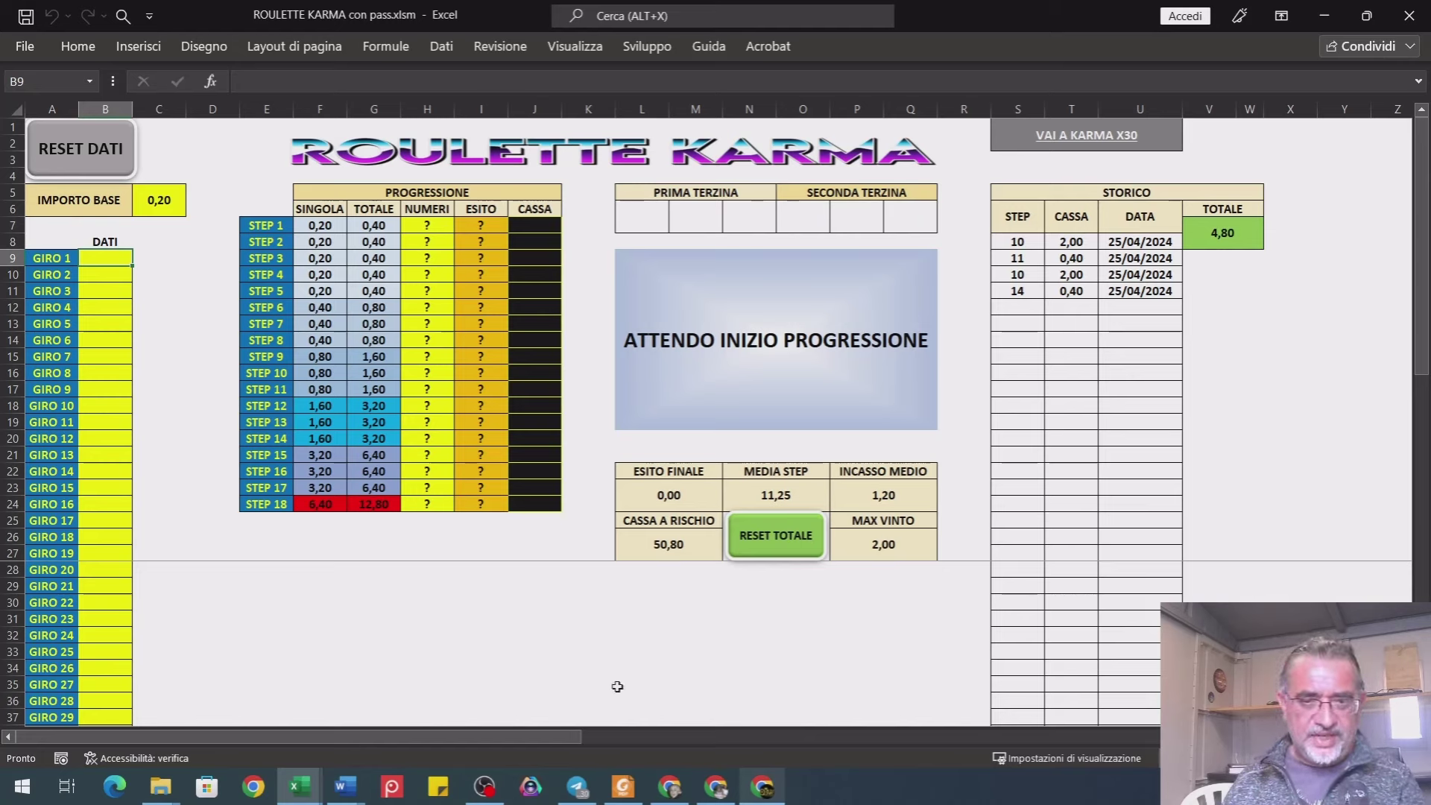
key(super+Left)
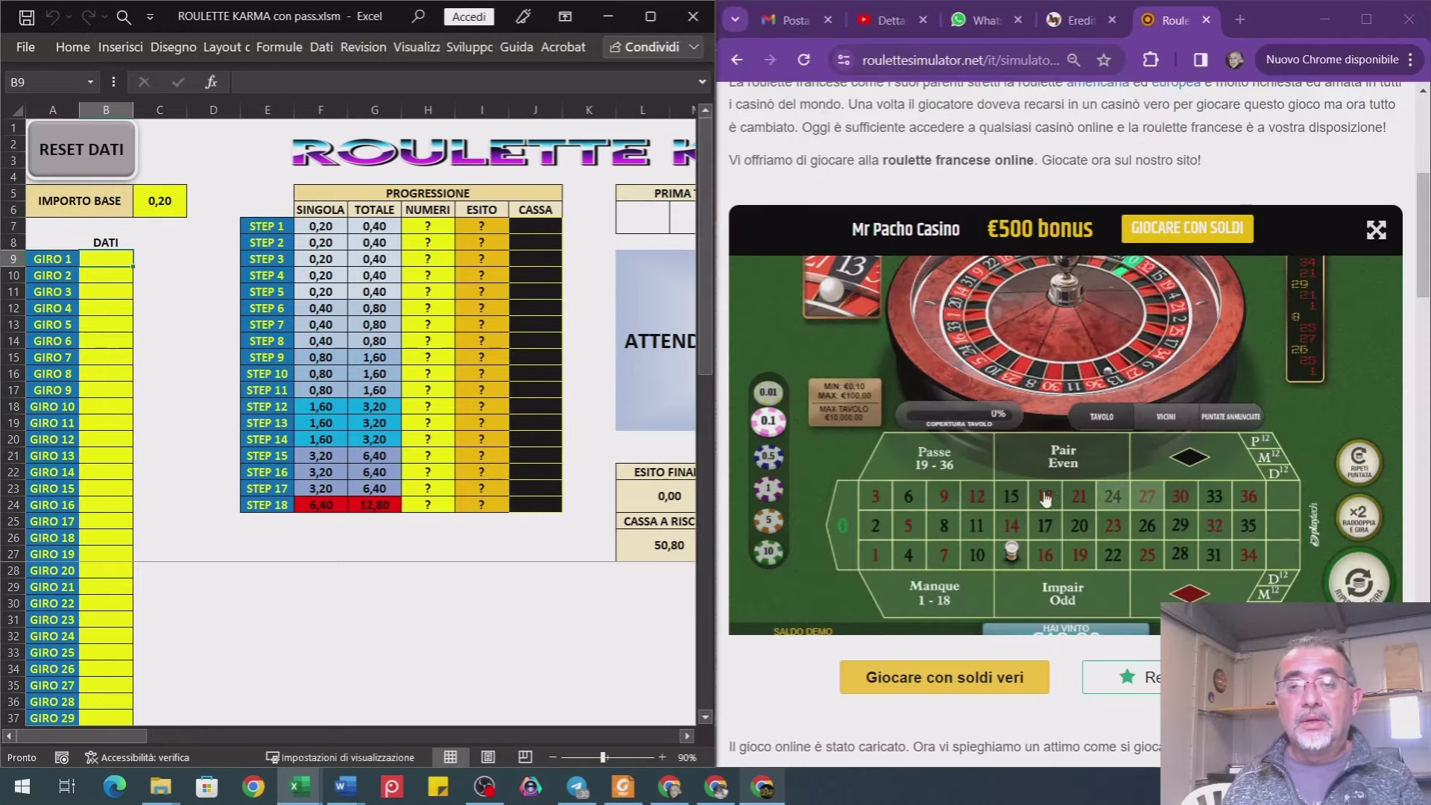
- Clear the bets from the roulette table, spin twice without betting, and record 27 for GIRO 1 and 28 for GIRO 2
click(1358, 581)
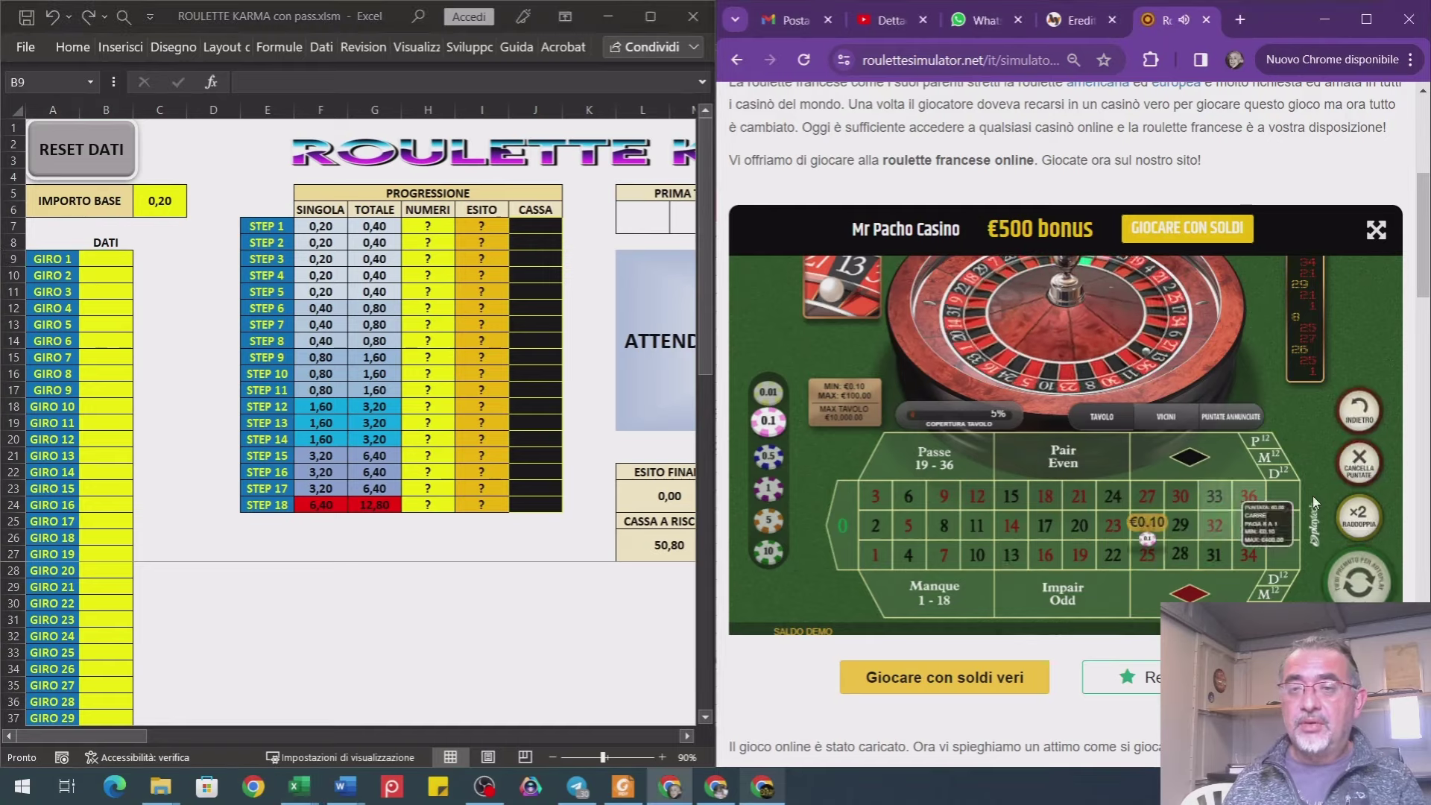
click(1359, 463)
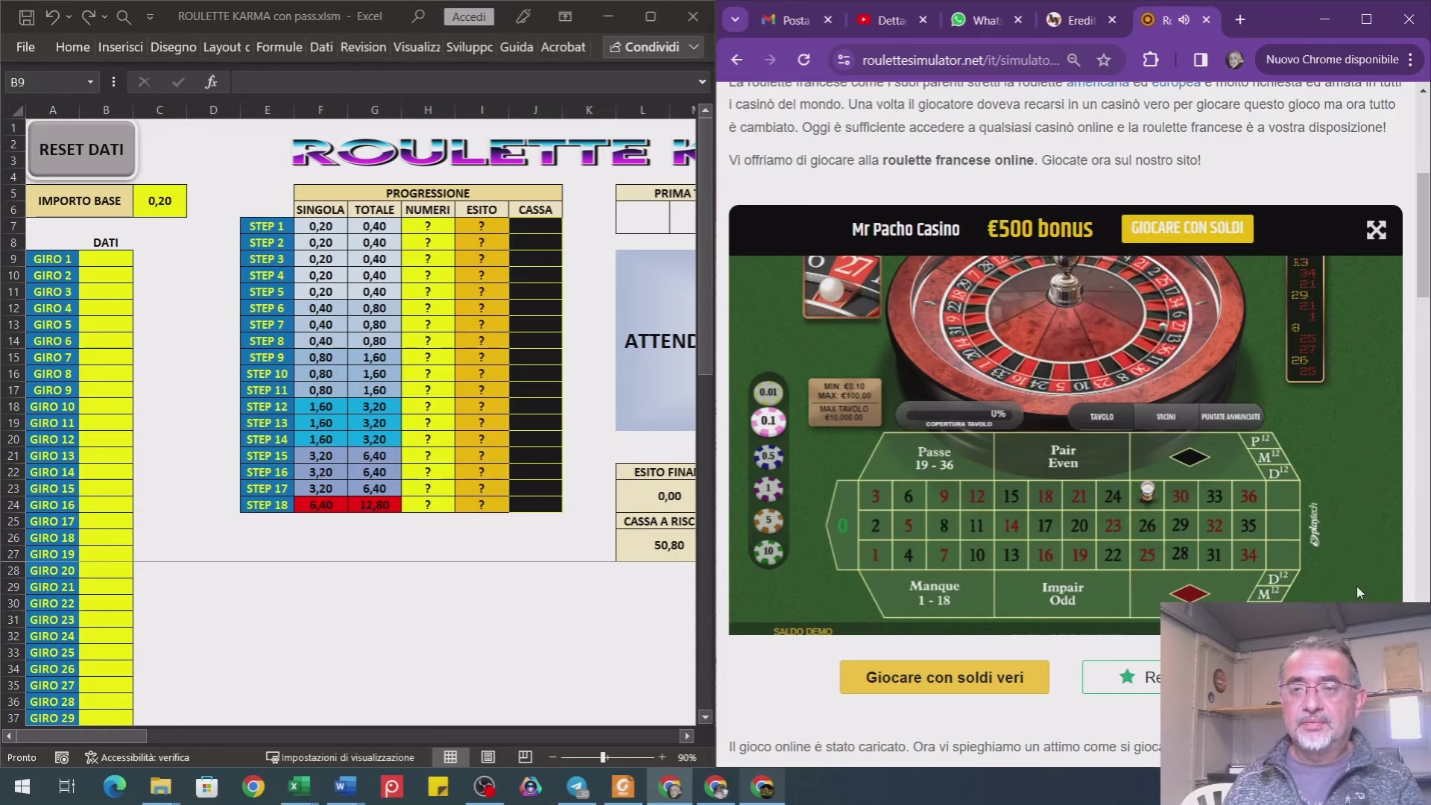
click(569, 600)
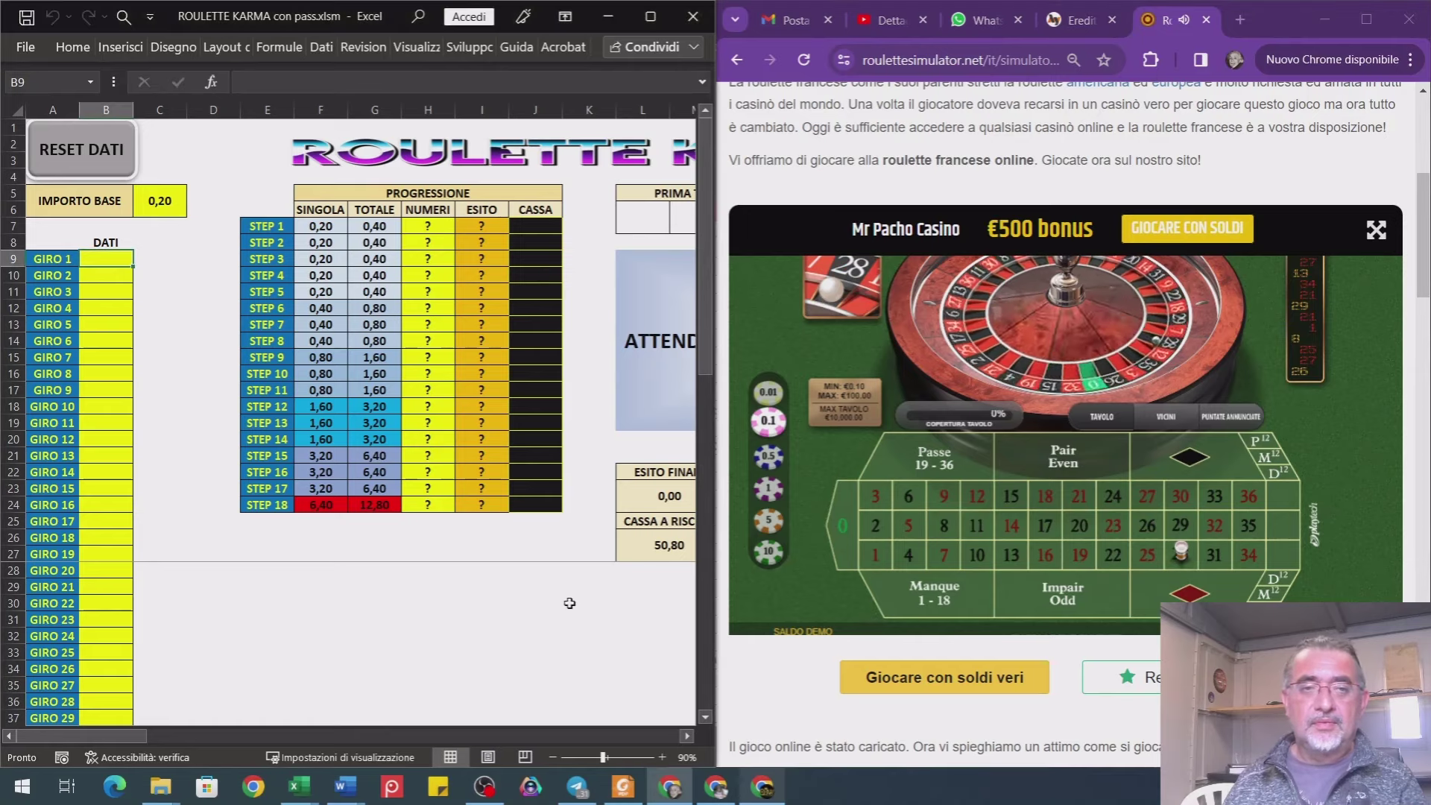
text(27)
key(Return)
text(28)
key(Return)
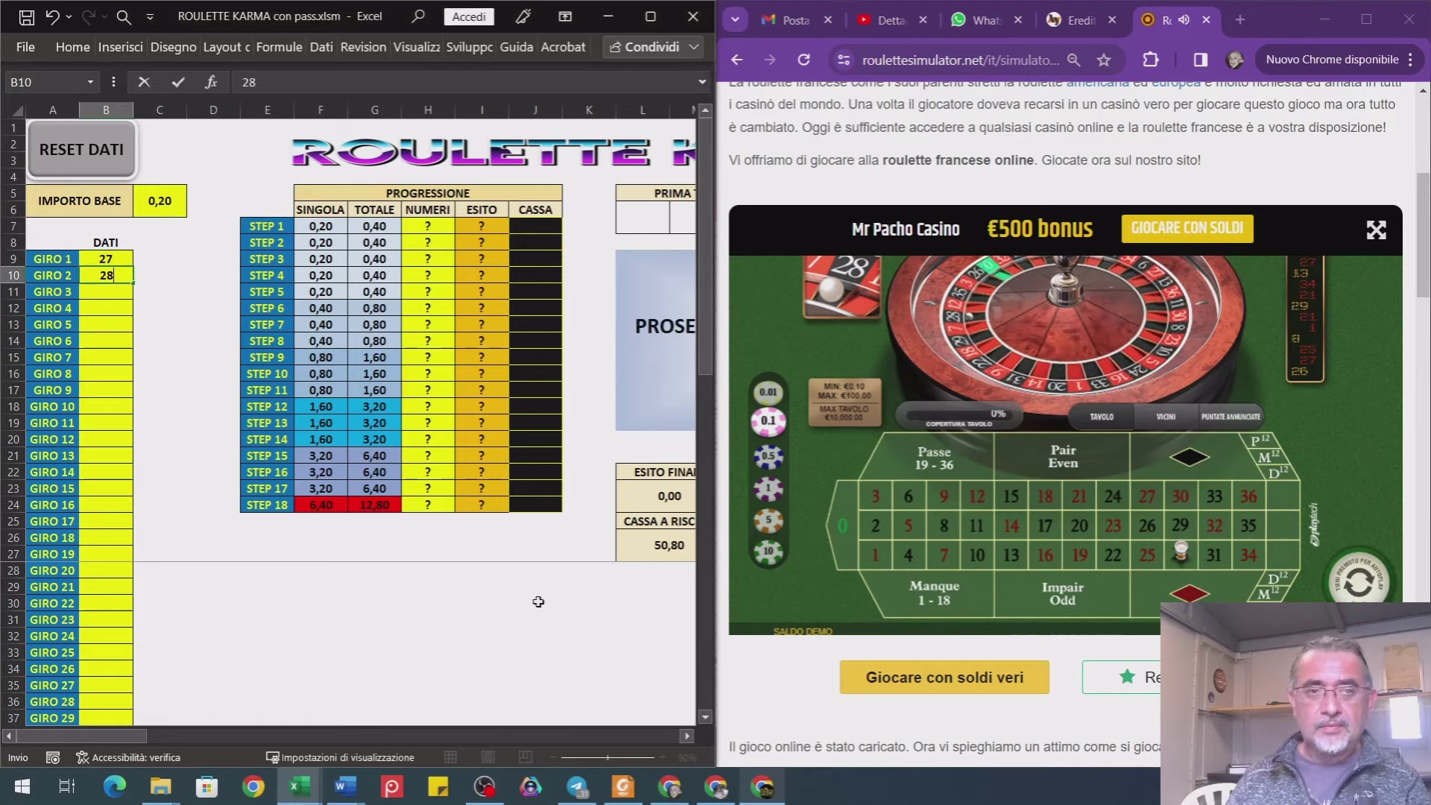
- Spin twice without bets and record 26 for GIRO 3 and 23 for GIRO 4
click(1374, 581)
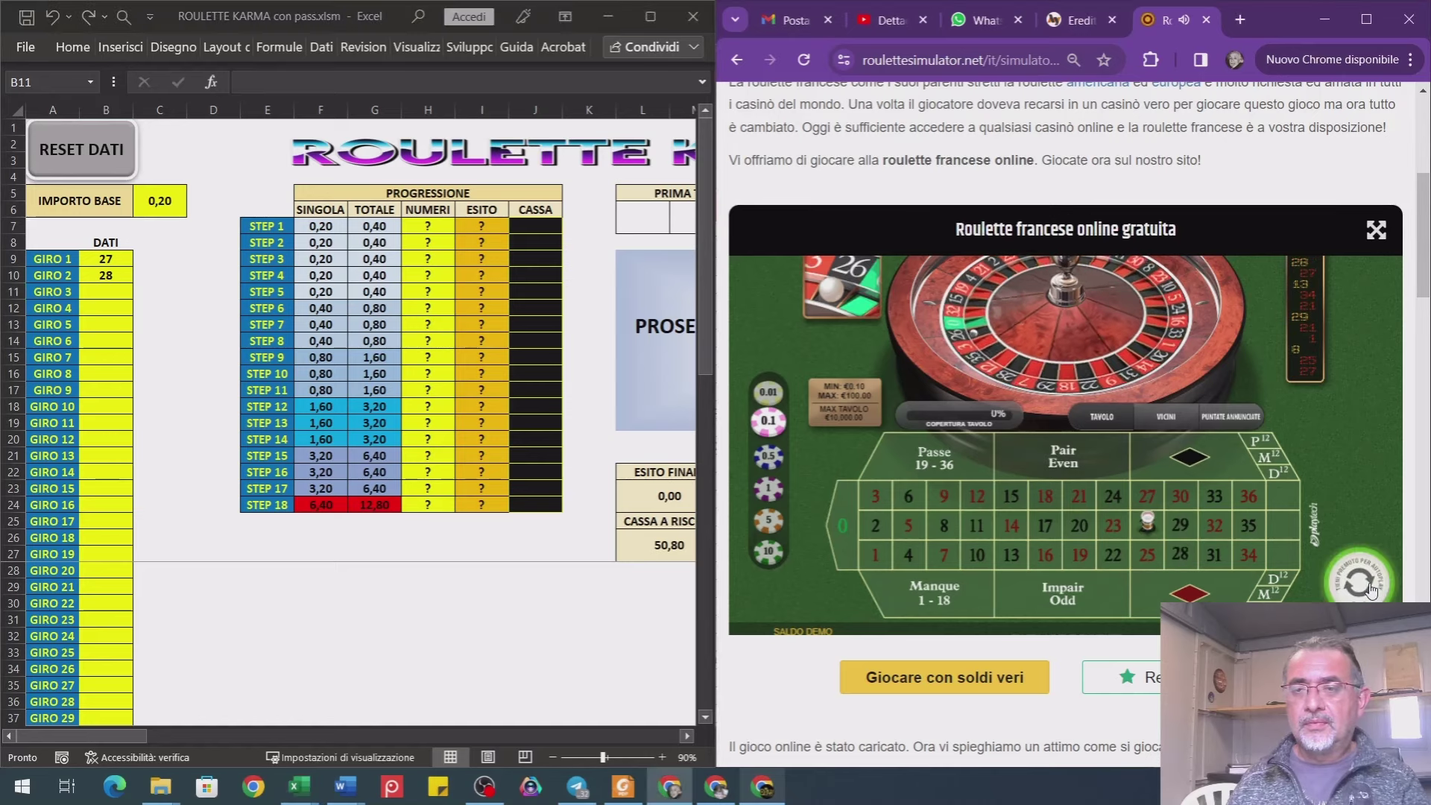
key(alt+Tab)
text(26)
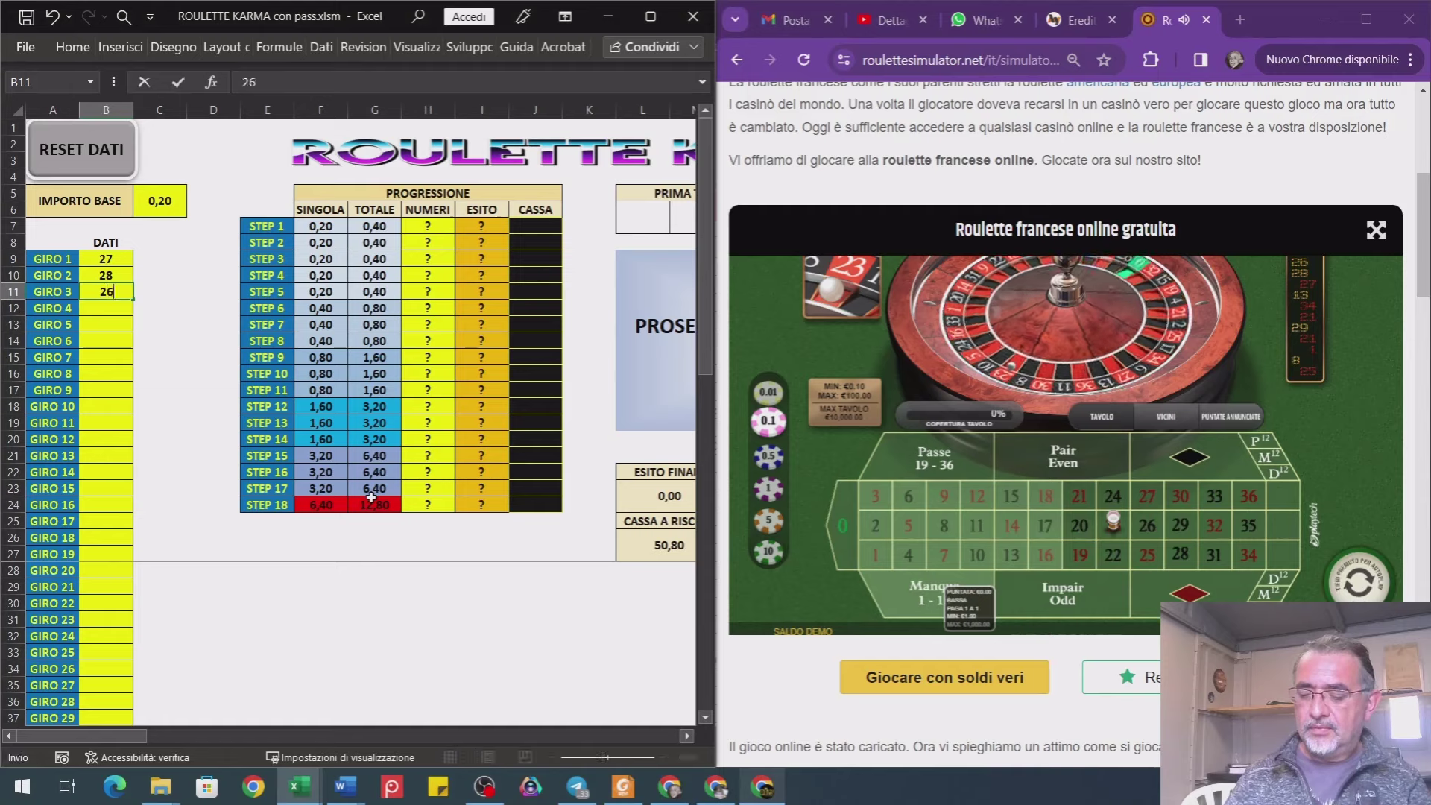
key(Return)
text(23)
key(Return)
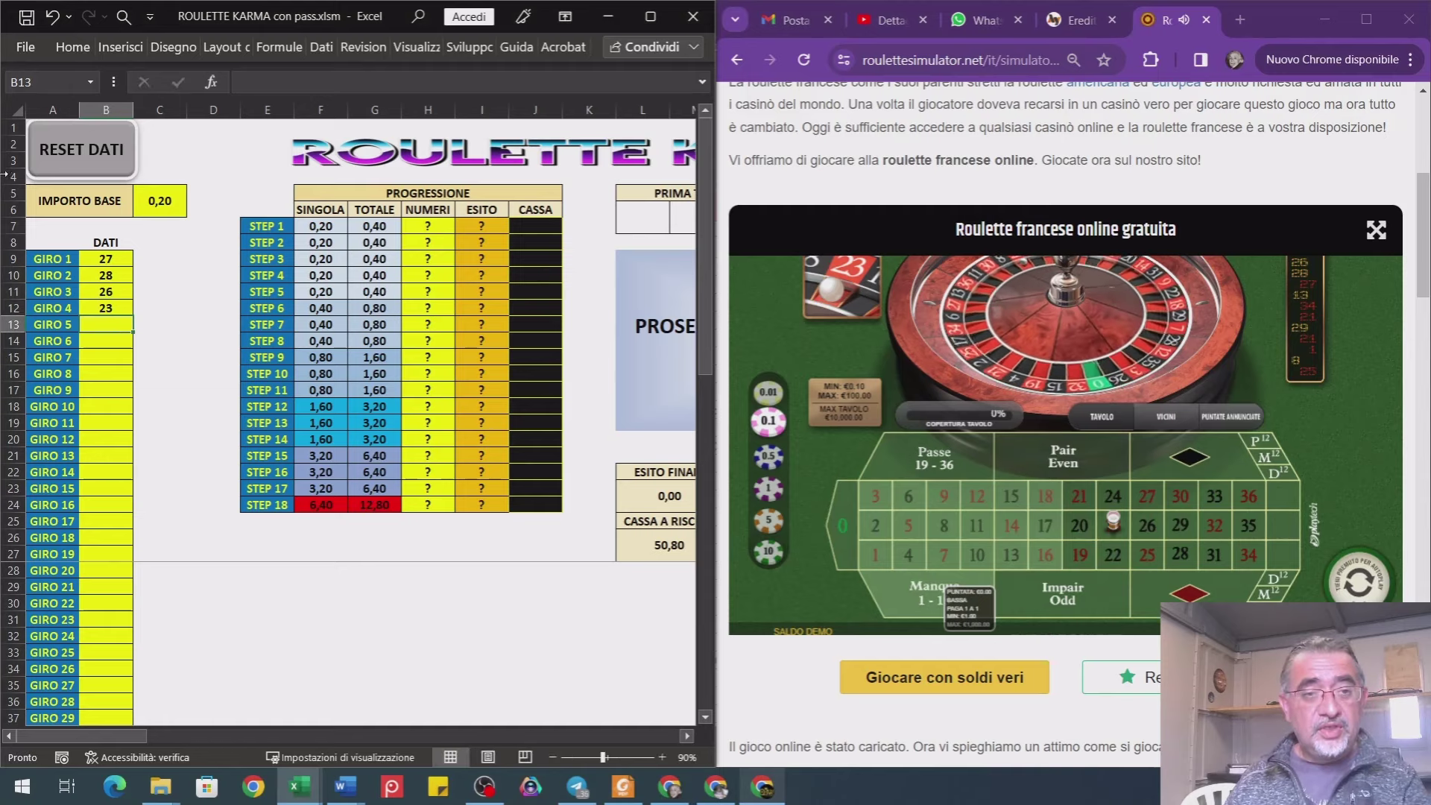
- Spin twice more without bets and record 31 for GIRO 5 and 34 for GIRO 6
click(1355, 587)
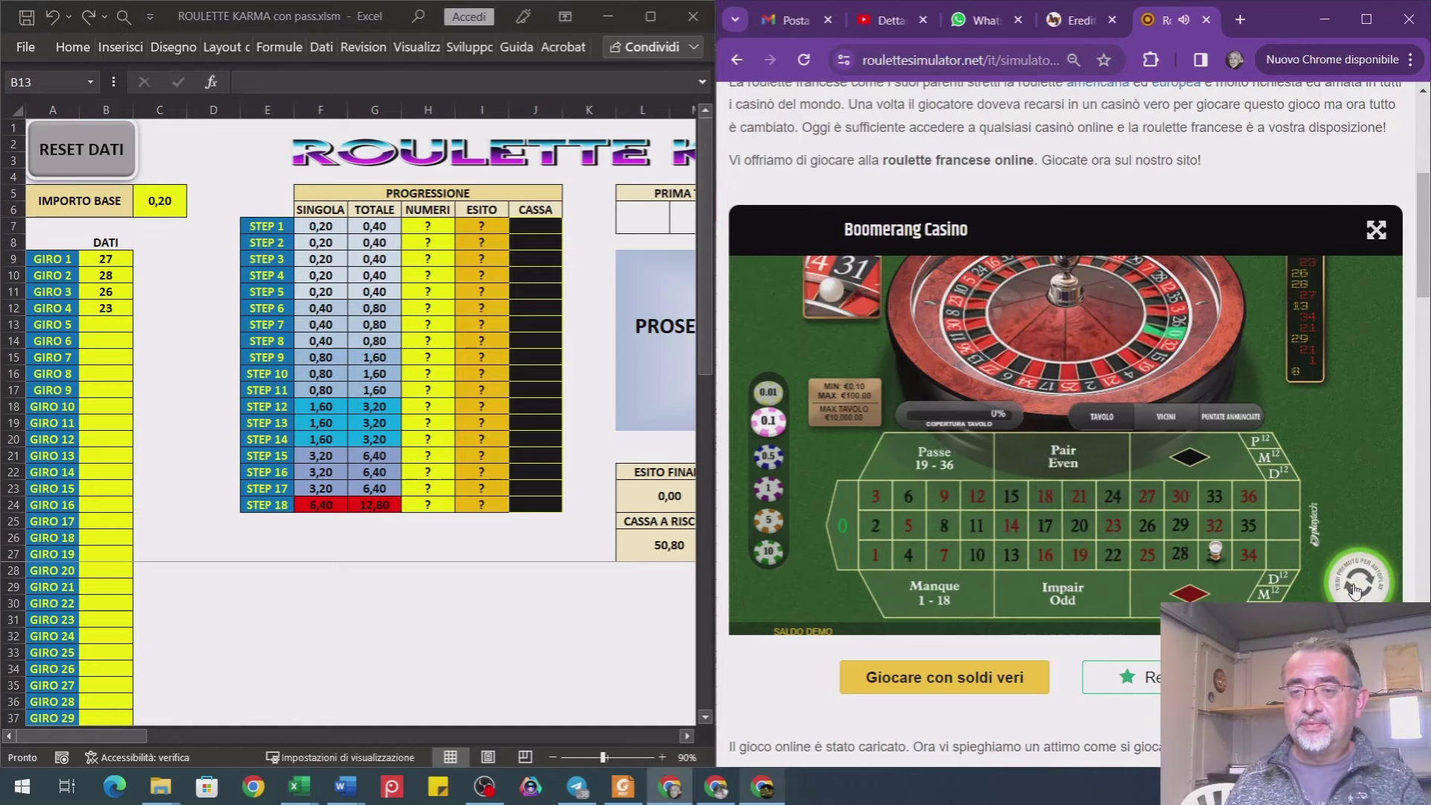
key(alt+Tab)
text(3)
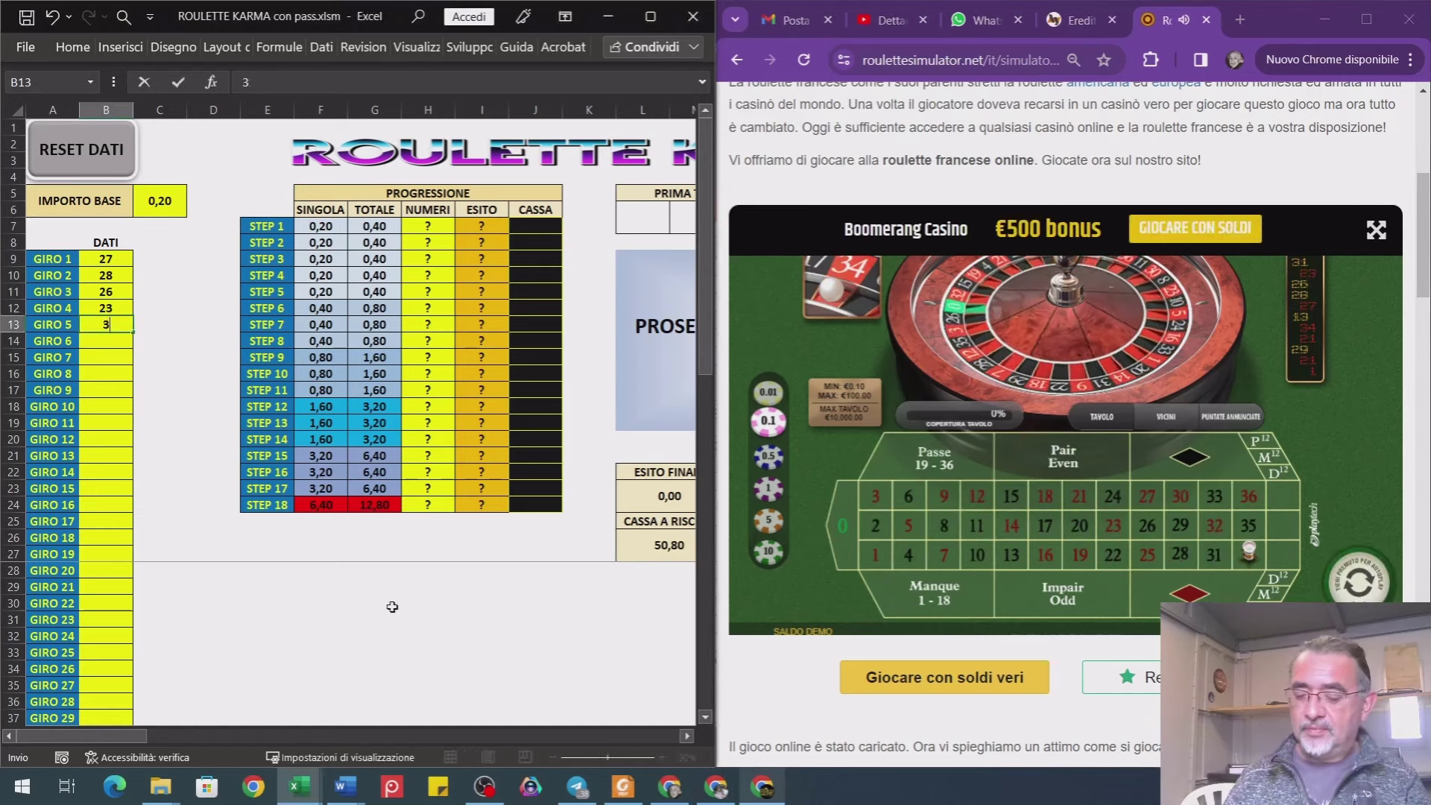
key(Return)
text(34)
key(Return)
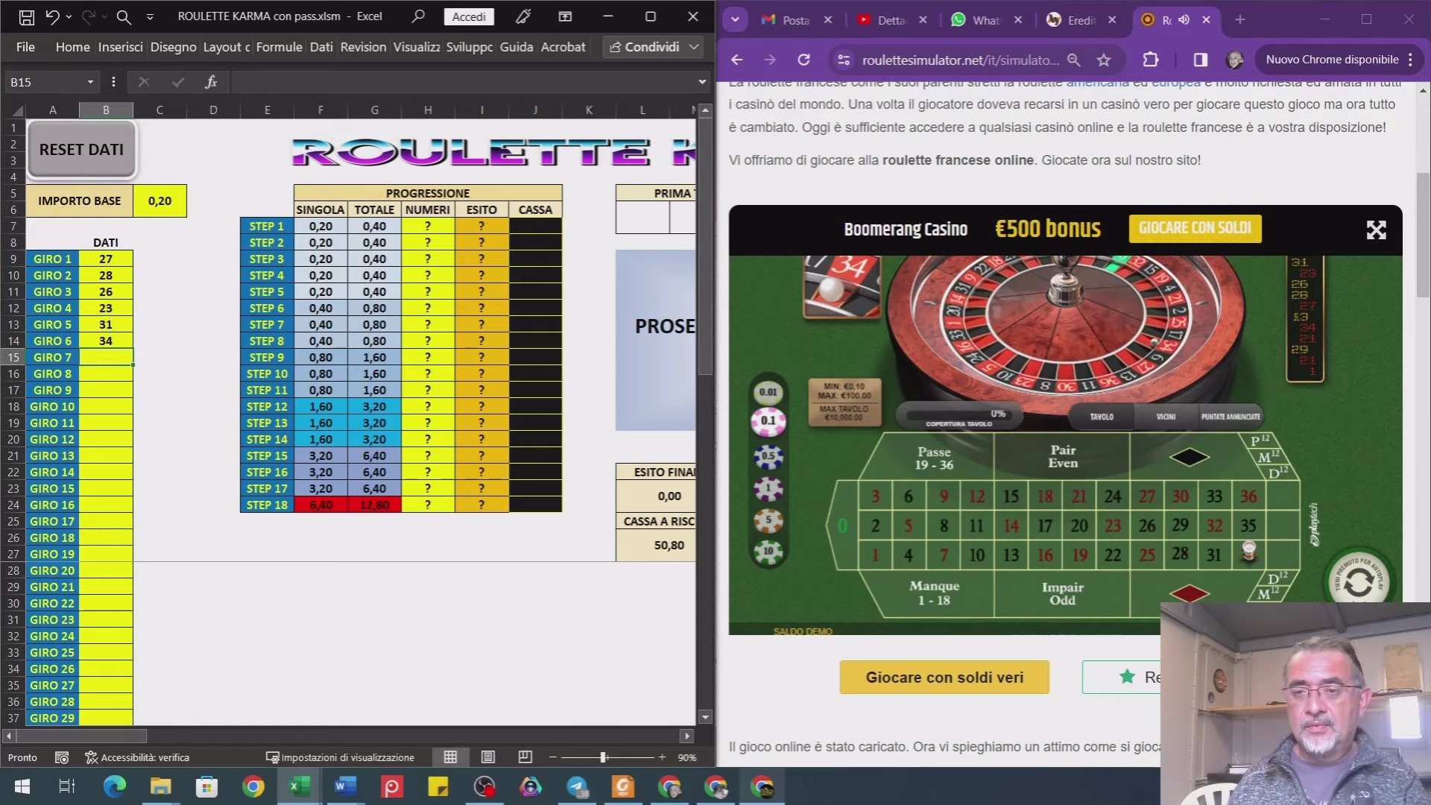
- Spin twice without bets and record 21 for GIRO 7 and 24 for GIRO 8
click(1357, 580)
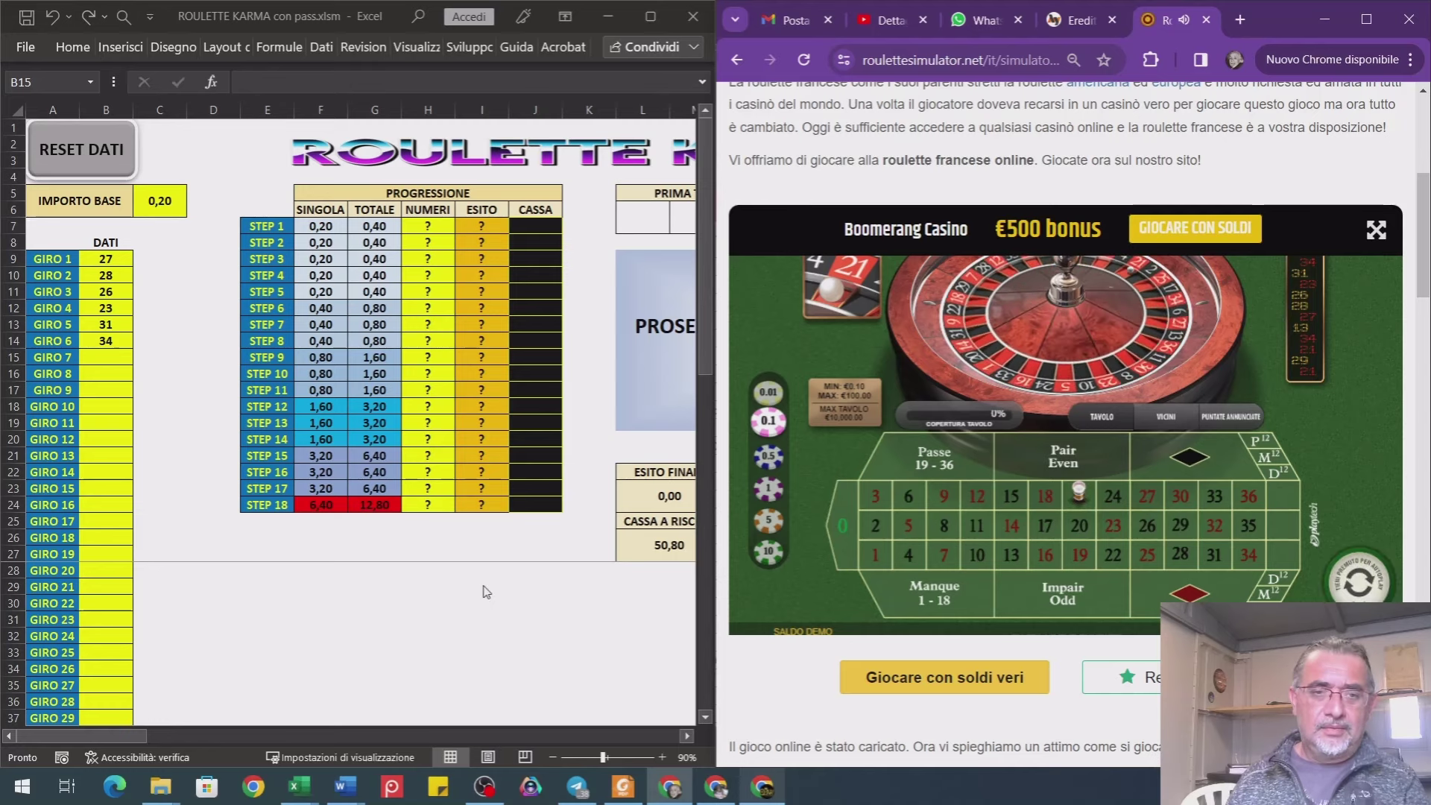
key(alt+Tab)
text(21)
key(Return)
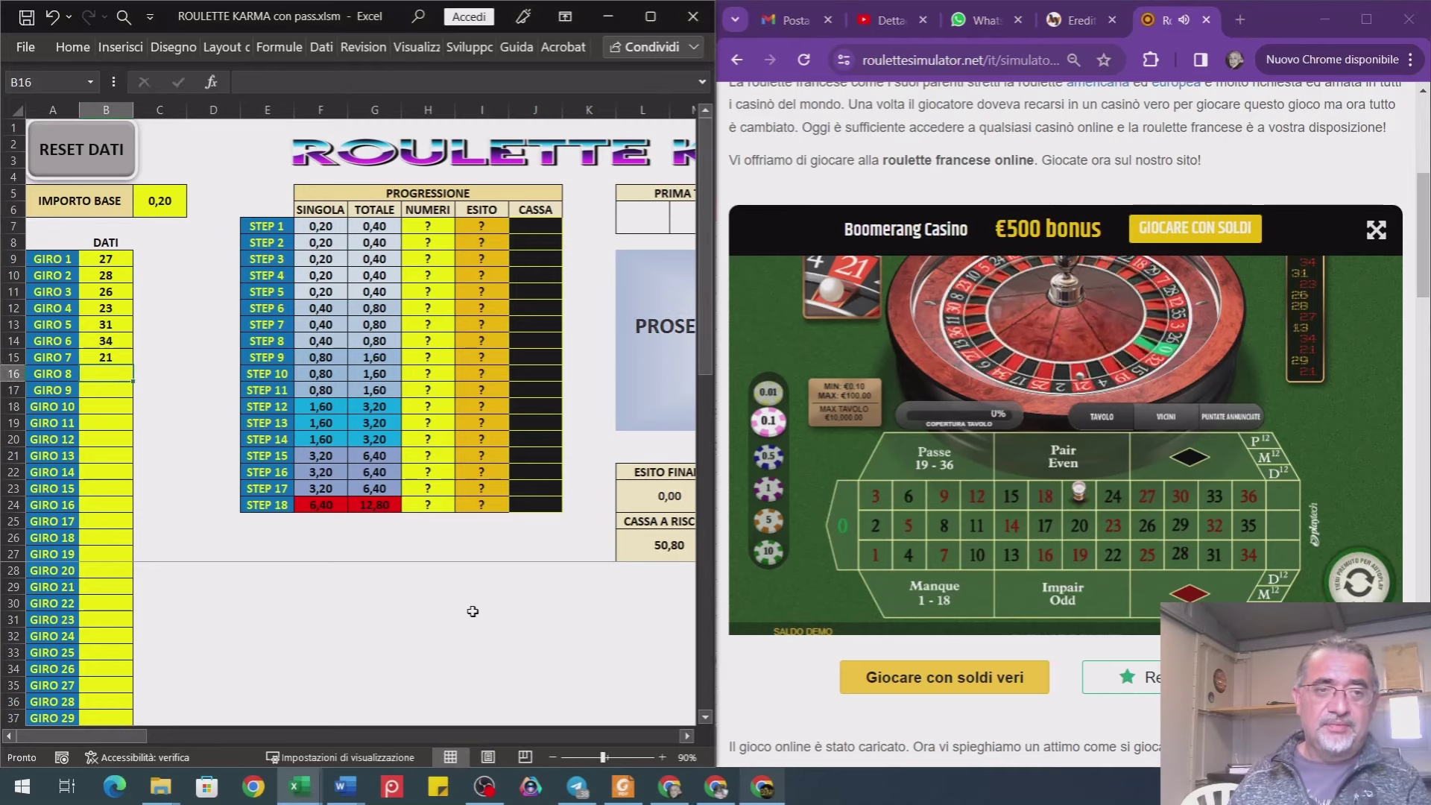
key(alt+Tab)
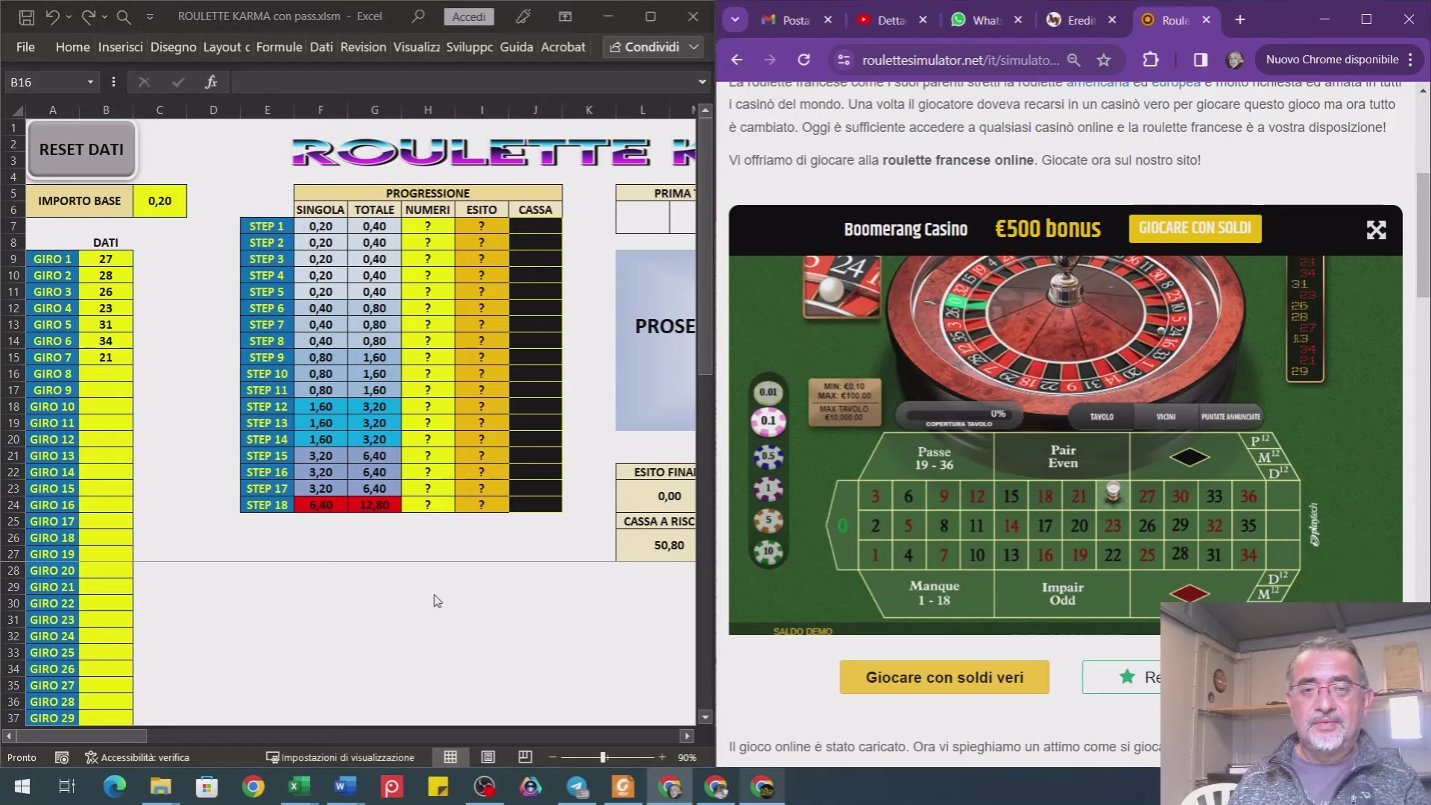
key(alt+Tab)
text(24)
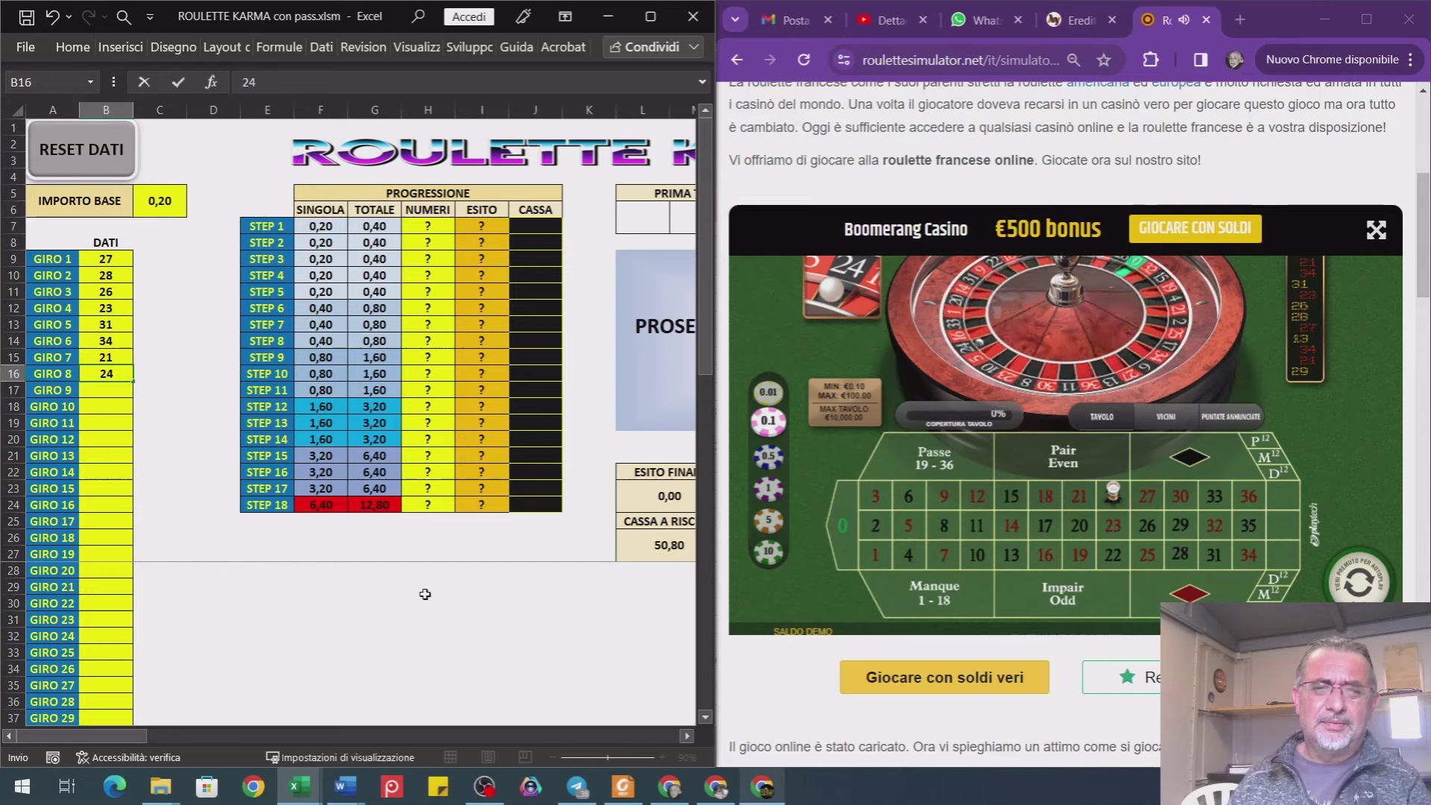
key(Return)
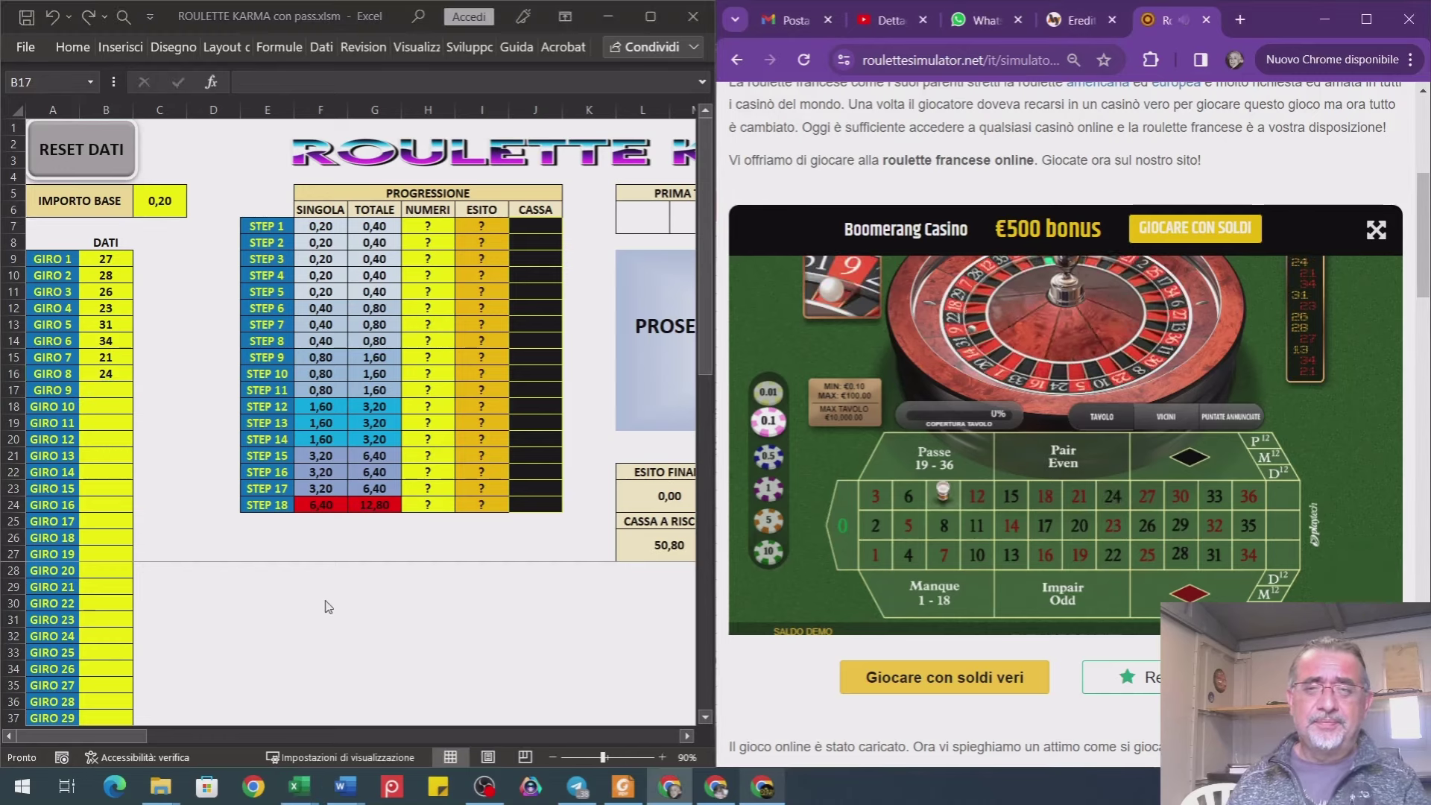
- Record 9 for GIRO 9, spin again without bets, and record 4 for GIRO 10
text(9)
key(Return)
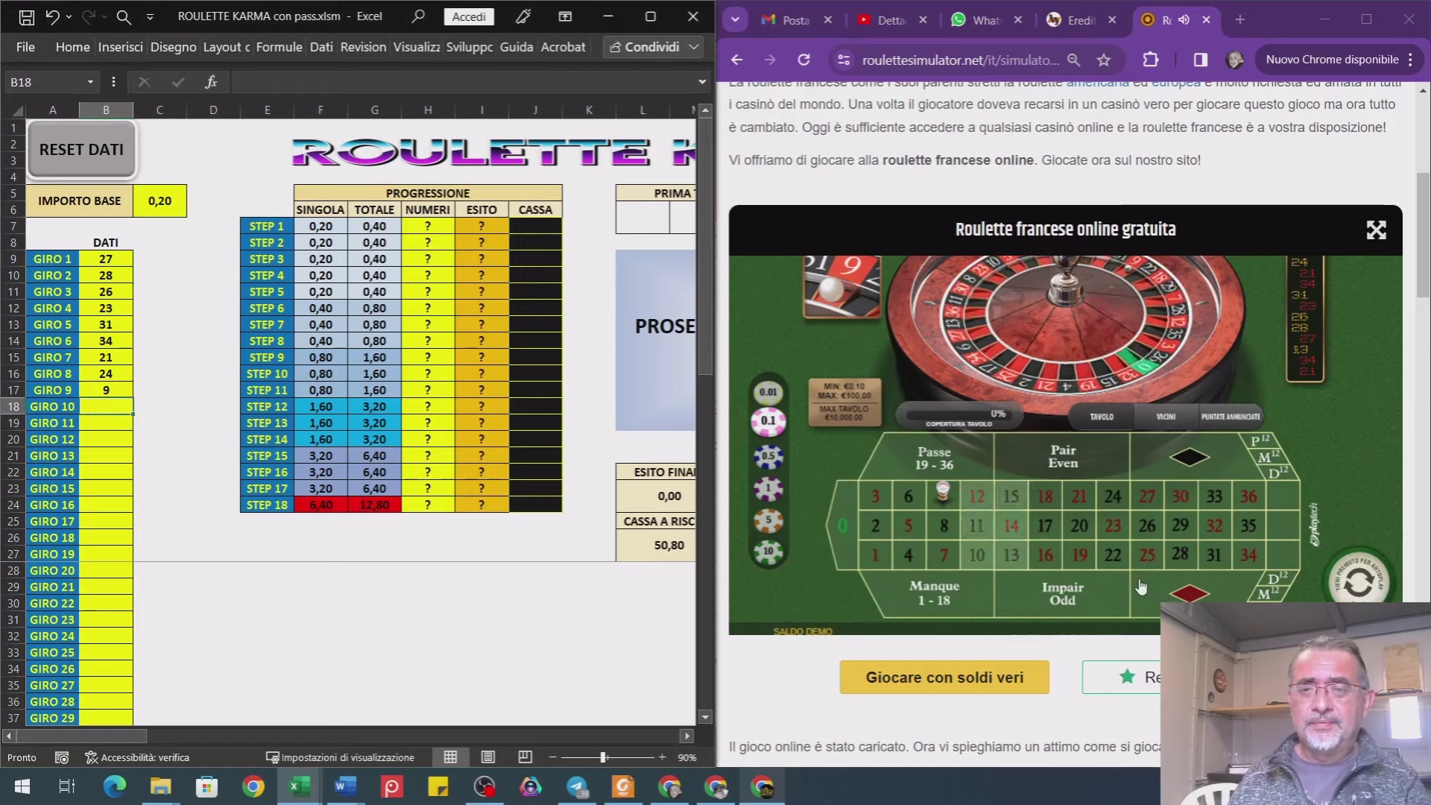
click(1214, 568)
click(457, 614)
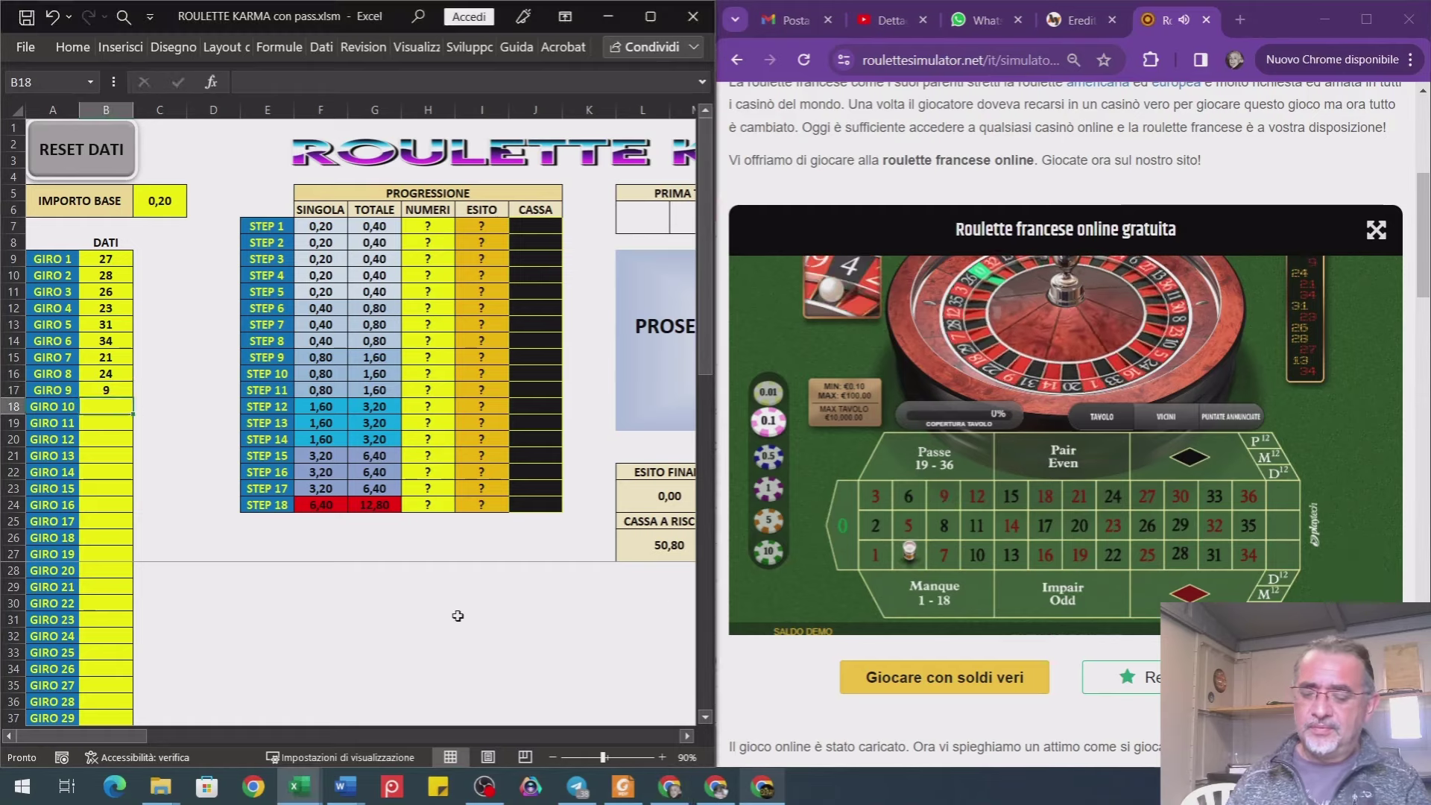
text(4)
key(Return)
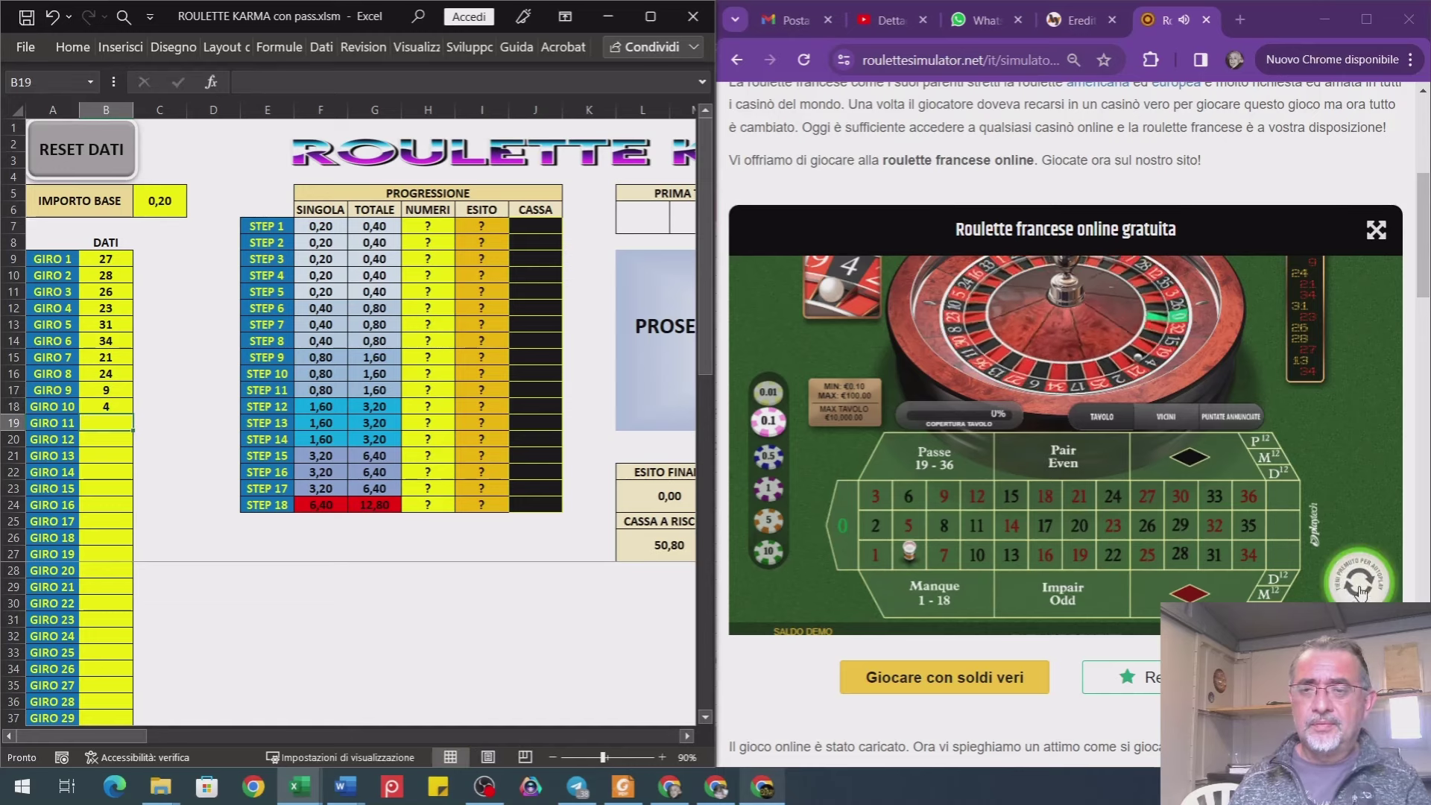
- Spin twice more without bets and record 9 for both GIRO 11 and GIRO 12
key(alt+Tab)
key(alt+Tab)
text(9)
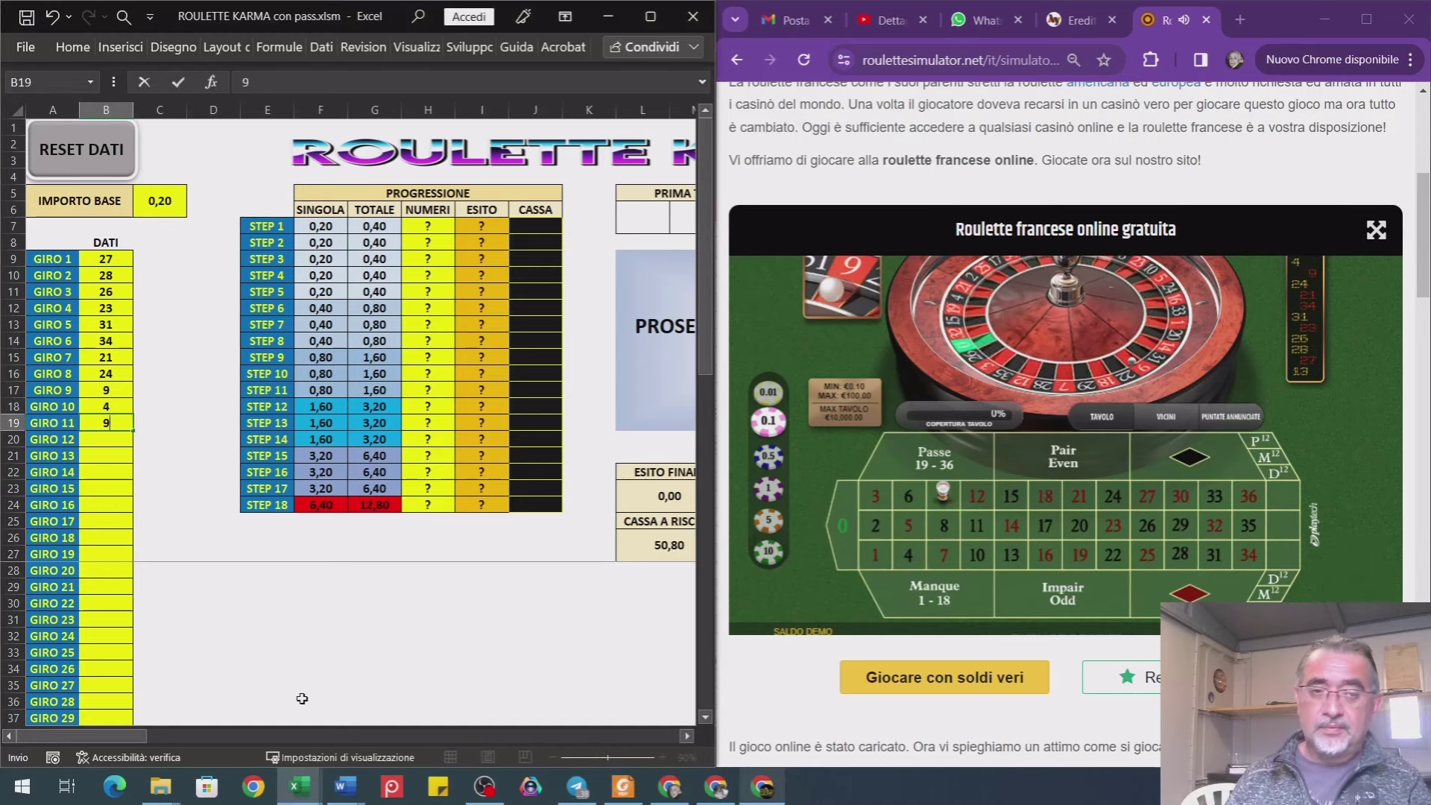
key(Return)
key(alt+Tab)
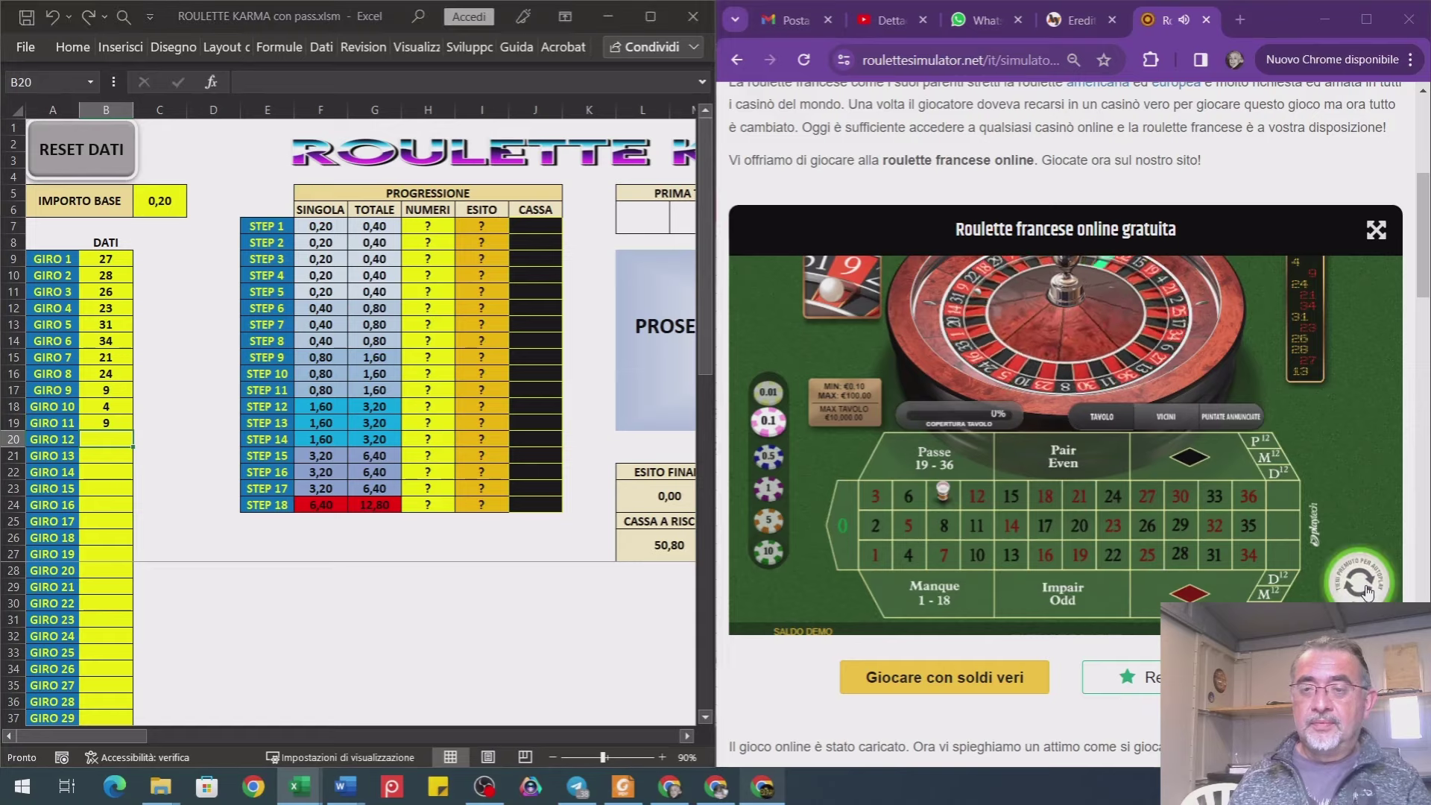
key(alt+Tab)
text(9)
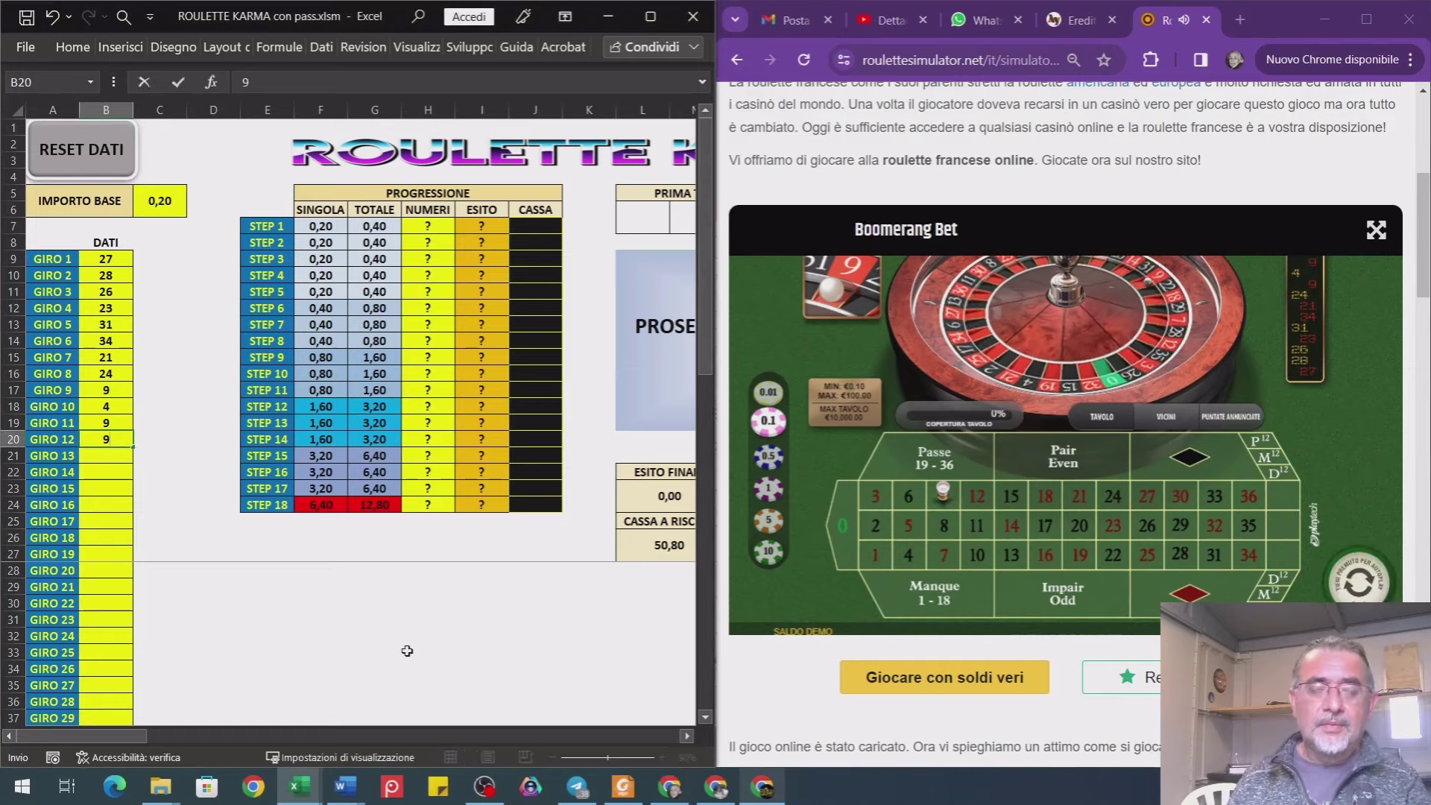
key(Return)
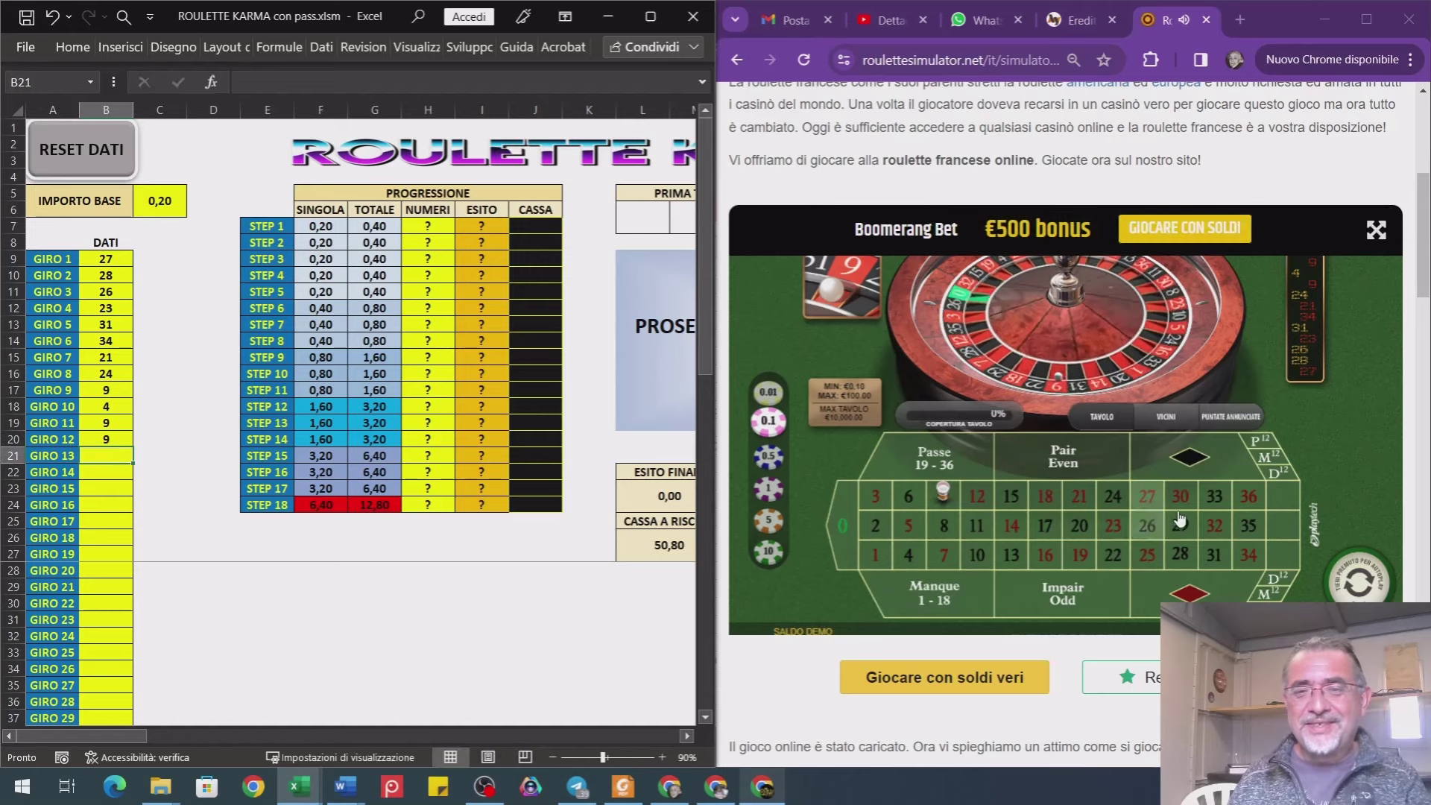
- Spin without betting and record 15 for GIRO 13 and 9 for GIRO 14
key(alt+Tab)
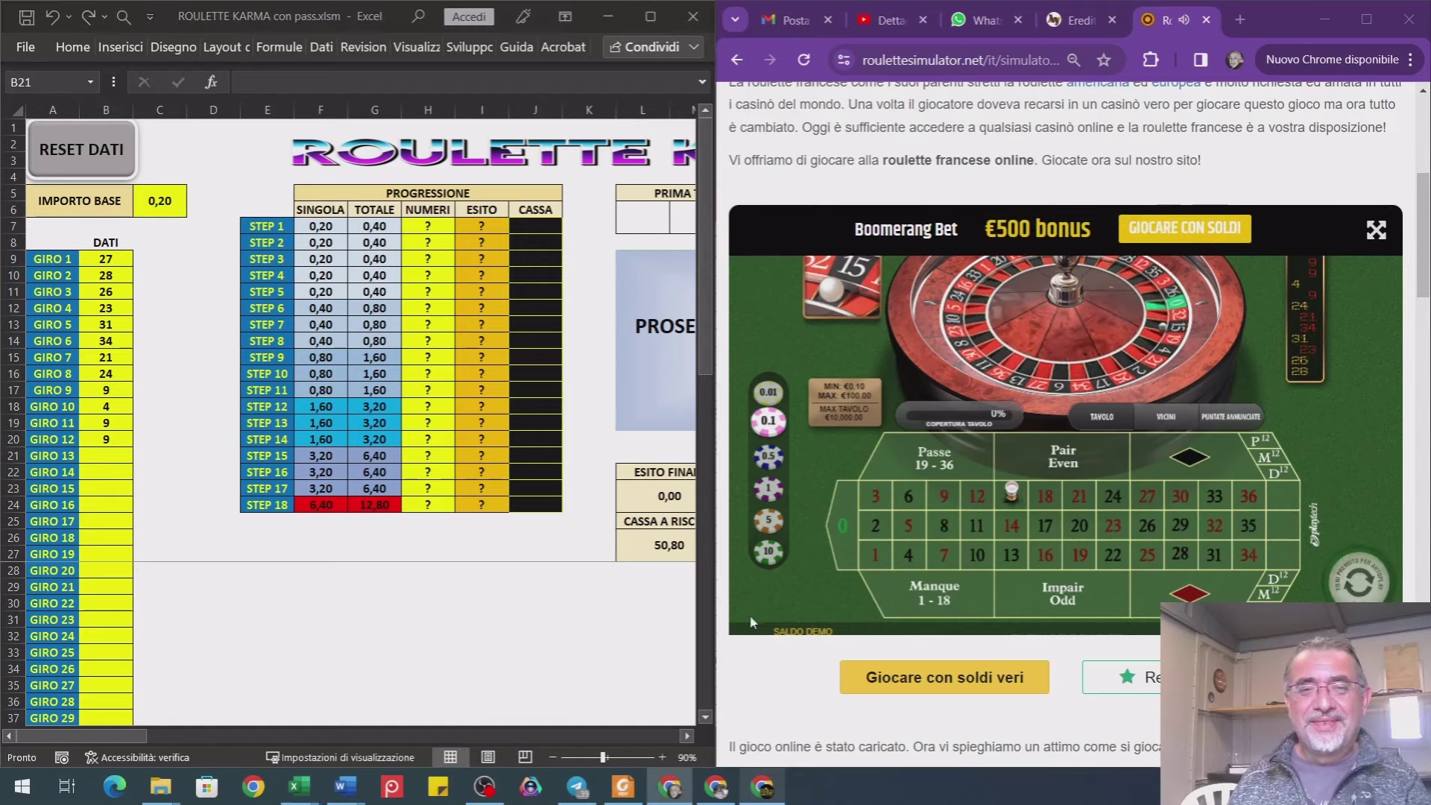
key(alt+Tab)
key(Return)
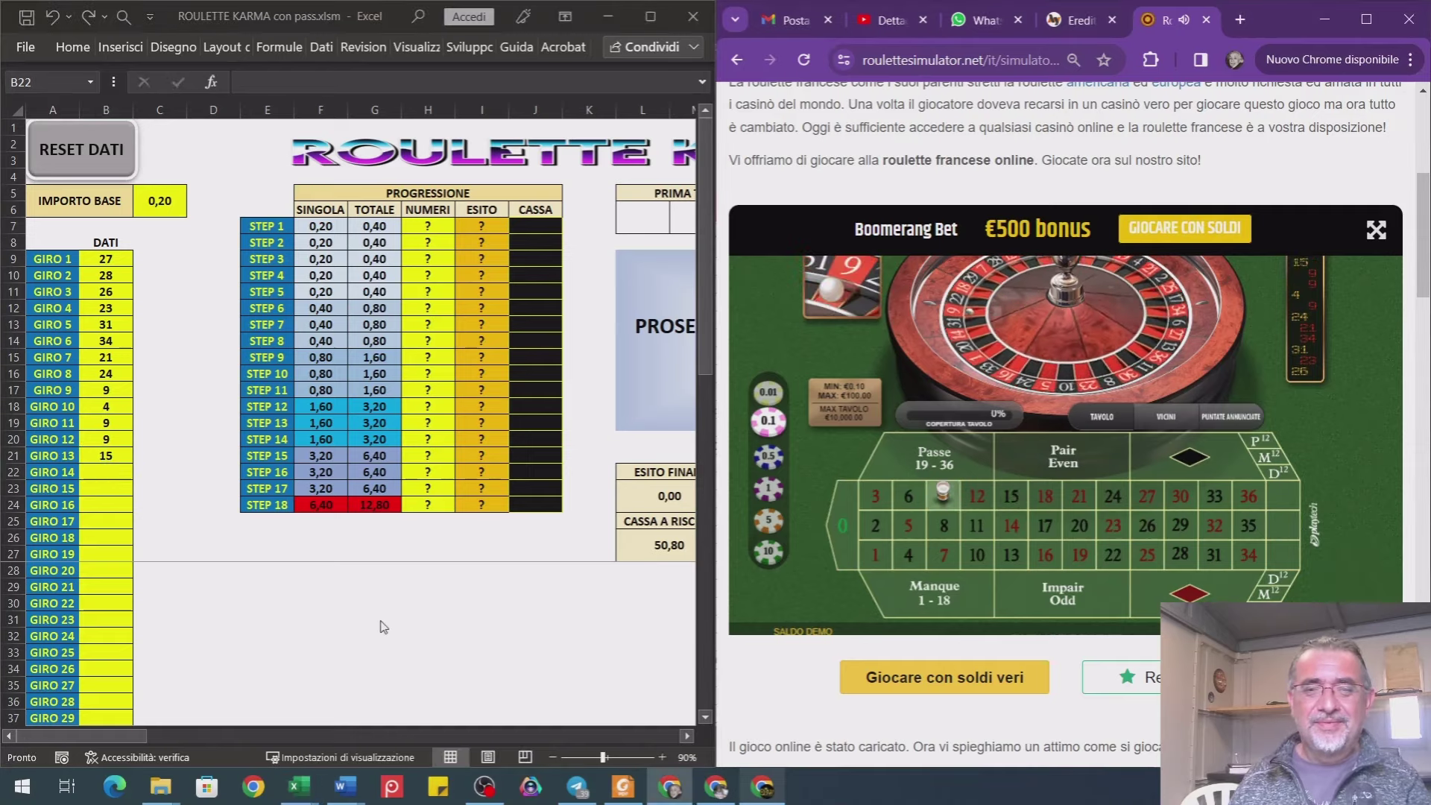
text(9)
key(Return)
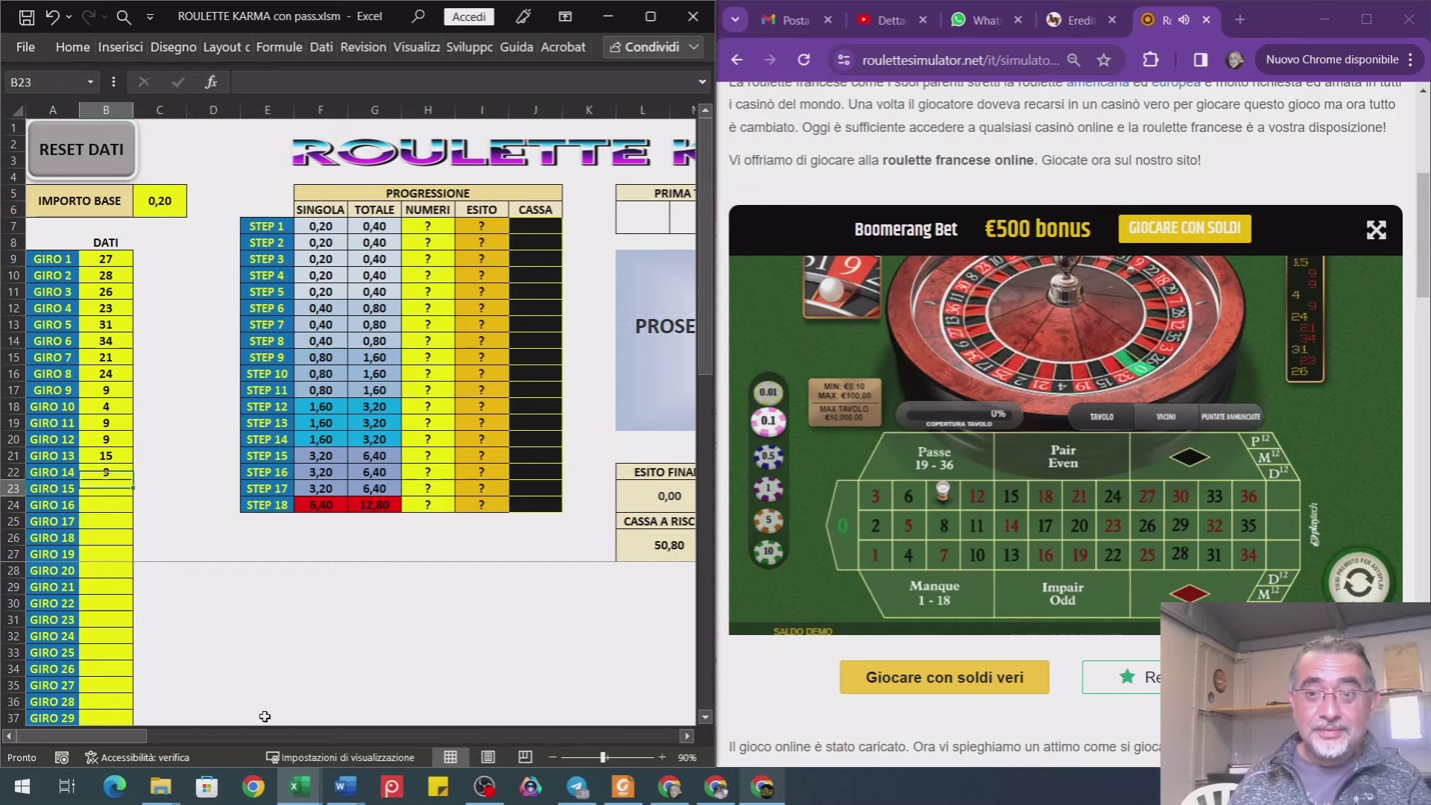
- Spin once more without bets and record 27 for GIRO 15
click(1358, 582)
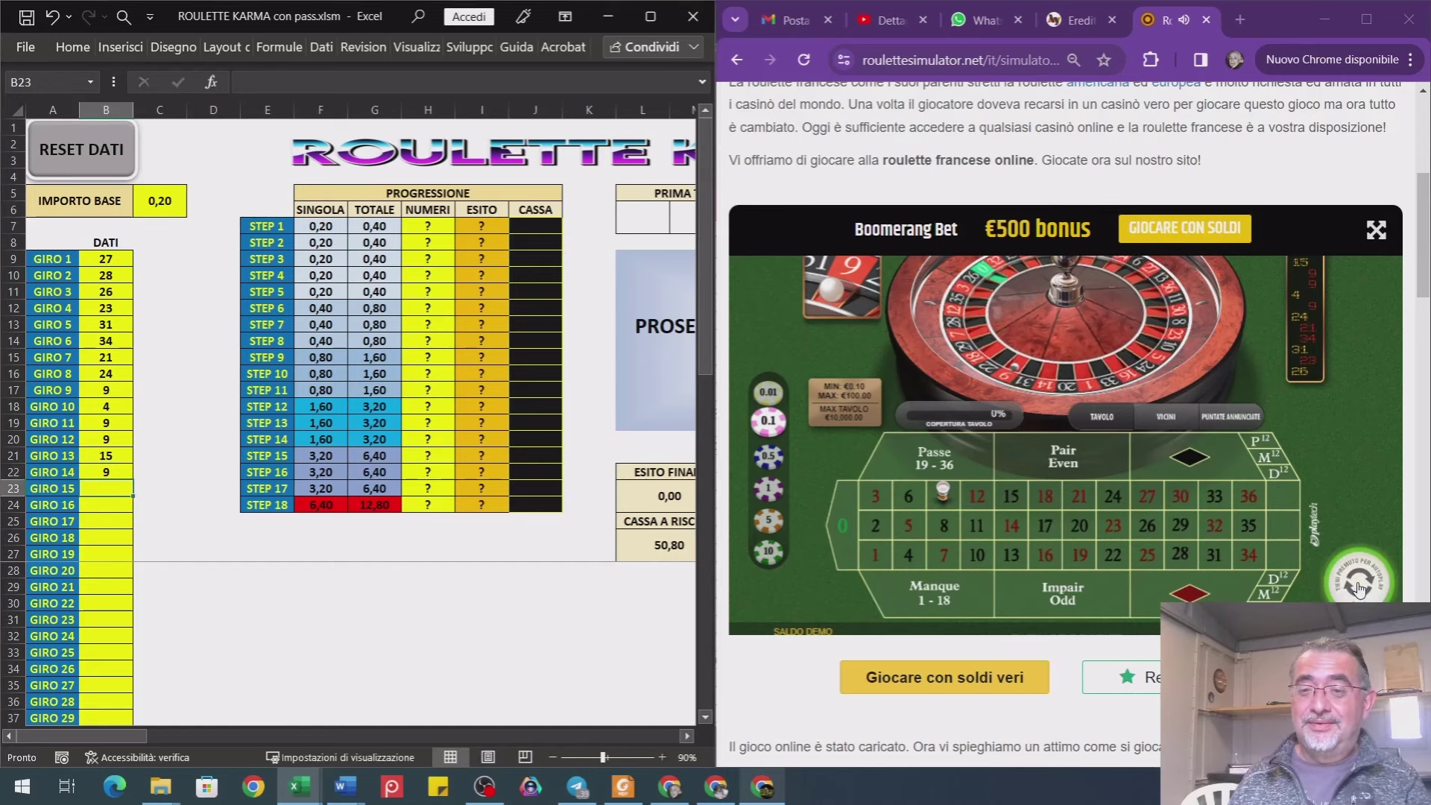
key(alt+Tab)
text(27)
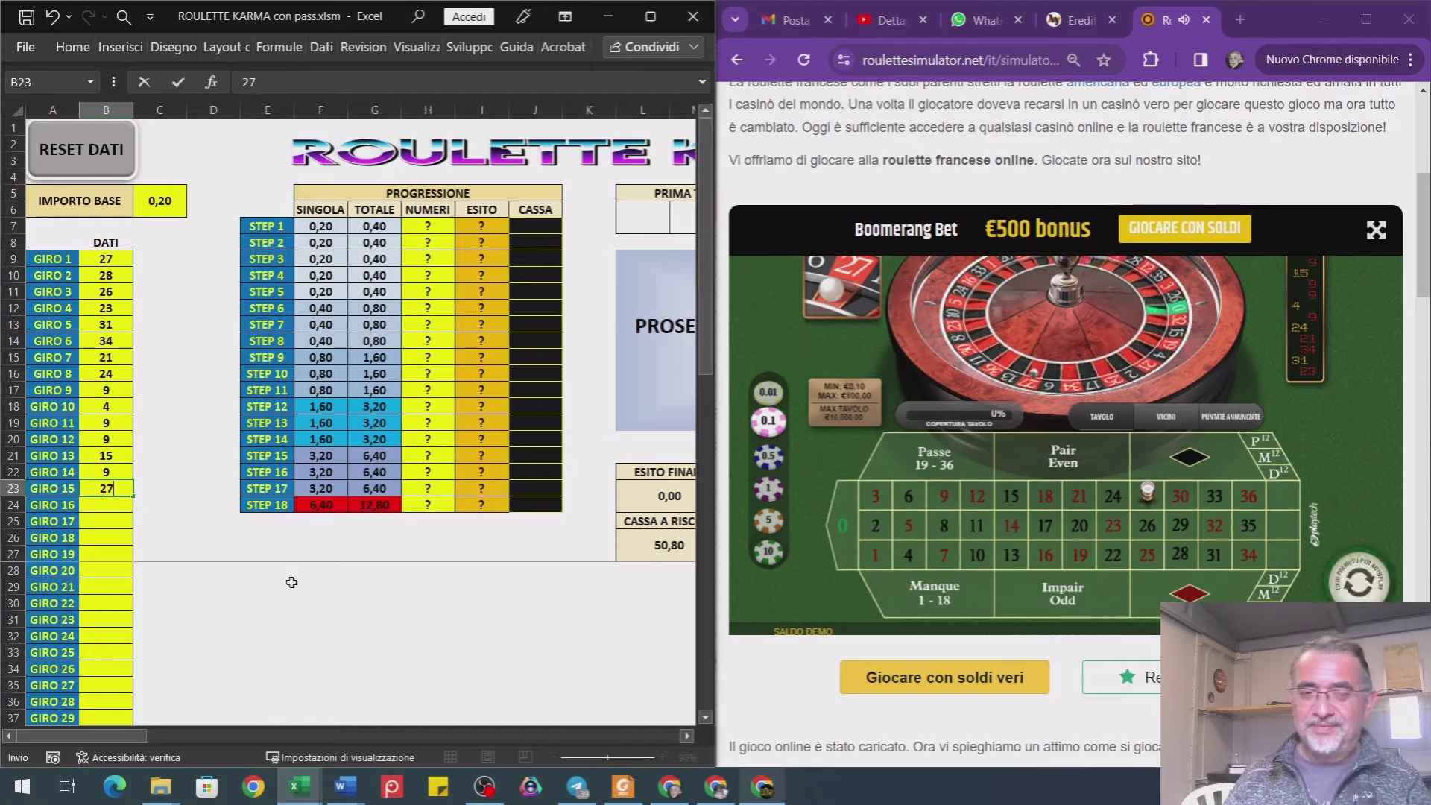
key(Return)
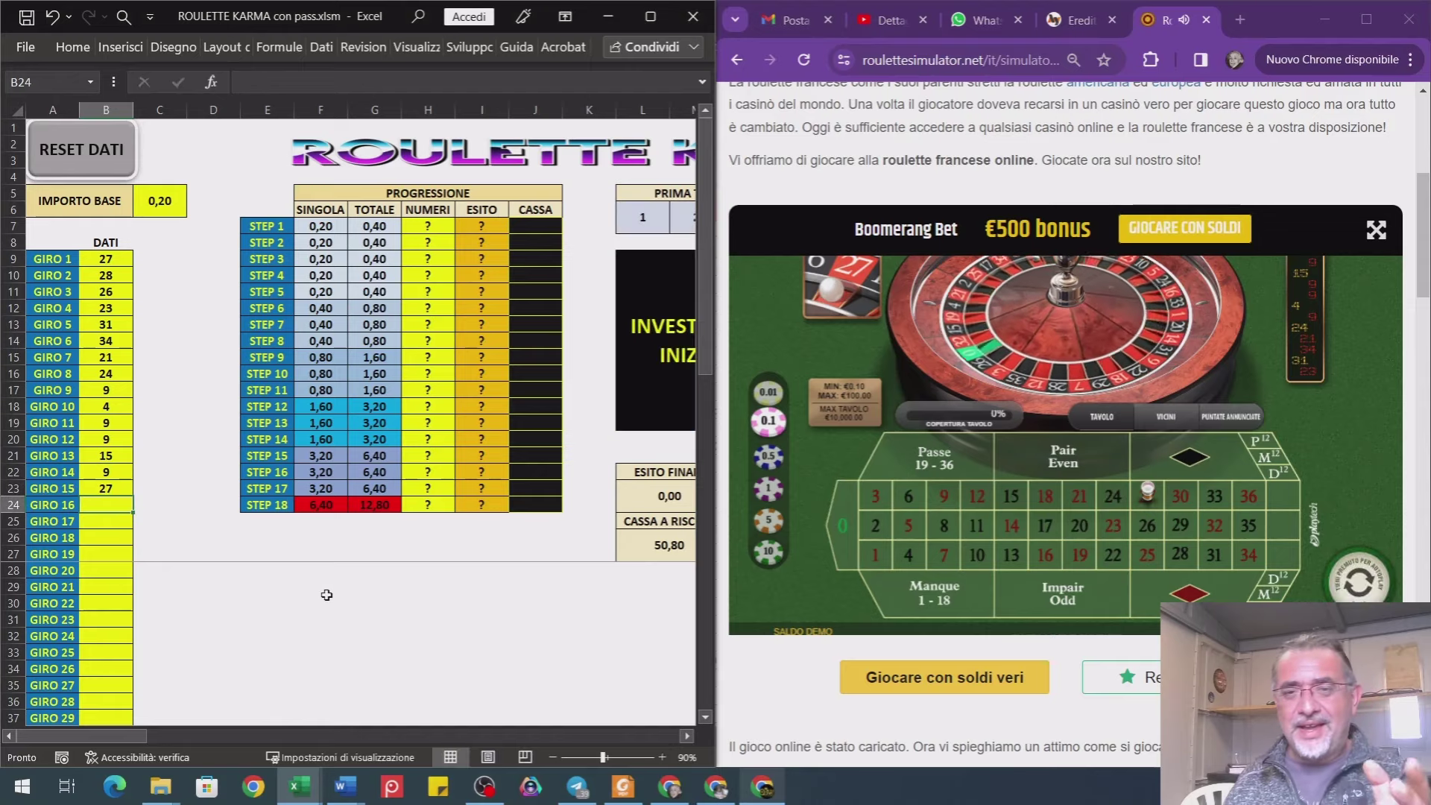
- Check the two suggested terzine in the enlarged workbook, and bet a 0.1 chip on each of 1-2-3 and 34-35-36
click(650, 17)
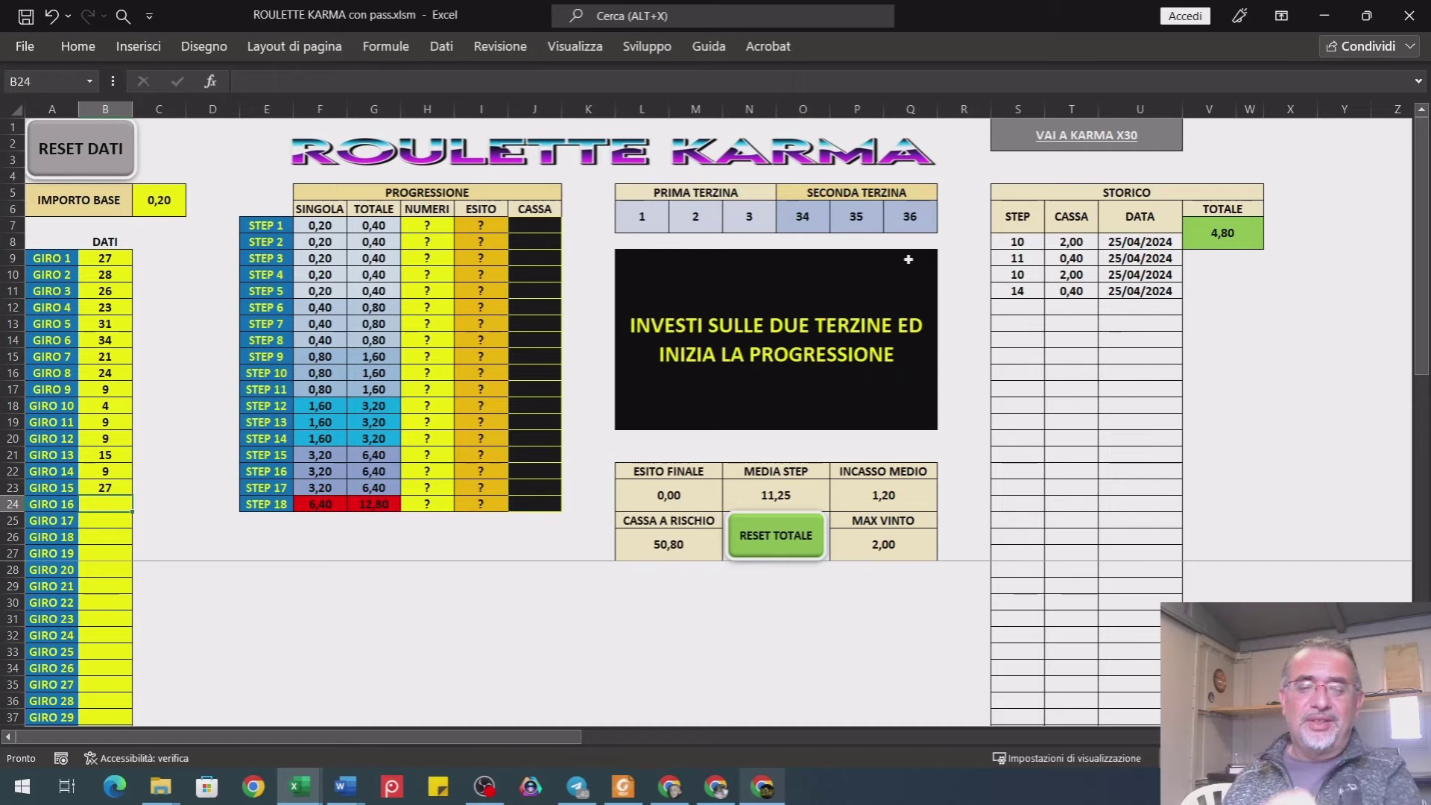
key(super+Down)
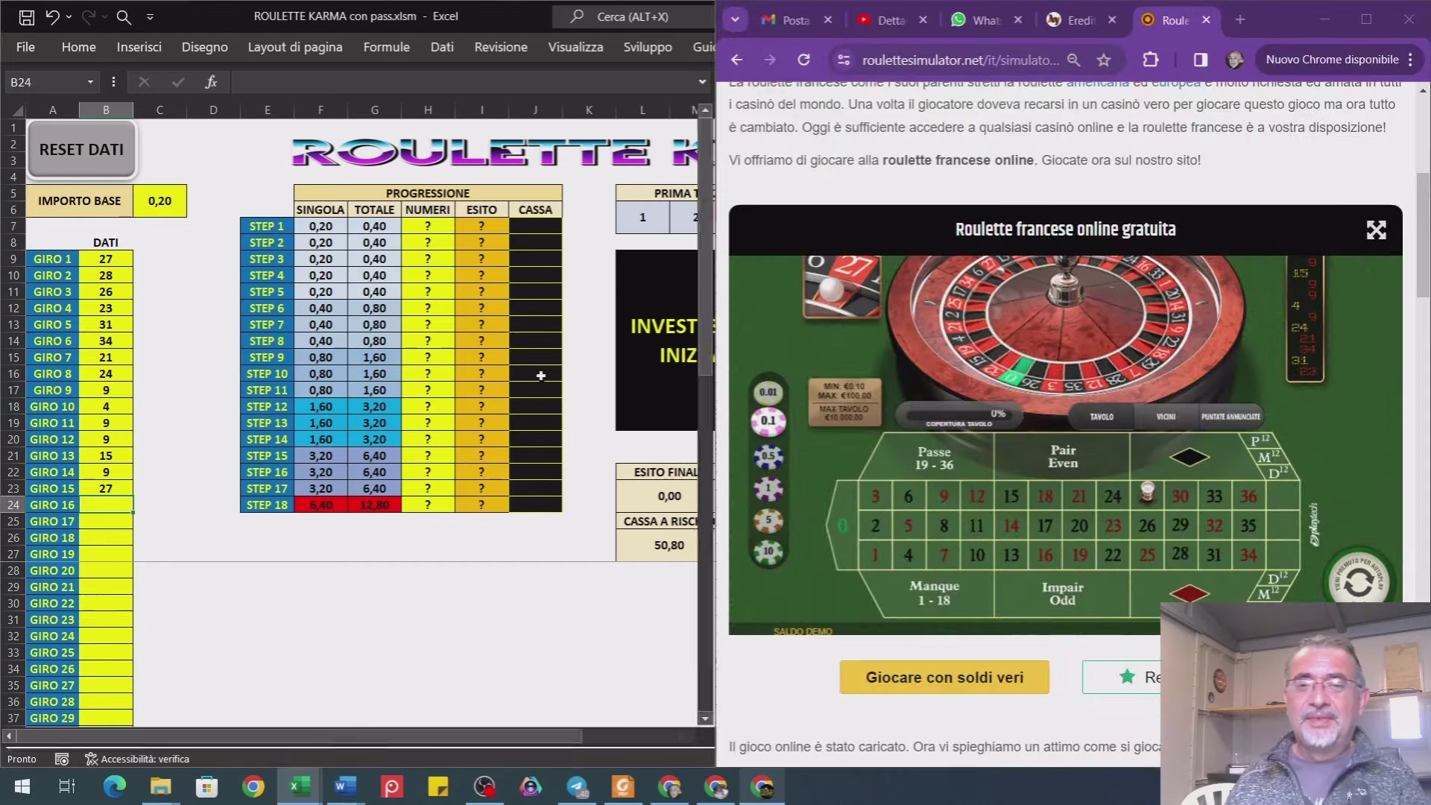
click(877, 573)
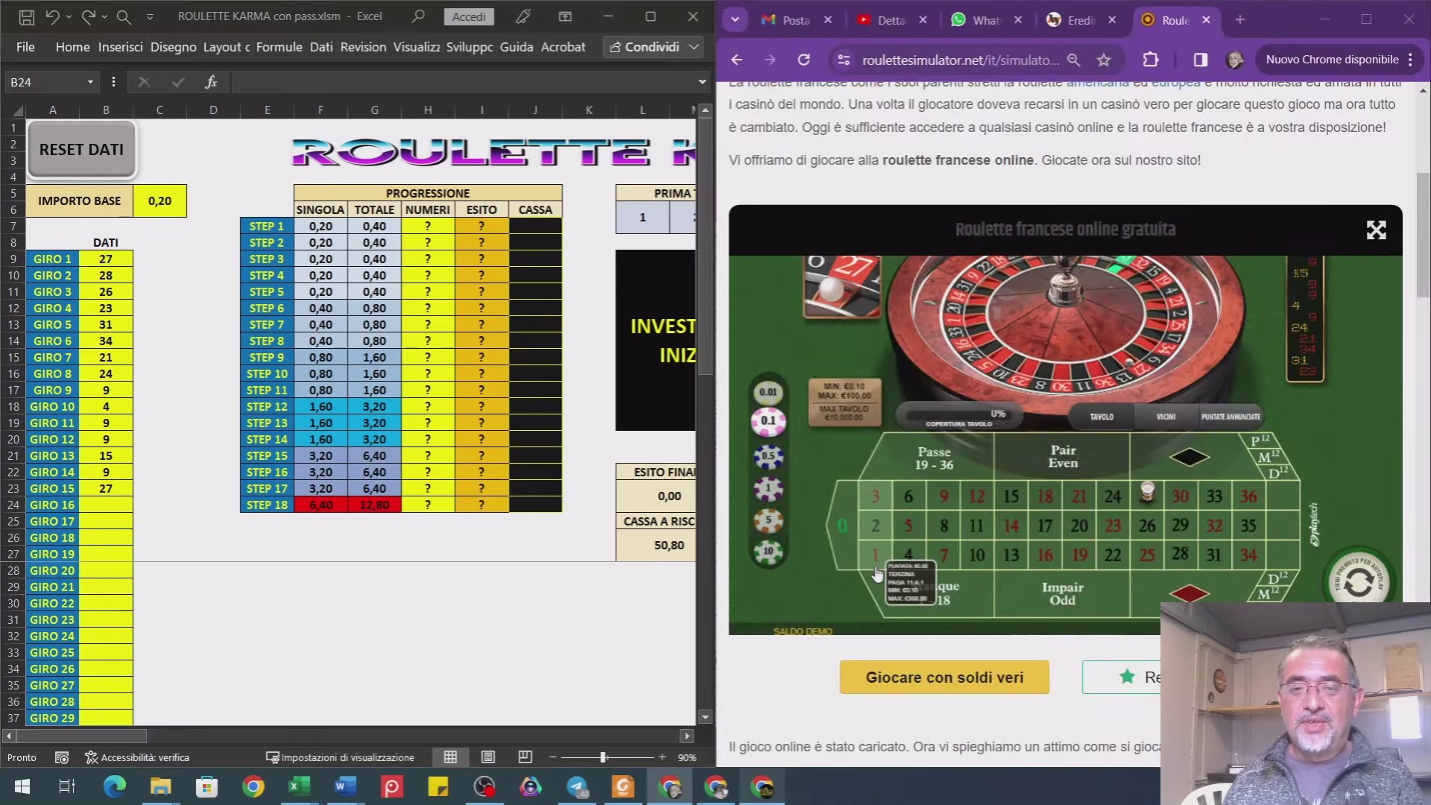
click(1252, 576)
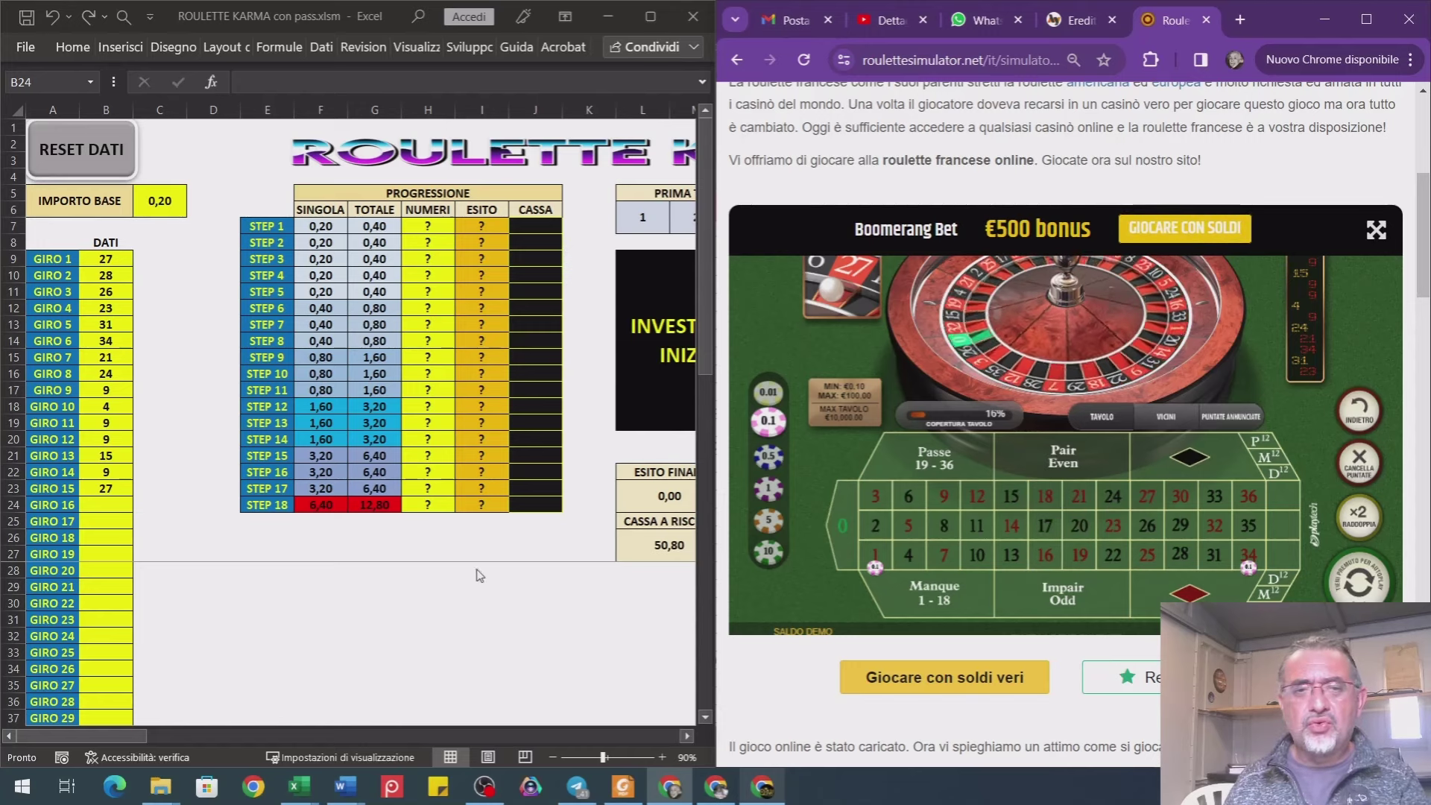
- Spin with the two terzina bets and record 30 as the number for STEP 1 of the progression
click(431, 227)
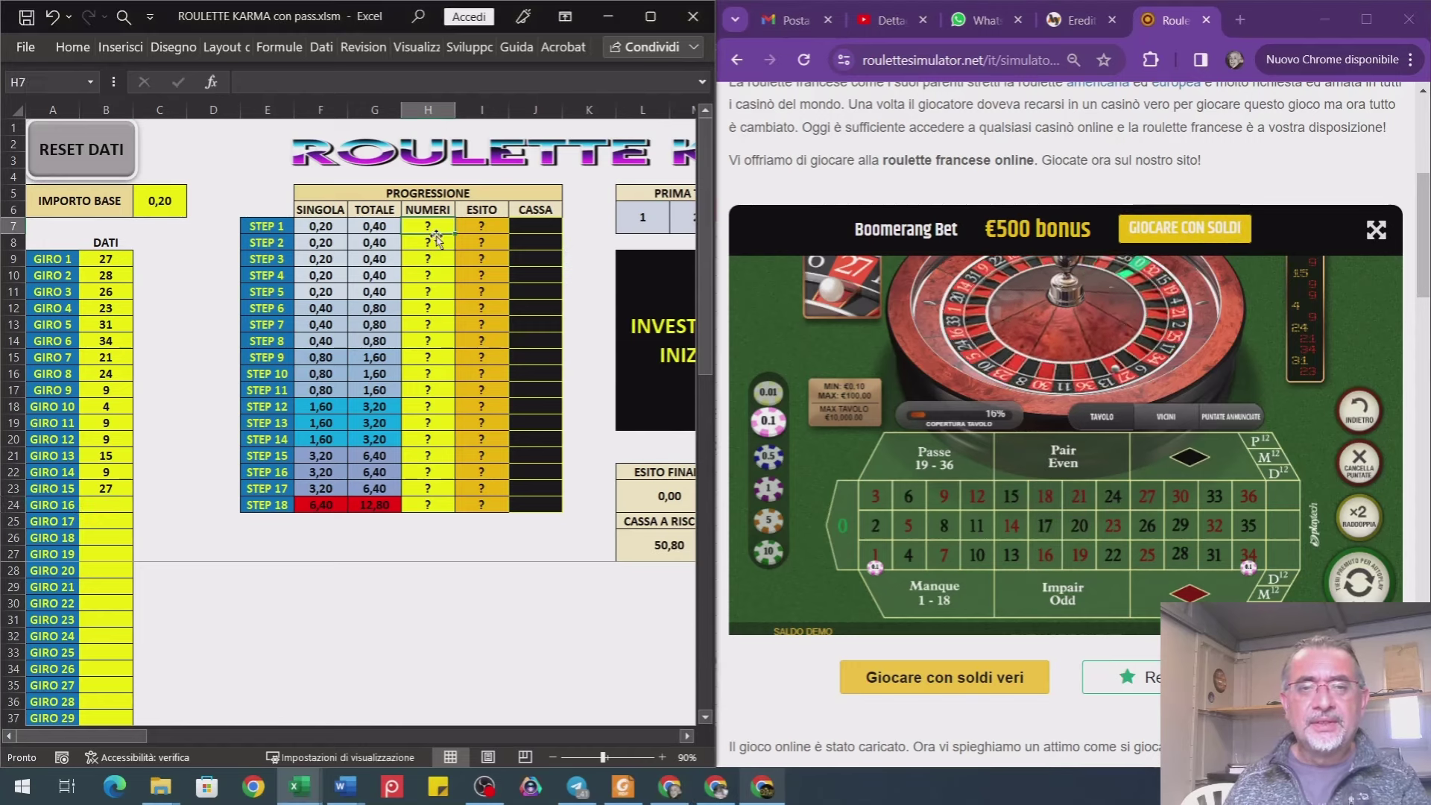
click(1361, 587)
key(BackSpace)
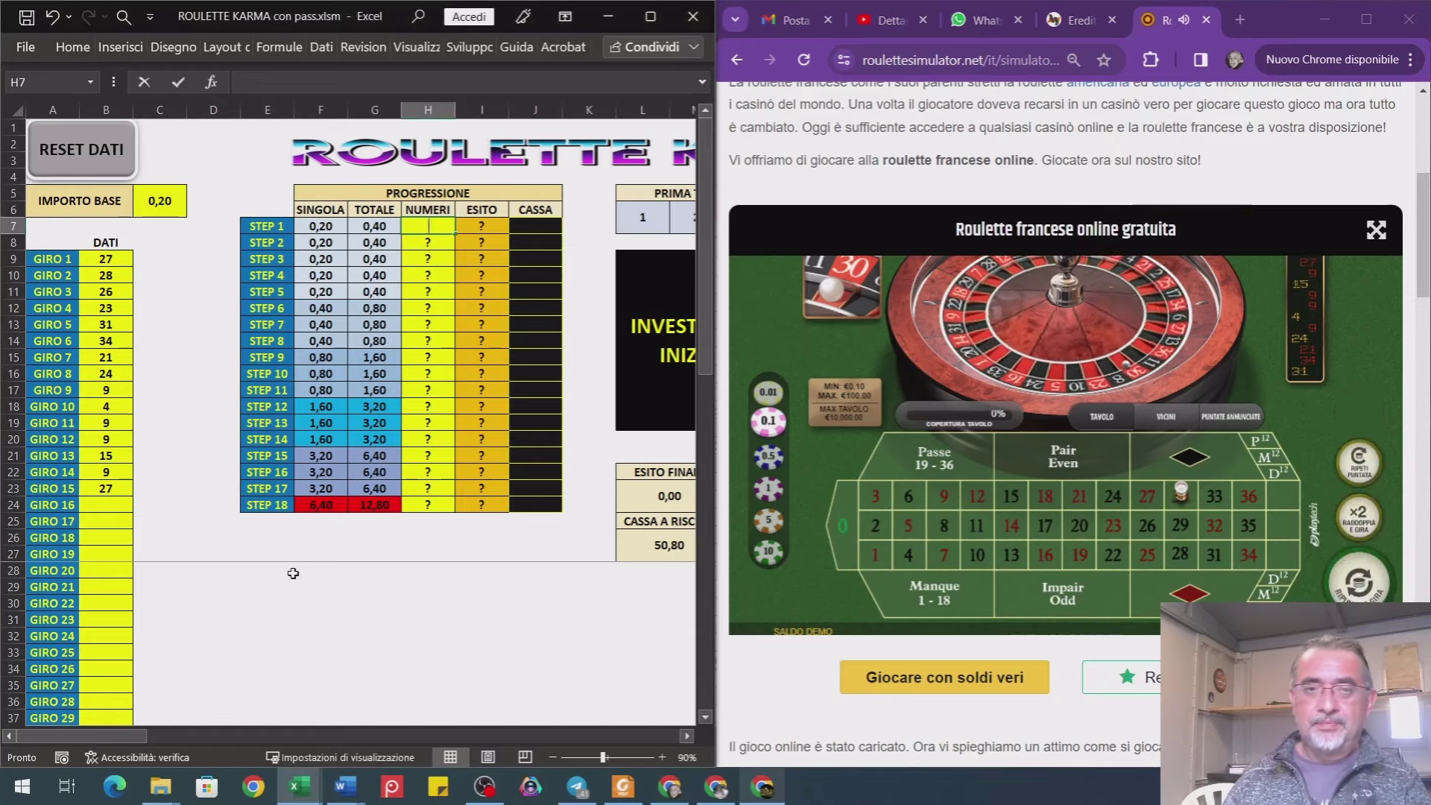
text(30)
key(Return)
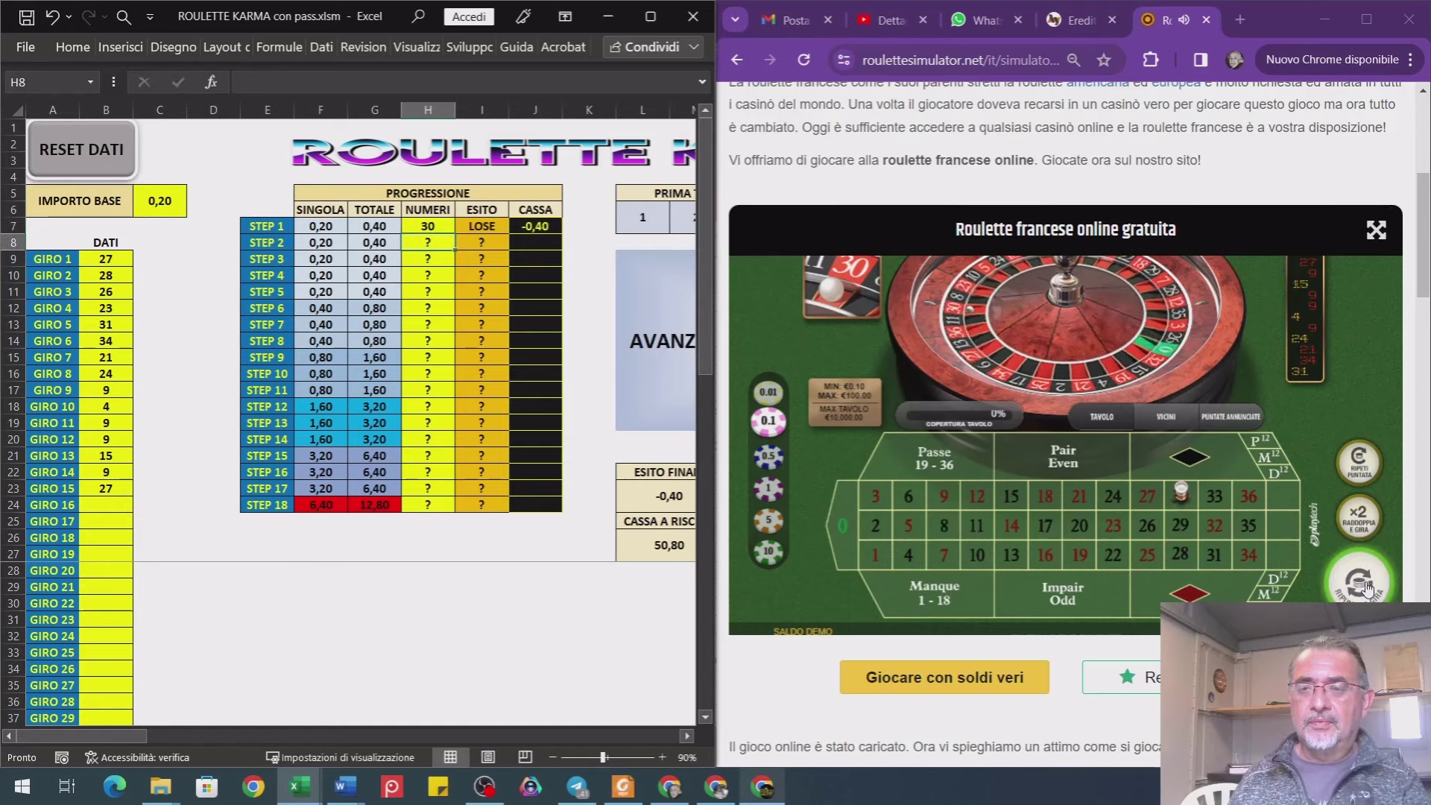
- Repeat the same bets for two spins and record 5 for STEP 2 and 16 for STEP 3
click(1362, 587)
click(488, 572)
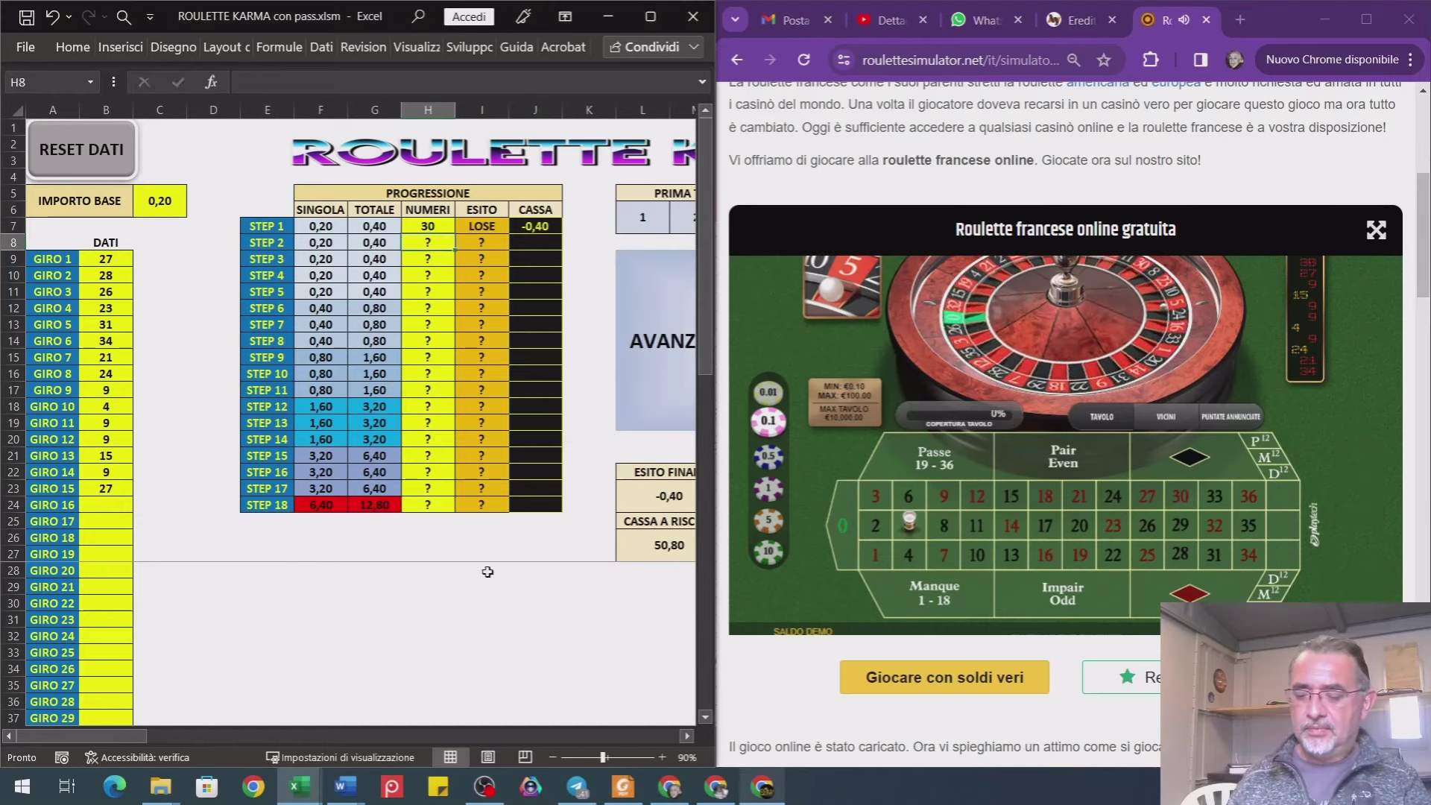
key(Return)
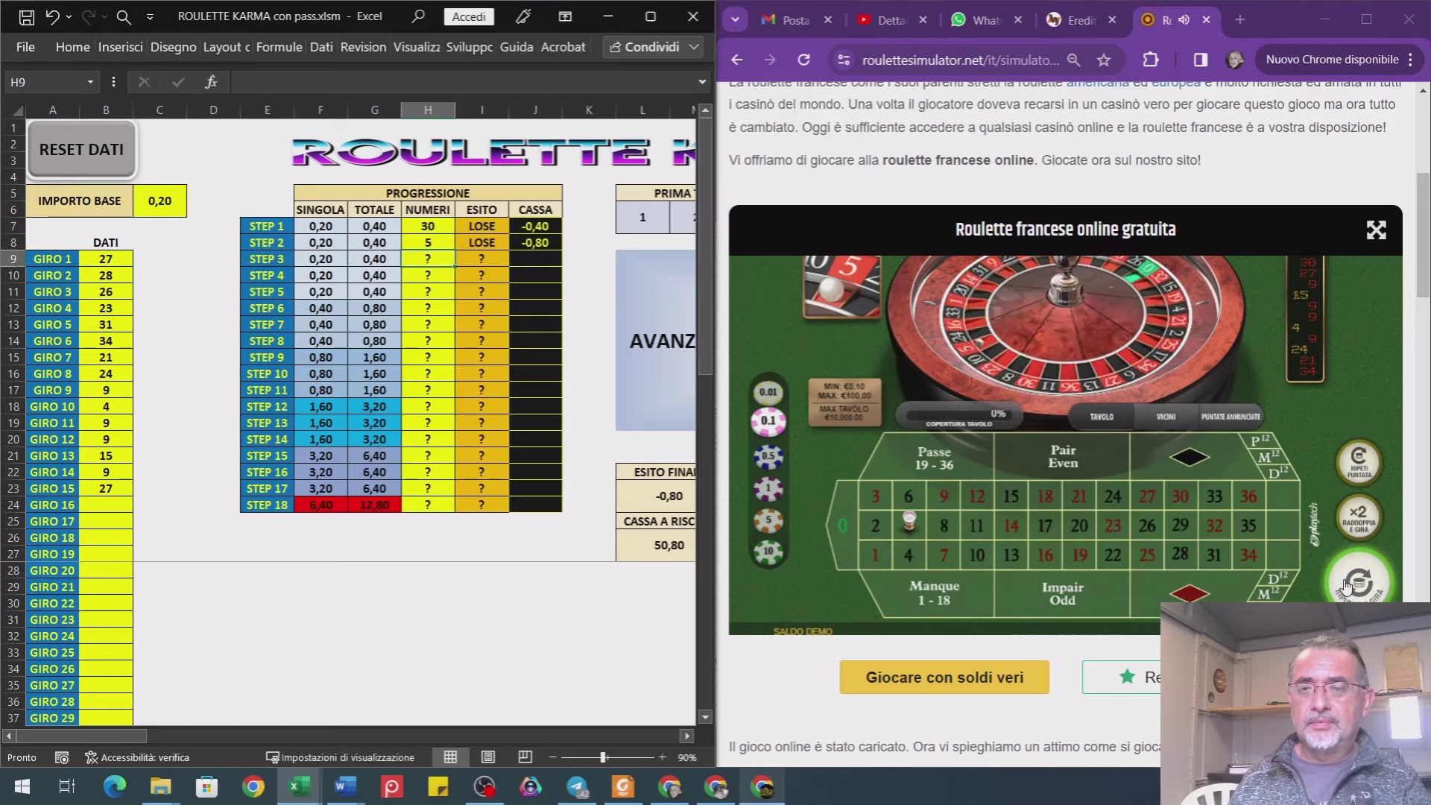
click(822, 575)
click(460, 553)
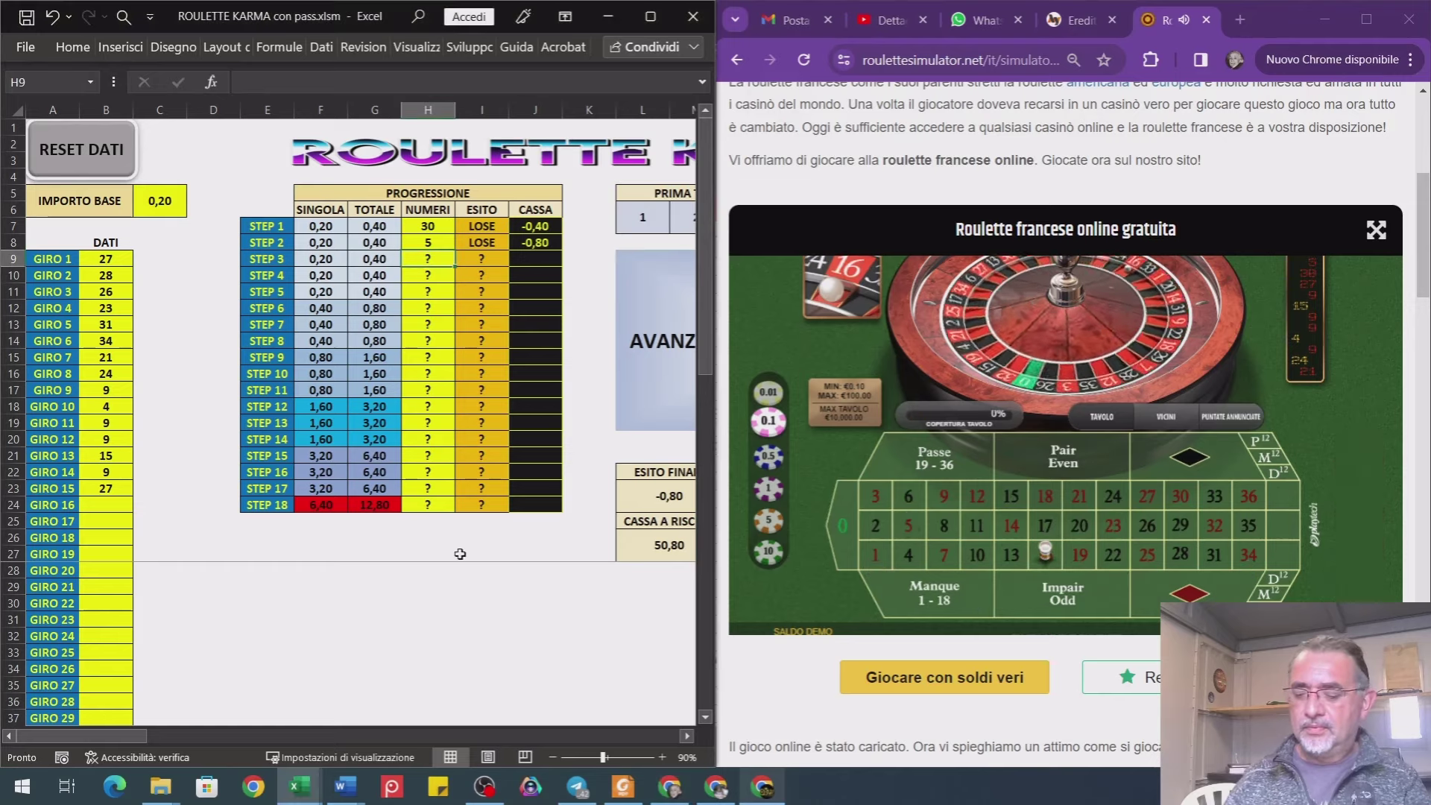
text(16)
key(Return)
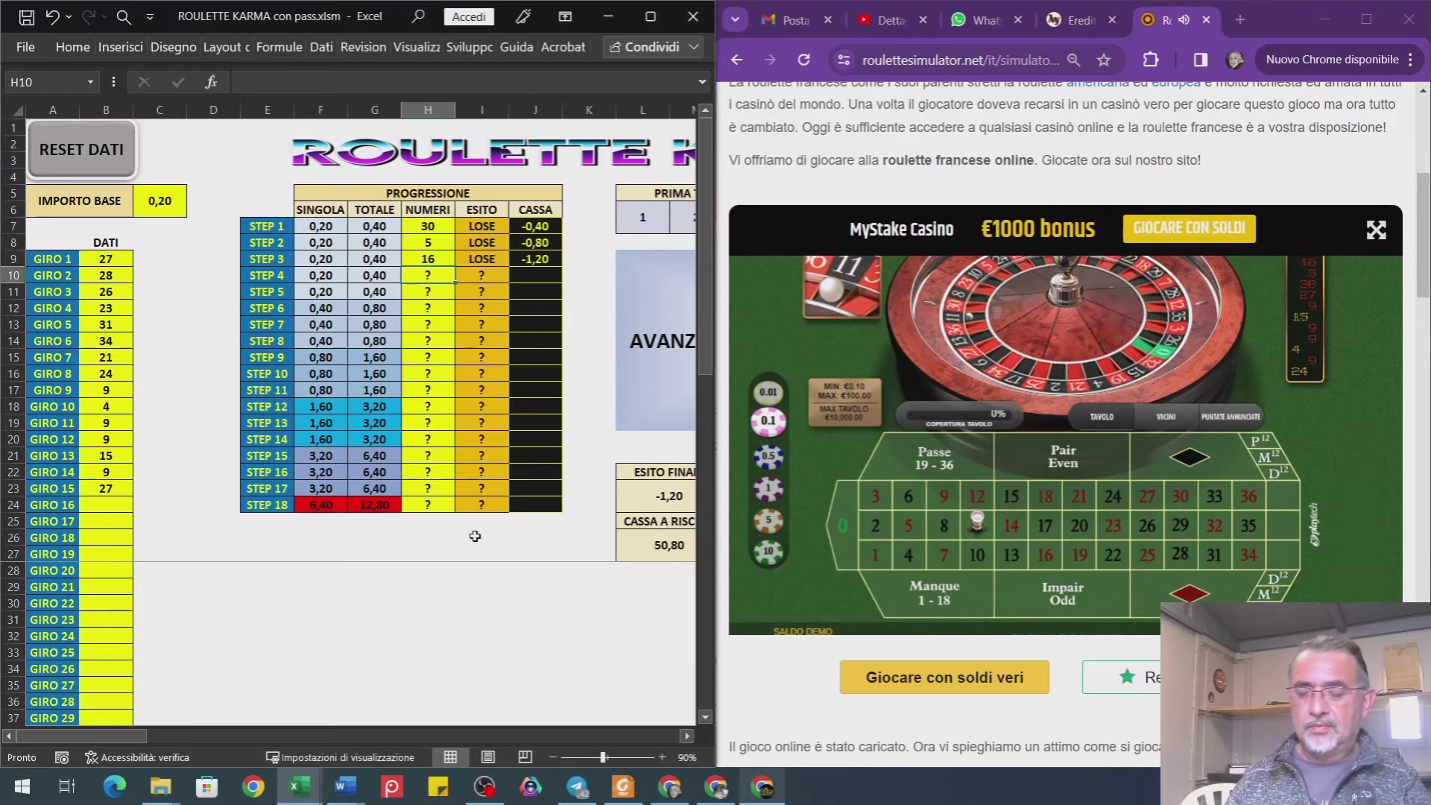
- Record 11 for STEP 4, spin again with the same bets, and record 23 for STEP 5
text(11)
key(Return)
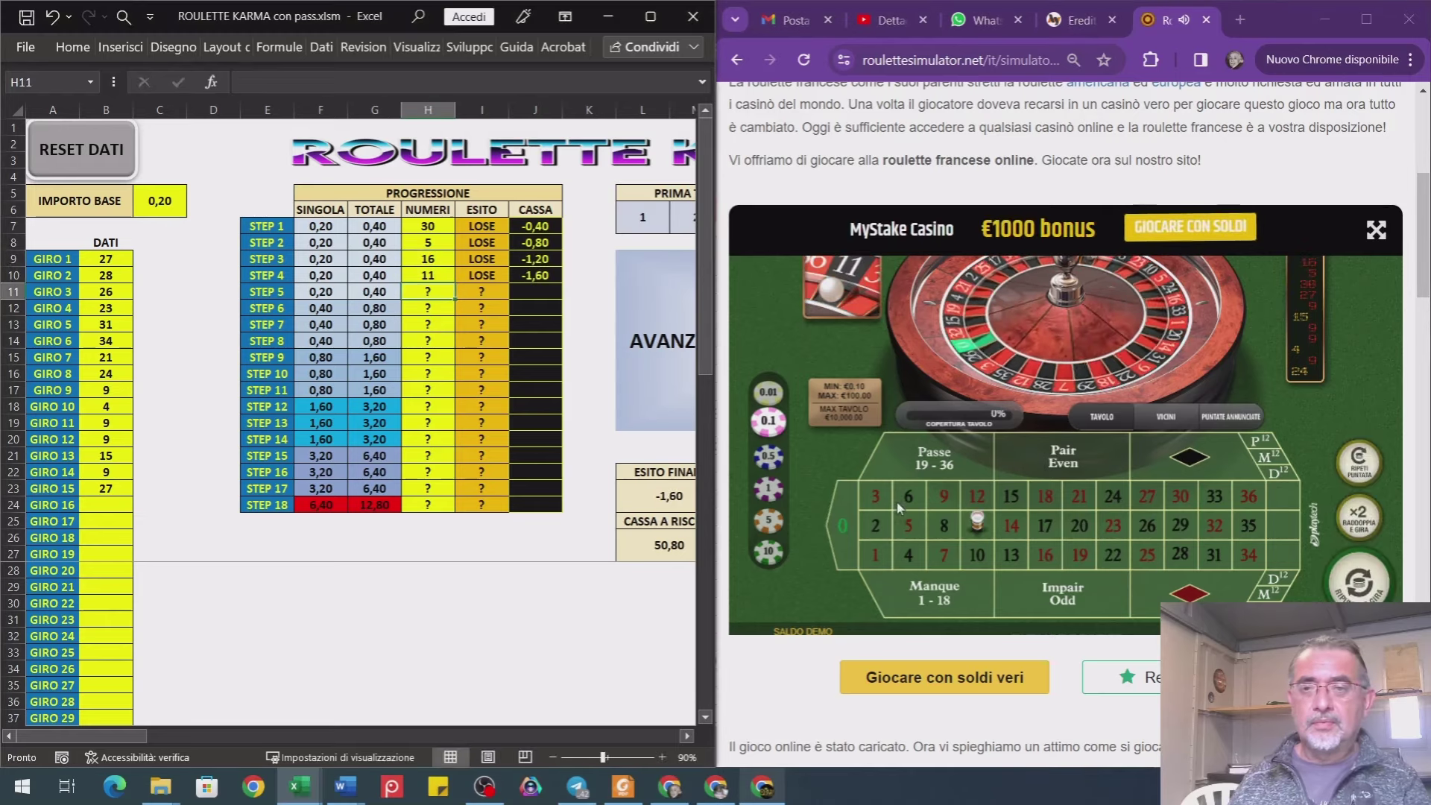
click(1358, 589)
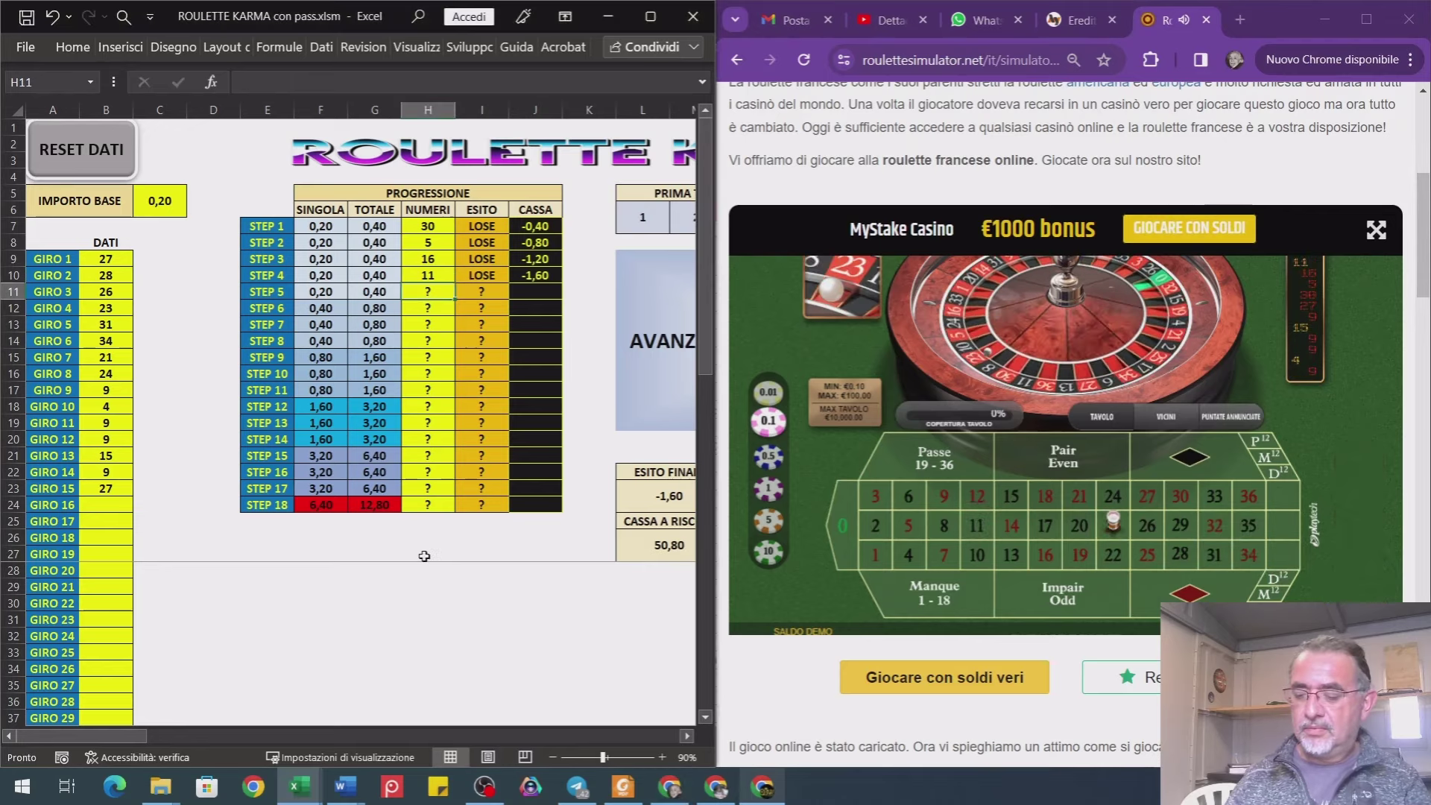
text(23)
key(Return)
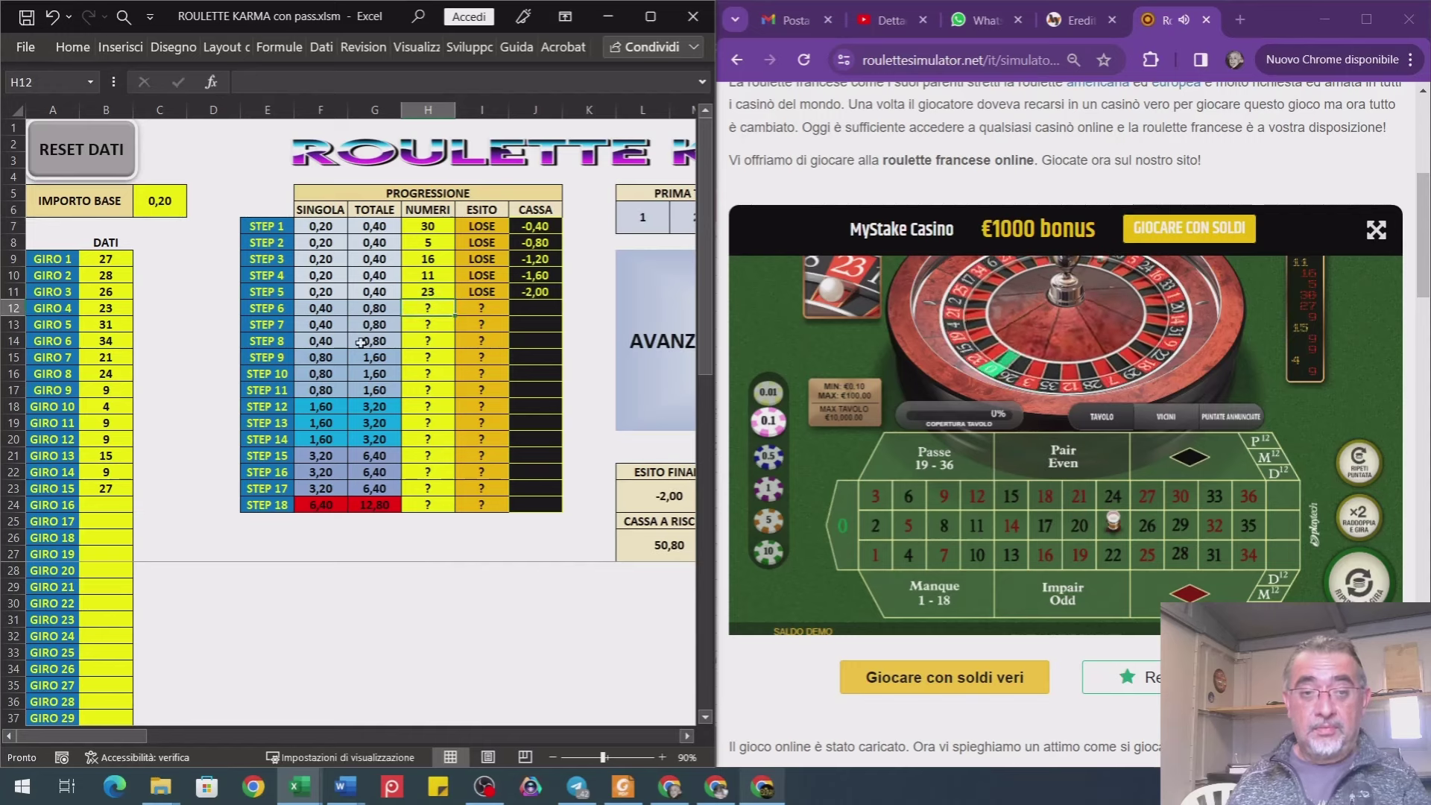
- Double the bets and spin, record 14 for STEP 6, and spin again with the same doubled bets
click(1361, 516)
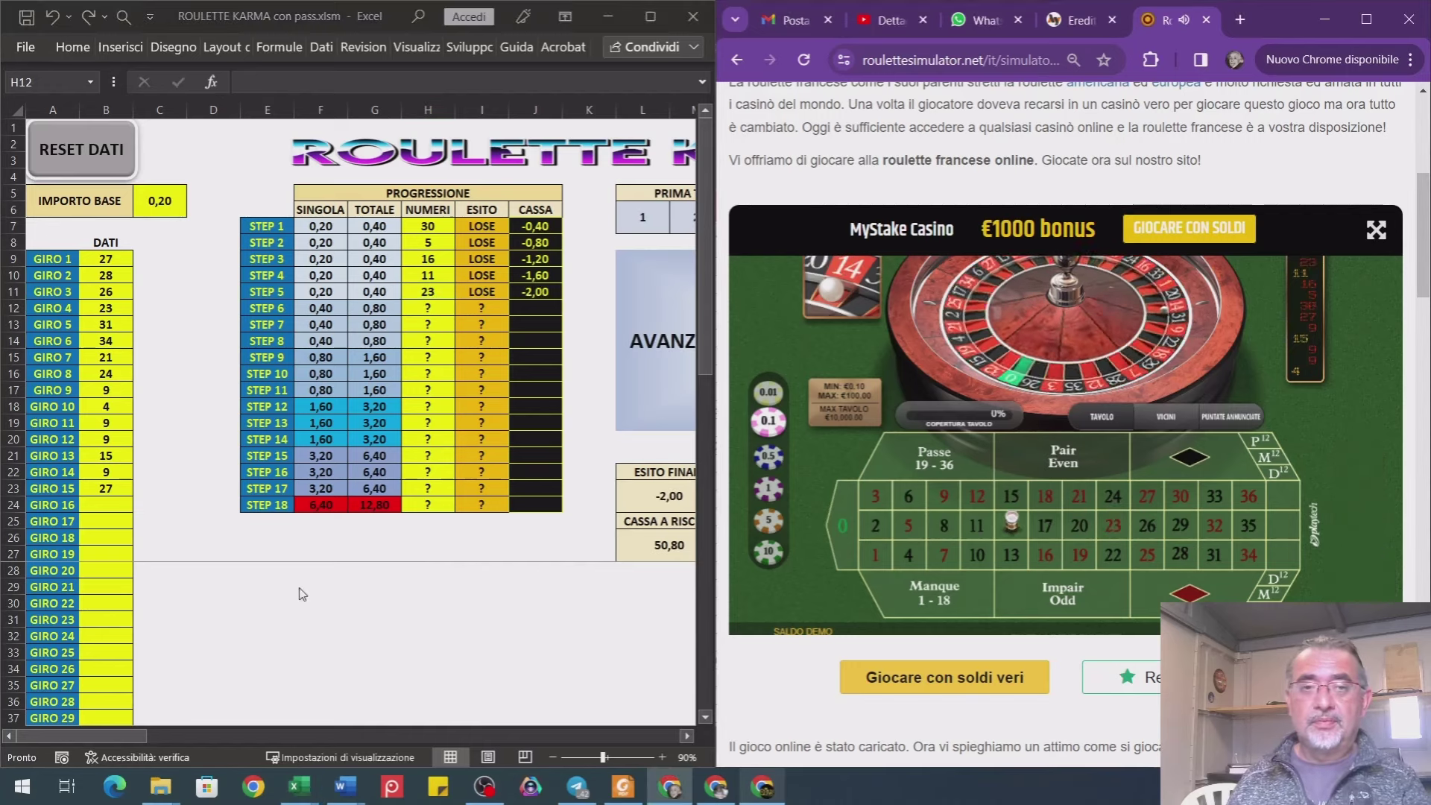
key(alt+Tab)
text(14)
key(Return)
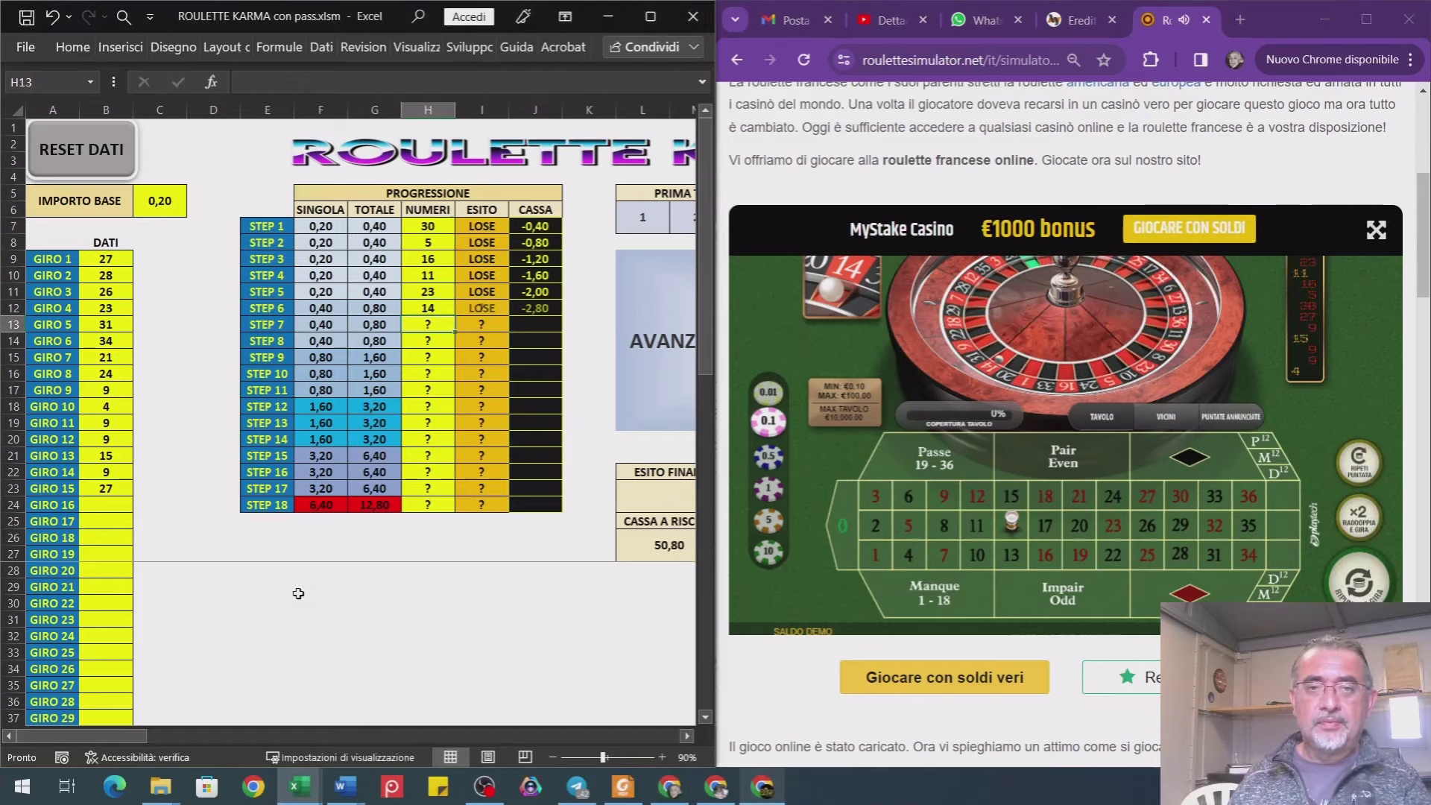
click(1368, 591)
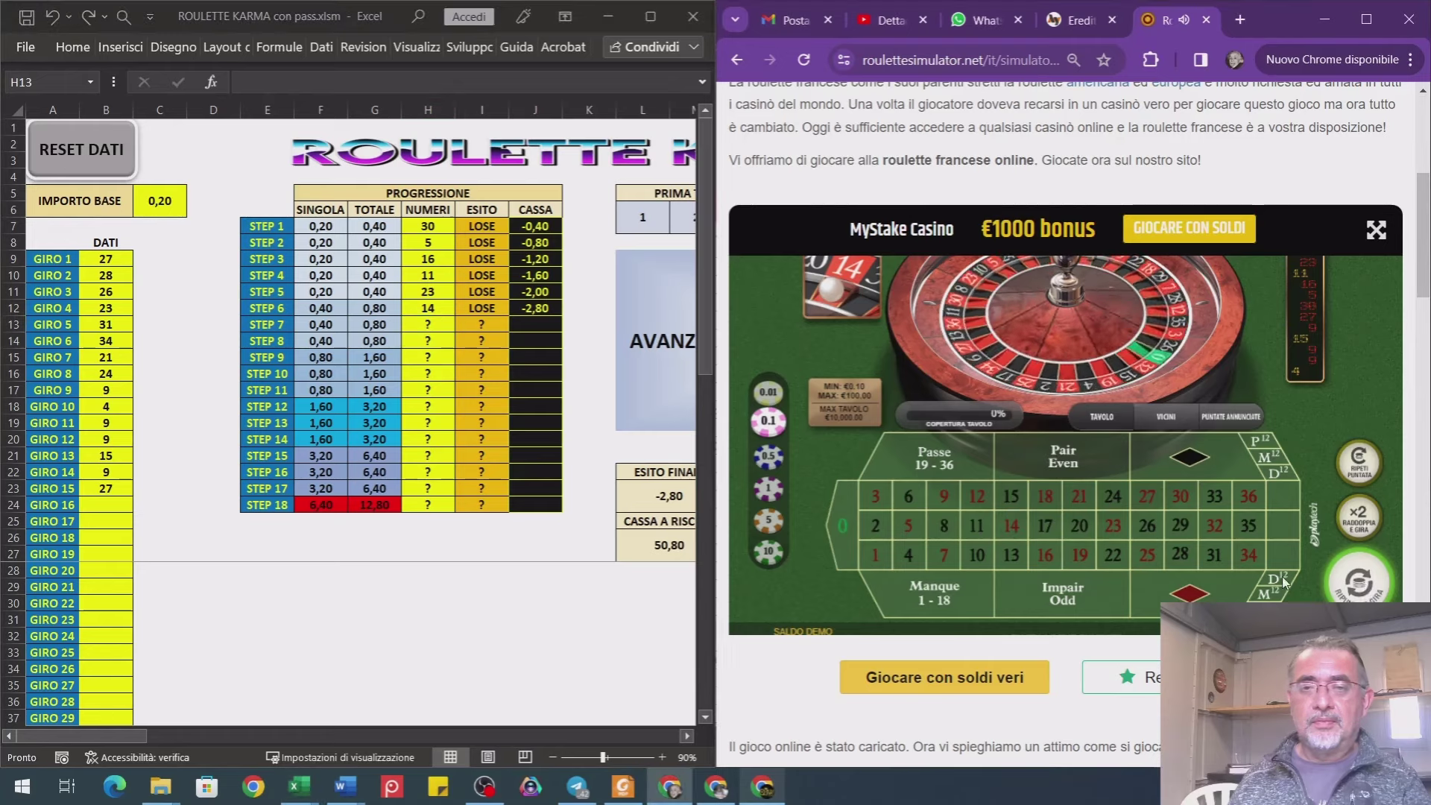
- Record 3 for STEP 7 of the progression, maximize the workbook, and run the total reset to log the win
key(alt+Tab)
text(3)
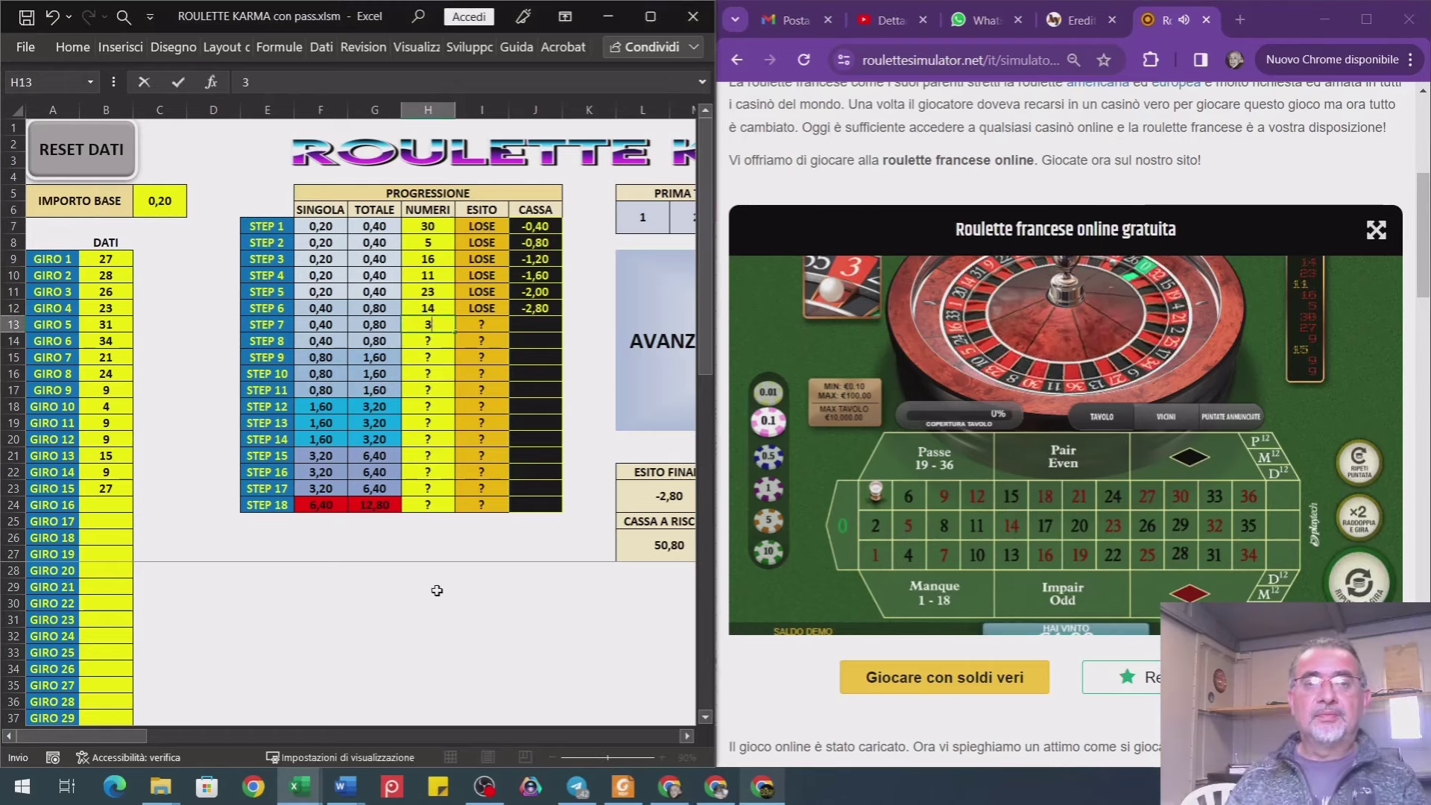
key(Return)
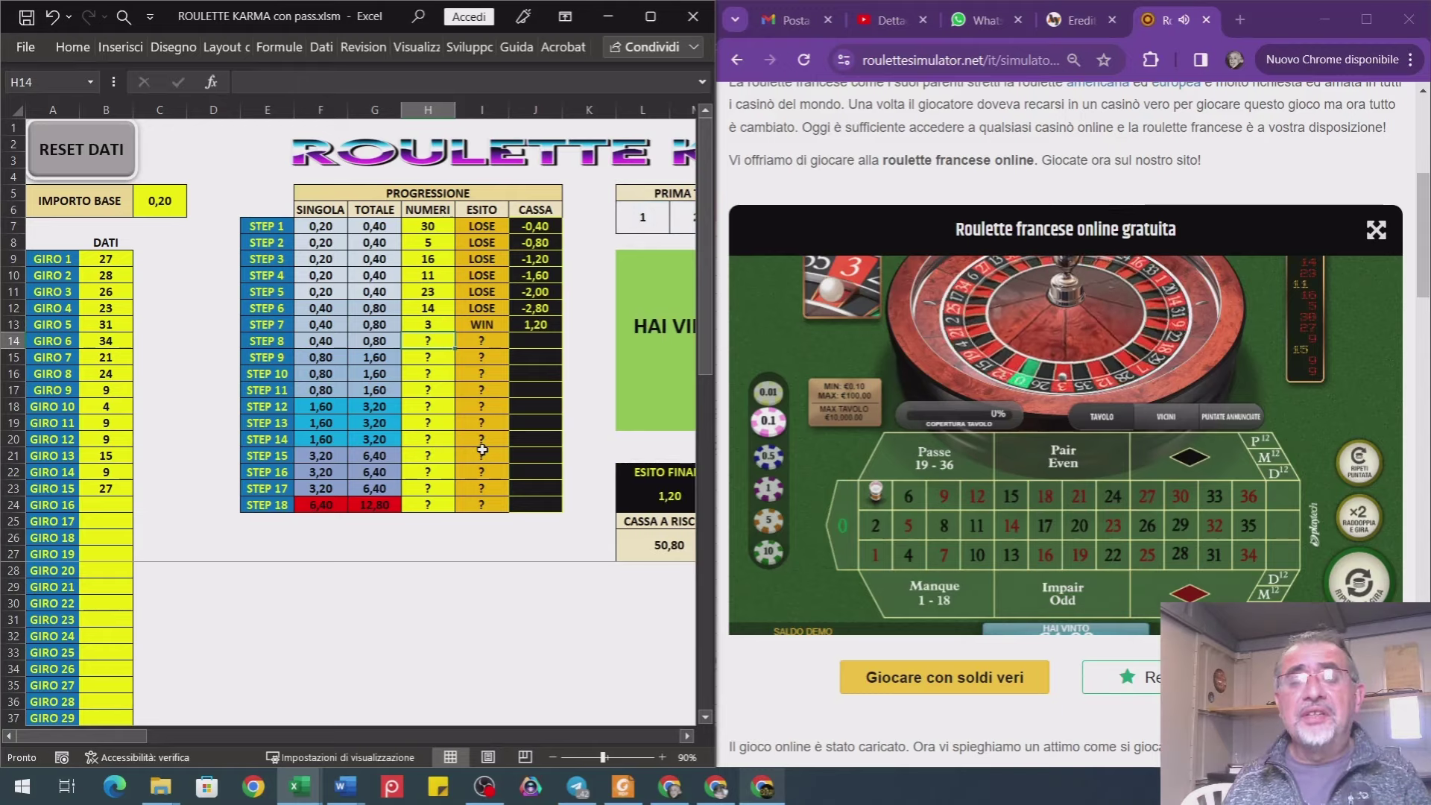
click(650, 16)
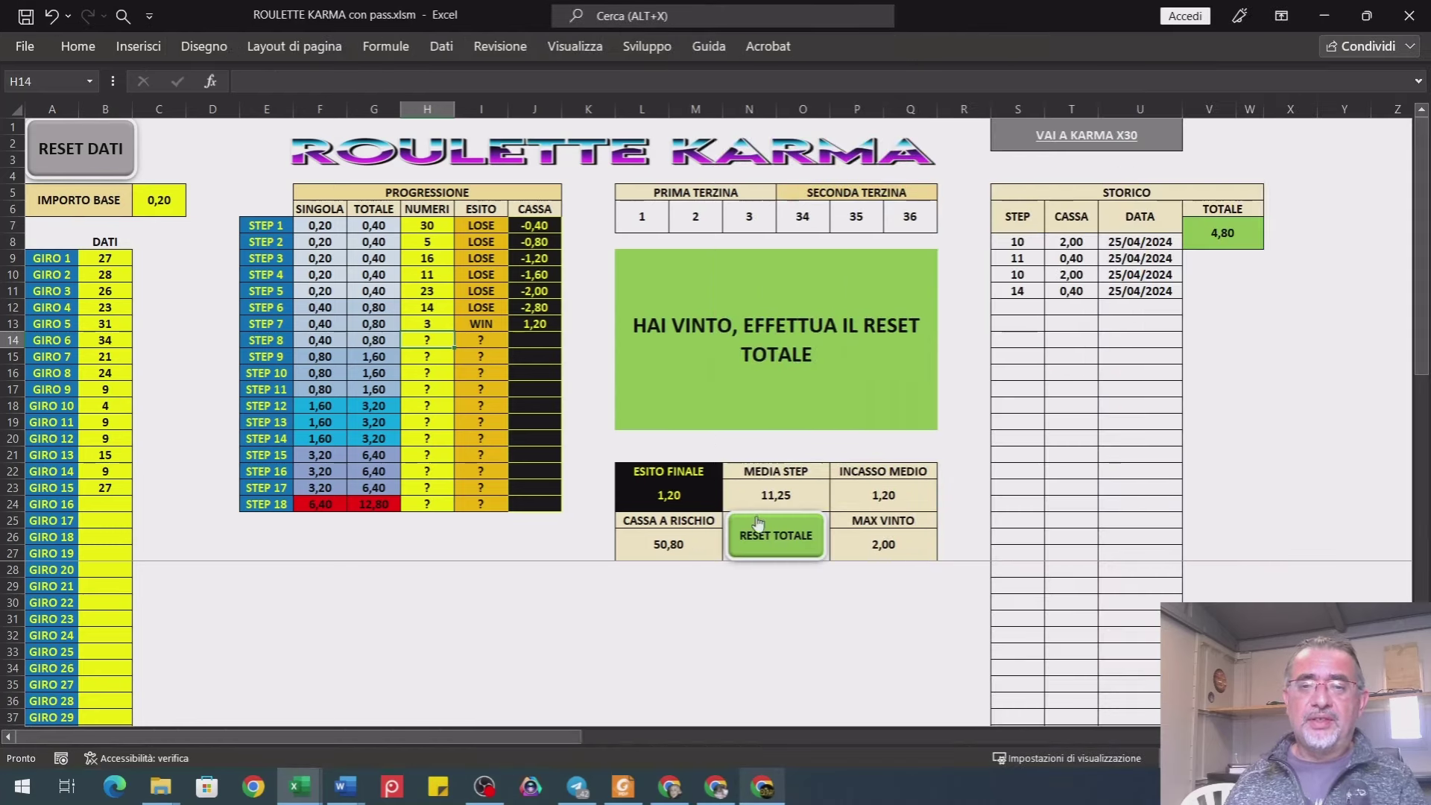
click(771, 546)
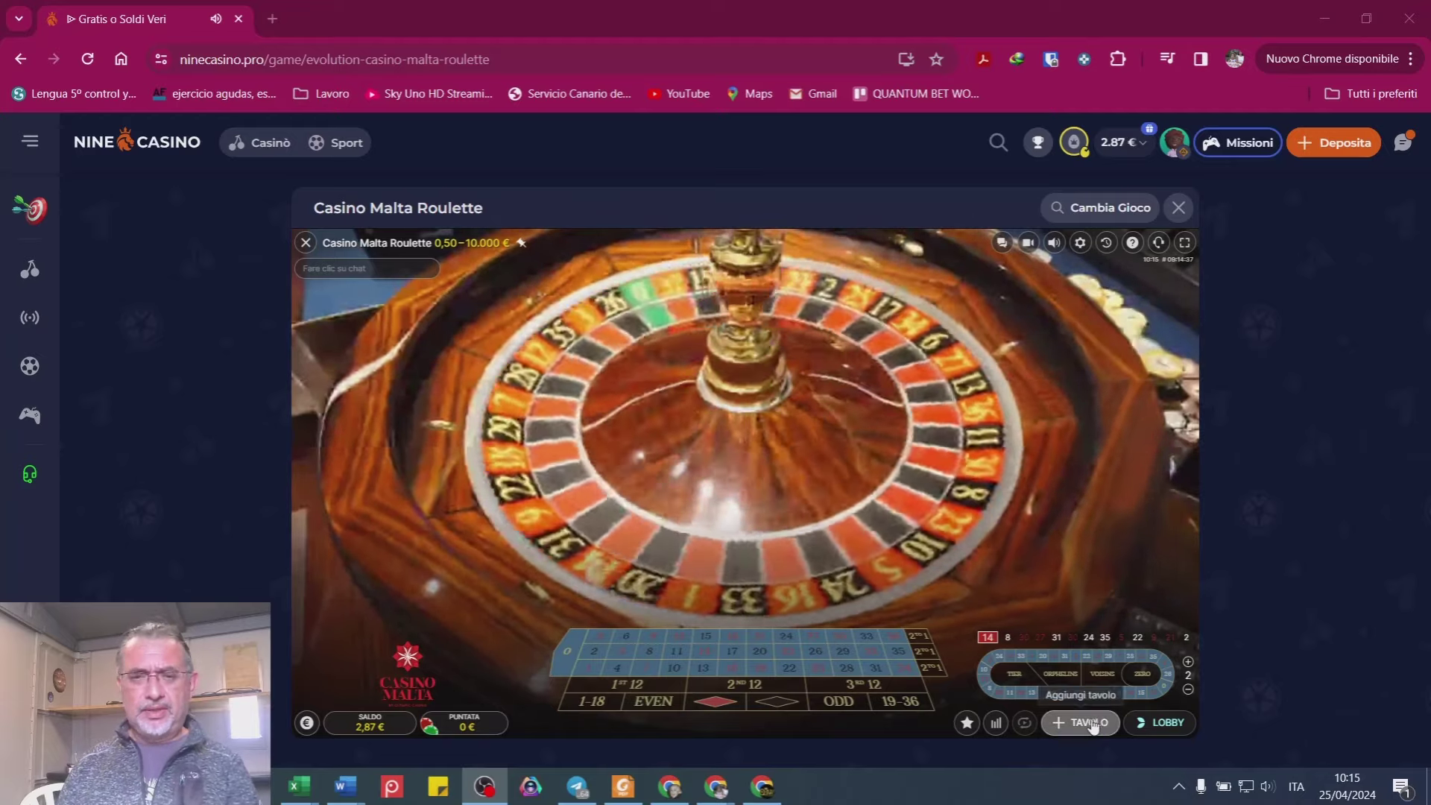
- Open the statistics of Casino Malta Roulette and show the oldest numbers in the last 500 spins
click(997, 724)
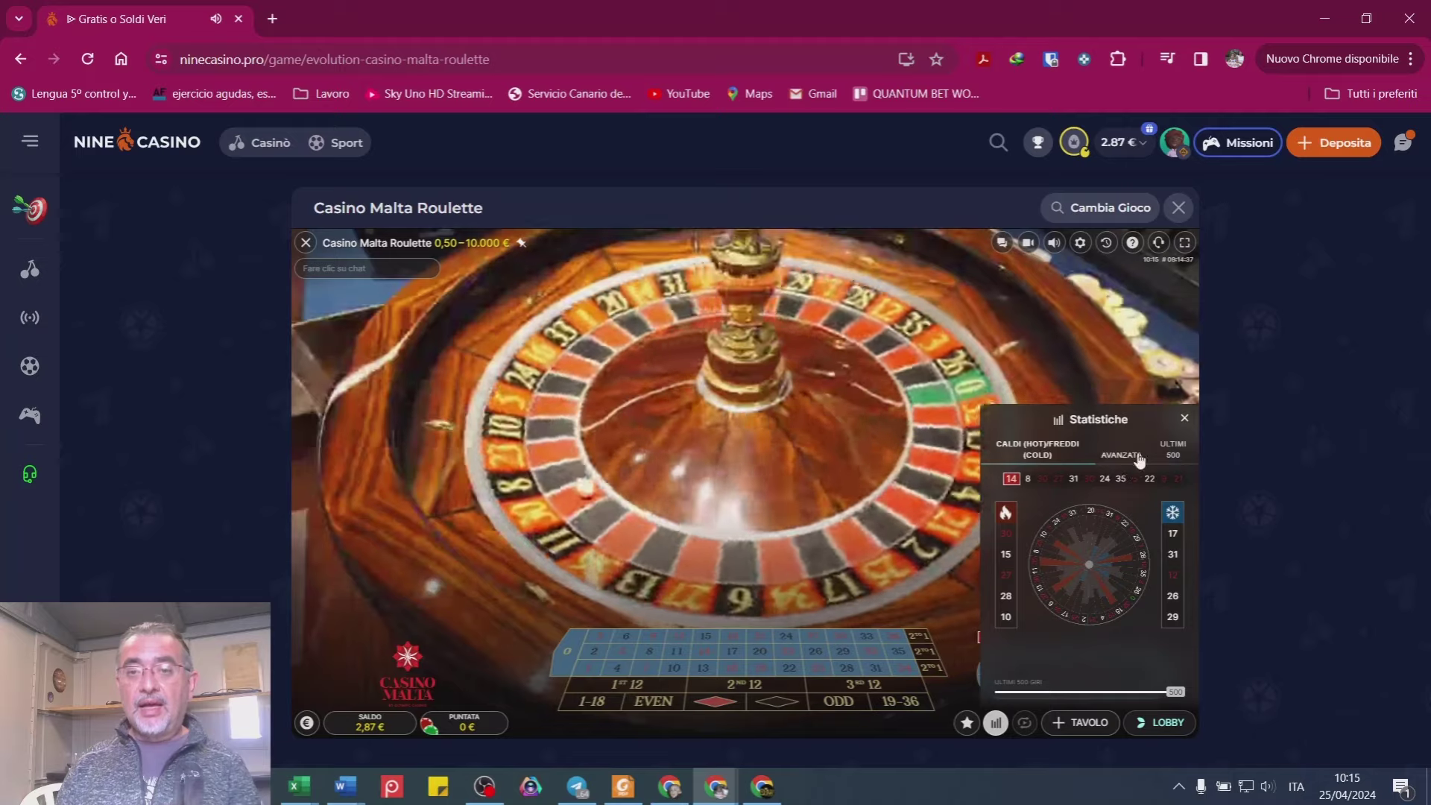
click(1172, 450)
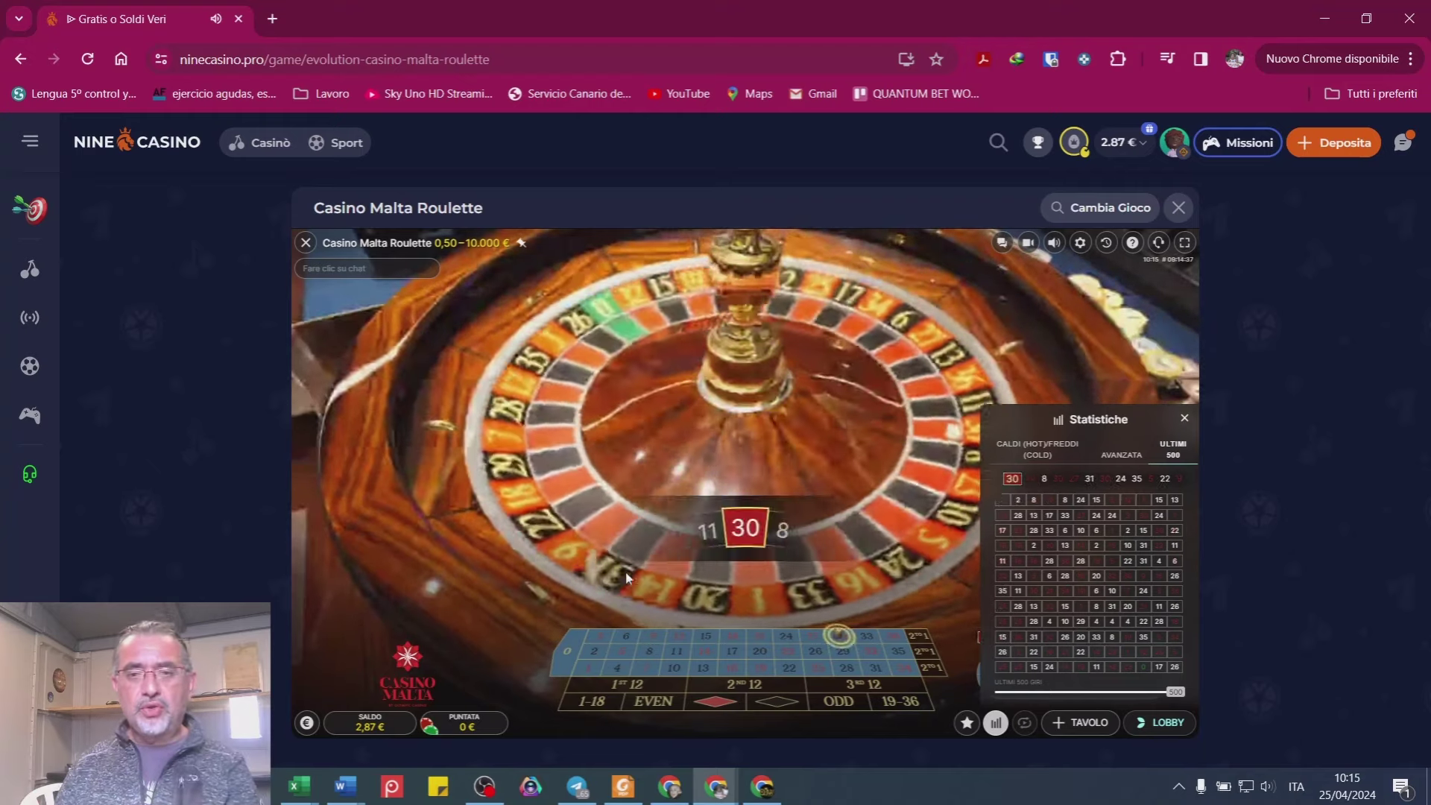
scroll(1095, 566, down, 5)
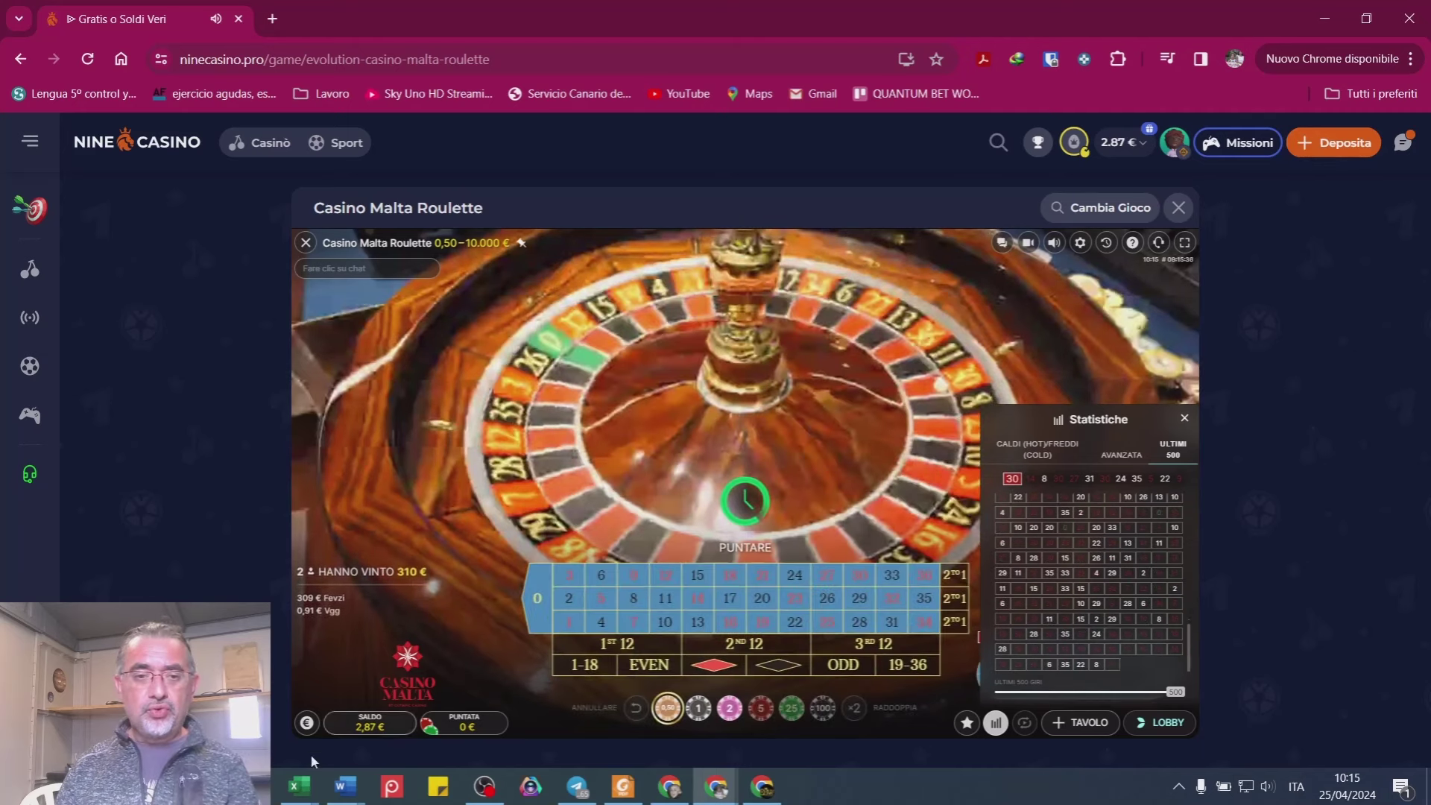
- Capture the visible block of oldest numbers in the last 500 spins as a Screenpresso region screenshot
click(393, 792)
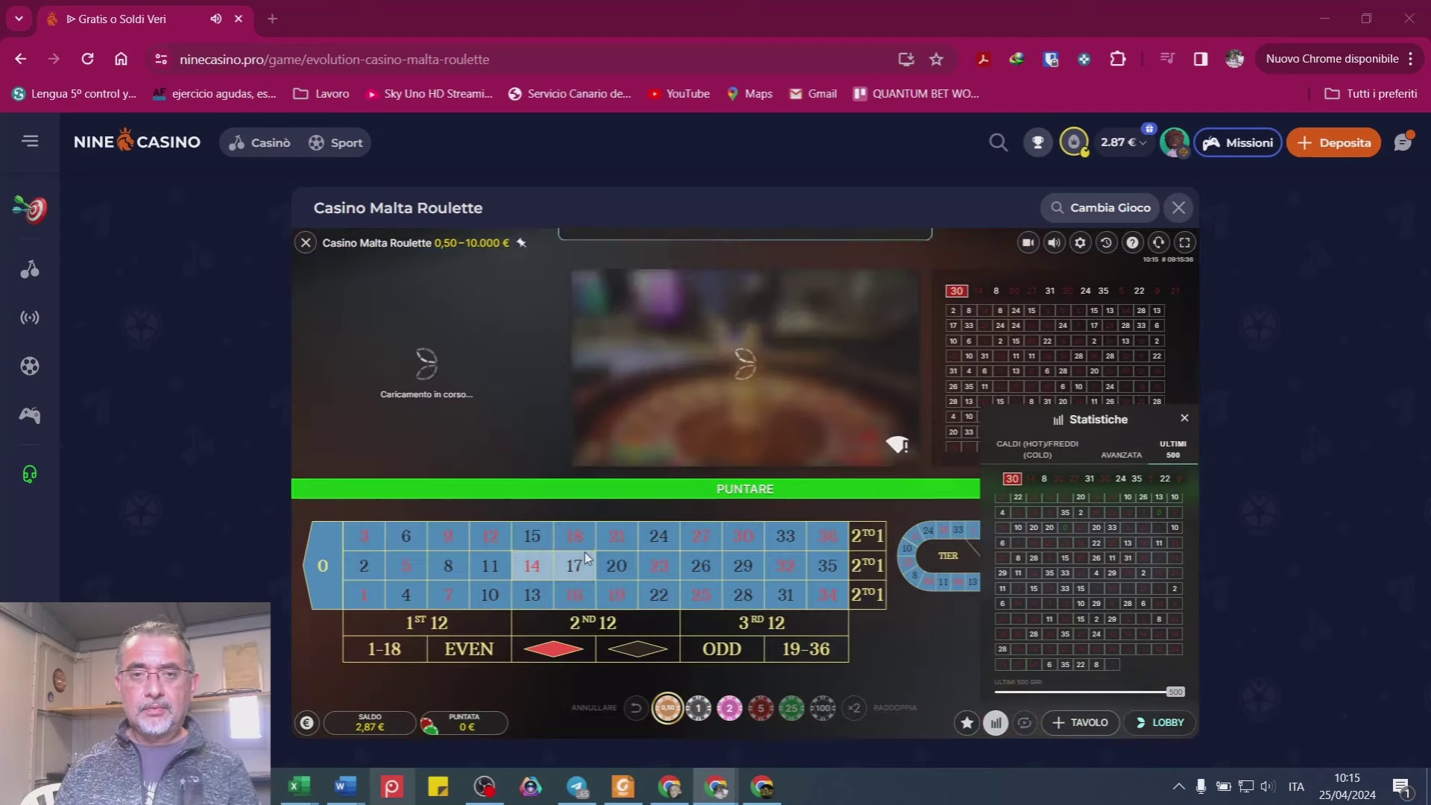
key(ctrl+shift+w)
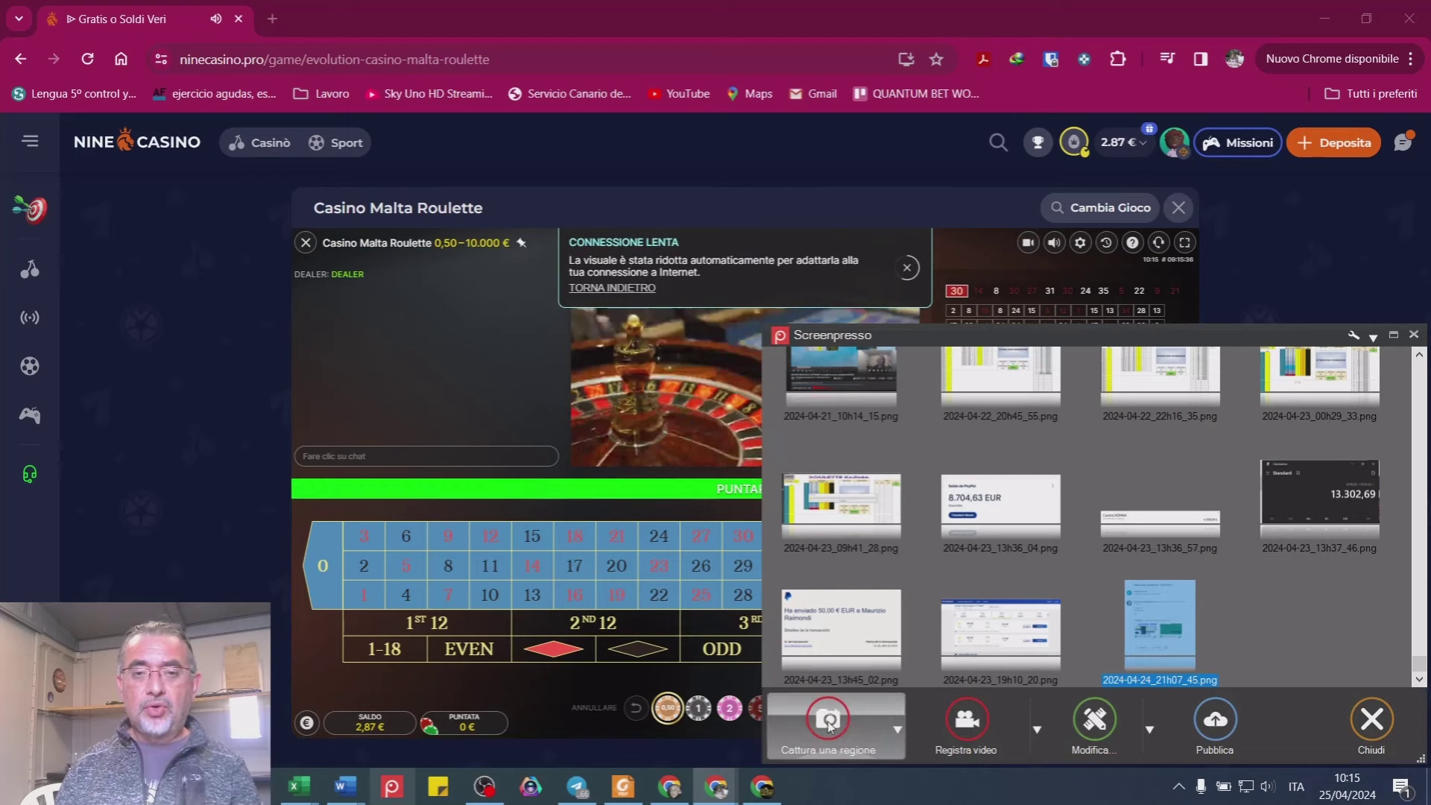
click(880, 716)
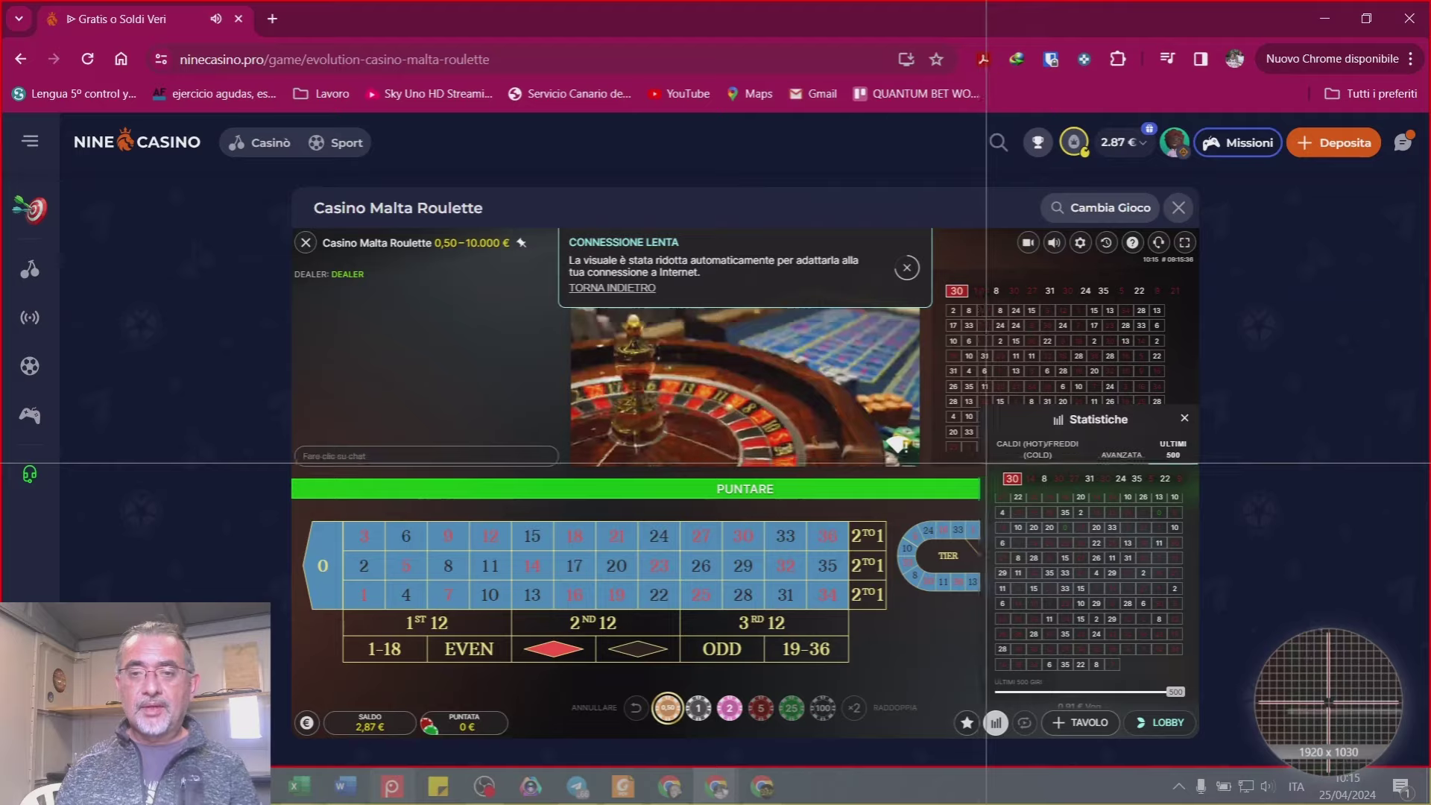
drag(988, 465, 1193, 693)
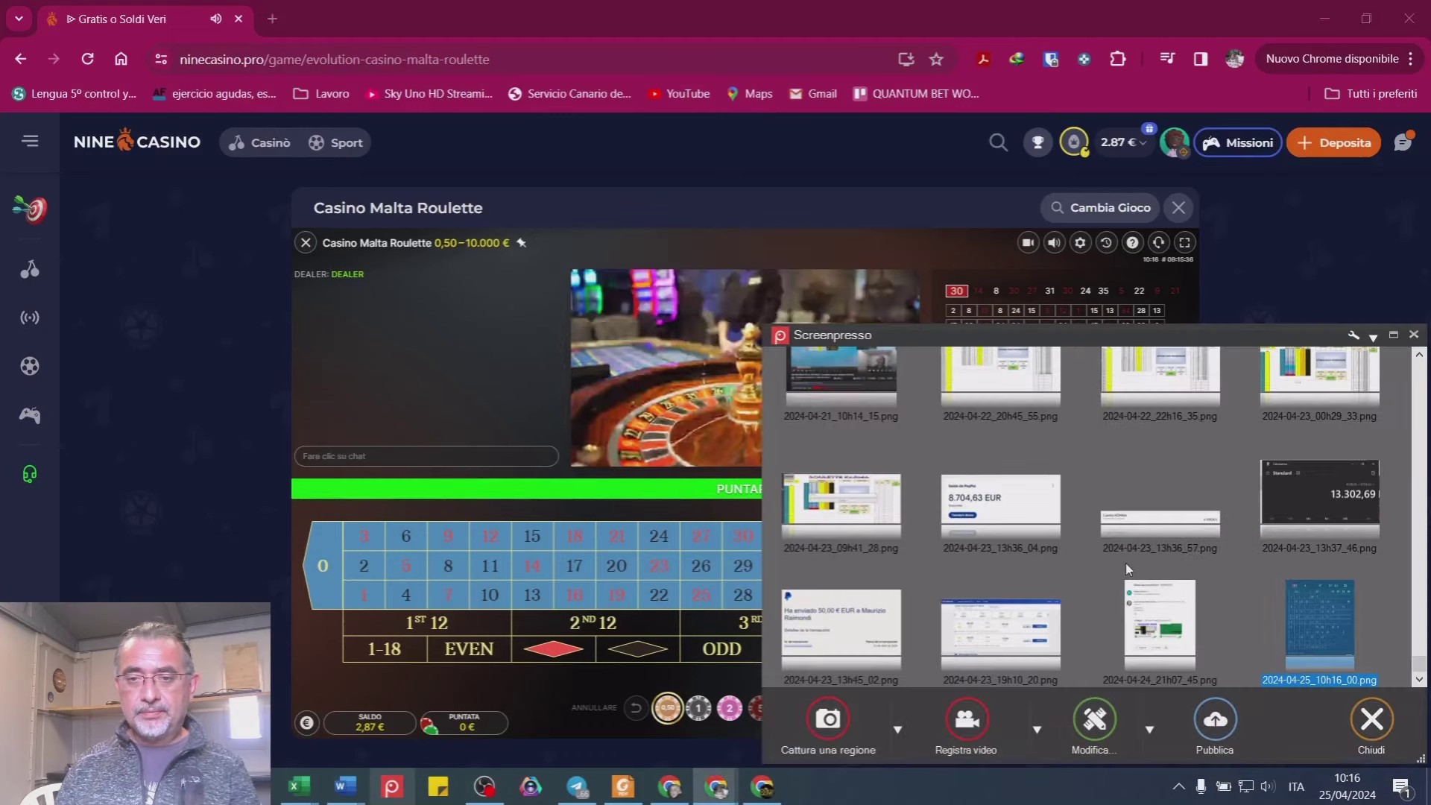
click(1371, 720)
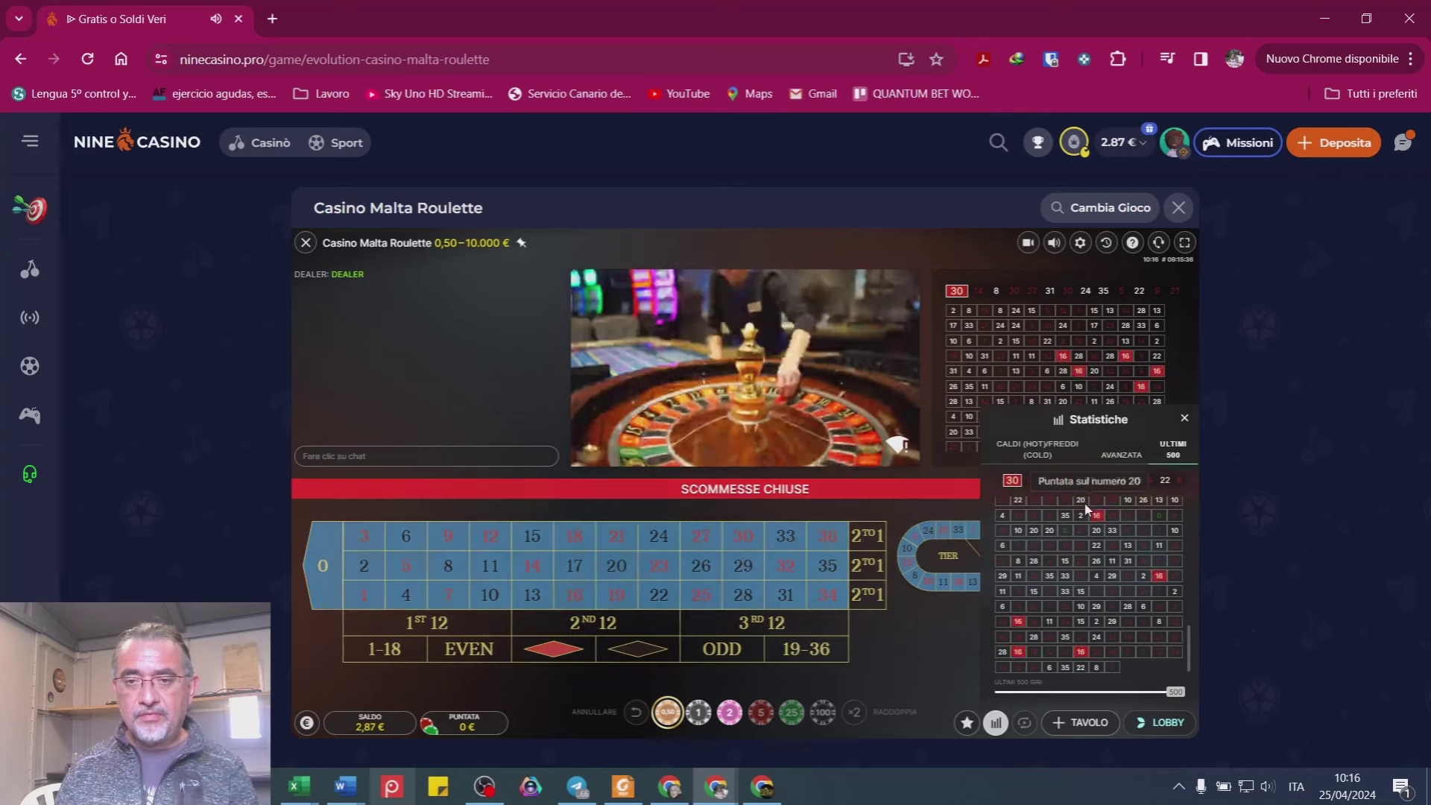
- Capture the next block of more recent numbers, including the whole statistics window, as a second Screenpresso region screenshot
scroll(1084, 567, up, 3)
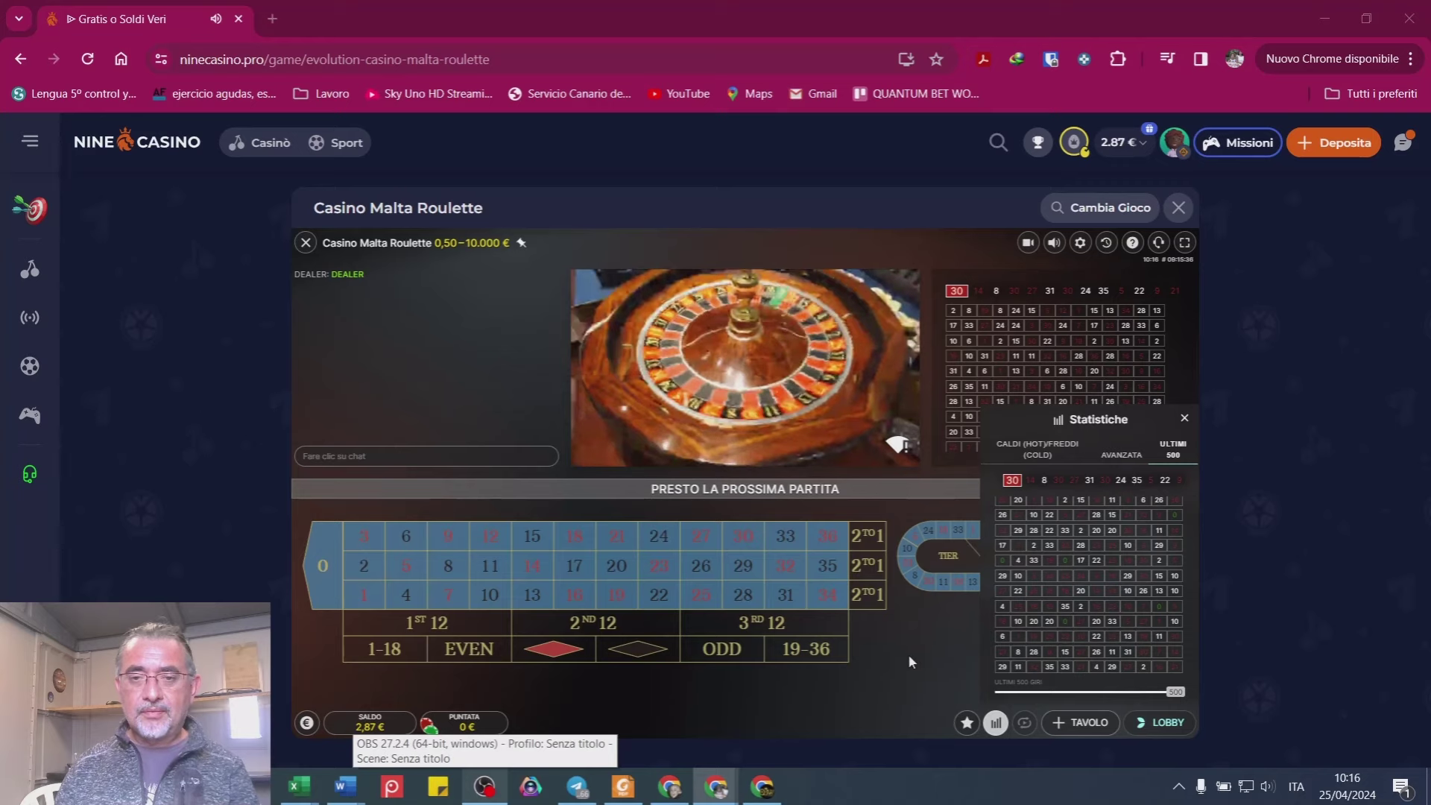
key(Print)
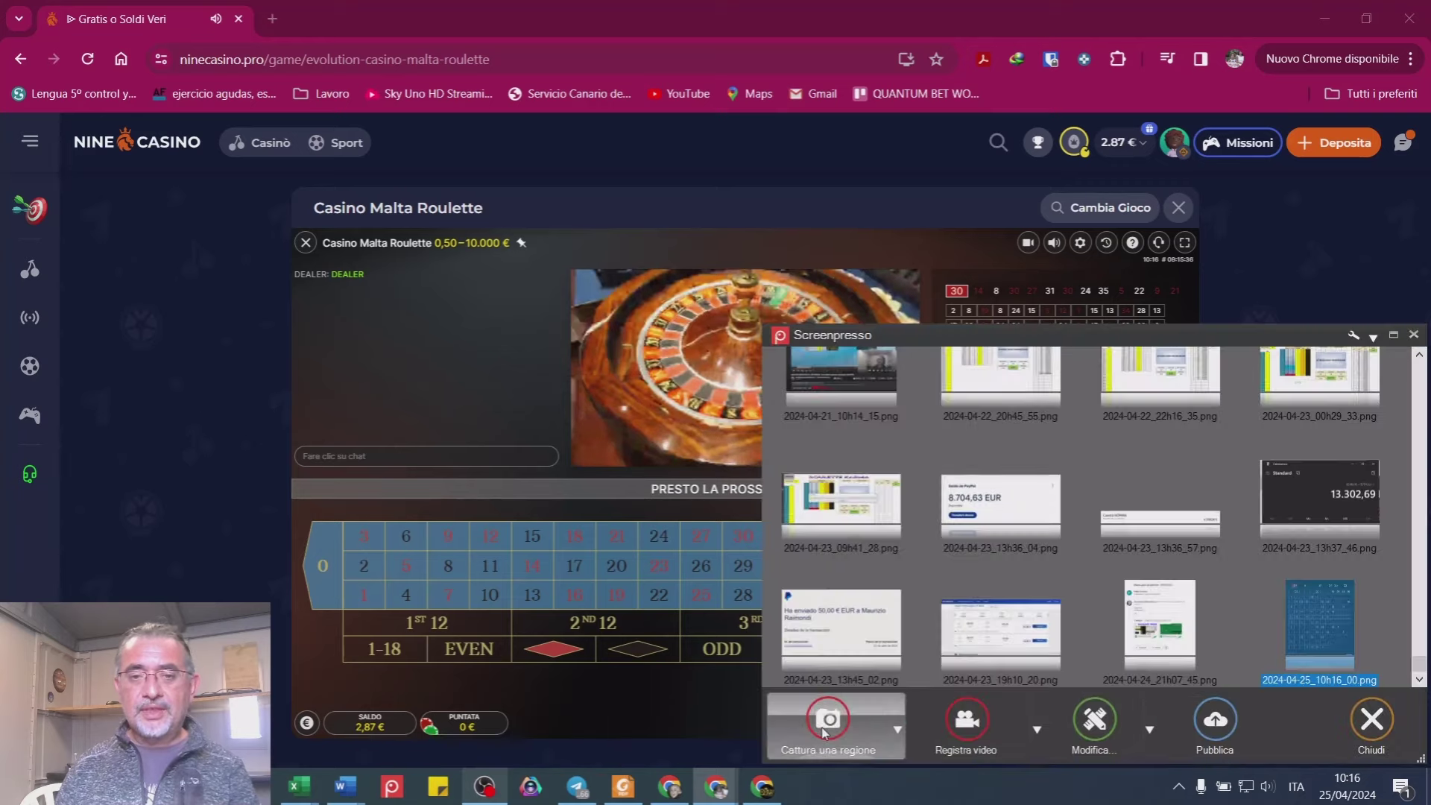
key(Escape)
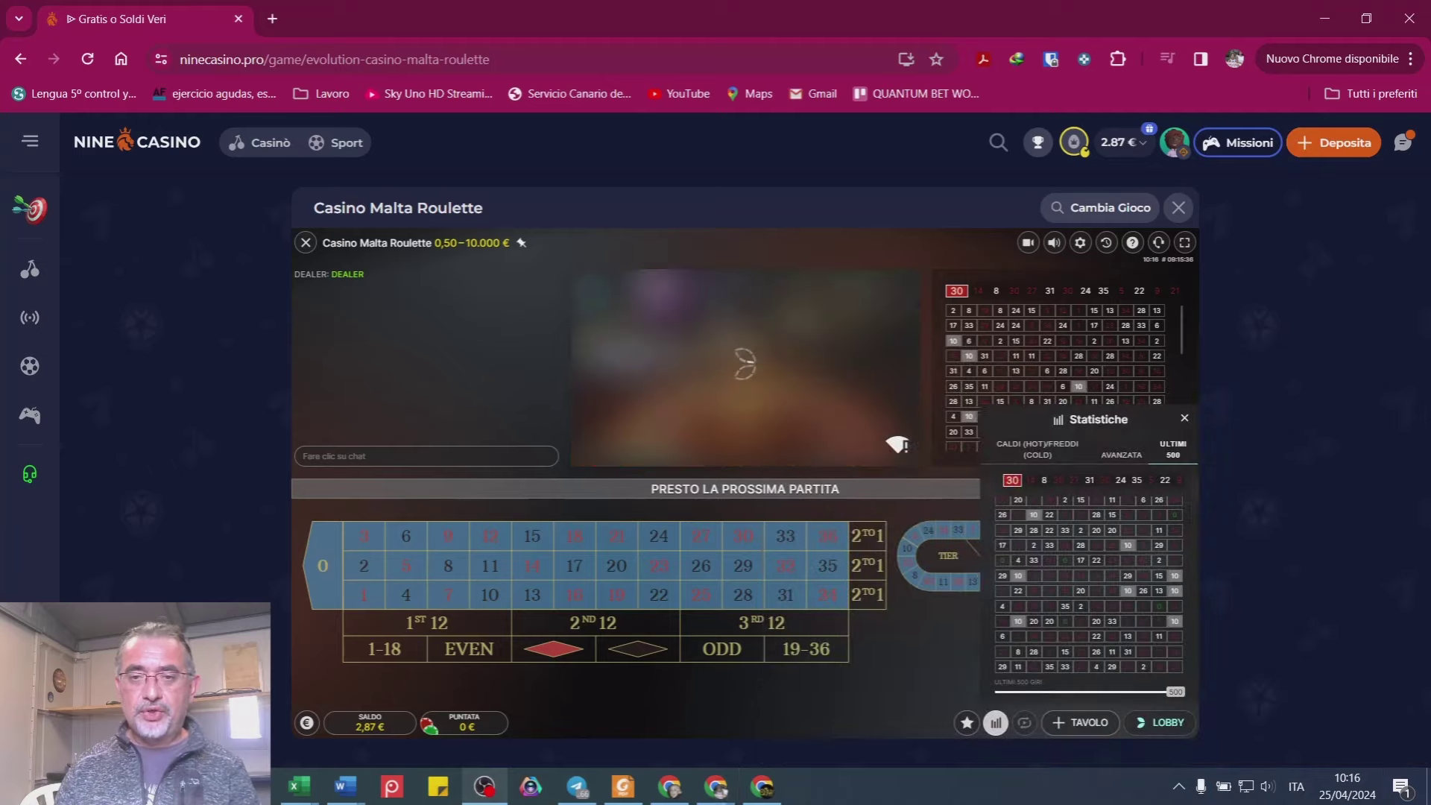
key(Print)
drag(965, 423, 1191, 743)
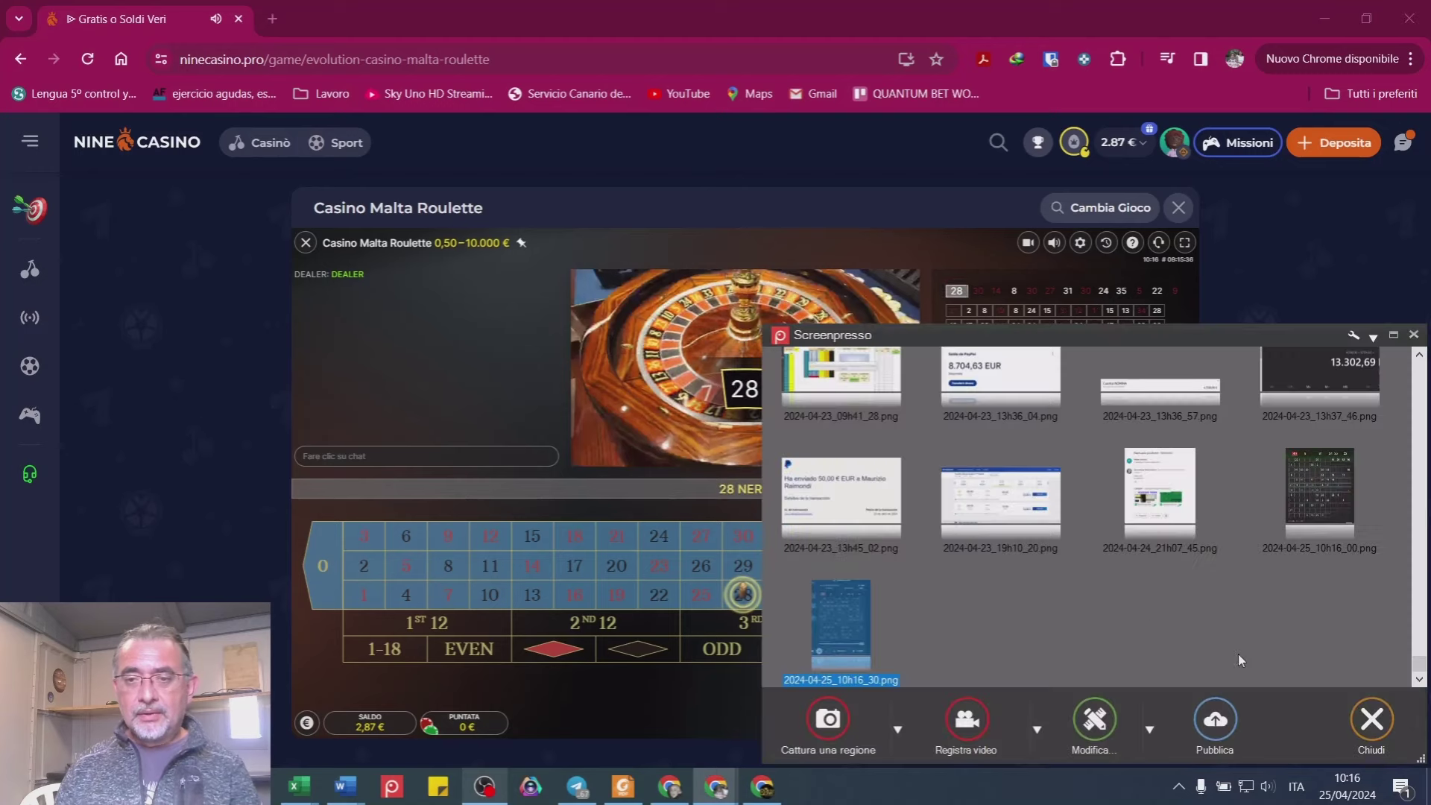
click(1371, 719)
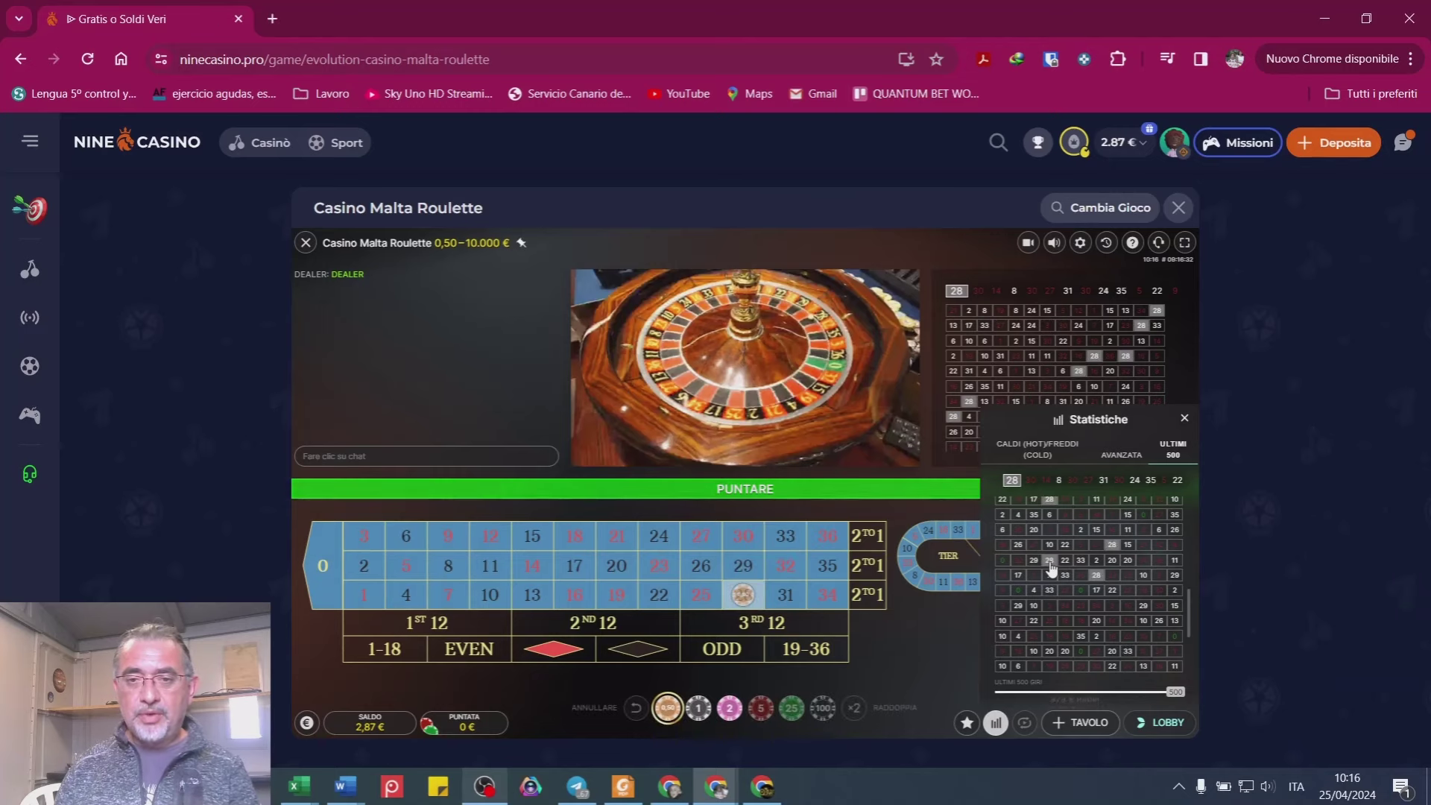
- Show the following block of more recent numbers in the last 500 spins and start a third Screenpresso capture
scroll(1074, 589, up, 3)
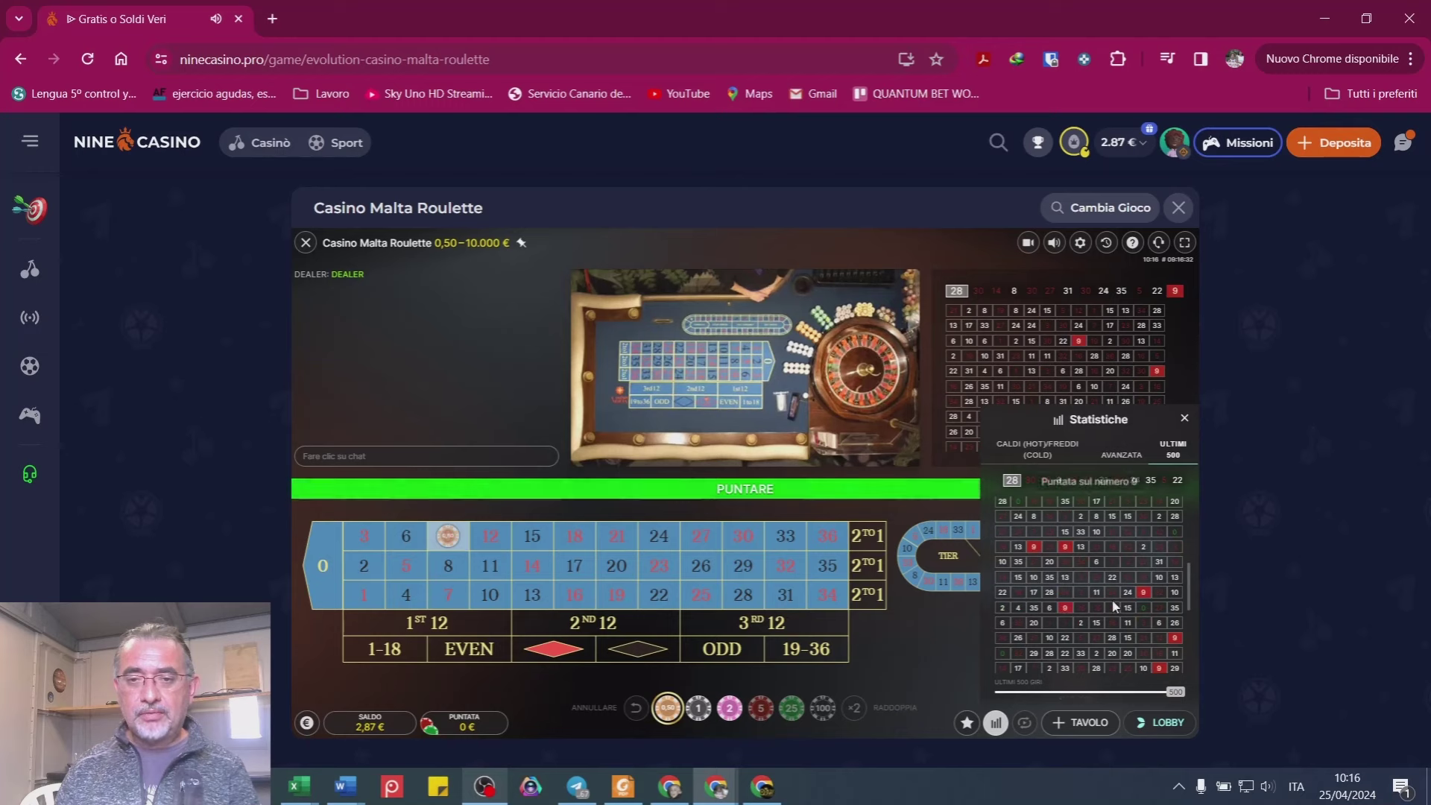
scroll(1191, 605, up, 3)
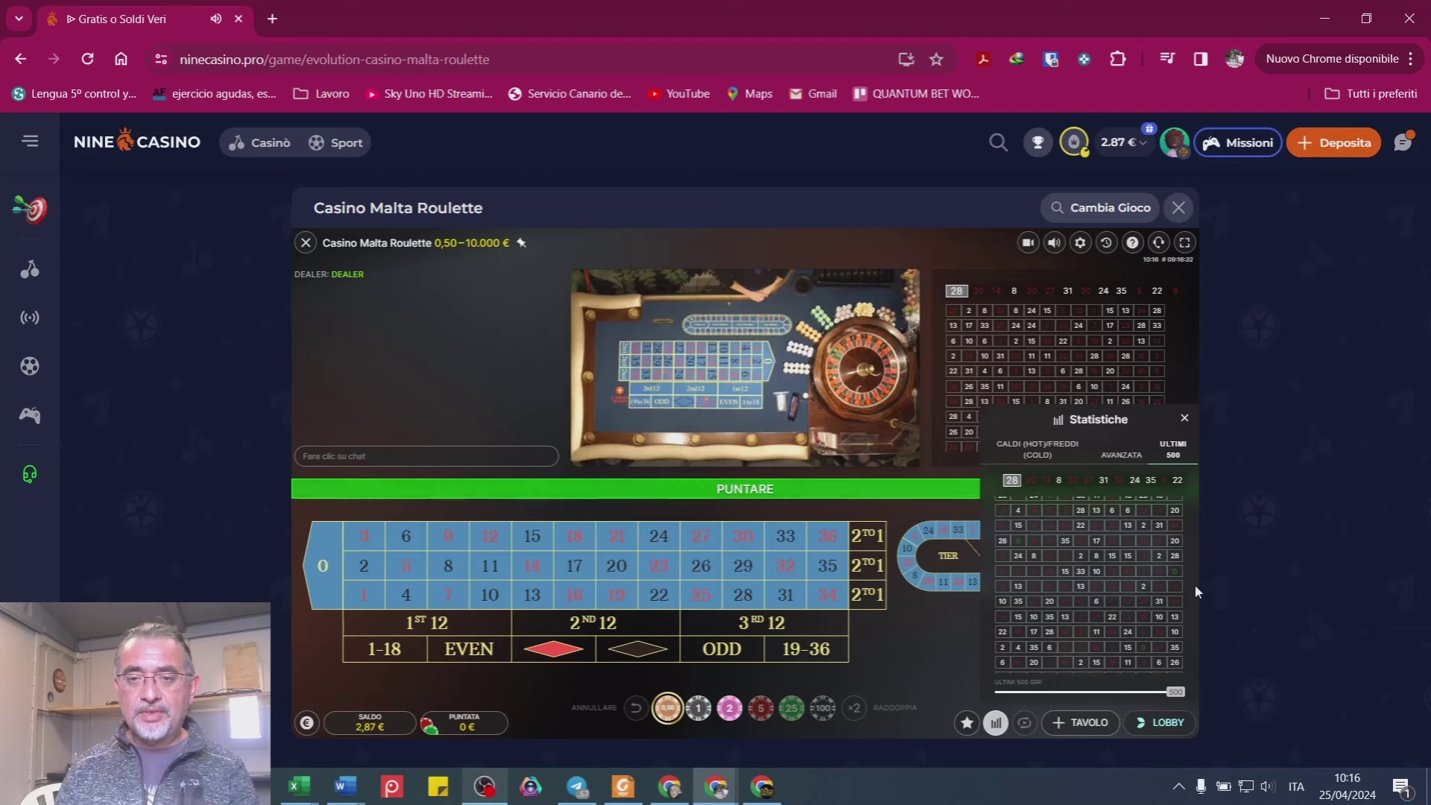
scroll(1197, 579, up, 1)
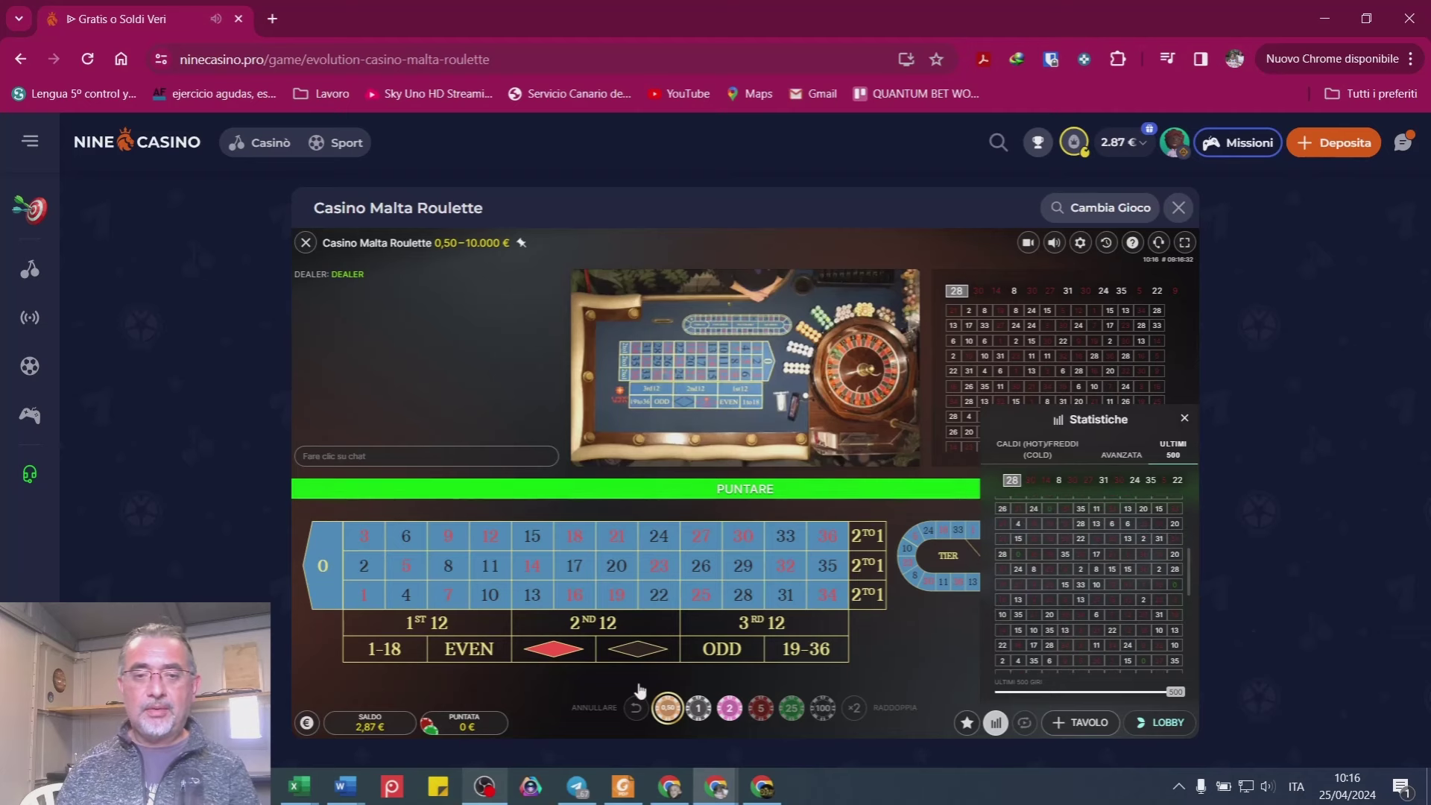
click(394, 788)
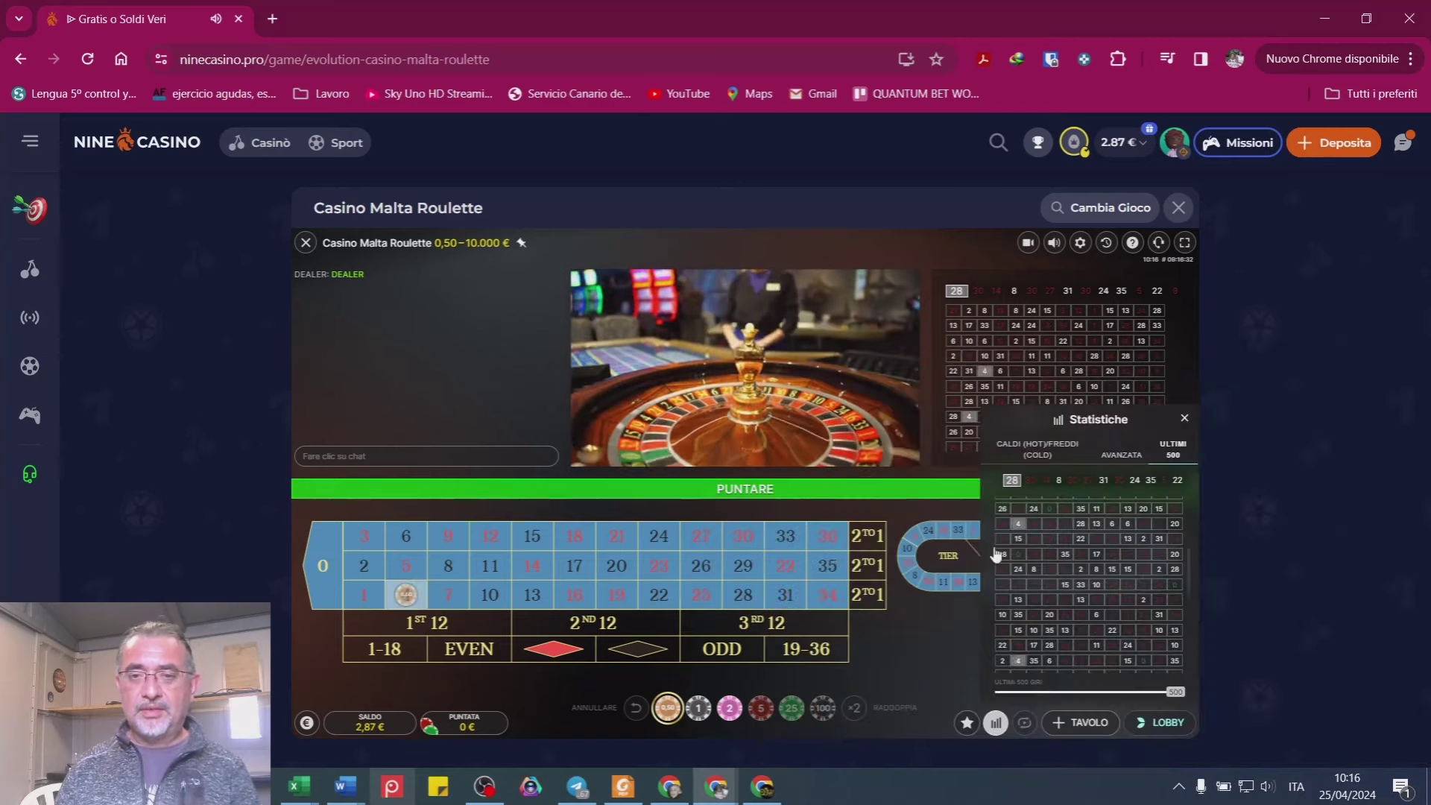
- Capture the roulette's last-500-spins statistics panel with Screenpresso and switch to the ROULETTE KARMA con pass.xlsm workbook in Excel
key(Print)
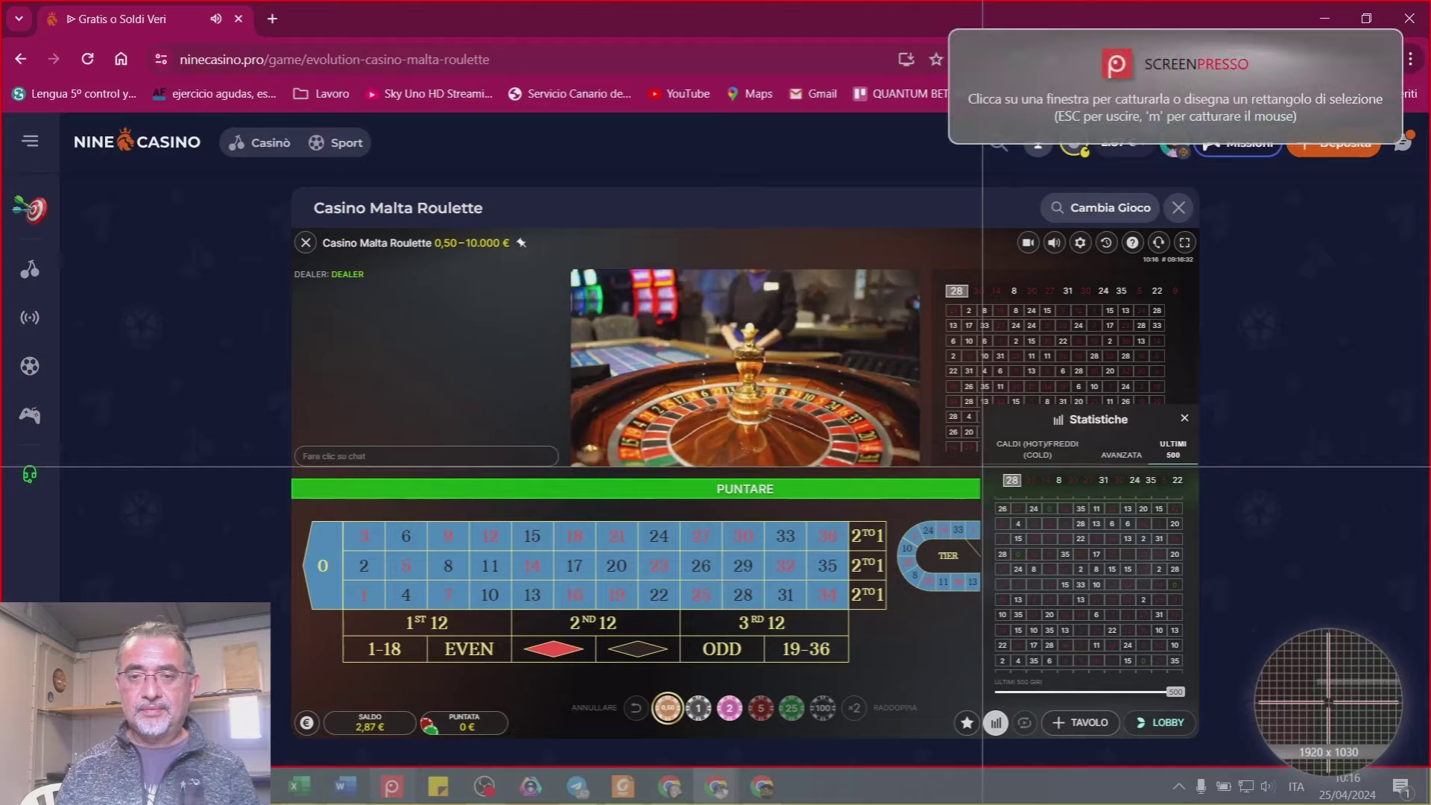
drag(980, 465, 1208, 706)
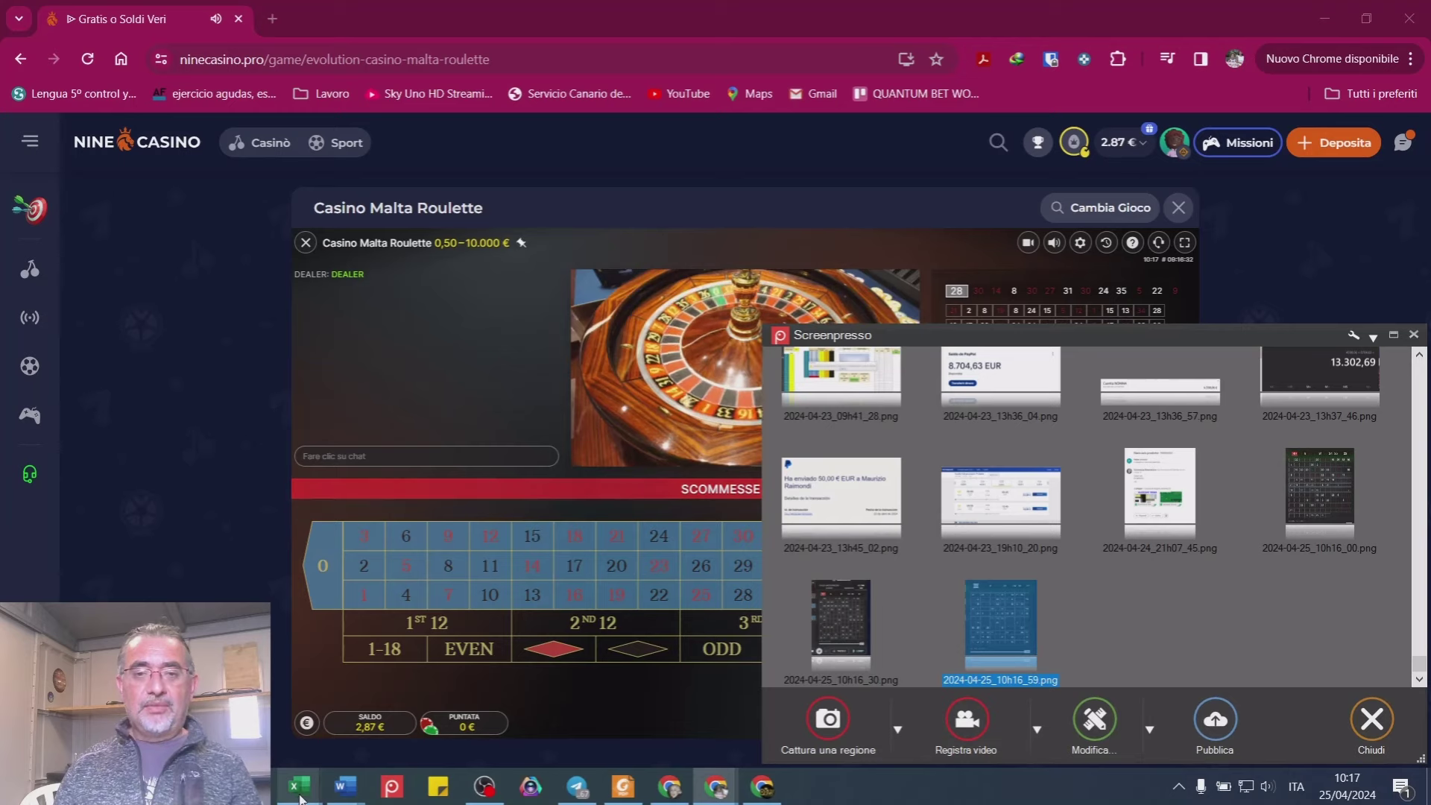
mouse_move(300, 791)
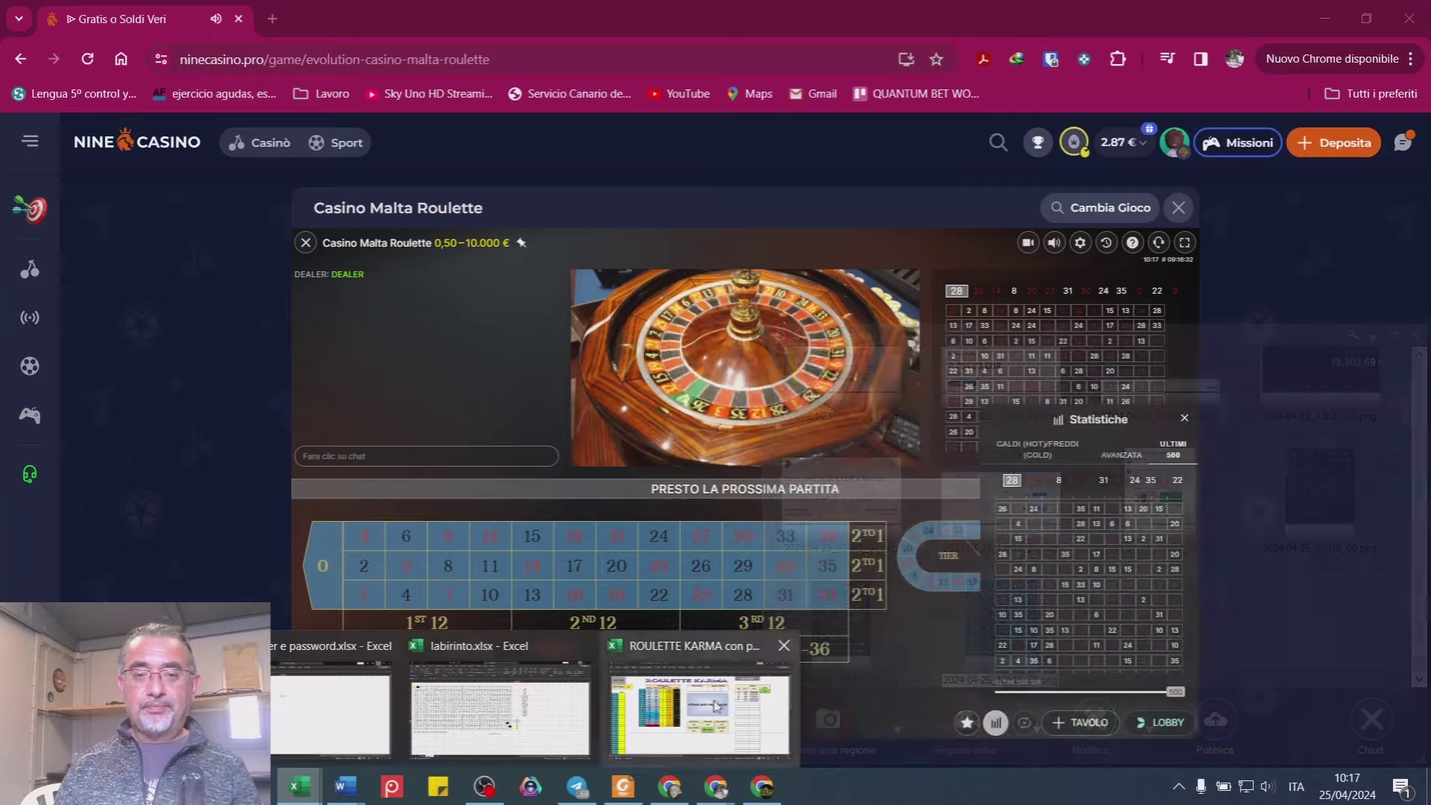
click(714, 705)
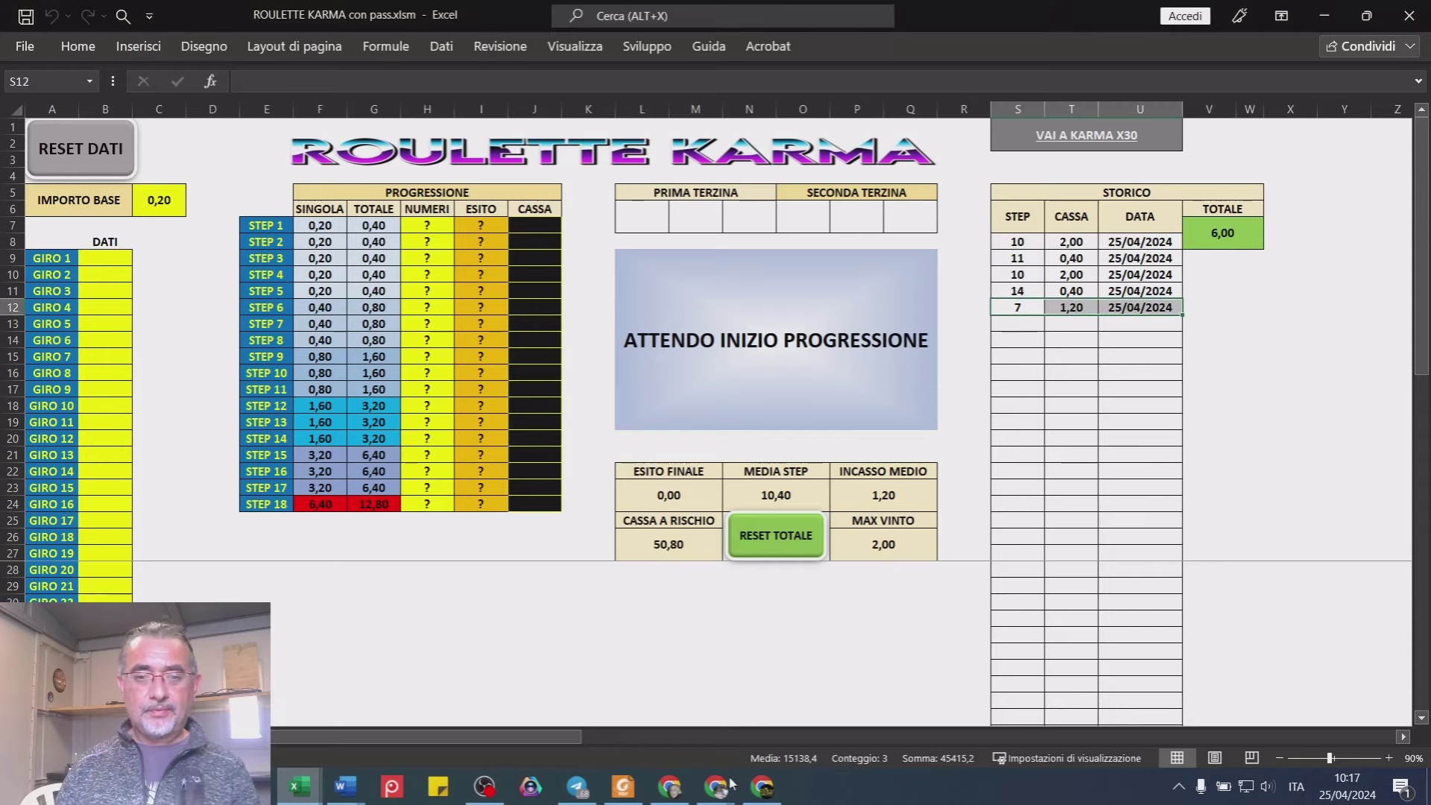
- Close the Casino Malta Roulette browser window and return to the ROULETTE KARMA workbook in Excel
mouse_move(714, 789)
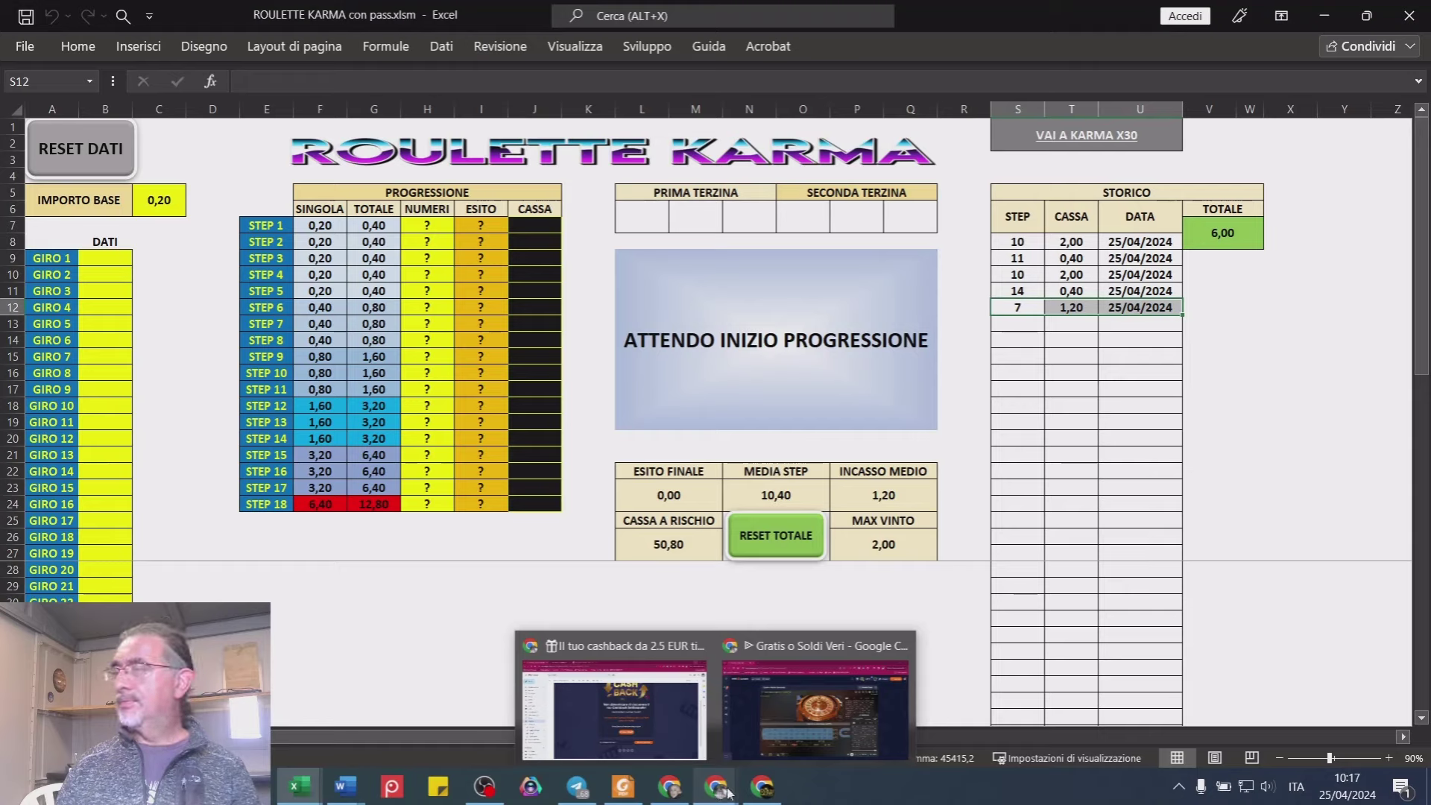
click(816, 708)
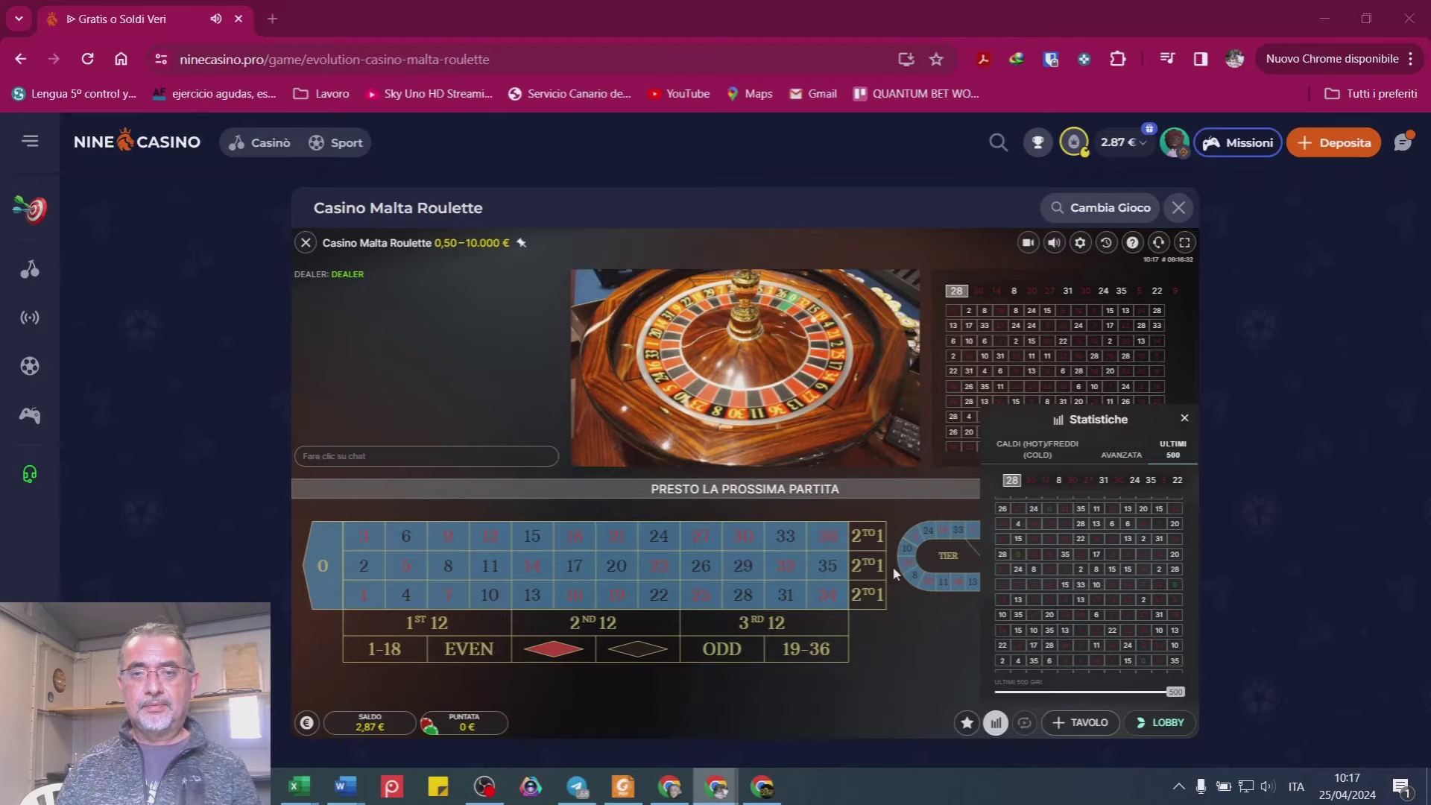
click(1403, 19)
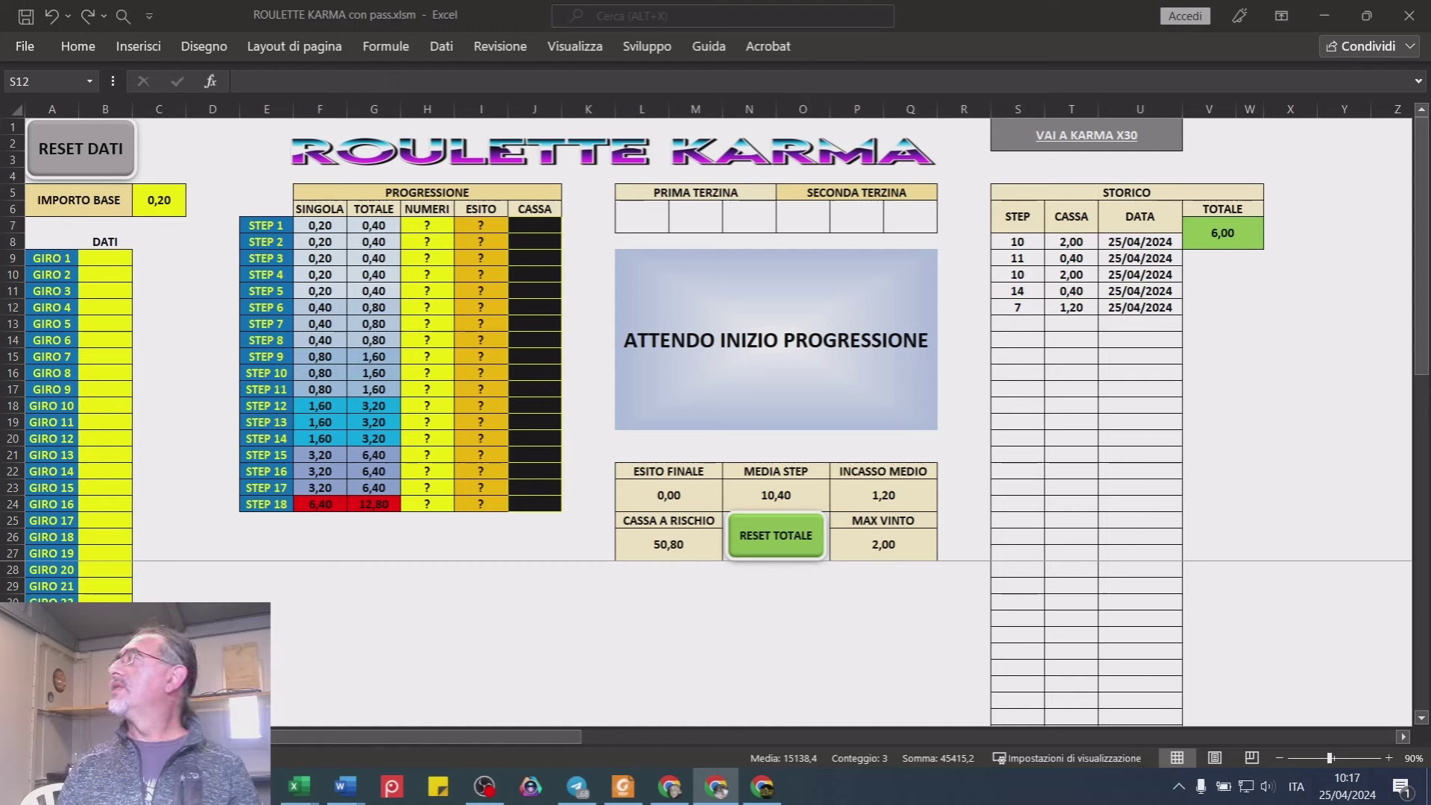
key(alt+Tab)
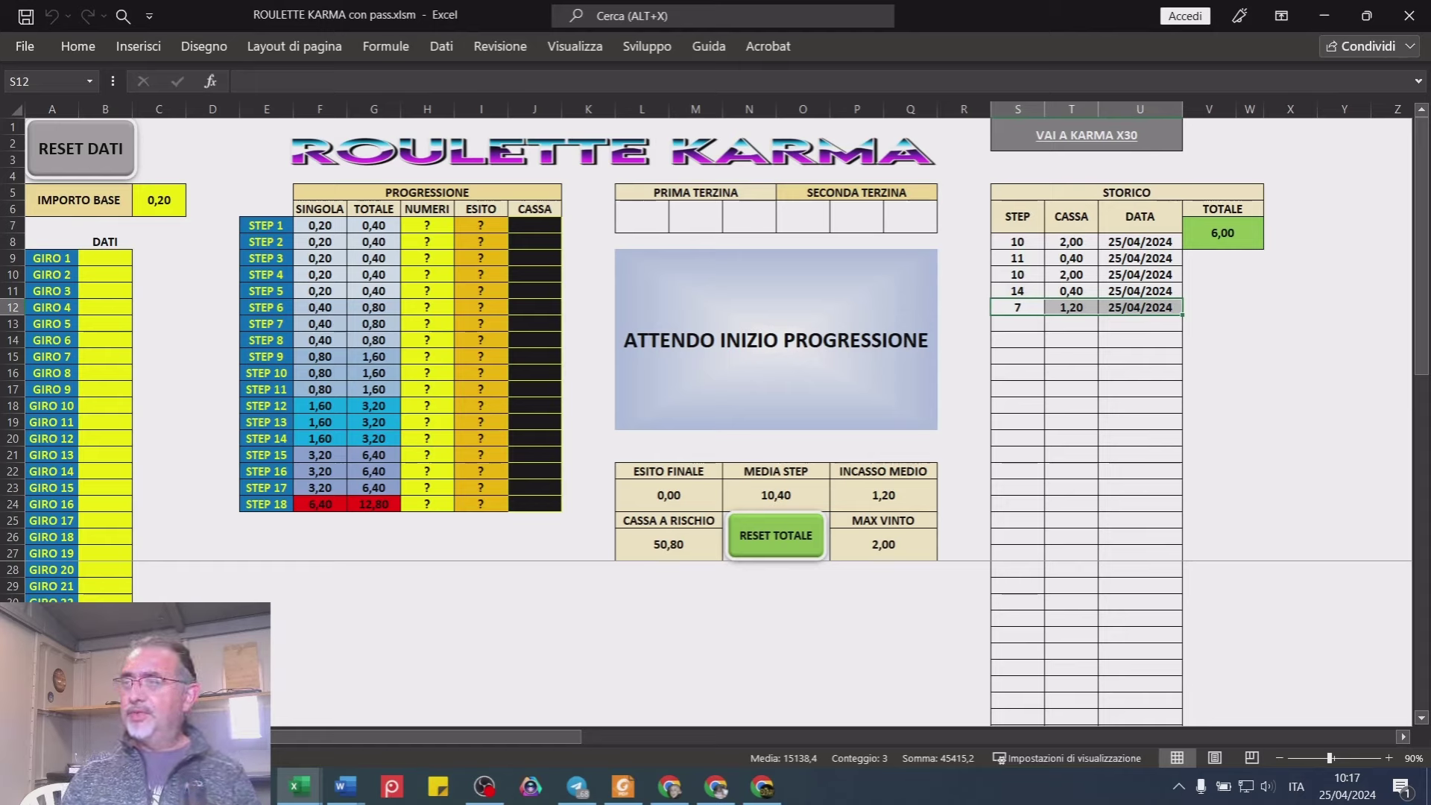
key(alt+Tab)
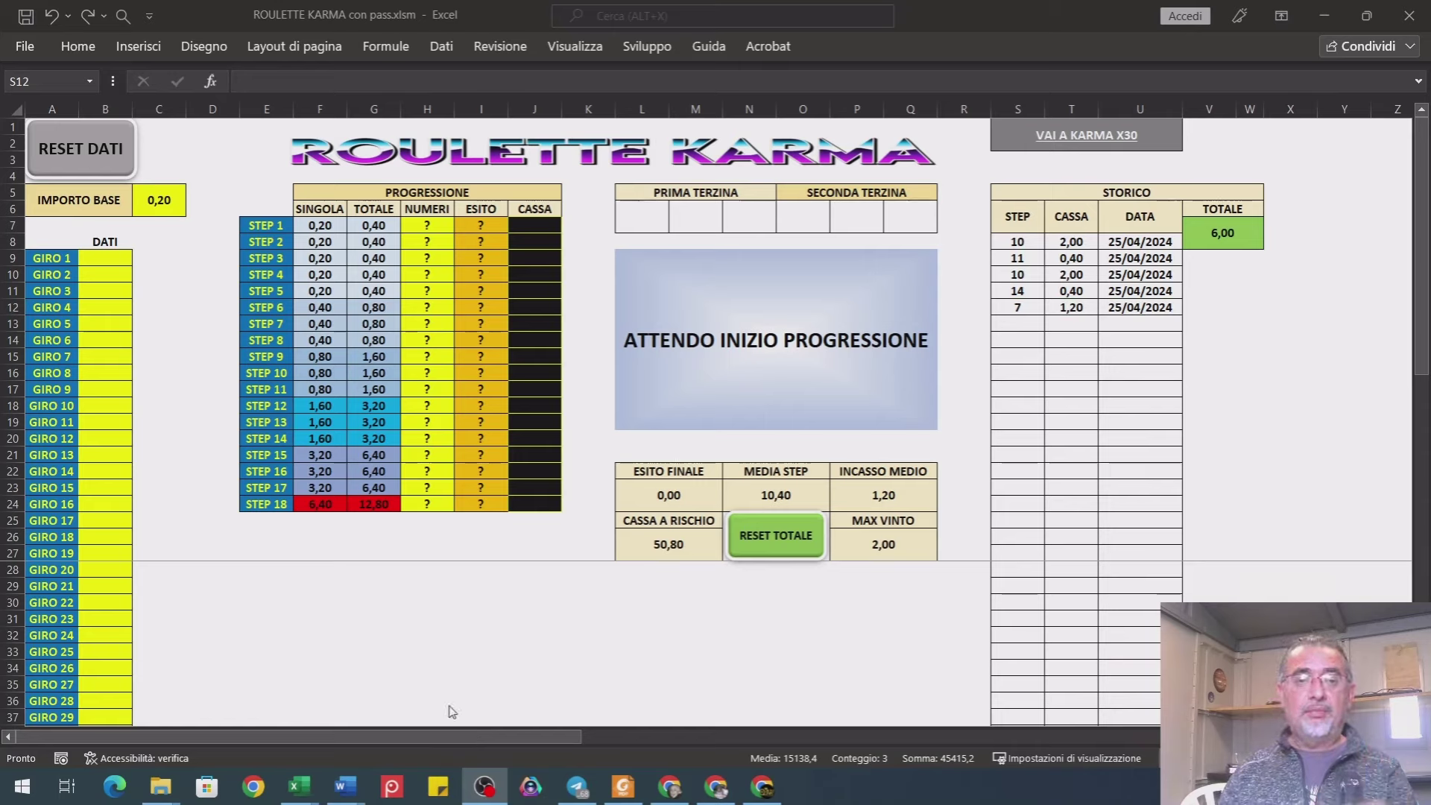
- Switch to Screenpresso and open the capture 2024-04-25_10h16_00.png in its maximized image editor
click(390, 788)
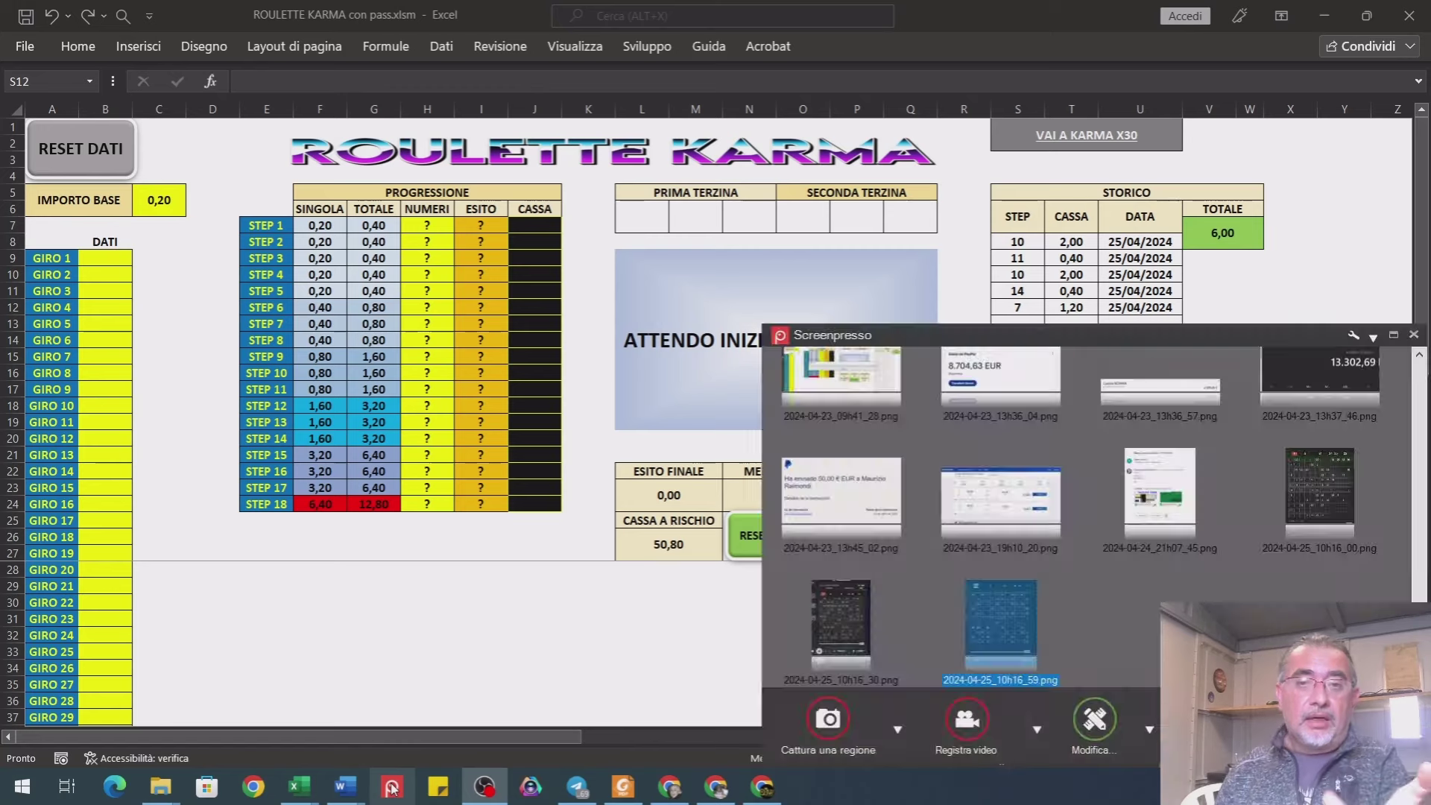
click(1321, 493)
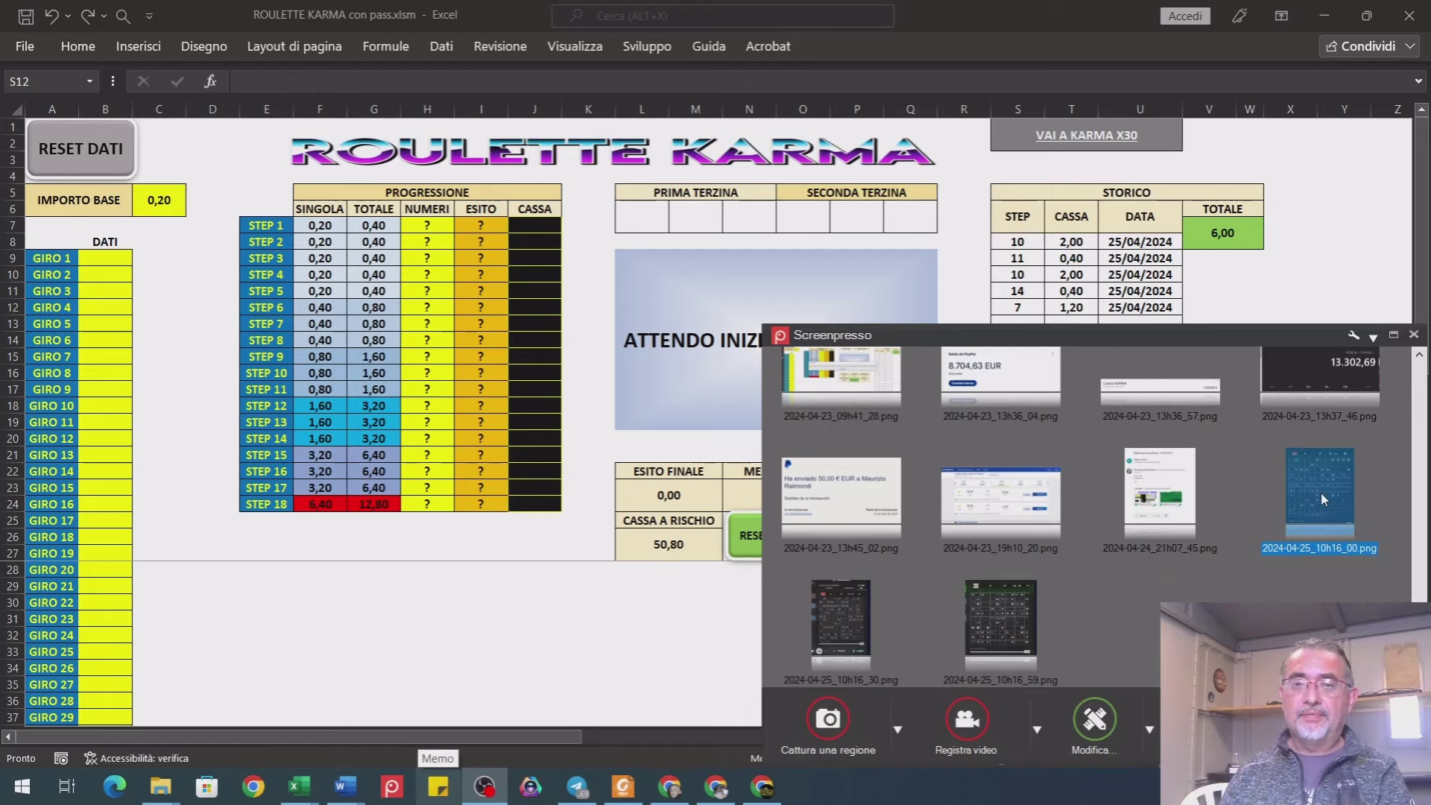
double_click(1321, 494)
click(1234, 75)
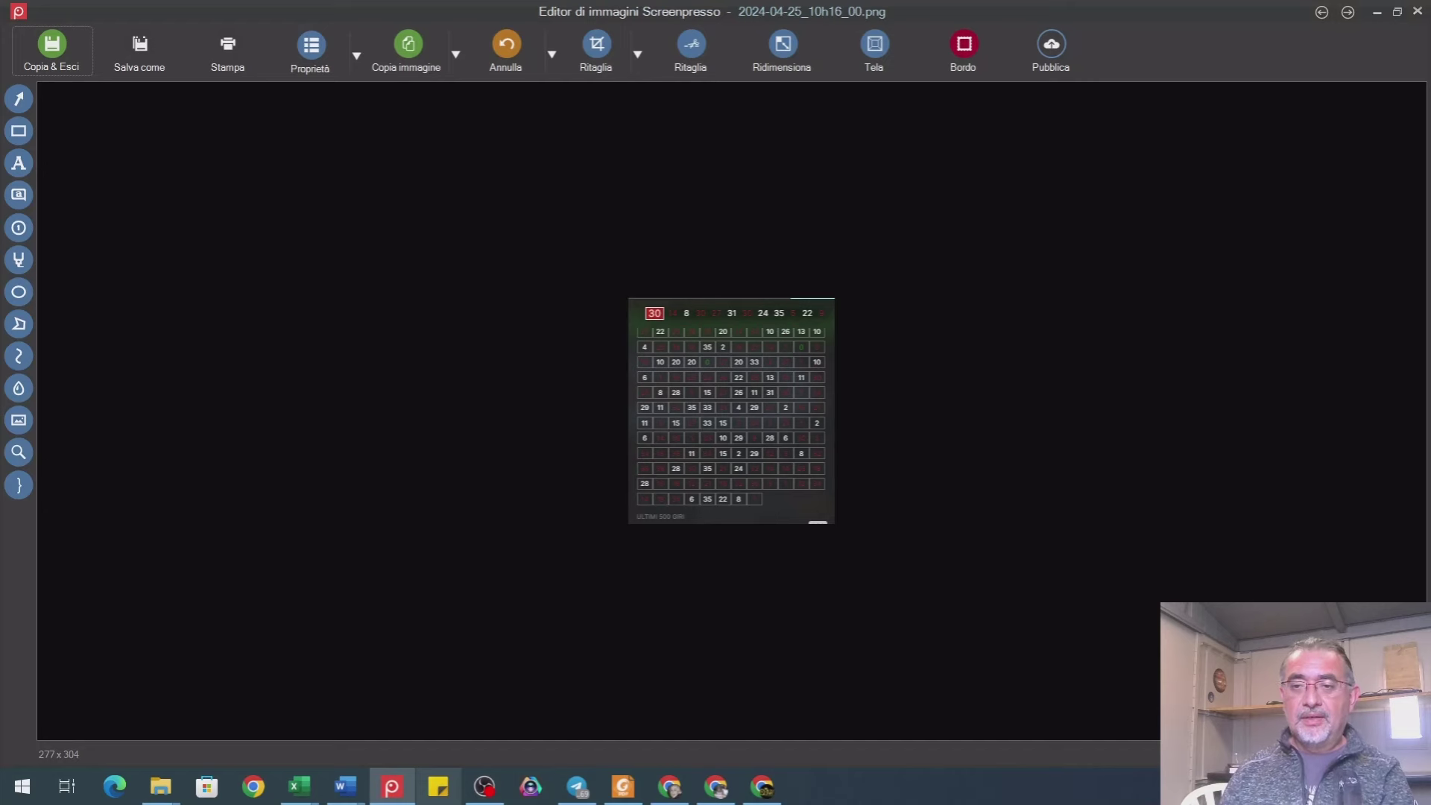
- Enlarge the captured spin history to 280%, restore the editor to a smaller window and move it clear of the workbook
scroll(727, 410, up, 5)
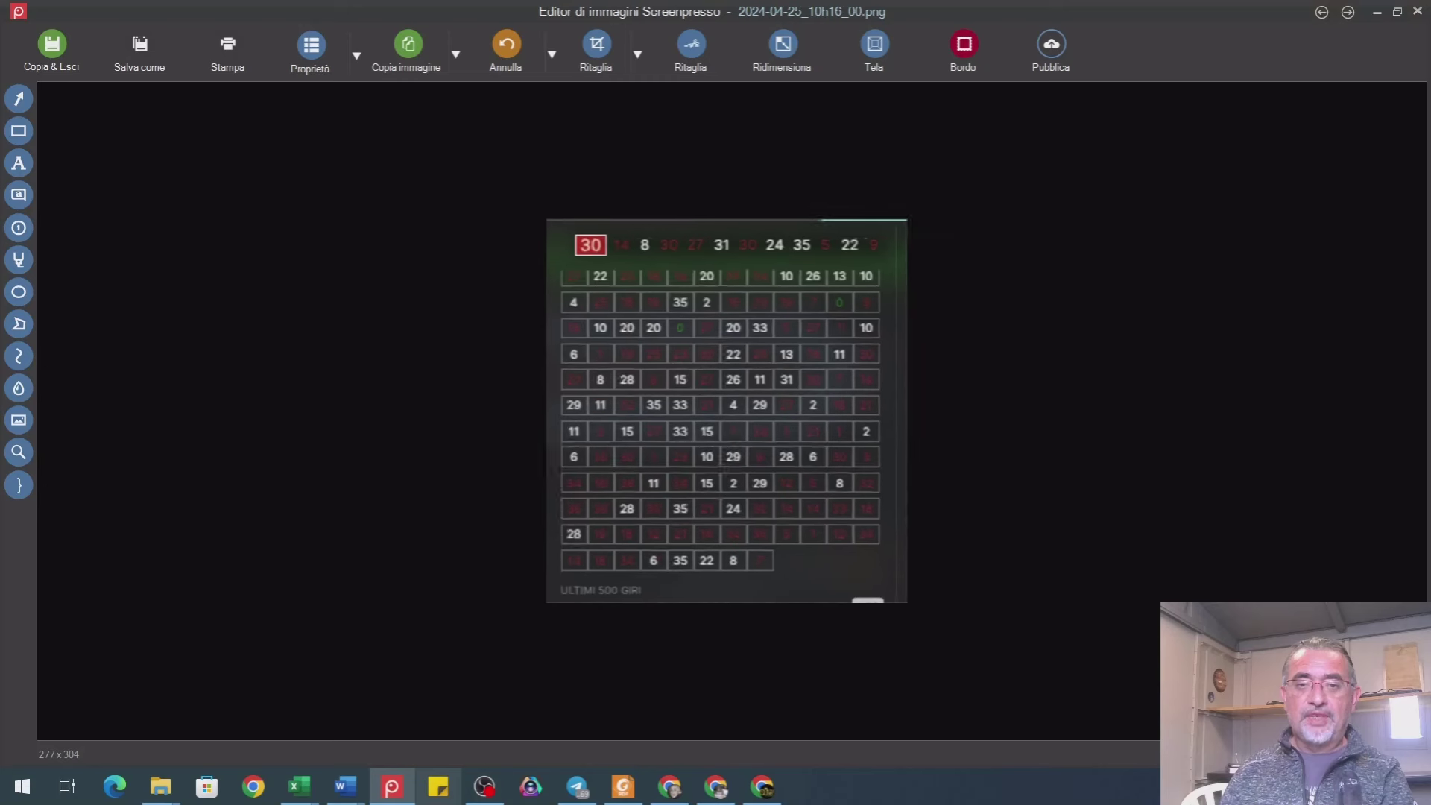
scroll(727, 410, up, 5)
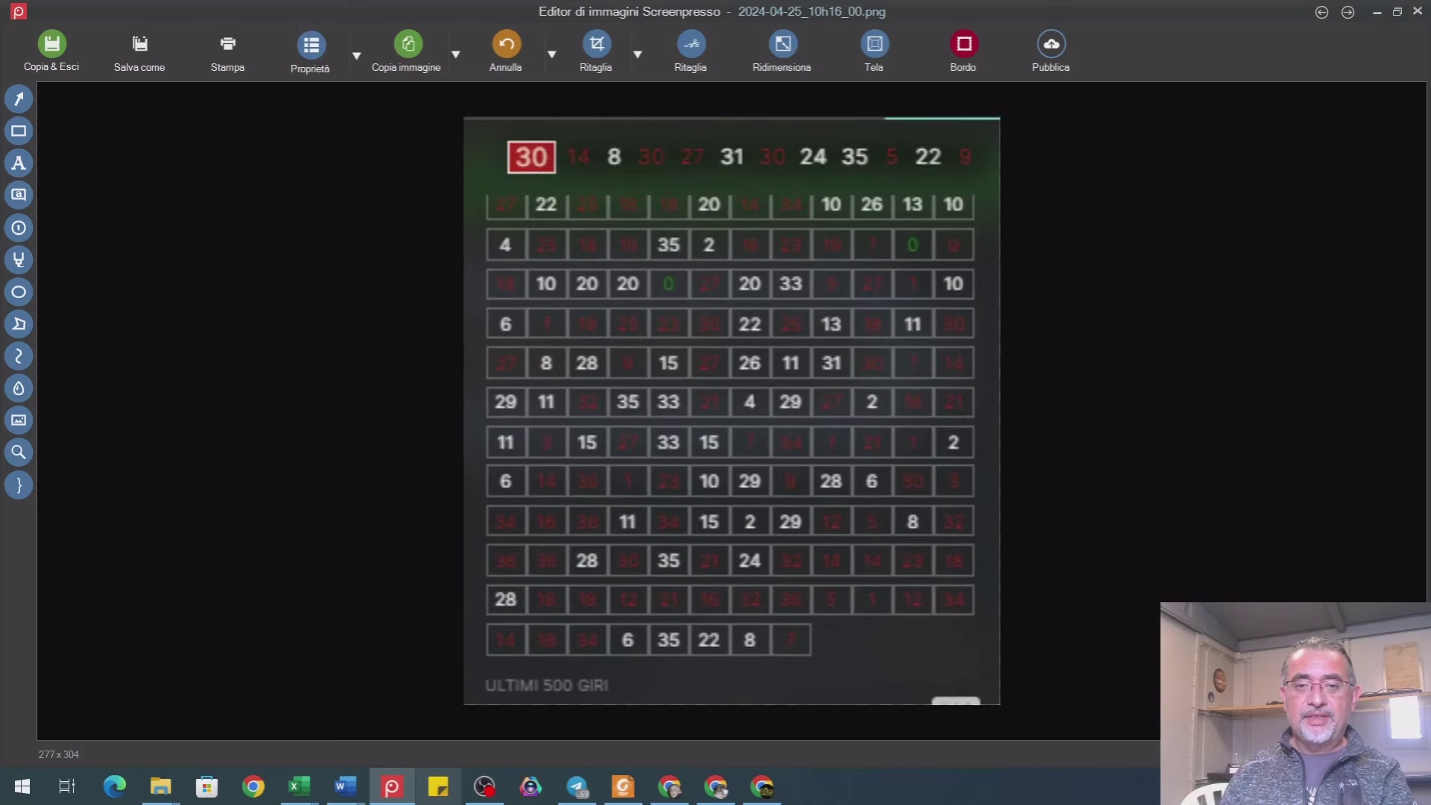
scroll(731, 410, up, 1)
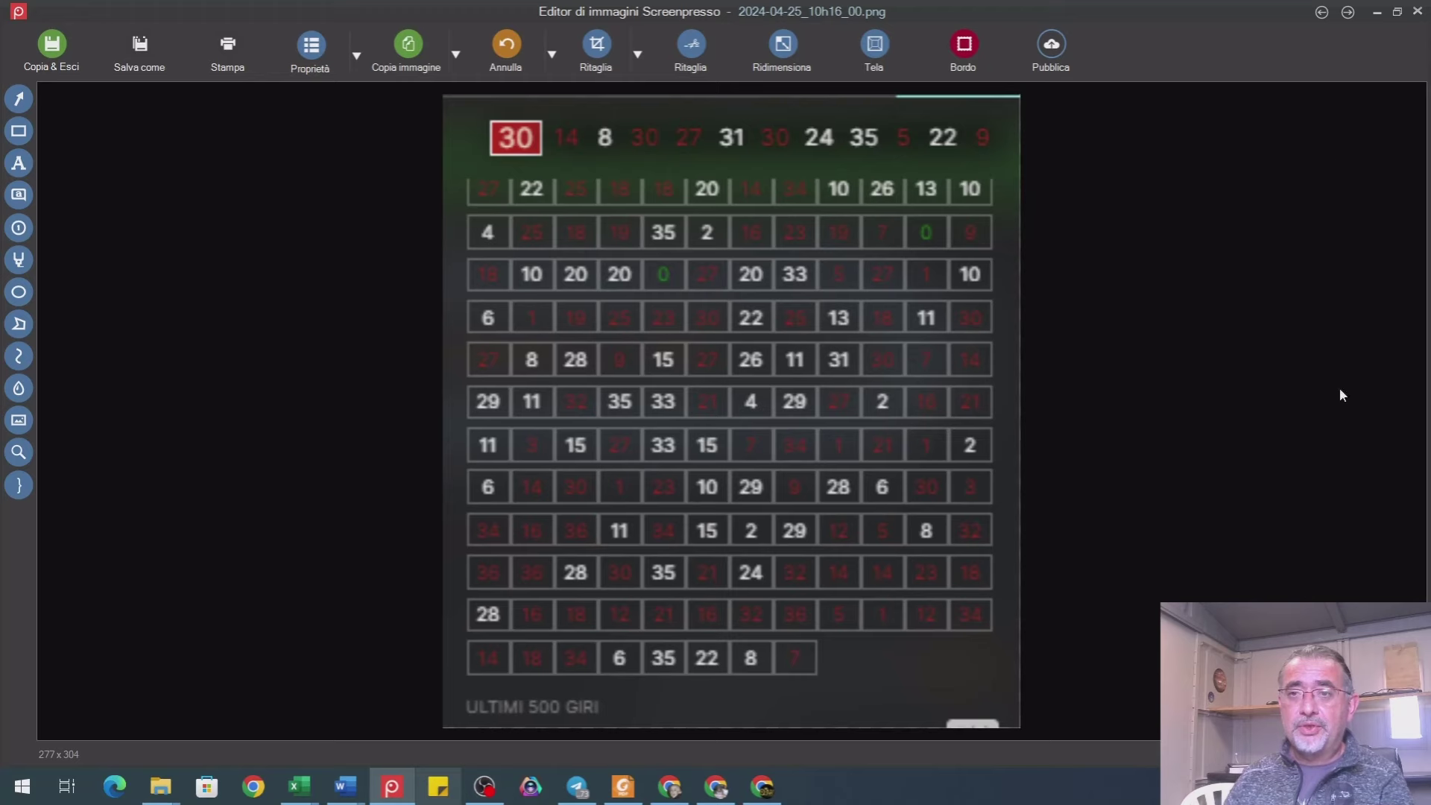
click(1395, 13)
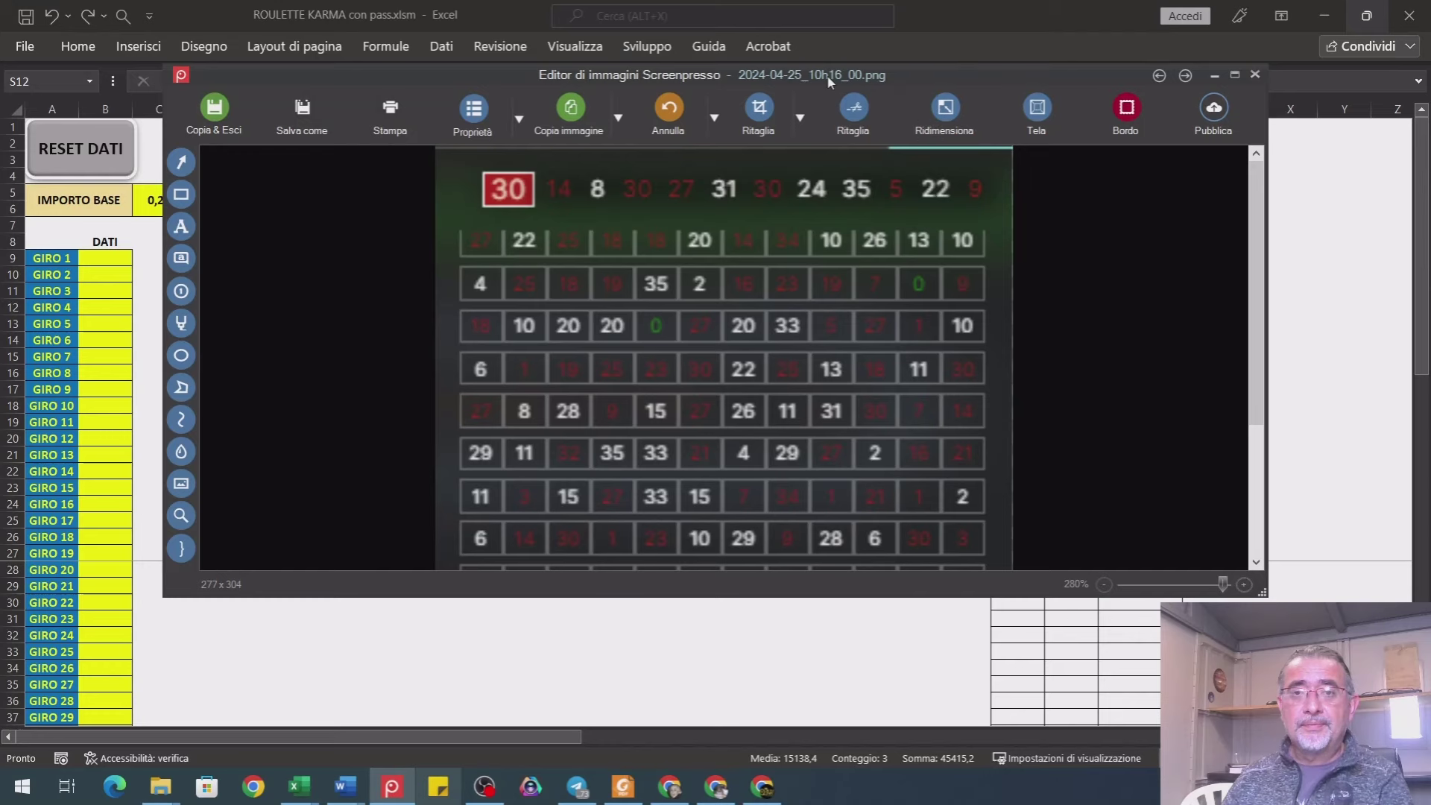
drag(829, 80, 1430, 82)
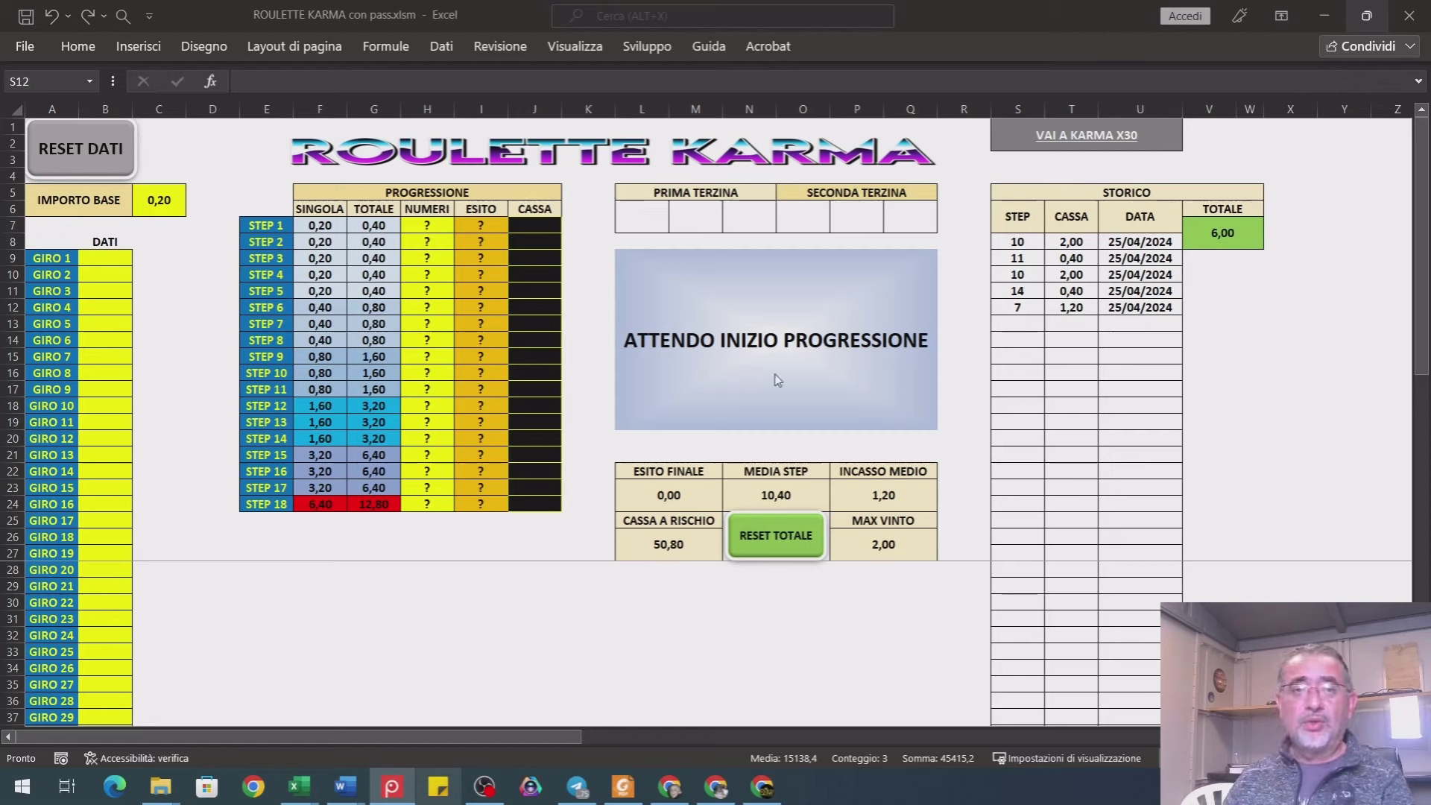
click(119, 260)
click(118, 259)
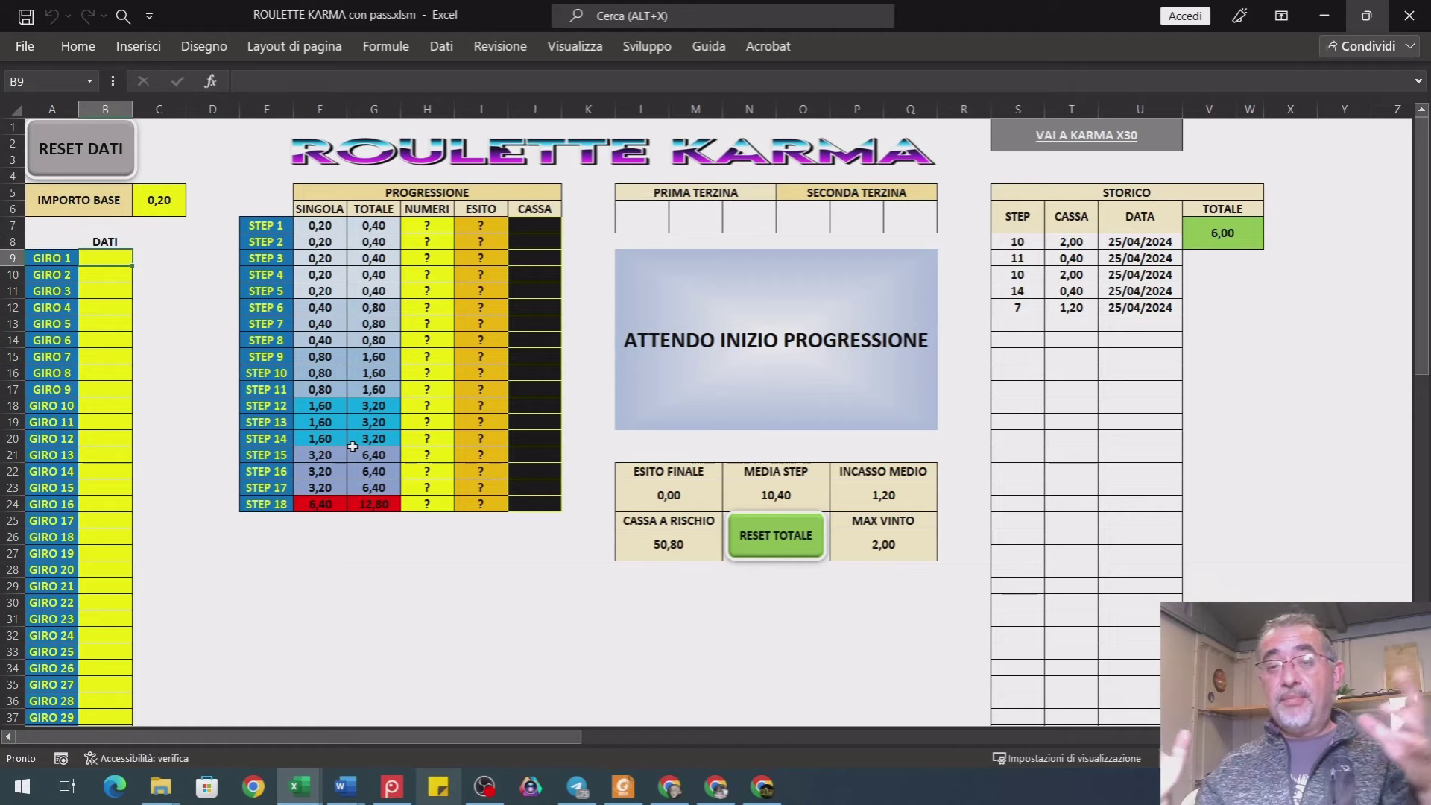
click(1018, 310)
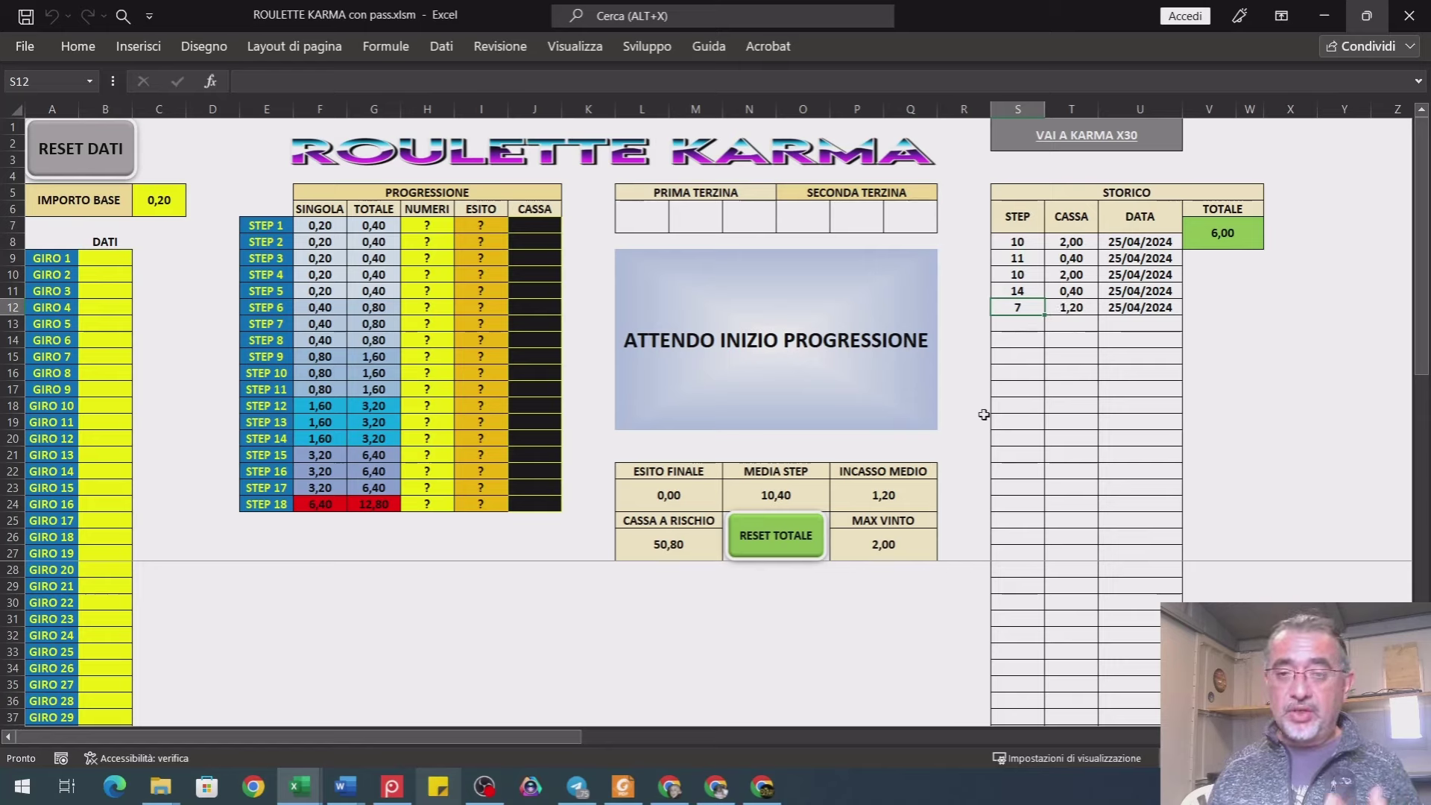
text(7)
key(ctrl+Return)
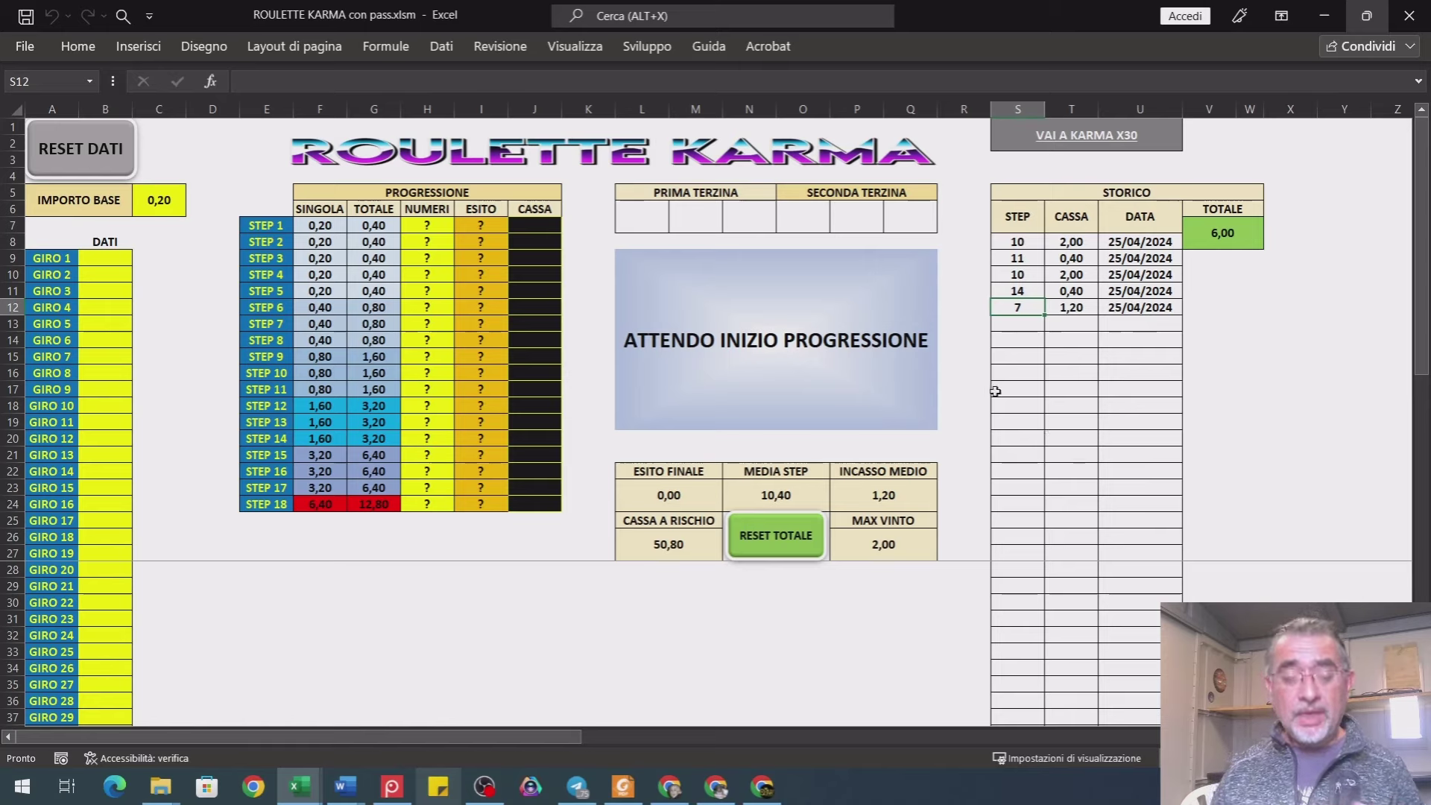
click(1040, 324)
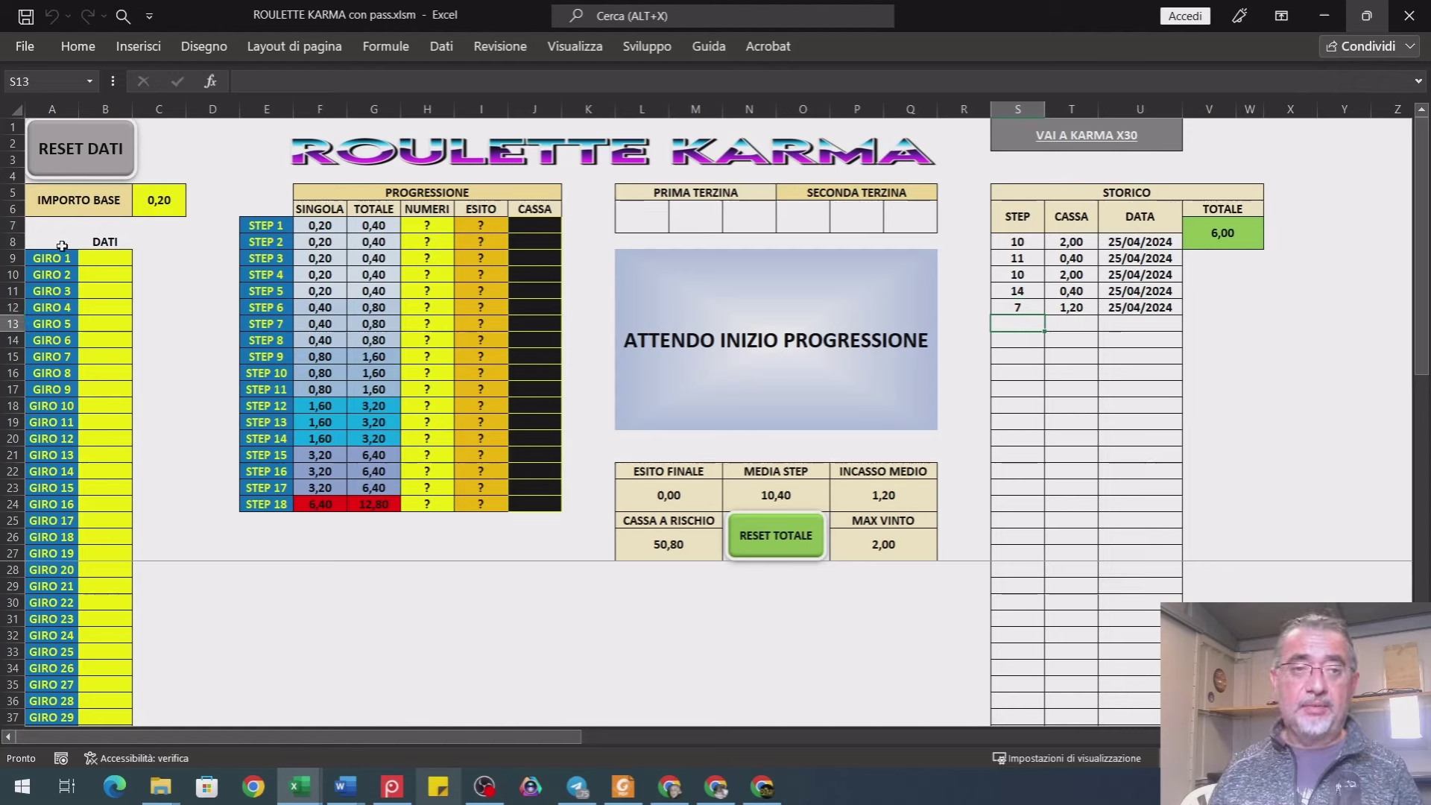
- Enter the spin results 7, 8, 22 and 35 for GIRO 1 to GIRO 4 in the DATI column
click(105, 258)
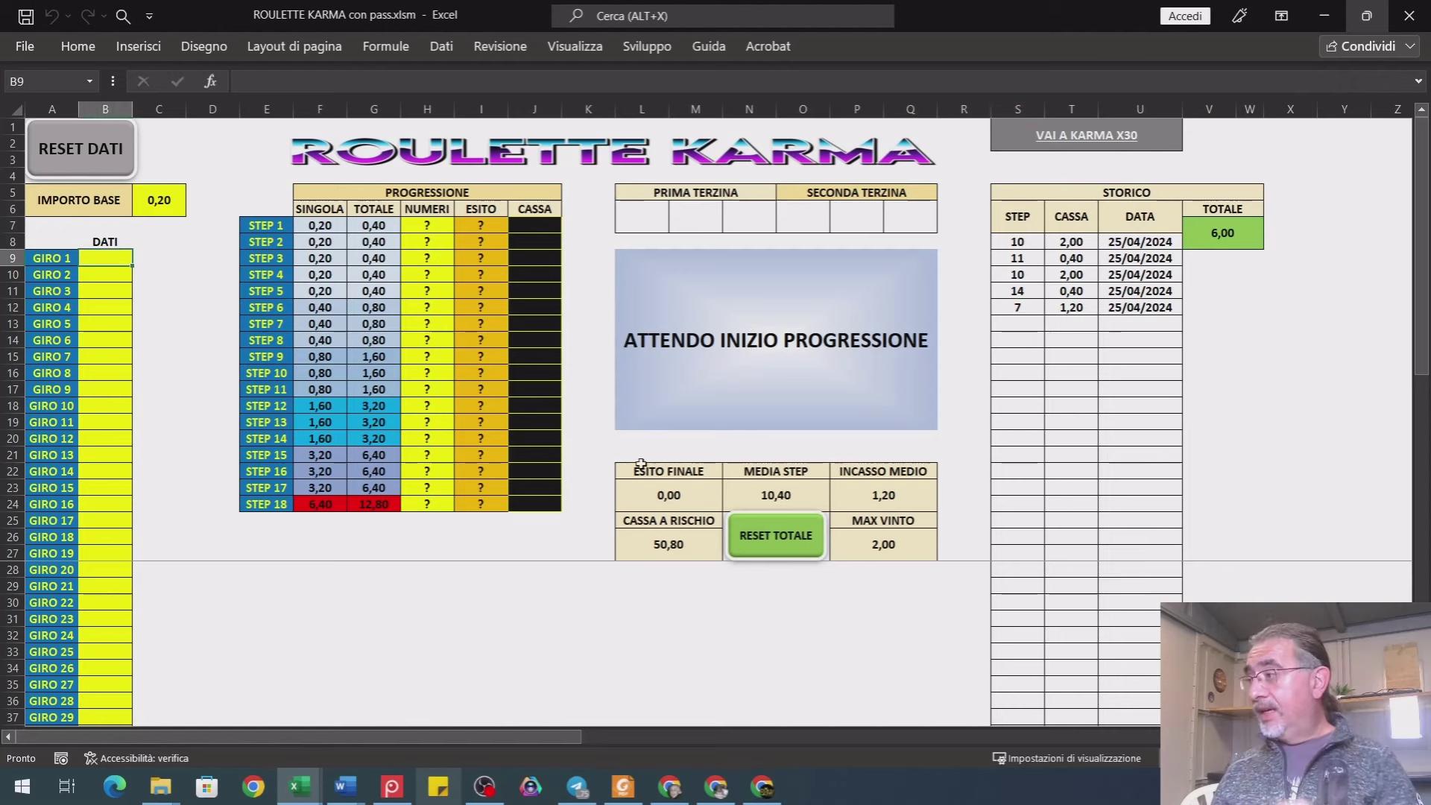
text(7)
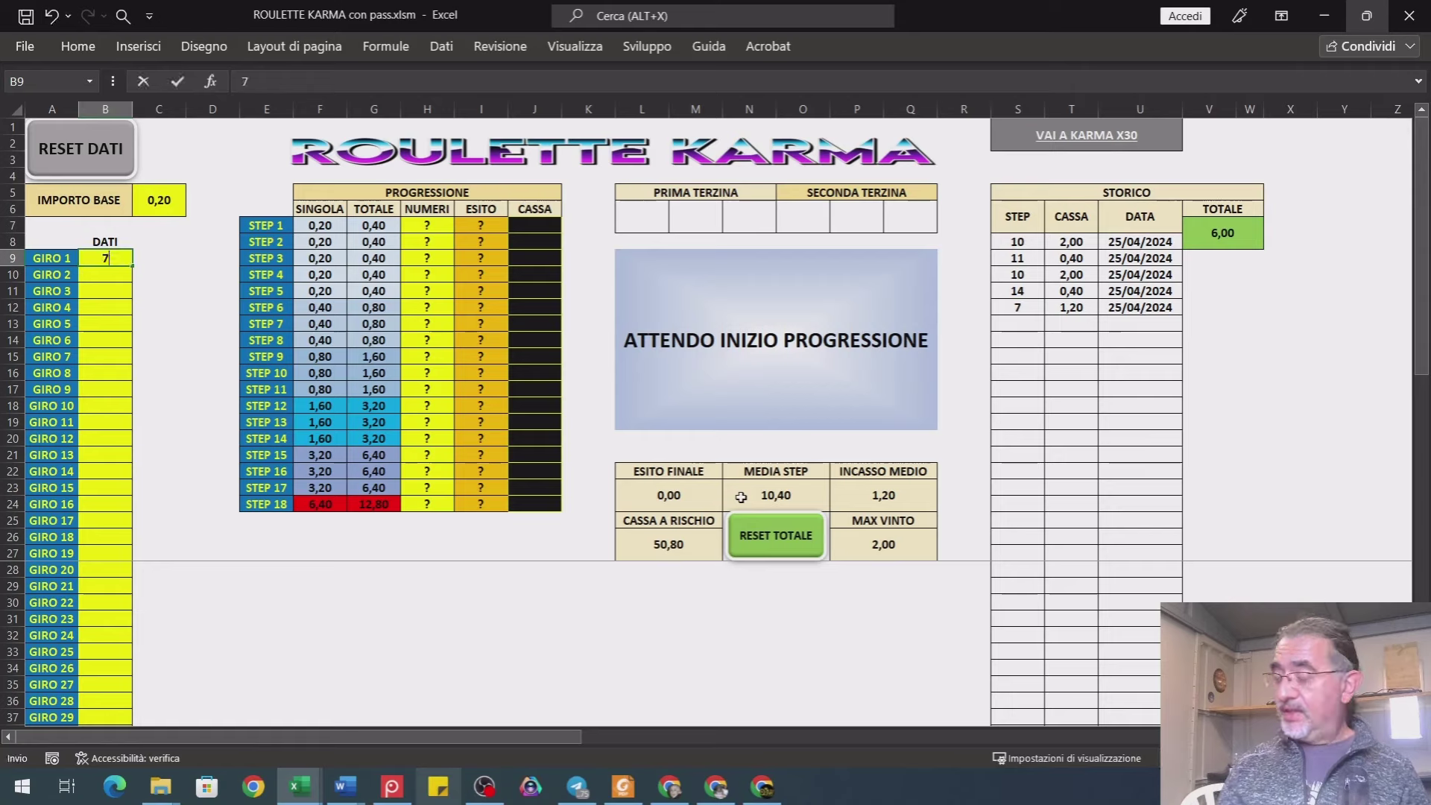
key(Return)
text(8)
key(Return)
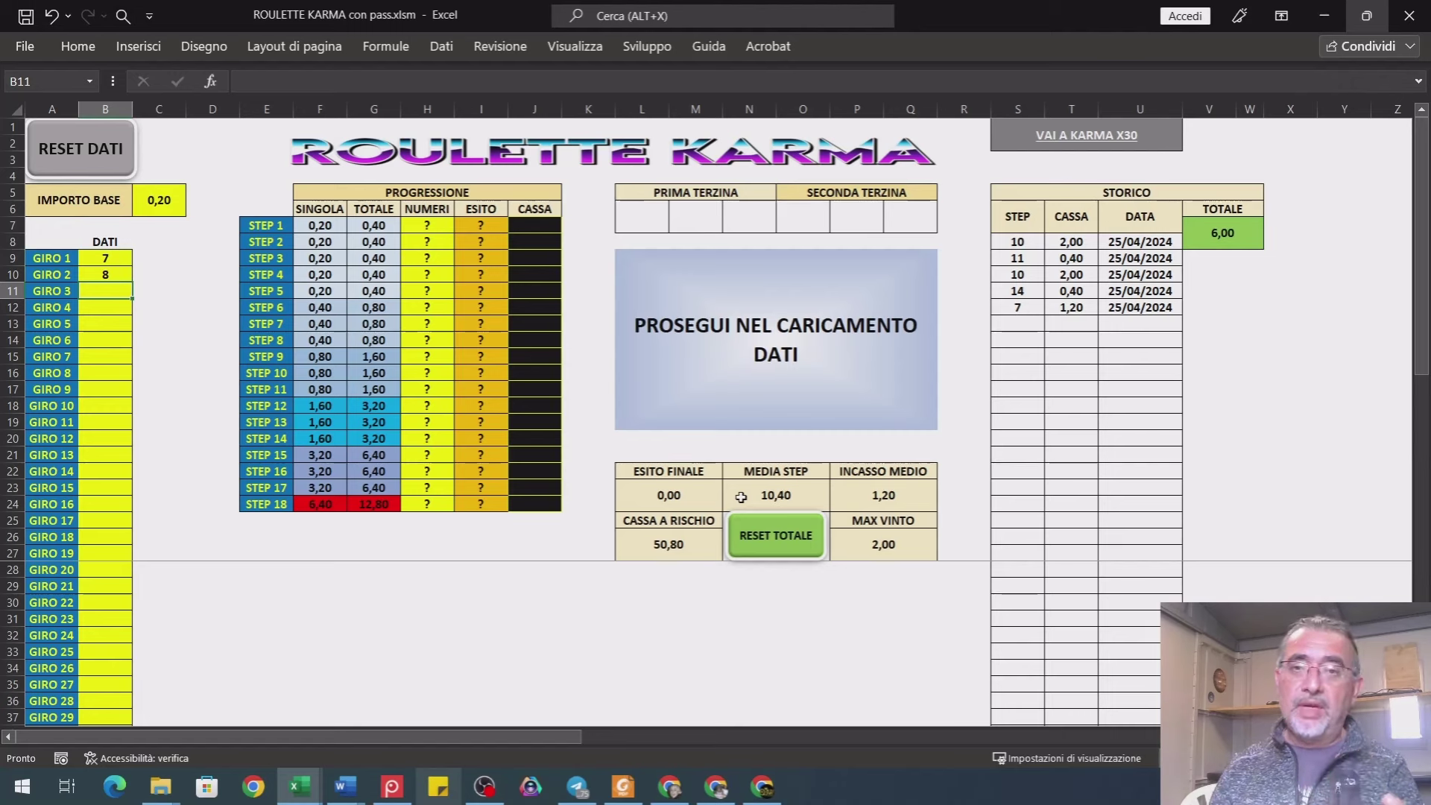
text(22)
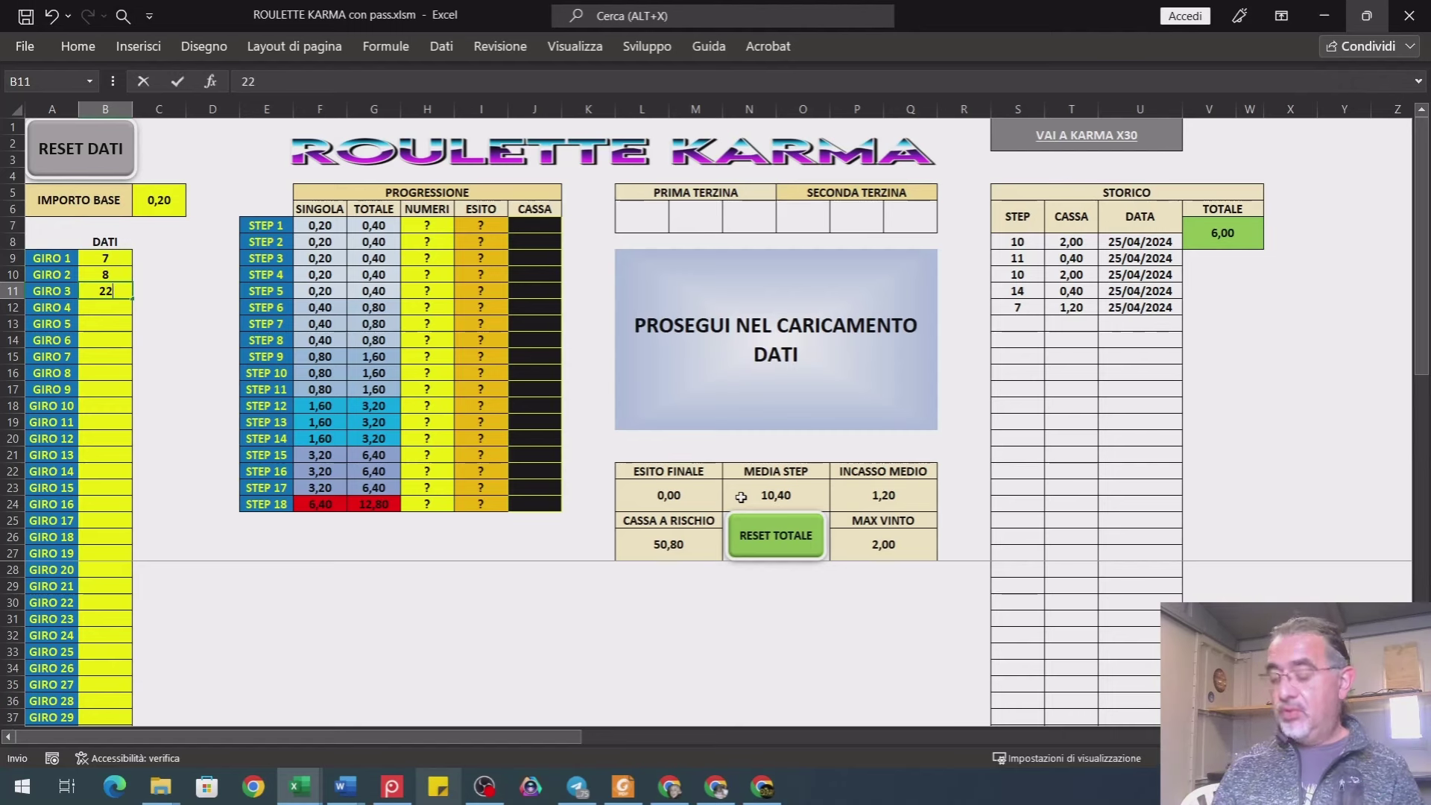
key(Return)
text(35)
key(Return)
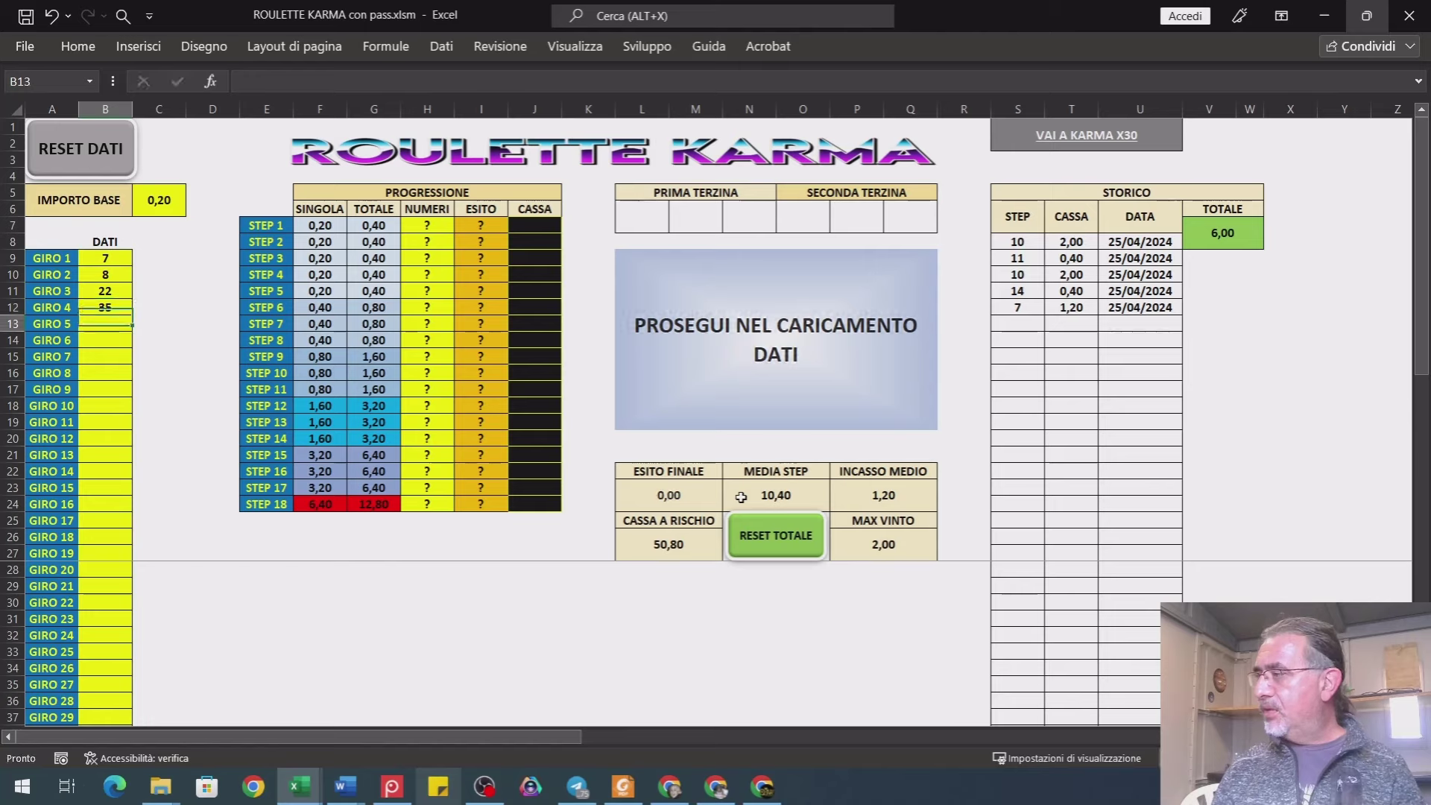
- Enter the spin results 6, 34, 18 and 14 for GIRO 5 to GIRO 8 in the DATI column
text(6)
key(Return)
text(34)
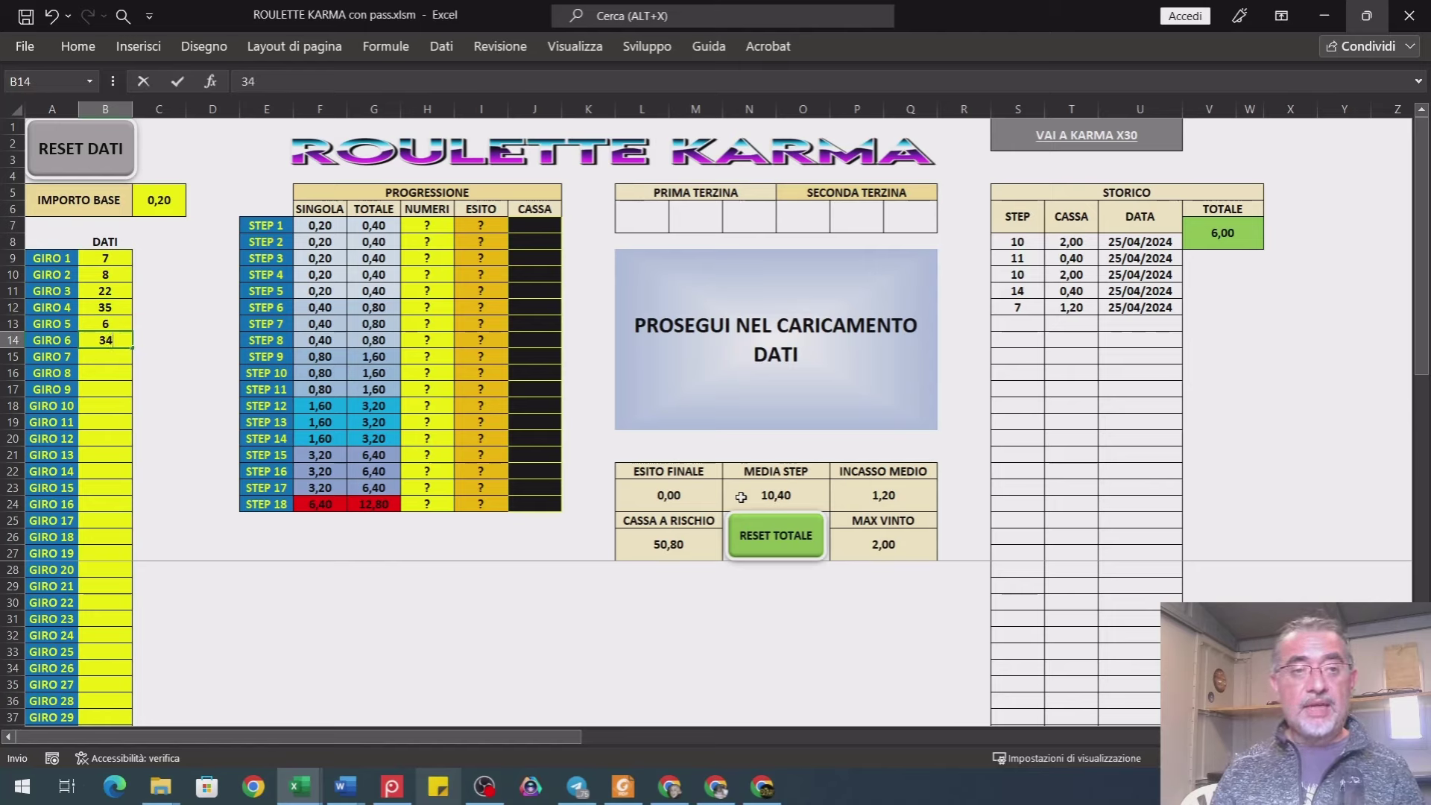
key(Return)
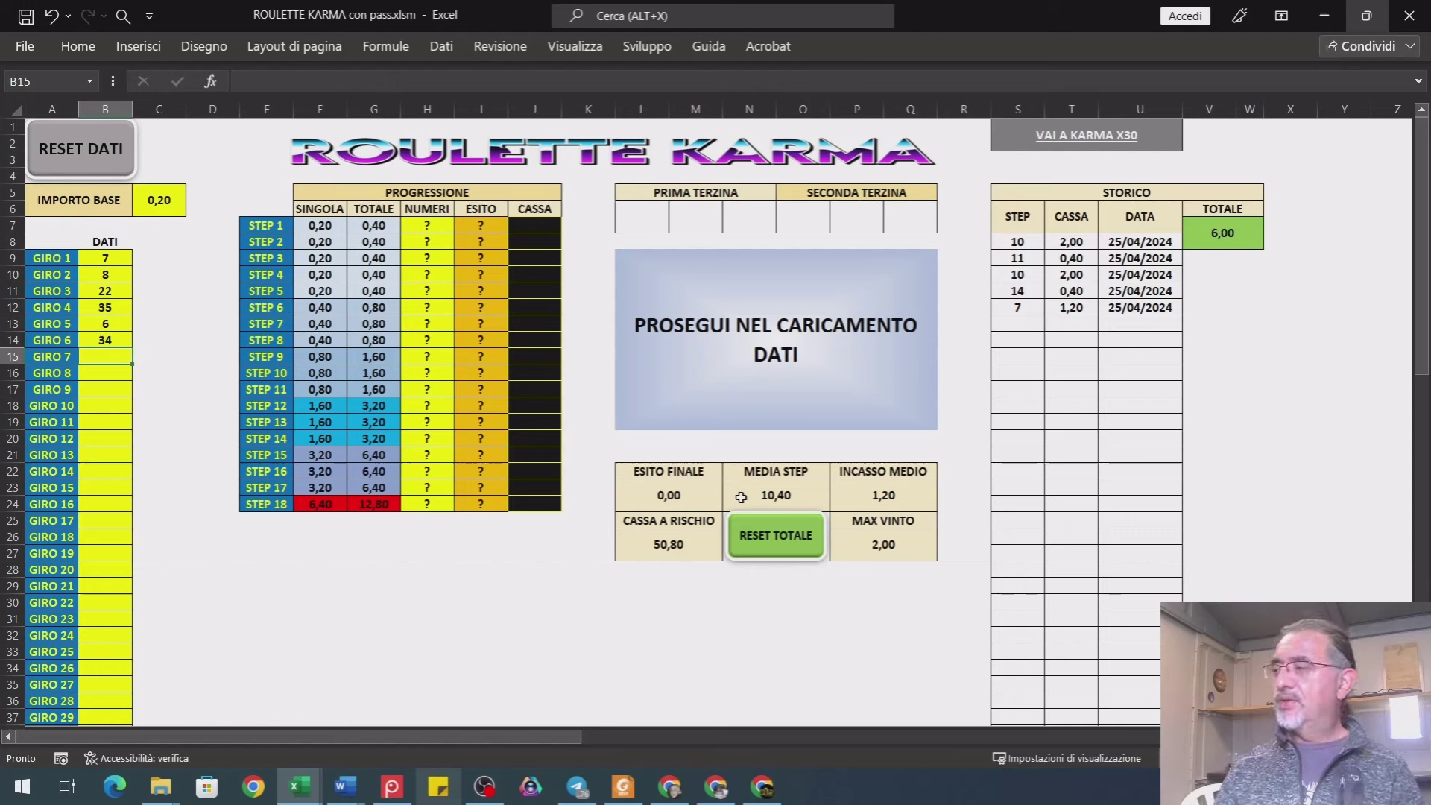
text(18)
key(Return)
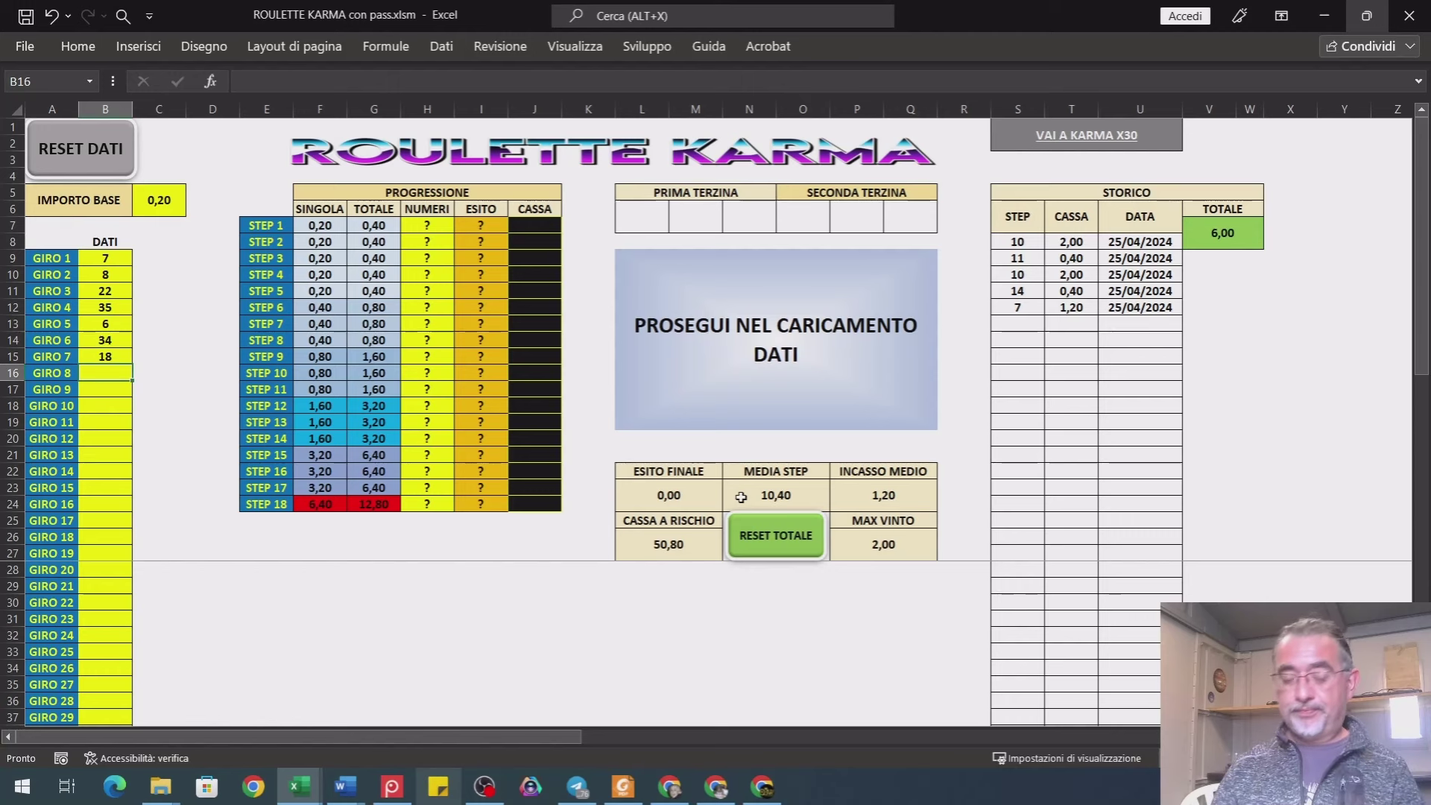
text(14)
key(Return)
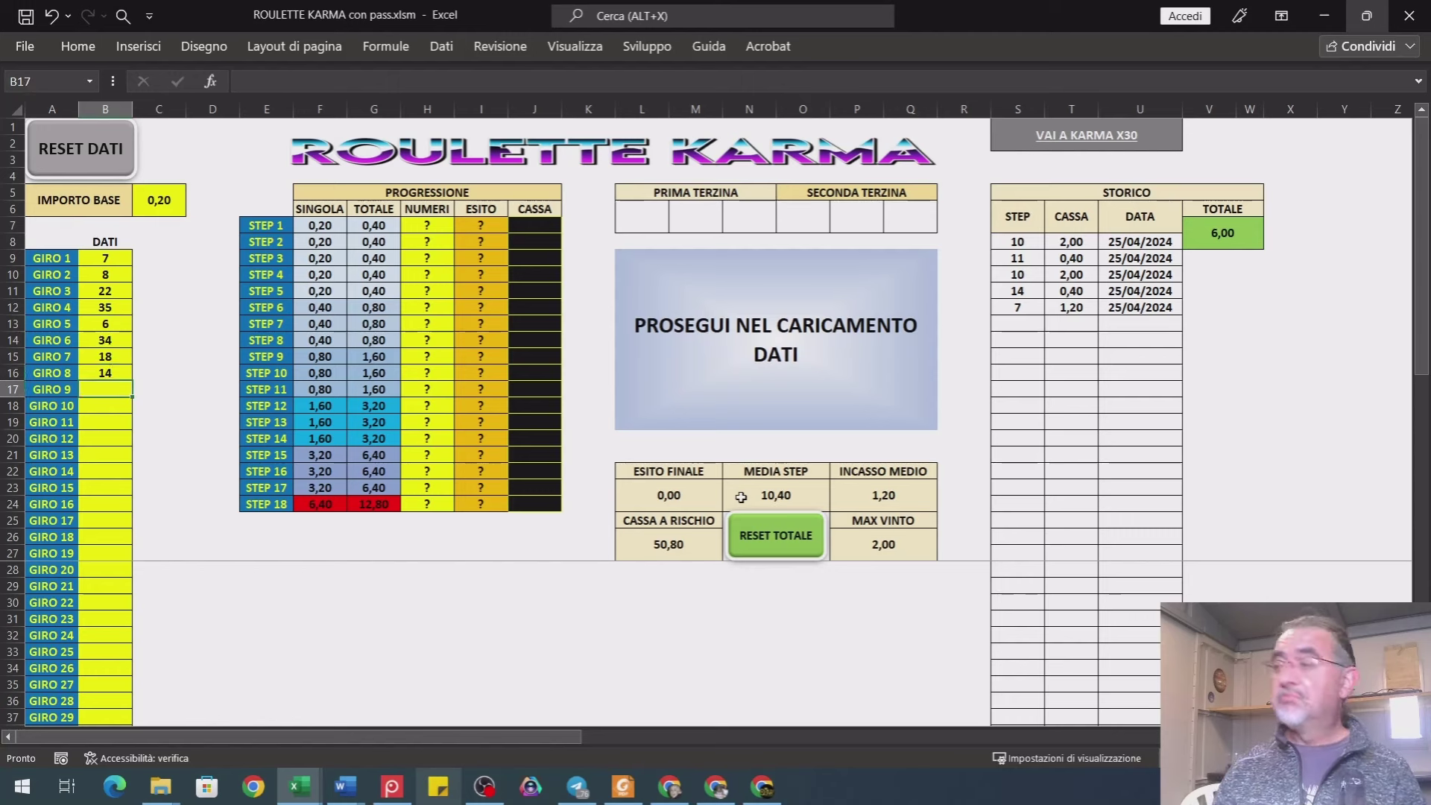
- Enter the spin results 34, 12 and 1 for GIRO 9 to GIRO 11 in the DATI column
text(34)
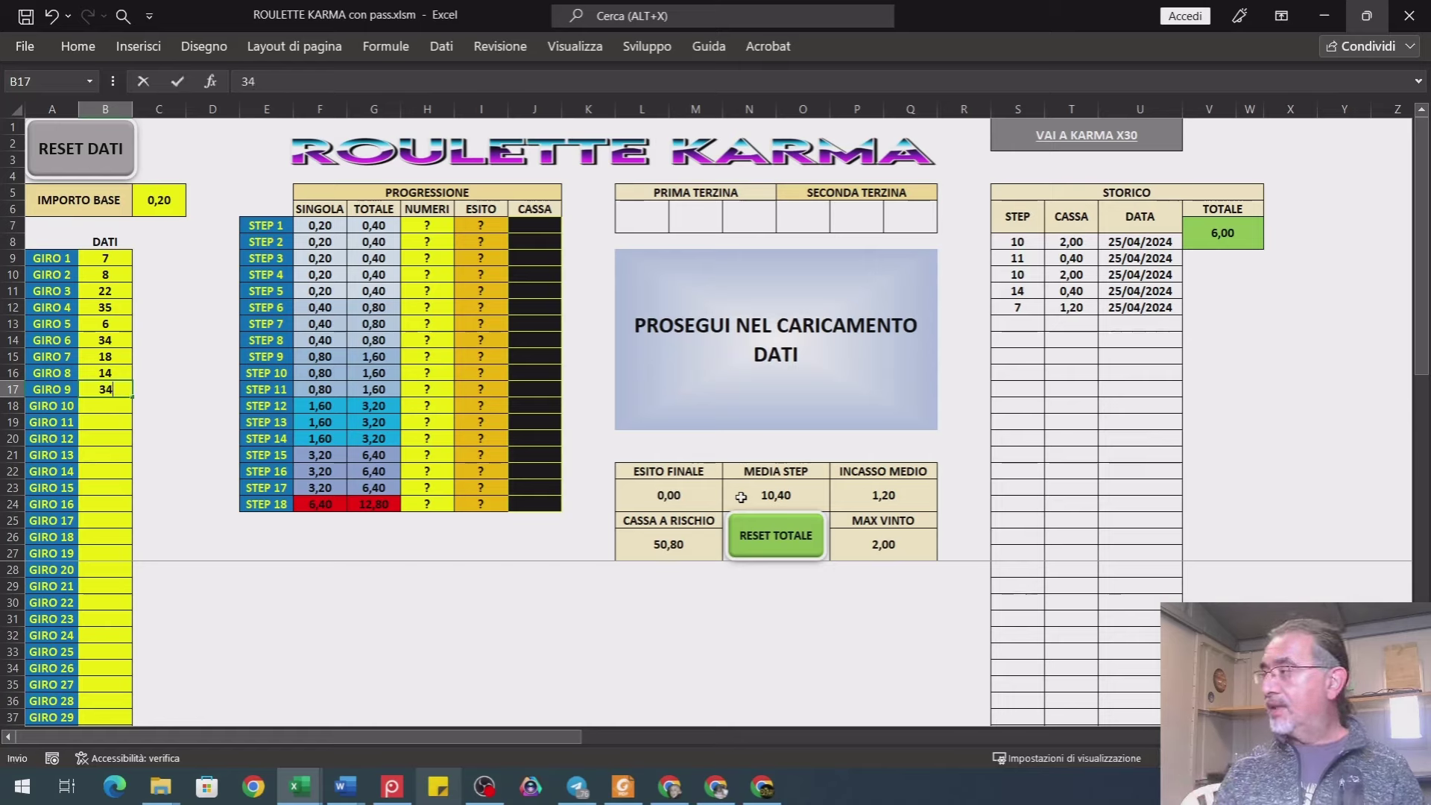
key(Return)
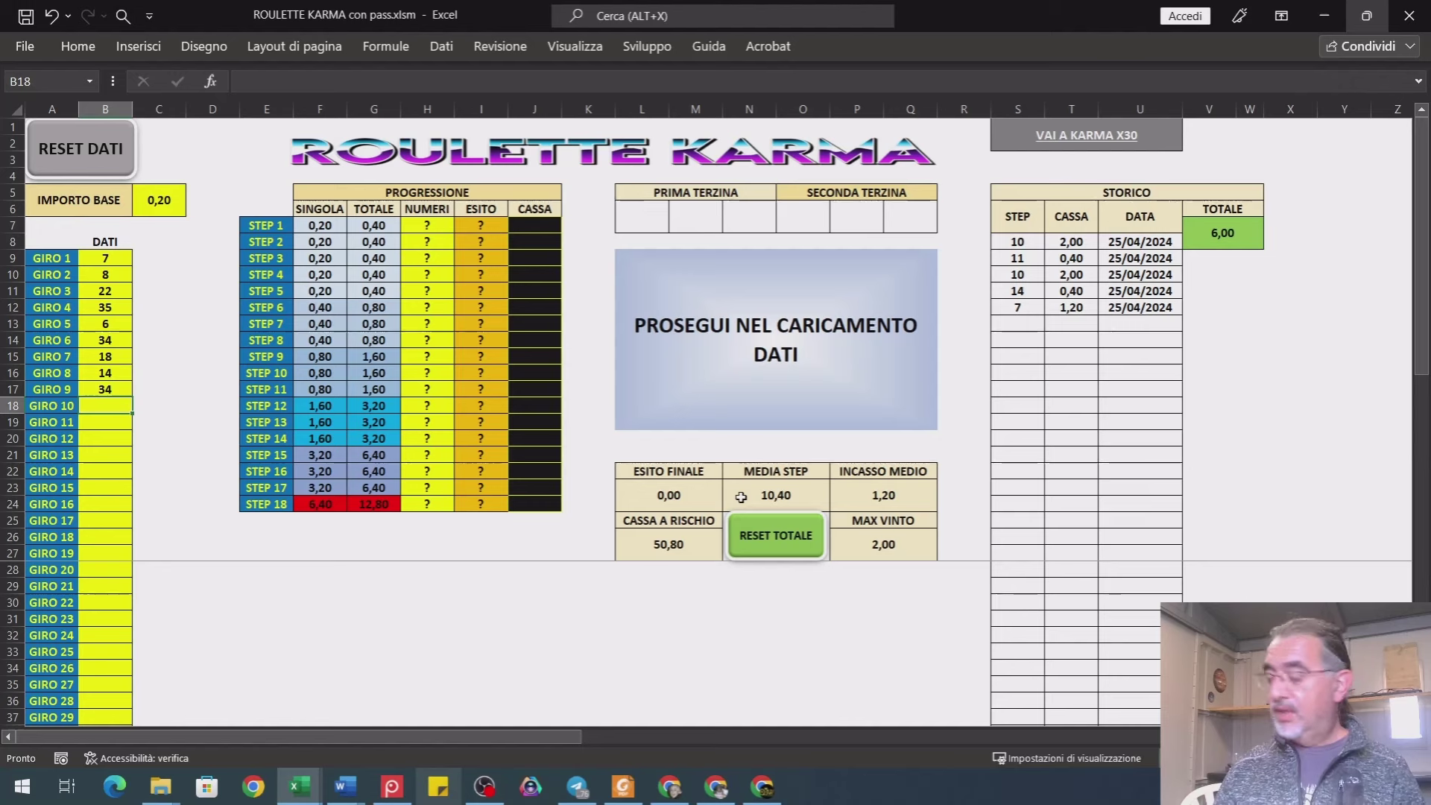
text(12)
key(Return)
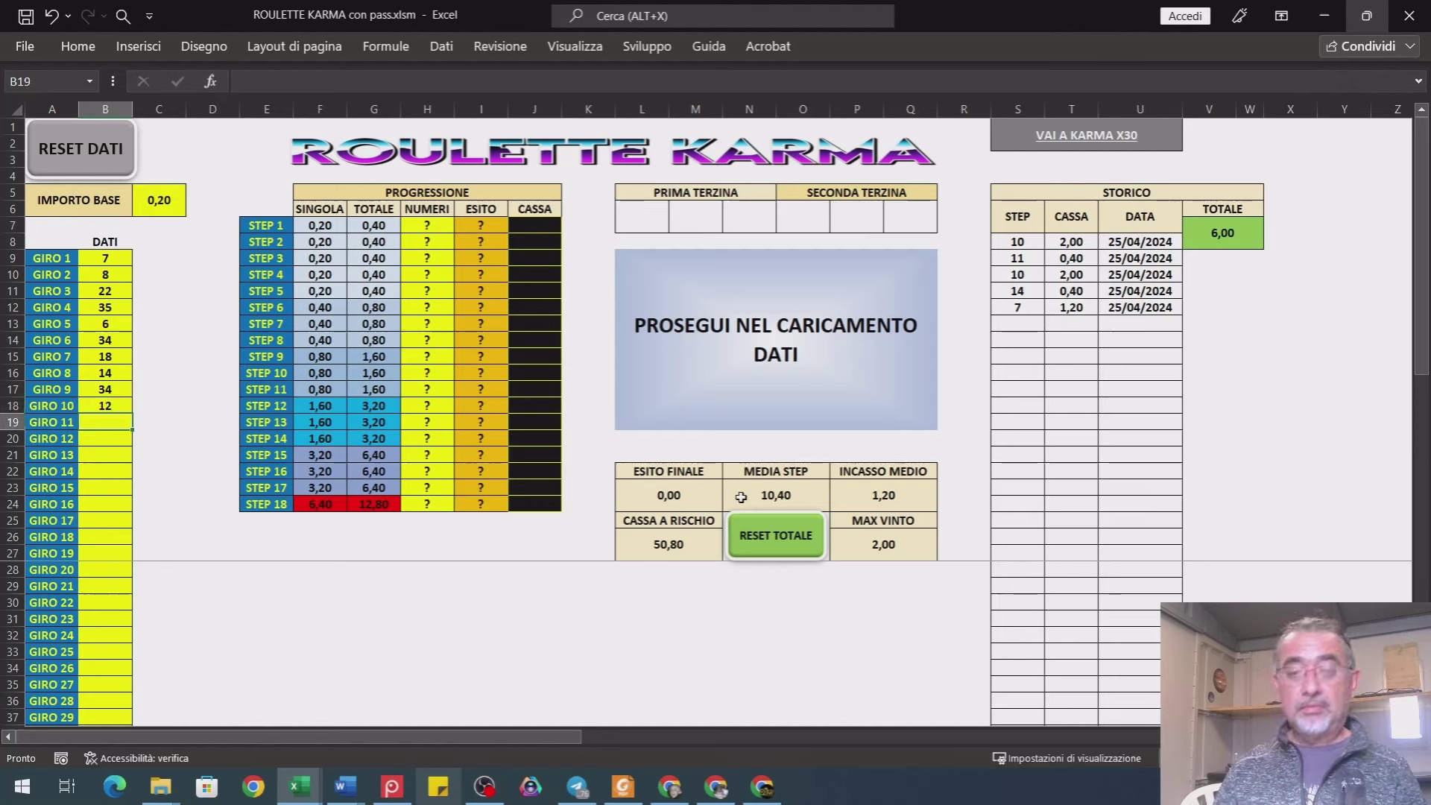
text(1)
key(Return)
- Enter the spin results 5, 36 and 32 for GIRO 12 to GIRO 14 in the DATI column
text(5)
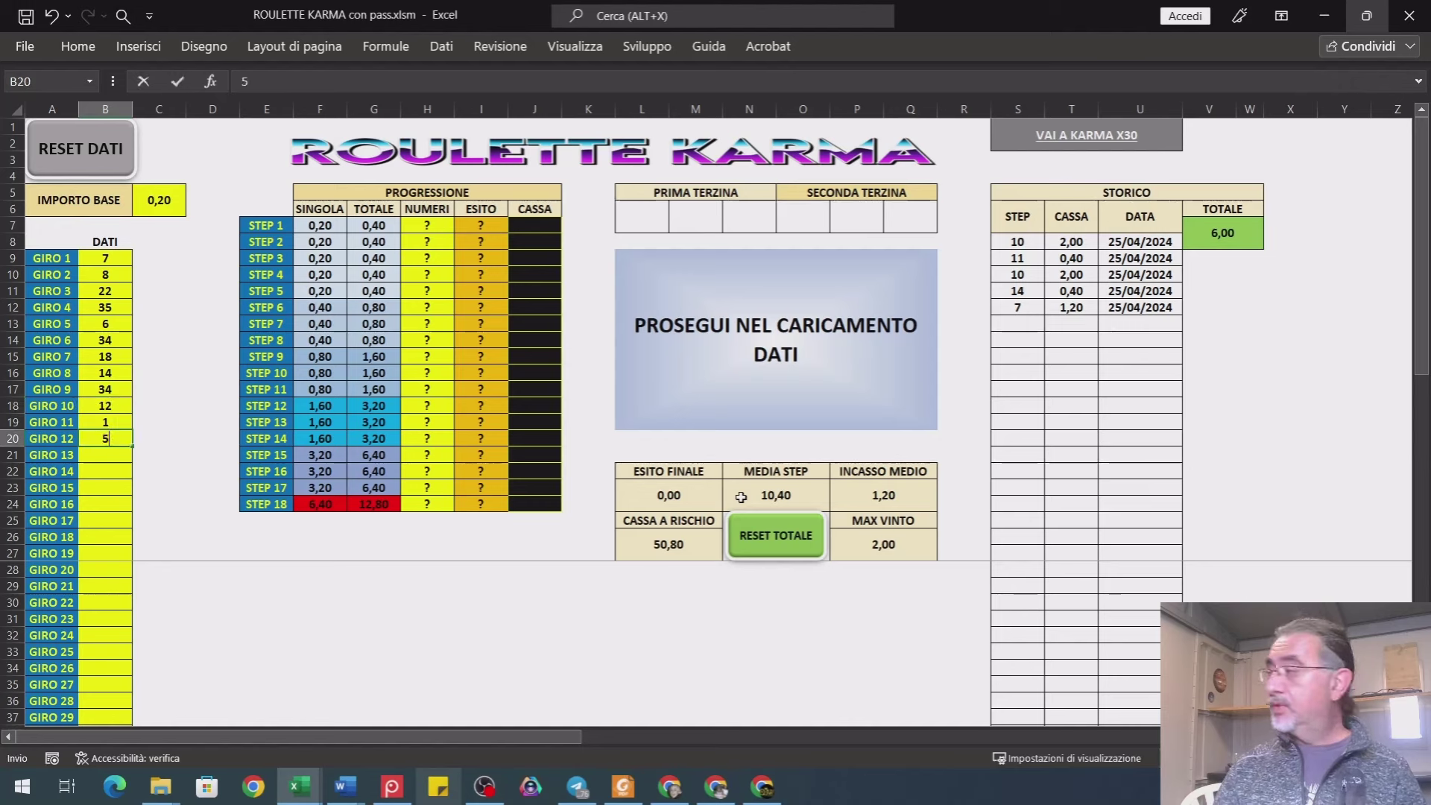
key(Return)
text(36)
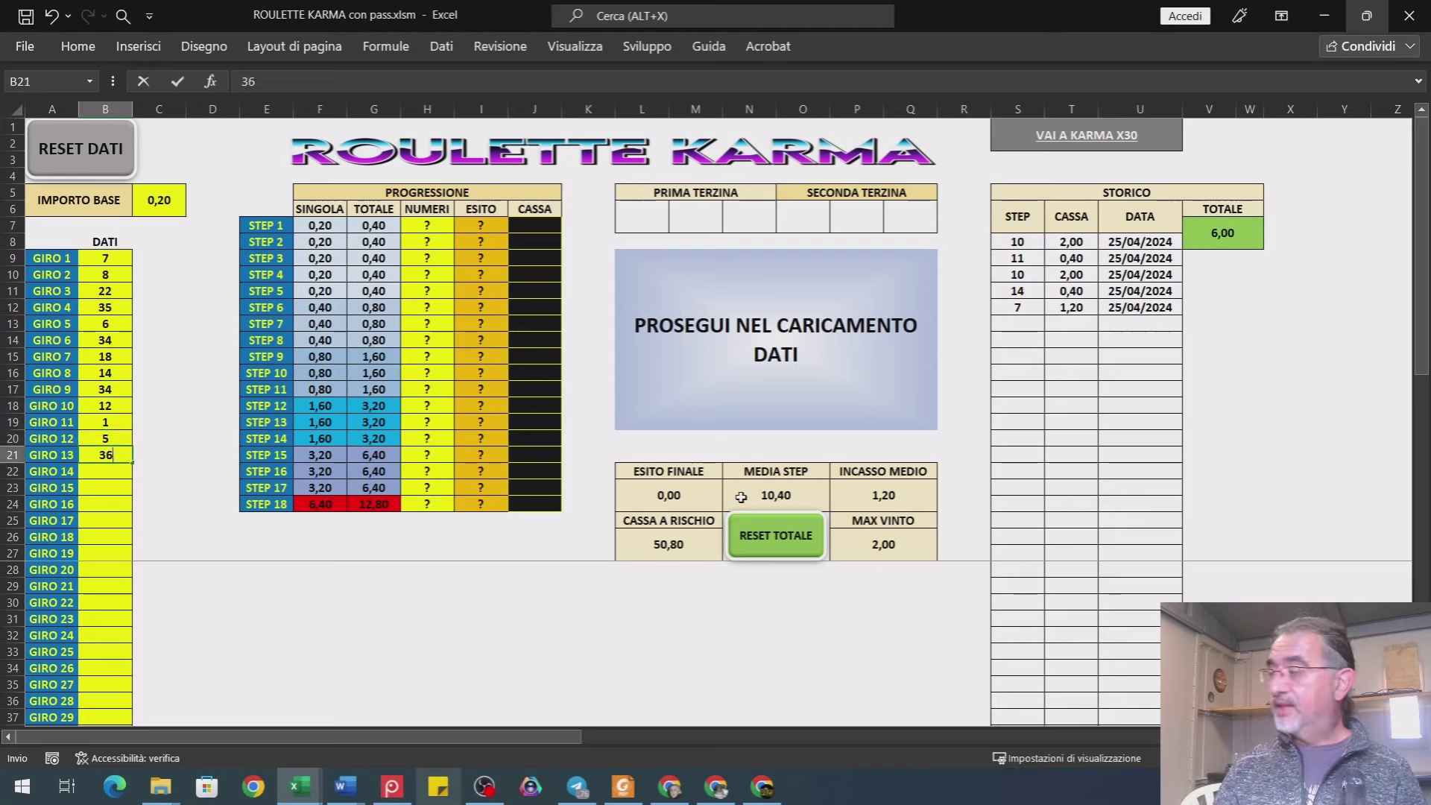
key(Return)
text(32)
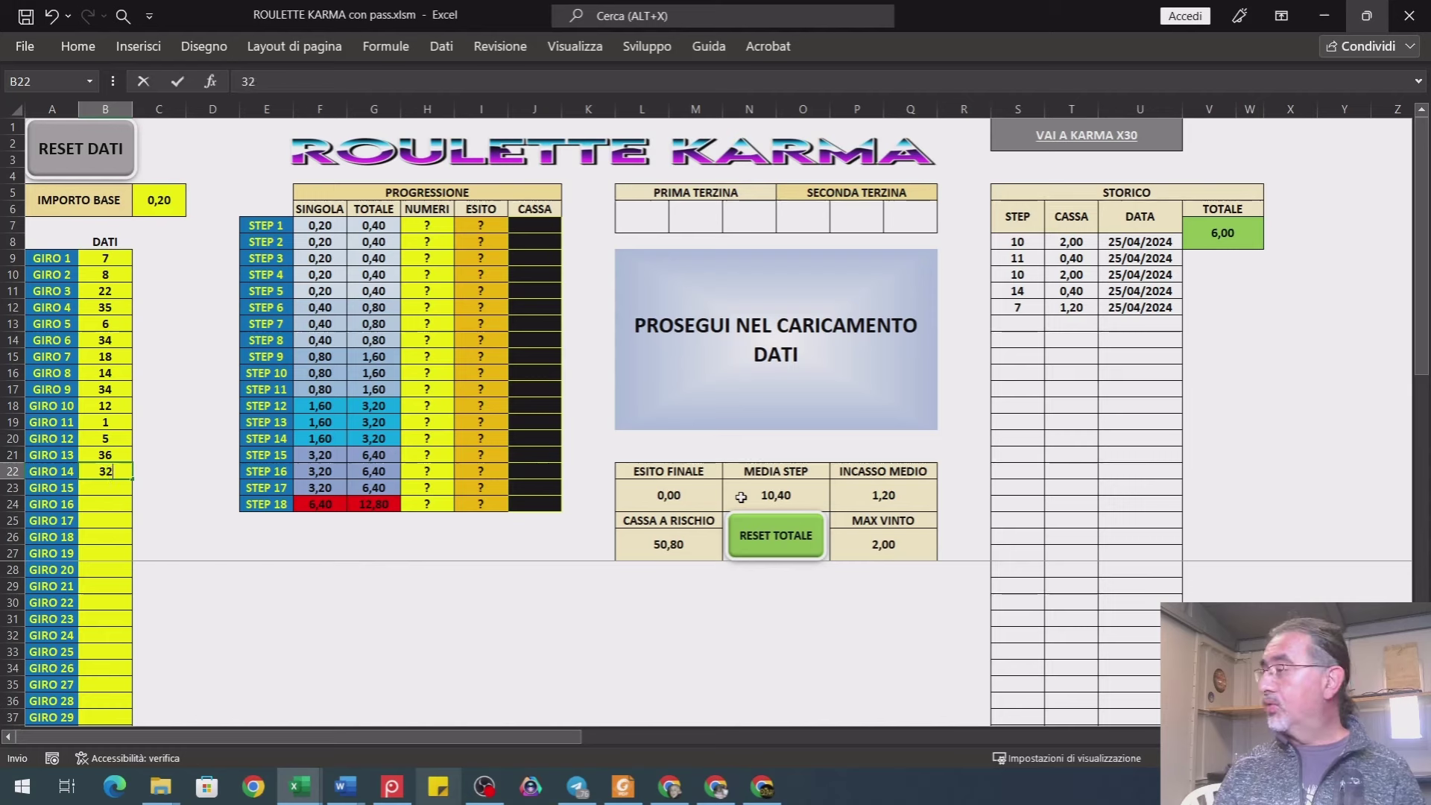
key(Return)
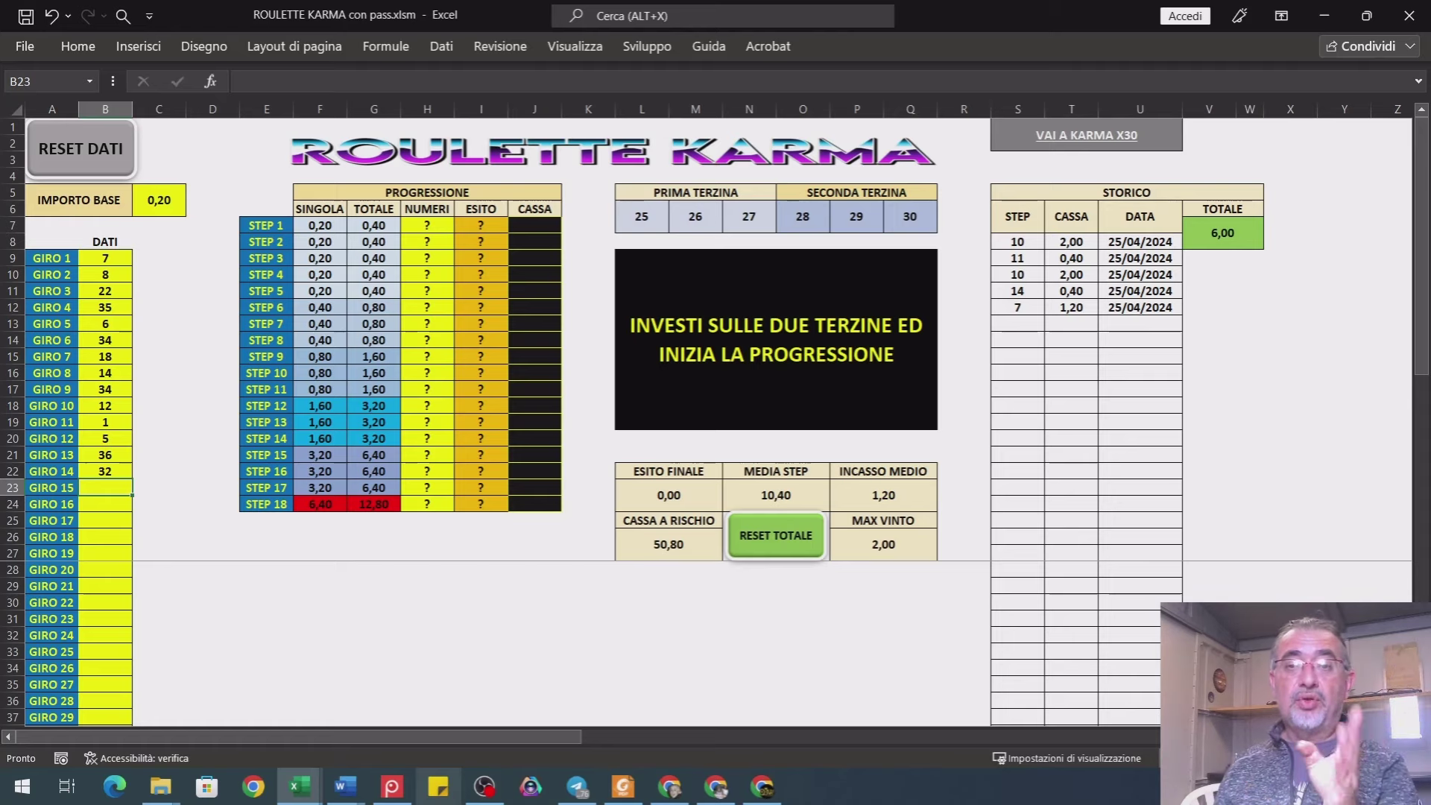
- Enter the drawn numbers 16, 21 and 12 for STEP 1 to STEP 3 in the progression's NUMERI column
click(427, 227)
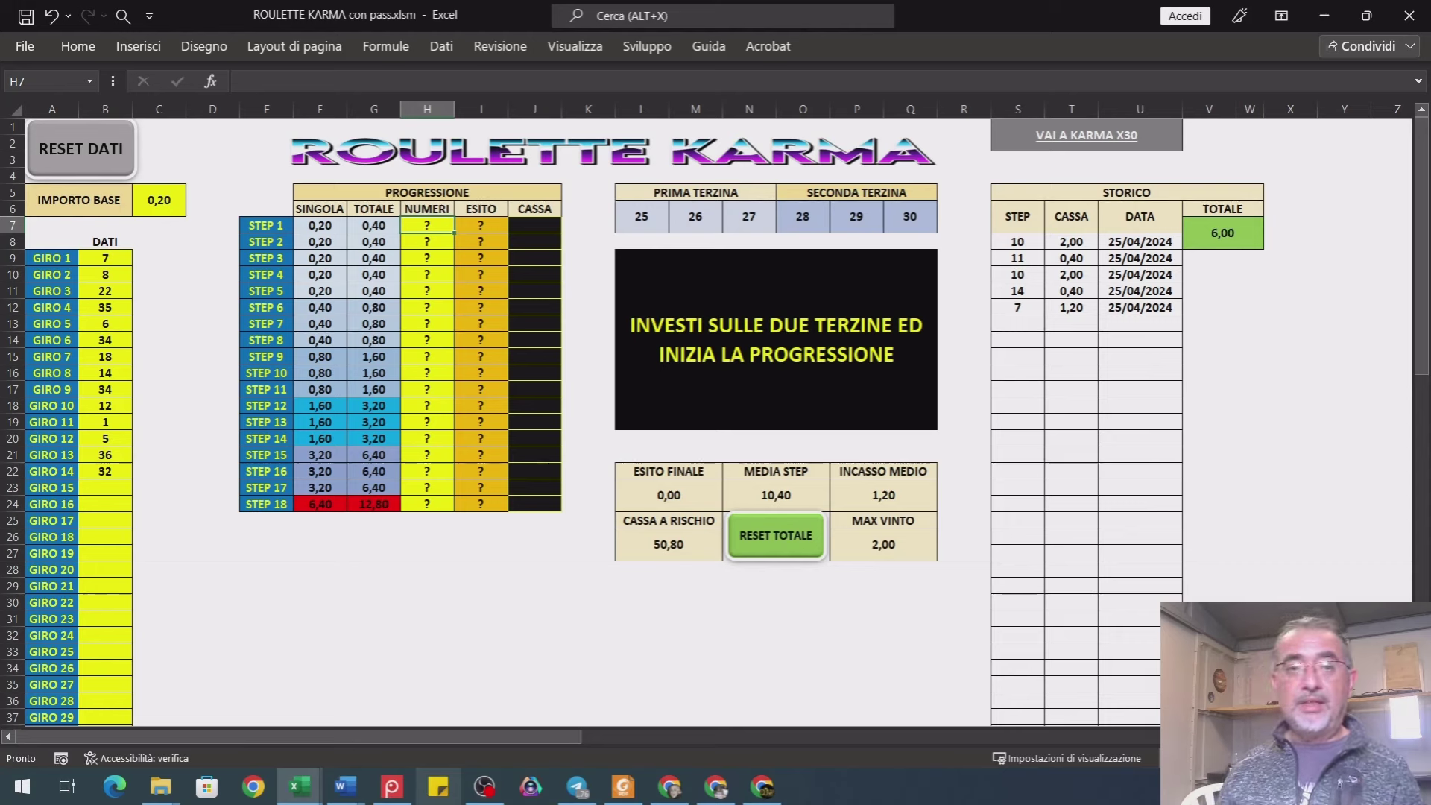
text(16)
key(Return)
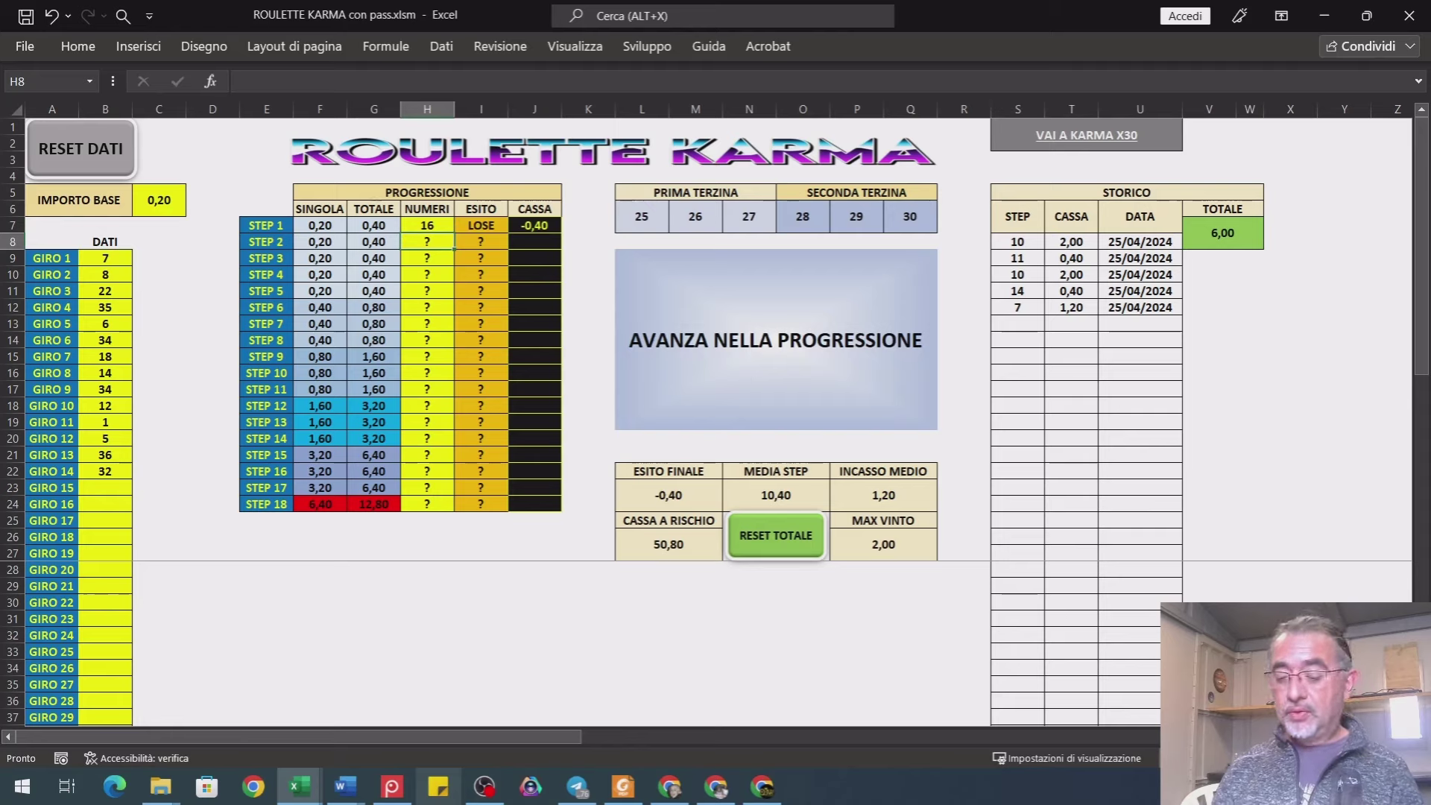
text(21)
key(Return)
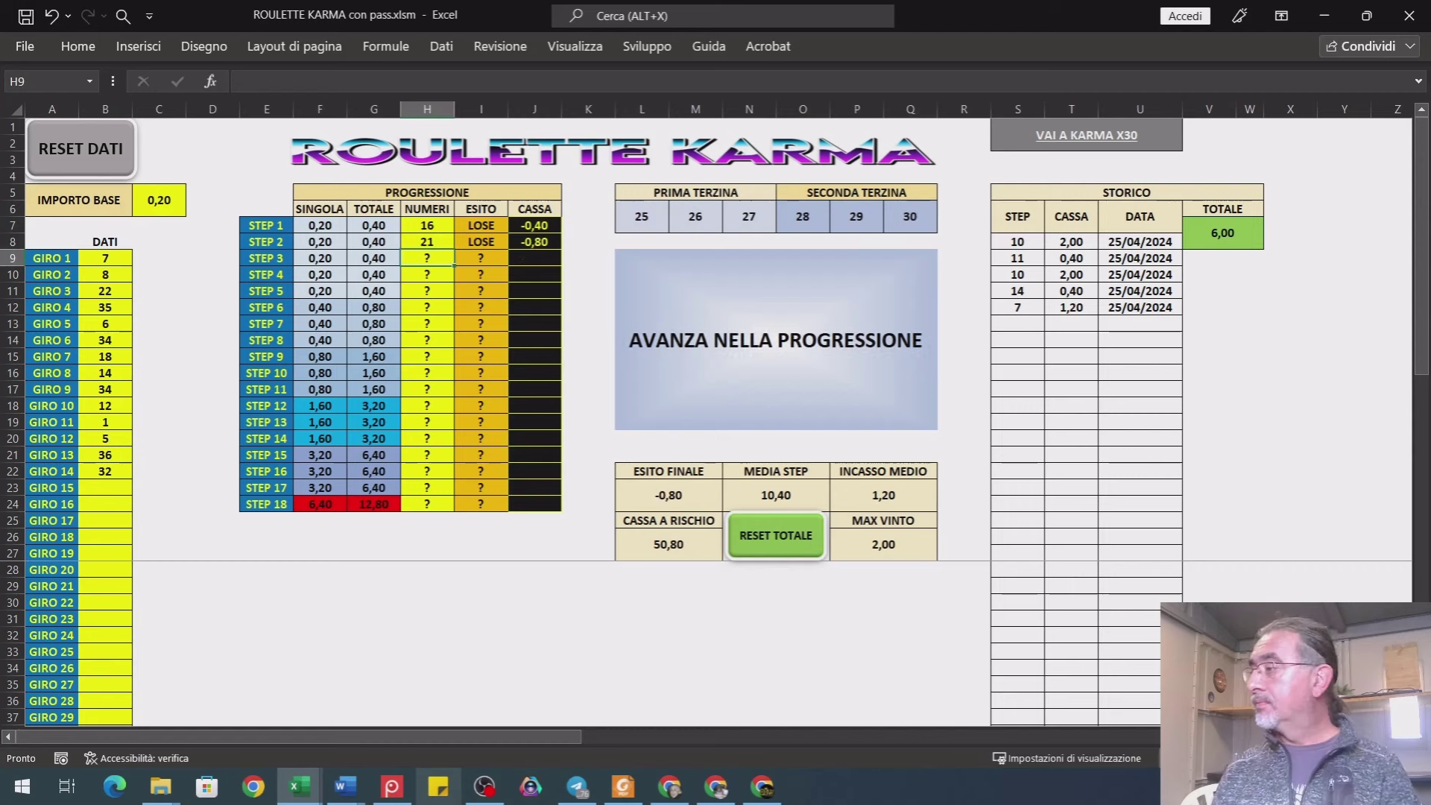
text(12)
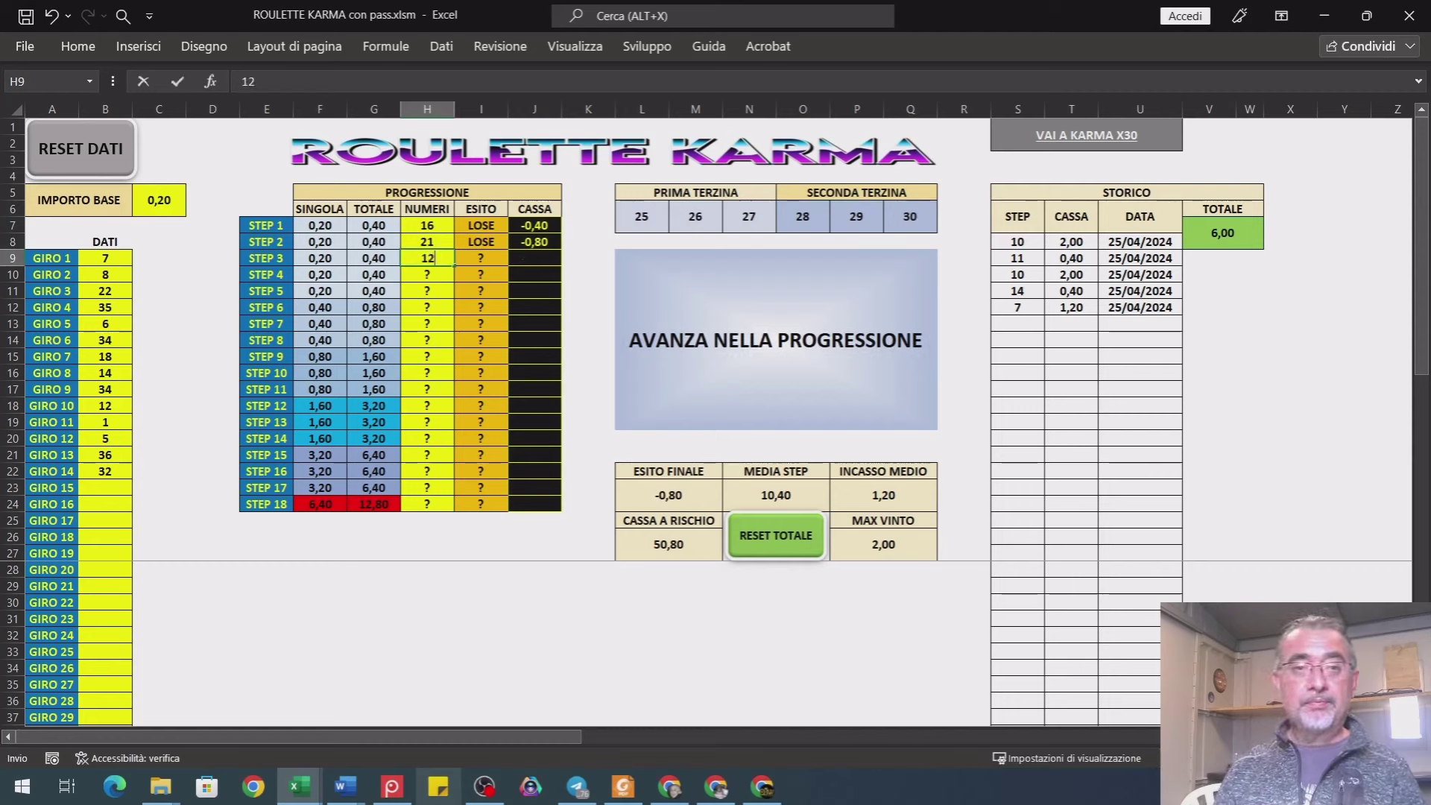
key(Return)
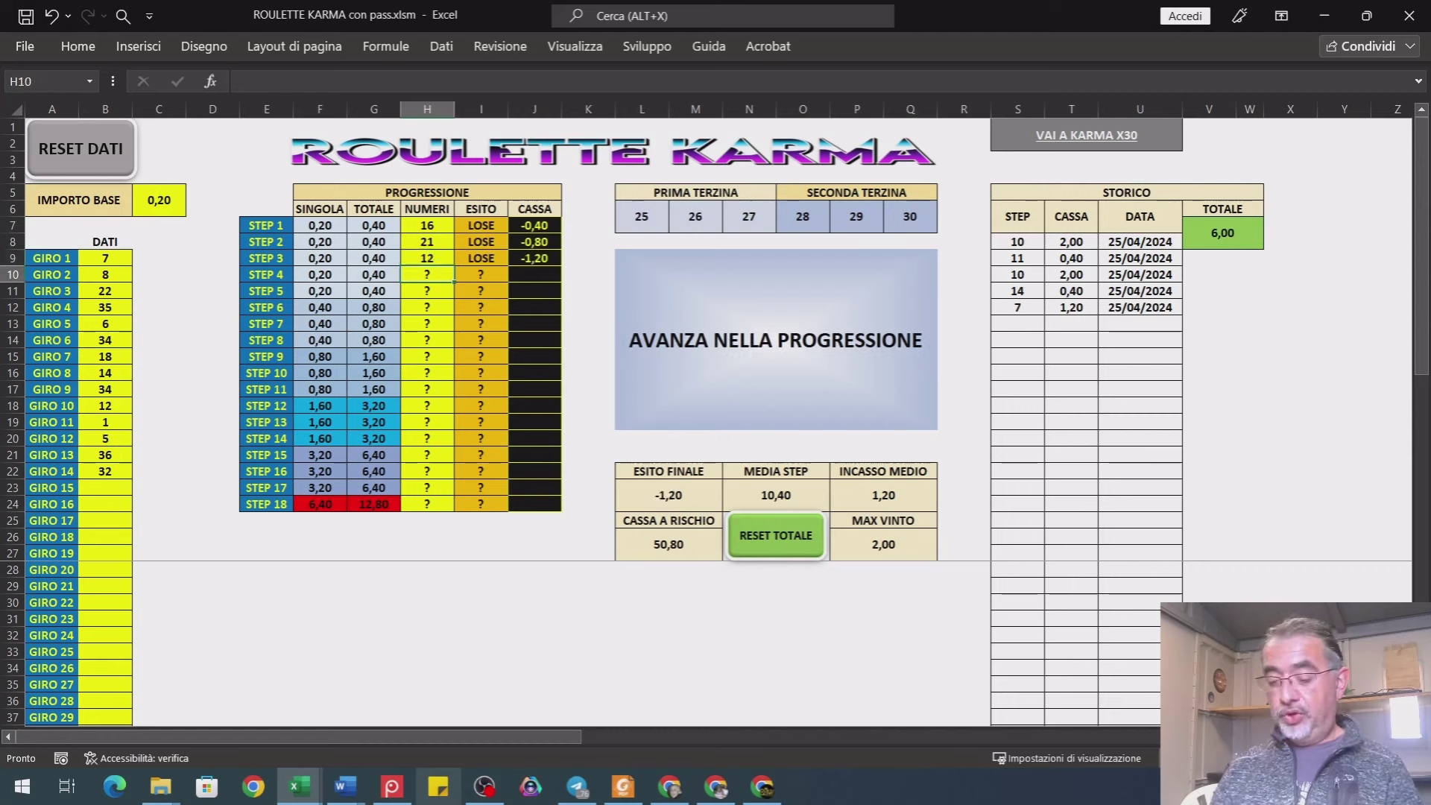
- Enter 18, 16 and 28 for STEP 4 to STEP 6 in the NUMERI column and run the total reset
text(18)
key(Return)
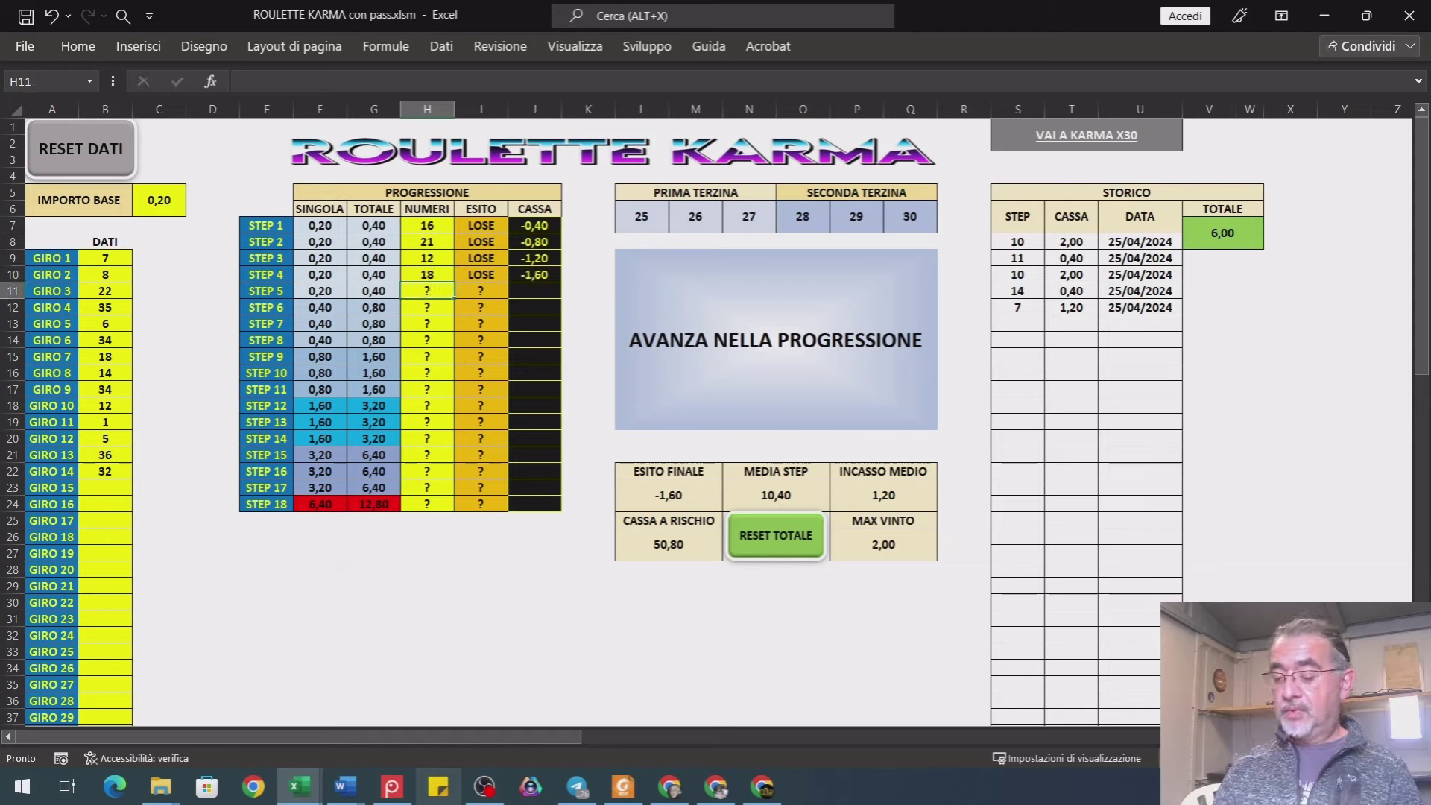
text(16)
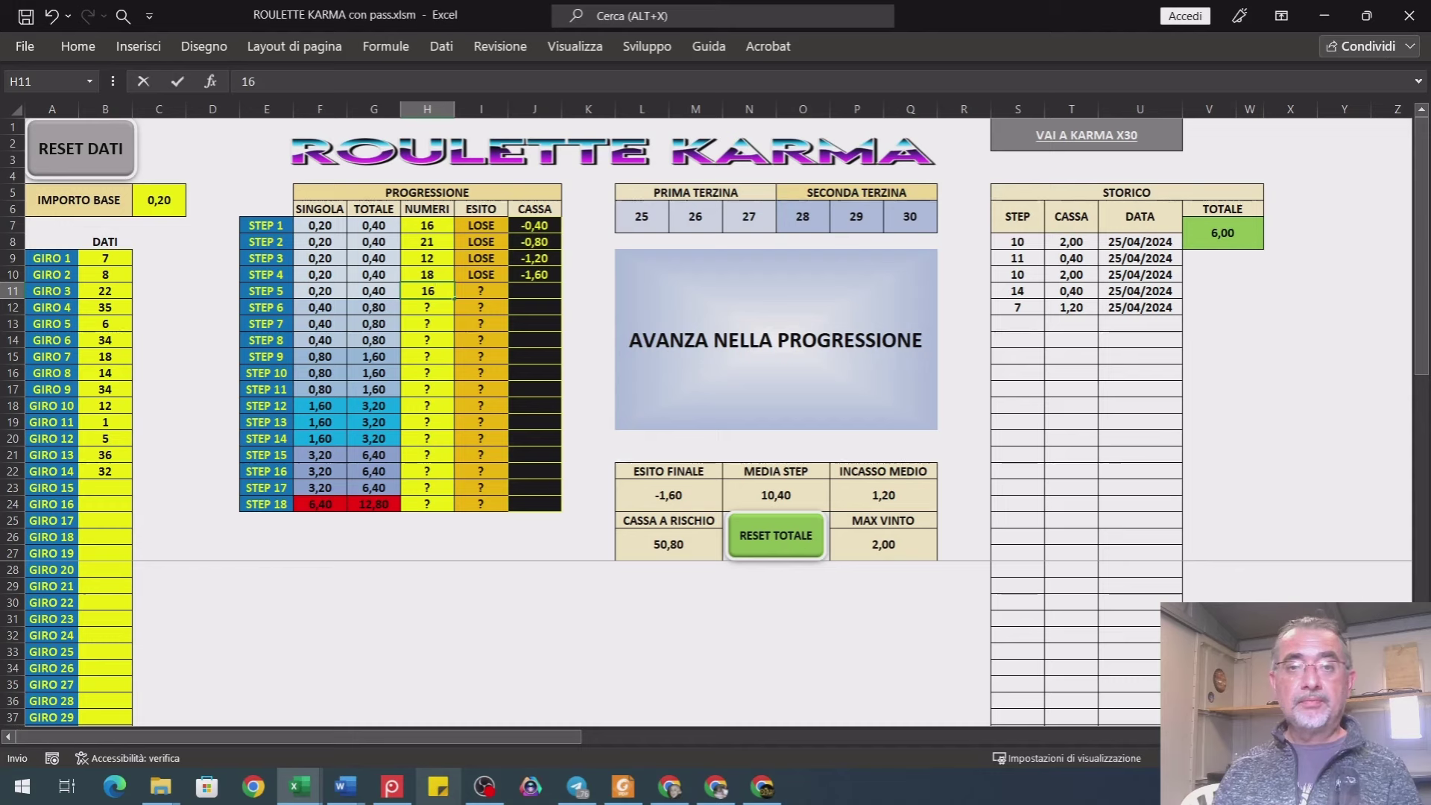
key(Return)
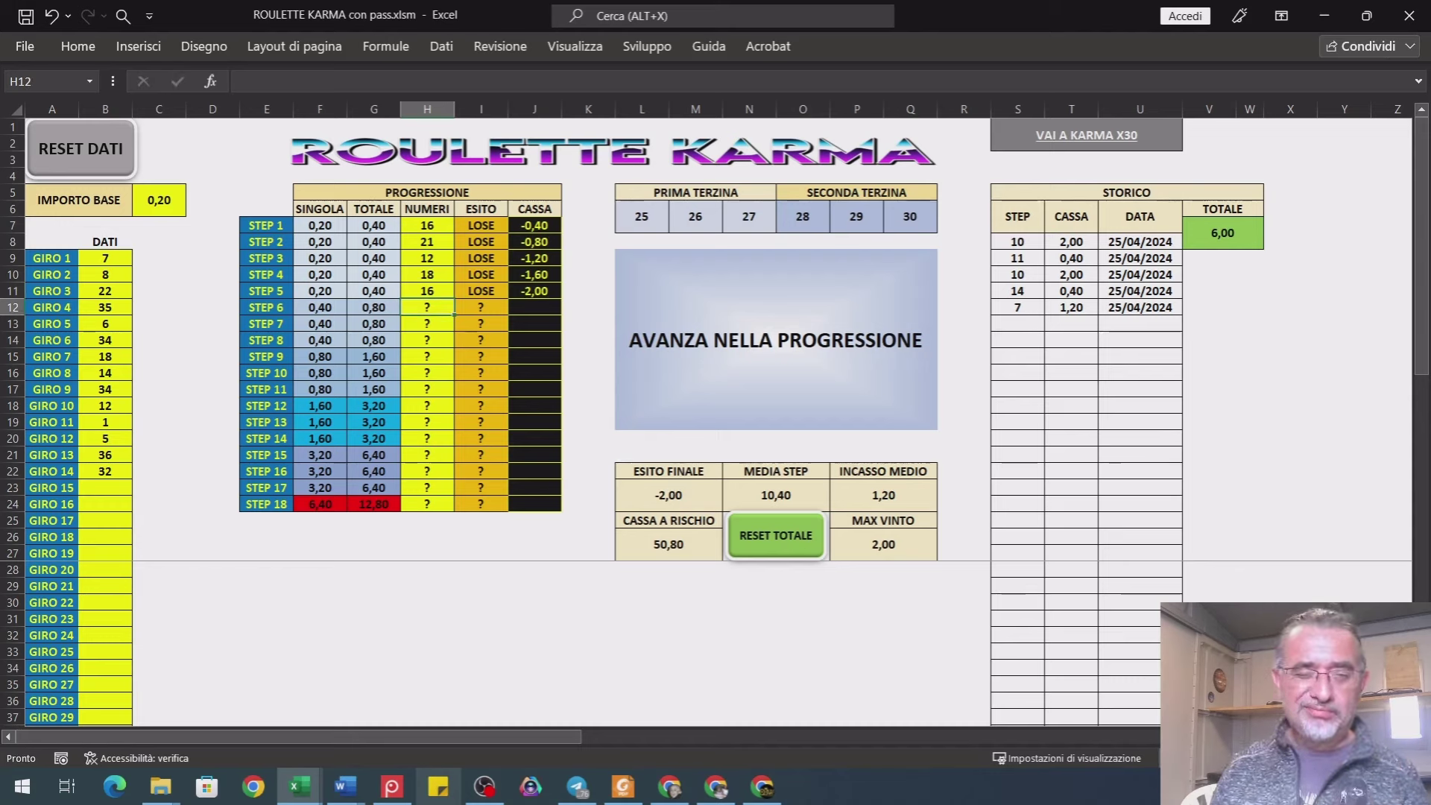
text(28)
key(Return)
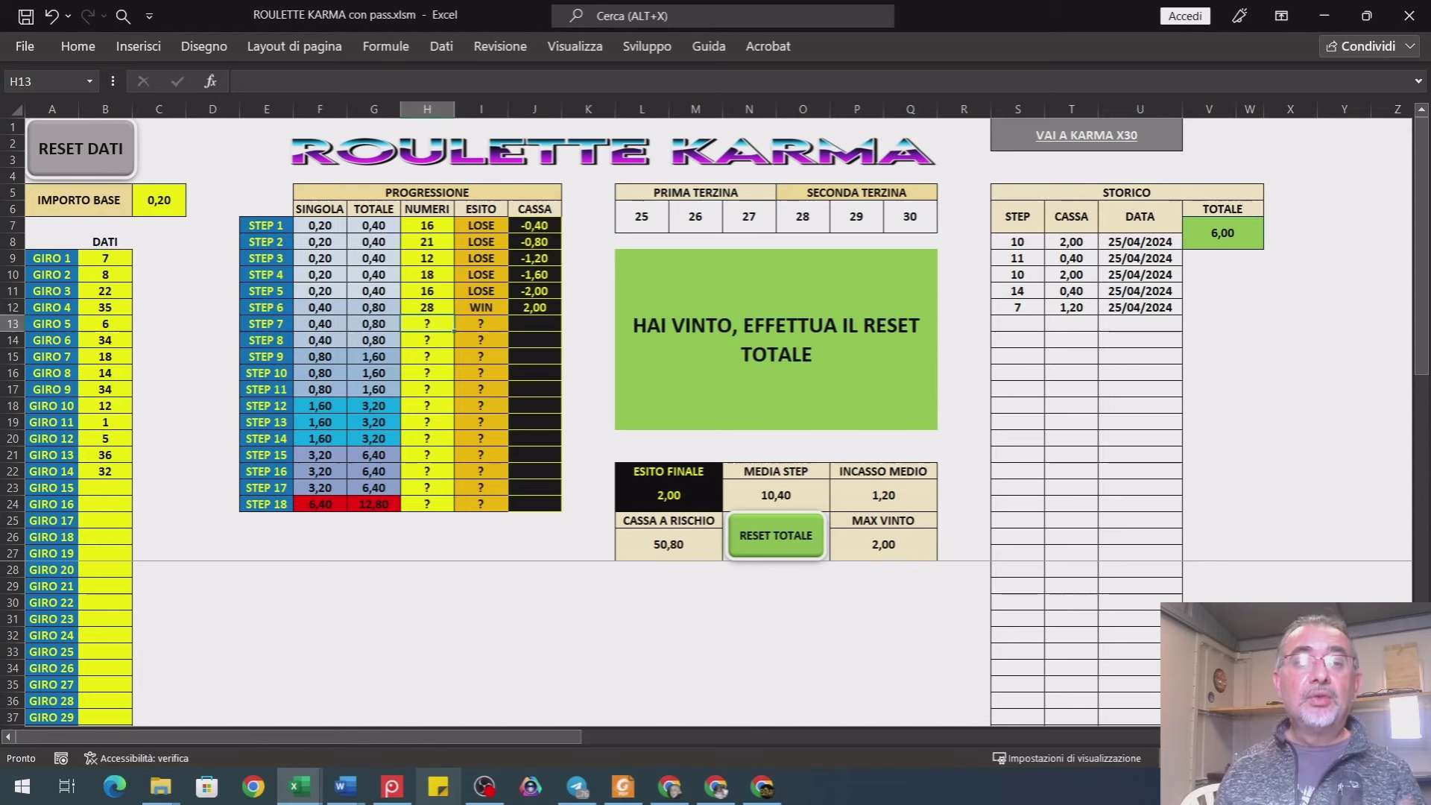
click(785, 537)
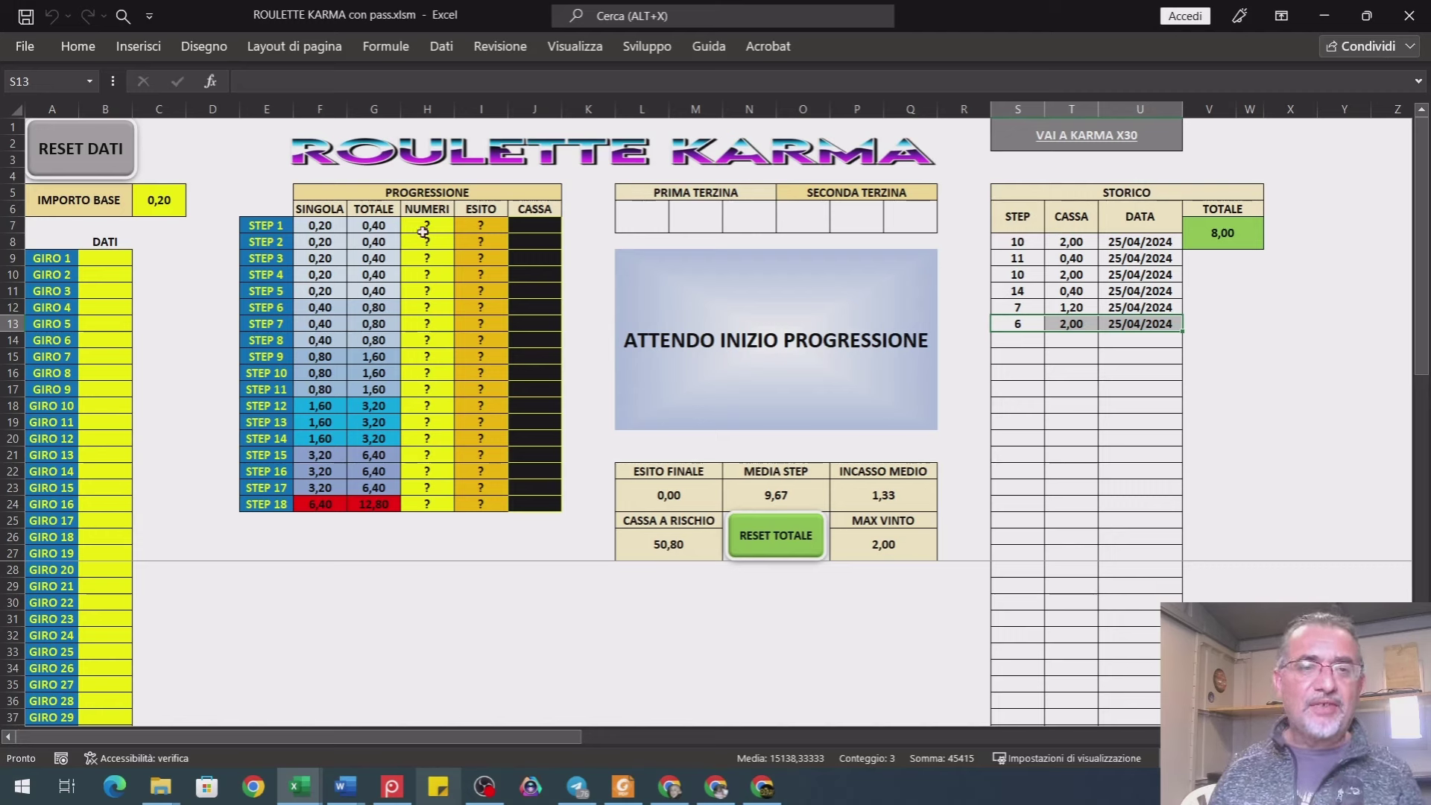
- Enter the spin results 32, 24, 21 and 35 for GIRO 1 to GIRO 4 in the emptied DATI column
click(111, 257)
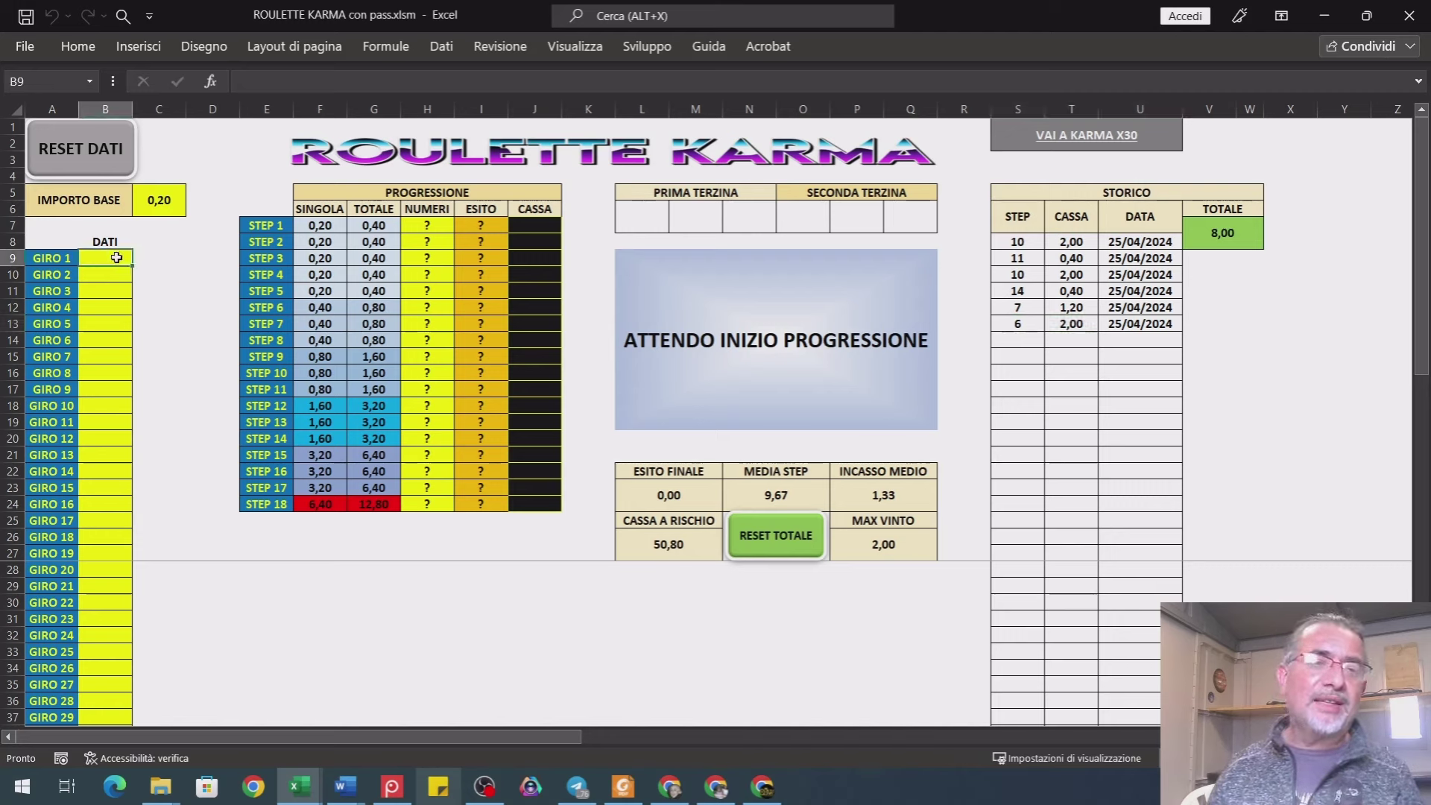
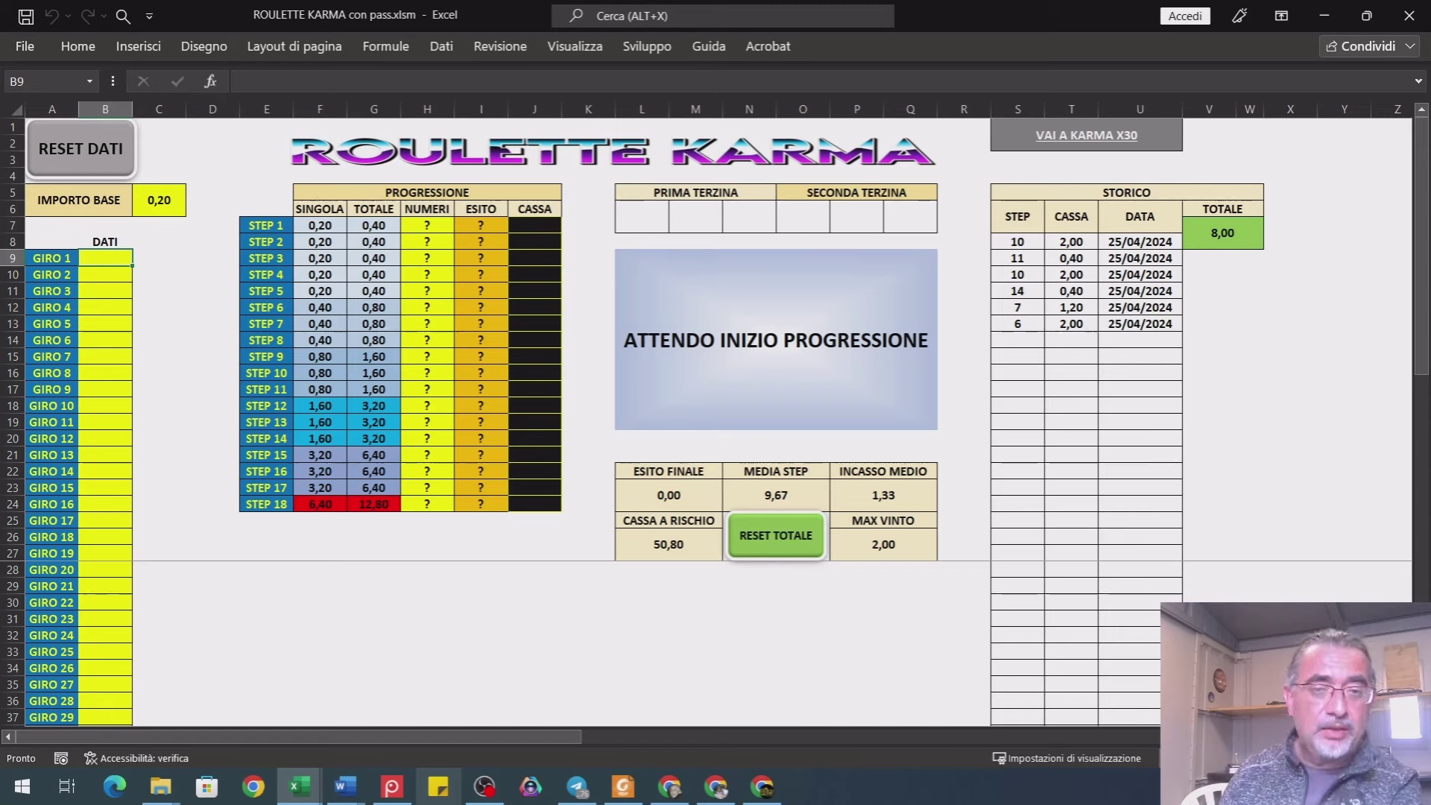
text(32)
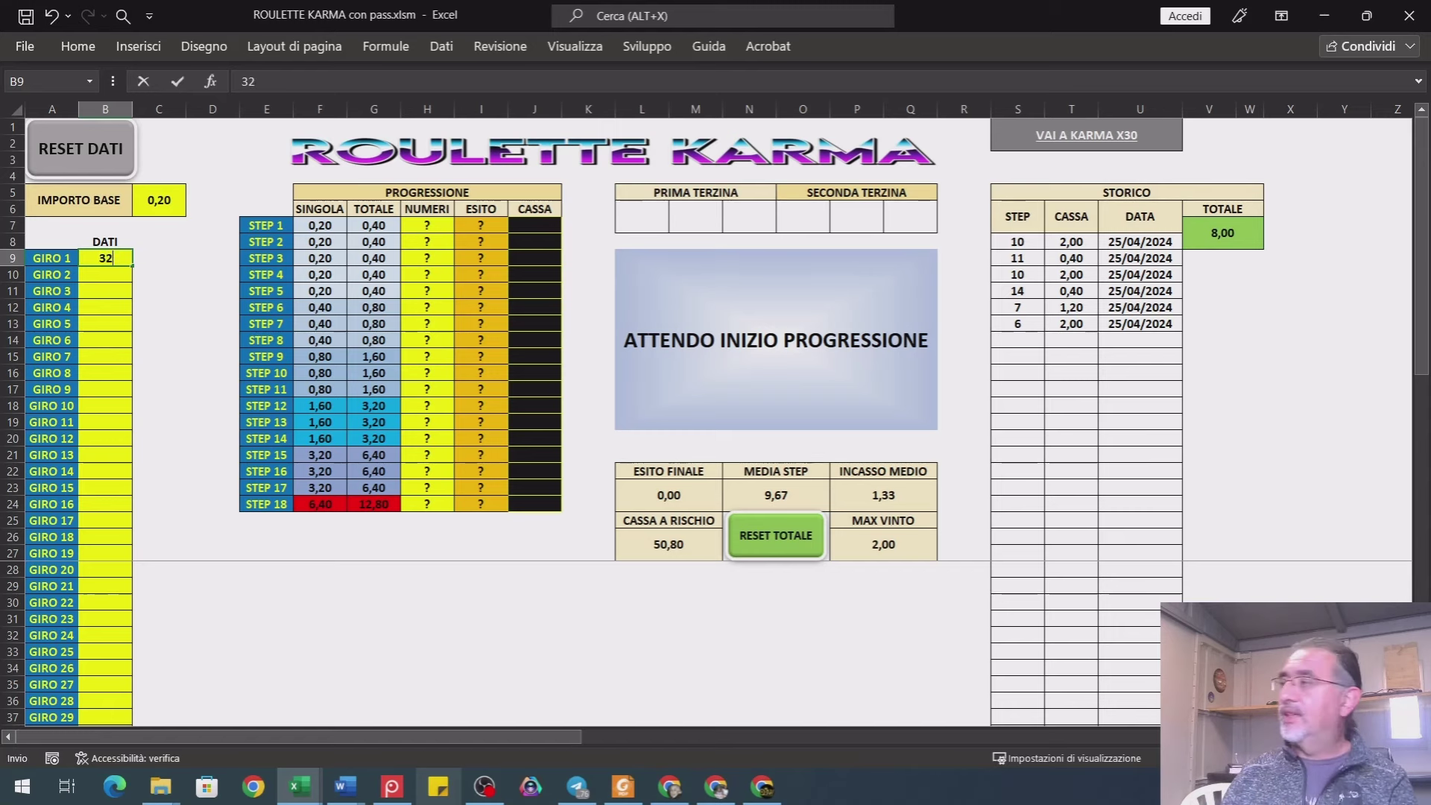
key(Return)
text(24)
key(Return)
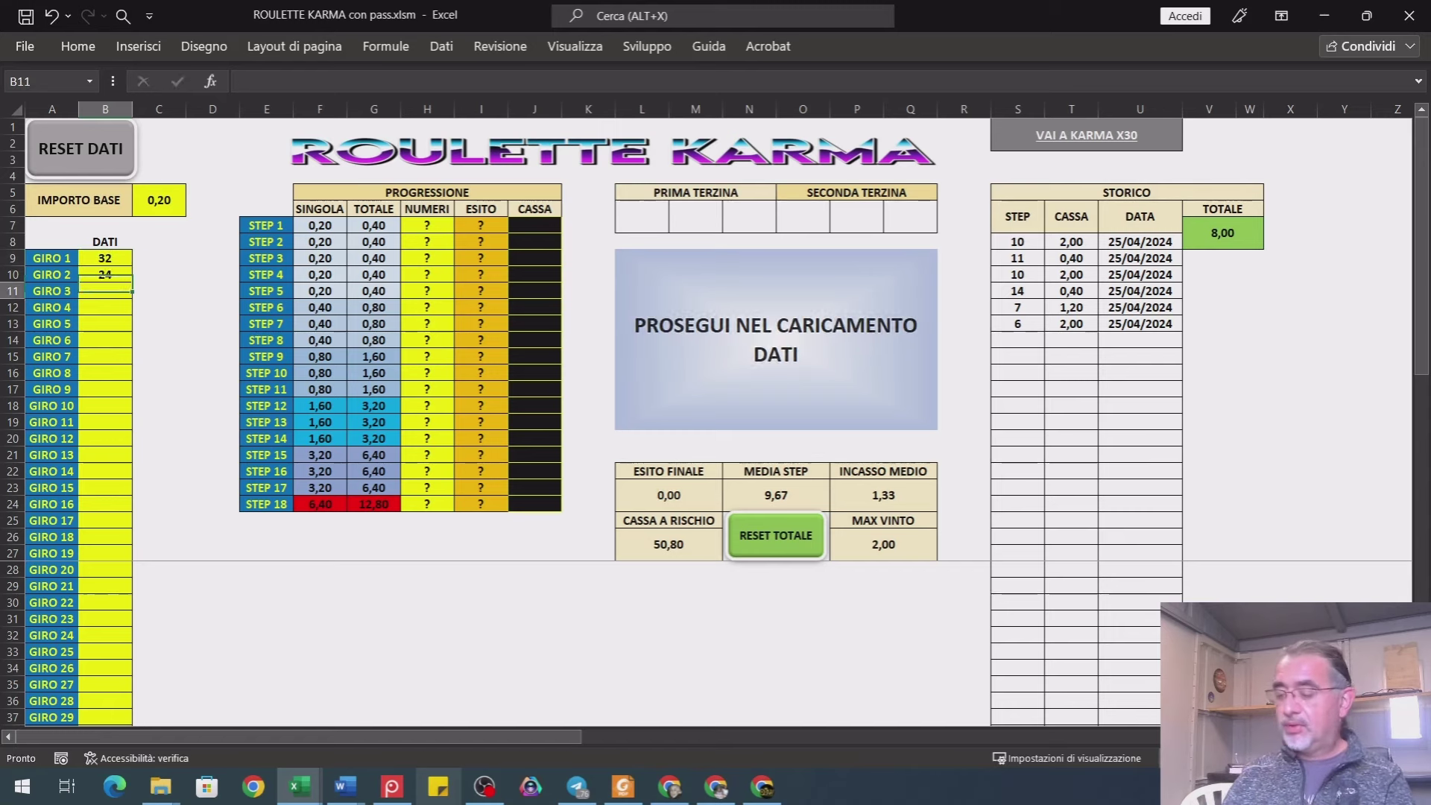
text(21)
key(Return)
text(35)
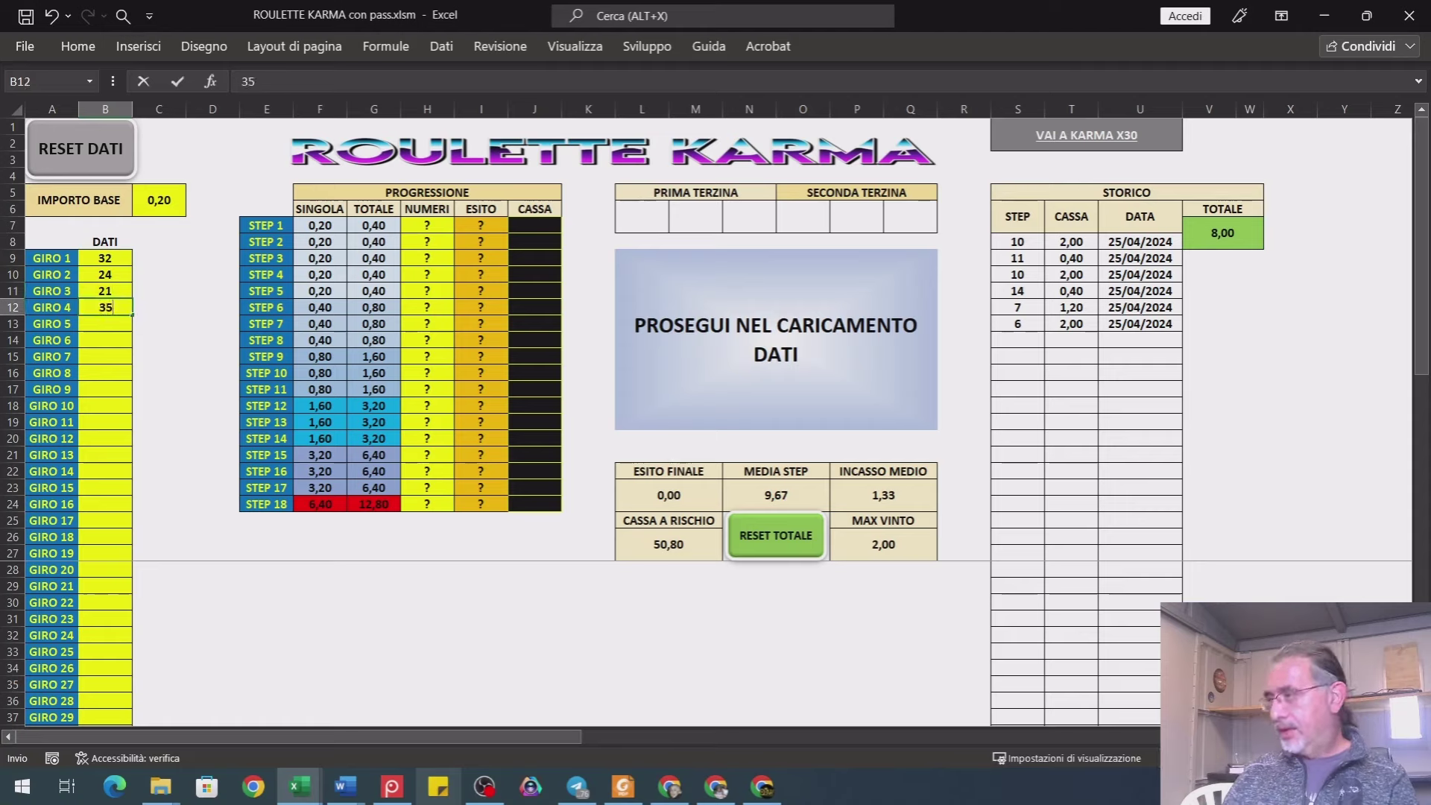
key(Return)
- Enter the spin results 30, 28, 36 and 36 for GIRO 5 to GIRO 8 in the DATI column
text(30)
key(Return)
text(28)
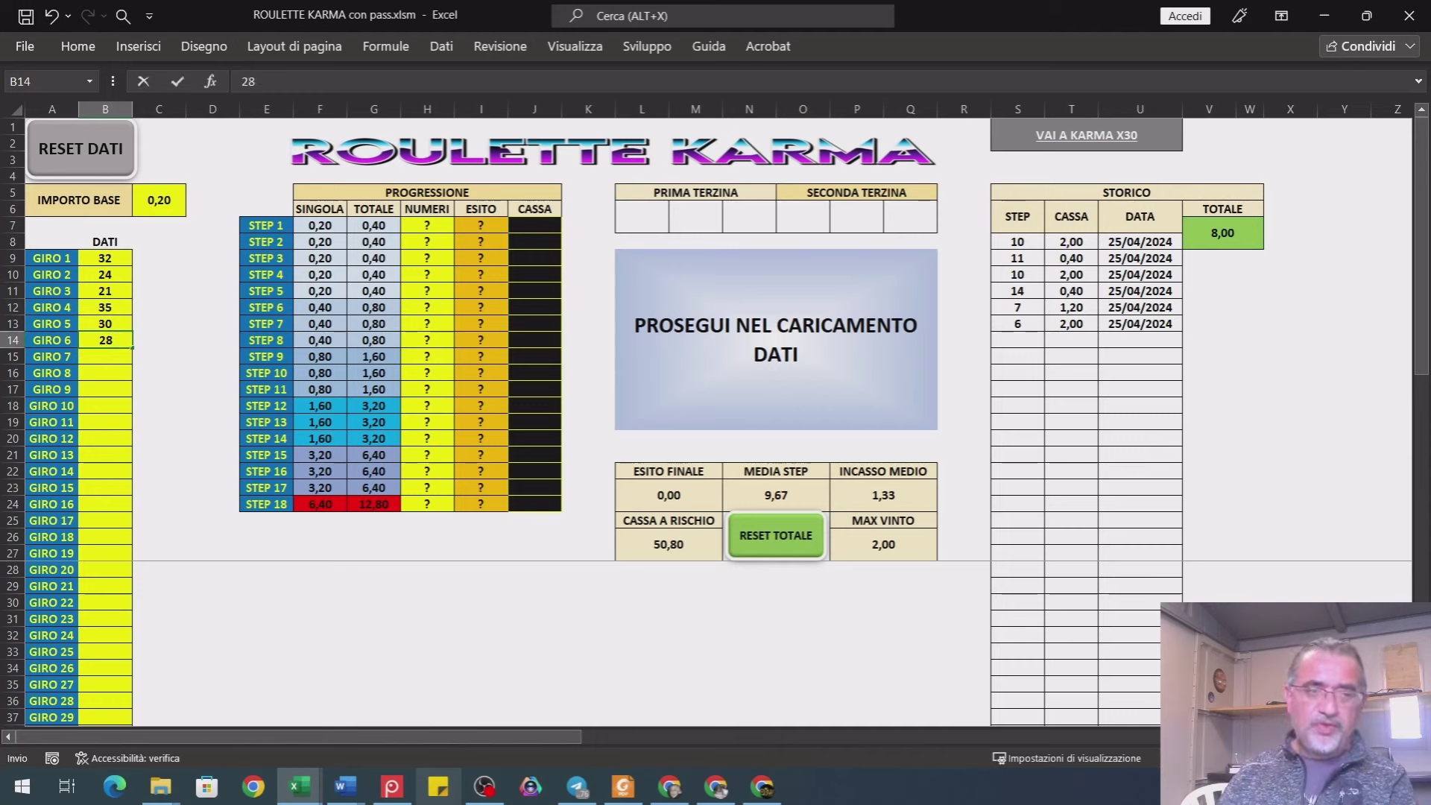
key(Return)
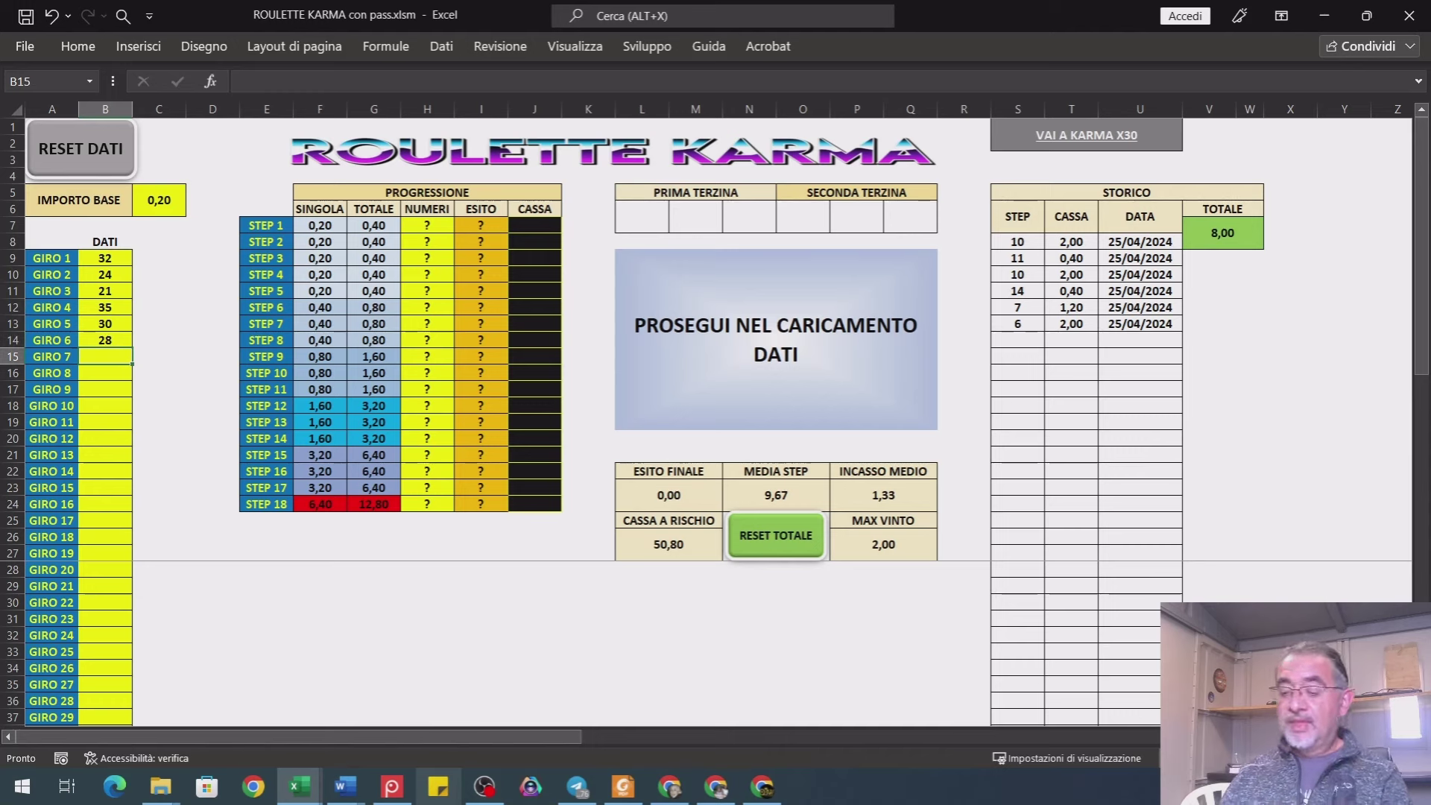
text(36)
key(Return)
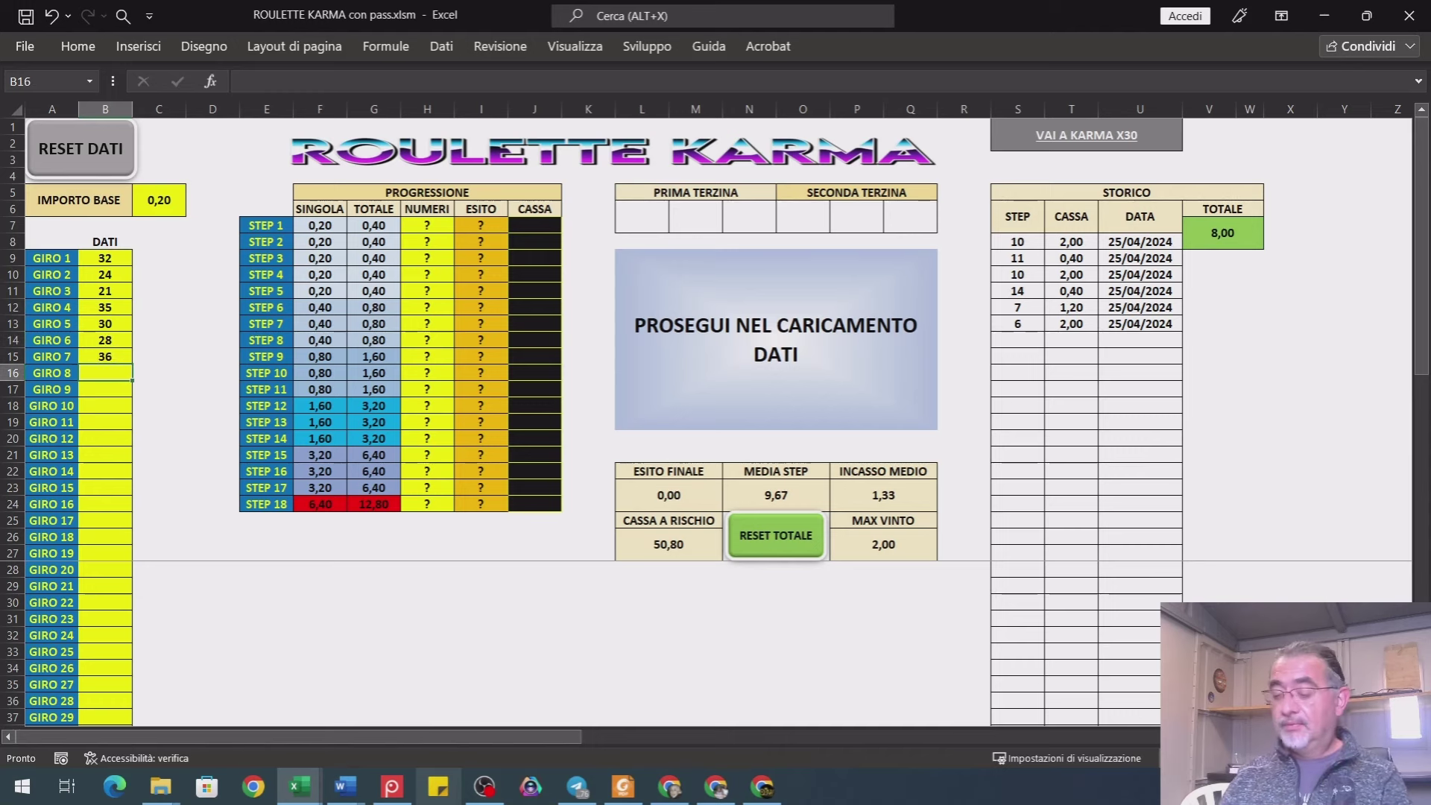
text(36)
key(Return)
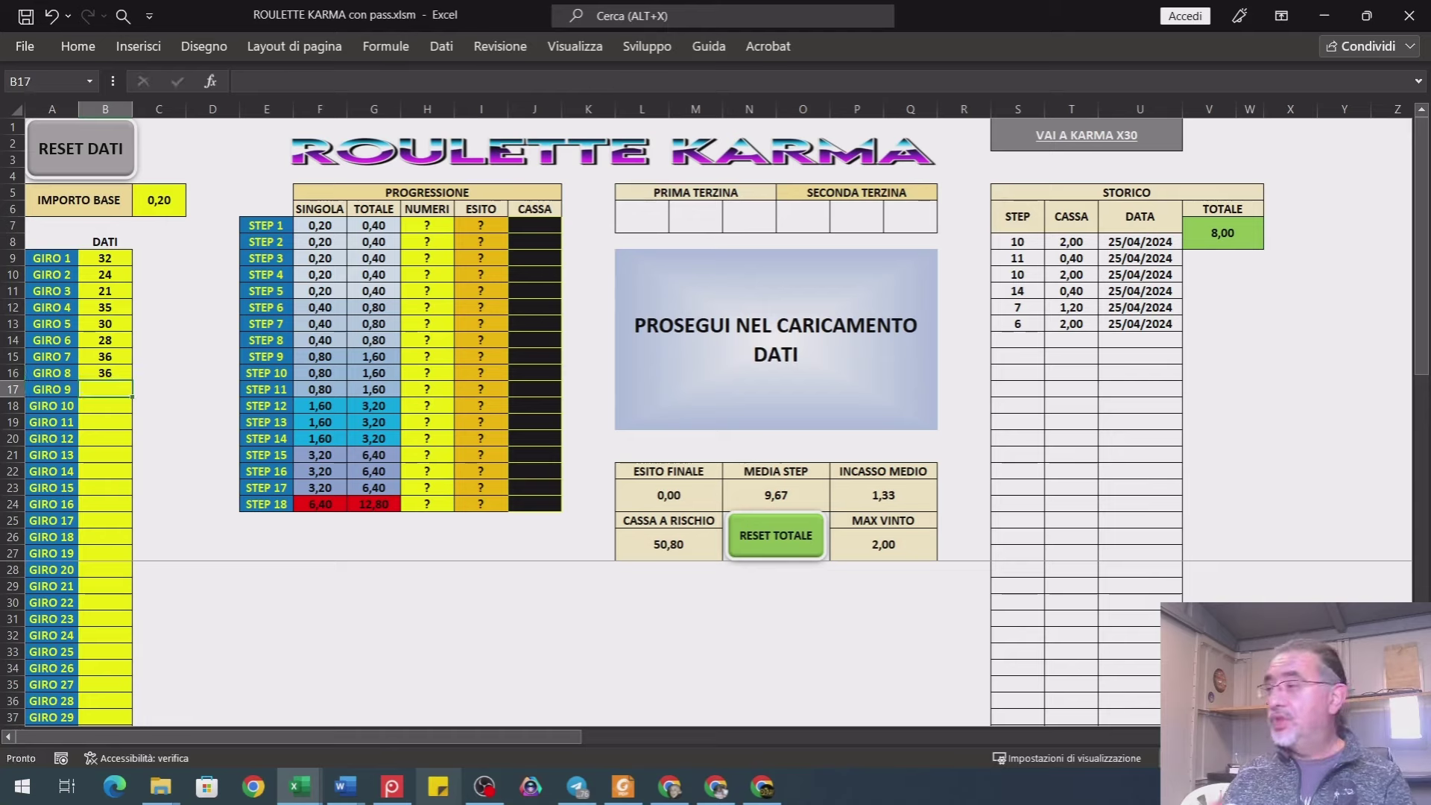
- Enter the spin results 32, 8, 5 and 12 for GIRO 9 to GIRO 12 in the DATI column
text(32)
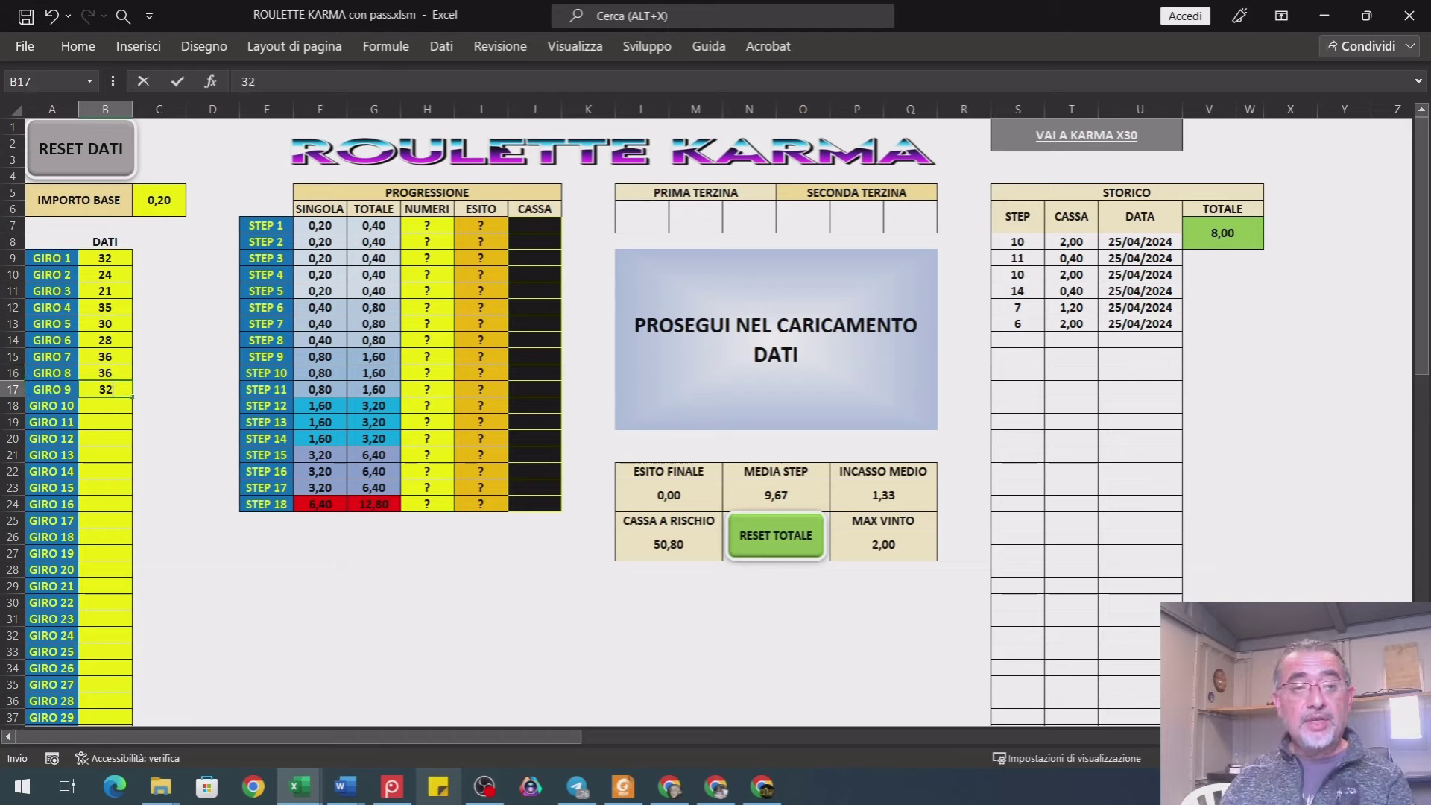
key(Return)
text(8)
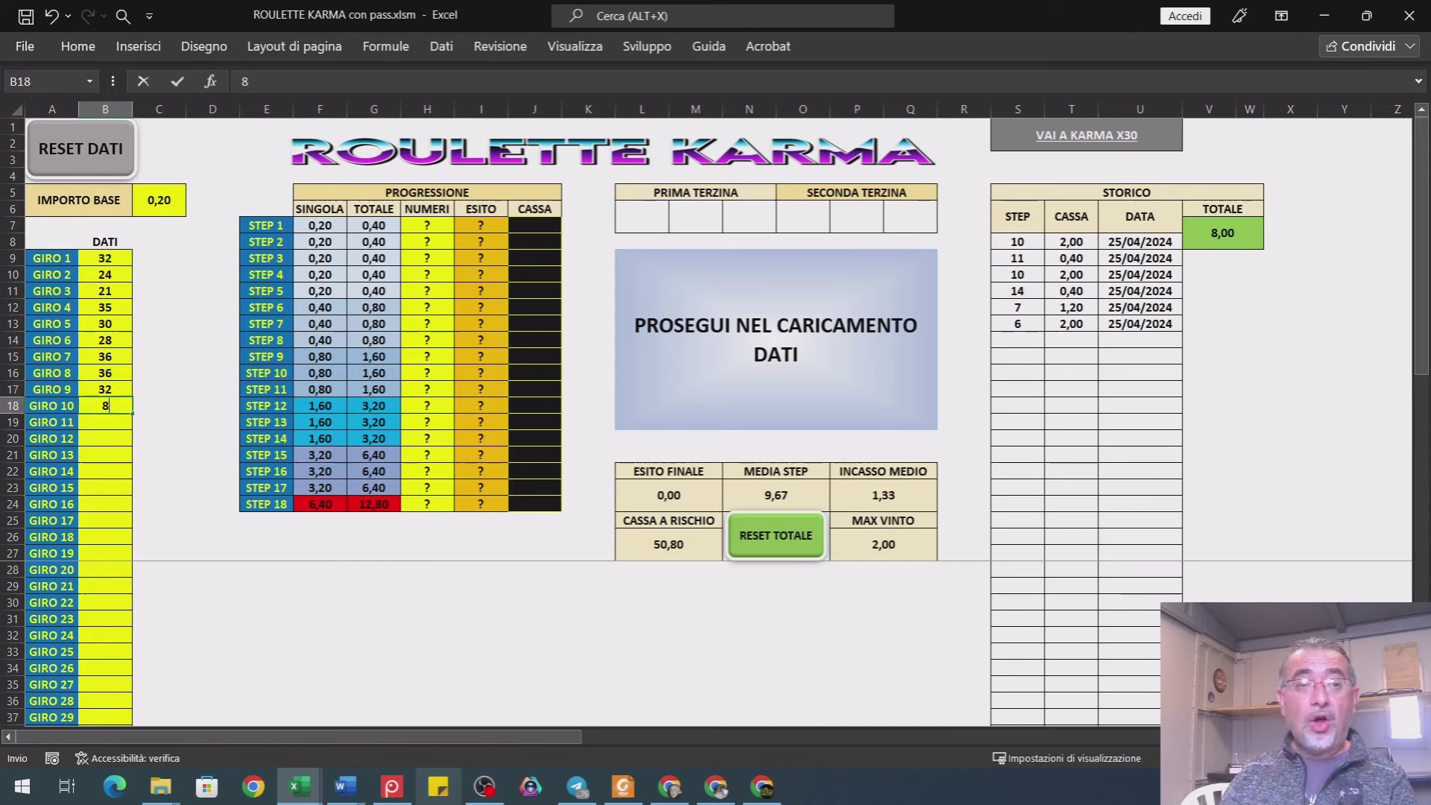
key(Return)
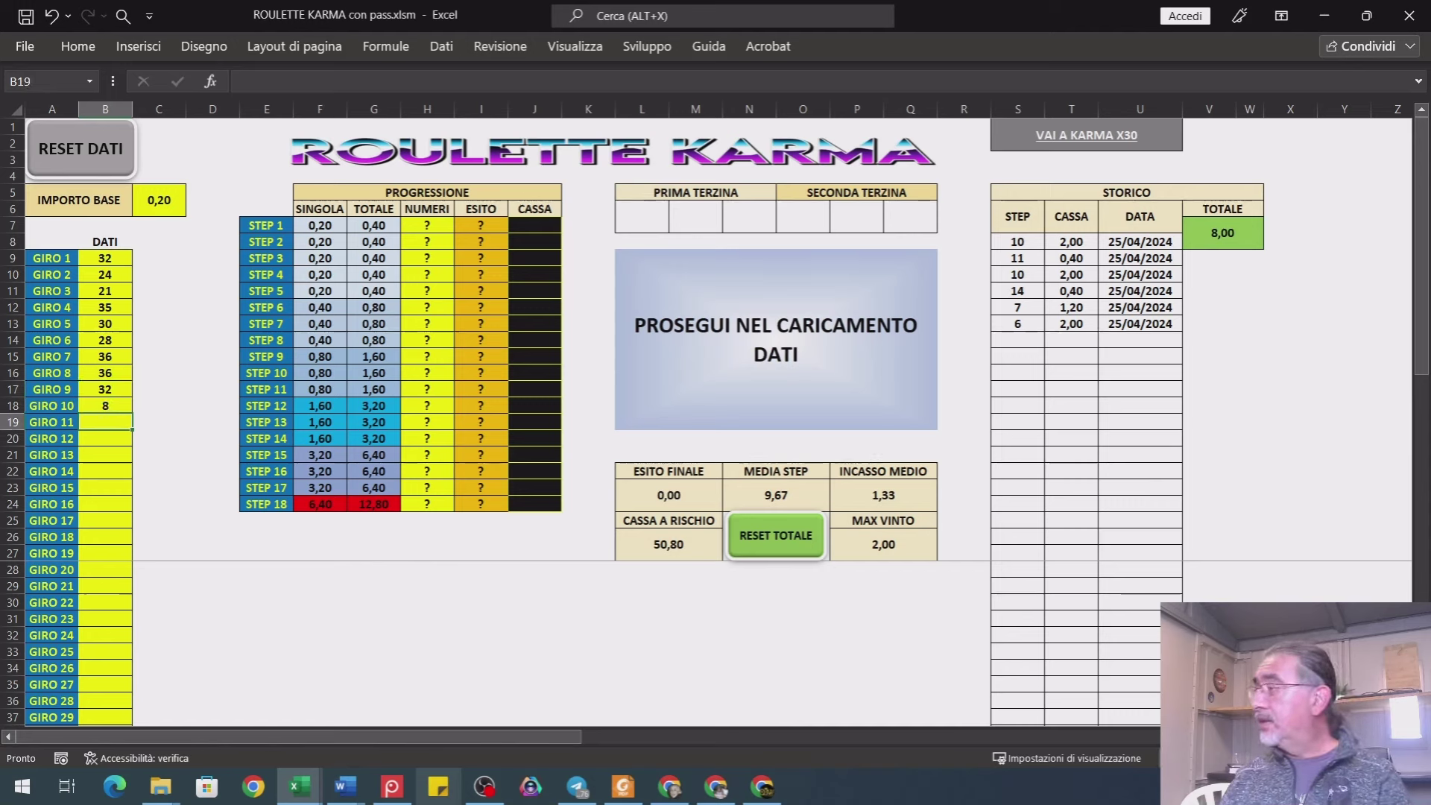
text(5)
key(Return)
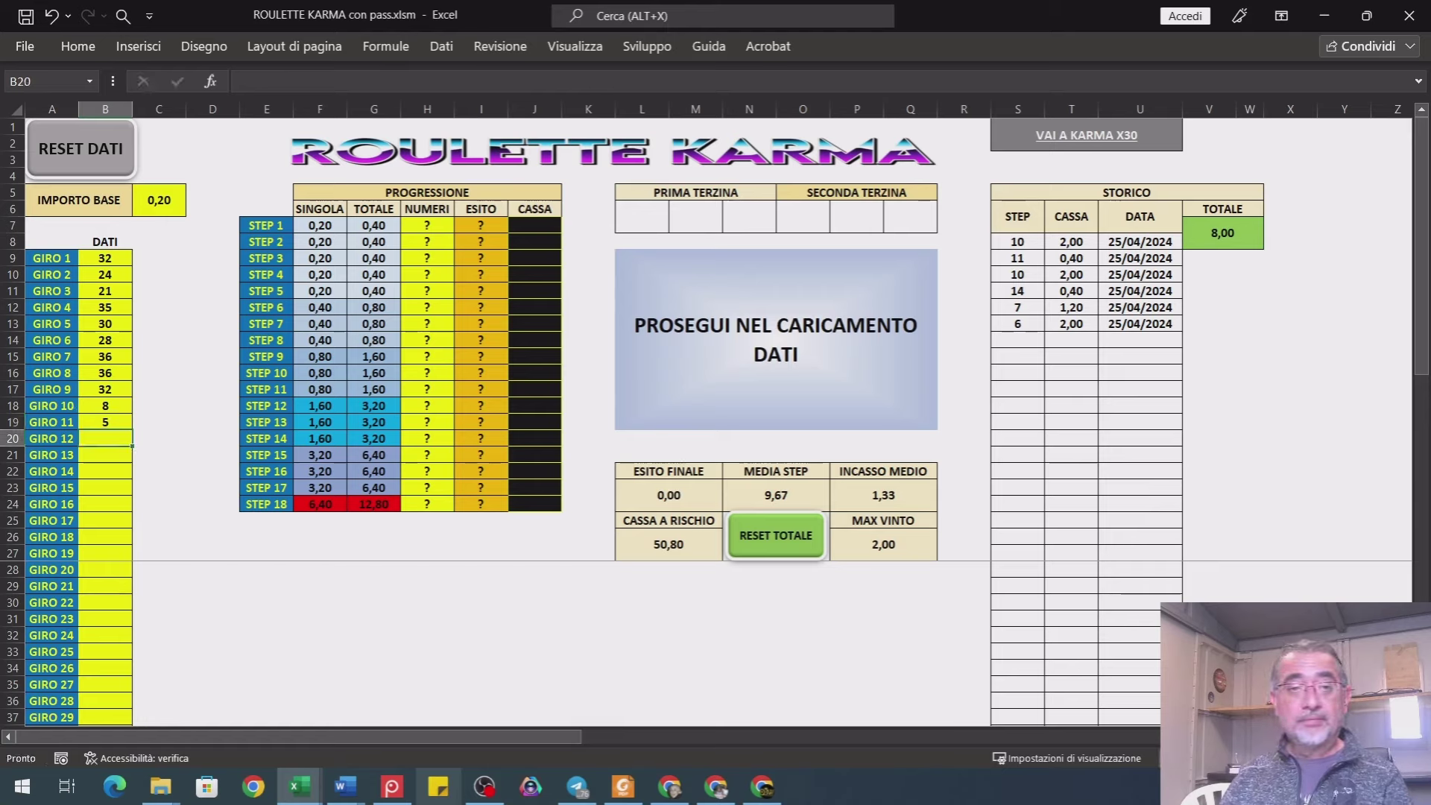
text(12)
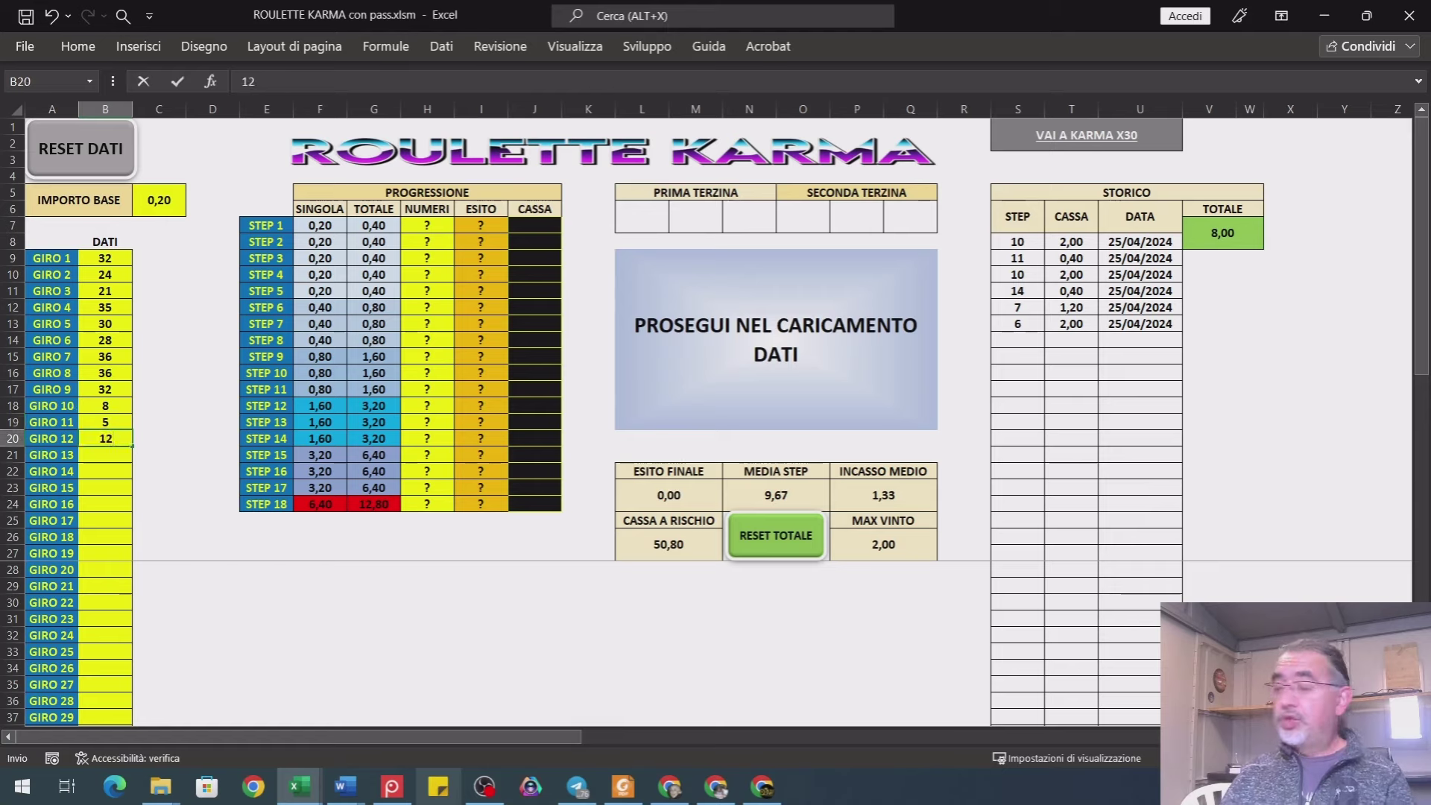
key(Return)
- Enter the spin results 29, 2 and 15 for GIRO 13 to GIRO 15 in the DATI column
text(29)
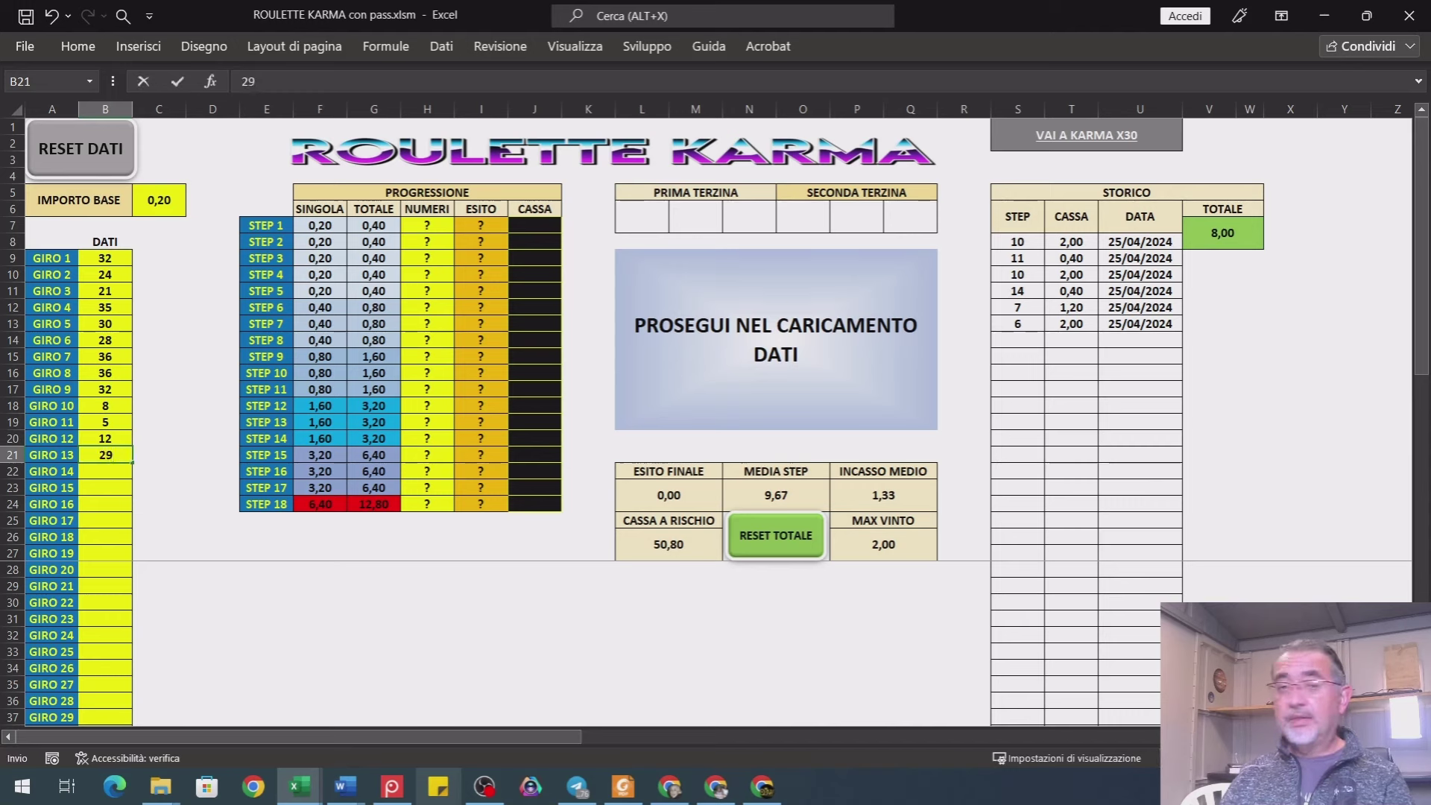
key(Return)
text(2)
key(Return)
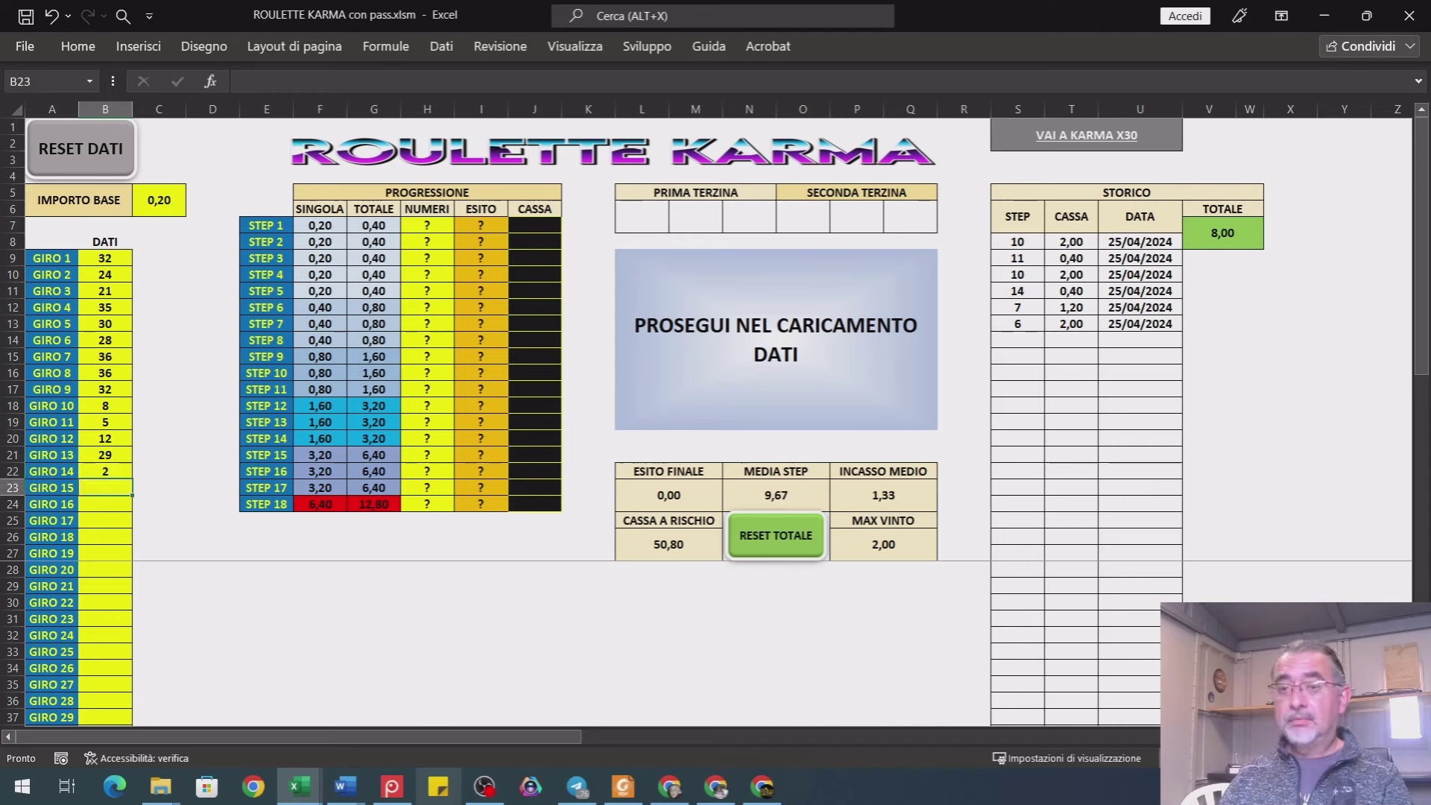
text(15)
key(Return)
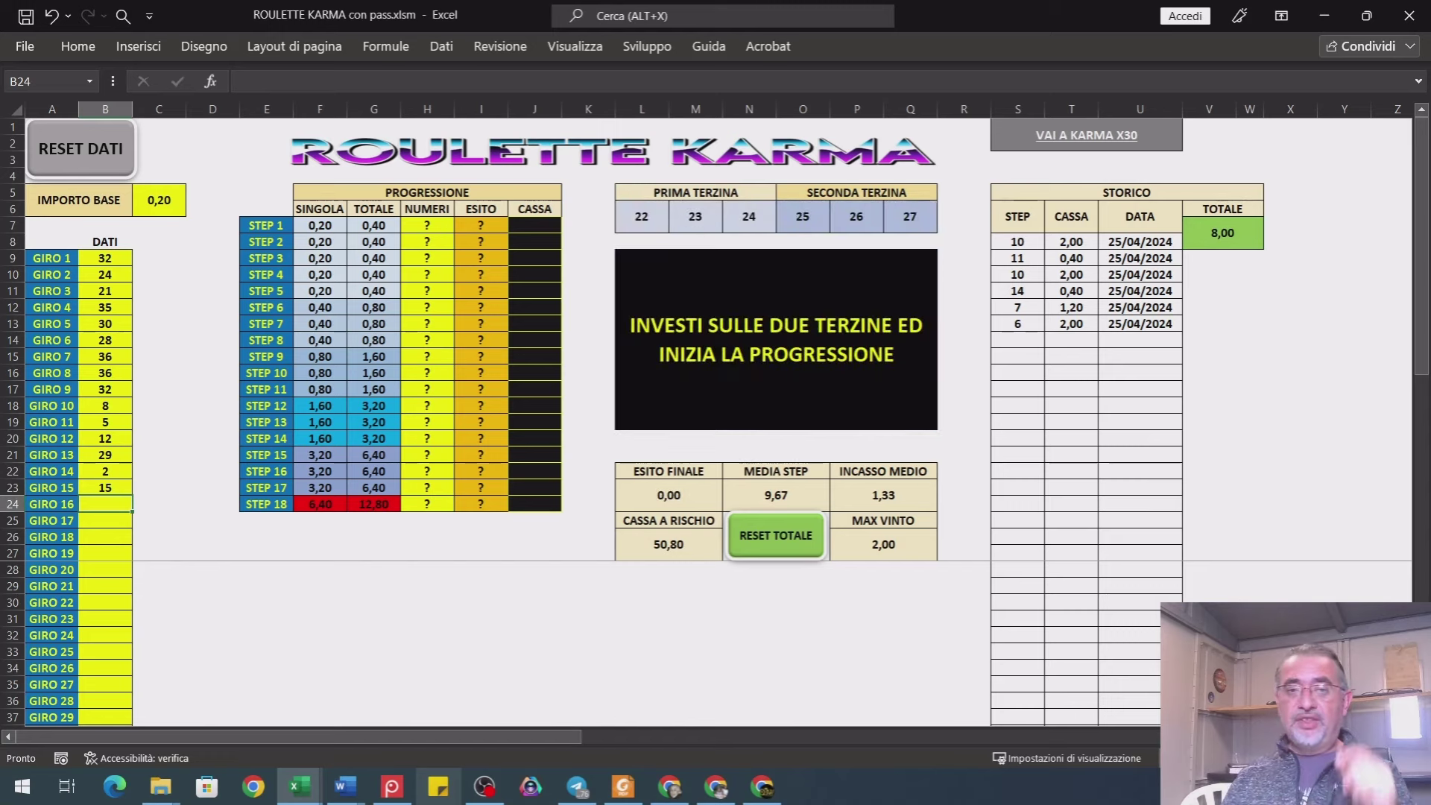
- Enter the drawn numbers 34, 11, 36 and 16 for STEP 1 to STEP 4 in the progression's NUMERI column
click(429, 227)
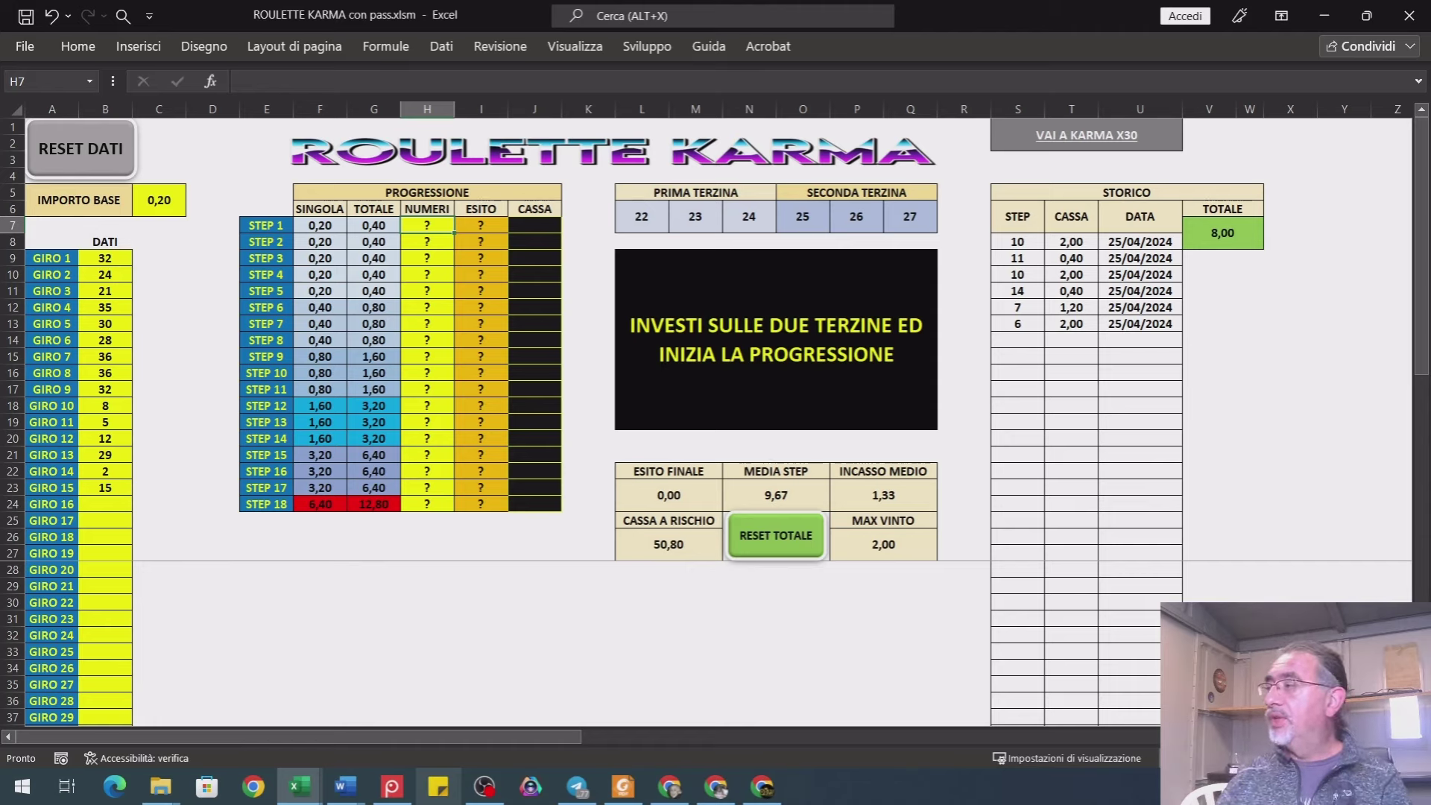
text(34)
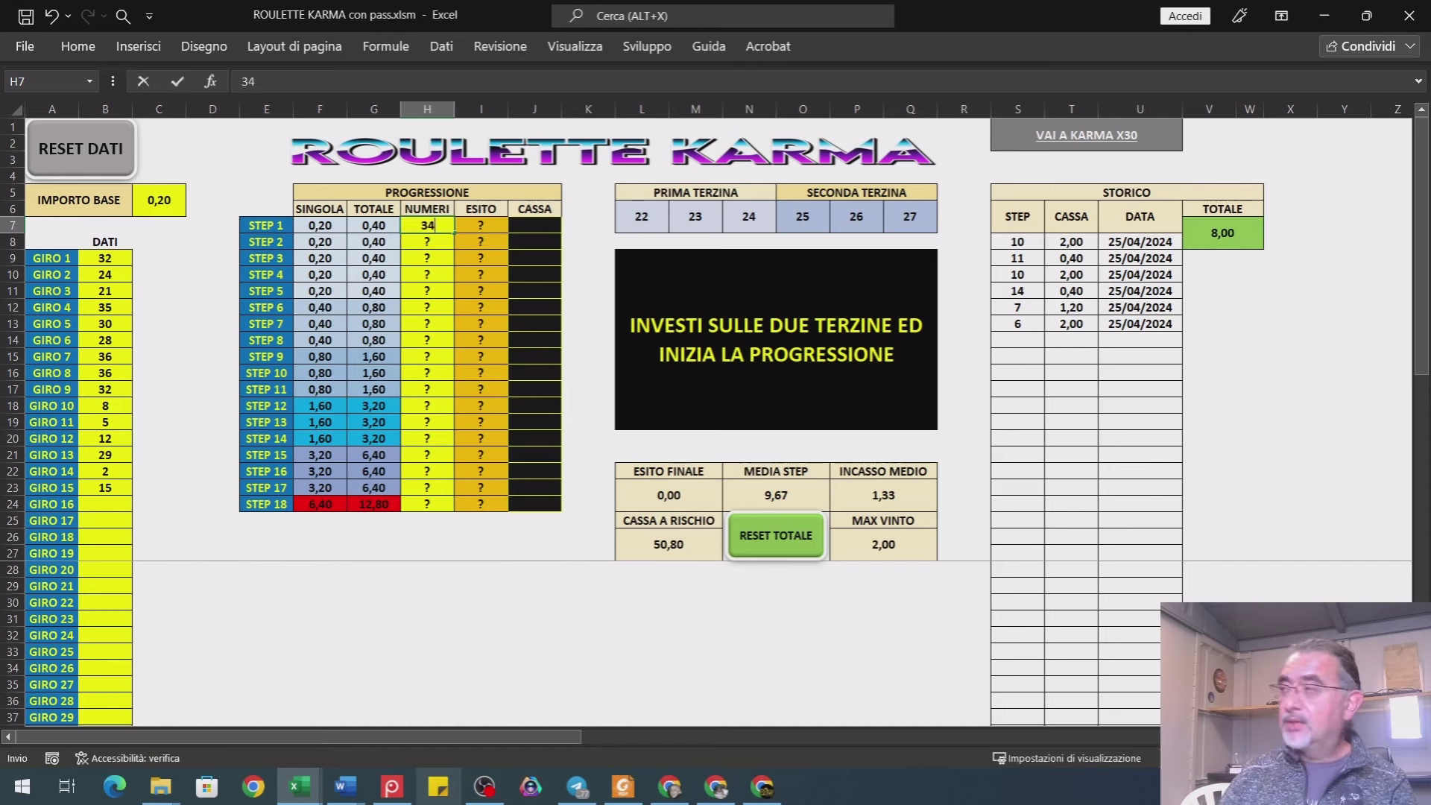
key(Return)
text(11)
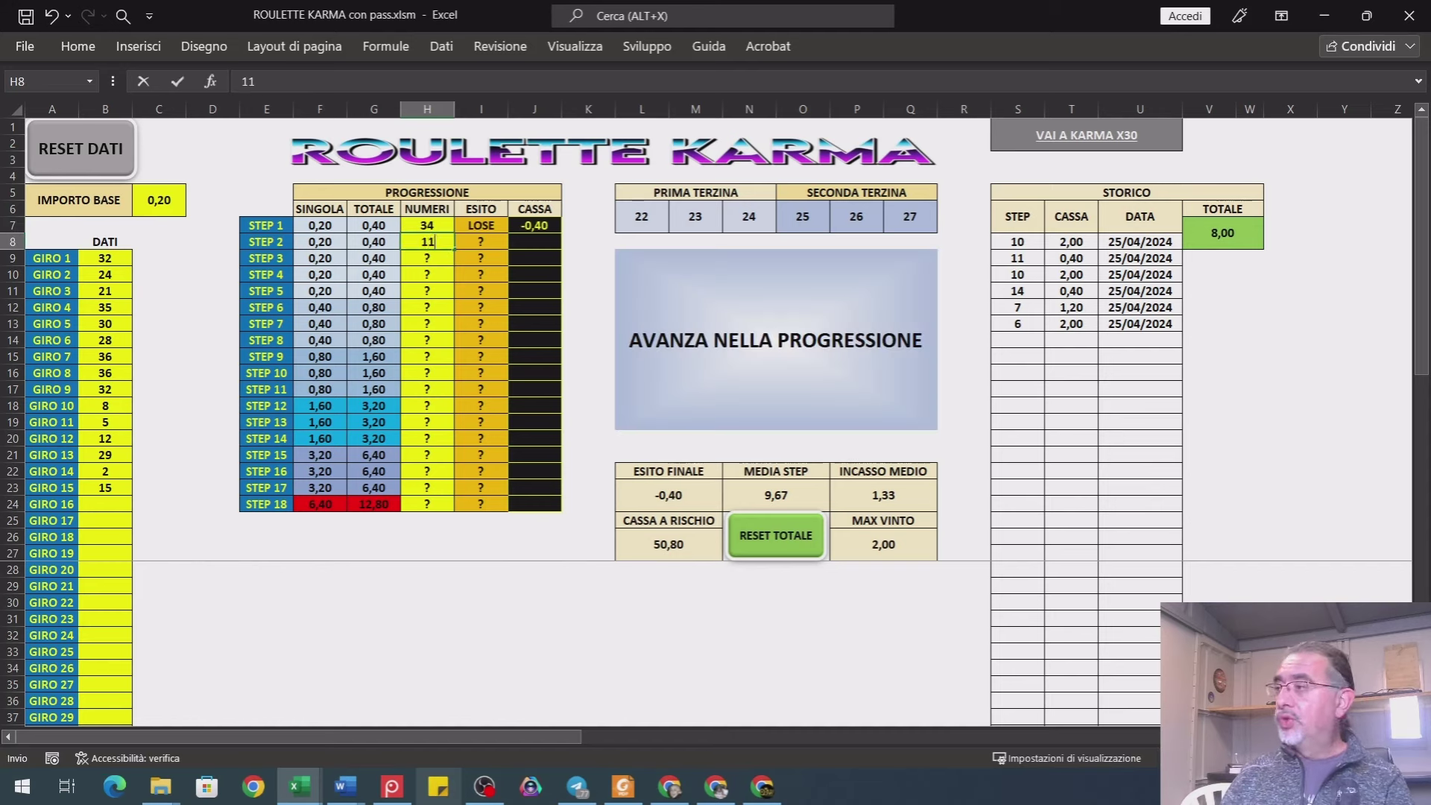
key(Return)
text(36)
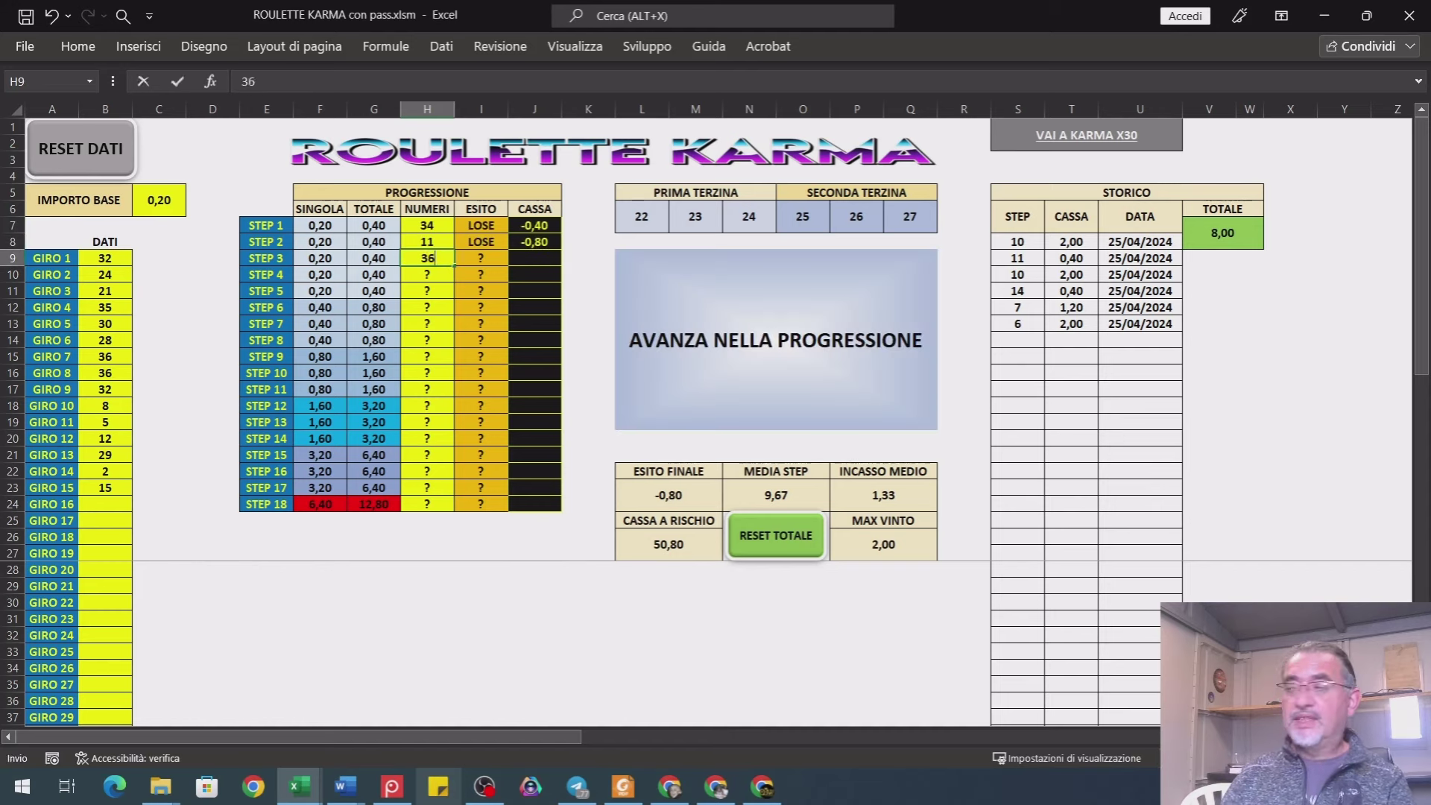
key(Return)
text(1)
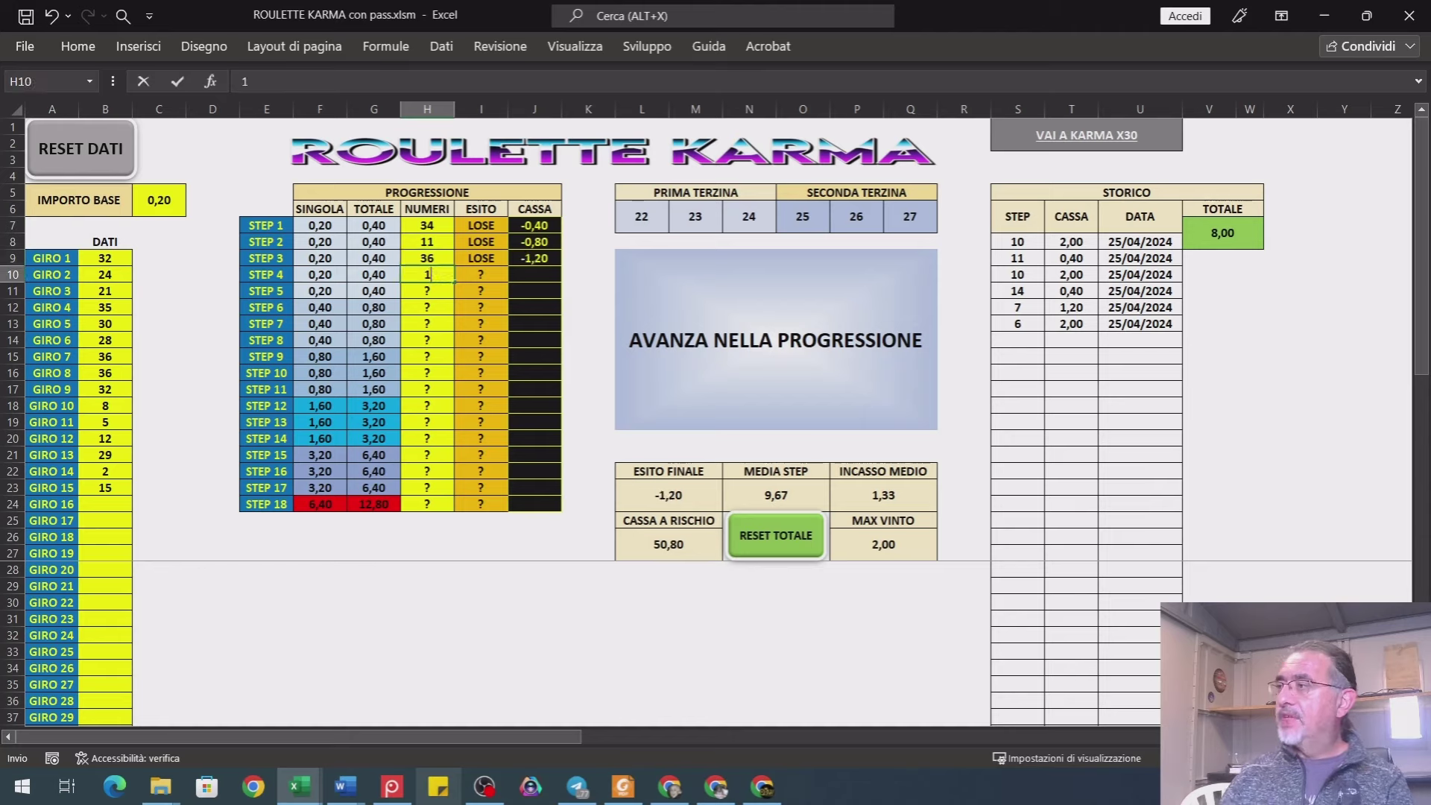
text(6)
key(Return)
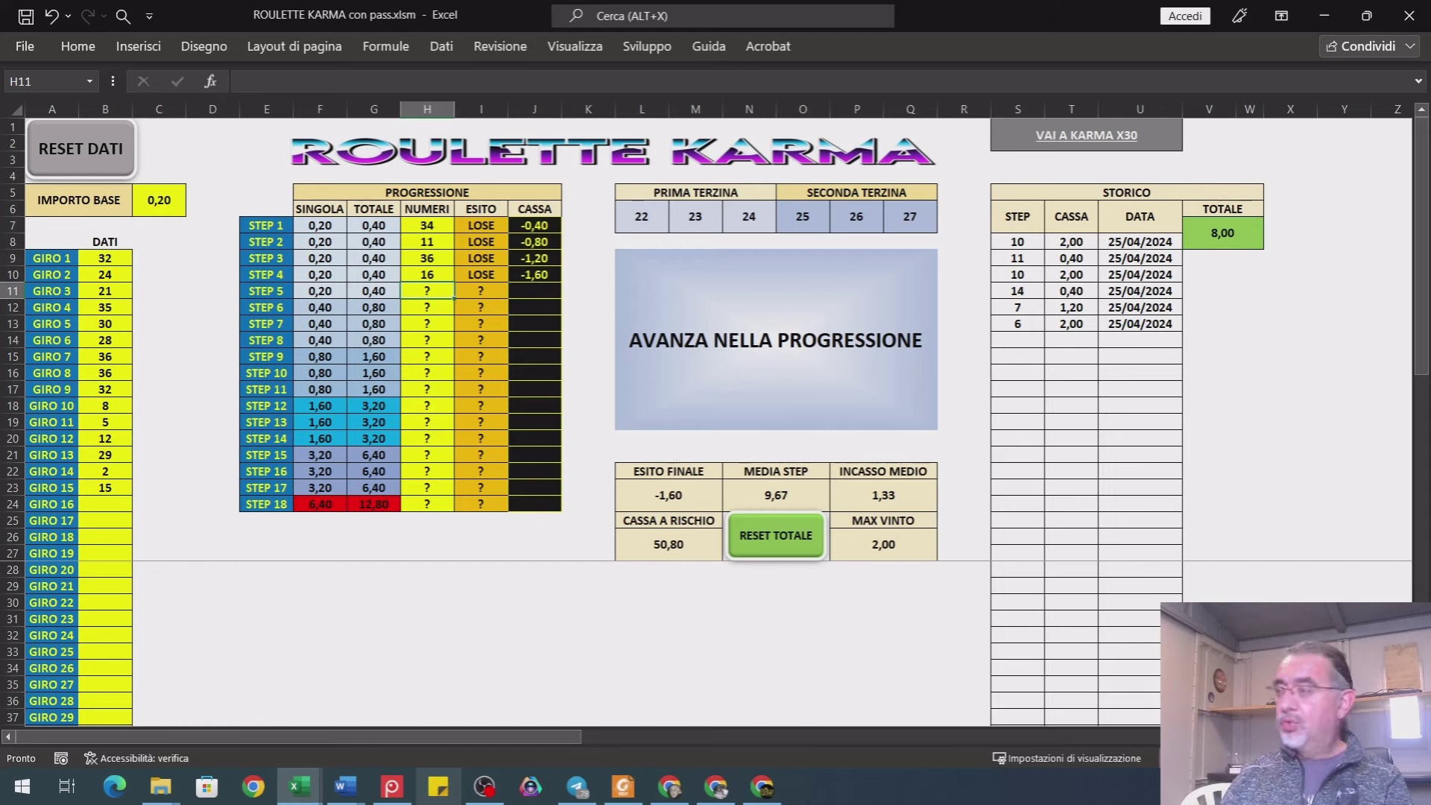
- Enter the drawn numbers 34, 3, 30 and 6 for STEP 5 to STEP 8 in the NUMERI column
text(34)
key(Return)
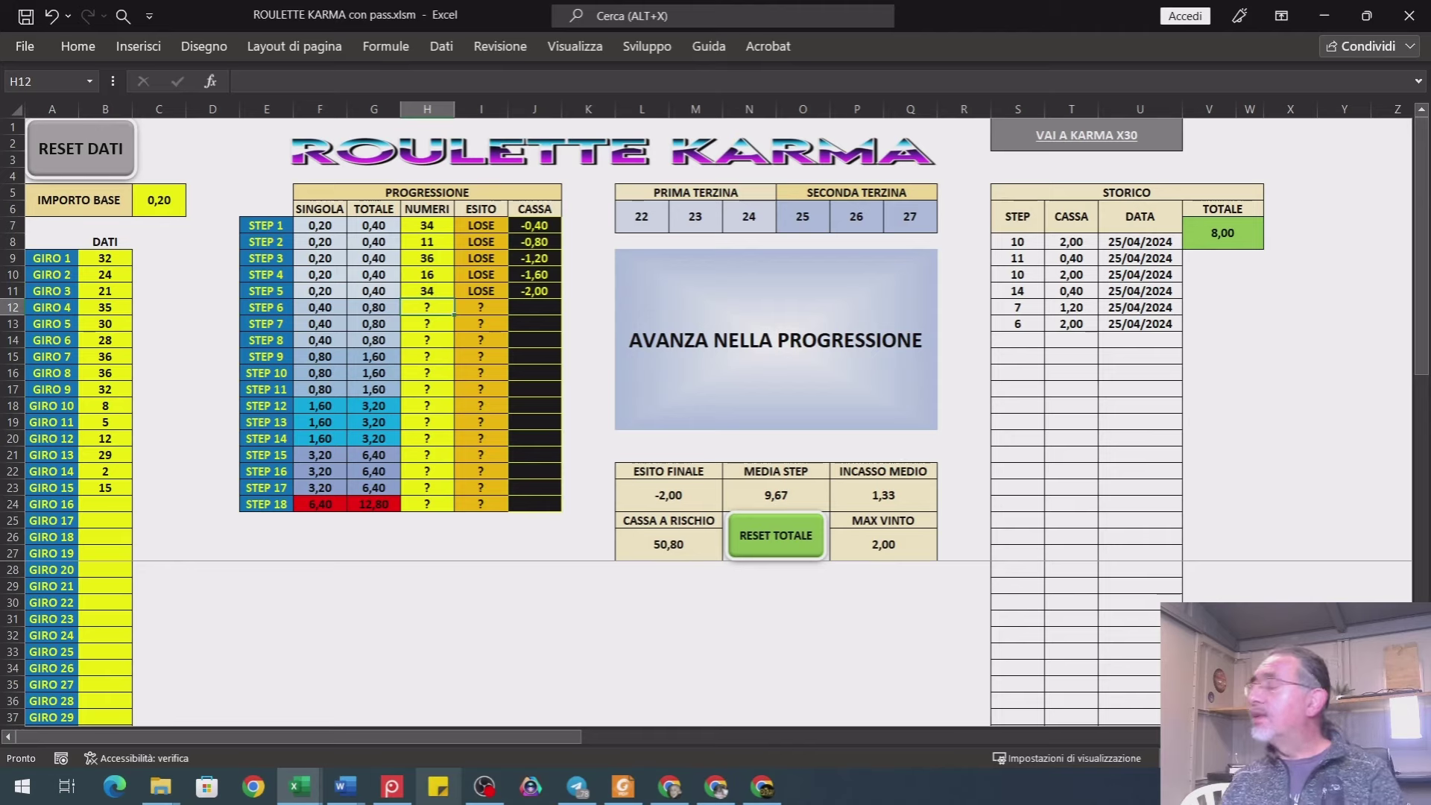
text(3)
key(Return)
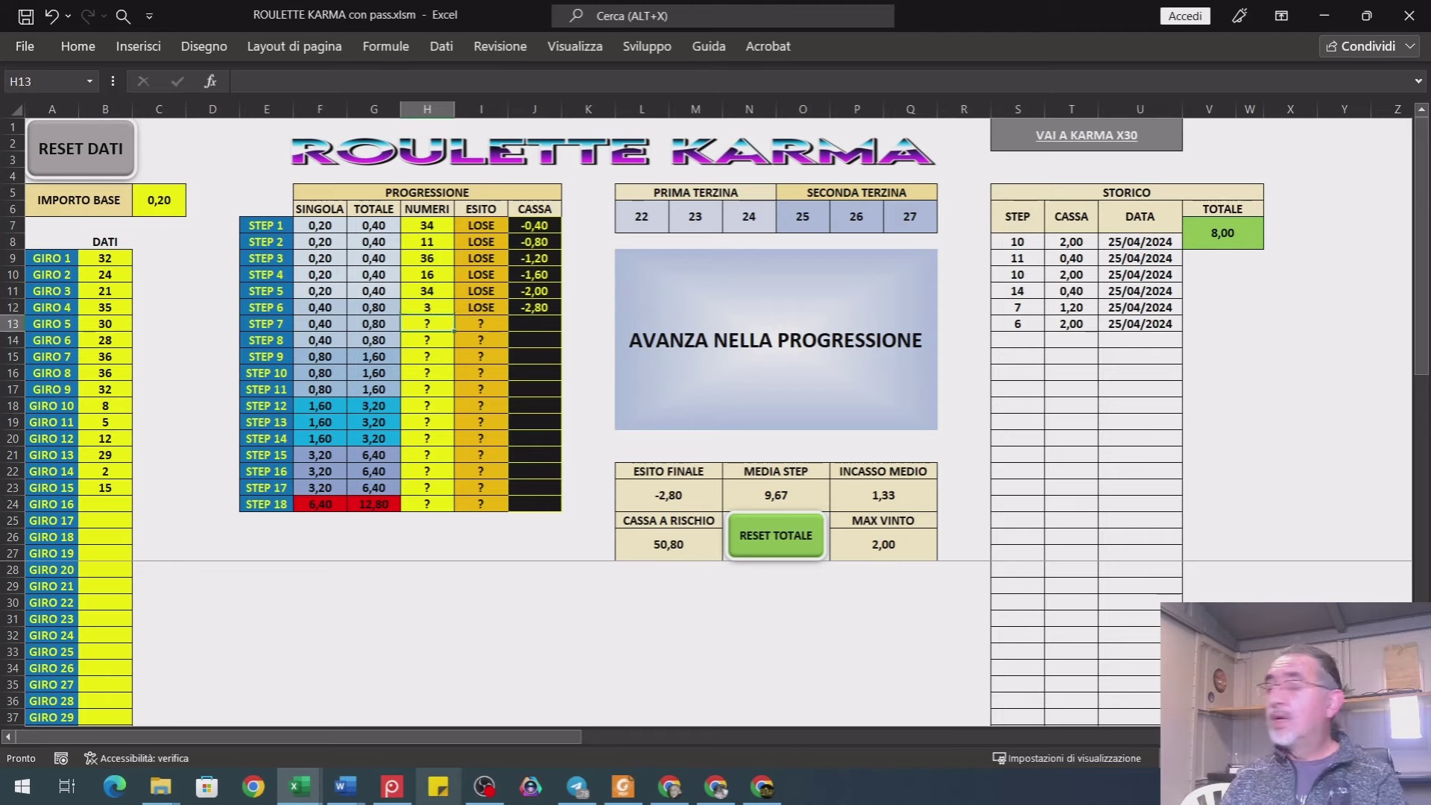
text(30)
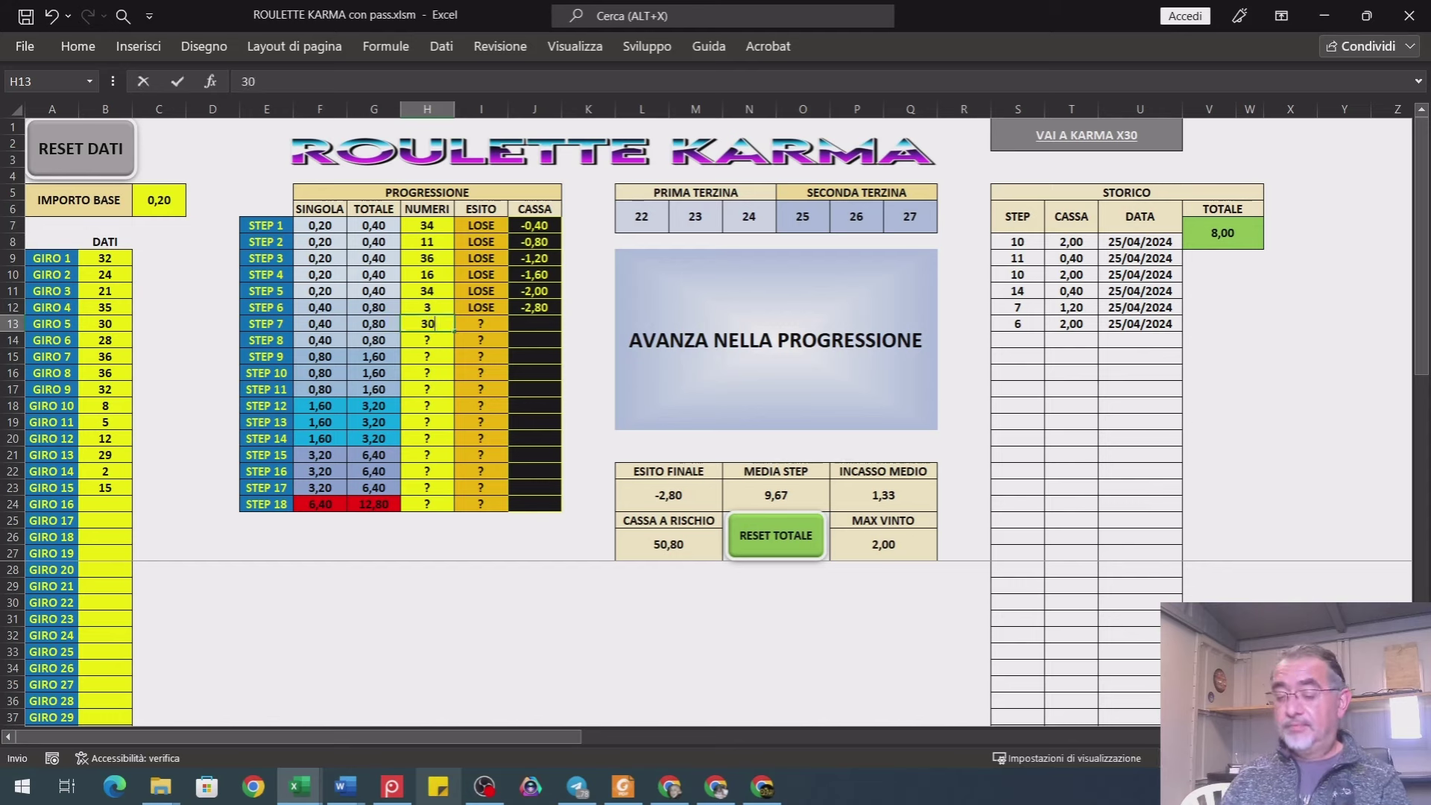
key(Return)
text(6)
key(Return)
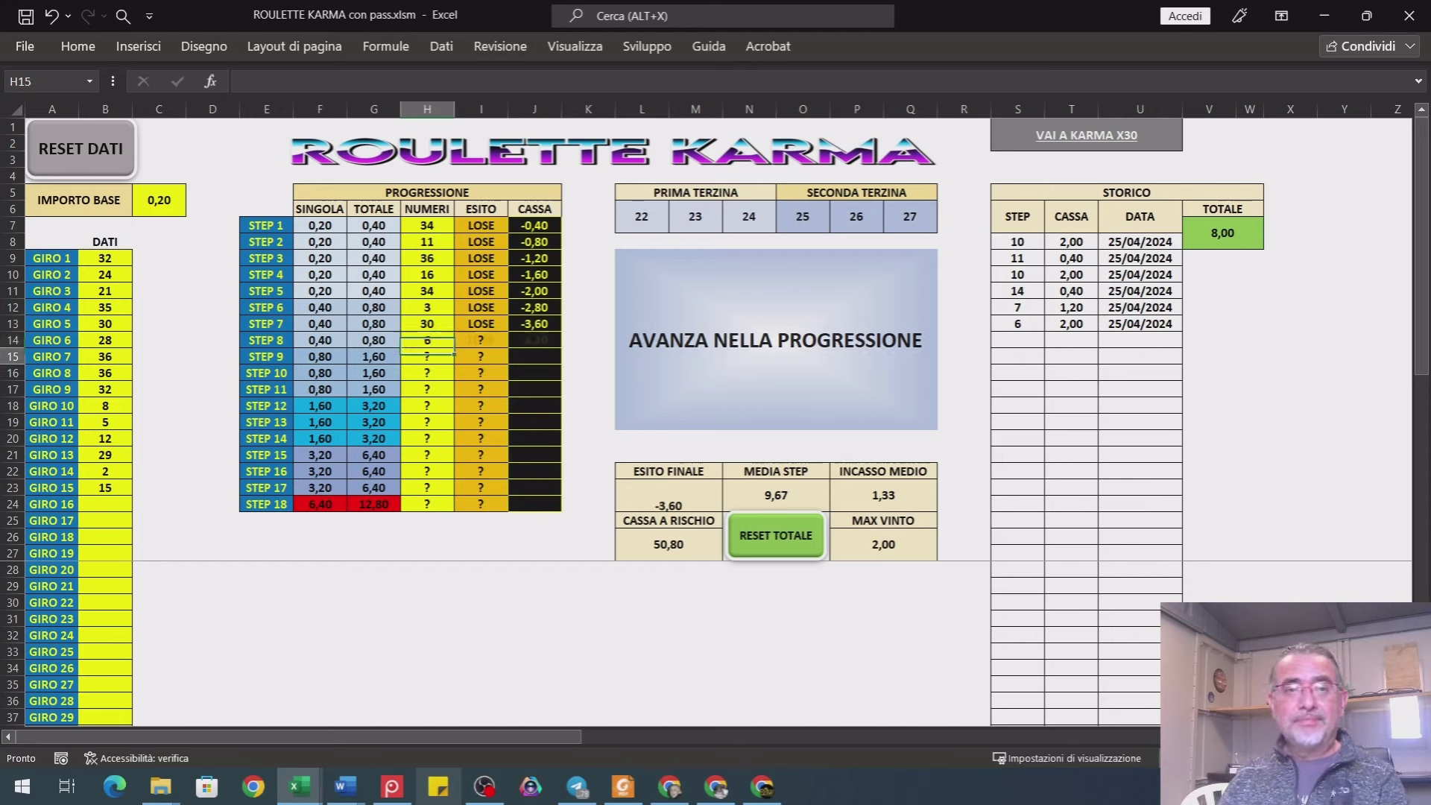
- Enter the drawn numbers 28, 9 and 29 for STEP 9 to STEP 11 in the NUMERI column
text(28)
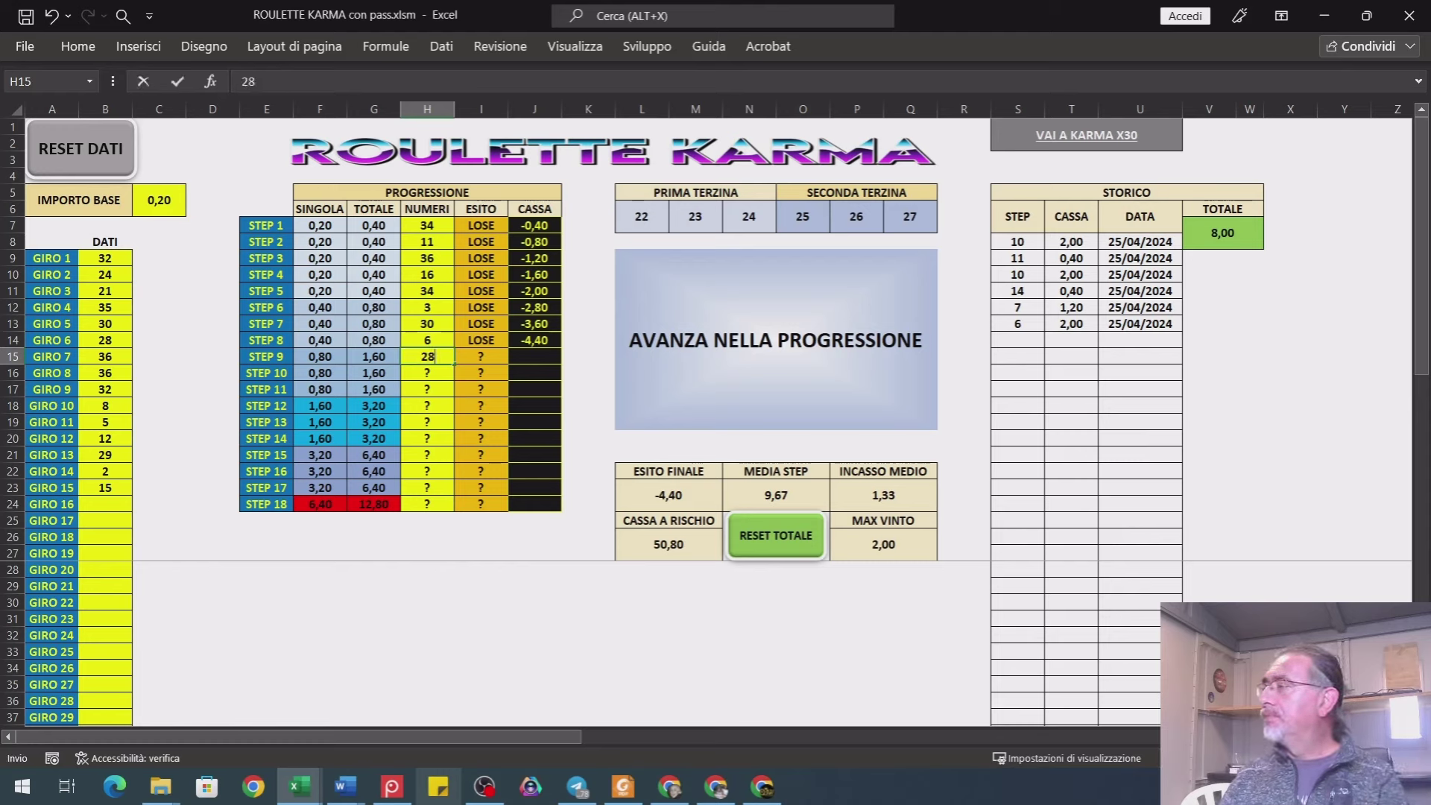
key(Return)
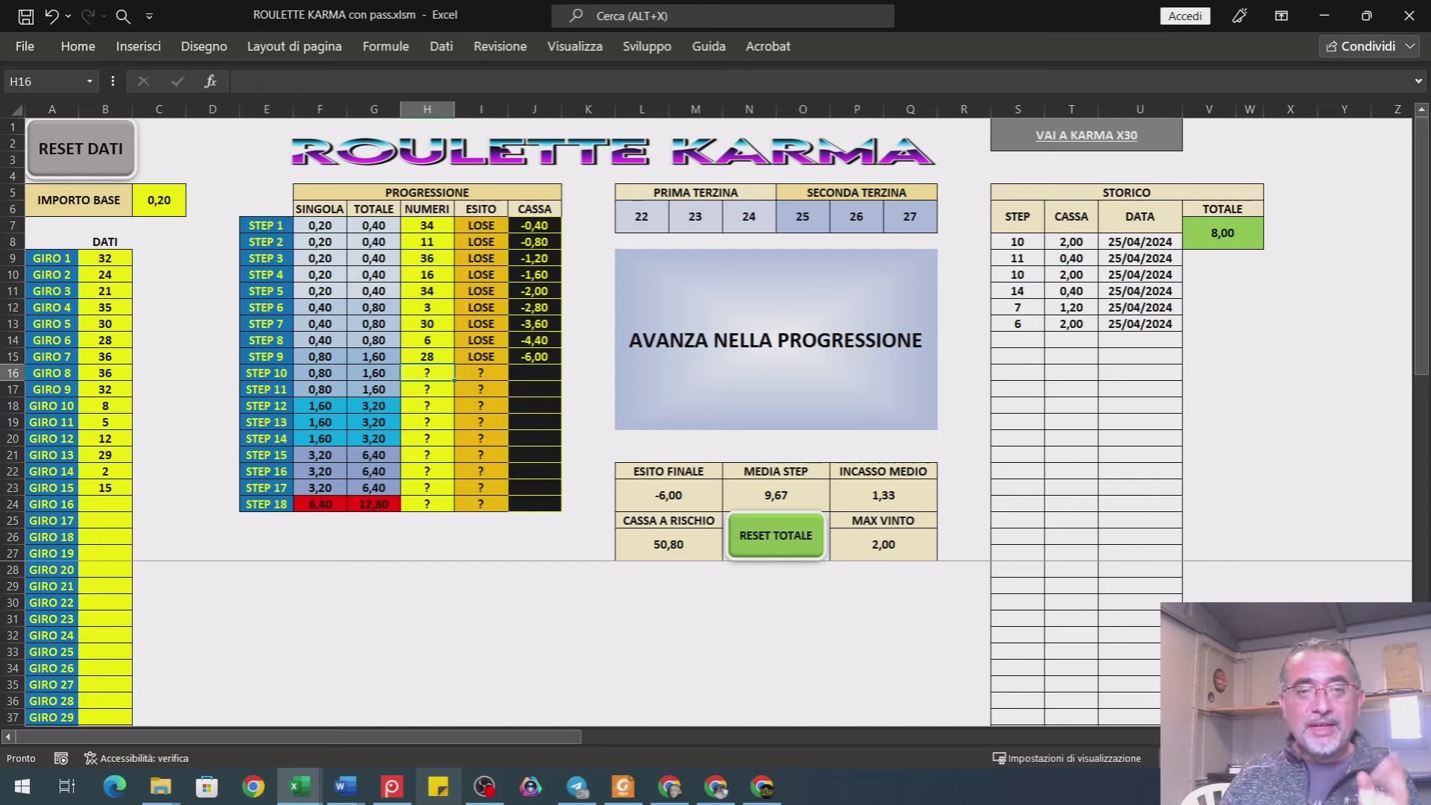
text(9)
key(Return)
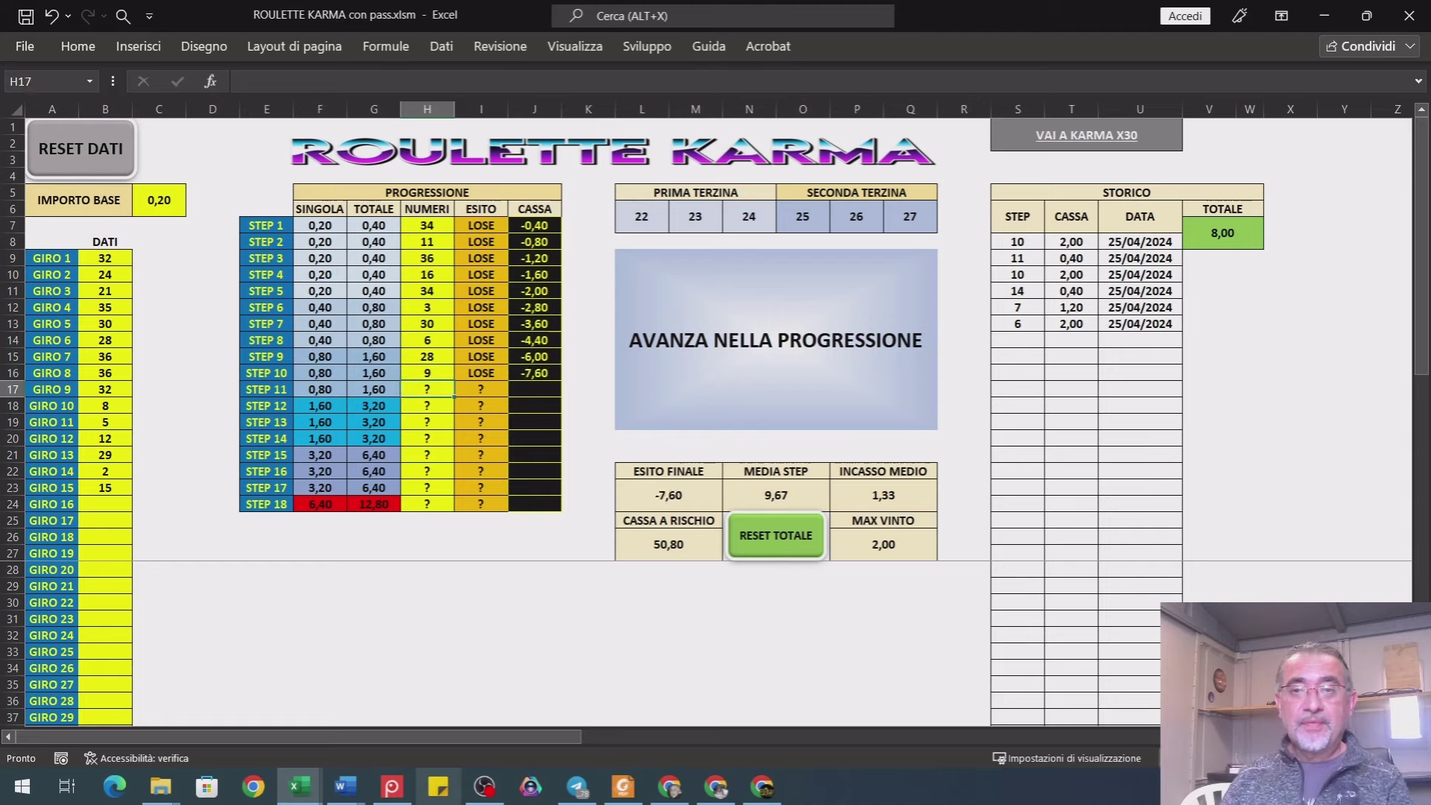
text(29)
key(Return)
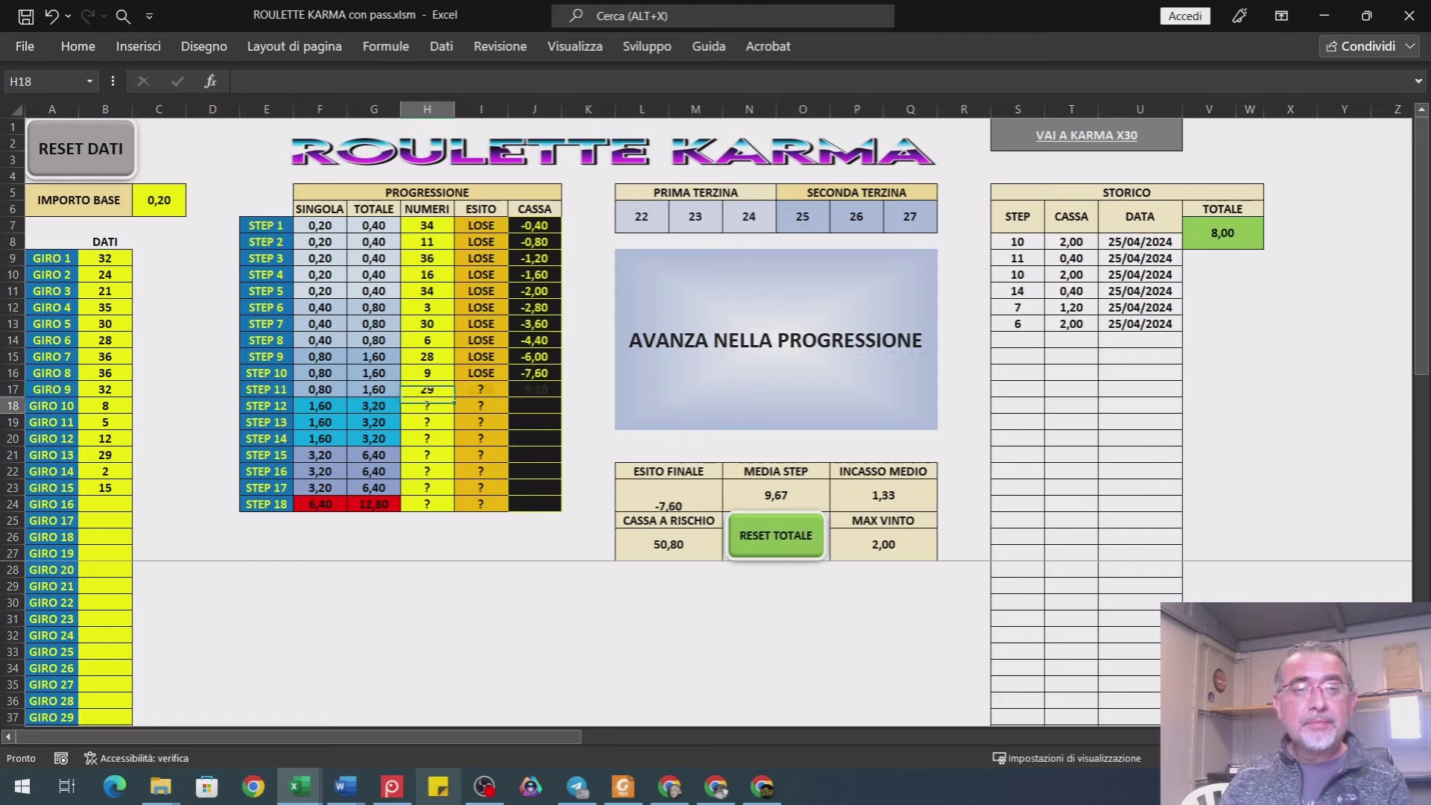
- Enter the numbers 10 and 23 for STEP 12 and STEP 13, and record the finished round in STORICO with a total reset
text(10)
key(Return)
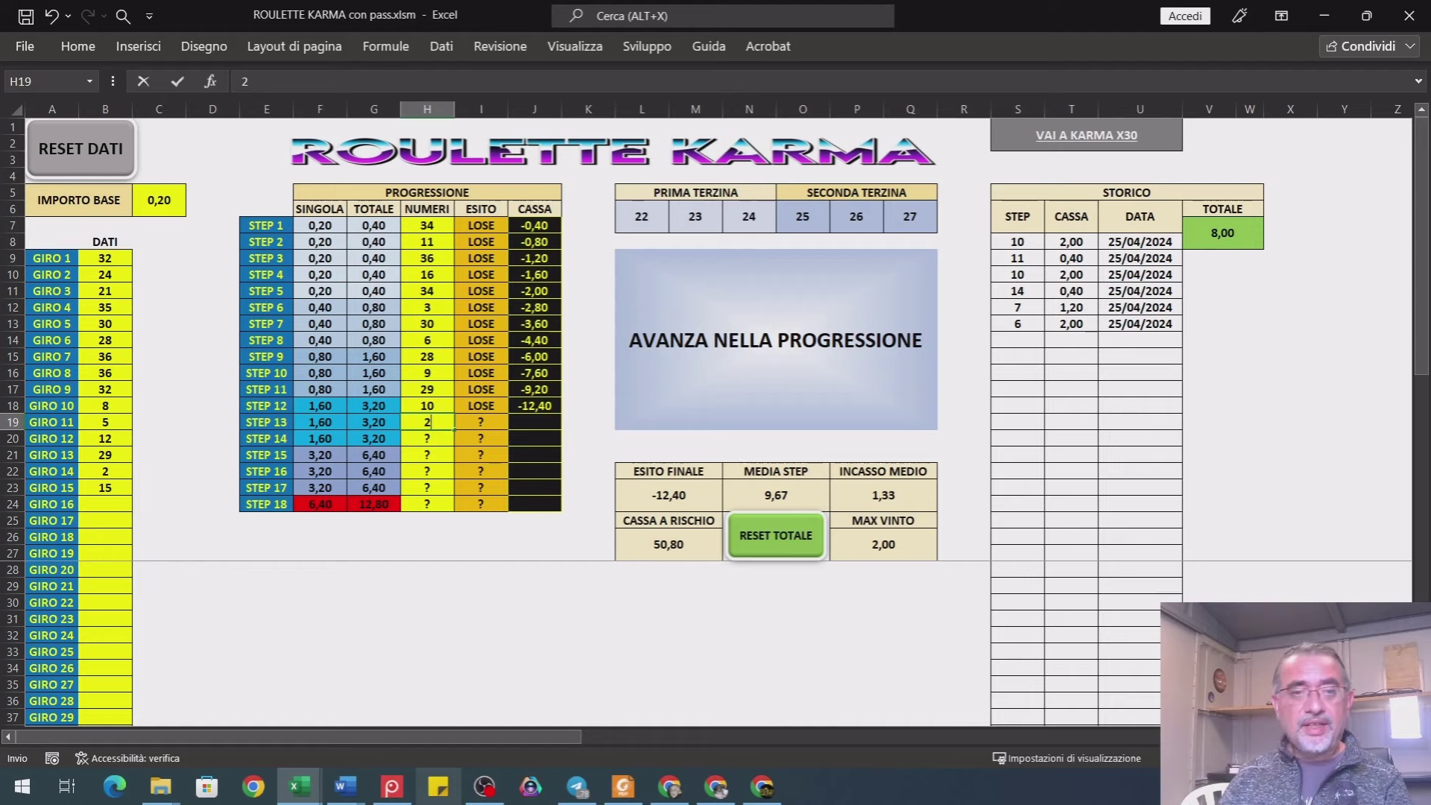
text(23)
key(Return)
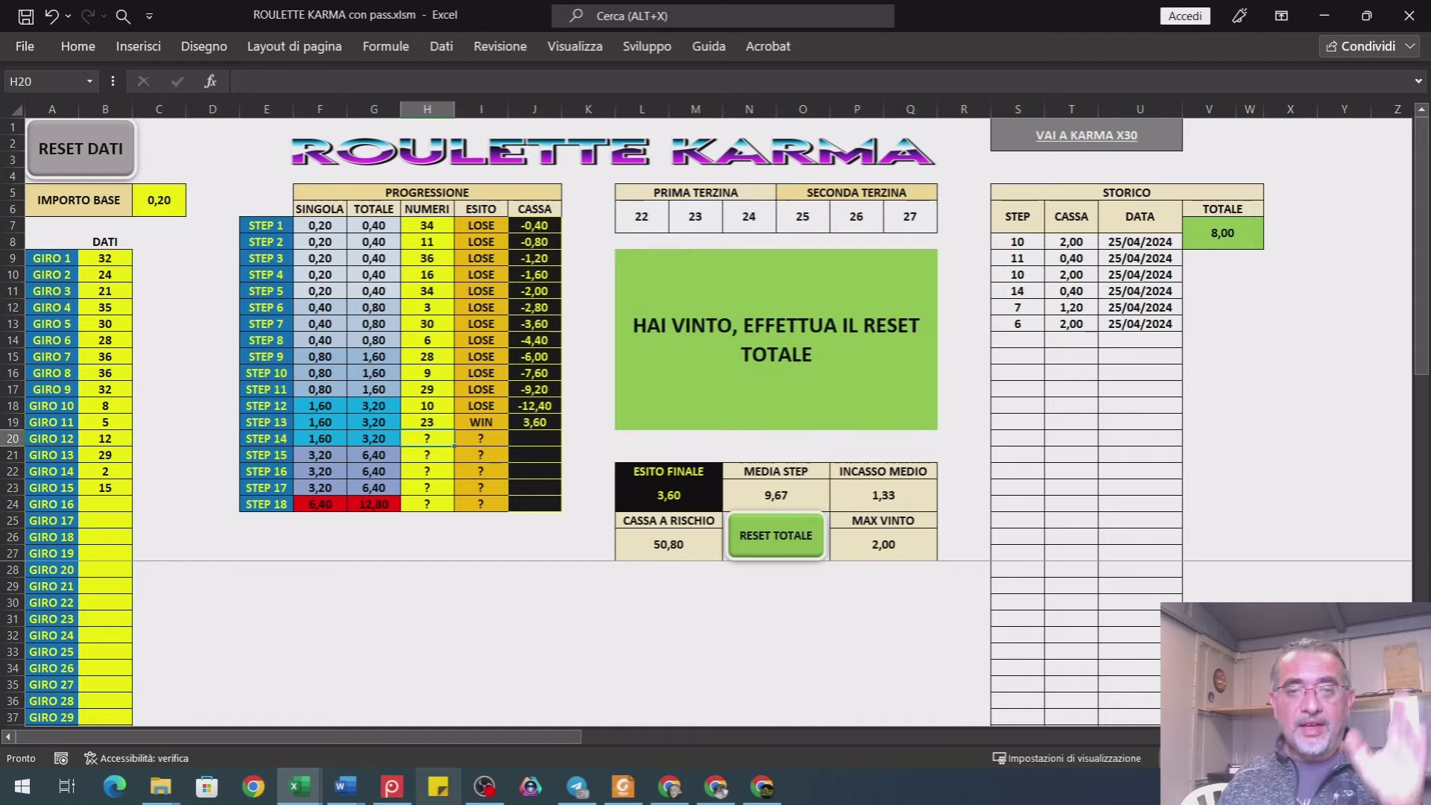
click(794, 547)
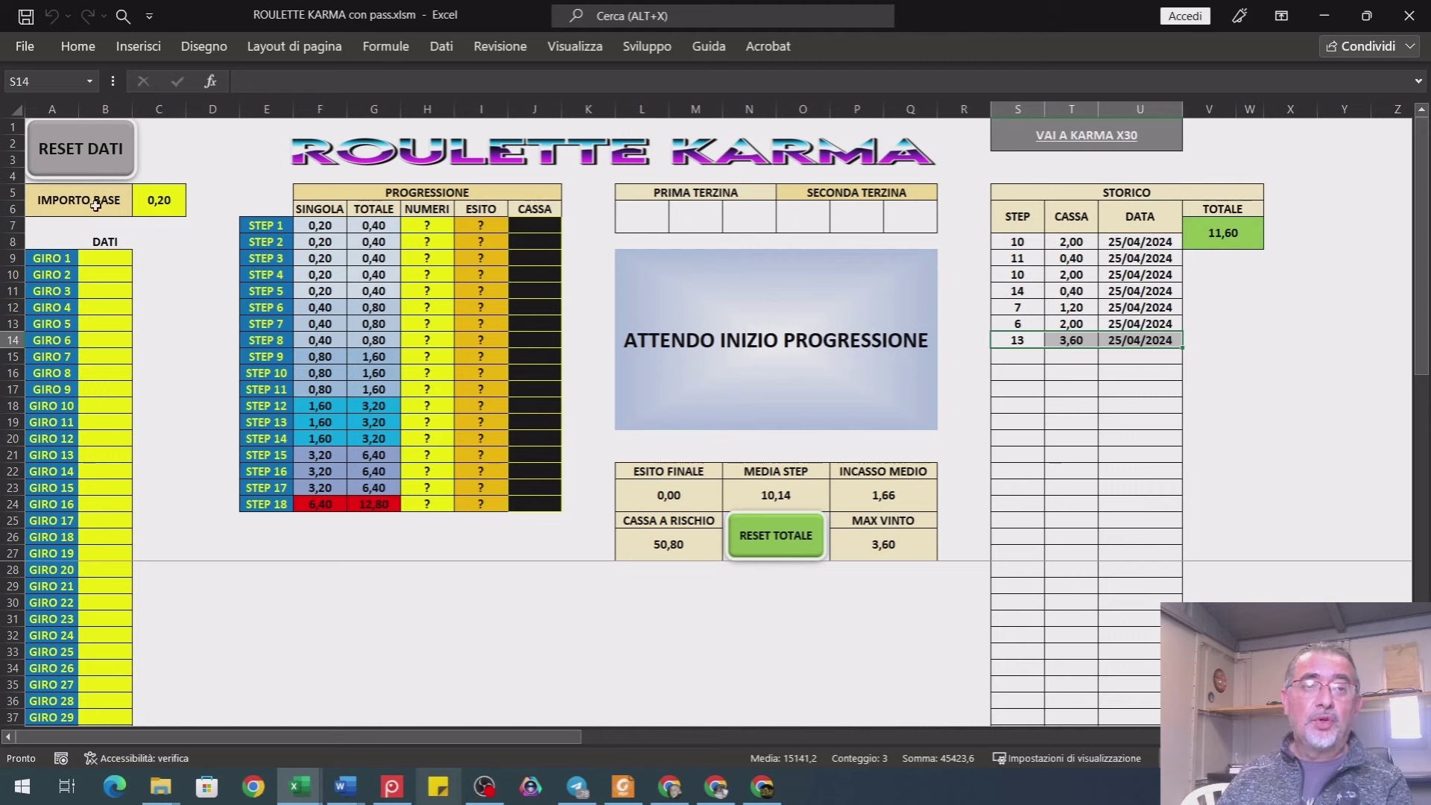
- Enter the spin results 6, 28, 9 and 29 for GIRO 1 to GIRO 4 in the emptied DATI column
click(102, 254)
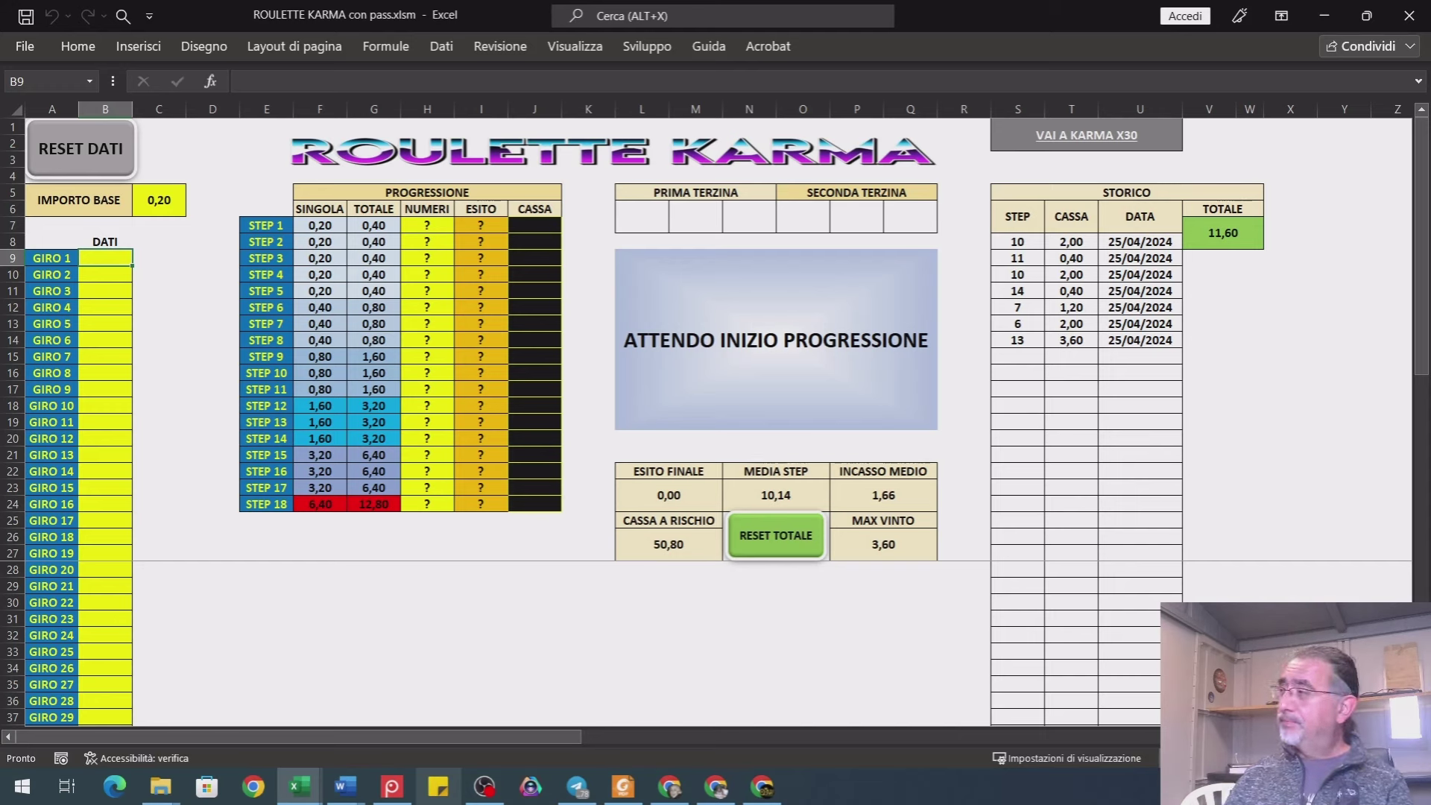
text(6)
key(Return)
text(28)
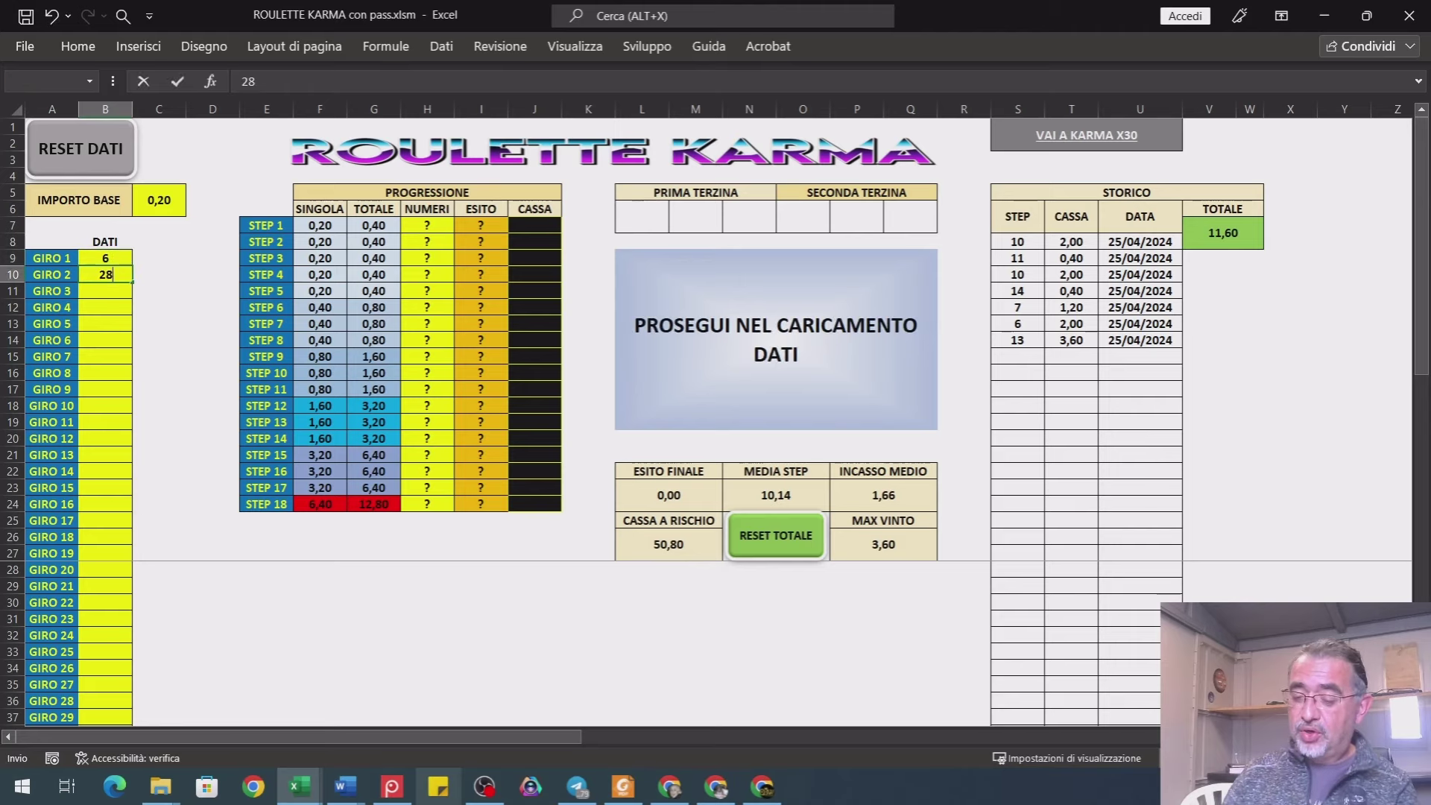
key(Return)
text(9)
key(Return)
text(29)
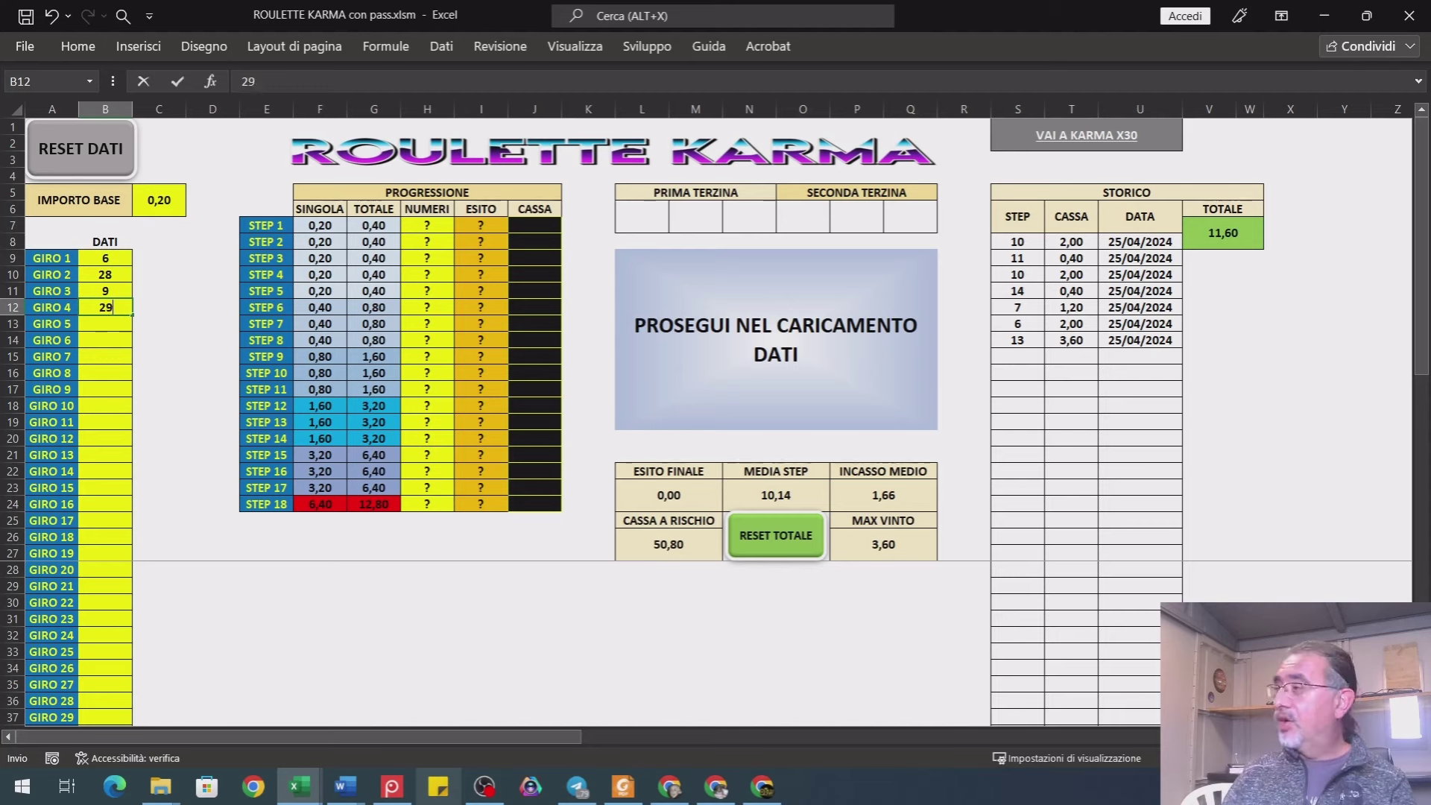
key(Return)
- Enter the spin results 10, 23, 1 and 30 for GIRO 5 to GIRO 8 in the DATI column
text(10)
key(Return)
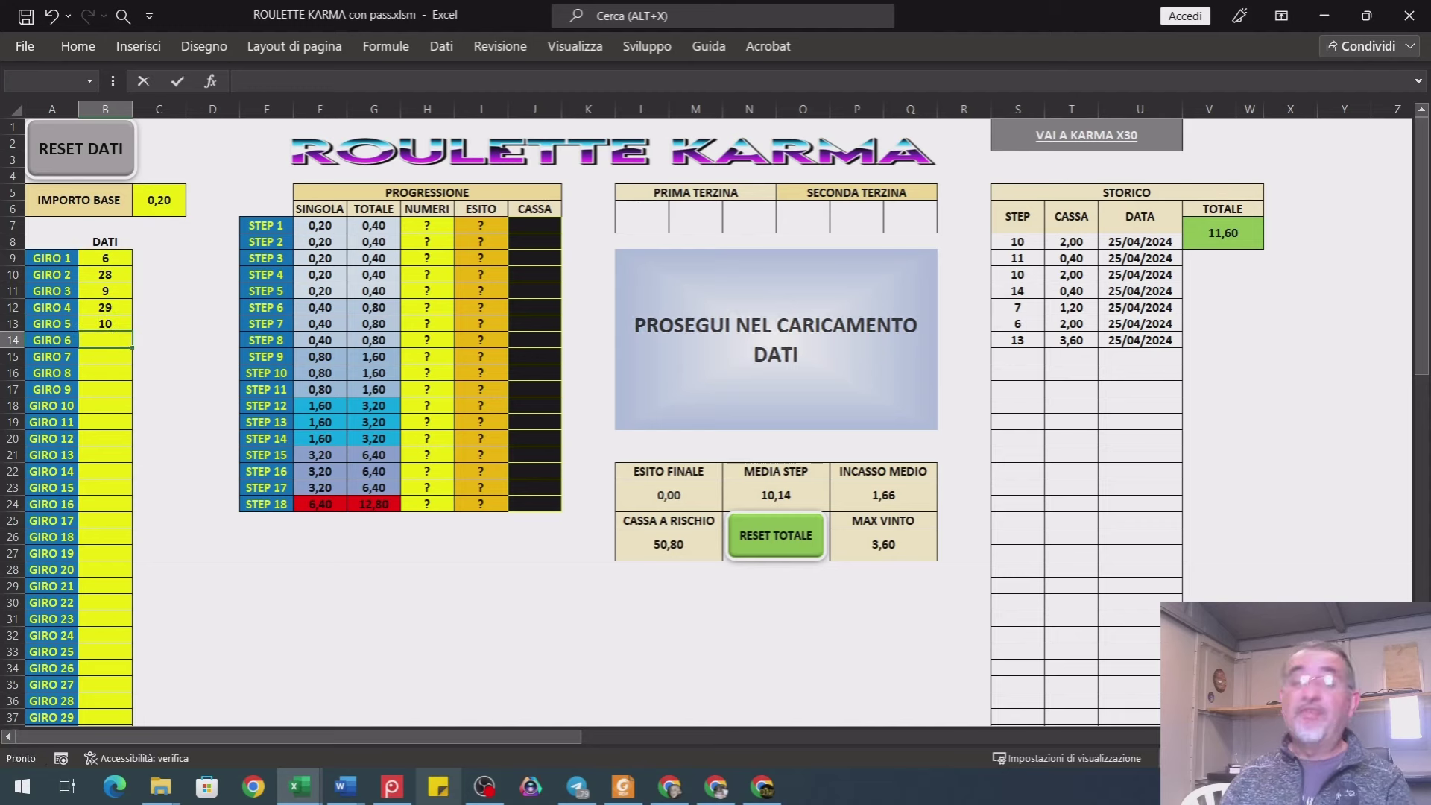
text(23)
key(Return)
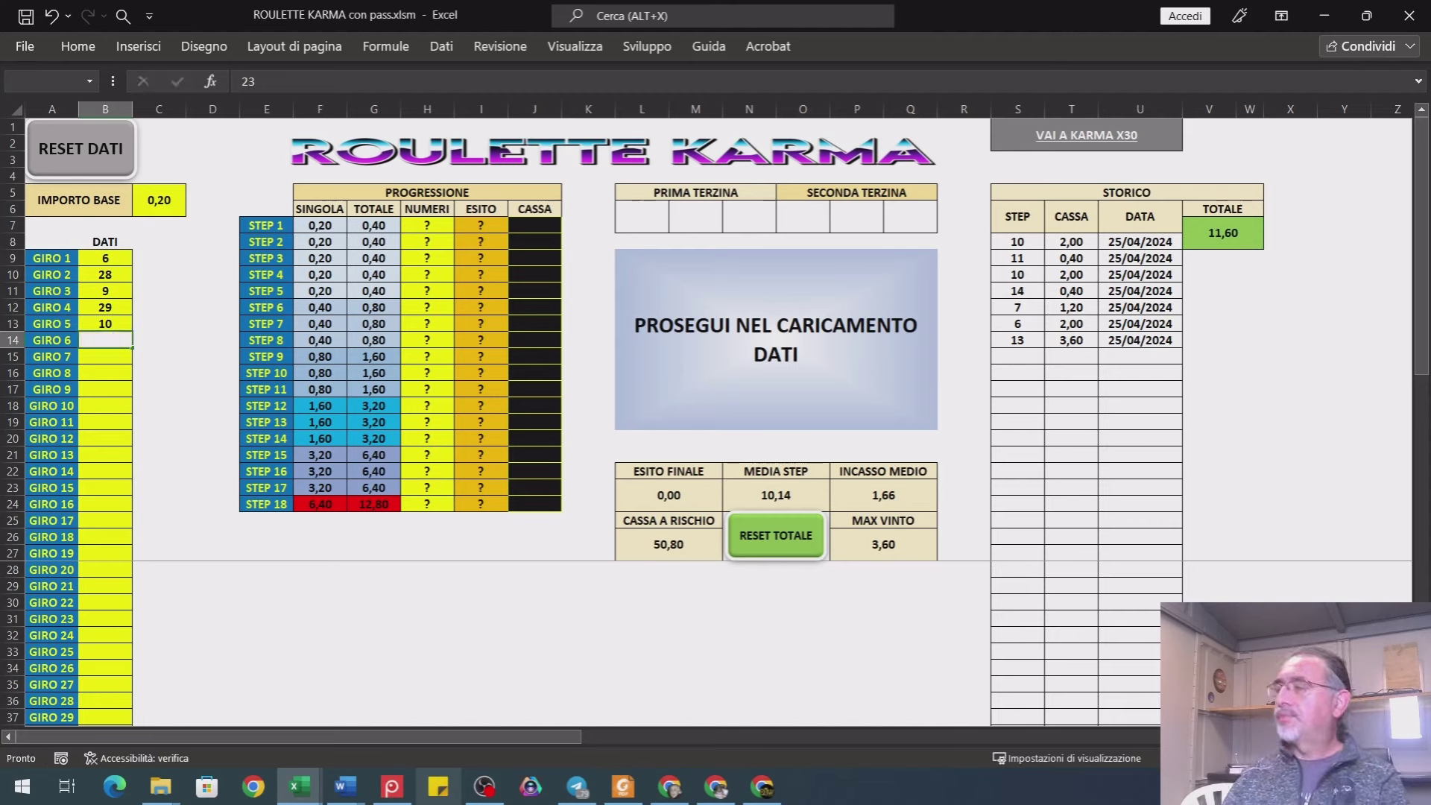
text(1)
key(Return)
text(30)
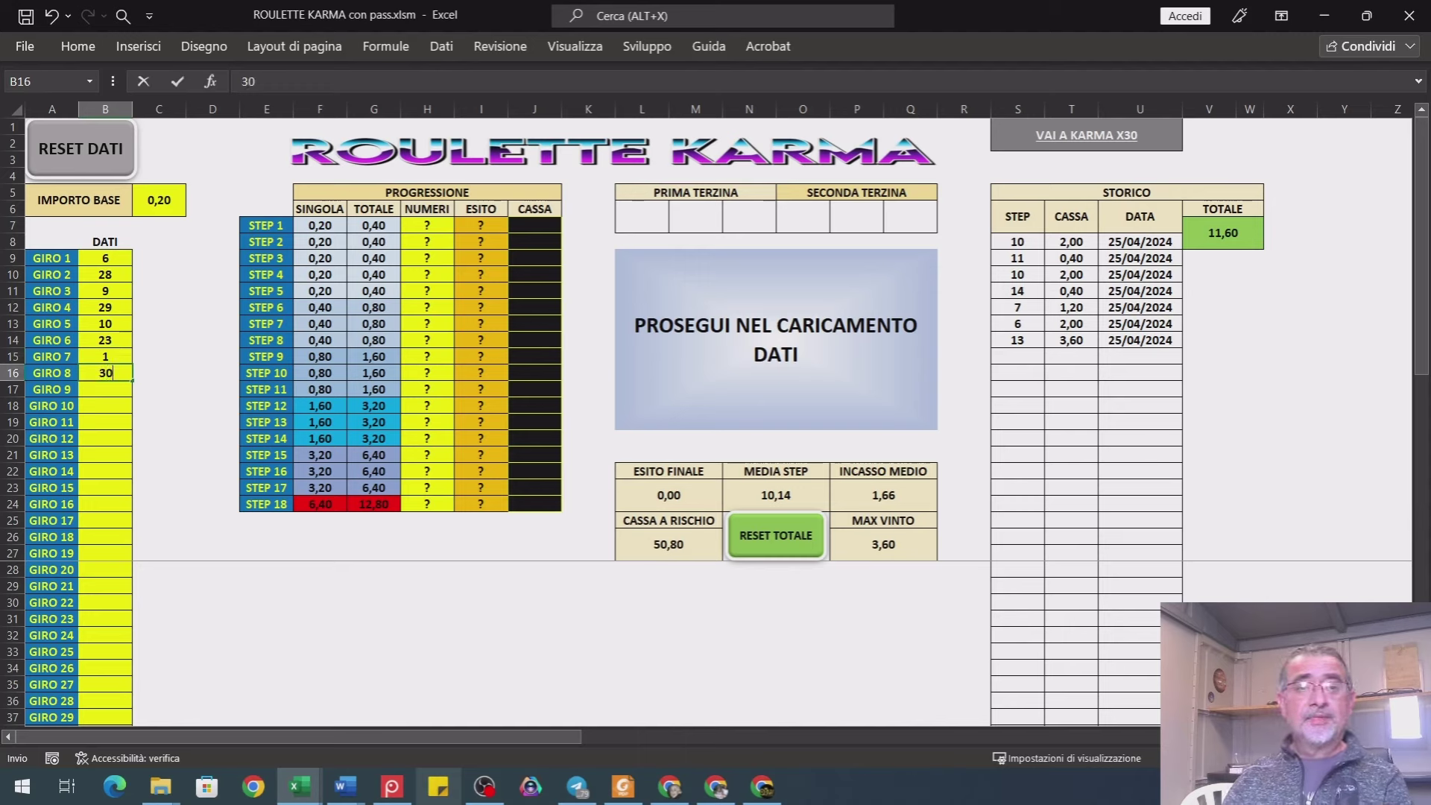
key(Return)
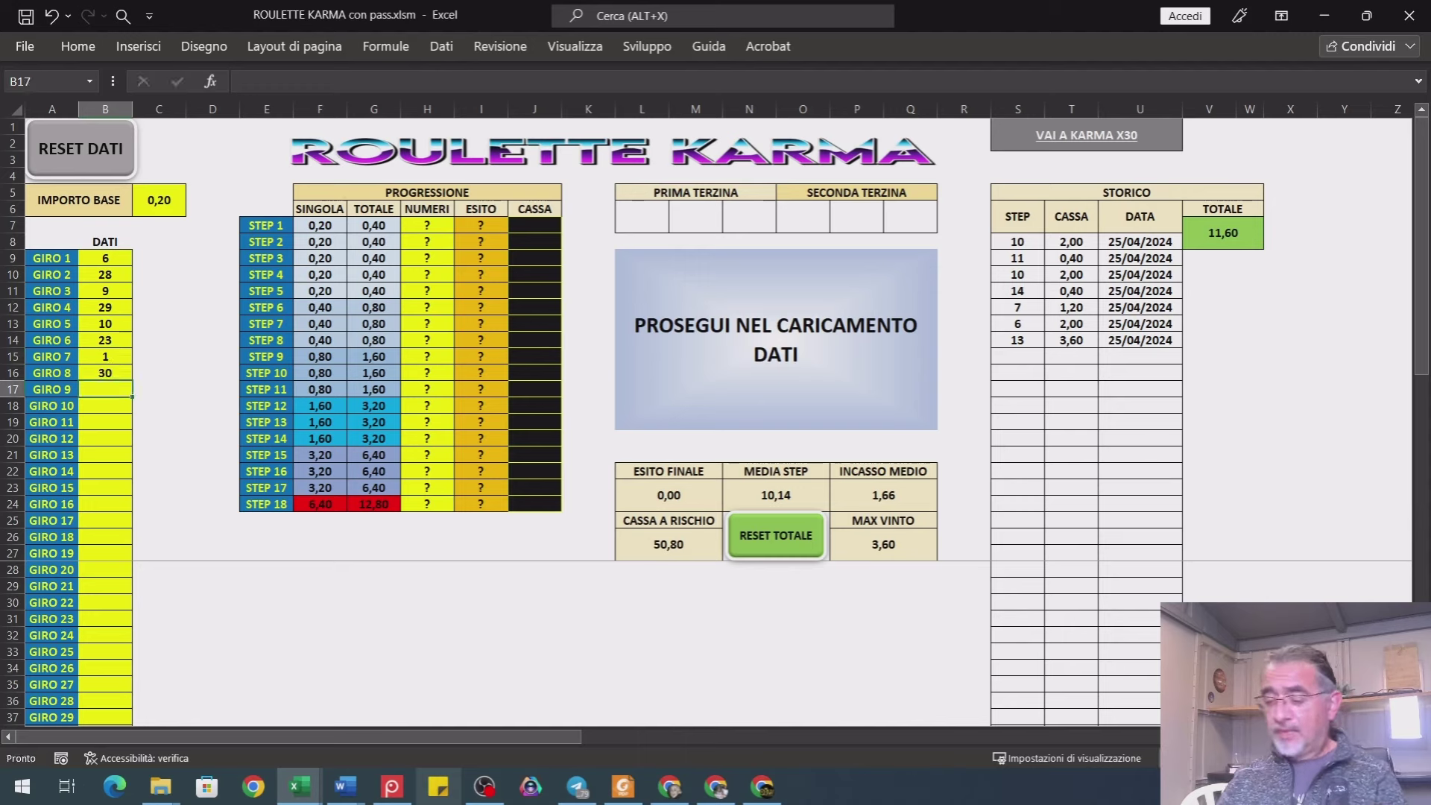
- Enter the spin results 14, 6, 2 and 1 for GIRO 9 to GIRO 12 in the DATI column
text(14)
key(Return)
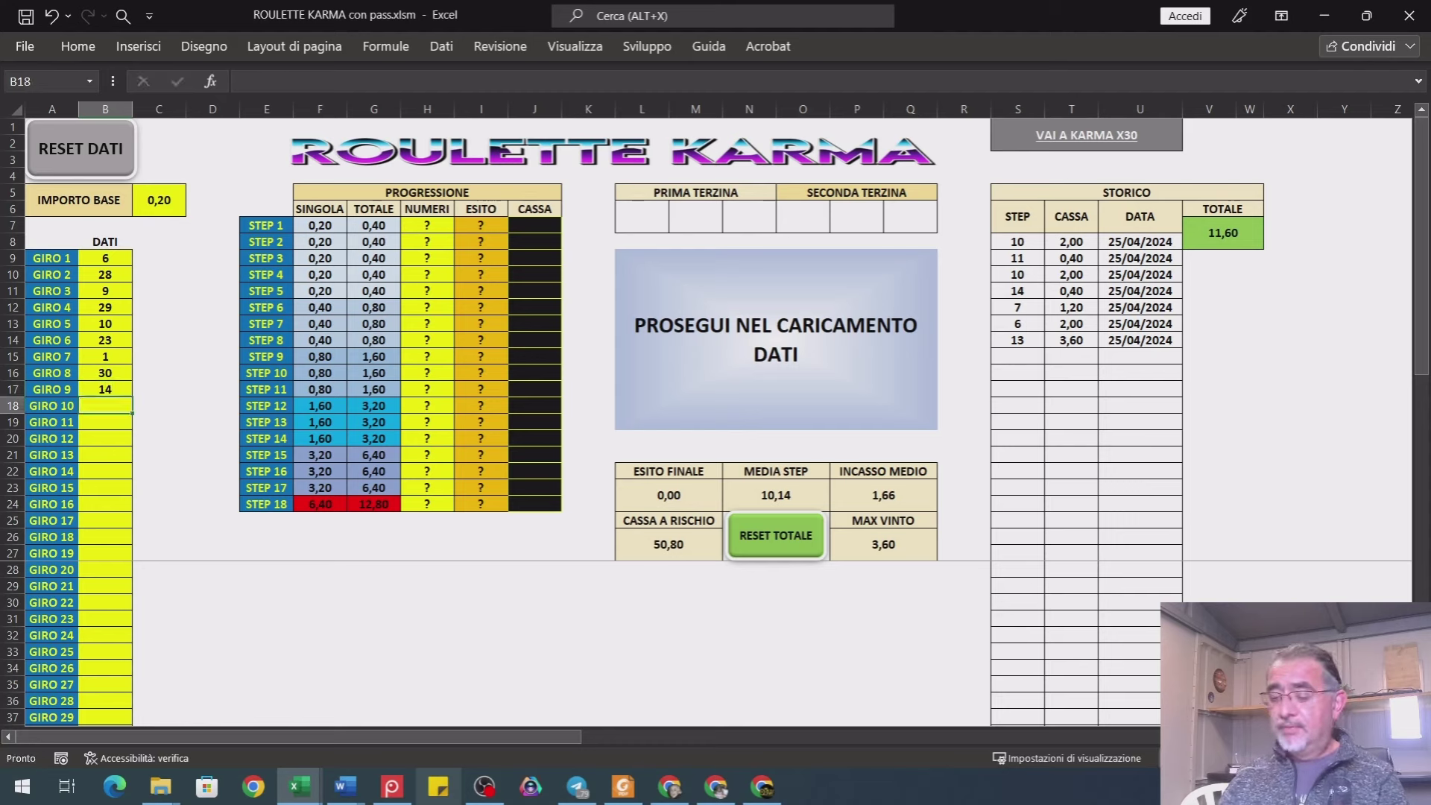
text(6)
key(Return)
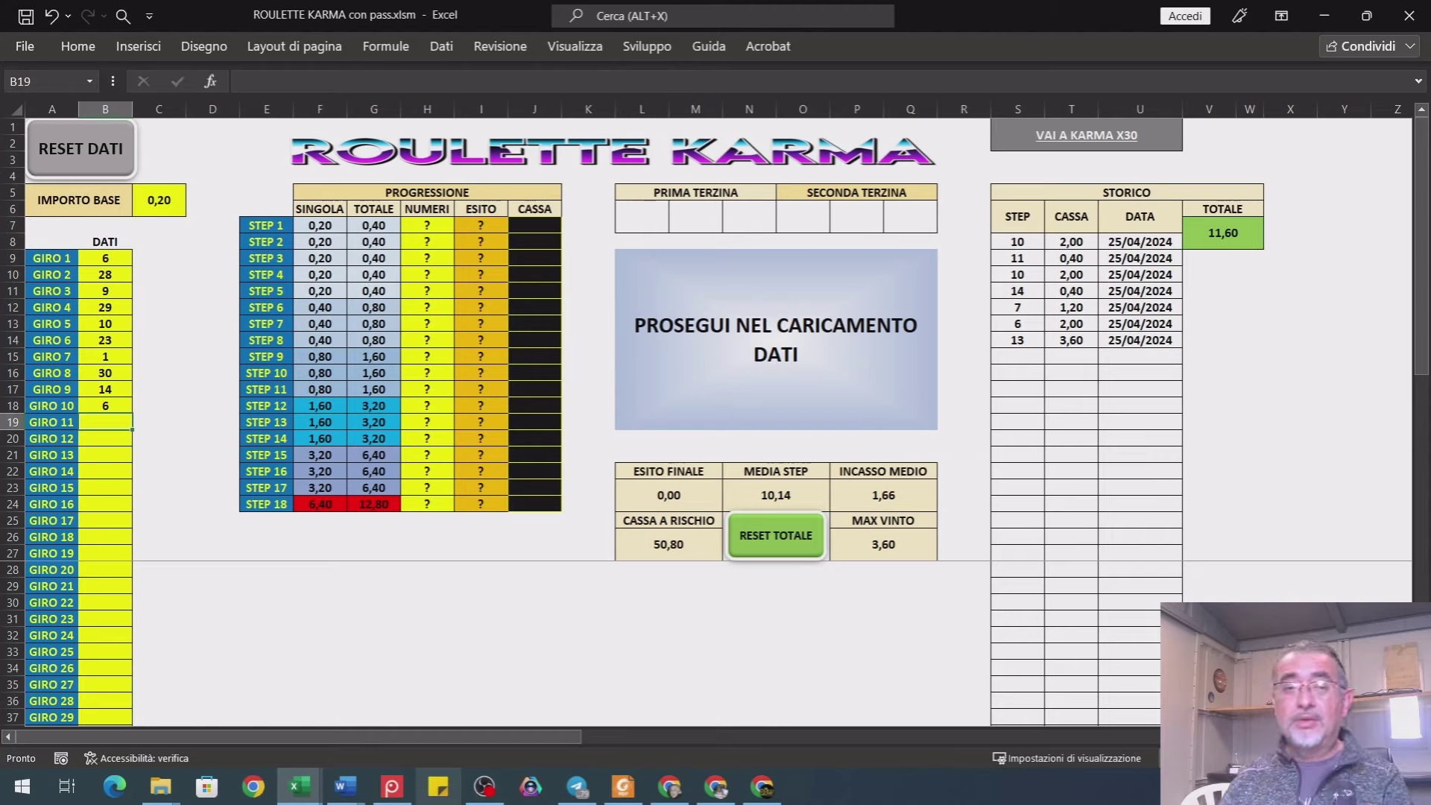
text(2)
key(Return)
text(1)
key(Return)
- Enter the spin results 21, 1, 34 and 7 for GIRO 13 to GIRO 16 in the DATI column
text(21)
key(Return)
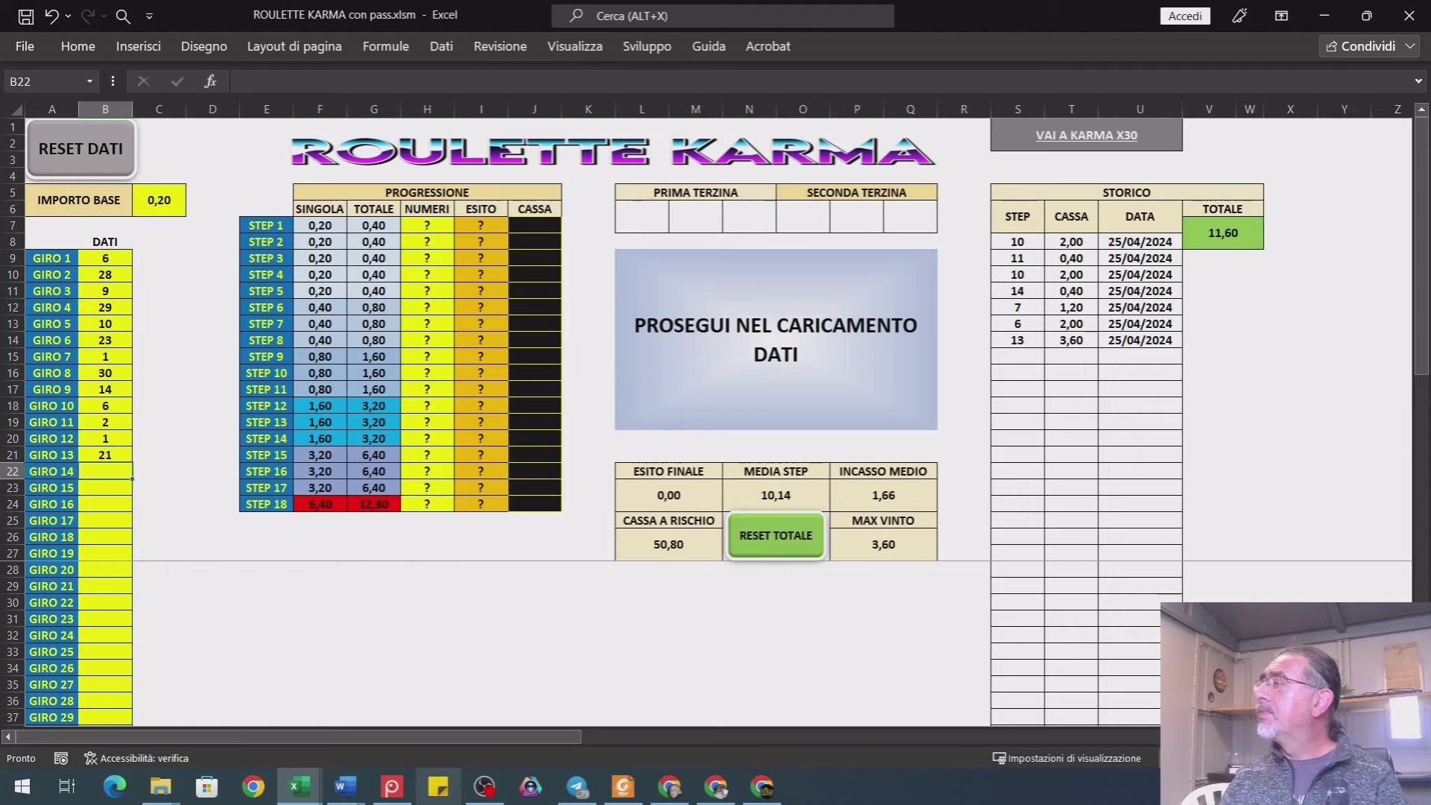
text(1)
key(Return)
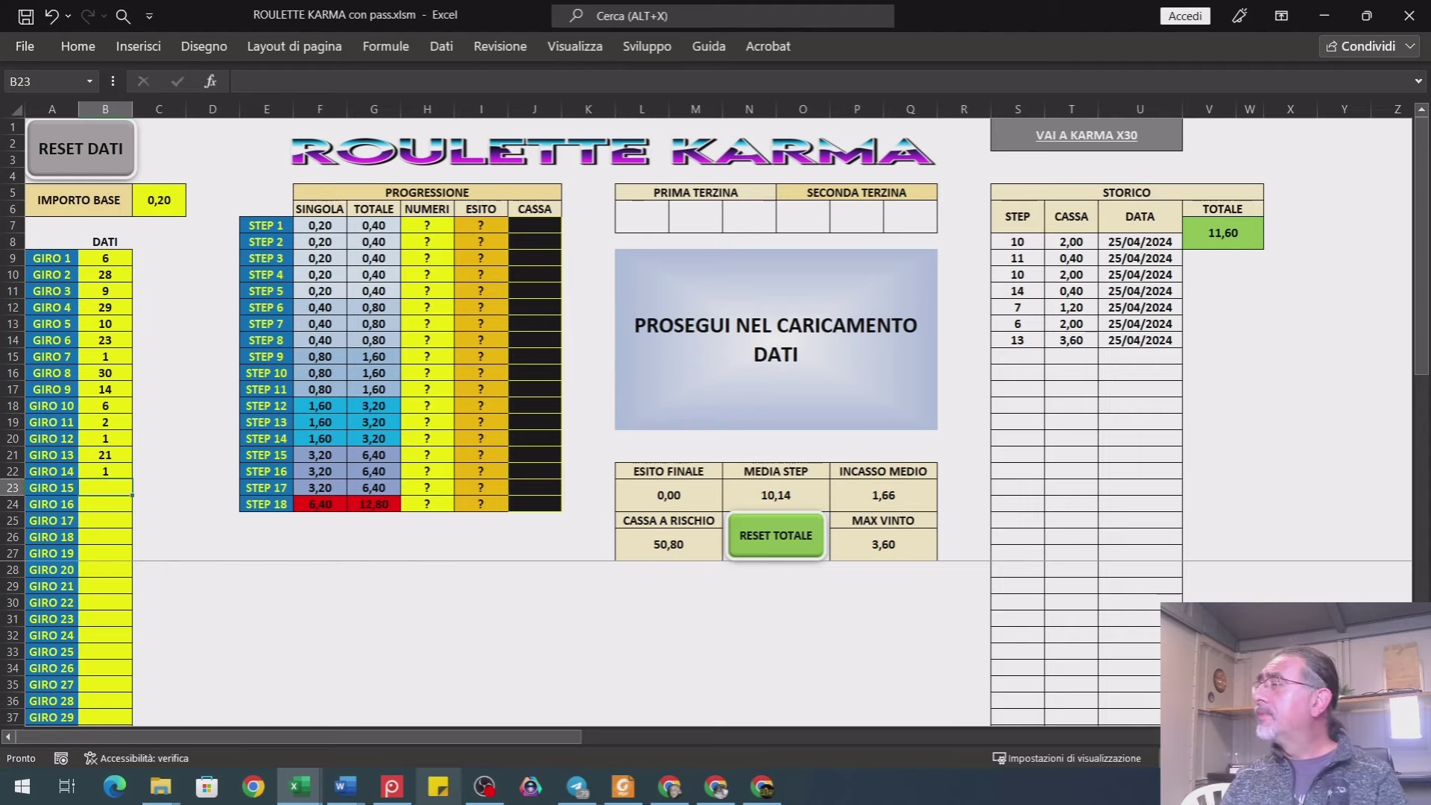
text(34)
key(Return)
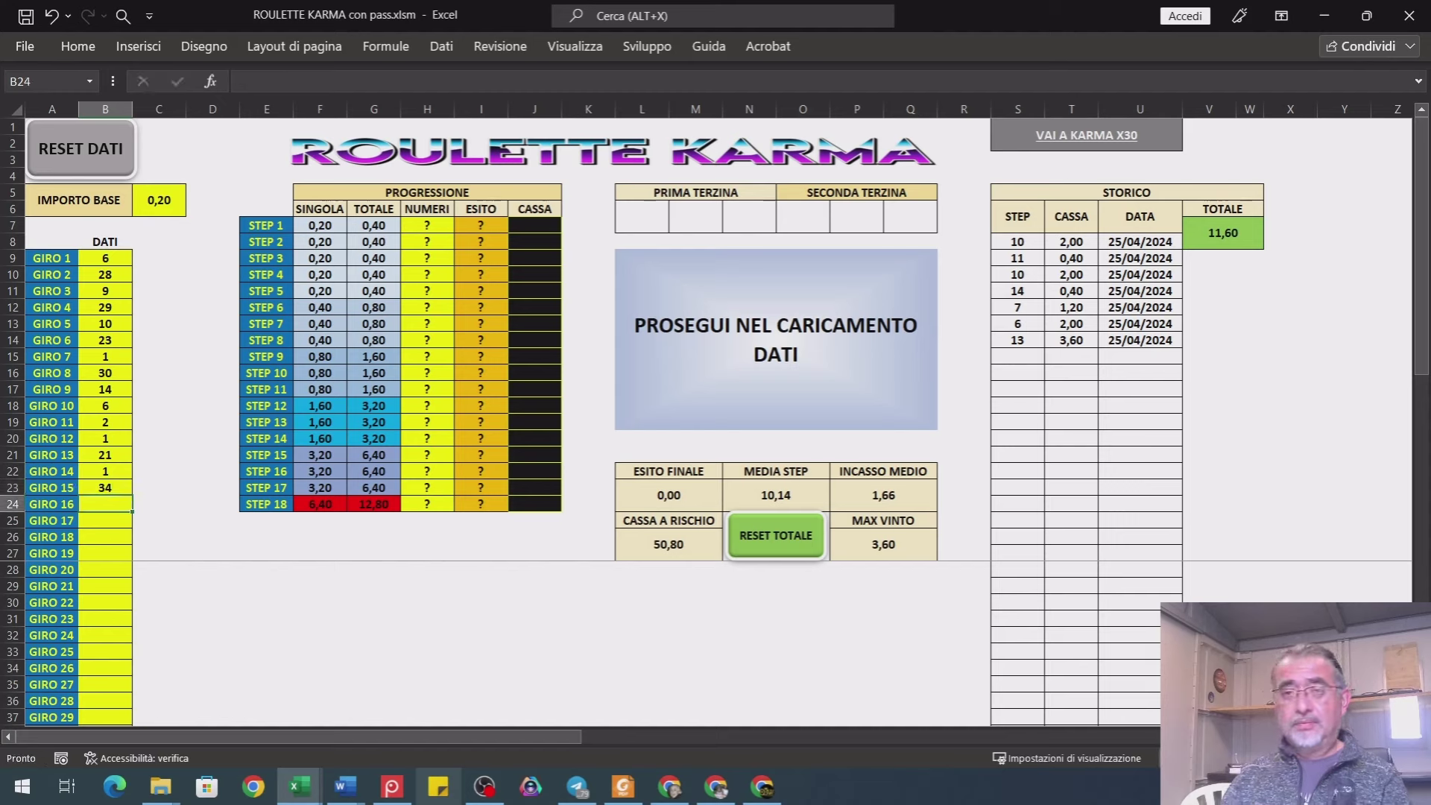
text(7)
key(Return)
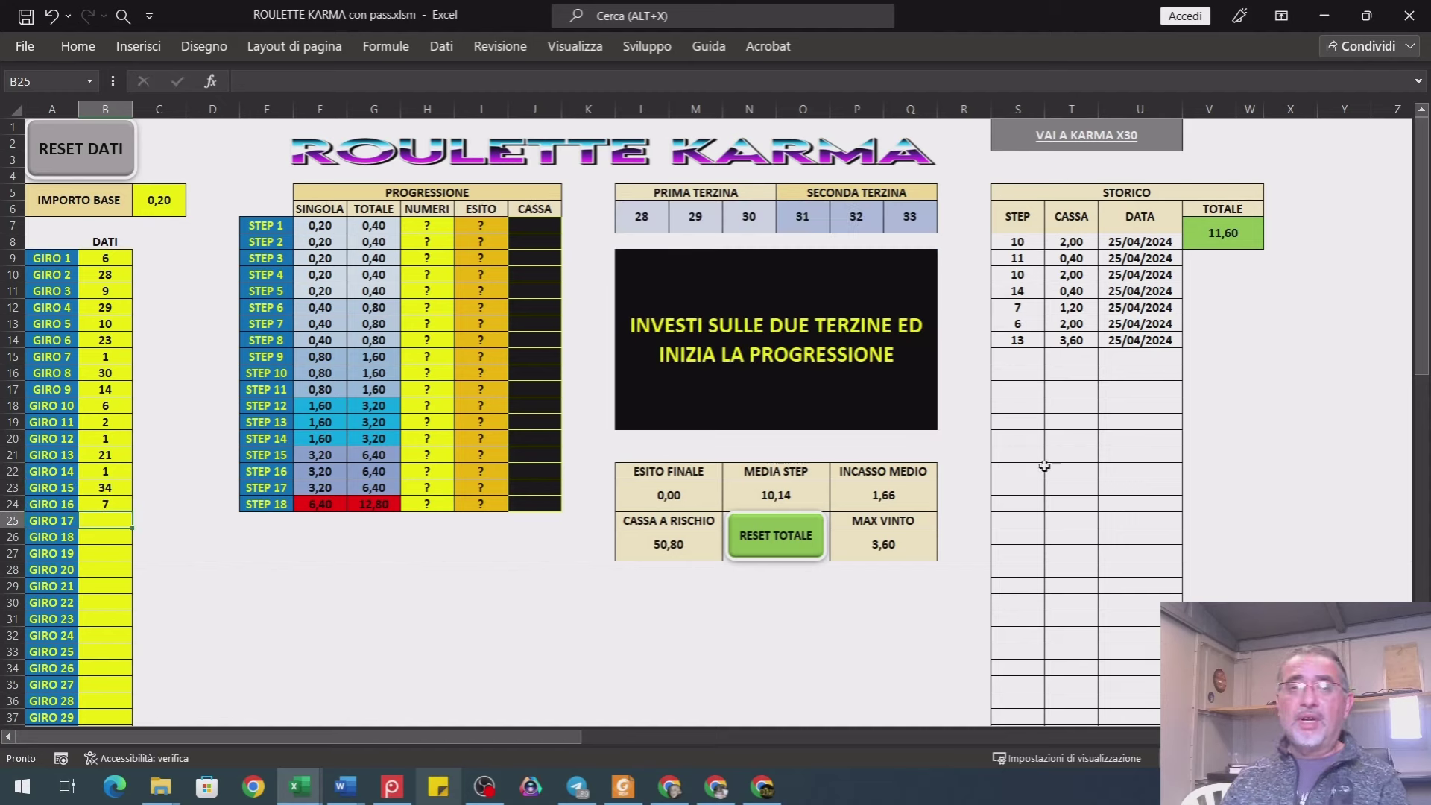
- Enter the numbers 15 and 33 for STEP 1 and STEP 2, and record the finished round in STORICO with a total reset
click(428, 241)
click(431, 224)
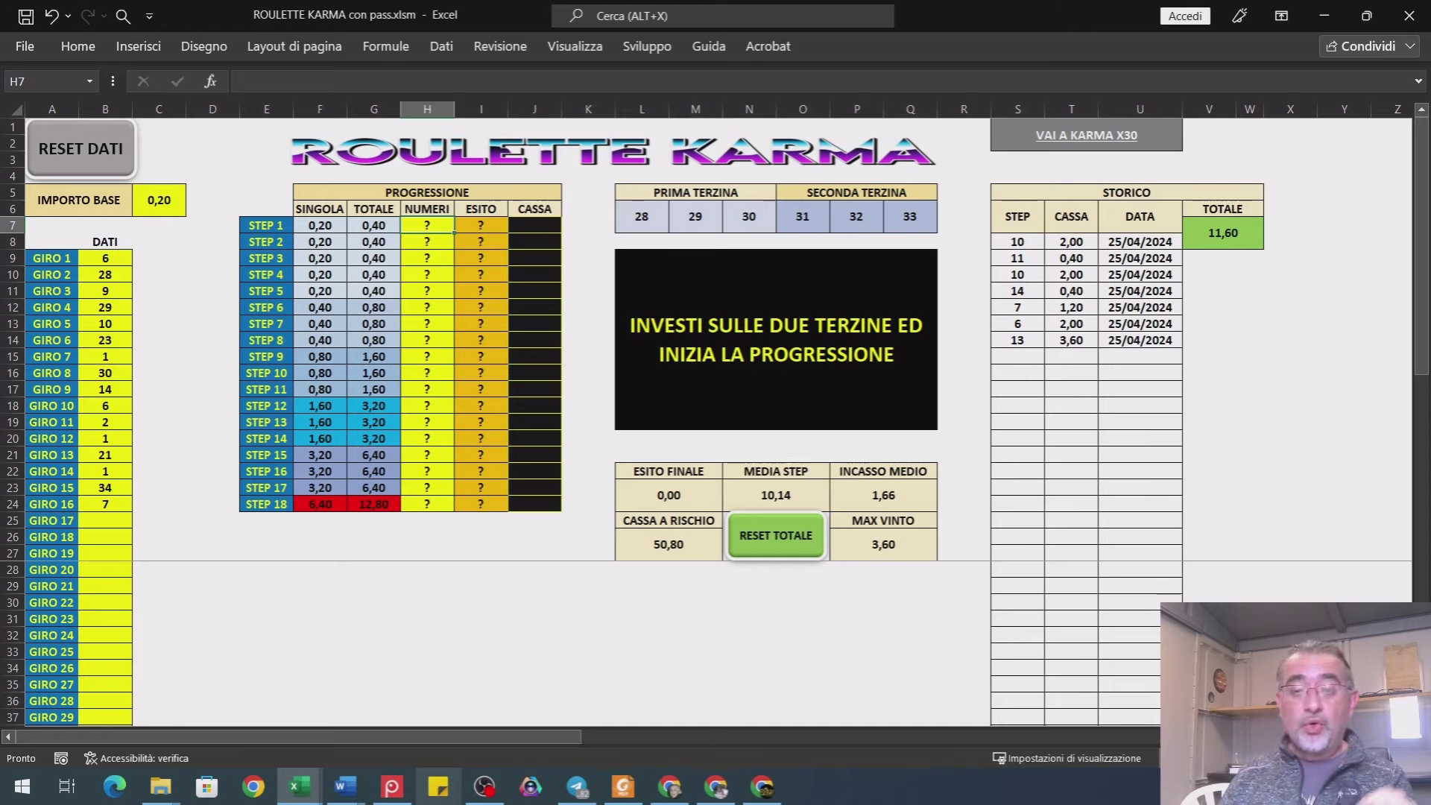
text(15)
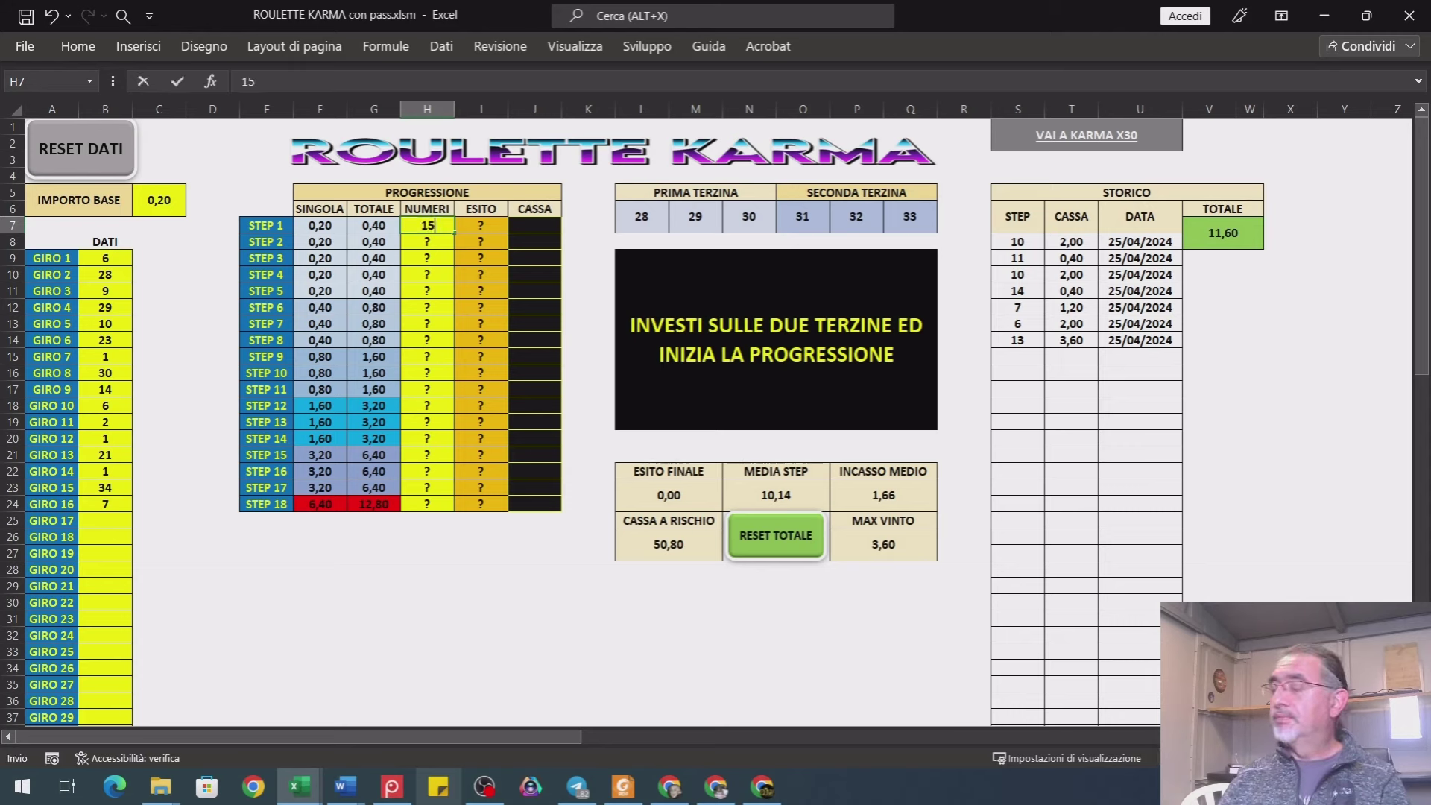
key(Return)
text(33)
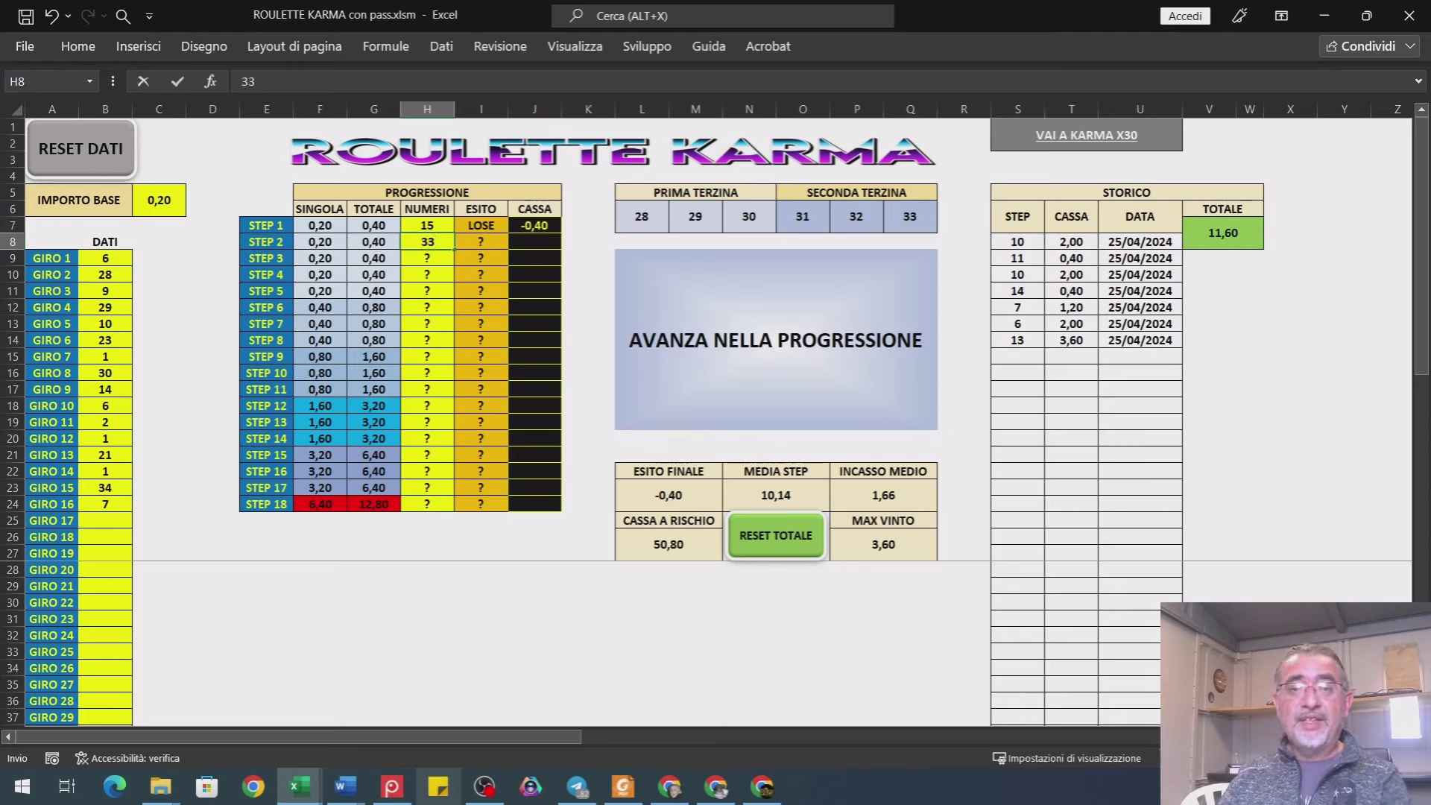
key(Return)
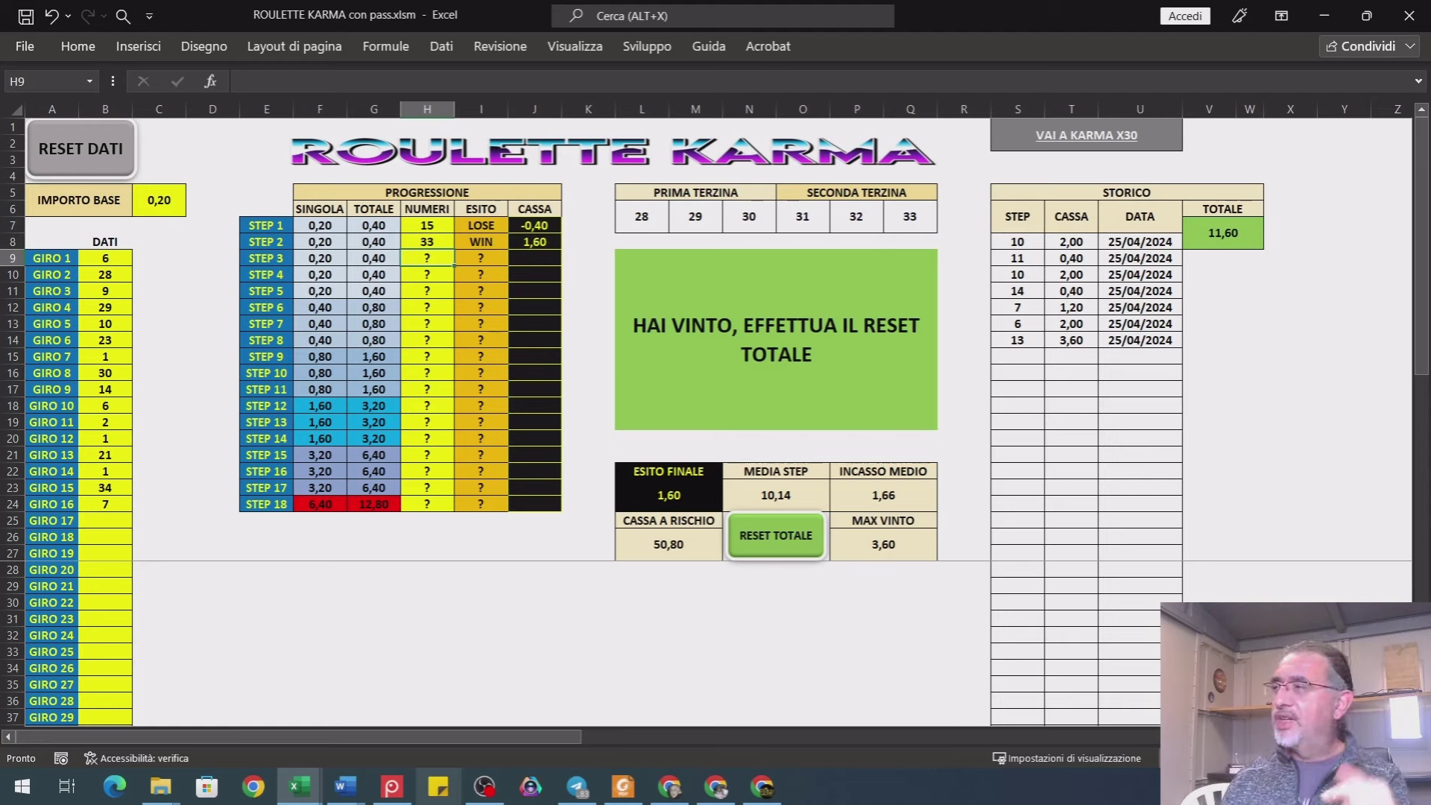
click(778, 543)
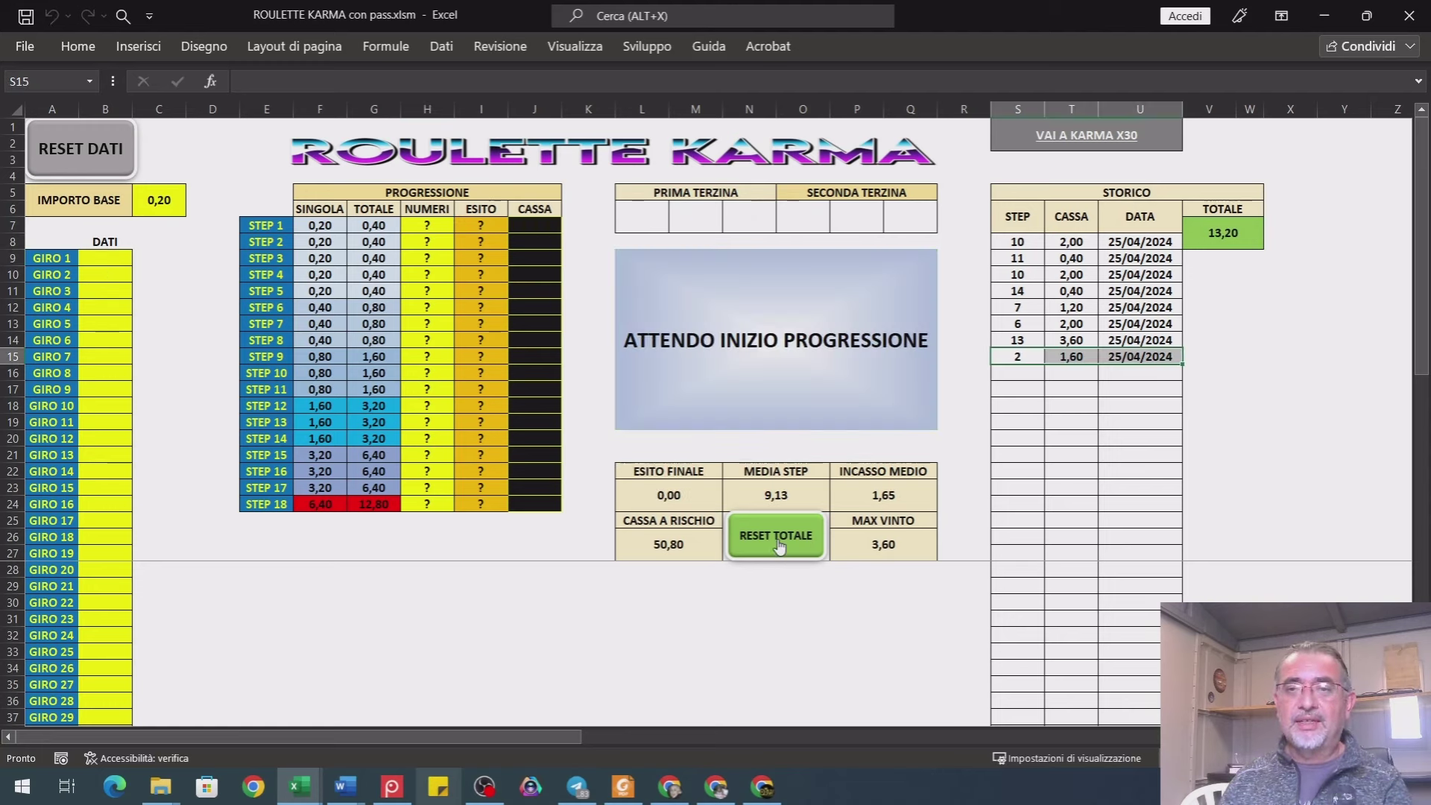
- Enter the spin results 21, 1, 34 and 7 for GIRO 1 to GIRO 4 in the DATI column
click(101, 259)
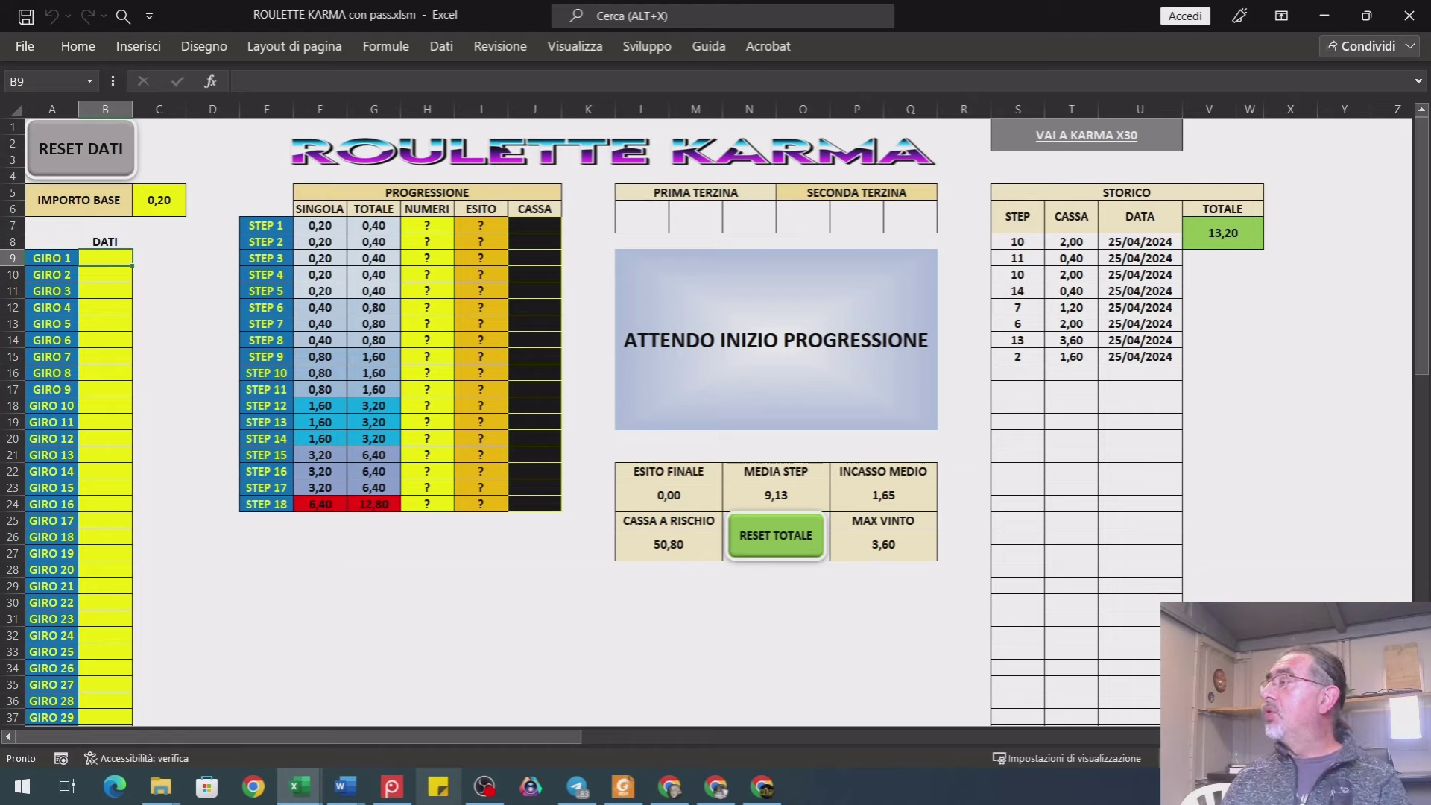
text(21)
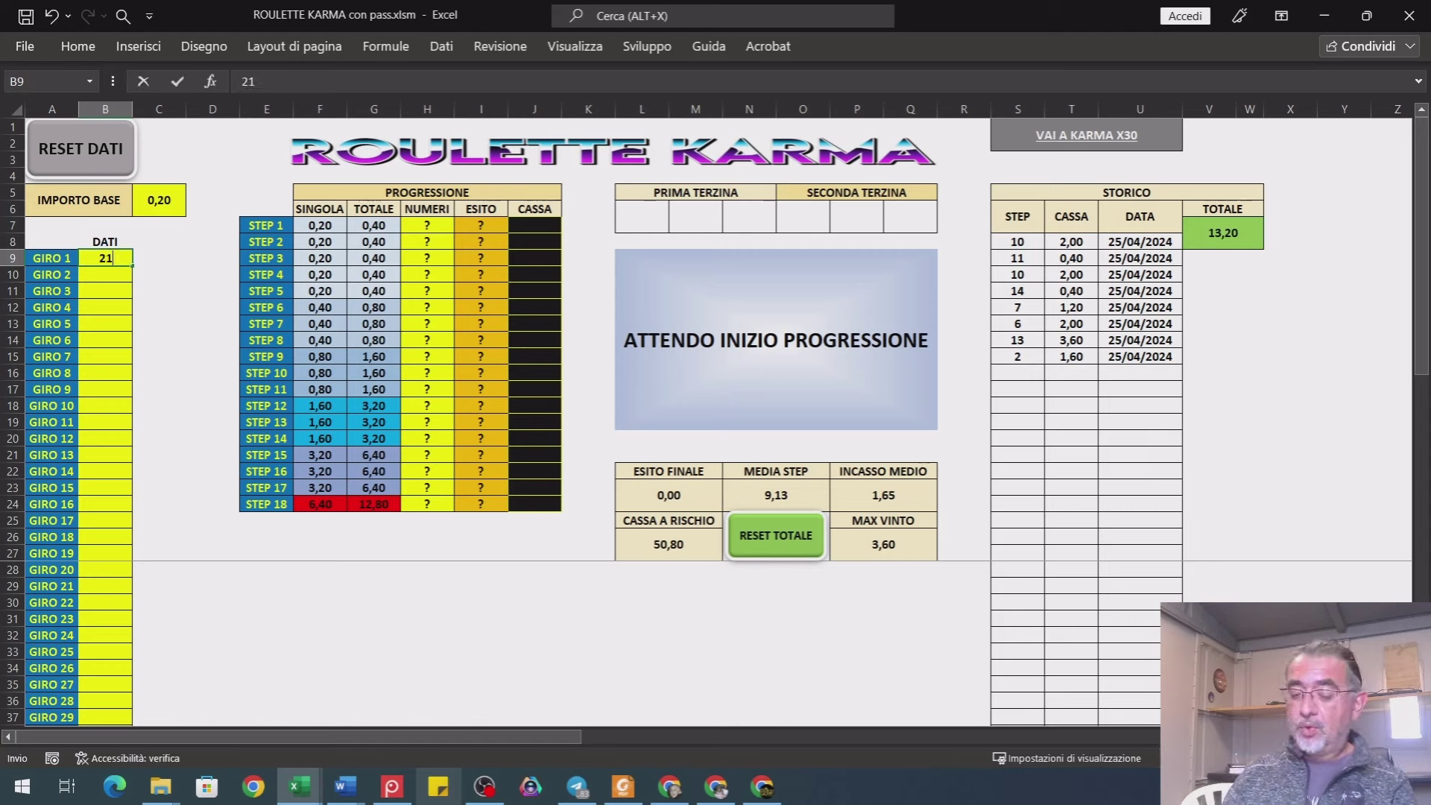
key(Return)
text(1)
key(Return)
text(34)
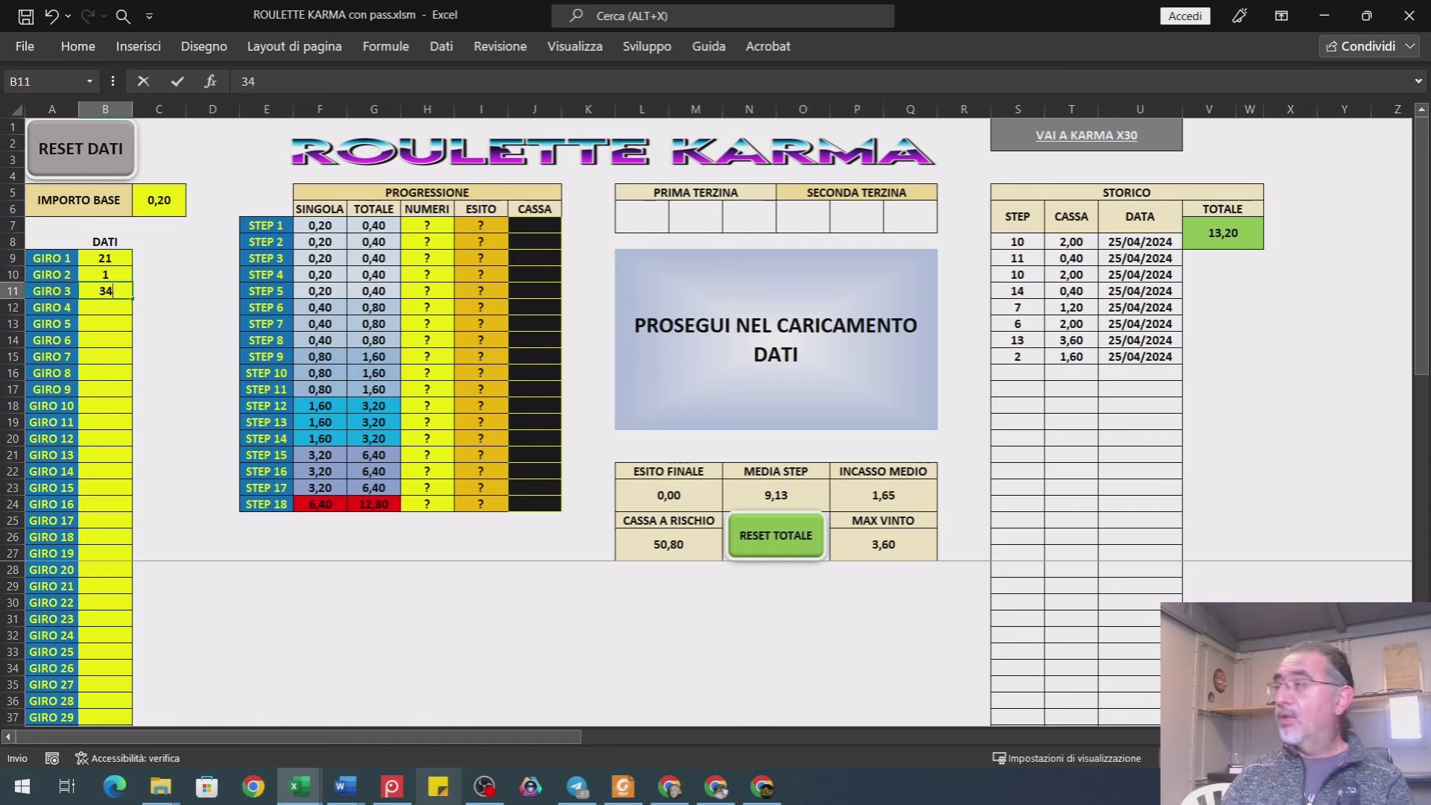
key(Return)
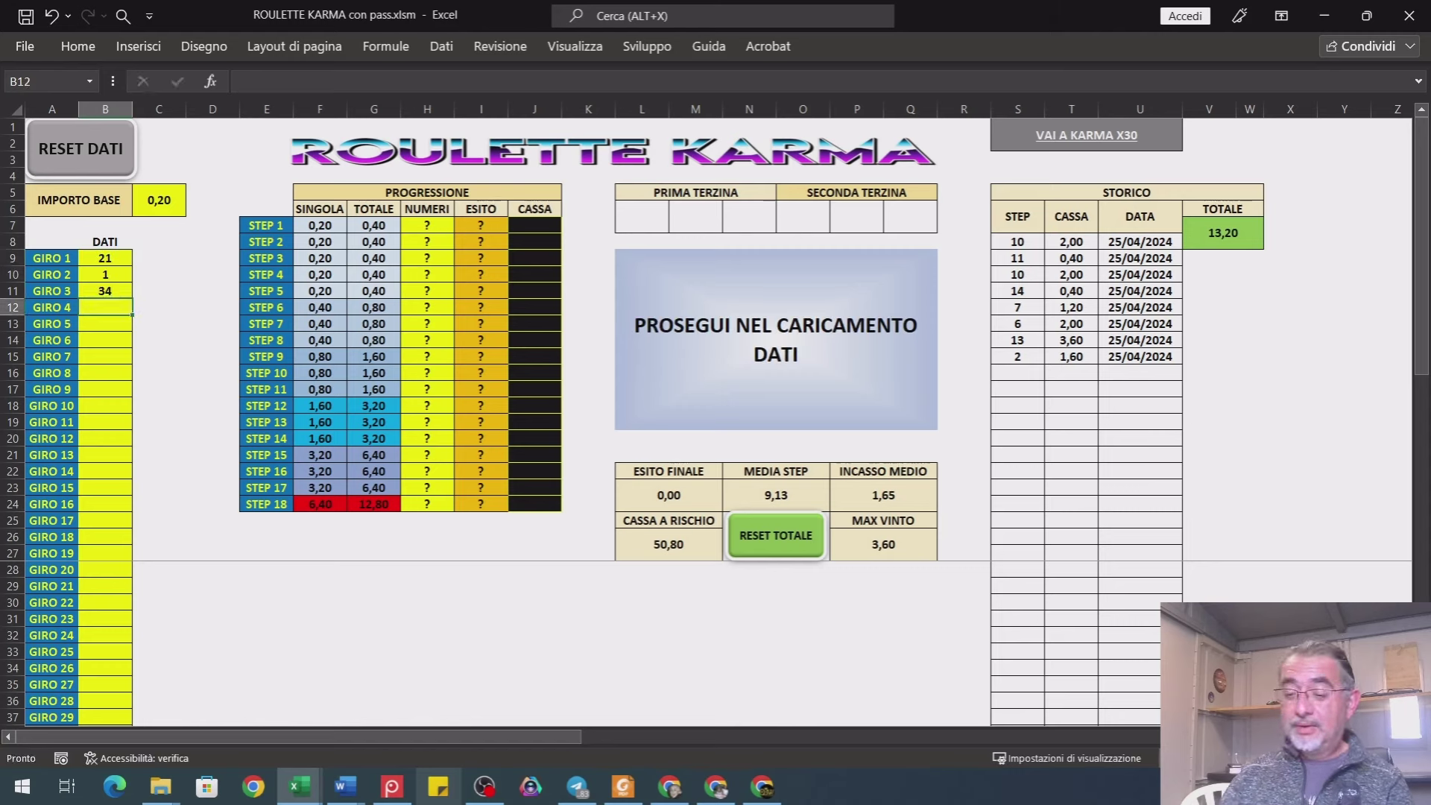
text(7)
key(Return)
- Enter the spin results 15, 33, 27 and 15 for GIRO 5 to GIRO 8 in the DATI column
text(15)
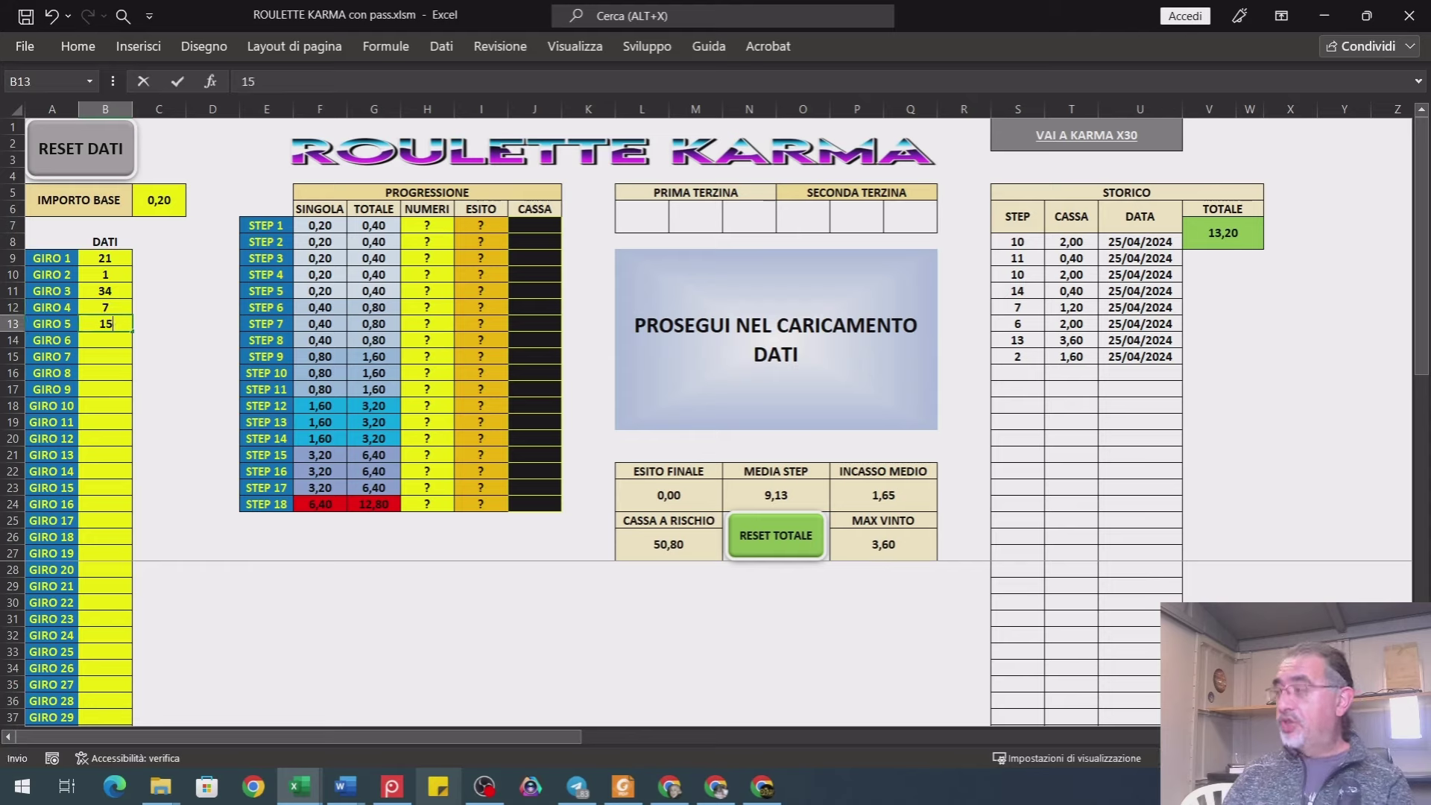
key(Return)
text(33)
key(Return)
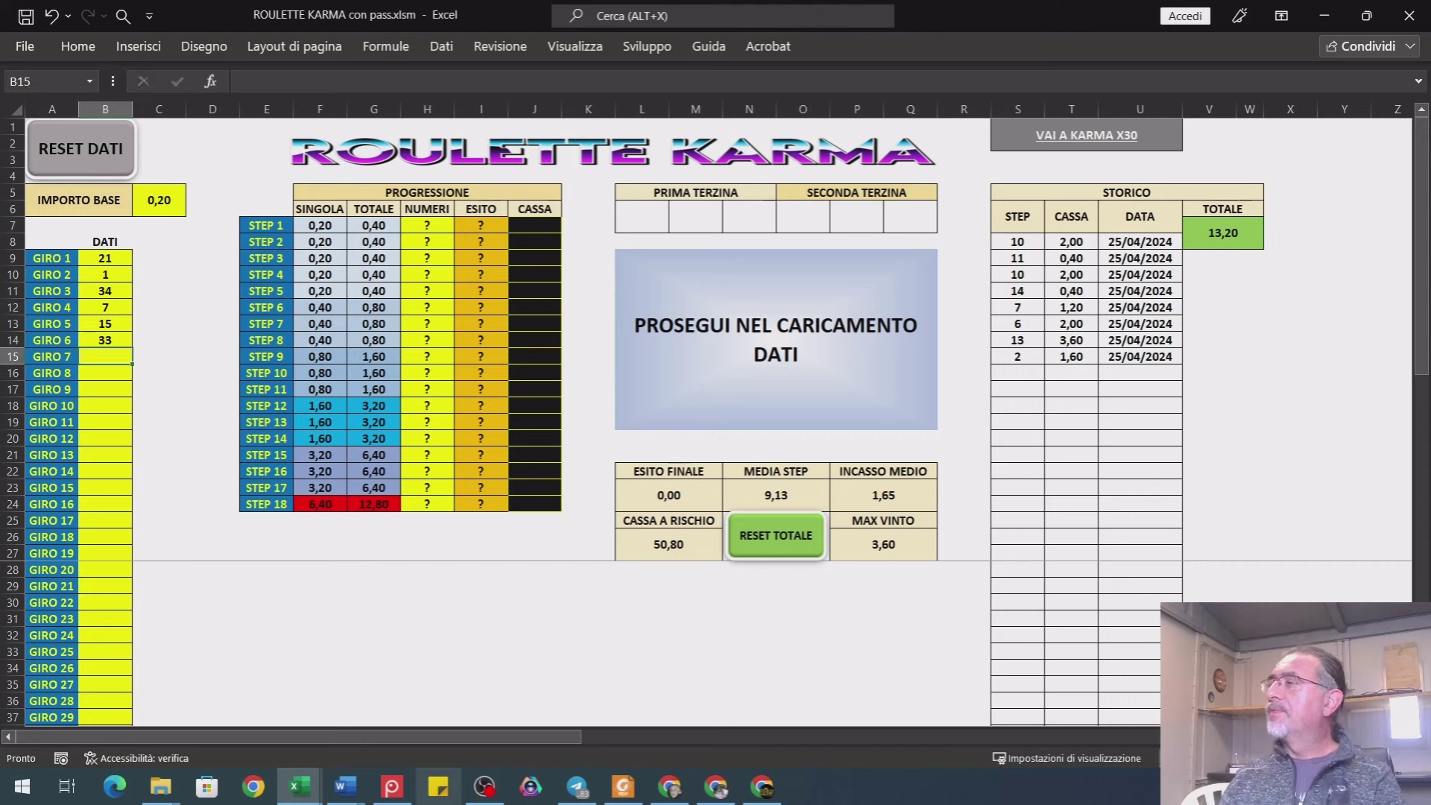
text(27)
key(Return)
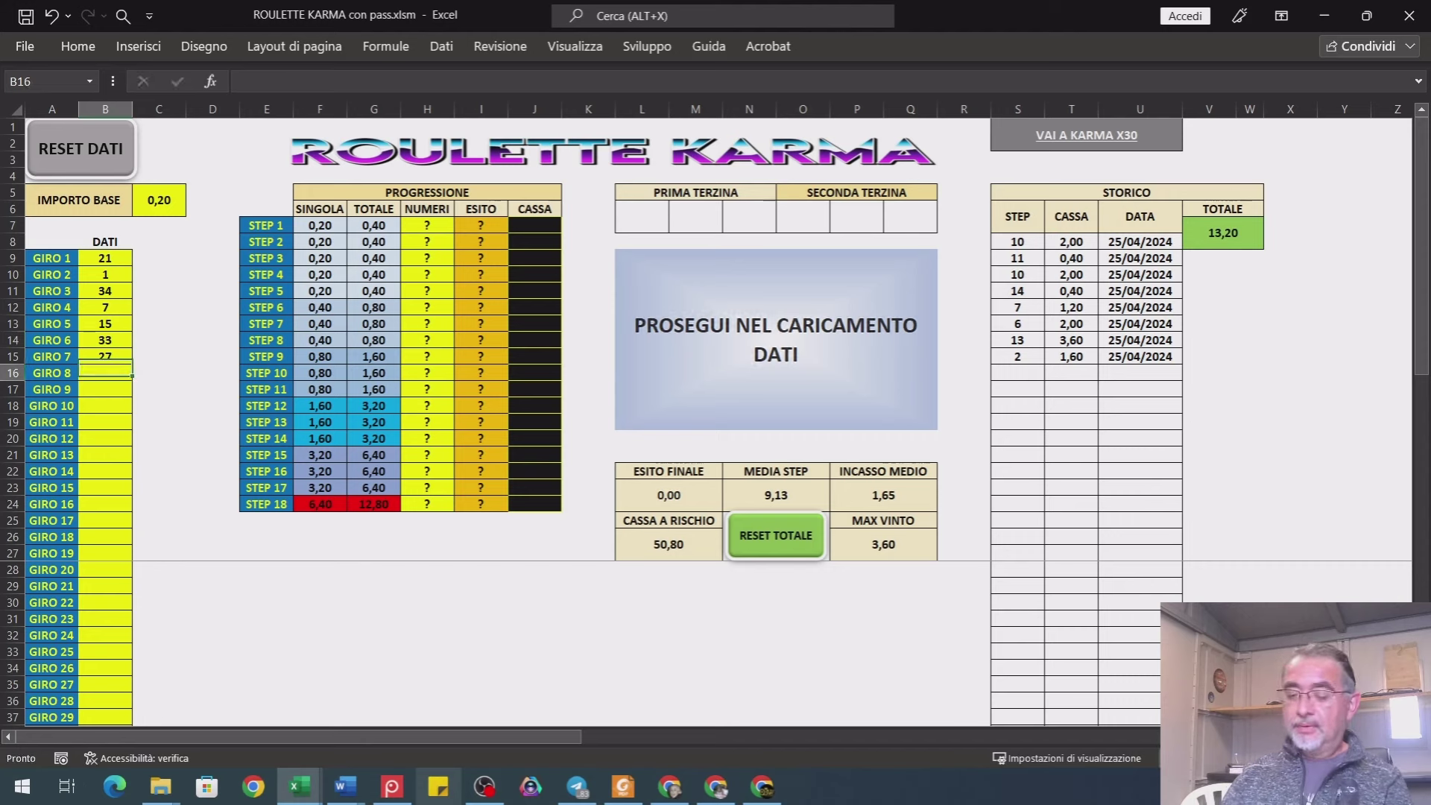
text(15)
key(Return)
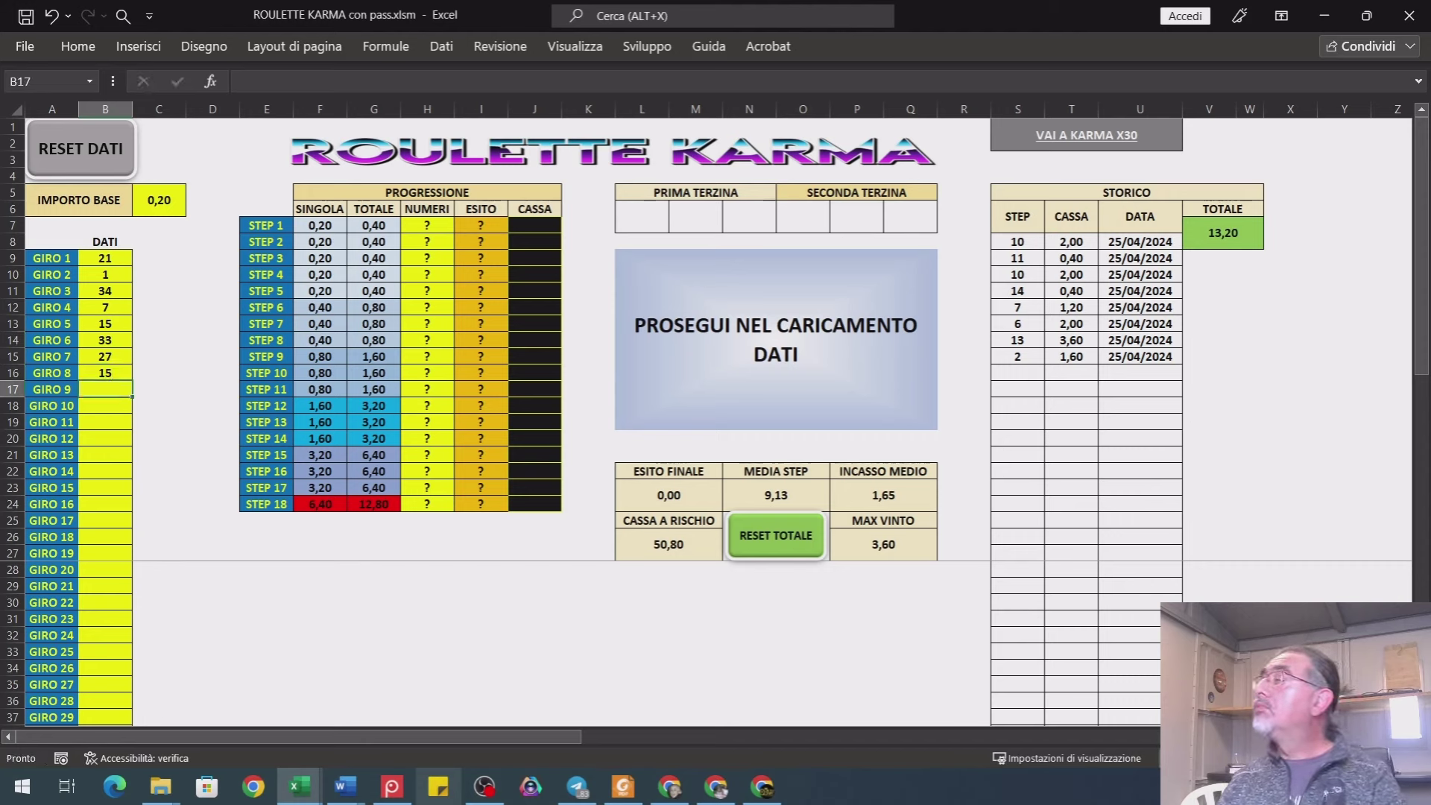
- Enter the spin results 3, 11, 21 and 16 for GIRO 9 to GIRO 12 in the DATI column
text(3)
key(Return)
text(11)
key(Return)
text(21)
key(Return)
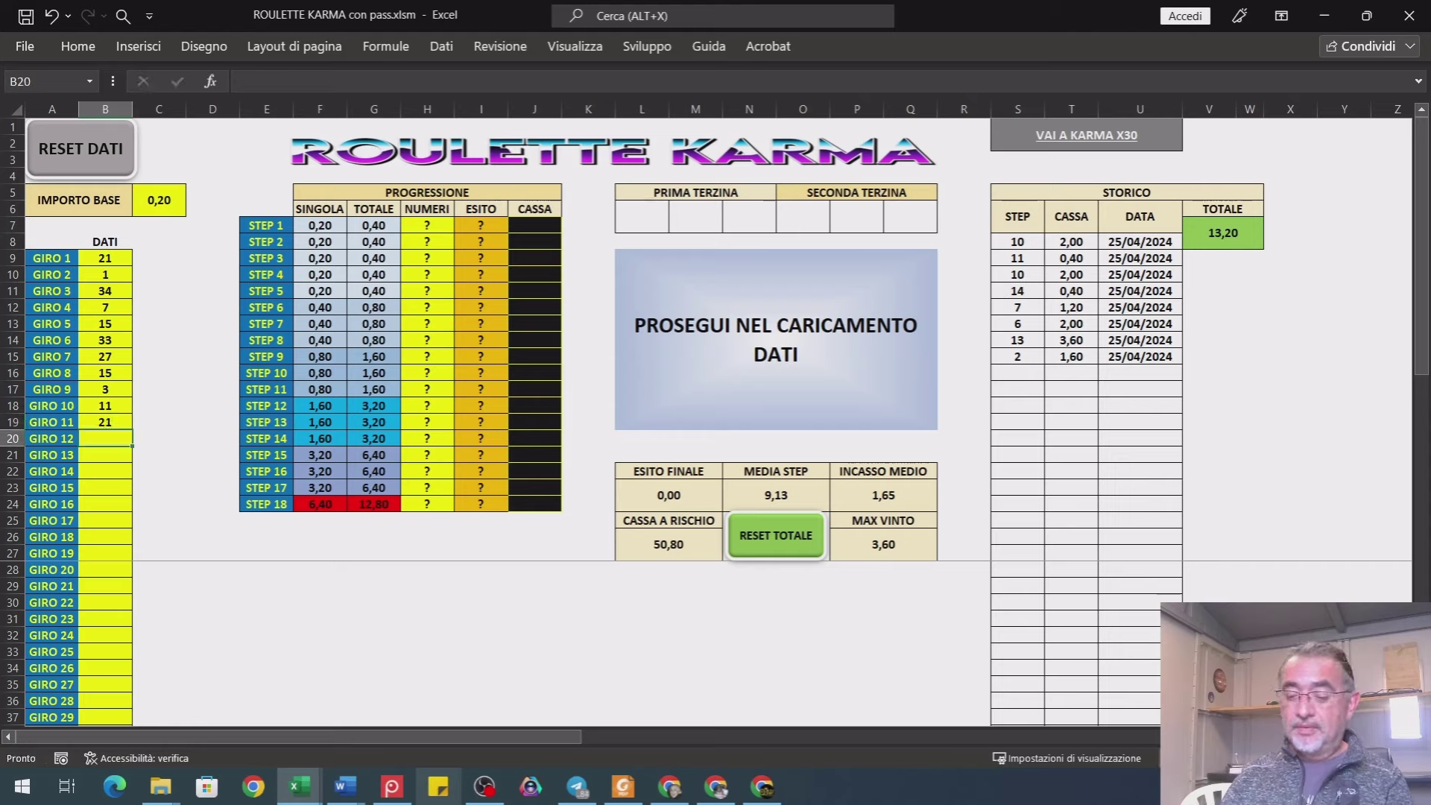
text(16)
key(Return)
- Enter the spin results 2, 27, 29, 4, 21, 33, 35 and 32 for GIRO 13 to GIRO 20 in the DATI column
text(2)
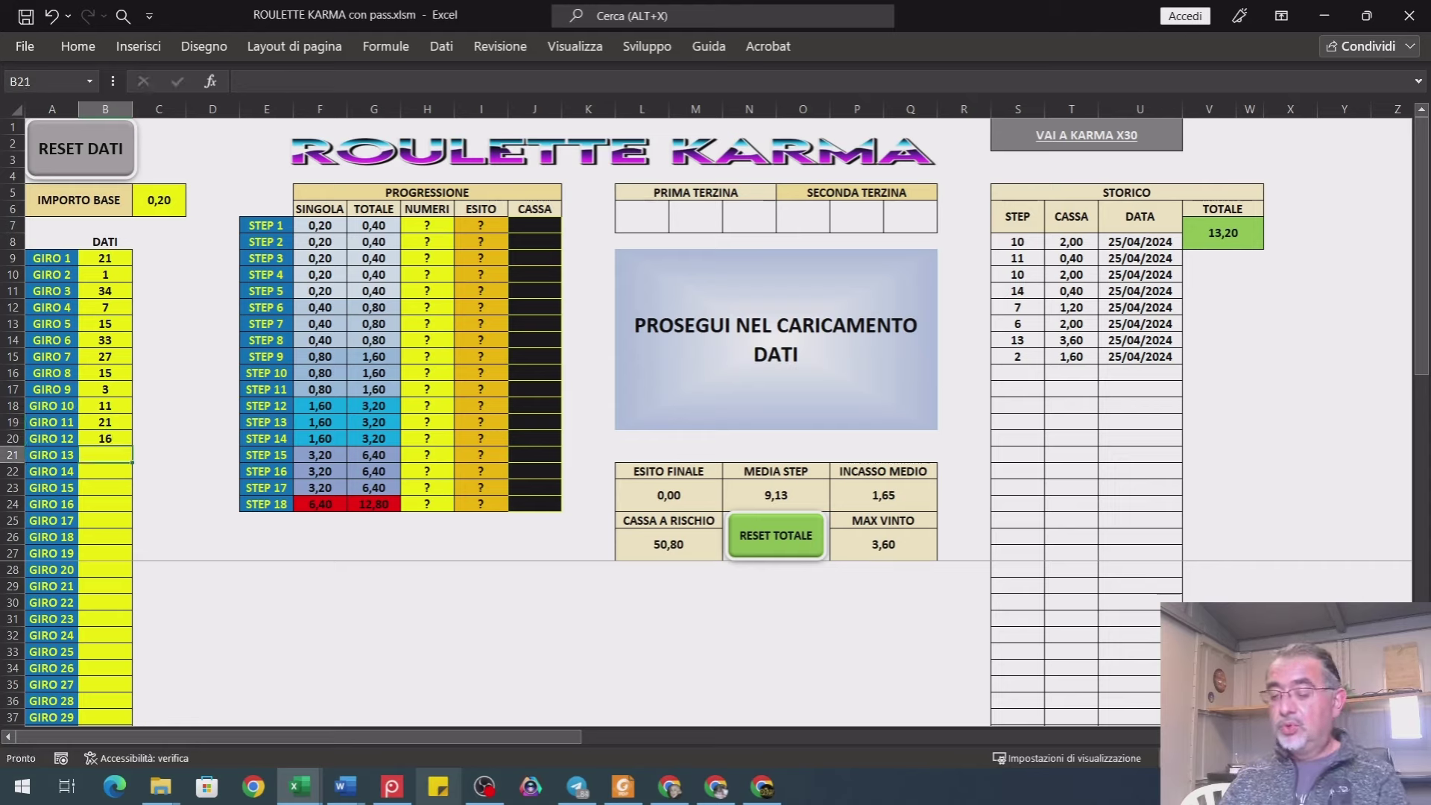
key(Return)
text(27)
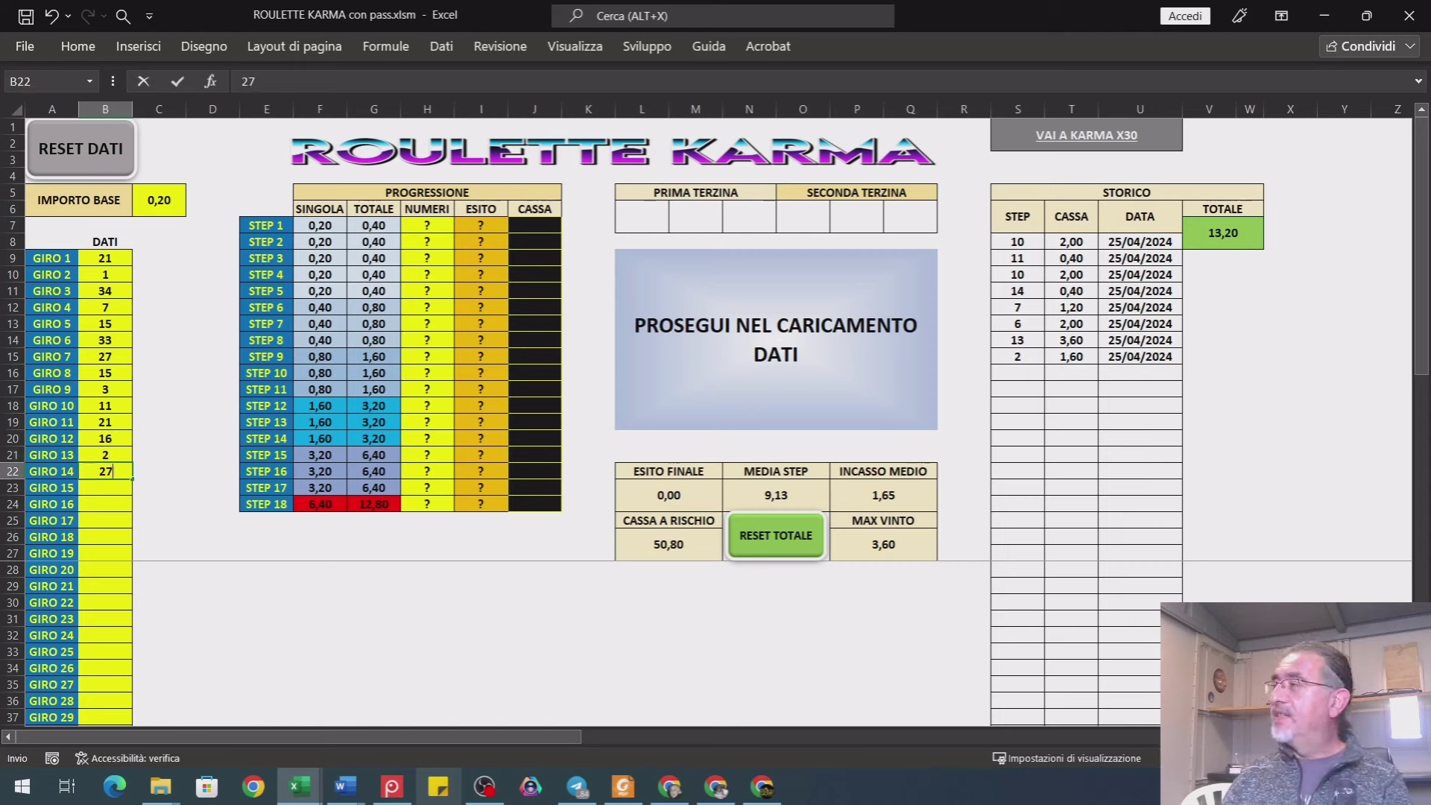
key(Return)
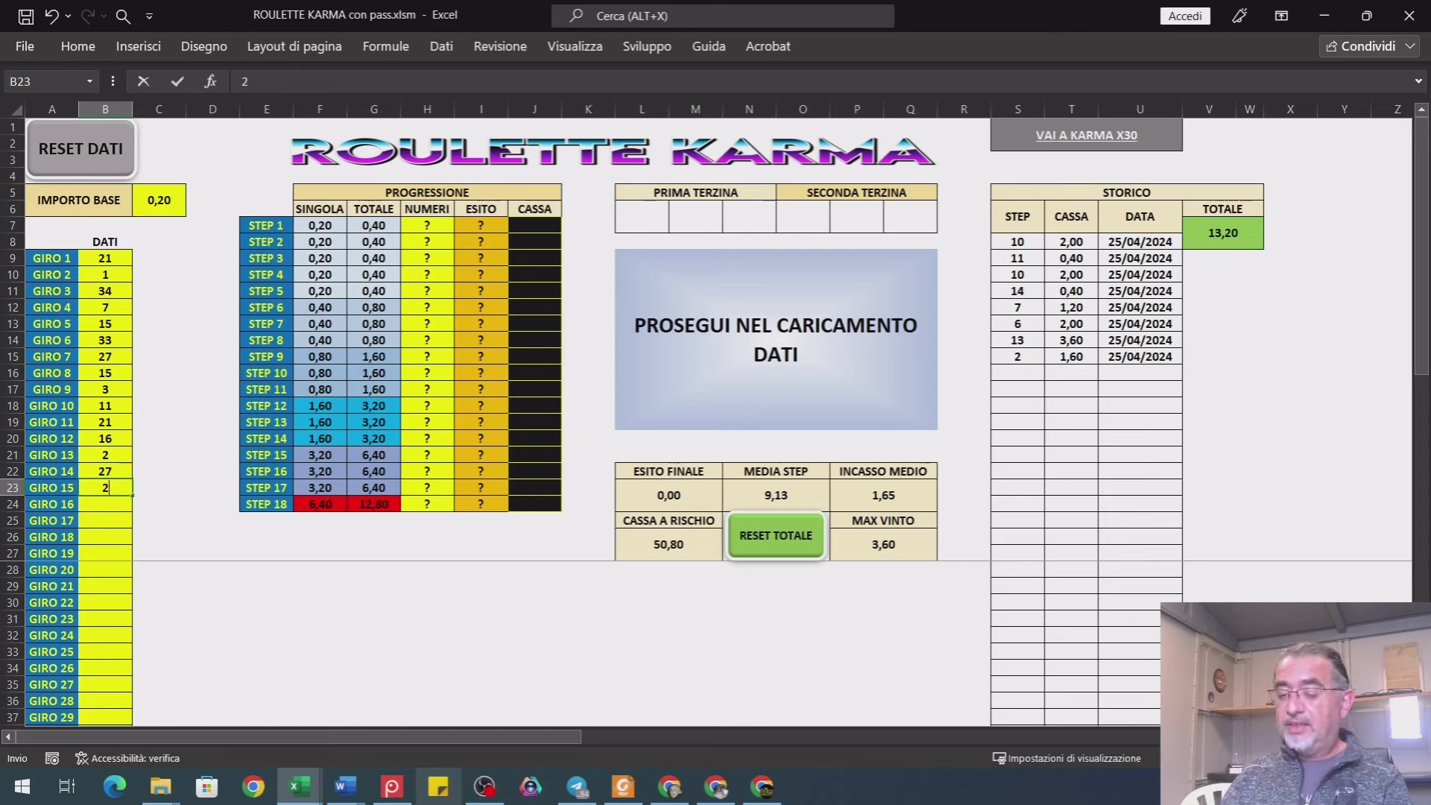
text(29)
key(Return)
text(4)
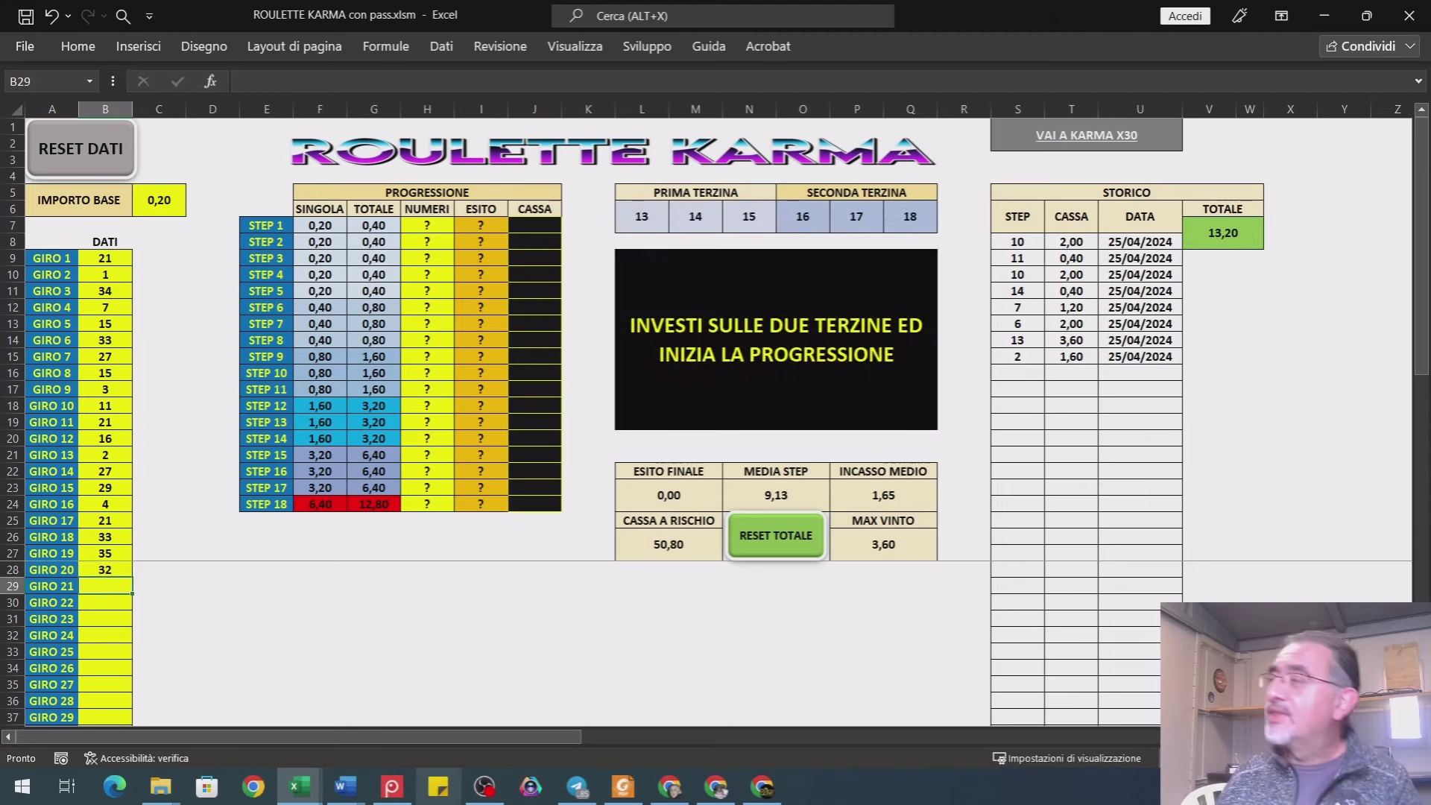
- Enter the numbers 11, 29 and 14 for STEP 1 to STEP 3, and record the finished round in STORICO with a total reset
click(427, 225)
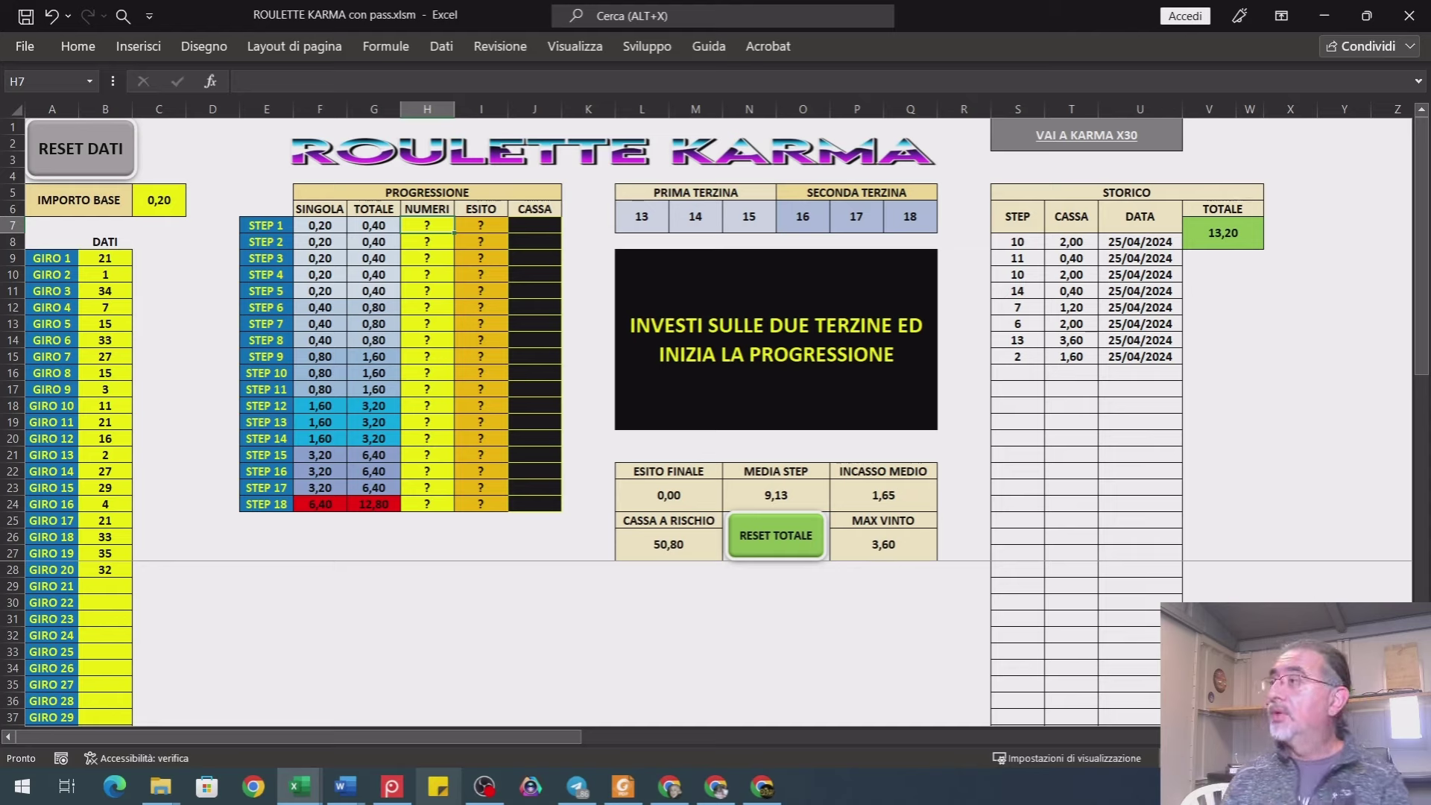
text(11)
key(Return)
text(29)
key(Return)
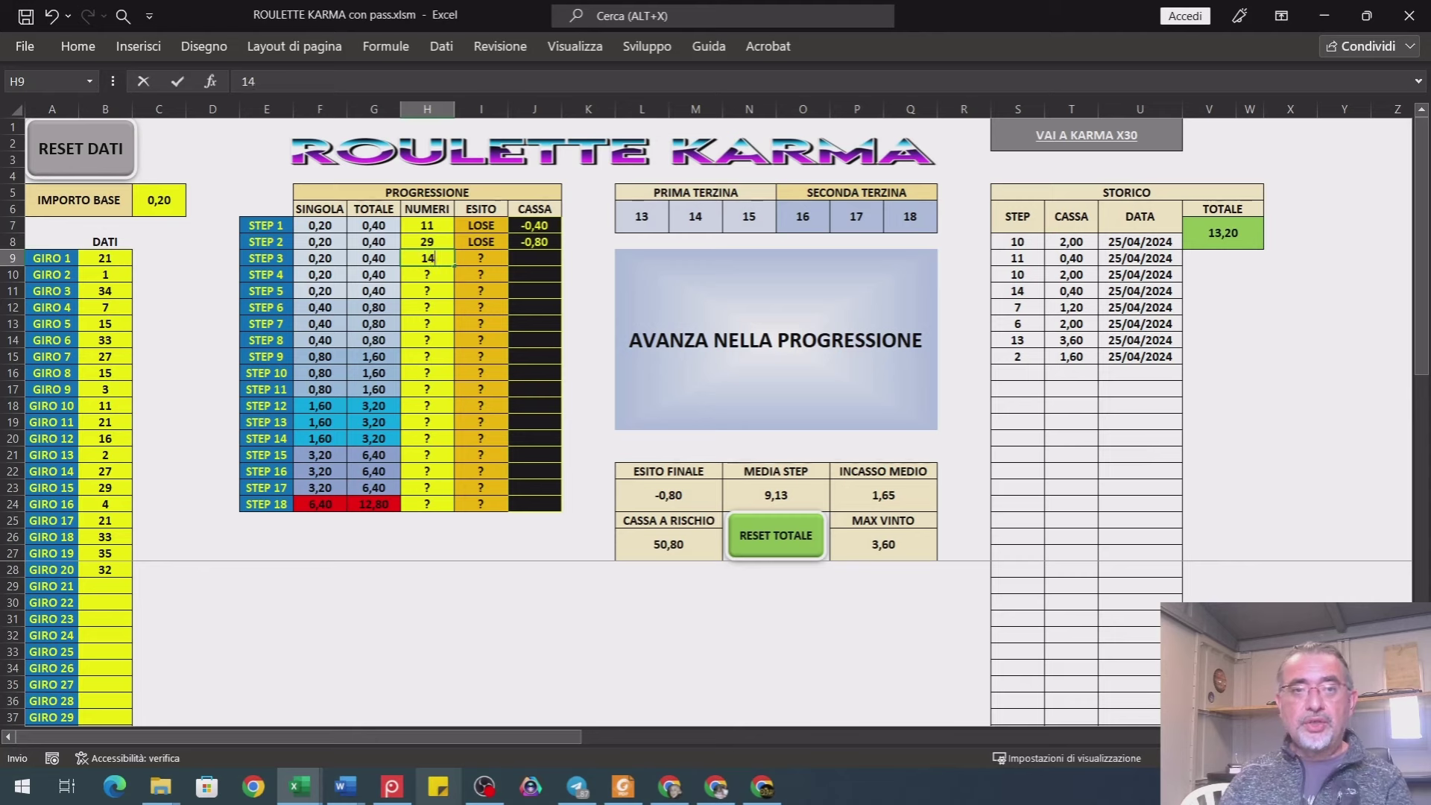
text(14)
key(Return)
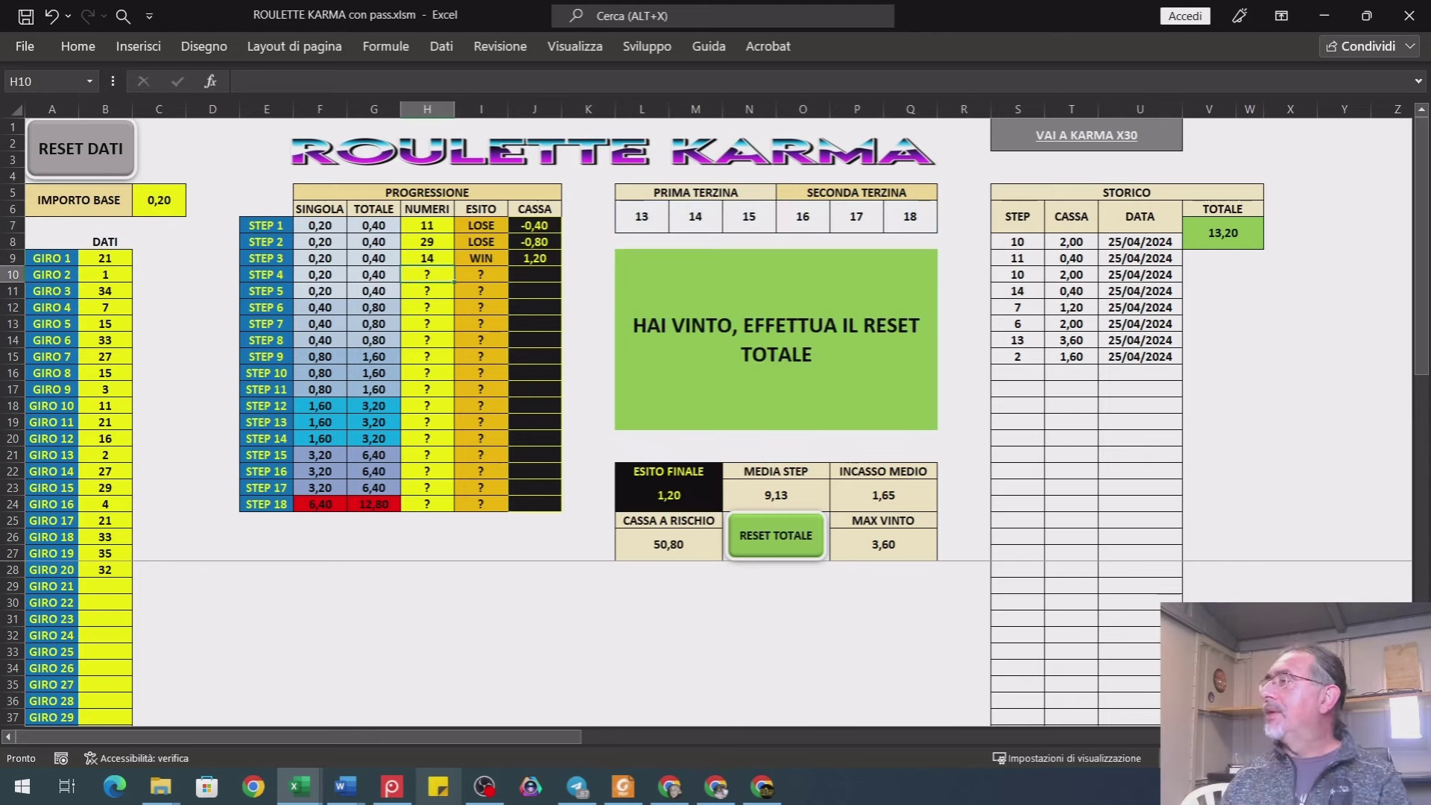
click(776, 535)
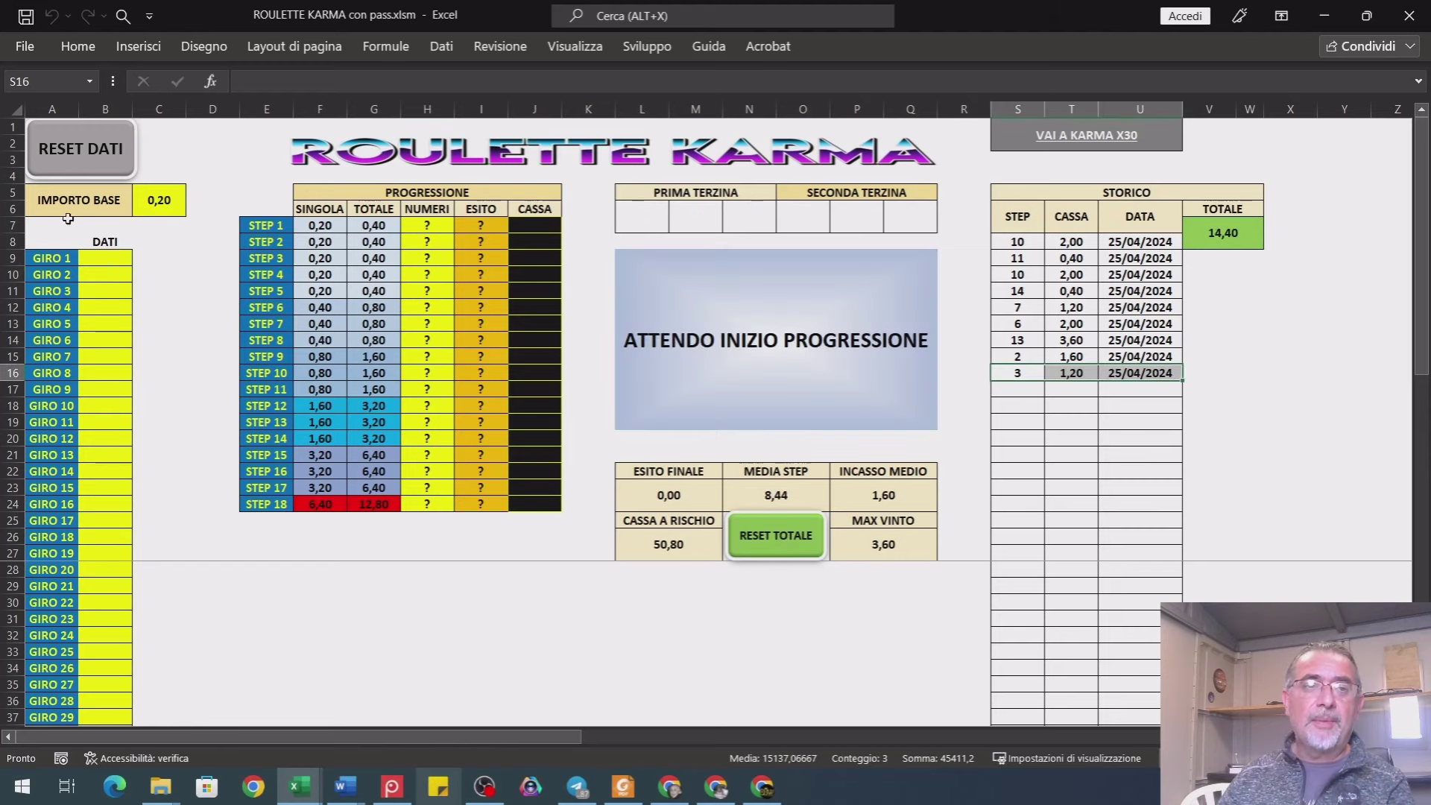
- Enter the spin results 33, 35, 32 and 11 for GIRO 1 to GIRO 4 in the DATI column
click(117, 261)
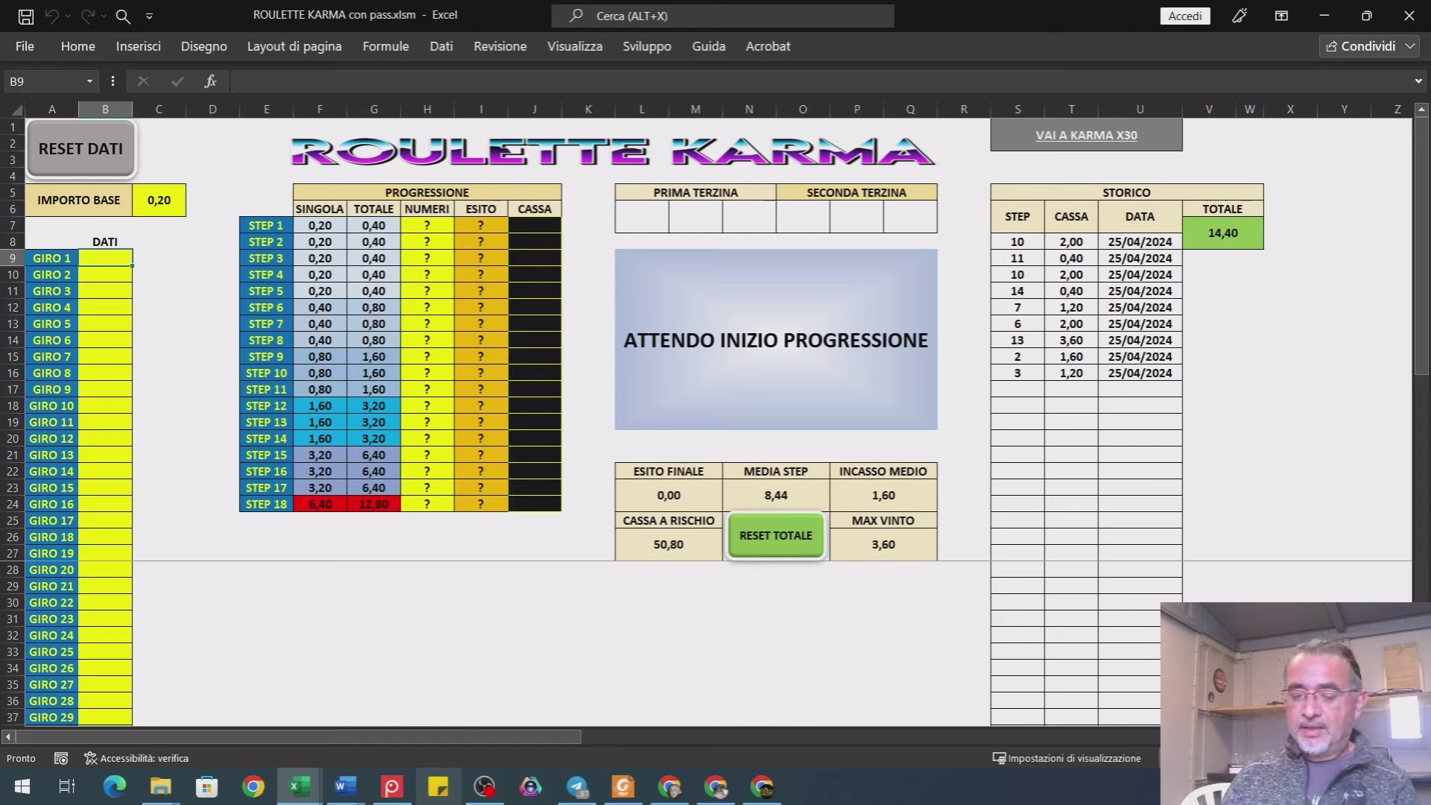
text(33)
key(Return)
text(35)
key(Return)
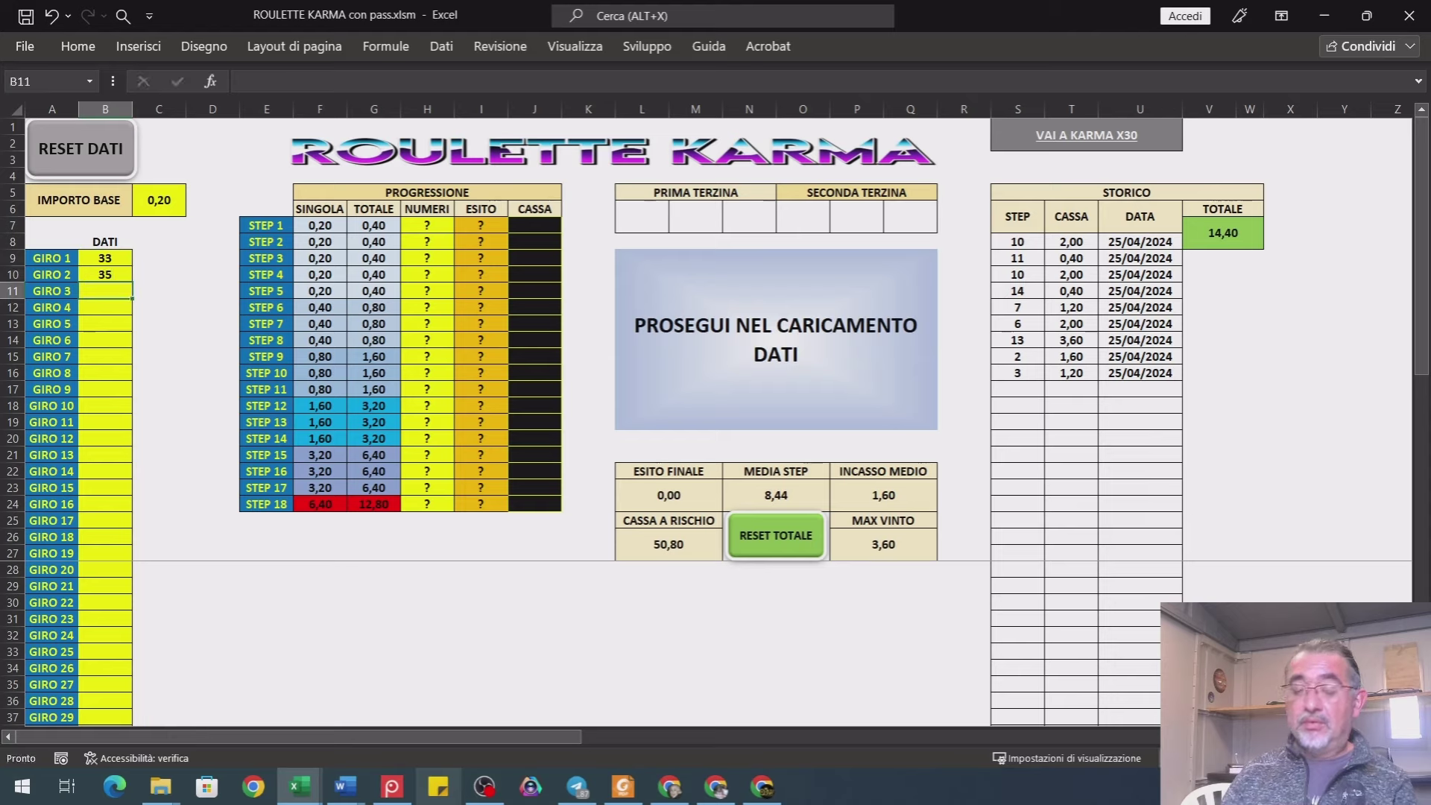
text(32)
key(Return)
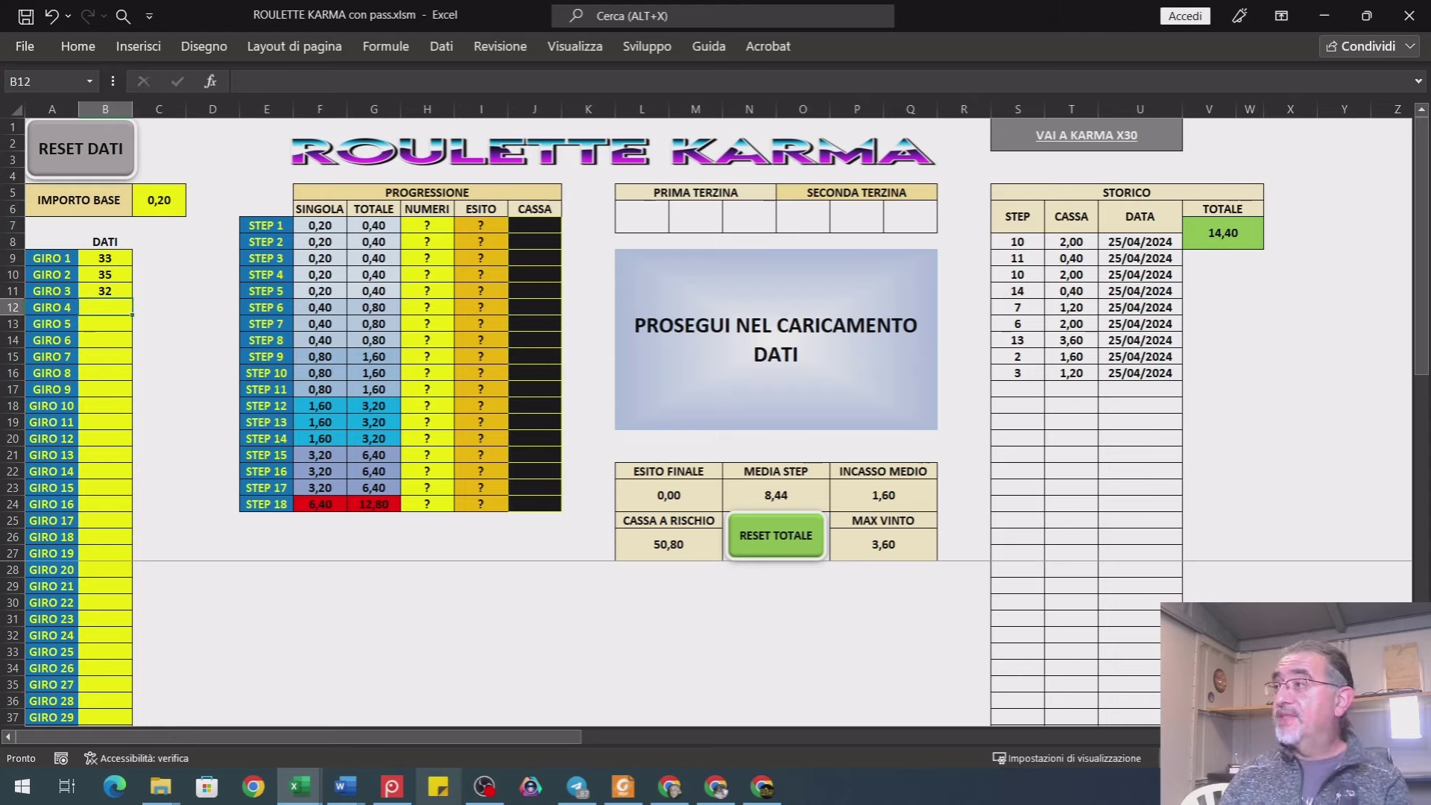
text(11)
key(Return)
- Enter the spin results 29, 14, 7 and 30 for GIRO 5 to GIRO 8 in the DATI column
text(29)
key(Return)
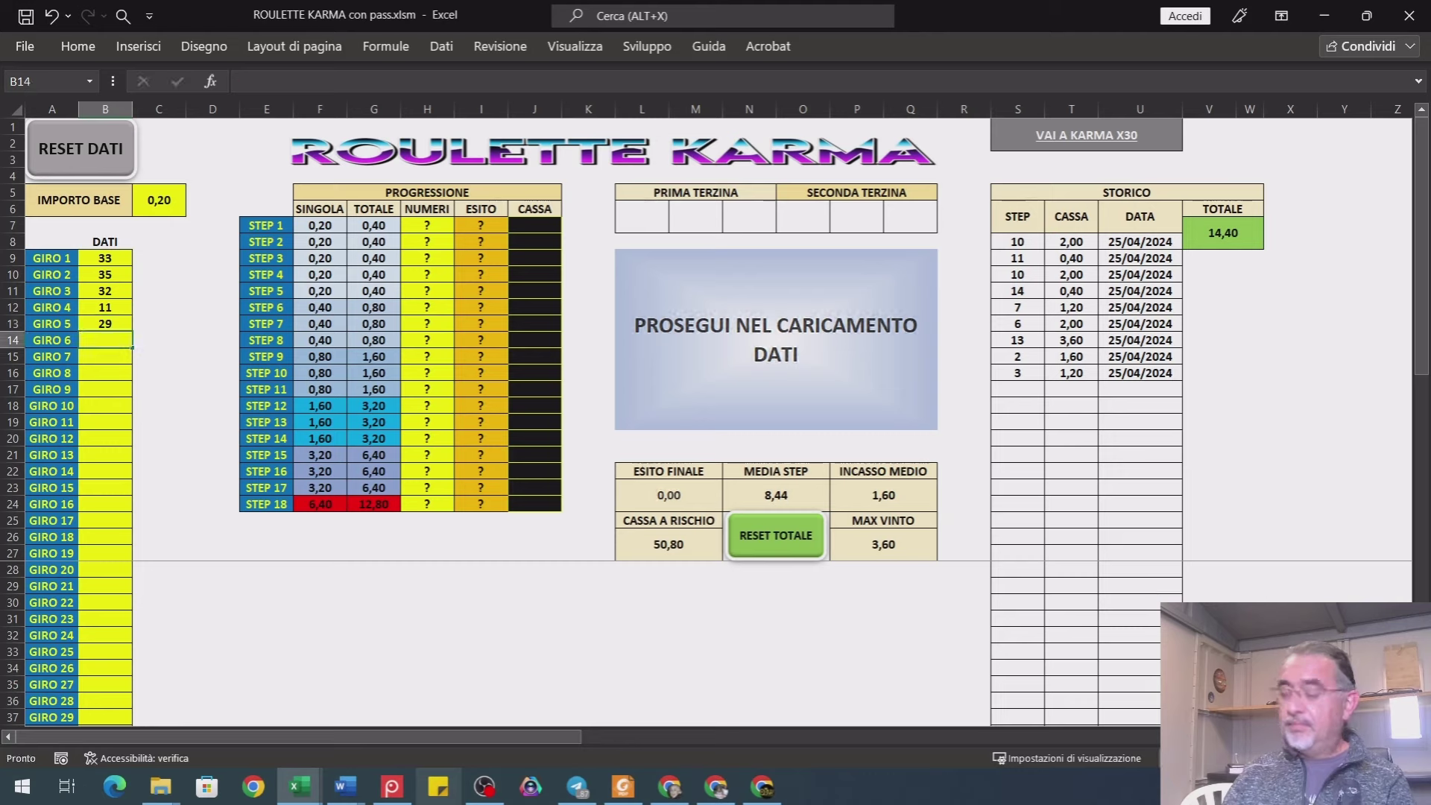
text(14)
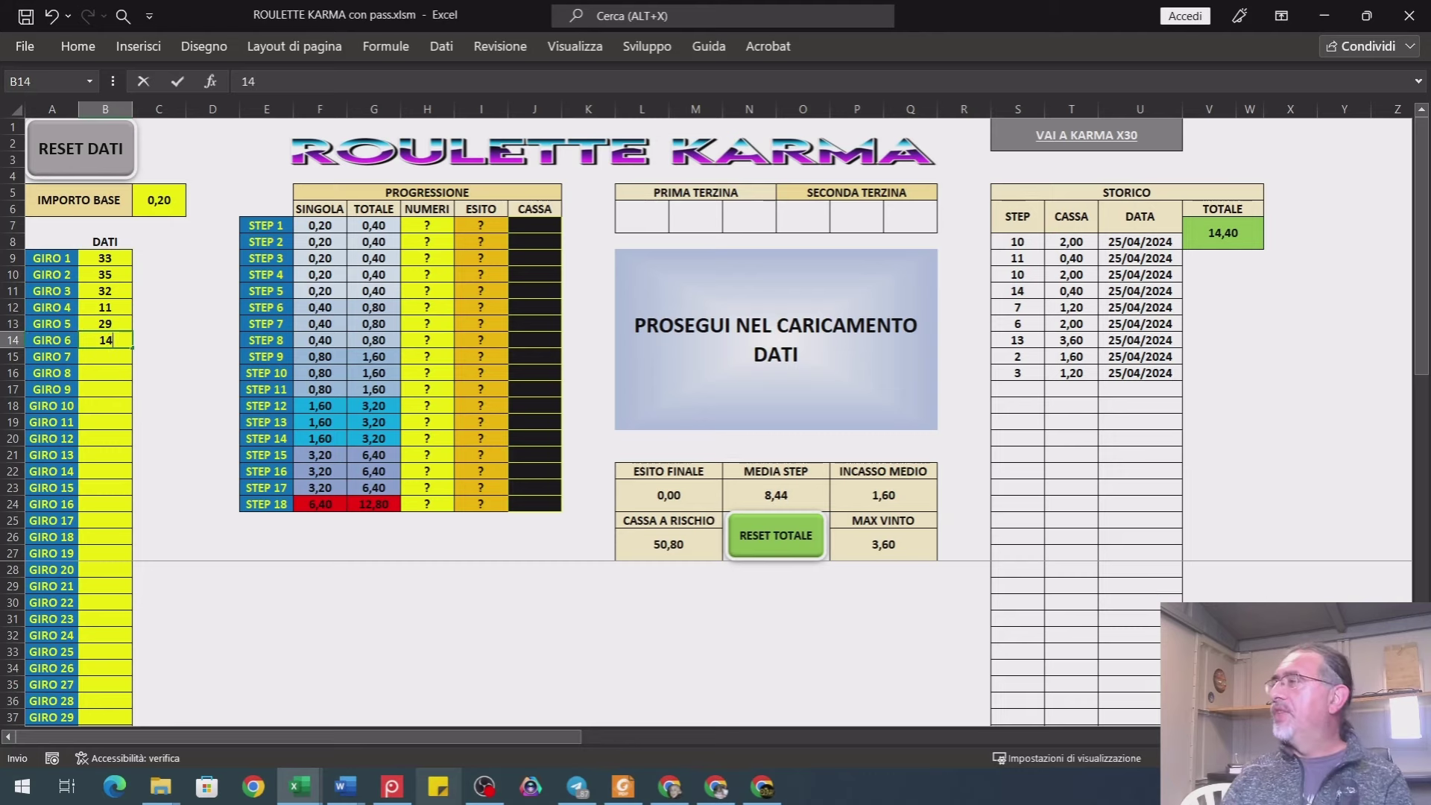
key(Return)
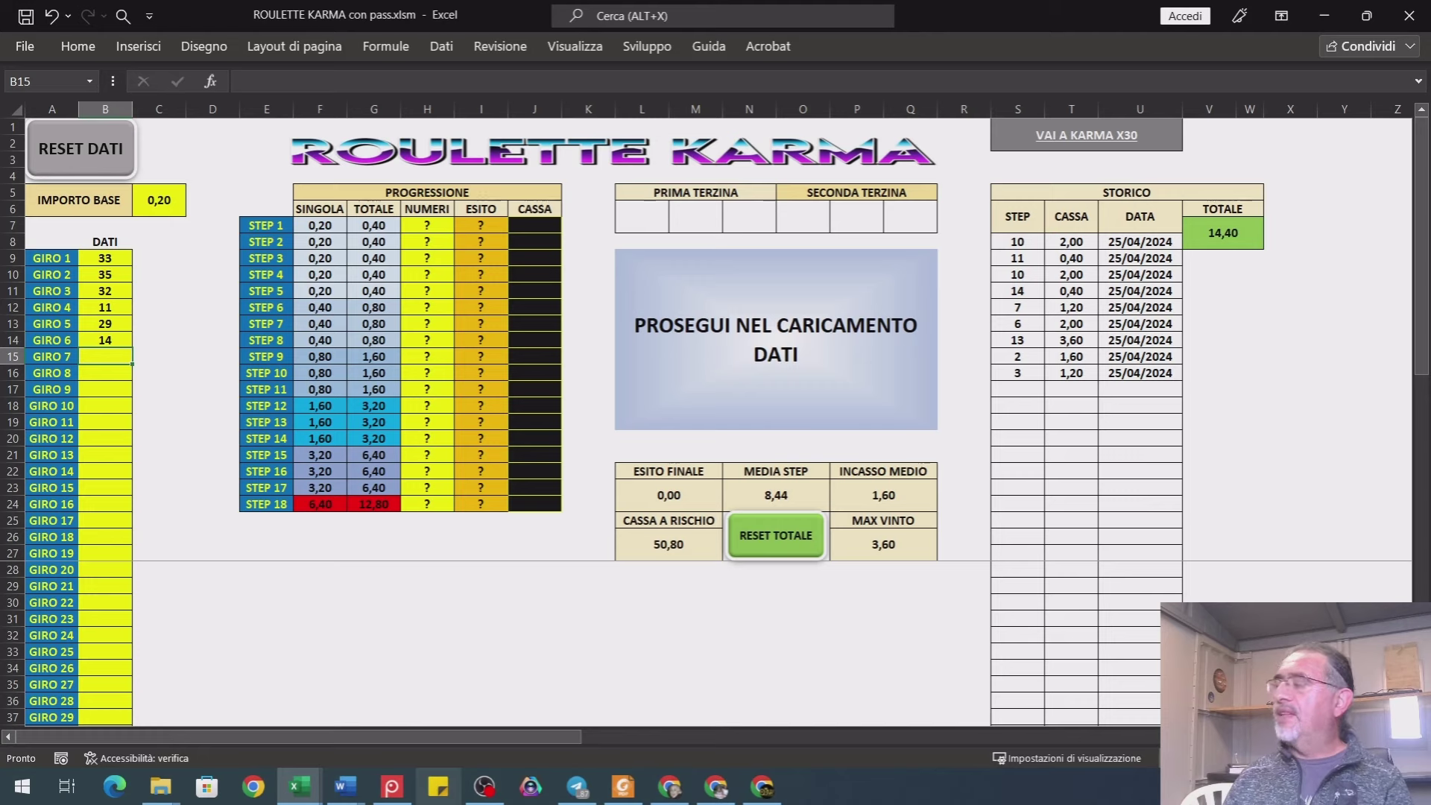
text(7)
key(Return)
text(30)
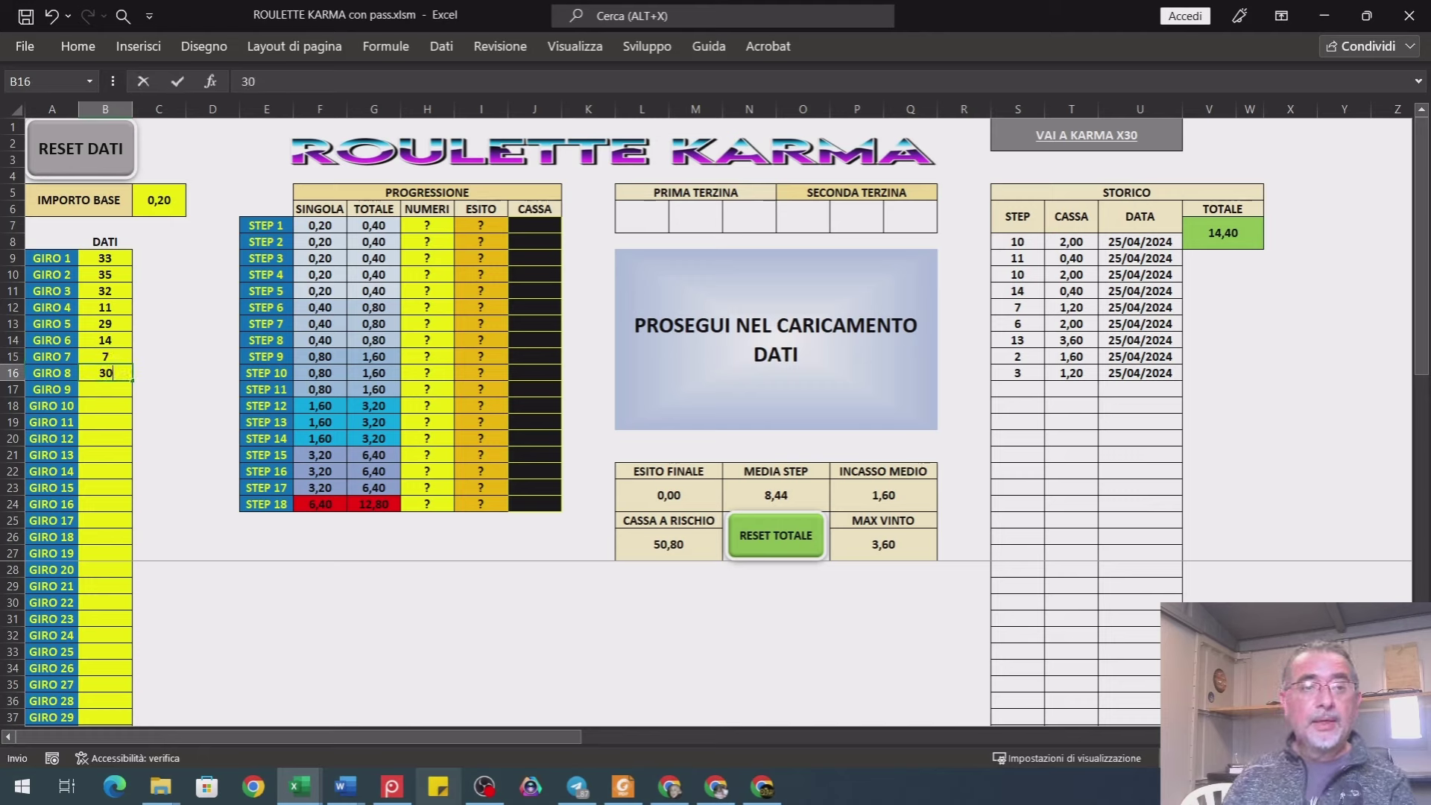
key(Return)
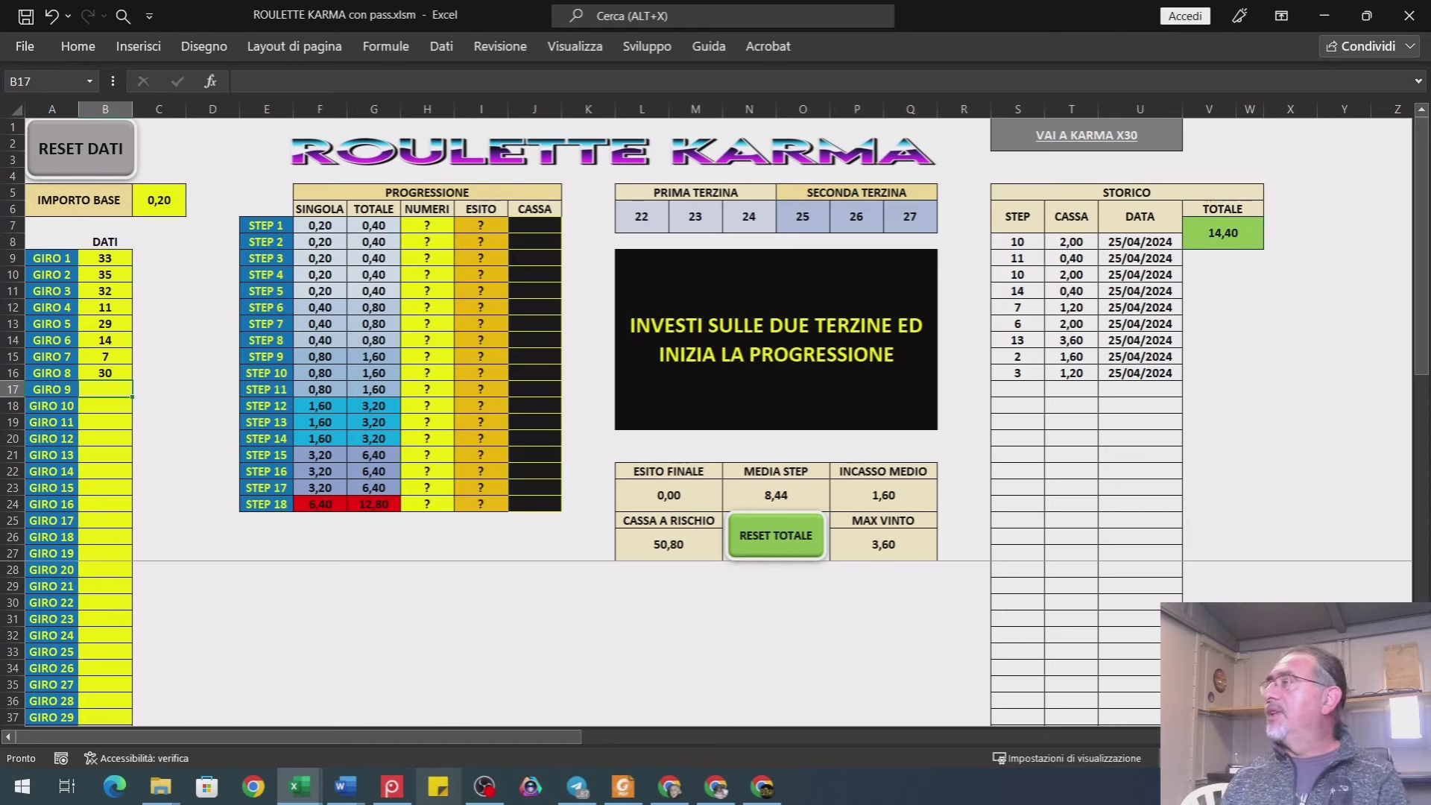
- Enter the numbers 31, 11 and 26 for STEP 1 to STEP 3, and record the finished round in STORICO with a total reset
click(431, 231)
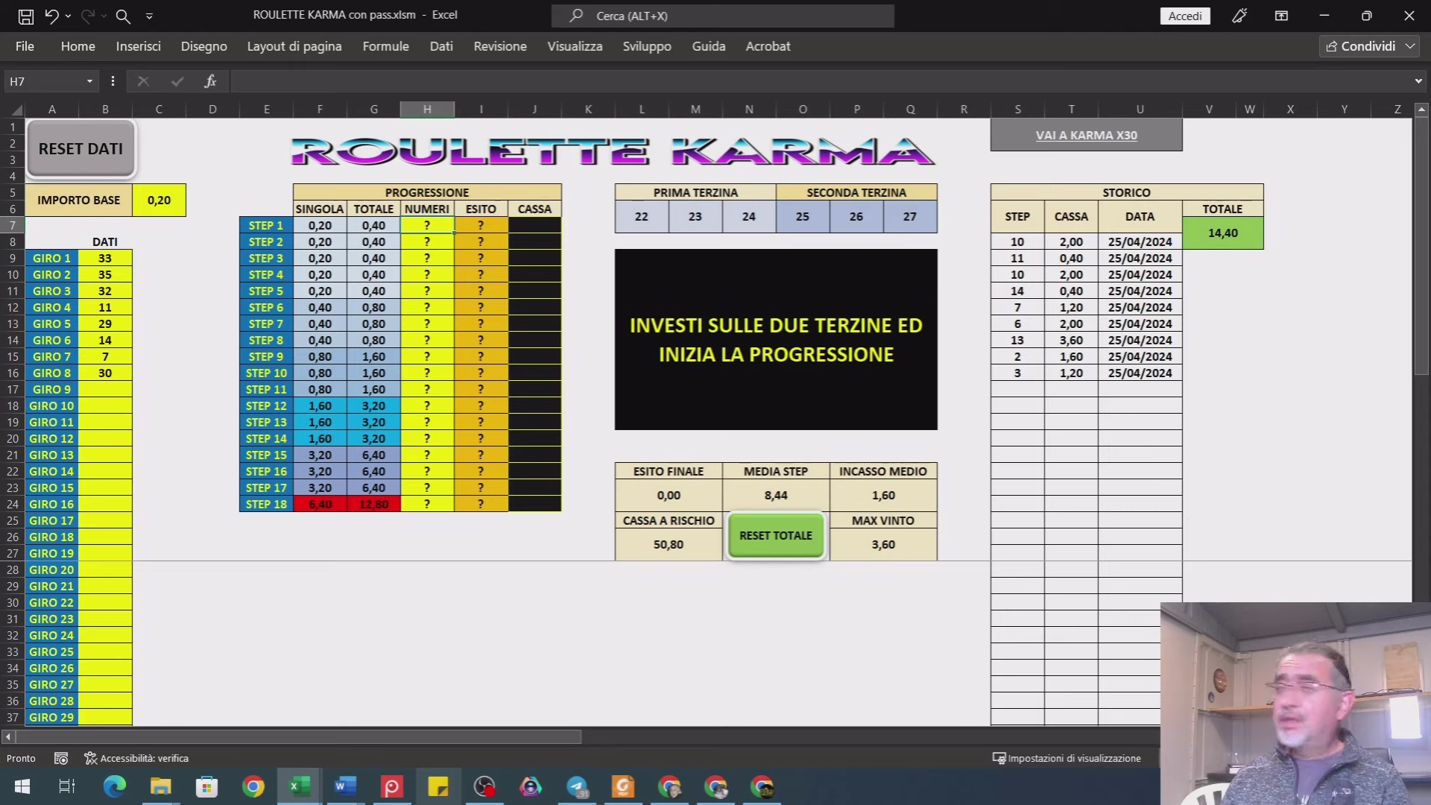
text(31)
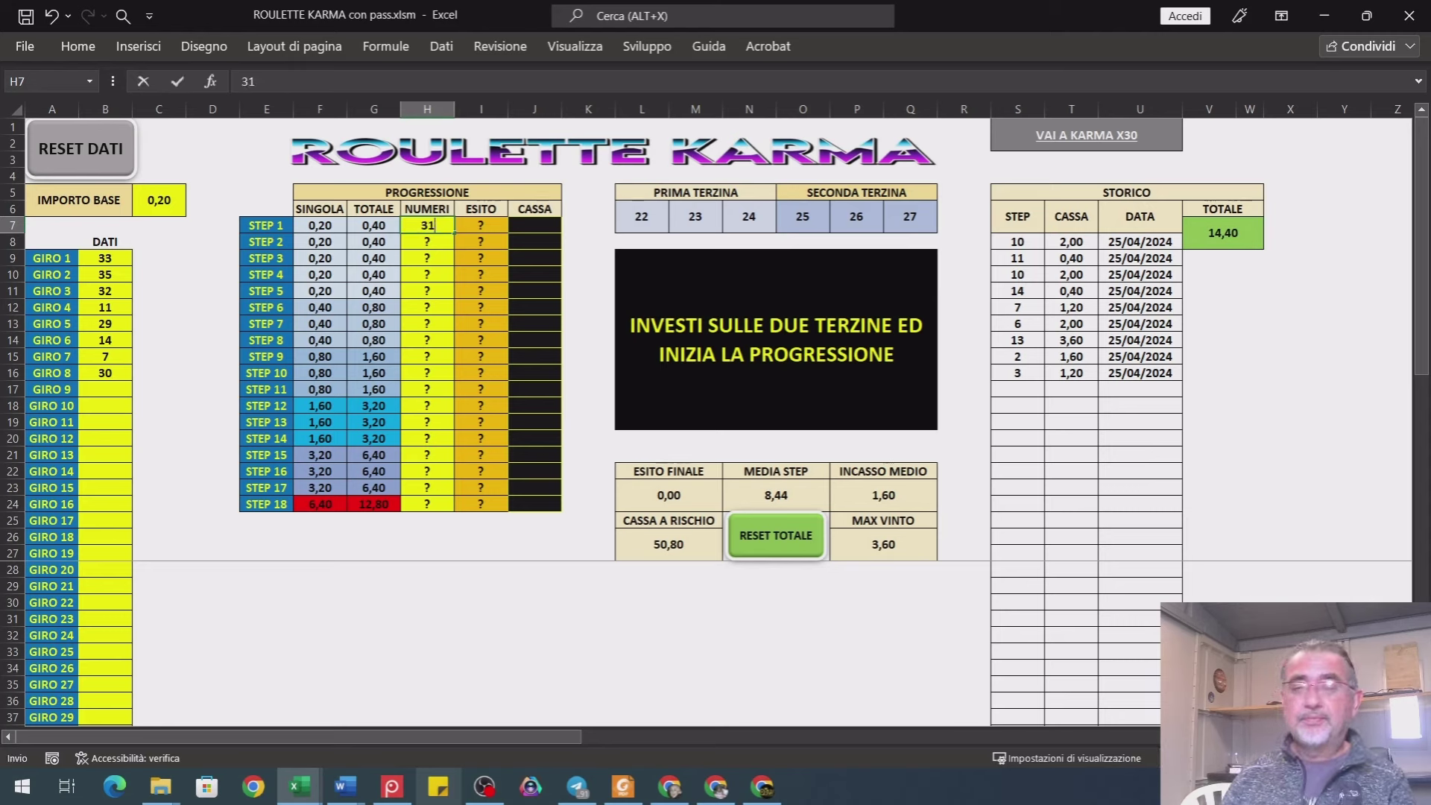
key(Return)
text(11)
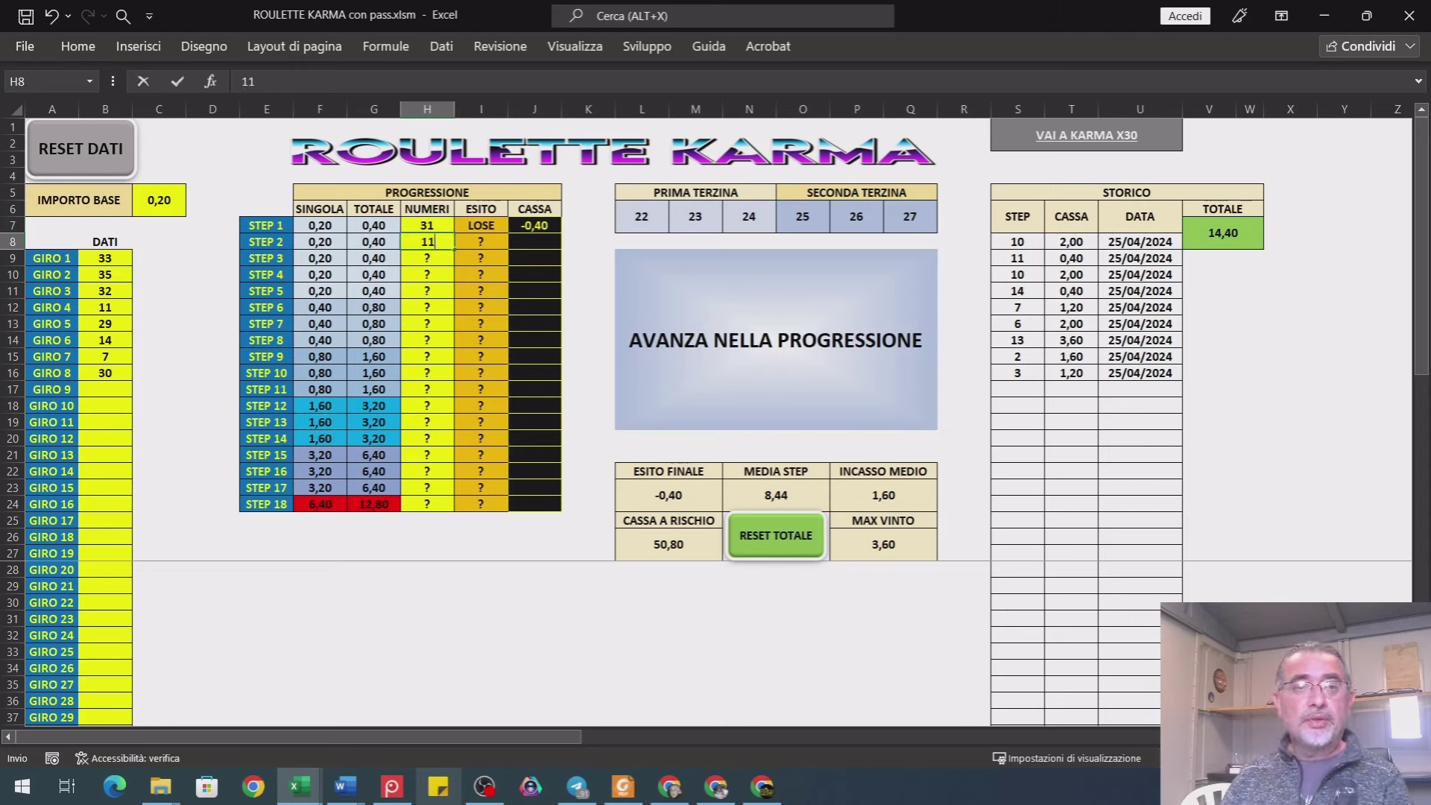
key(Return)
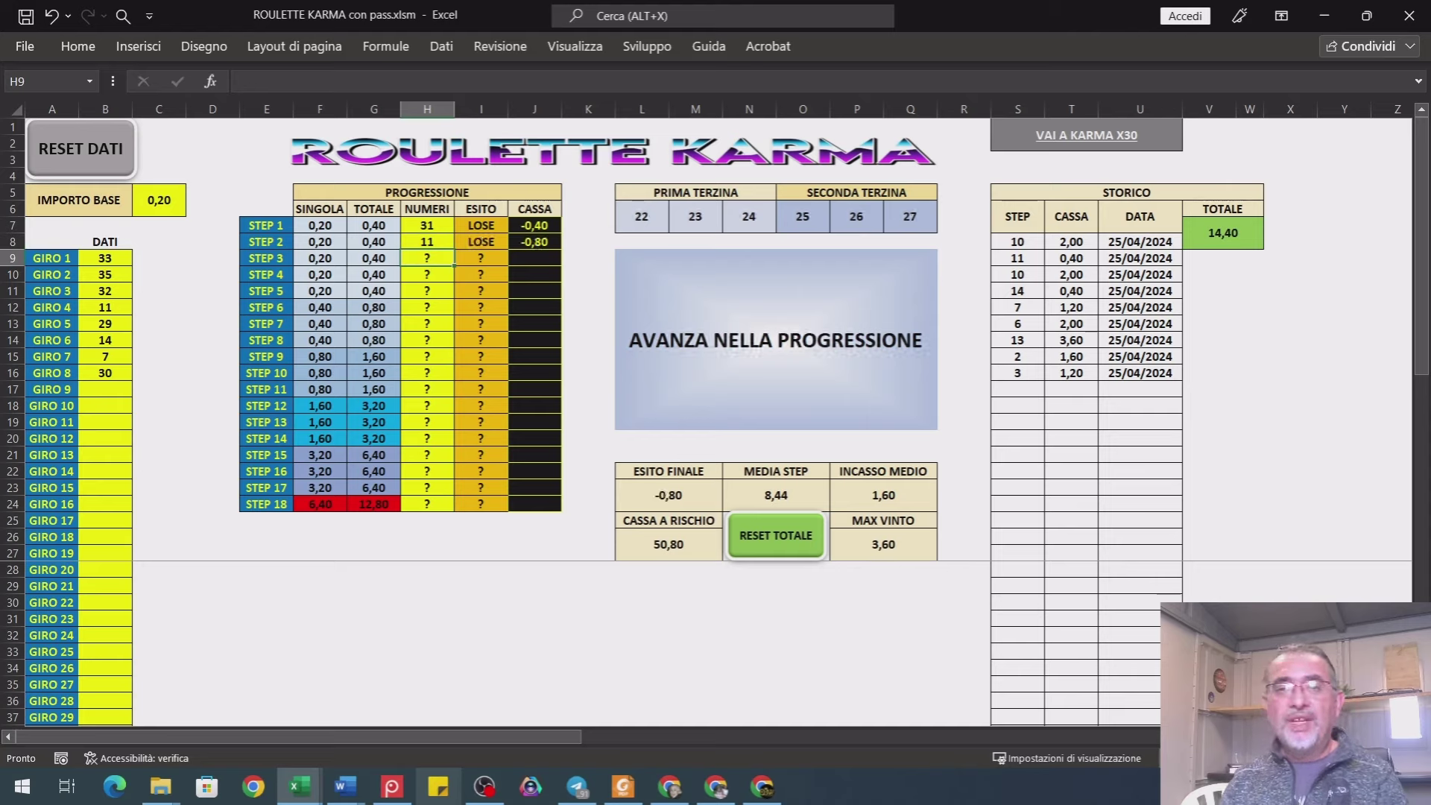
text(26)
key(Return)
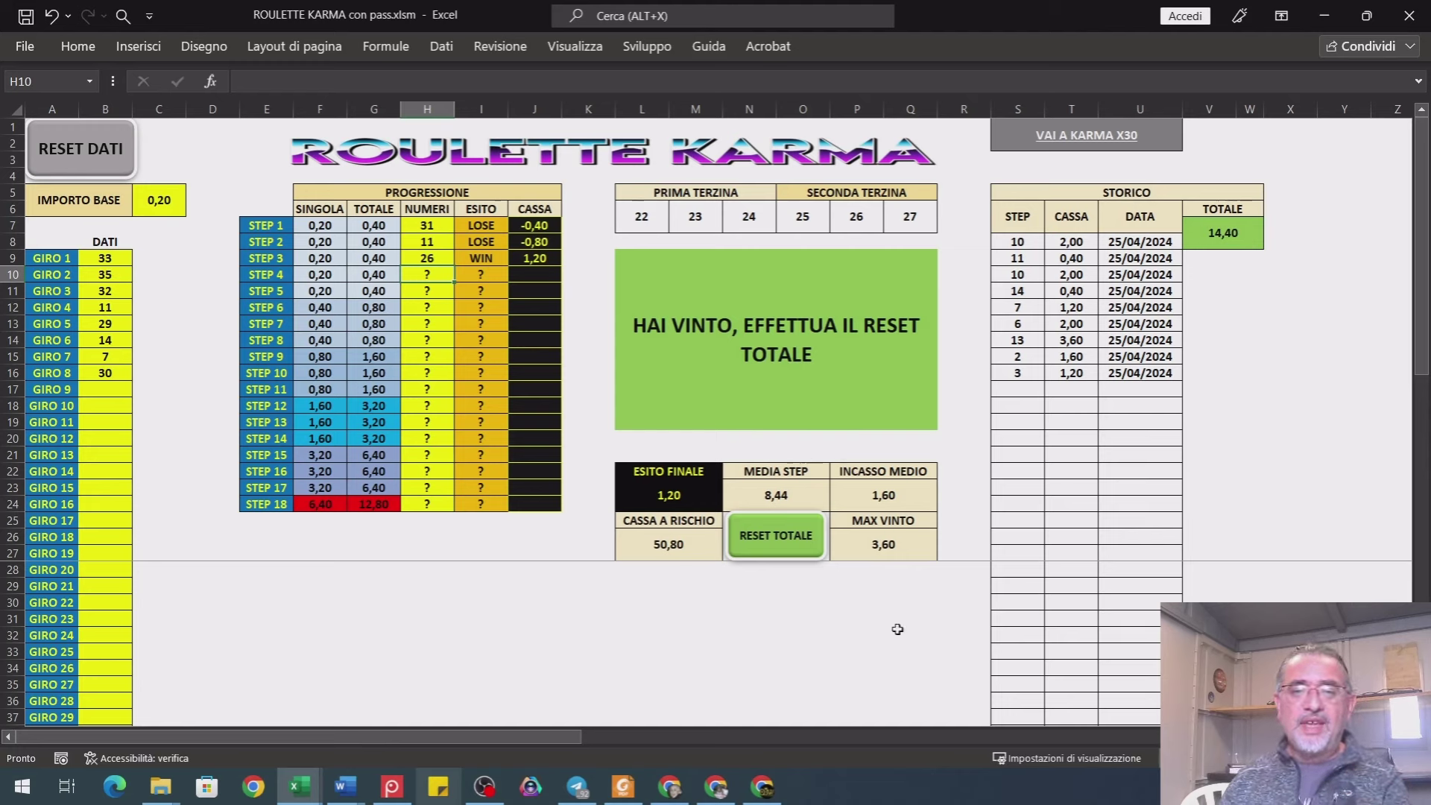
click(768, 538)
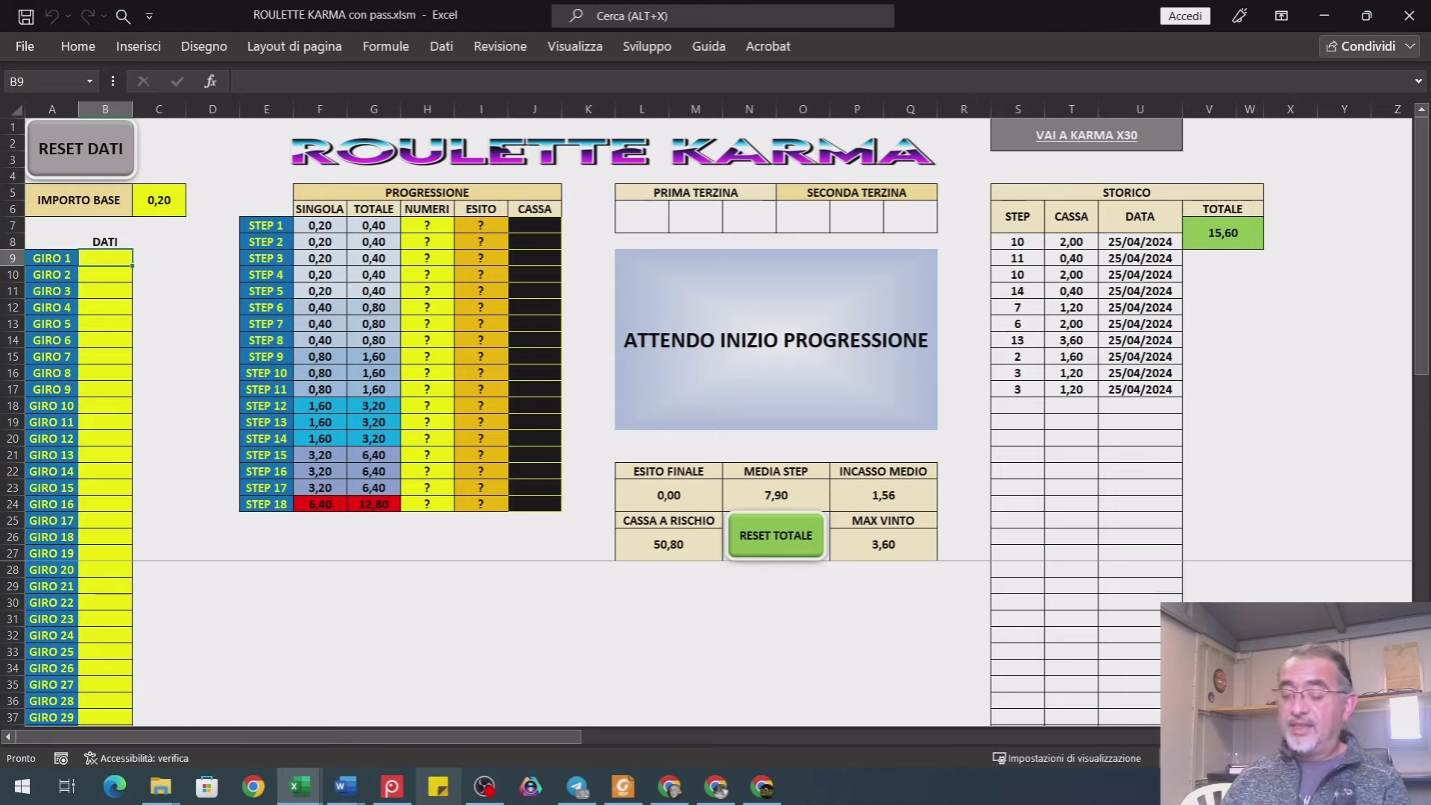
- Enter the spin results 14, 7, 30 and 31 for GIRO 1 to GIRO 4 in the DATI column
text(14)
key(Return)
text(7)
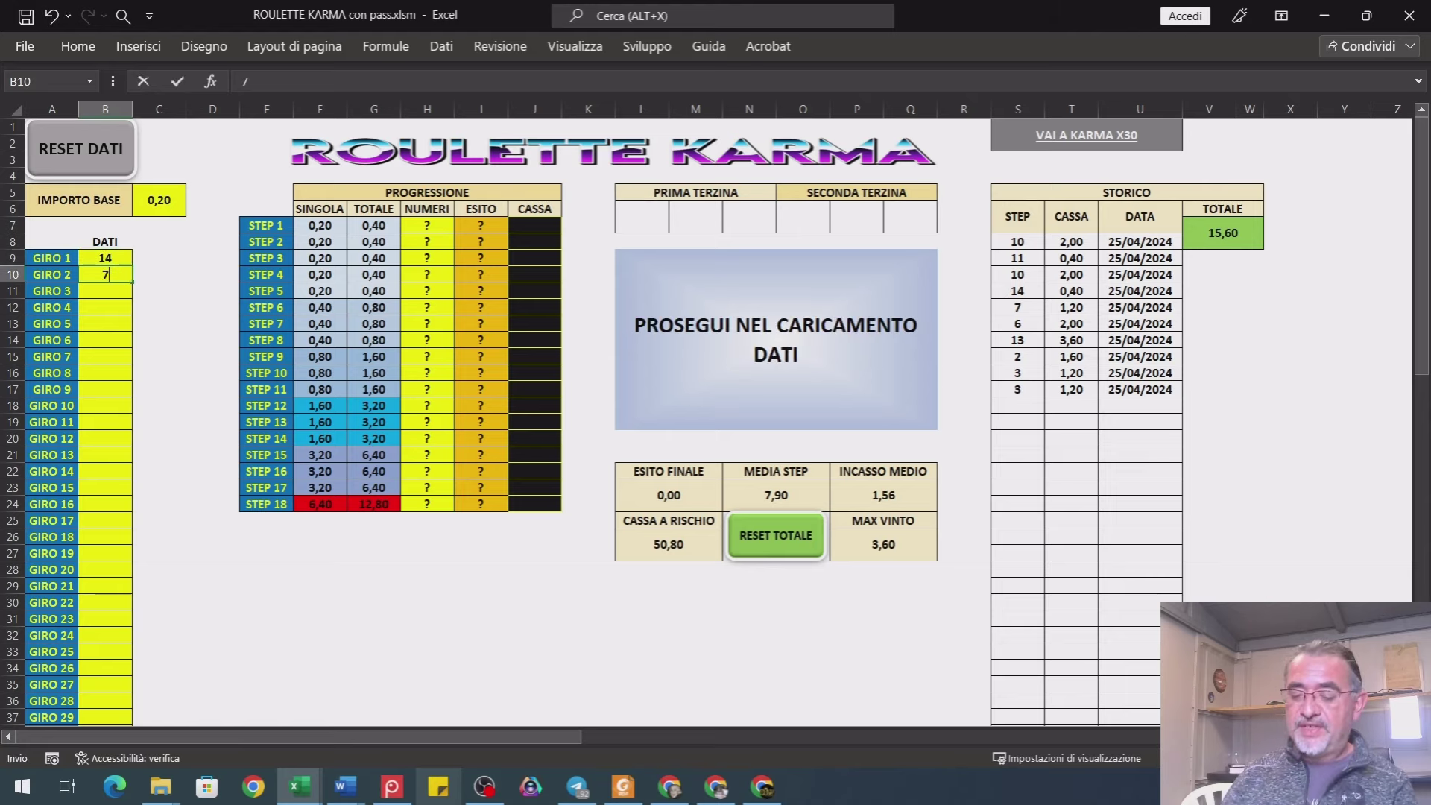
key(Return)
text(30)
key(Return)
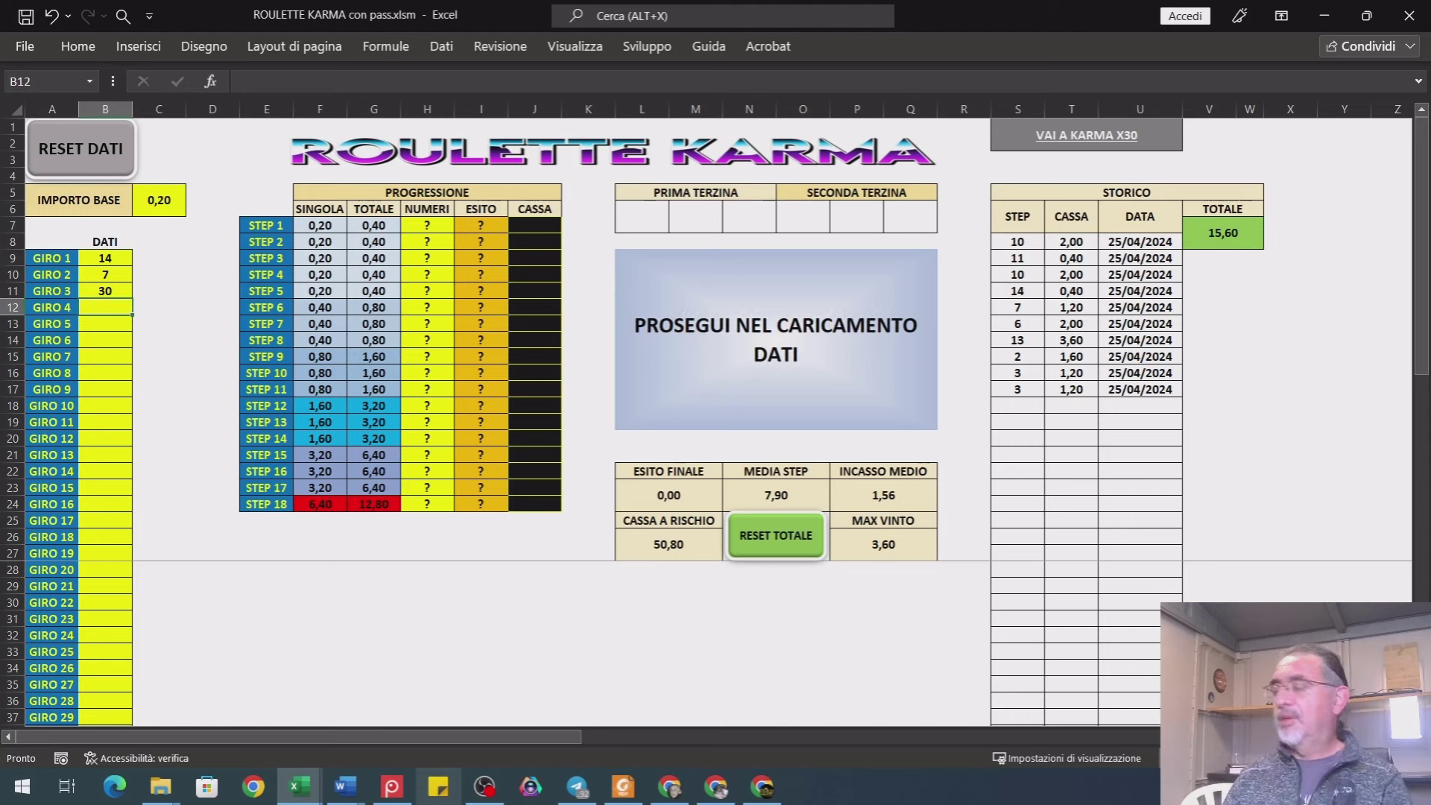
text(31)
key(Return)
- Enter the spin results 11, 26, 27 and 15 for GIRO 5 to GIRO 8 in the DATI column
text(11)
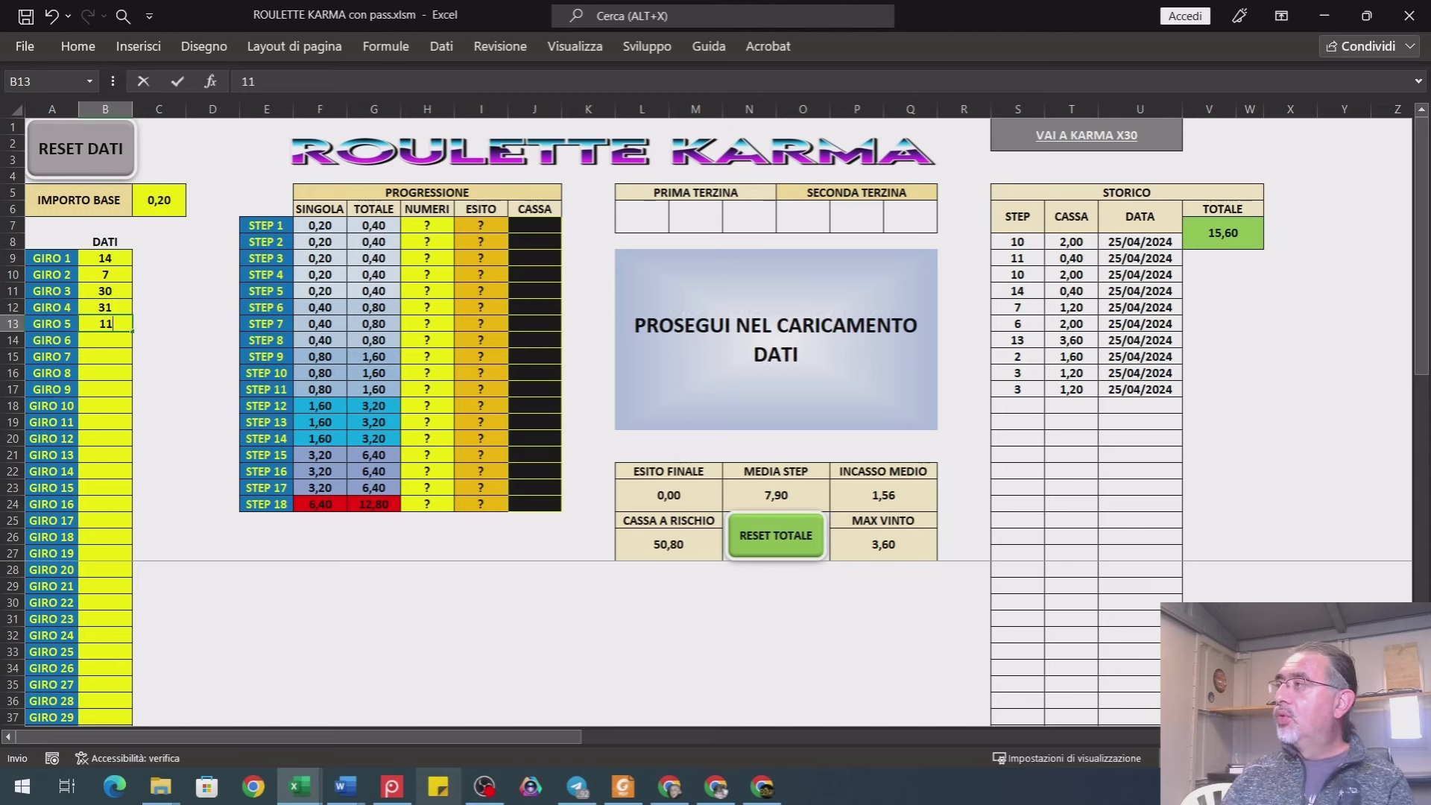
key(Return)
text(26)
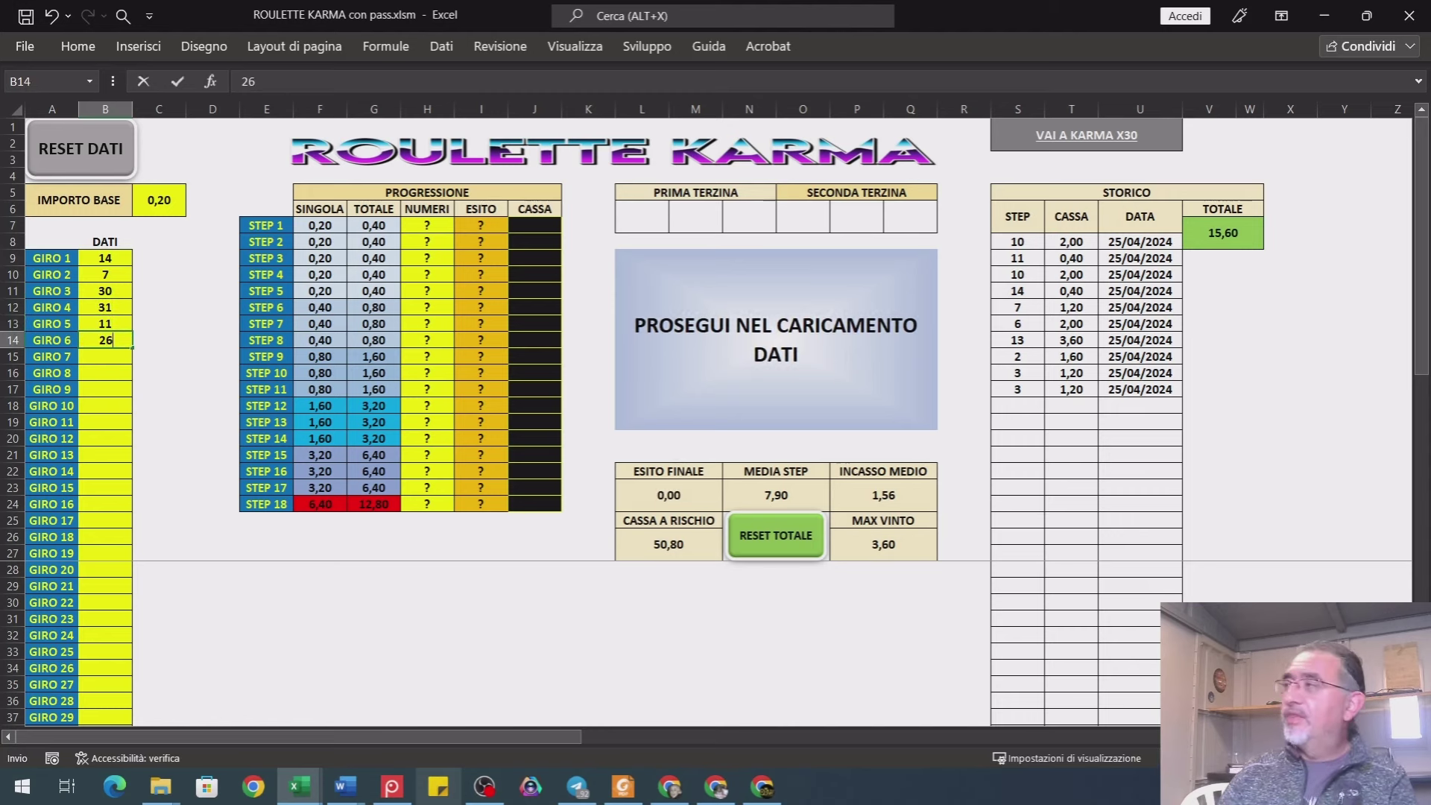
key(Return)
text(27)
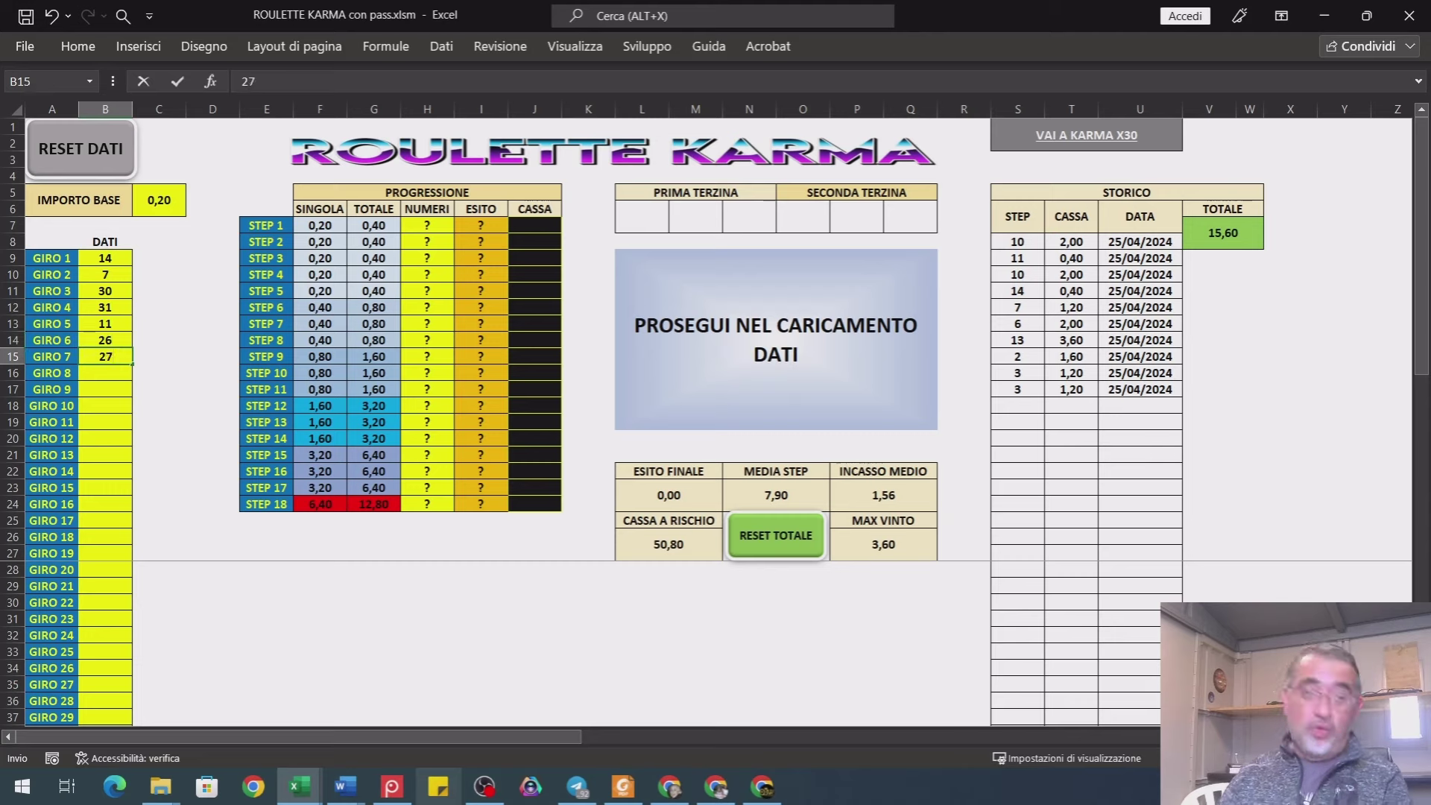
key(Return)
text(15)
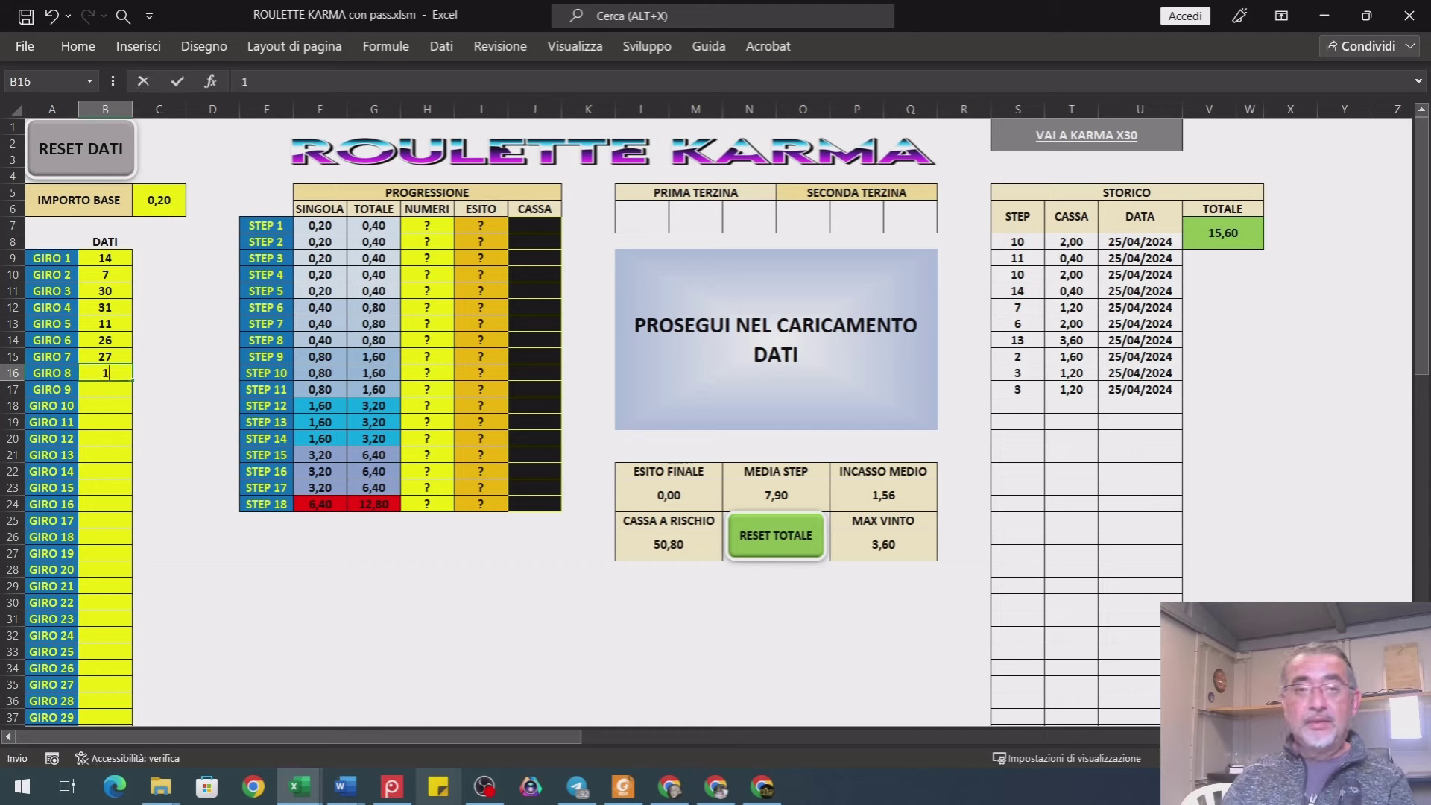
key(Return)
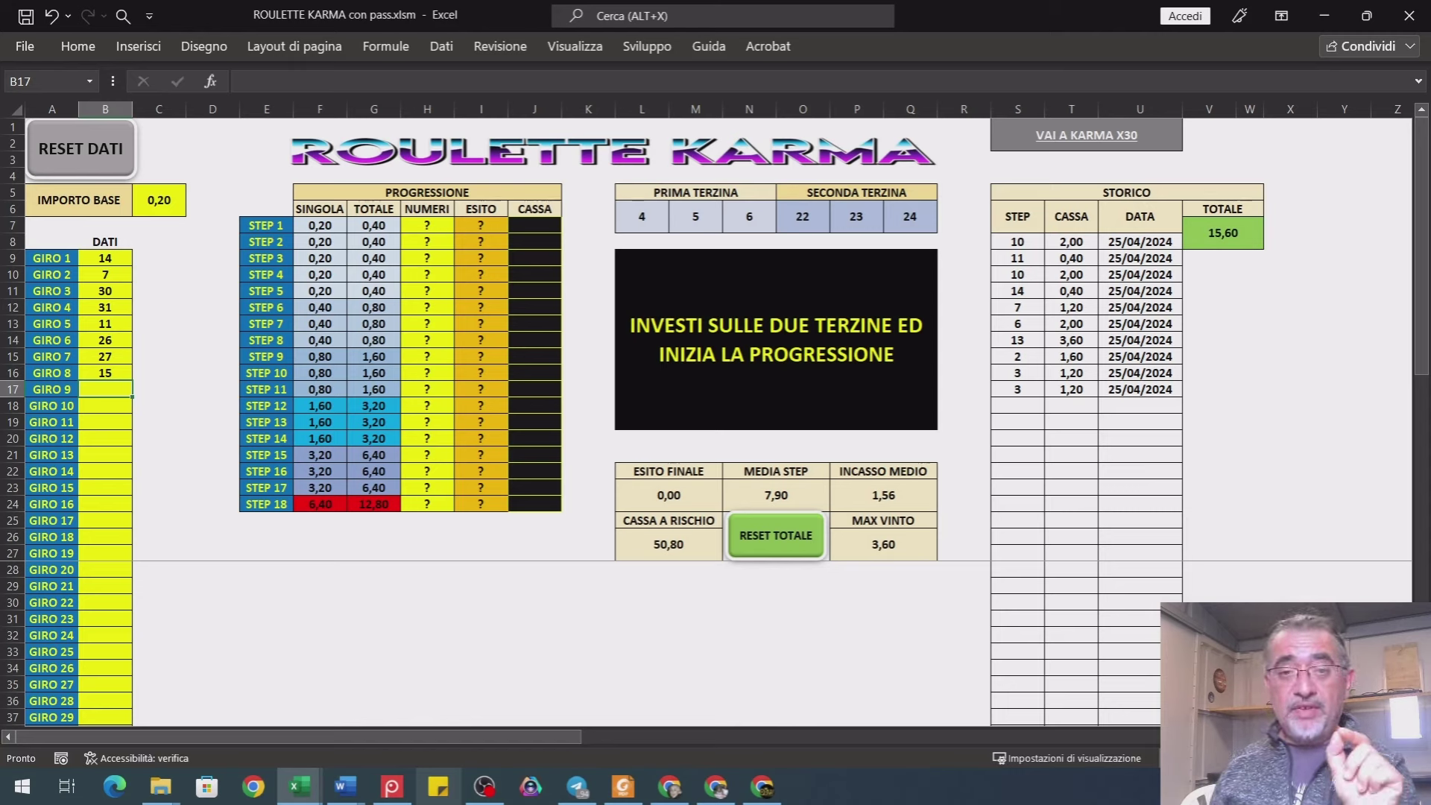
- Enter the numbers 9, 28, 8, 27 and 30 for STEP 1 to STEP 5 in the progression's NUMERI column
click(424, 224)
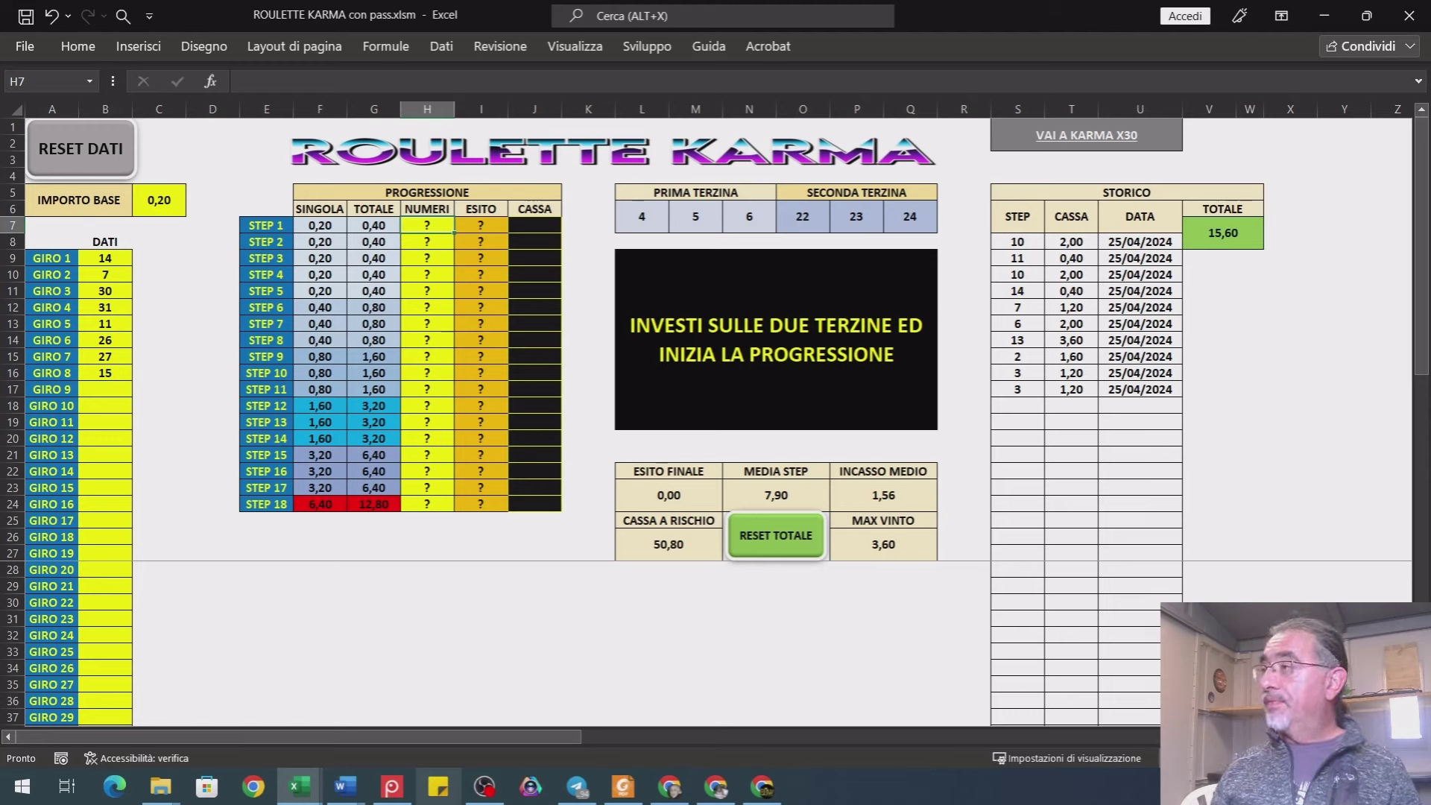
text(9)
key(Return)
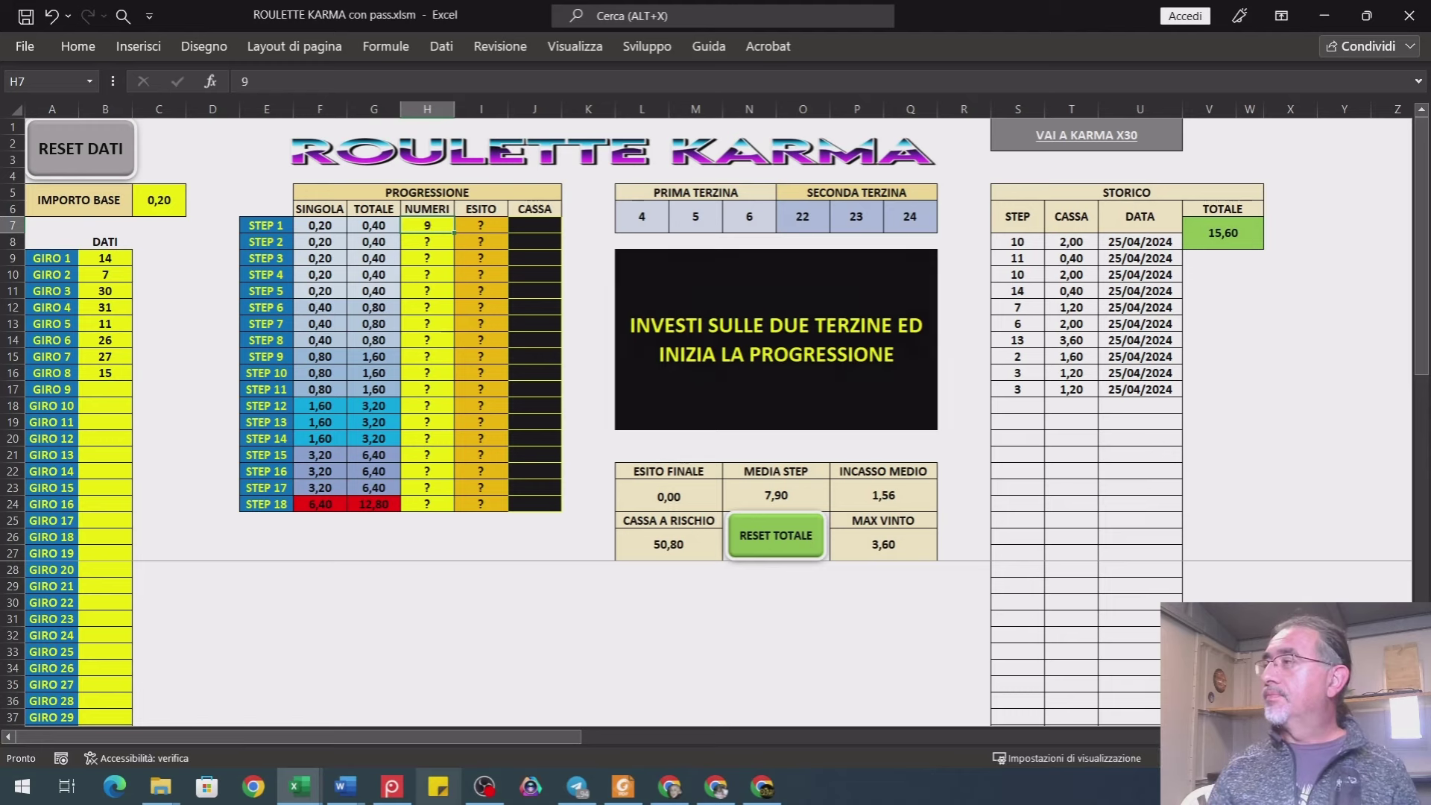
text(28)
key(Return)
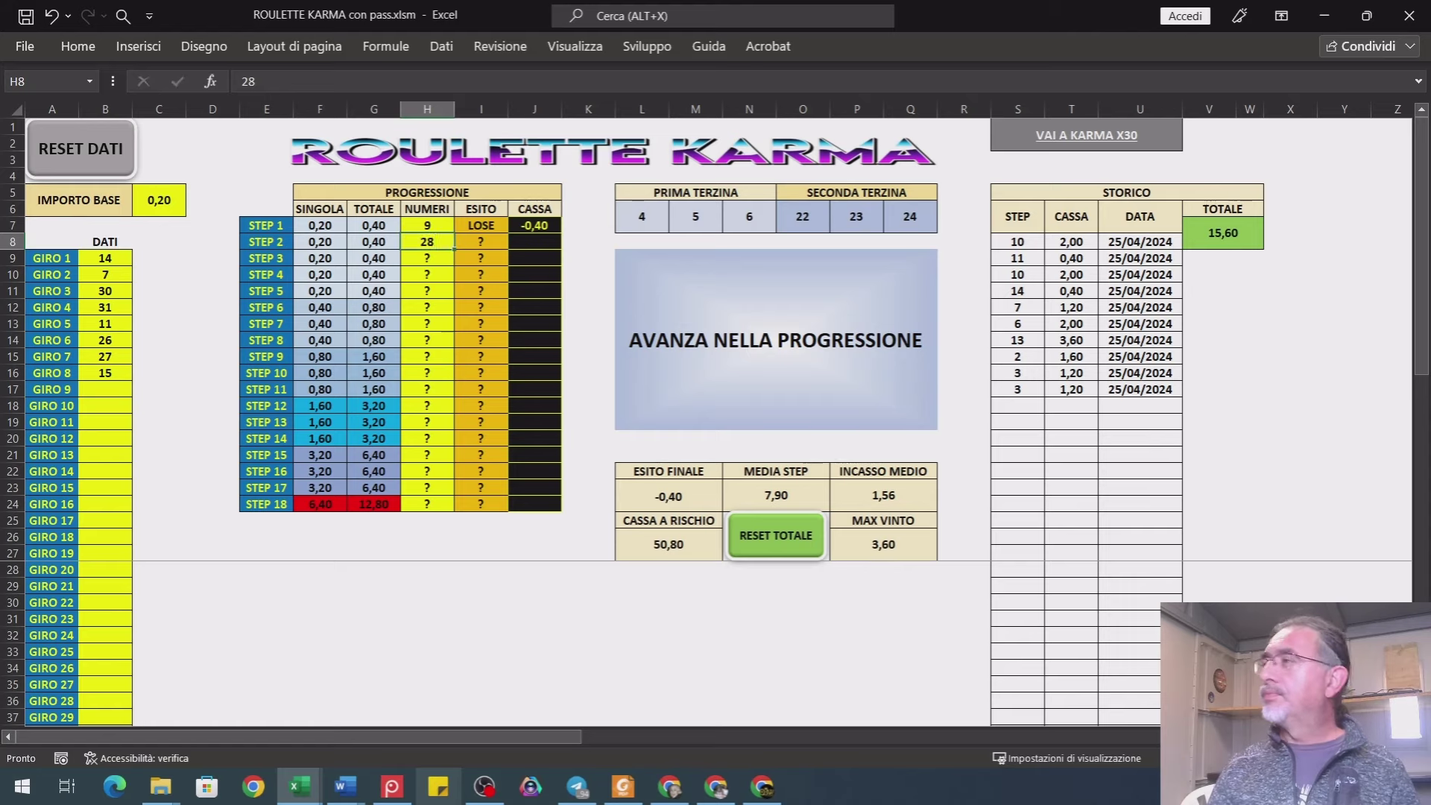
text(8)
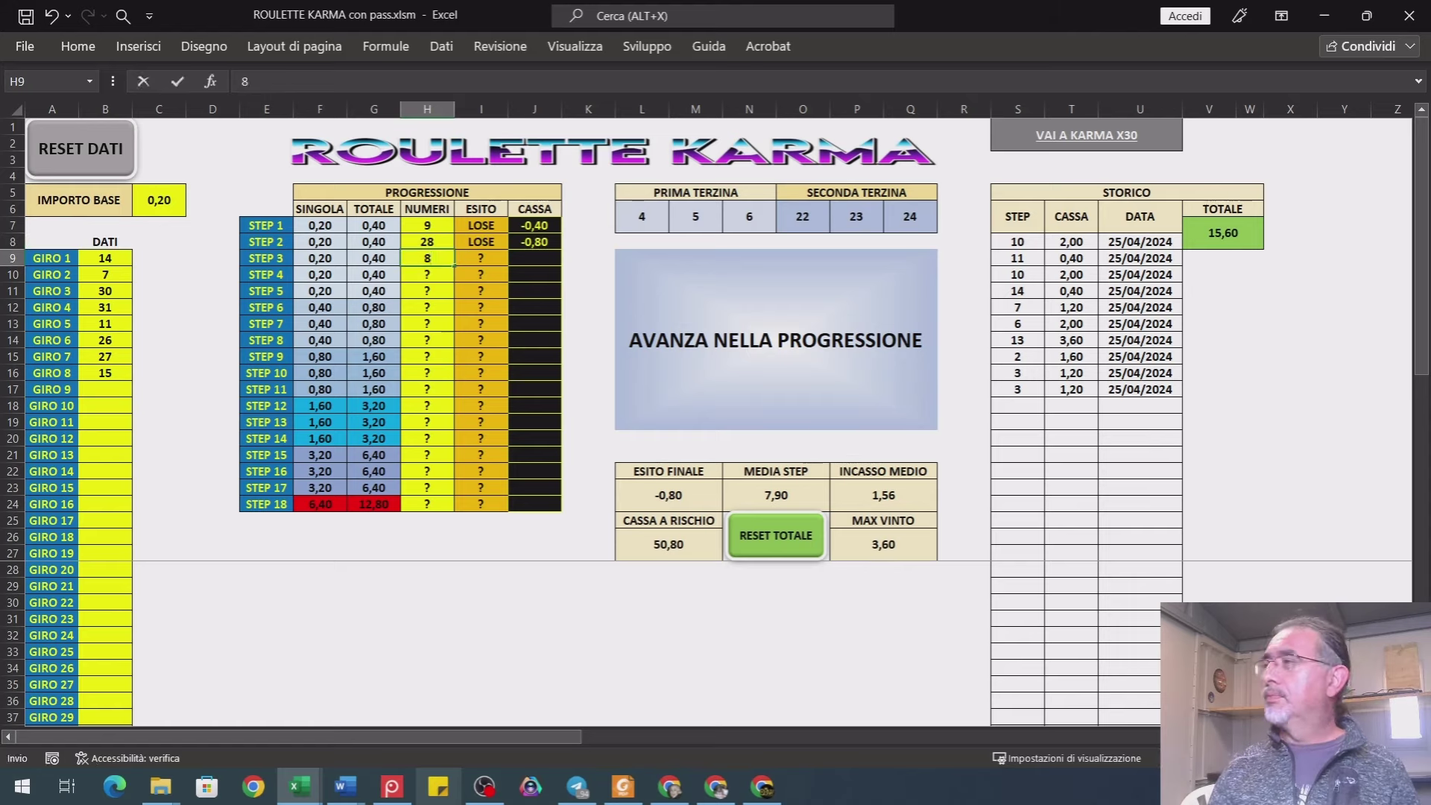
key(Return)
text(27)
key(Return)
text(30)
key(Return)
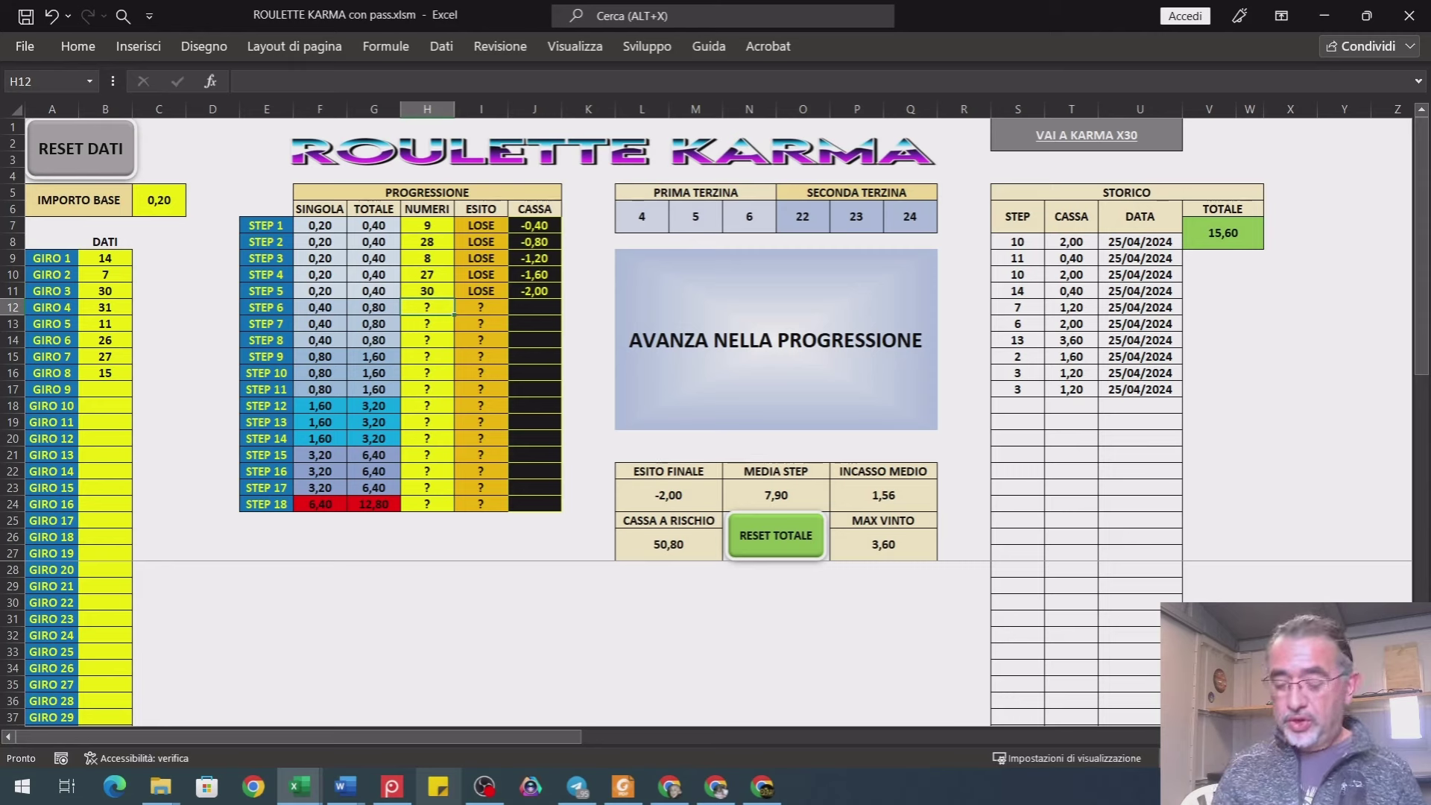
- Enter the numbers 11, 18 and 13 for STEP 6 to STEP 8 in the NUMERI column
text(11)
key(Return)
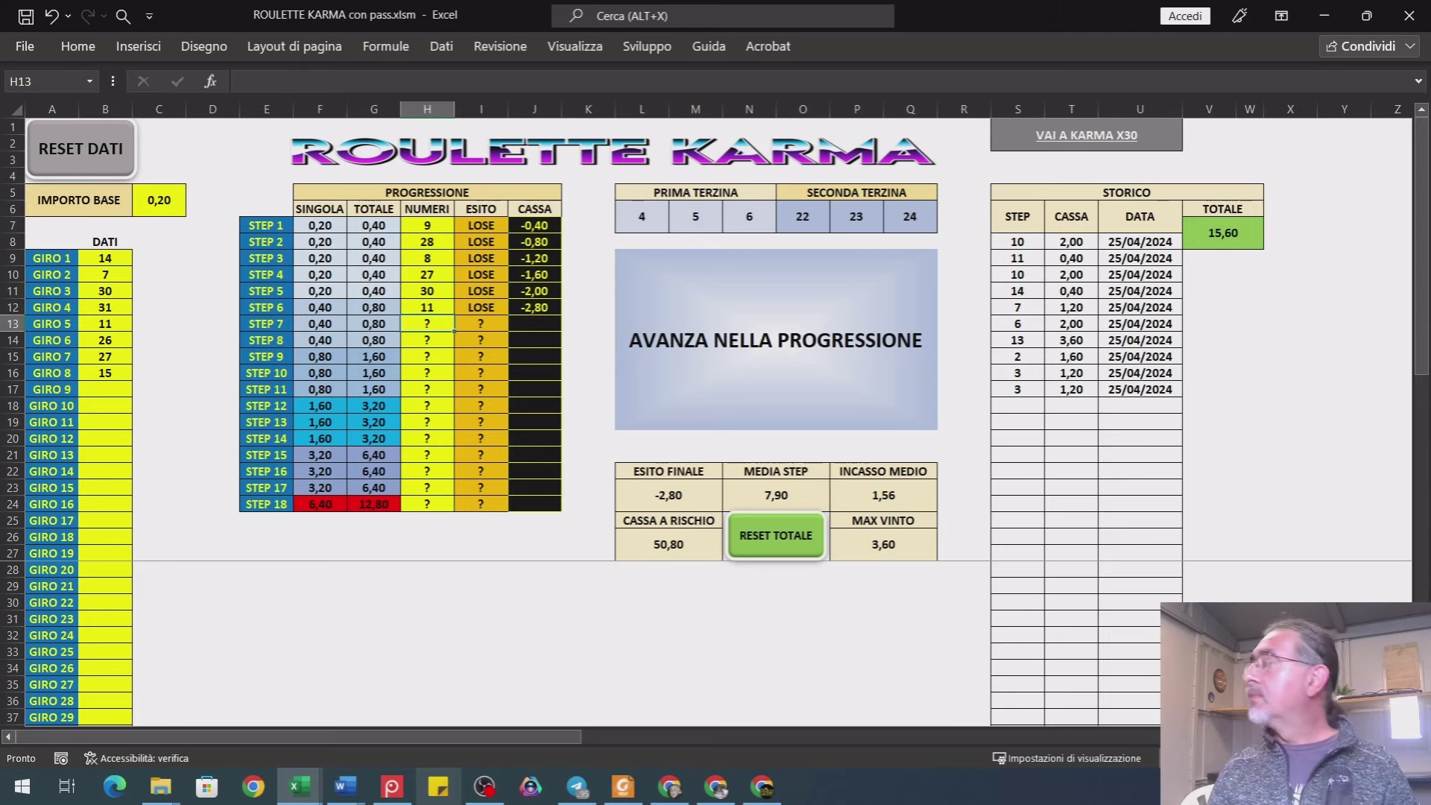
text(18)
key(Return)
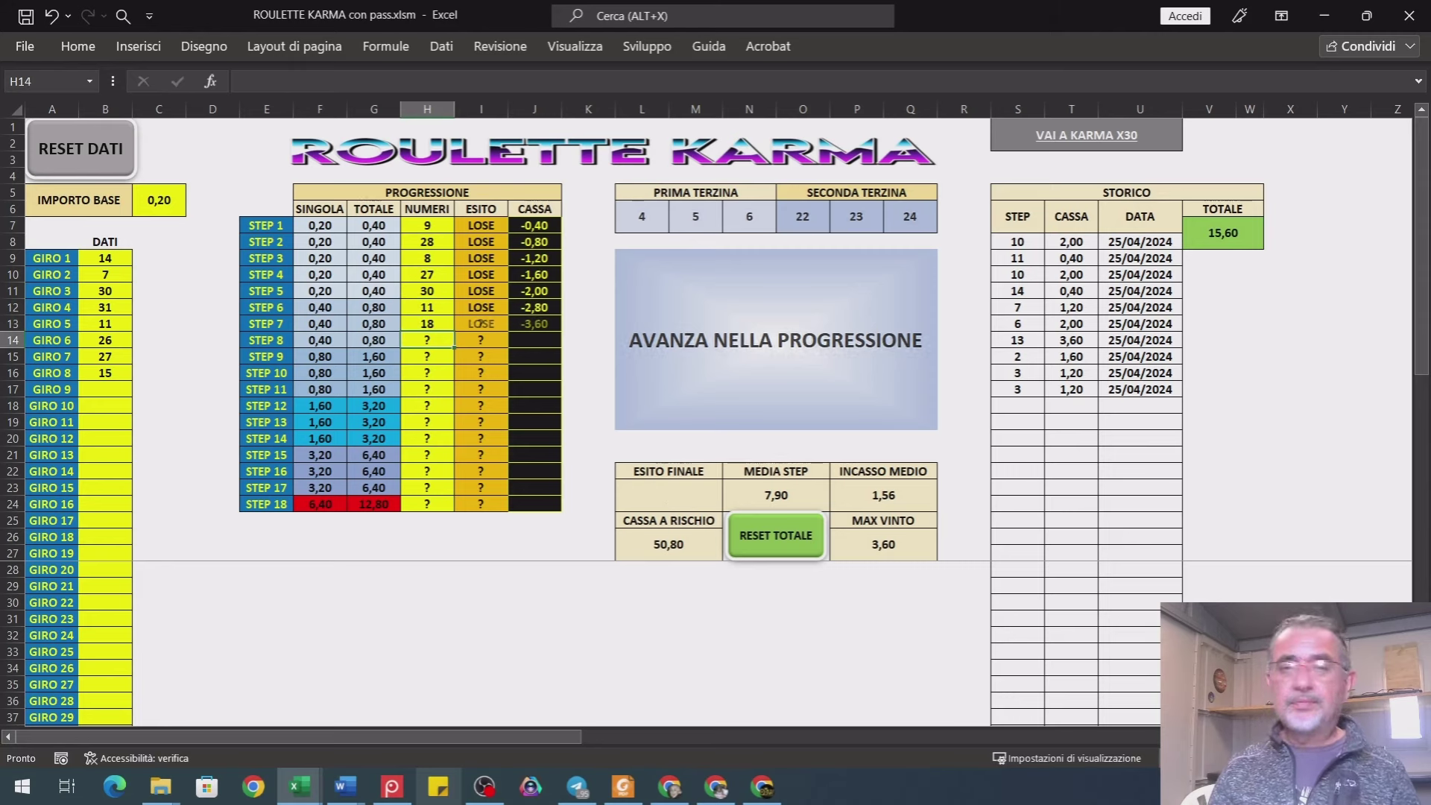
text(13)
key(Return)
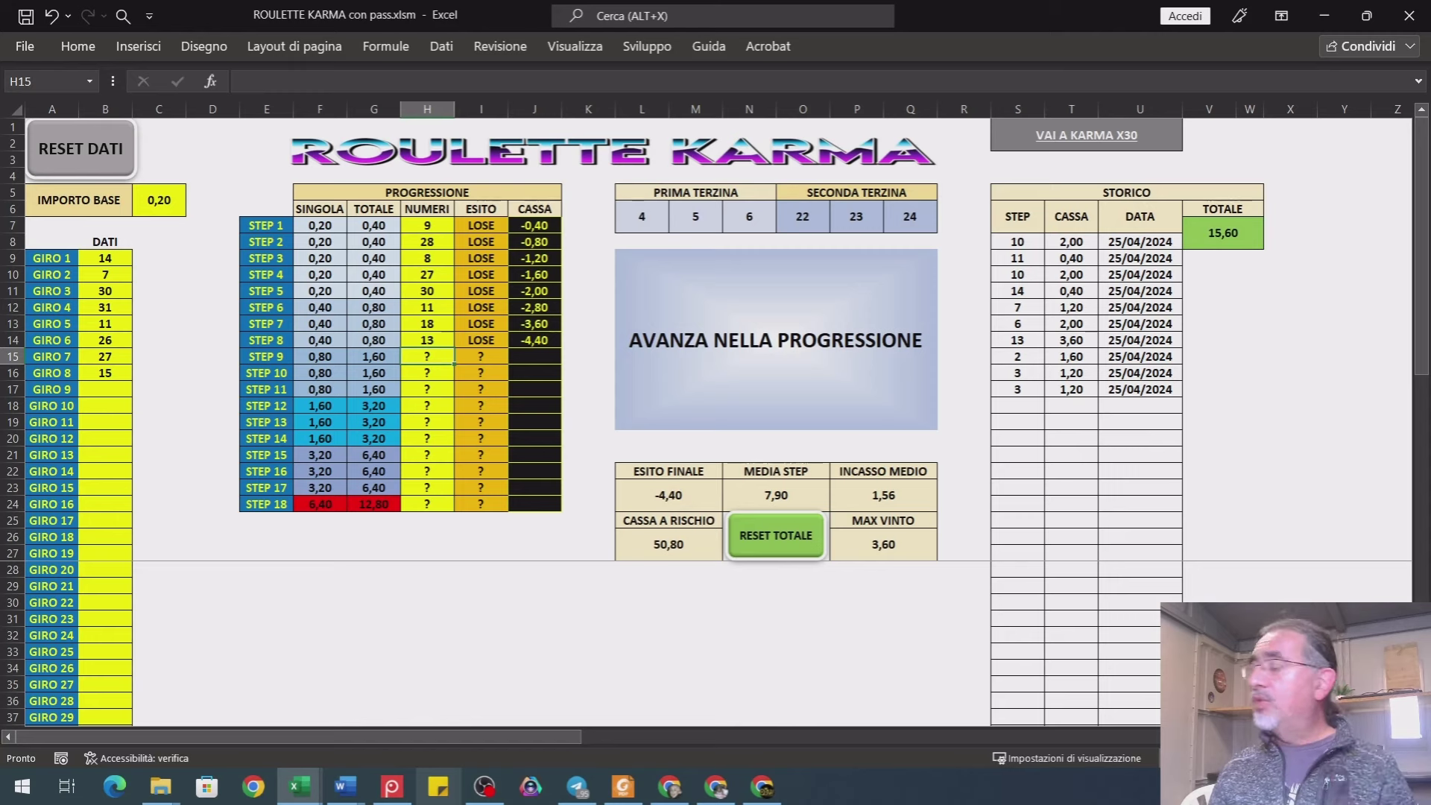
- Enter the numbers 25 and 22 for STEP 9 and STEP 10, and record the finished round in STORICO with a total reset
text(25)
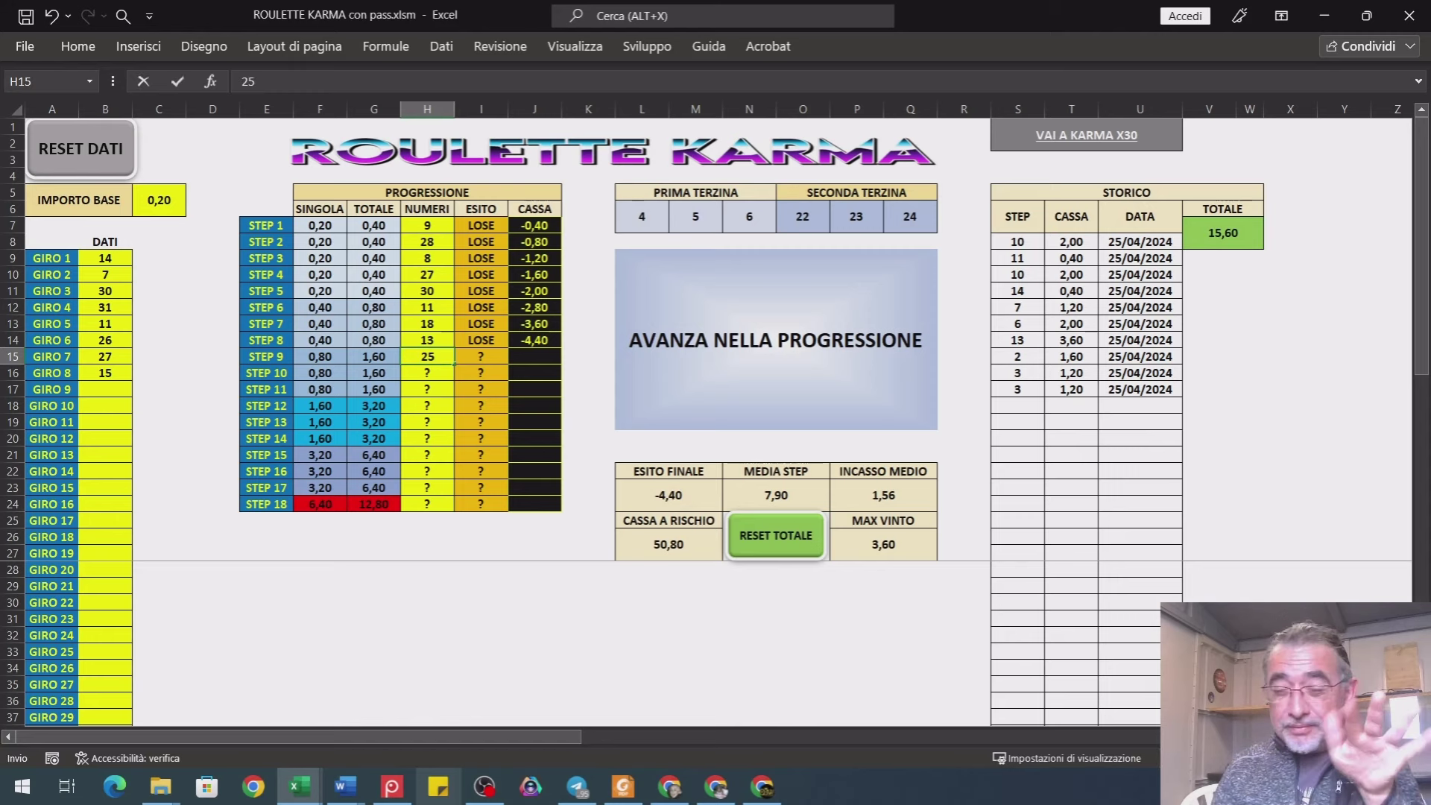
key(Return)
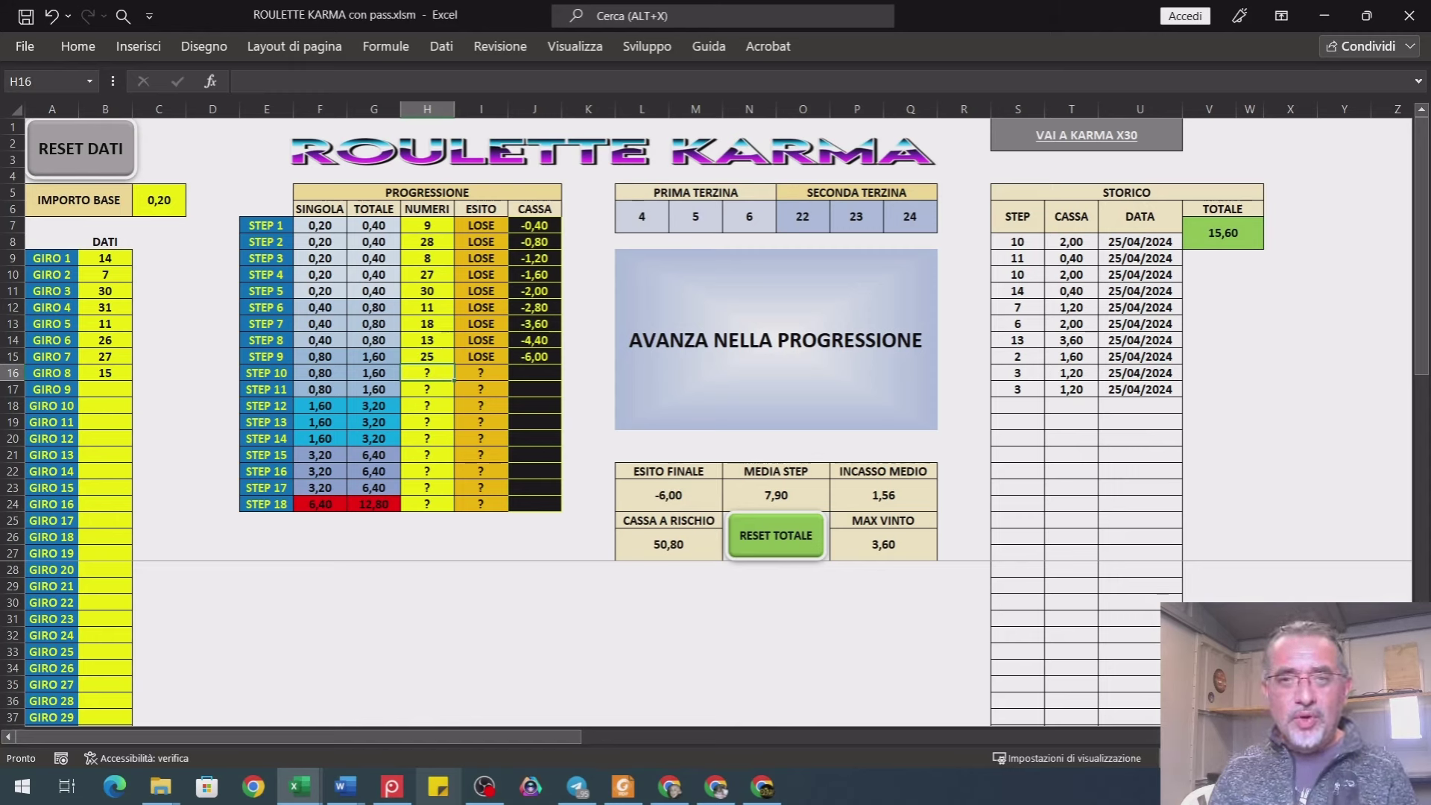
text(22)
key(Return)
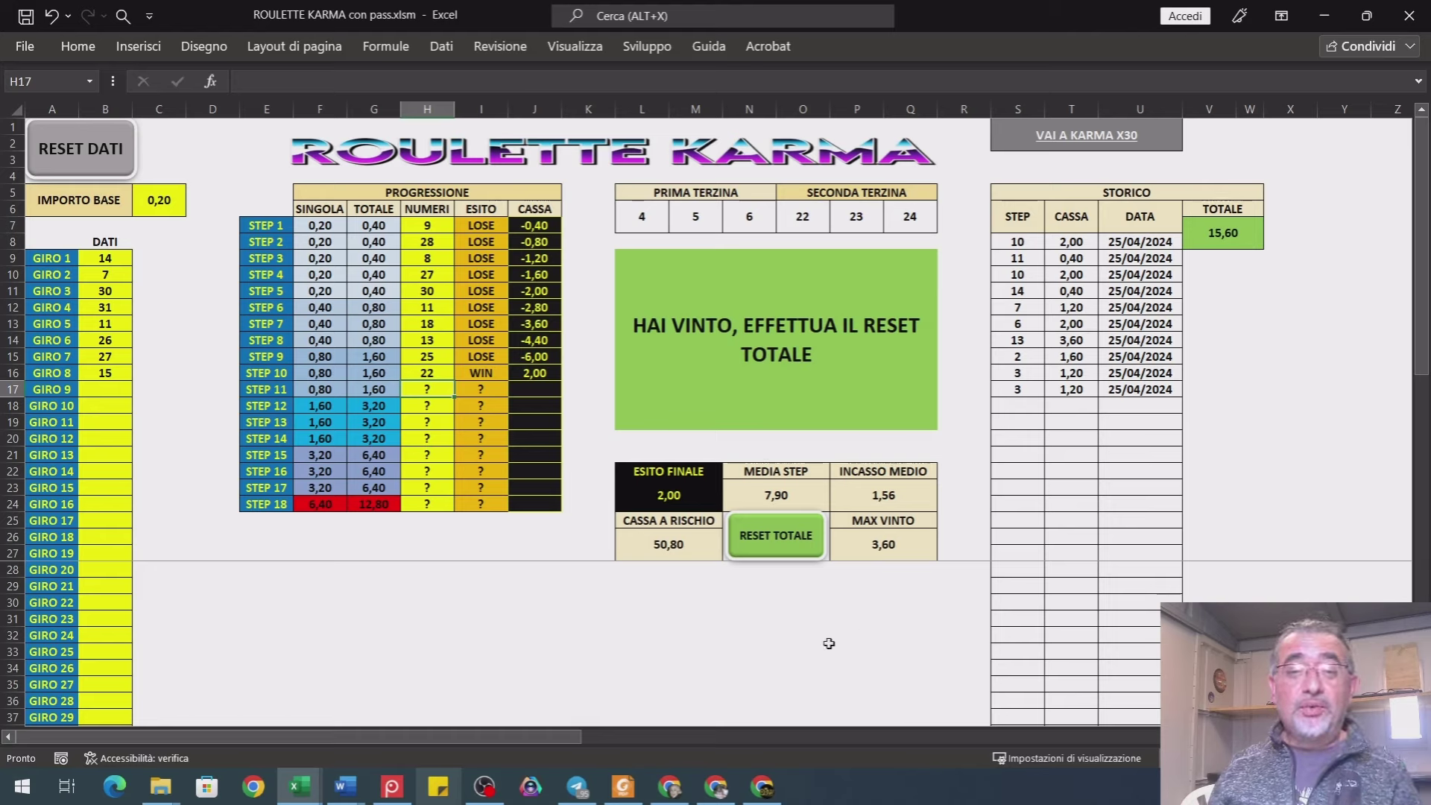
click(757, 537)
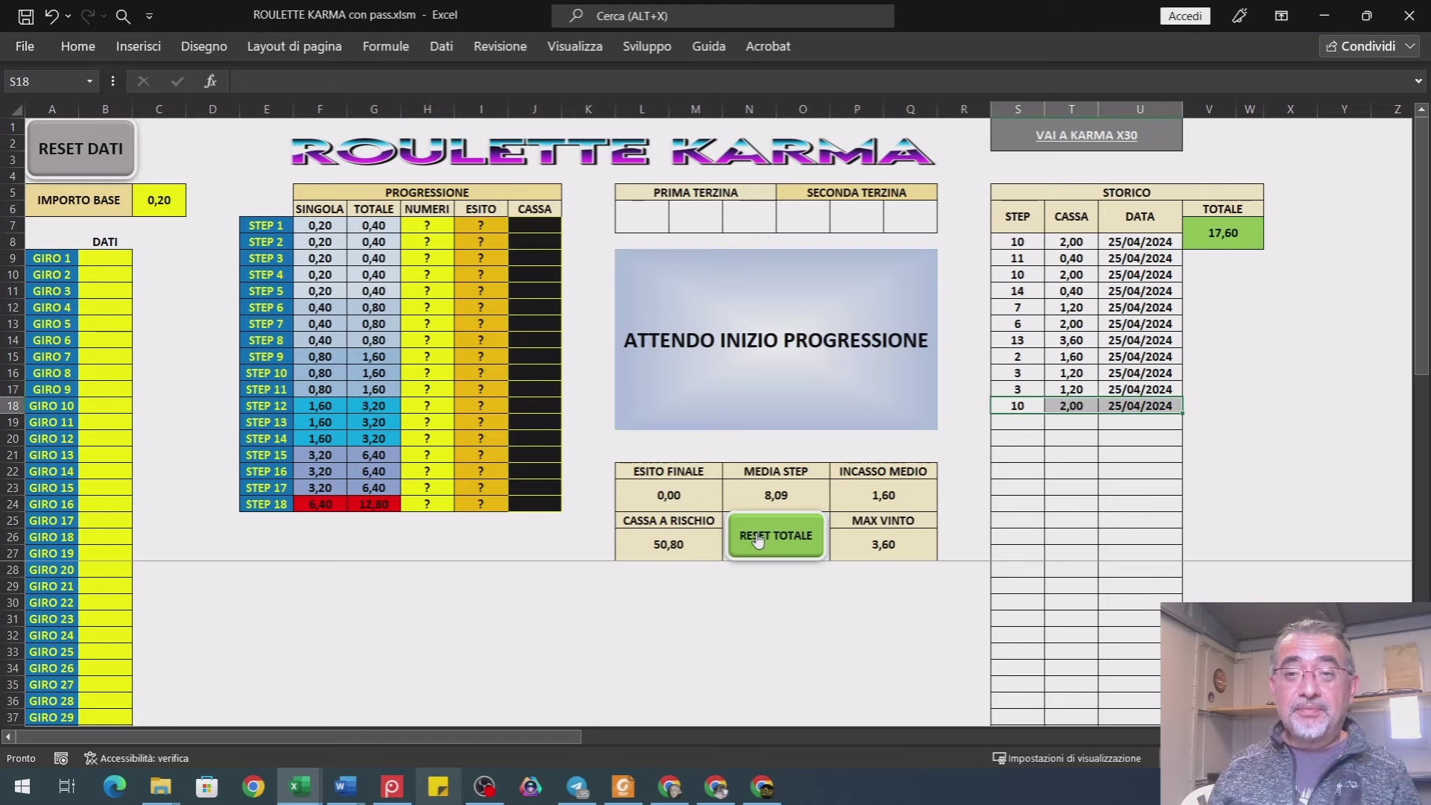
- Enter the spin results 30, 11, 18 and 13 for GIRO 1 to GIRO 4 in the DATI column
click(108, 261)
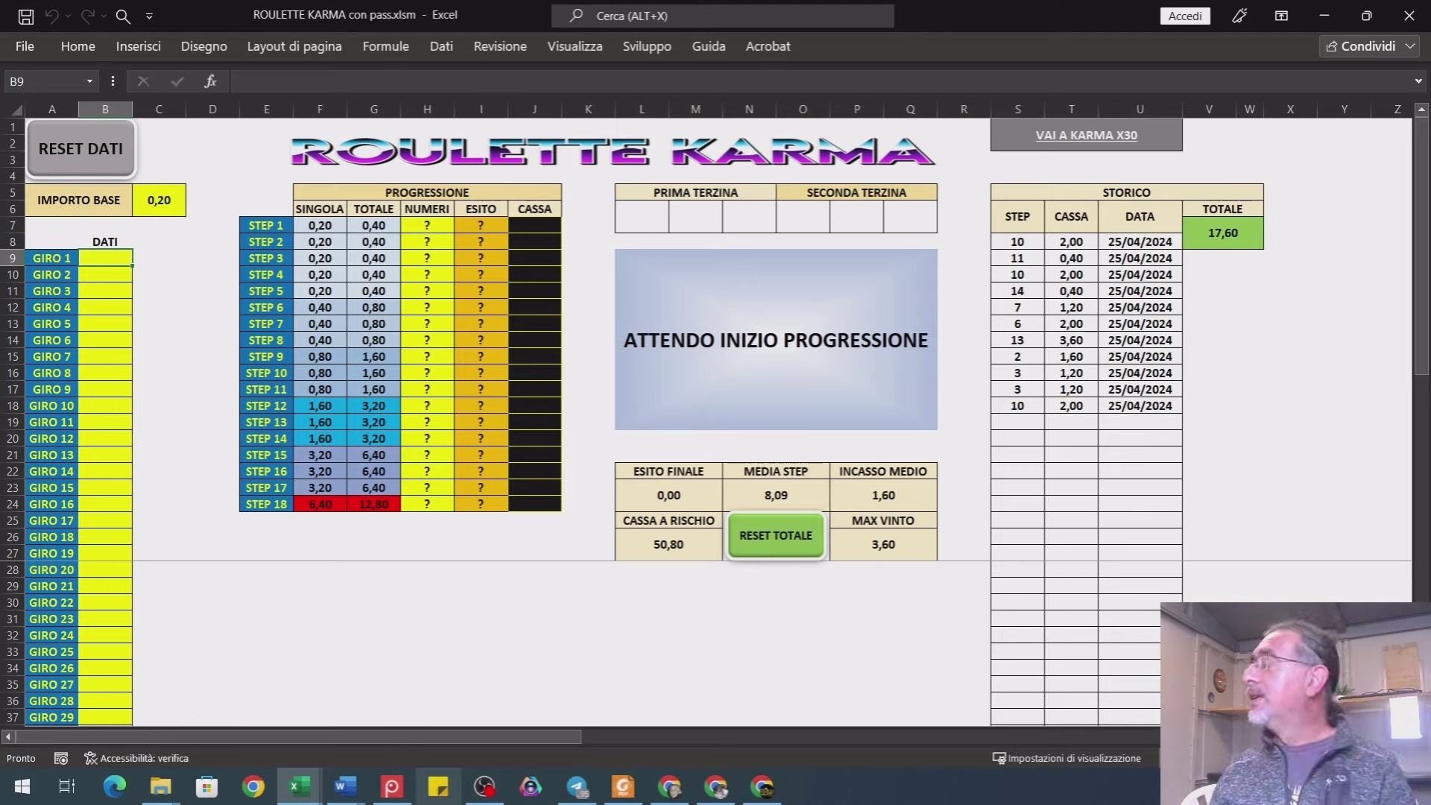
text(30)
key(Return)
text(11)
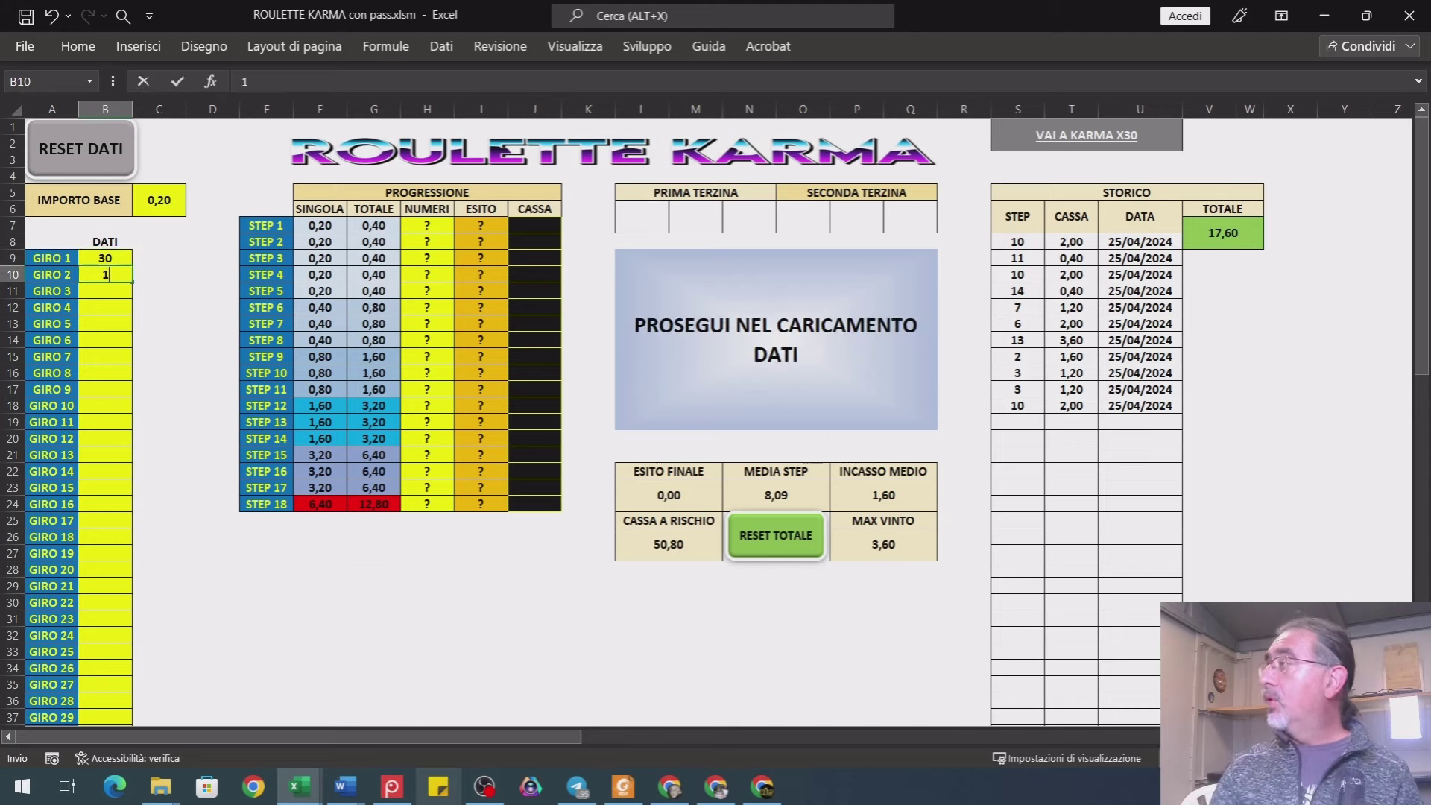
key(Return)
text(18)
key(Return)
text(1)
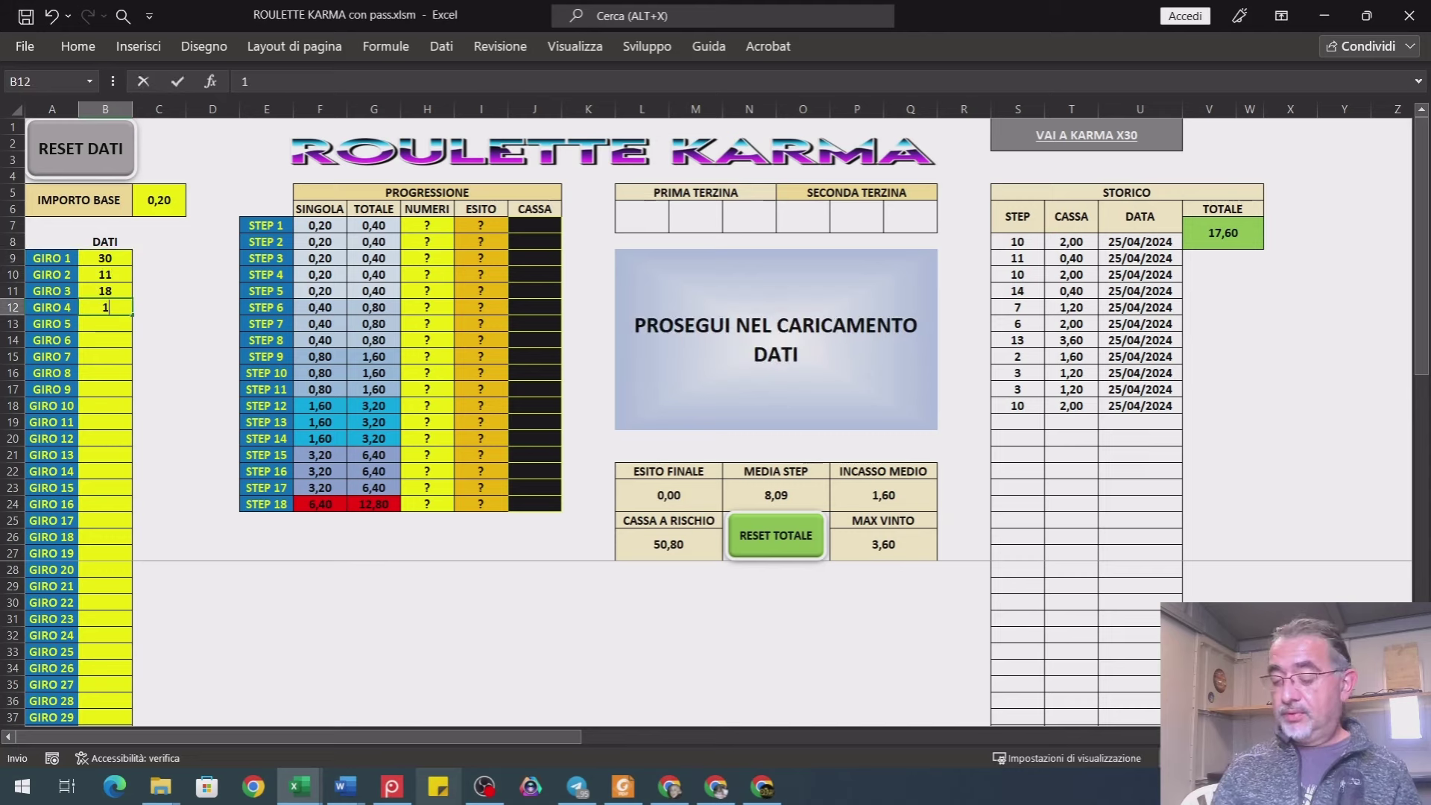
text(3)
key(Return)
- Enter the spin results 25, 22, 30 and 23 for GIRO 5 to GIRO 8 in the DATI column
text(25)
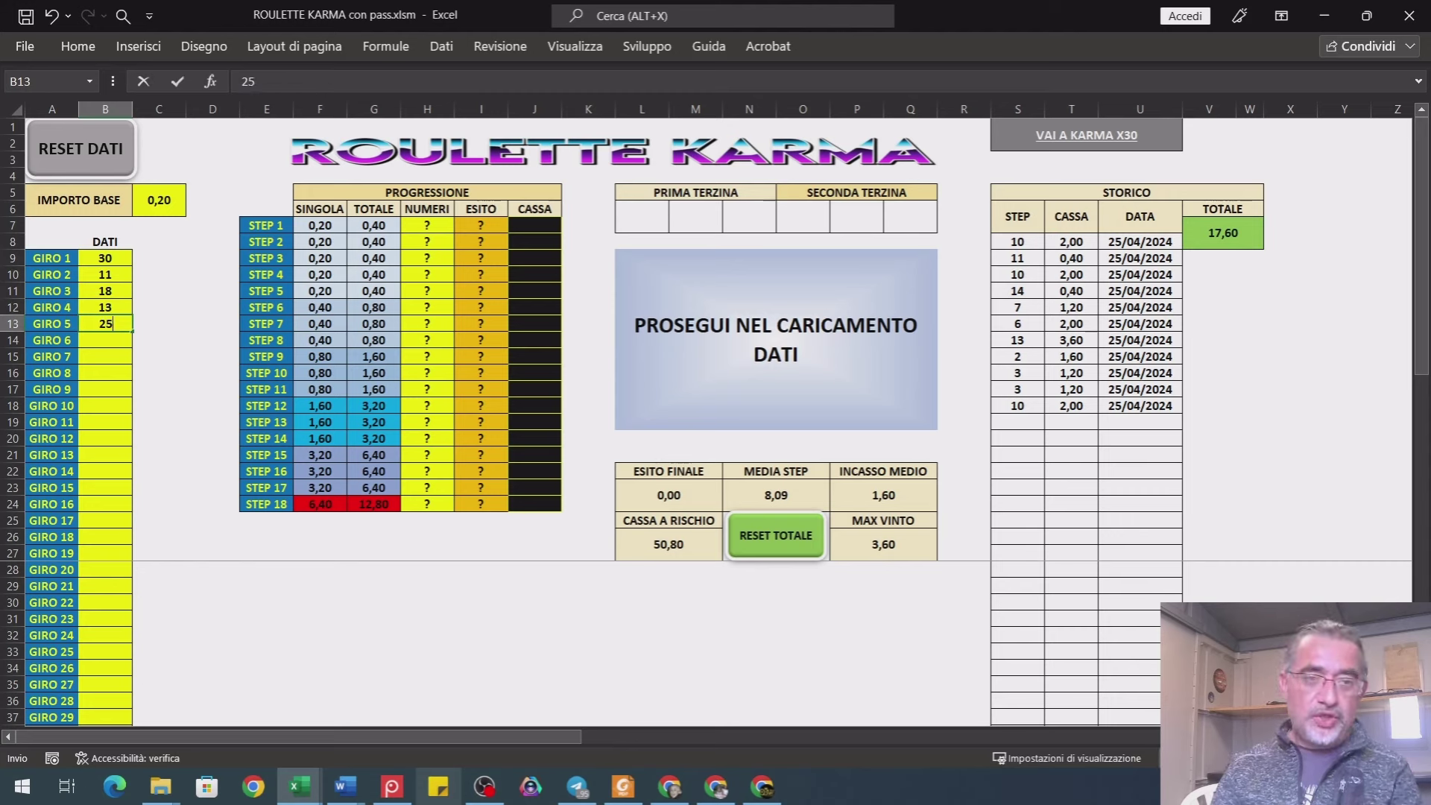
key(Return)
text(22)
key(Return)
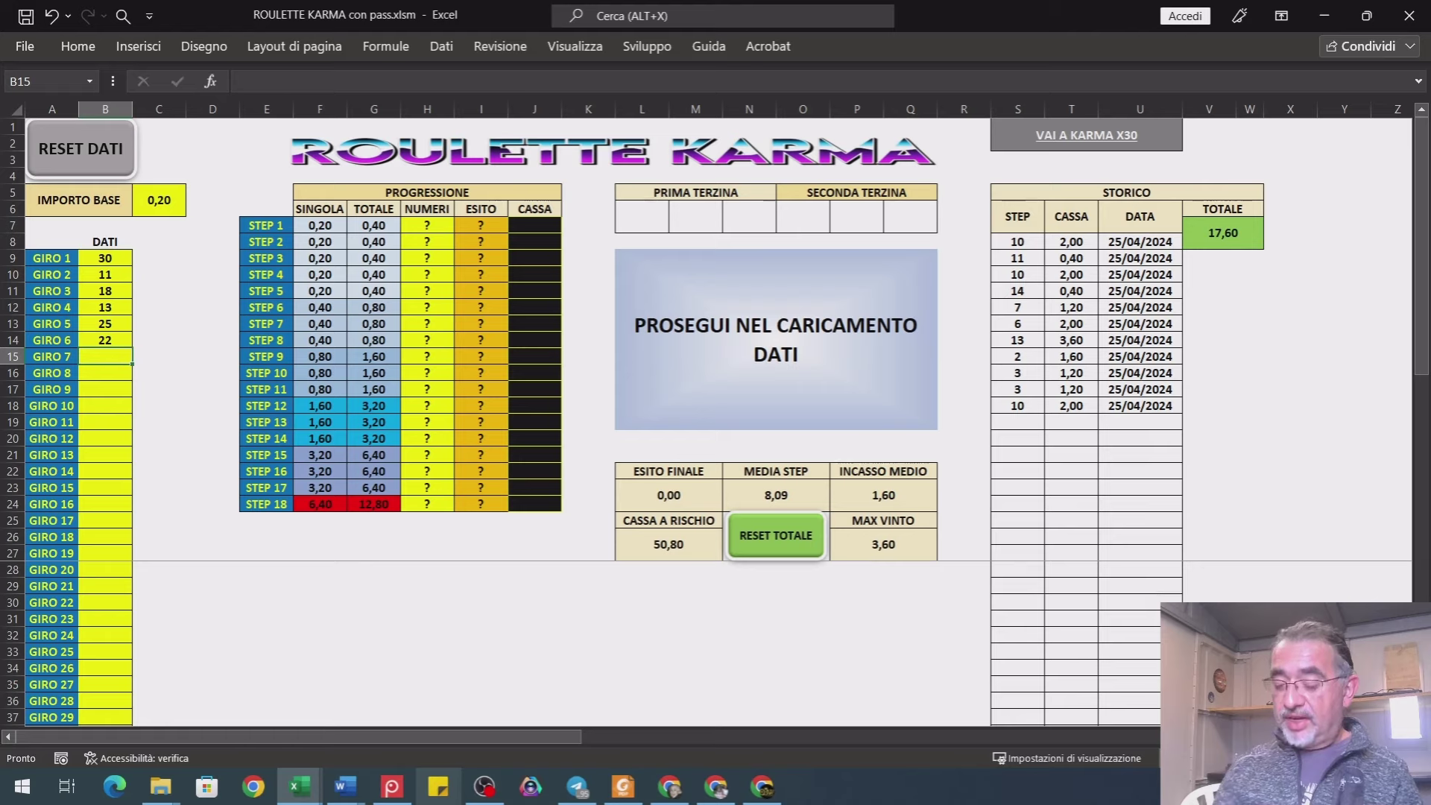
text(30)
key(Return)
text(23)
key(Return)
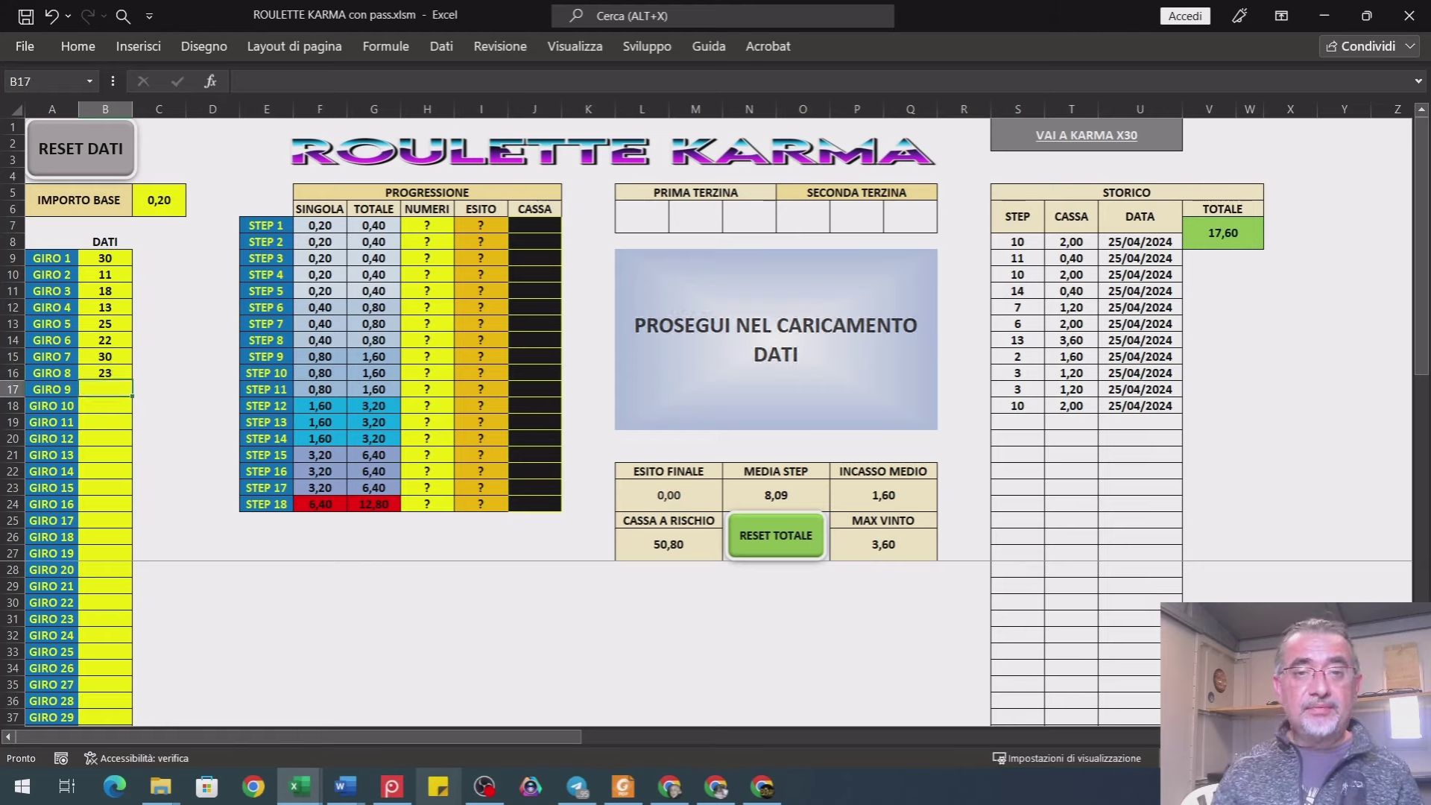
- Enter the spin results 25, 19, 1 and 6 for GIRO 9 to GIRO 12 in the DATI column
text(25)
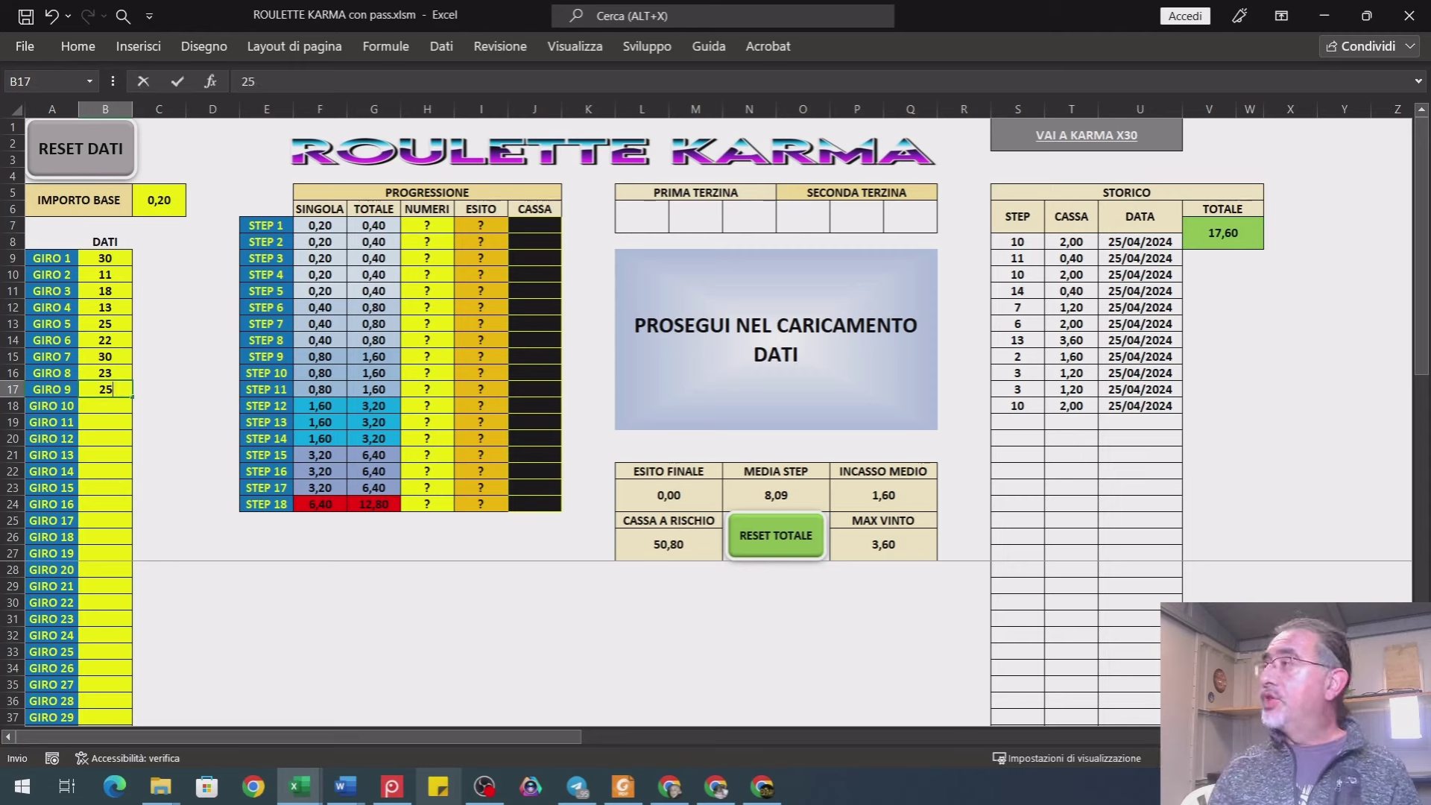
key(Return)
text(19)
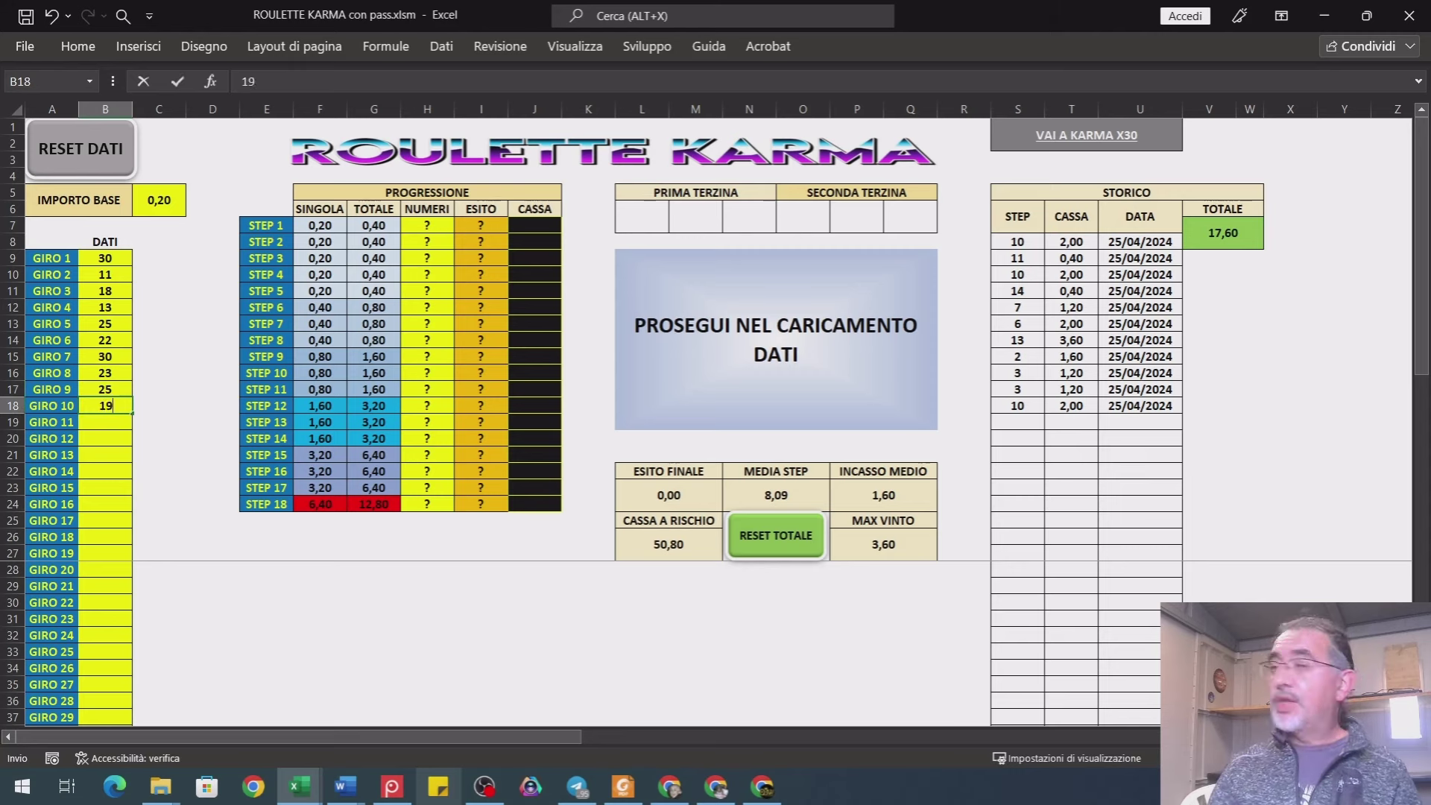
key(Return)
text(1)
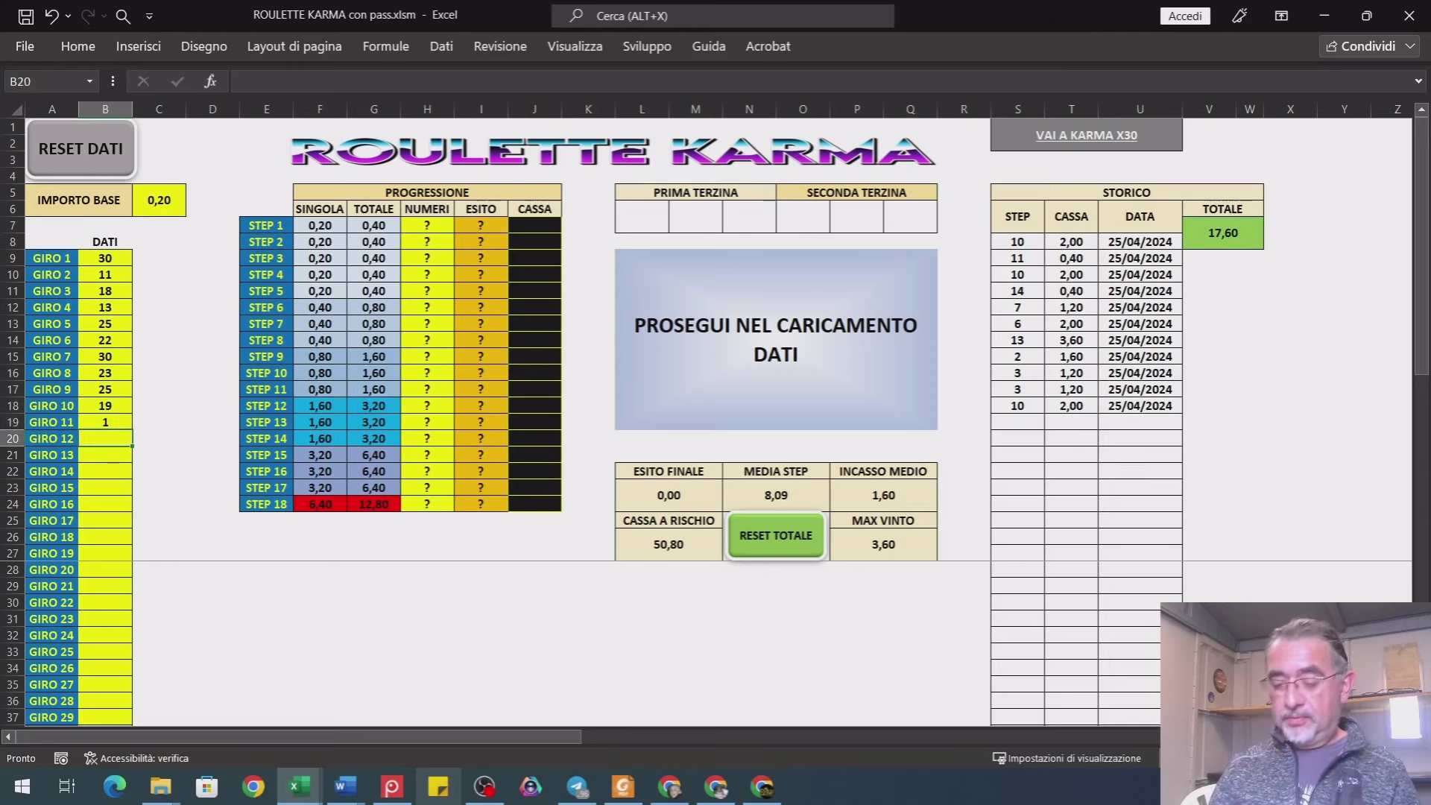
key(Return)
text(6)
key(Return)
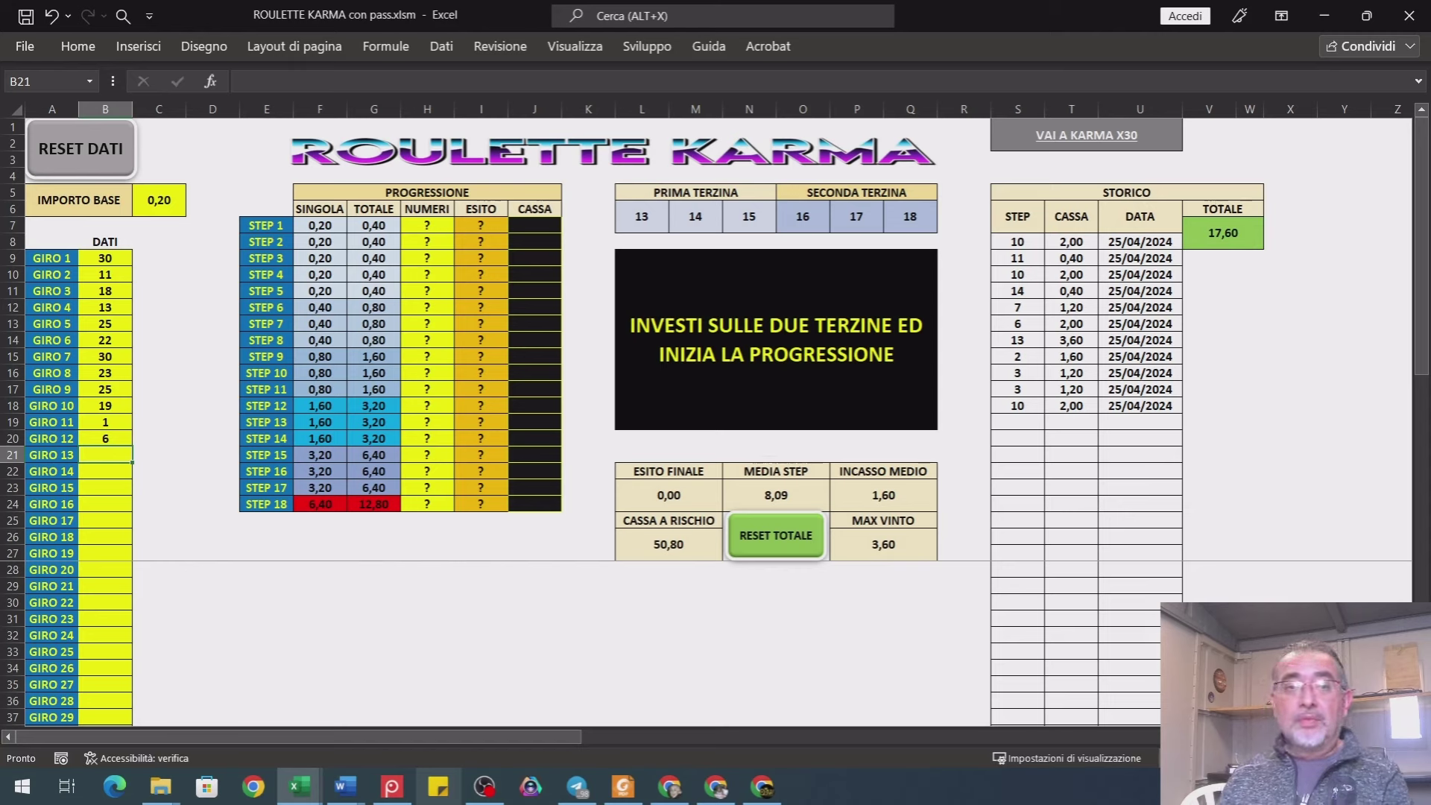
- Enter the numbers 10, 1, 27 and 5 for STEP 1 to STEP 4 in the progression's NUMERI column
click(448, 227)
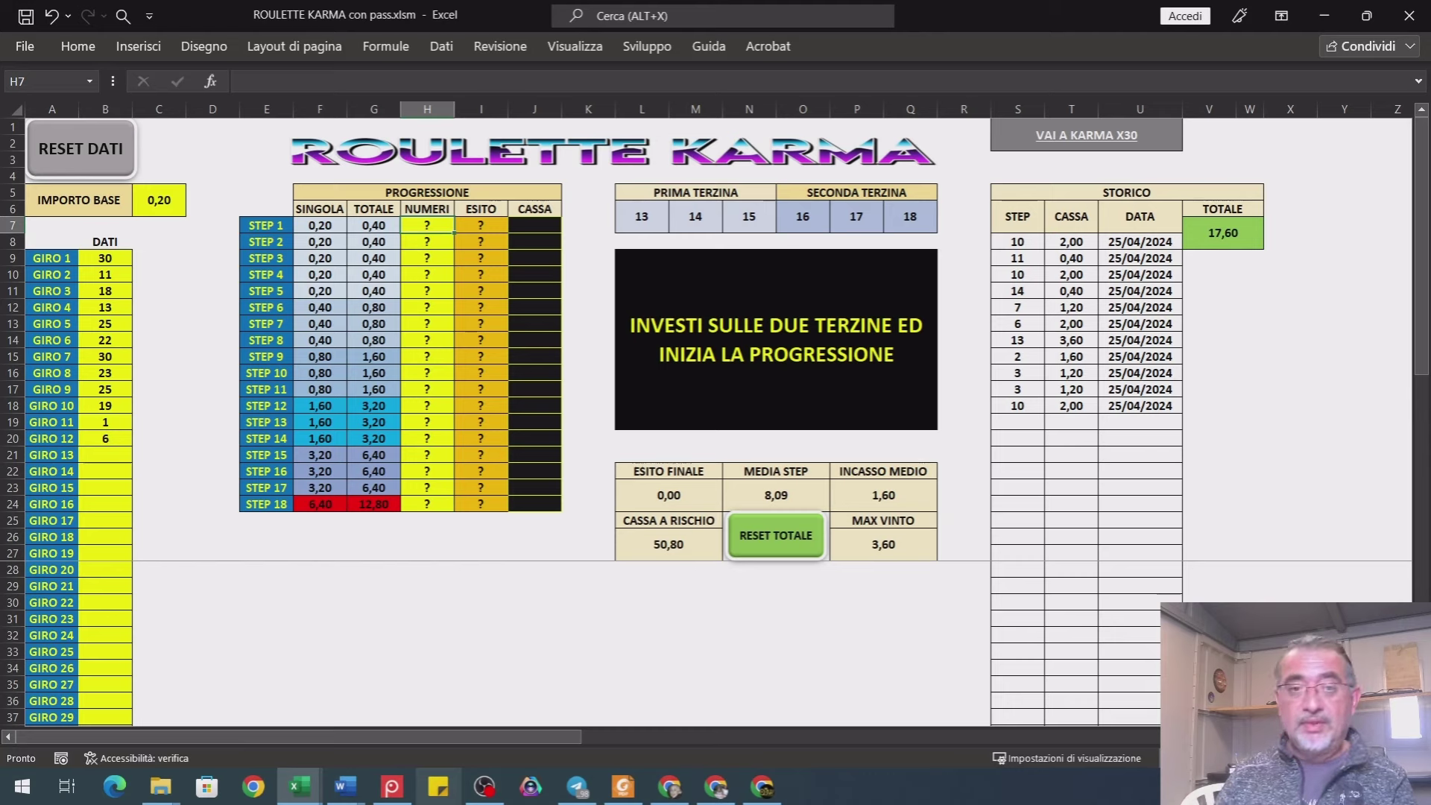
text(10)
key(Return)
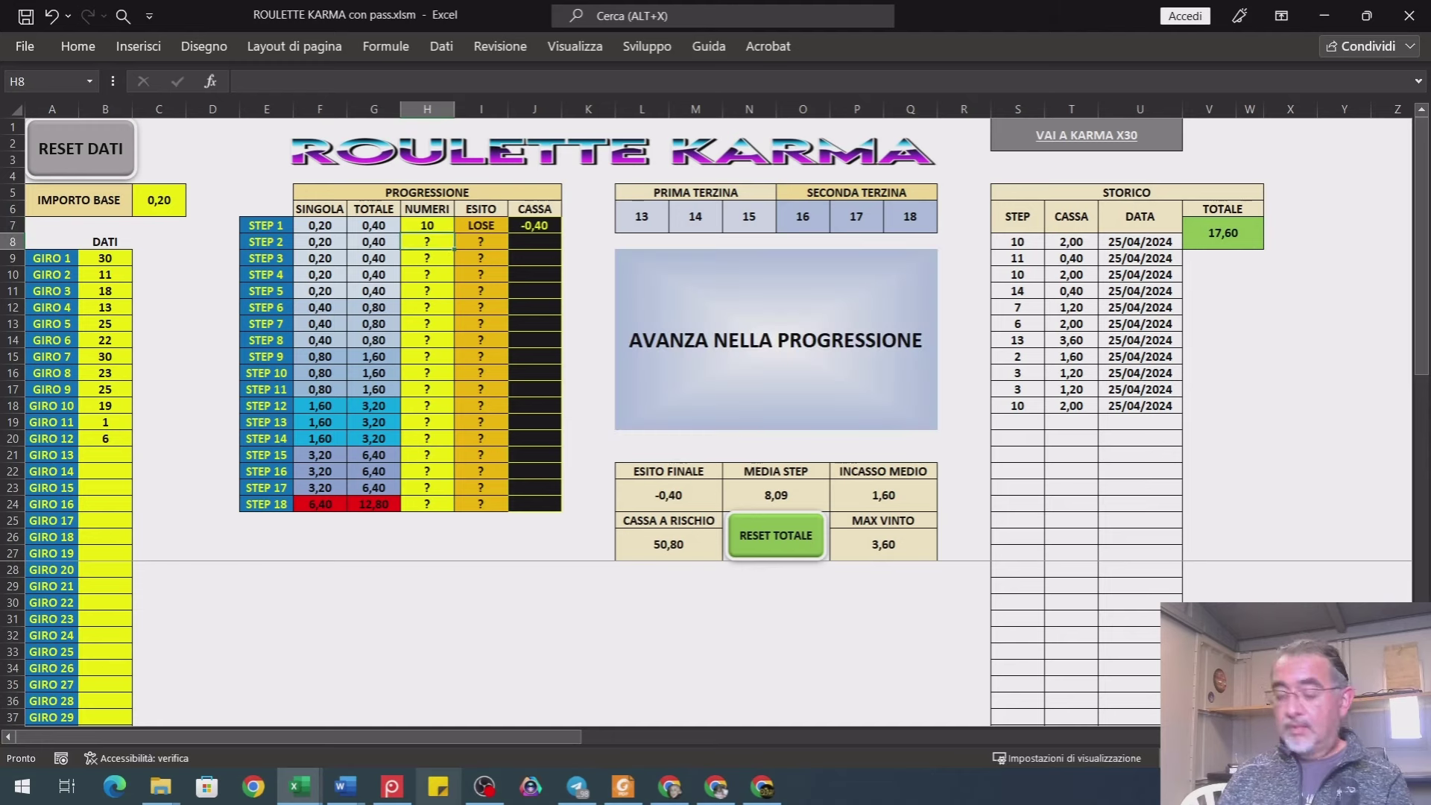
text(1)
key(Return)
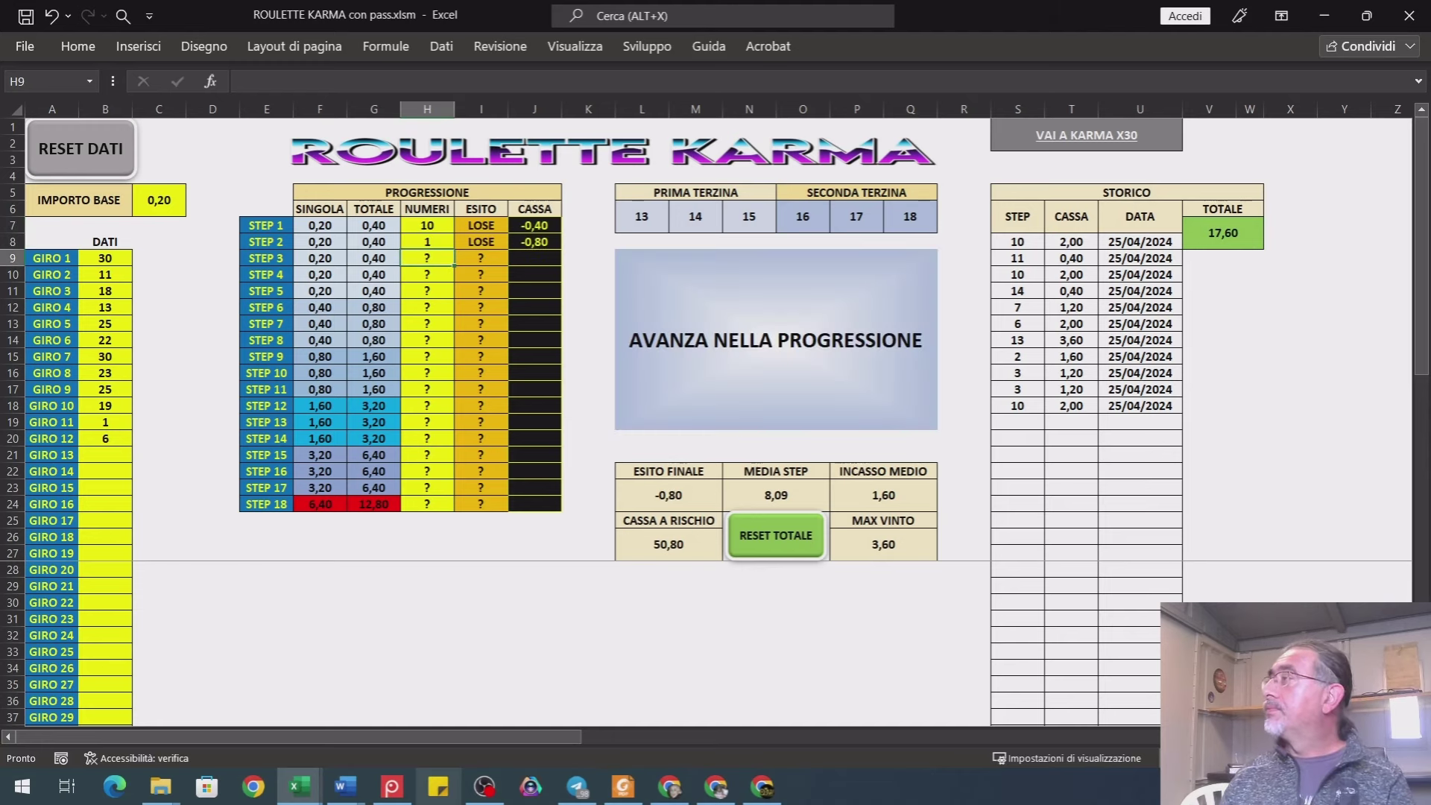
text(27)
key(Return)
text(5)
key(Return)
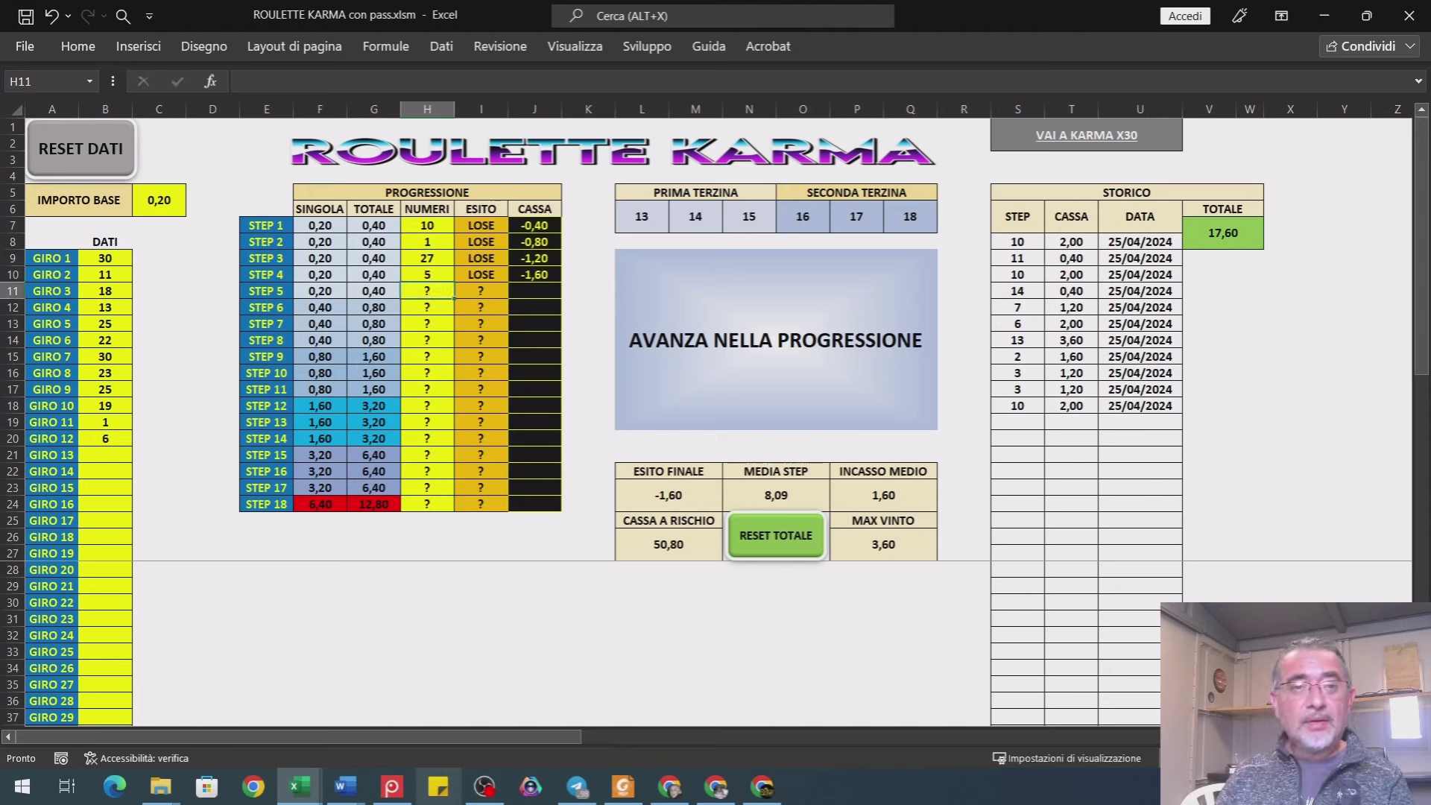
- Enter the numbers 33, 20, 27 and 0 for STEP 5 to STEP 8 in the NUMERI column
text(33)
key(Return)
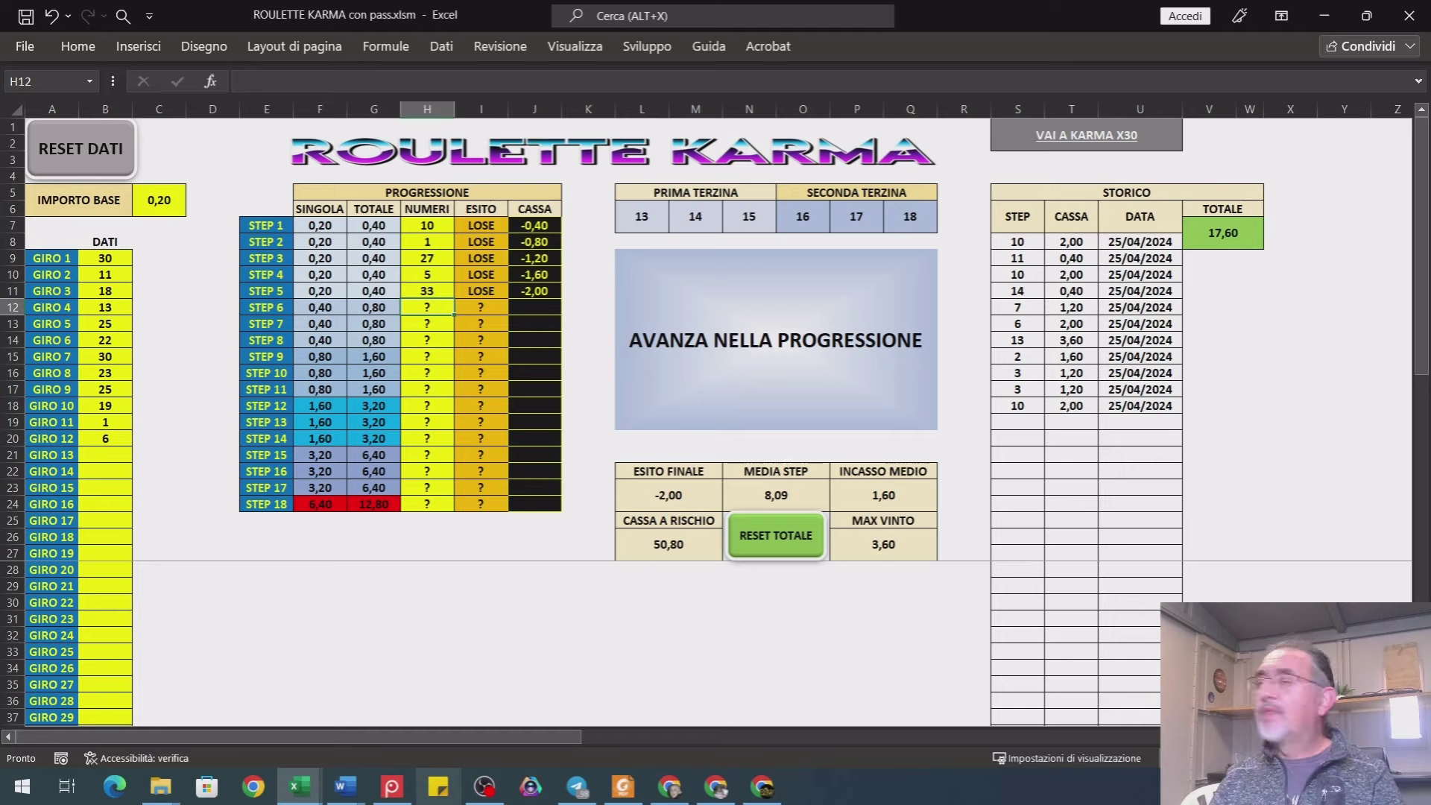
text(20)
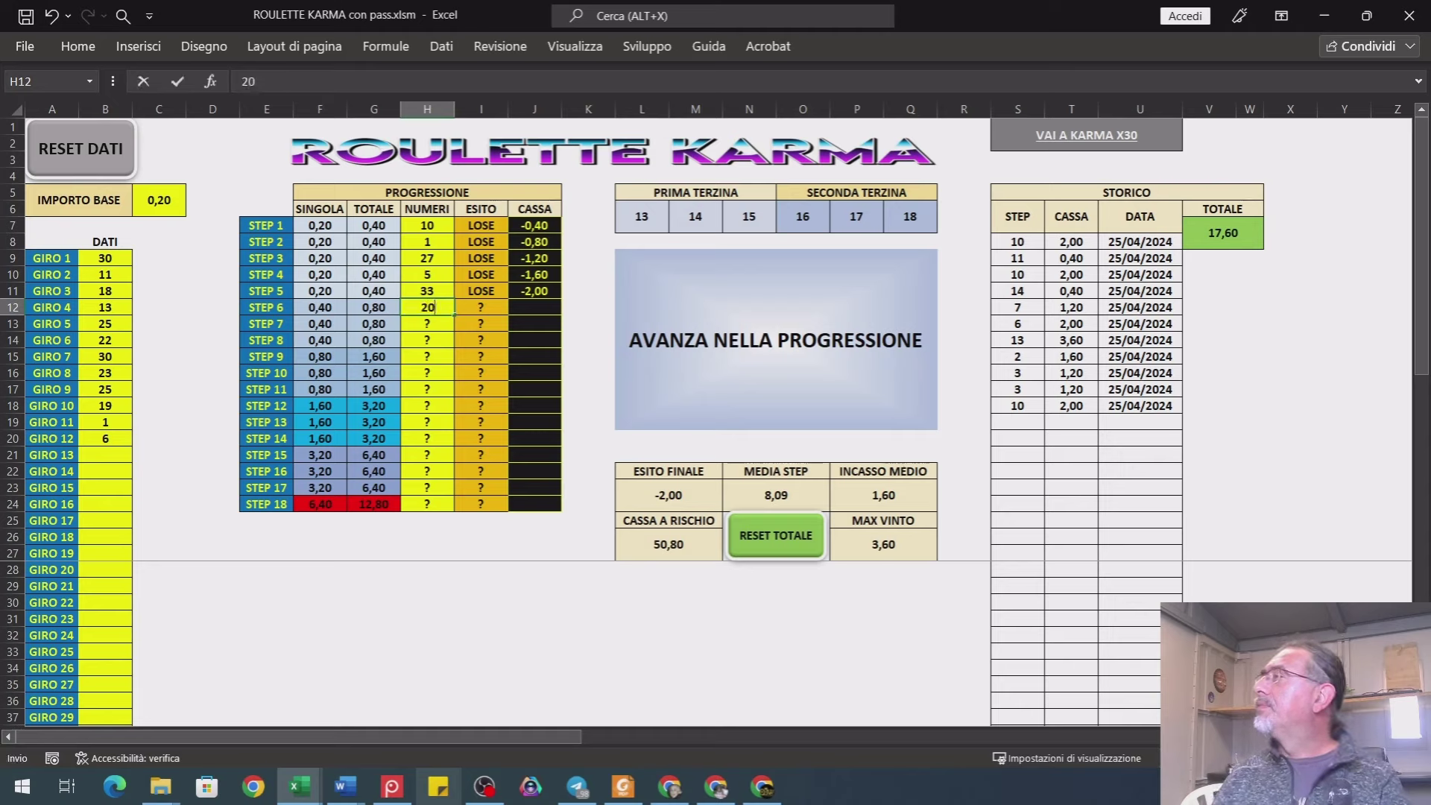
key(Return)
text(27)
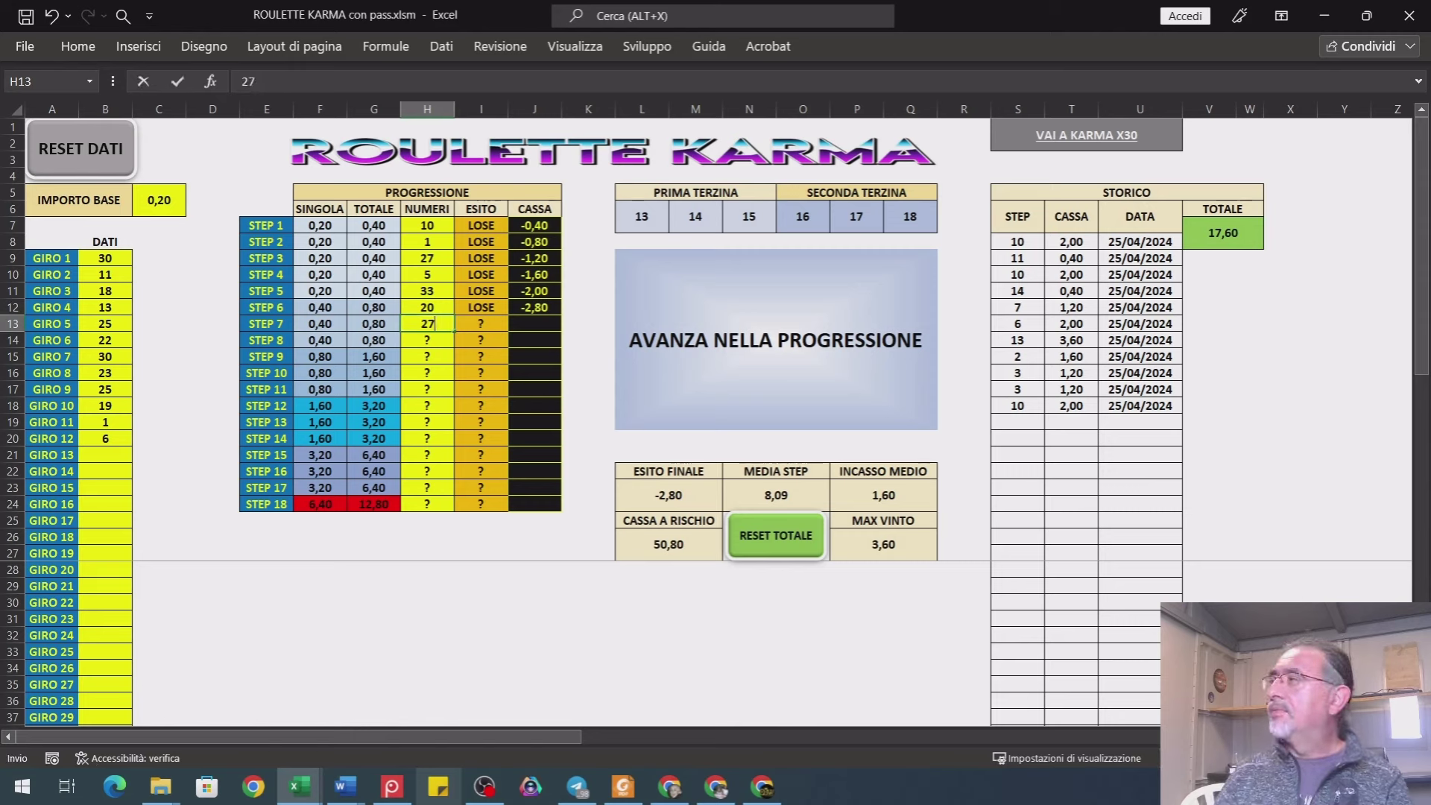
key(Return)
text(0)
key(Return)
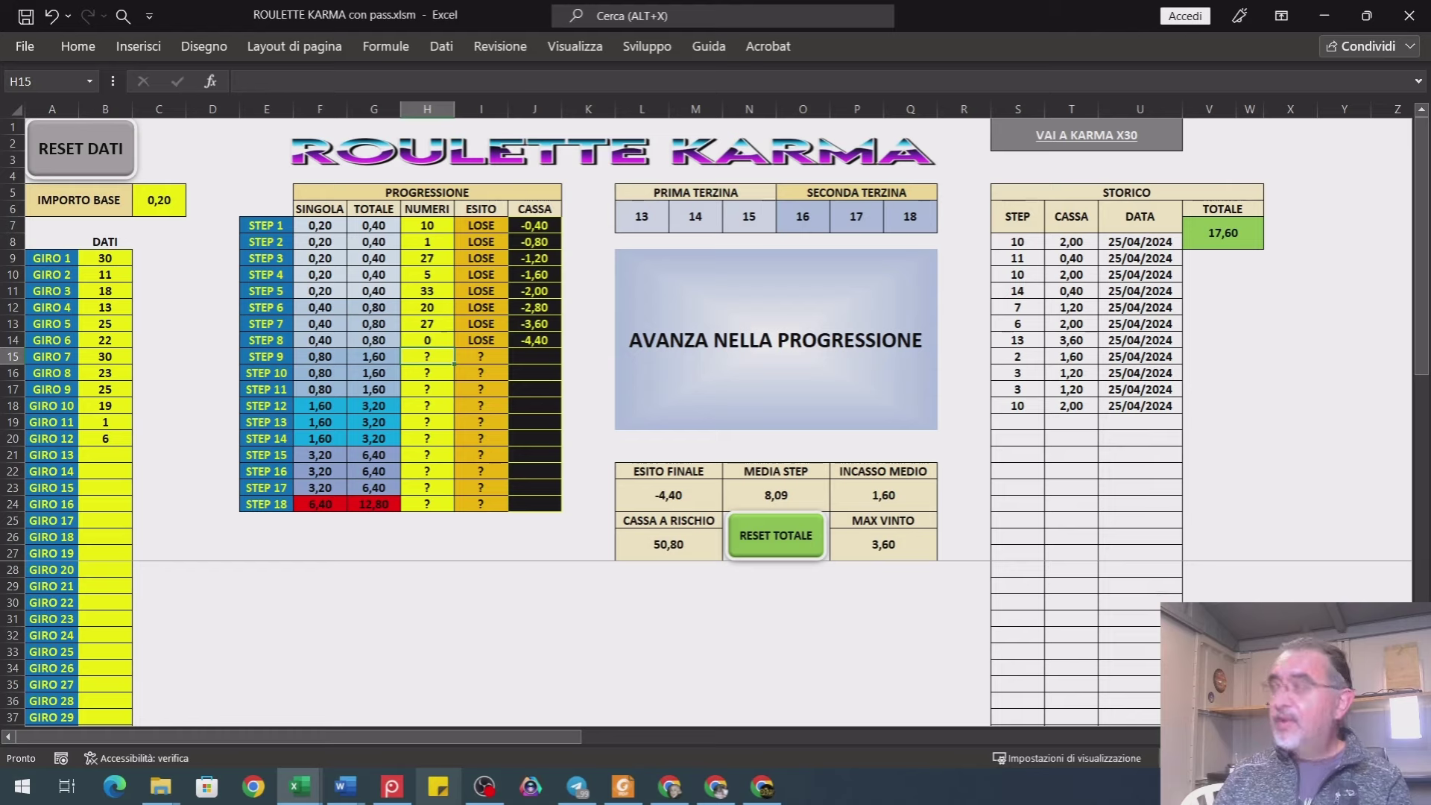
- Enter the numbers 20, 20, 10 and 18 for STEP 9 to STEP 12 in the NUMERI column and run the total reset
text(20)
key(Return)
text(20)
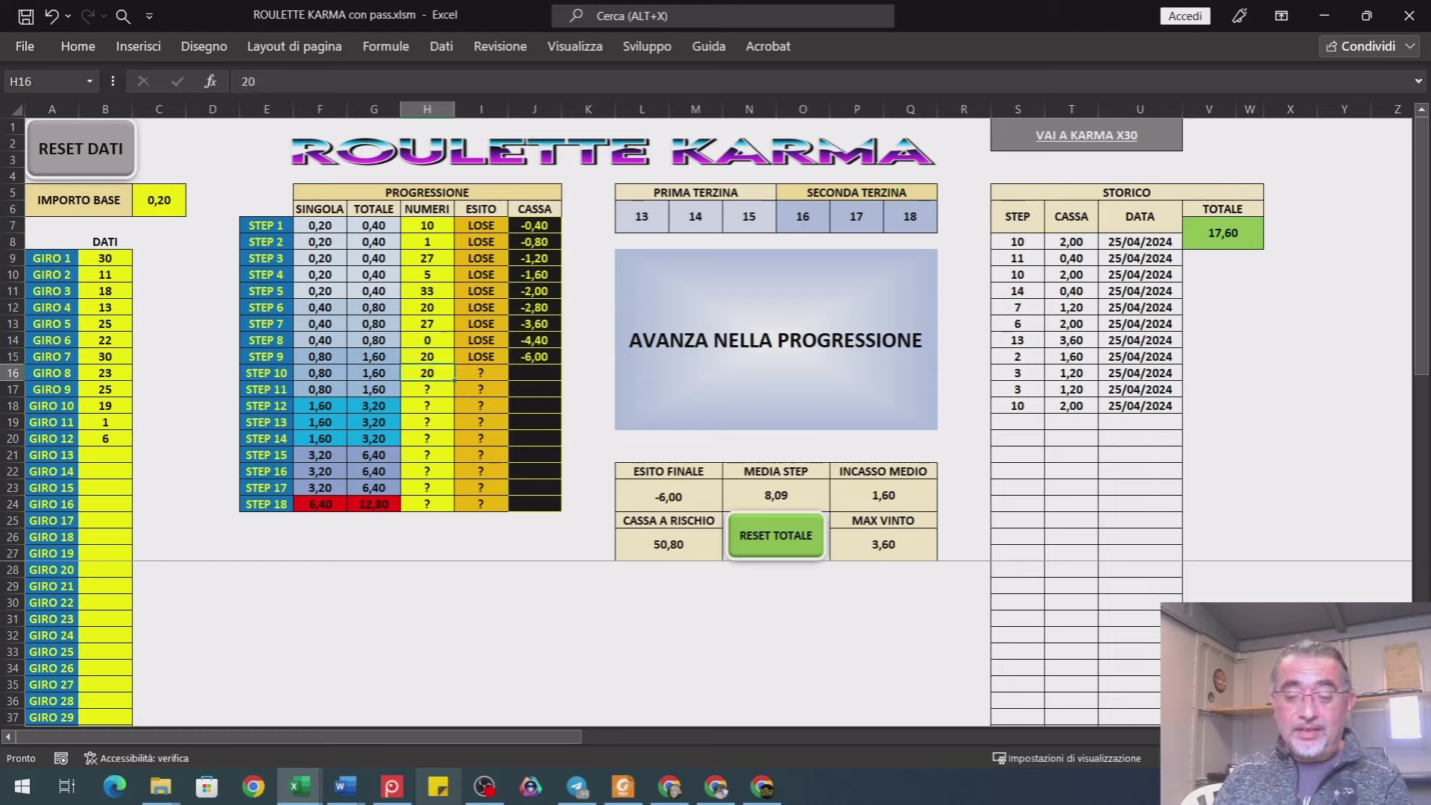
key(Return)
text(10)
key(Return)
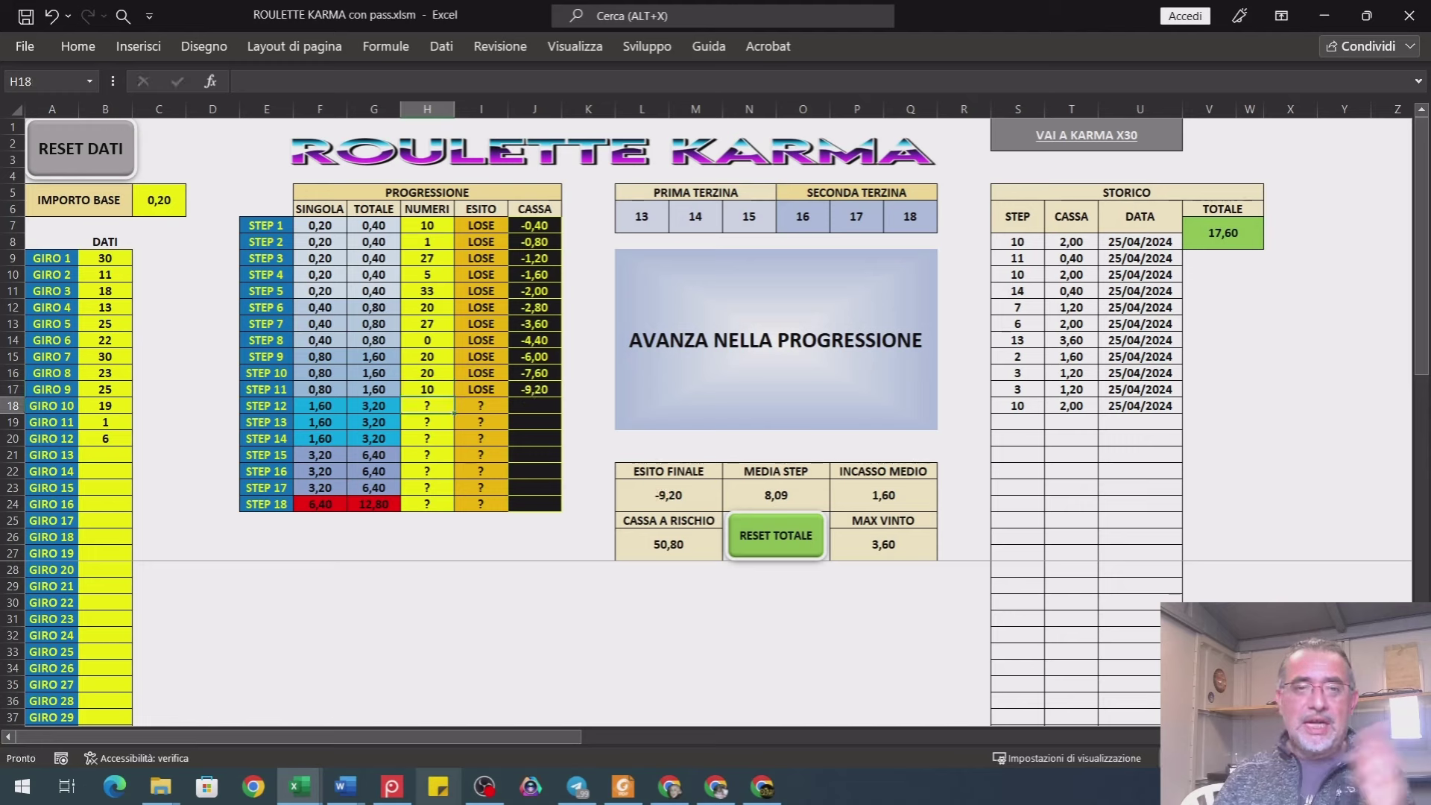
text(18)
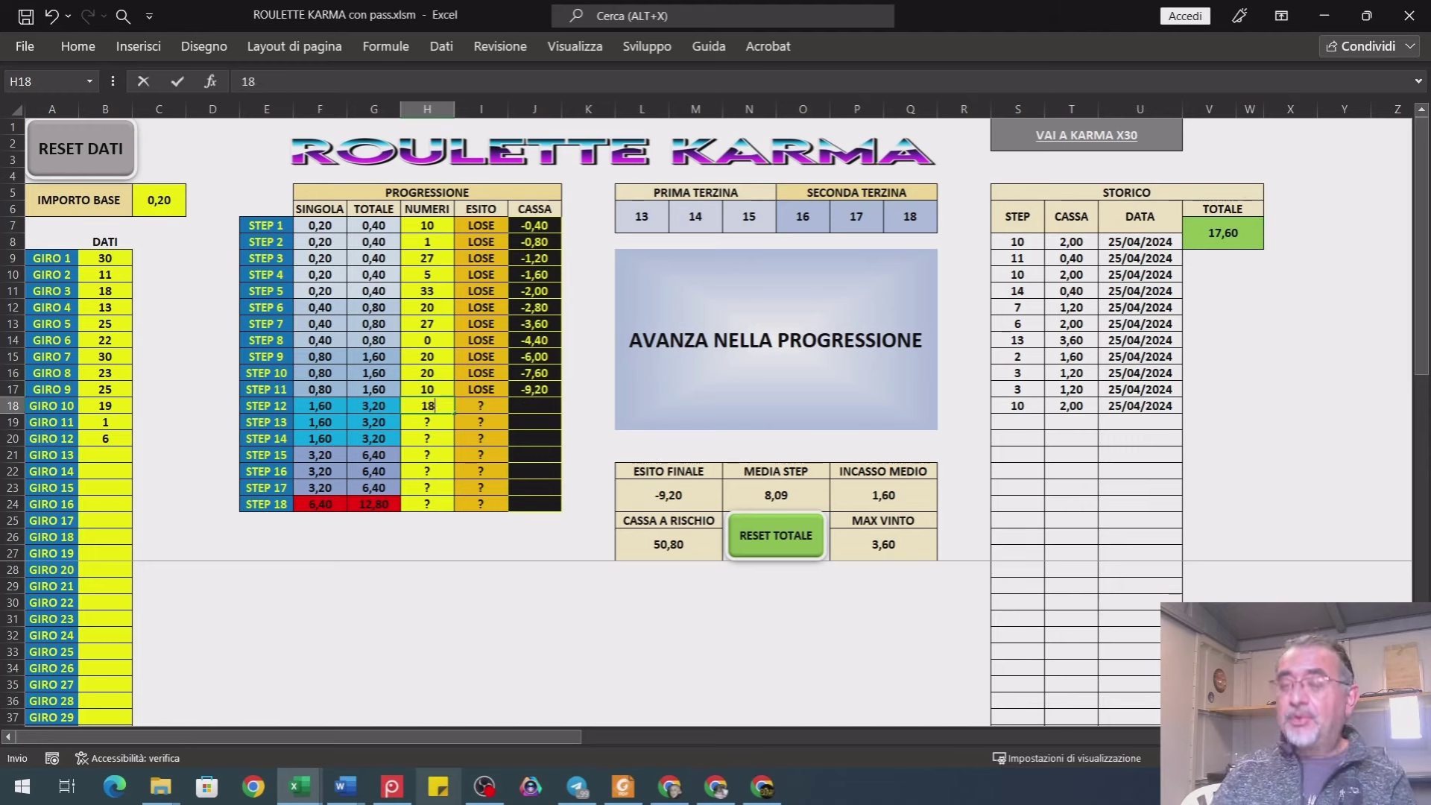
key(Return)
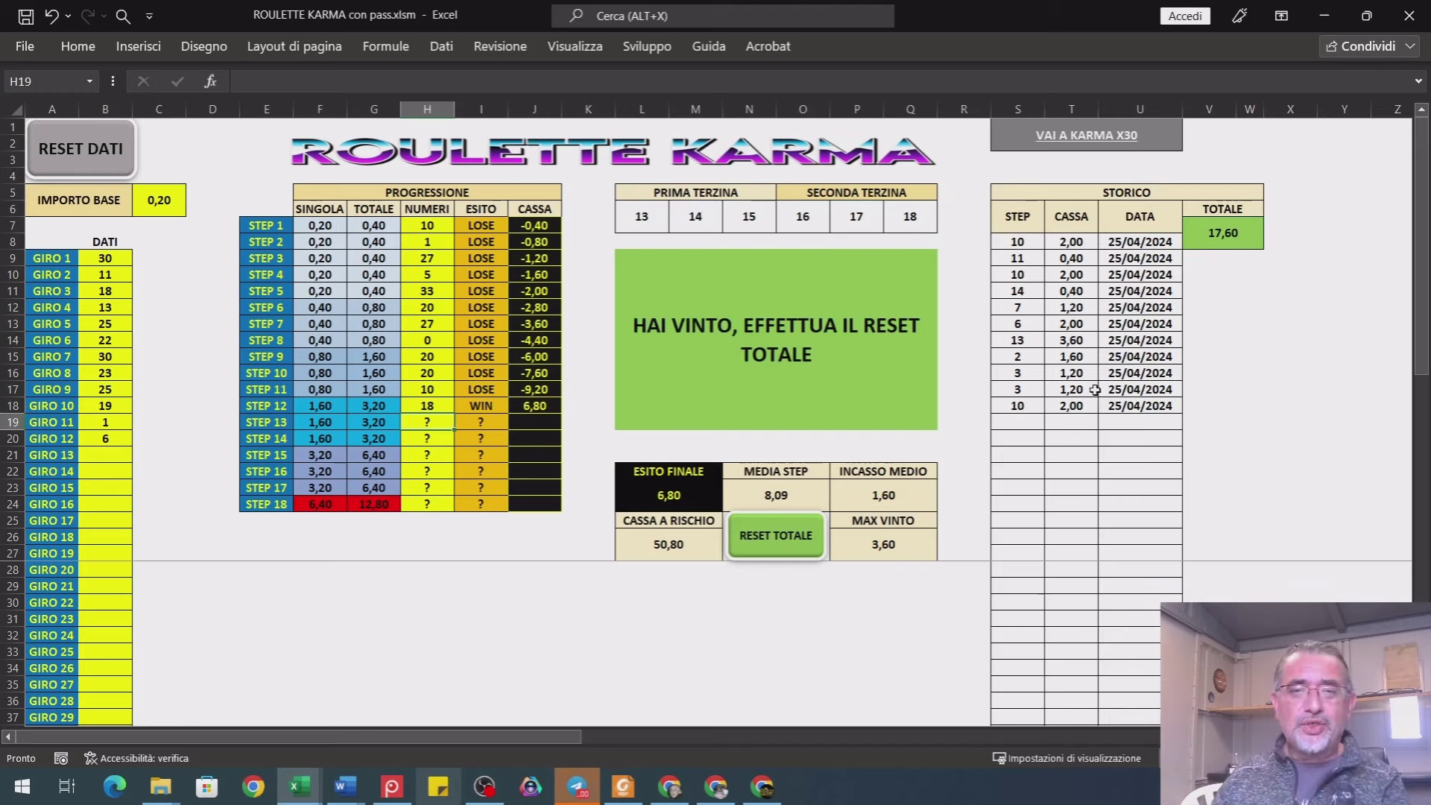
click(778, 552)
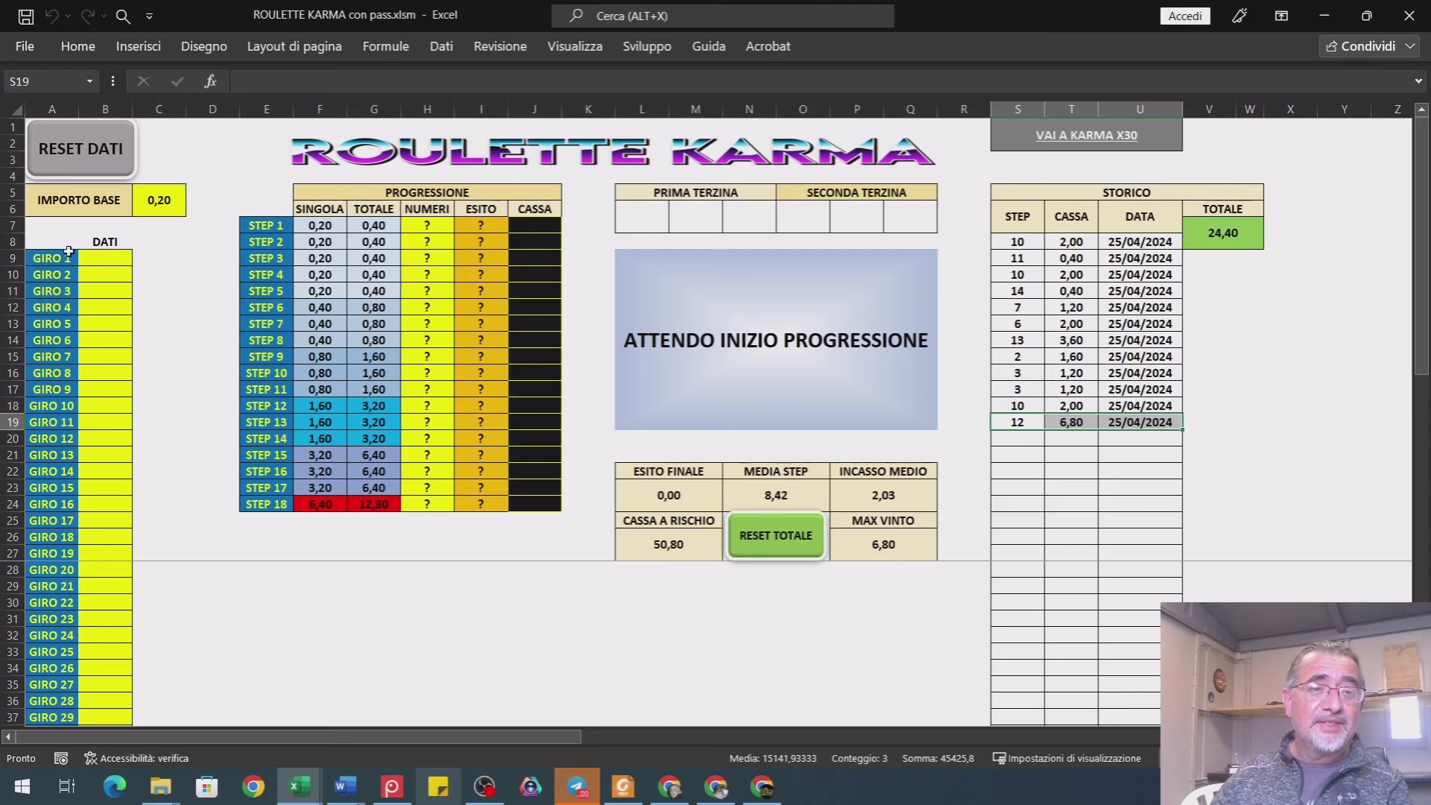
- Enter the spin results 27, 0, 20 and 20 for GIRO 1 to GIRO 4 in the DATI column
click(105, 256)
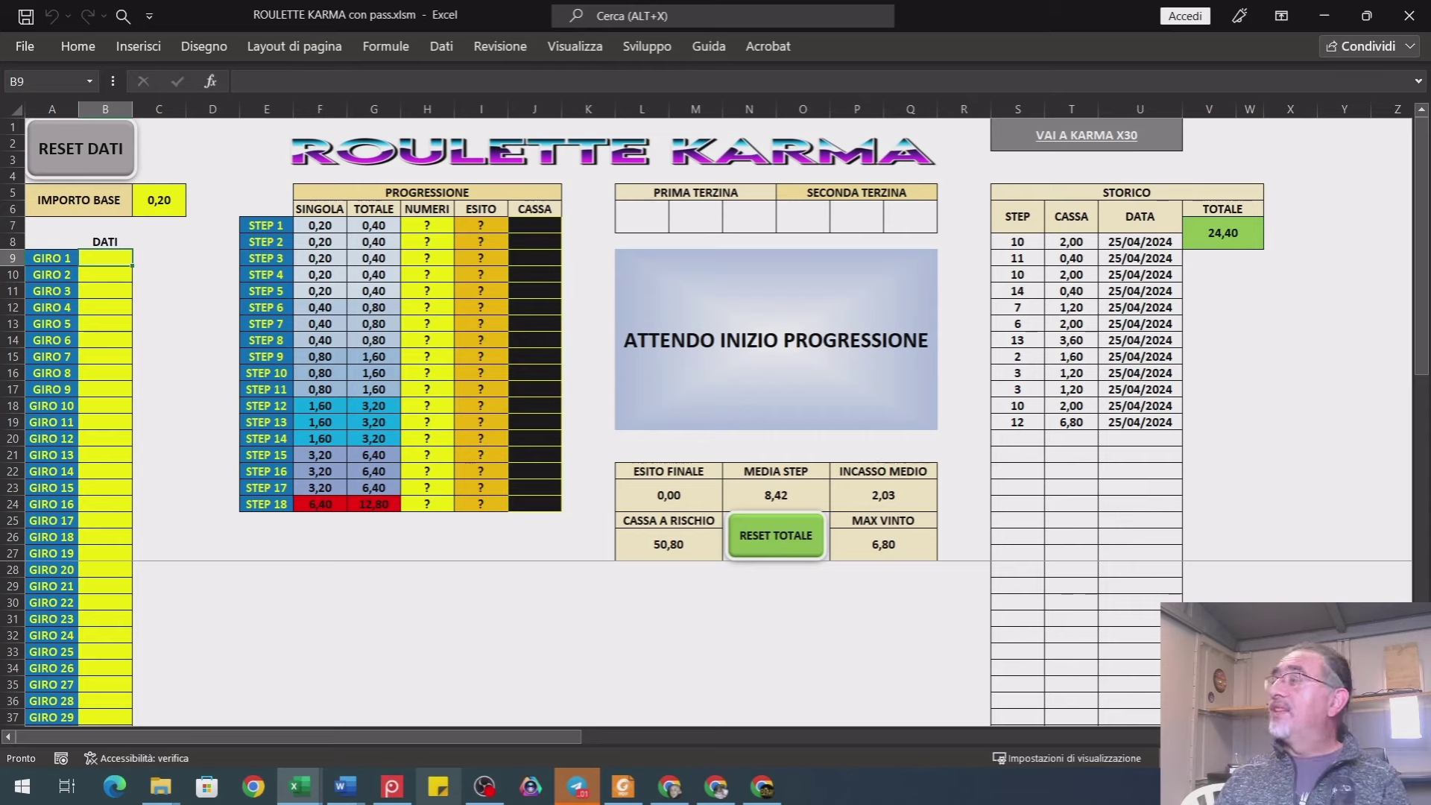
text(27)
key(Return)
text(0)
key(Return)
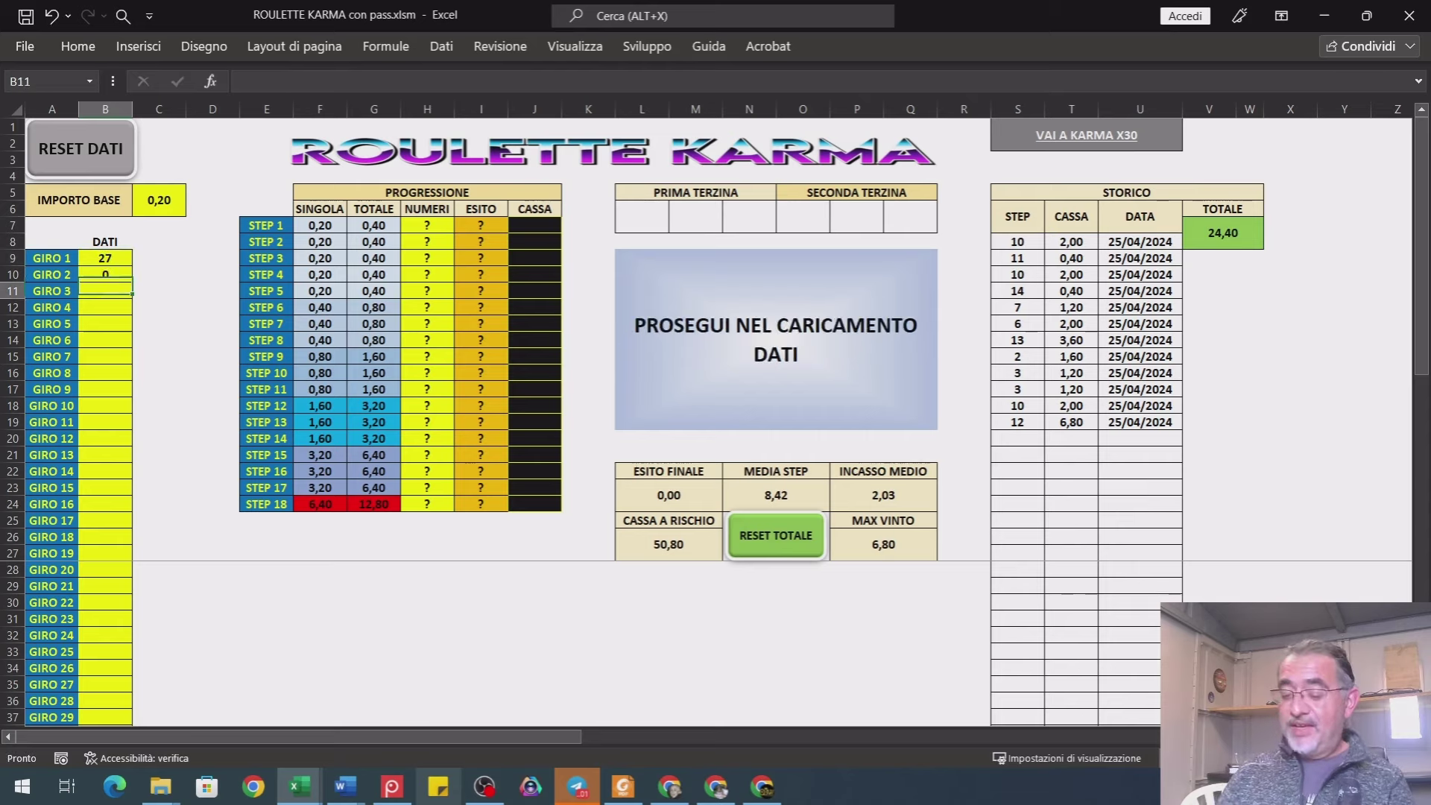
text(20)
key(Return)
text(20)
key(Return)
- Enter the spin results 10, 18, 9 and 0 for GIRO 5 to GIRO 8 in the DATI column
text(10)
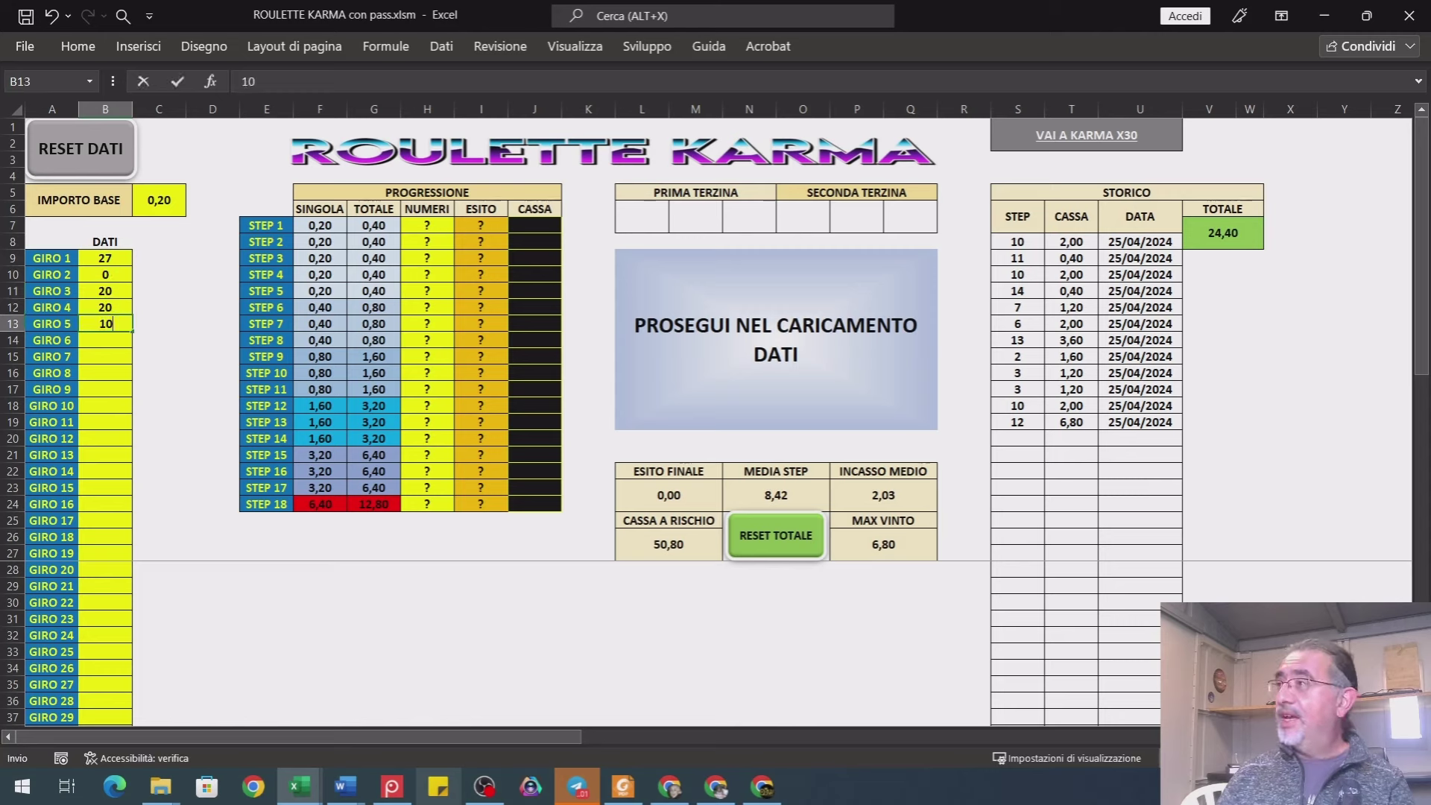
key(Return)
text(18)
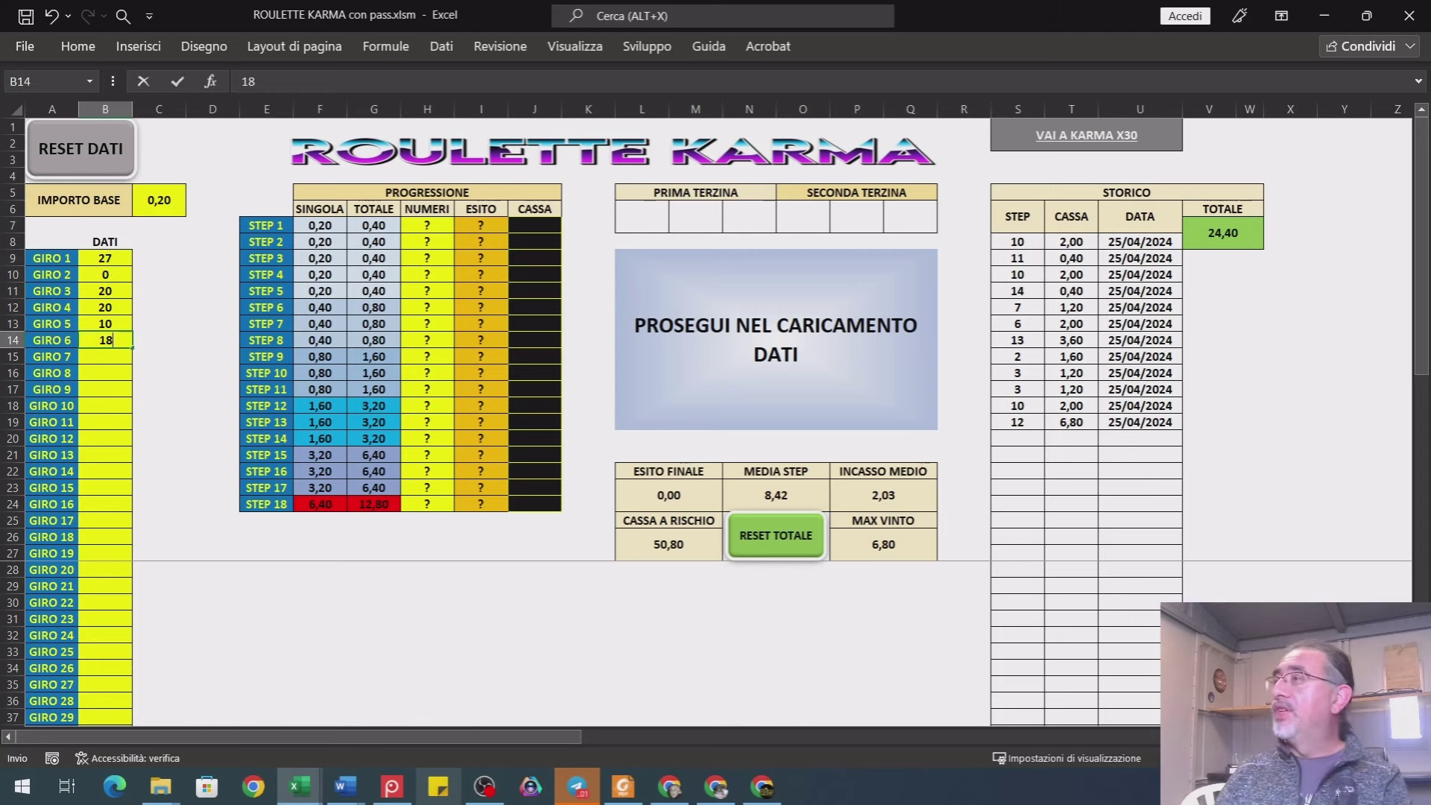
key(Return)
text(9)
key(Return)
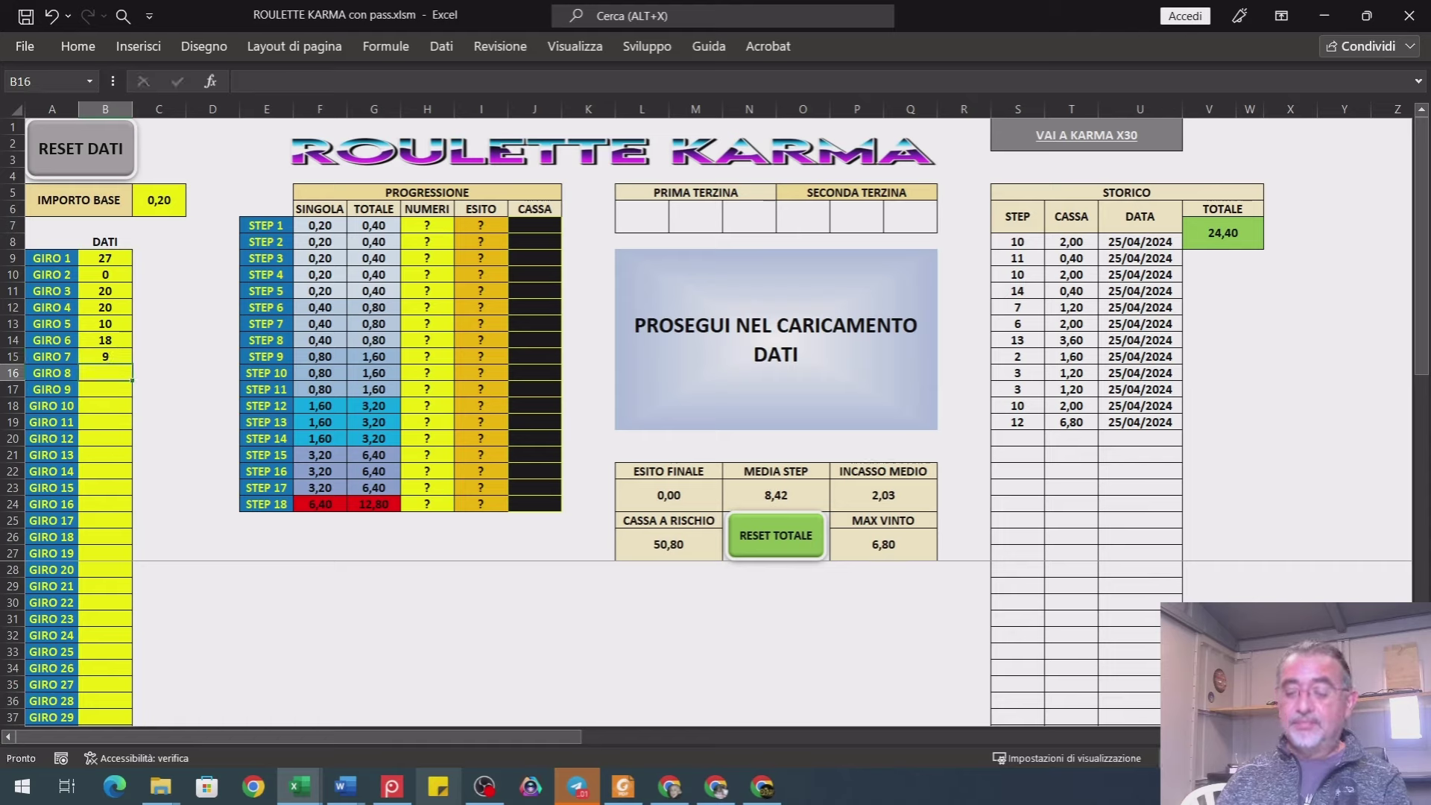
text(0)
key(Return)
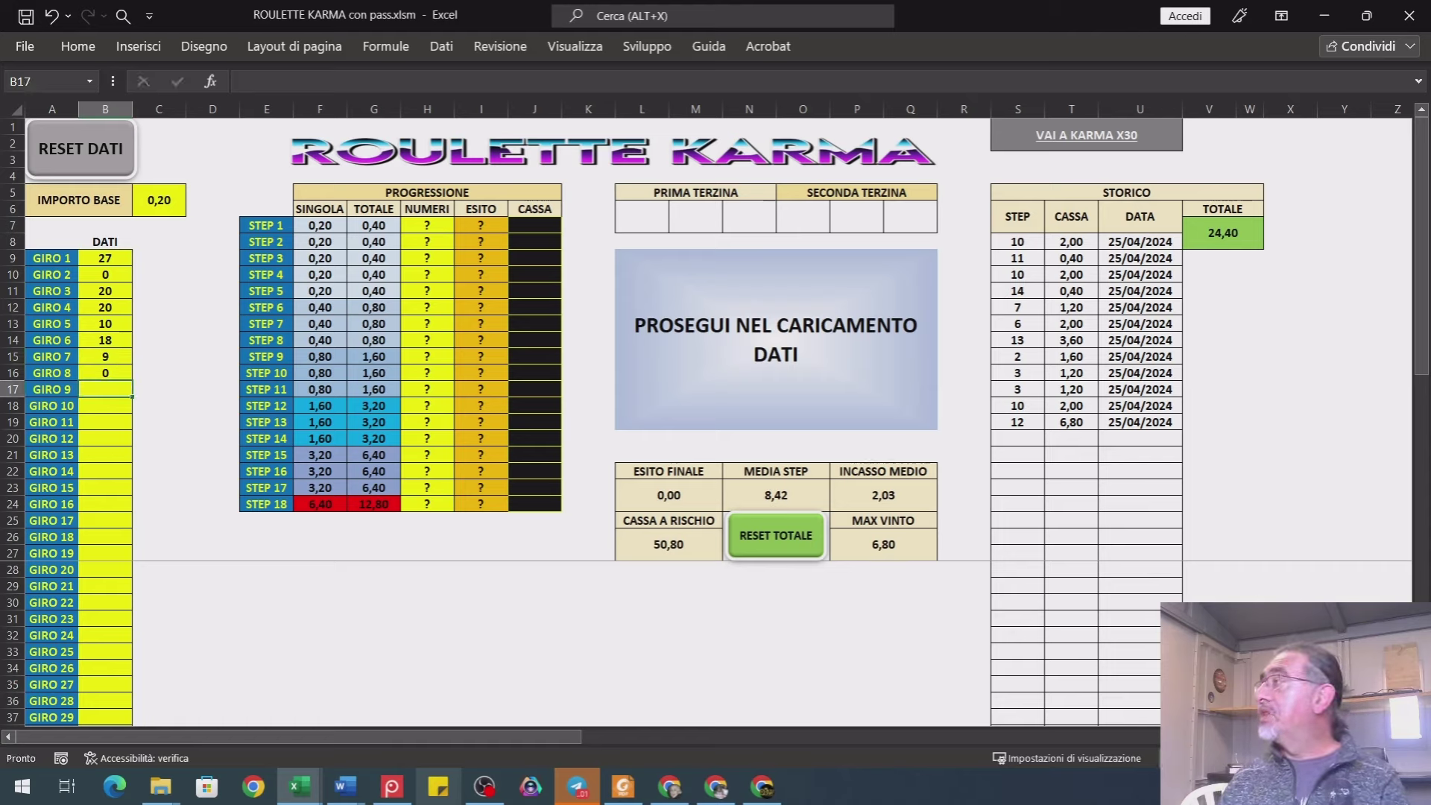
- Enter the spin results 7, 19, 23, 16 and 2 for GIRO 9 to GIRO 13 in the DATI column
text(7)
key(Return)
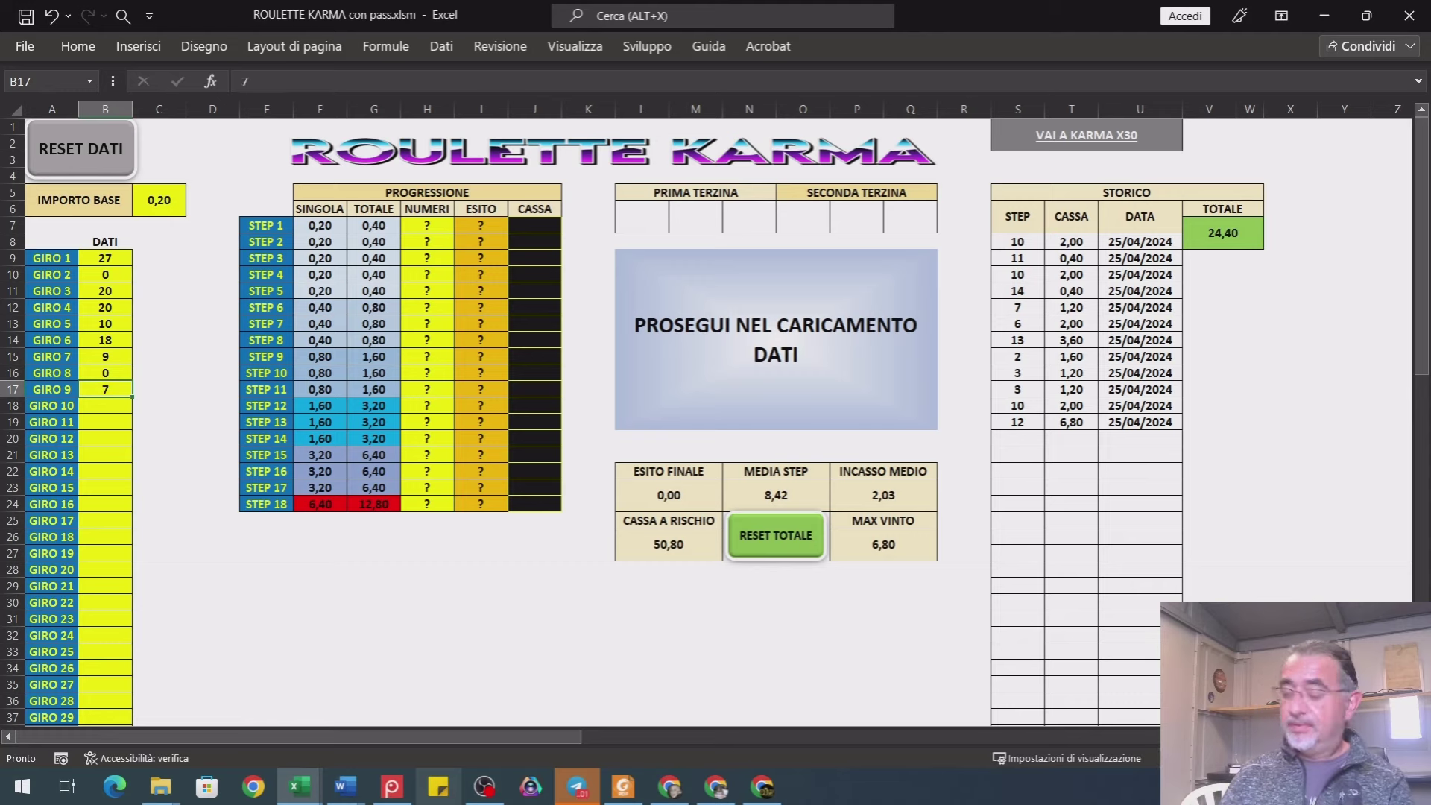
text(19)
key(Return)
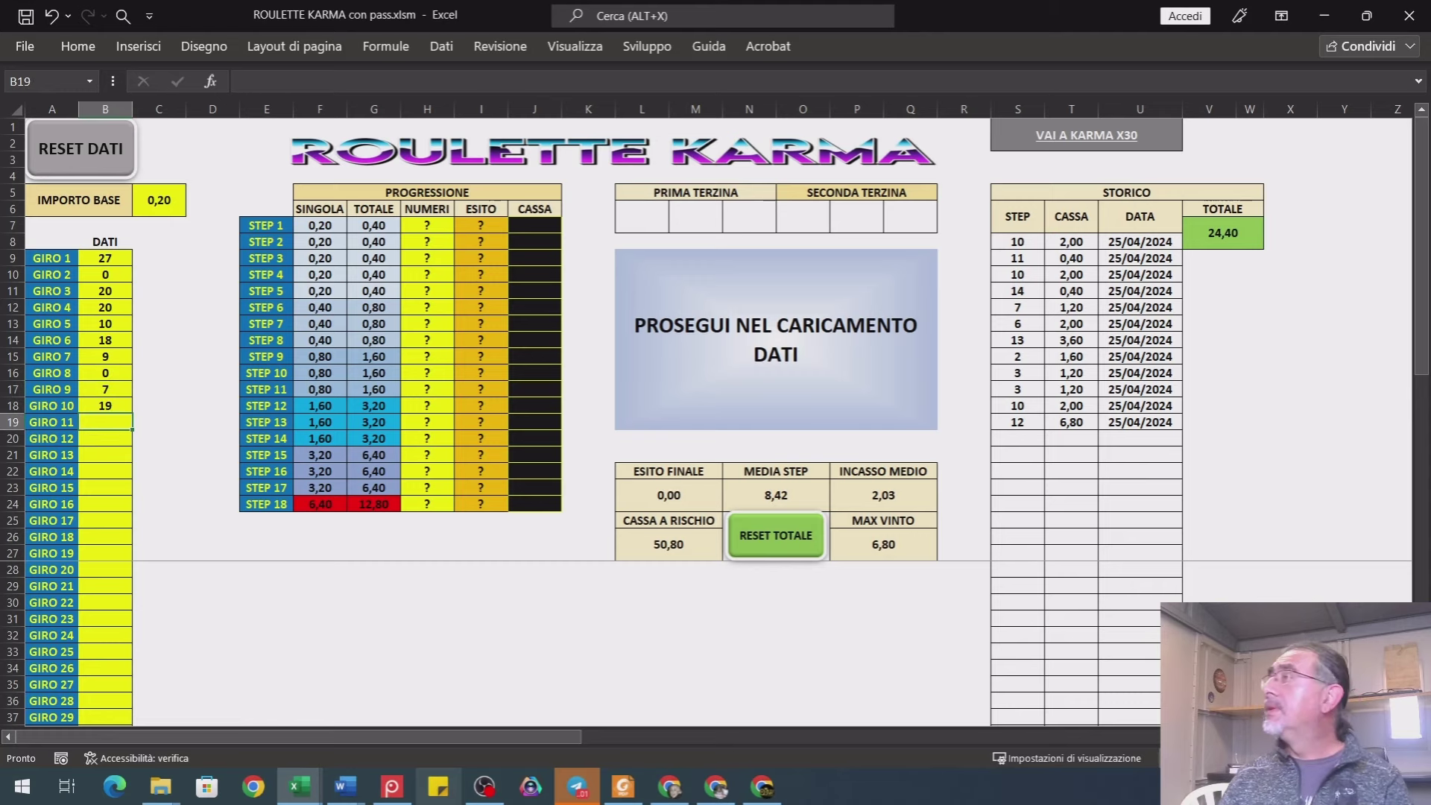
text(23)
key(Return)
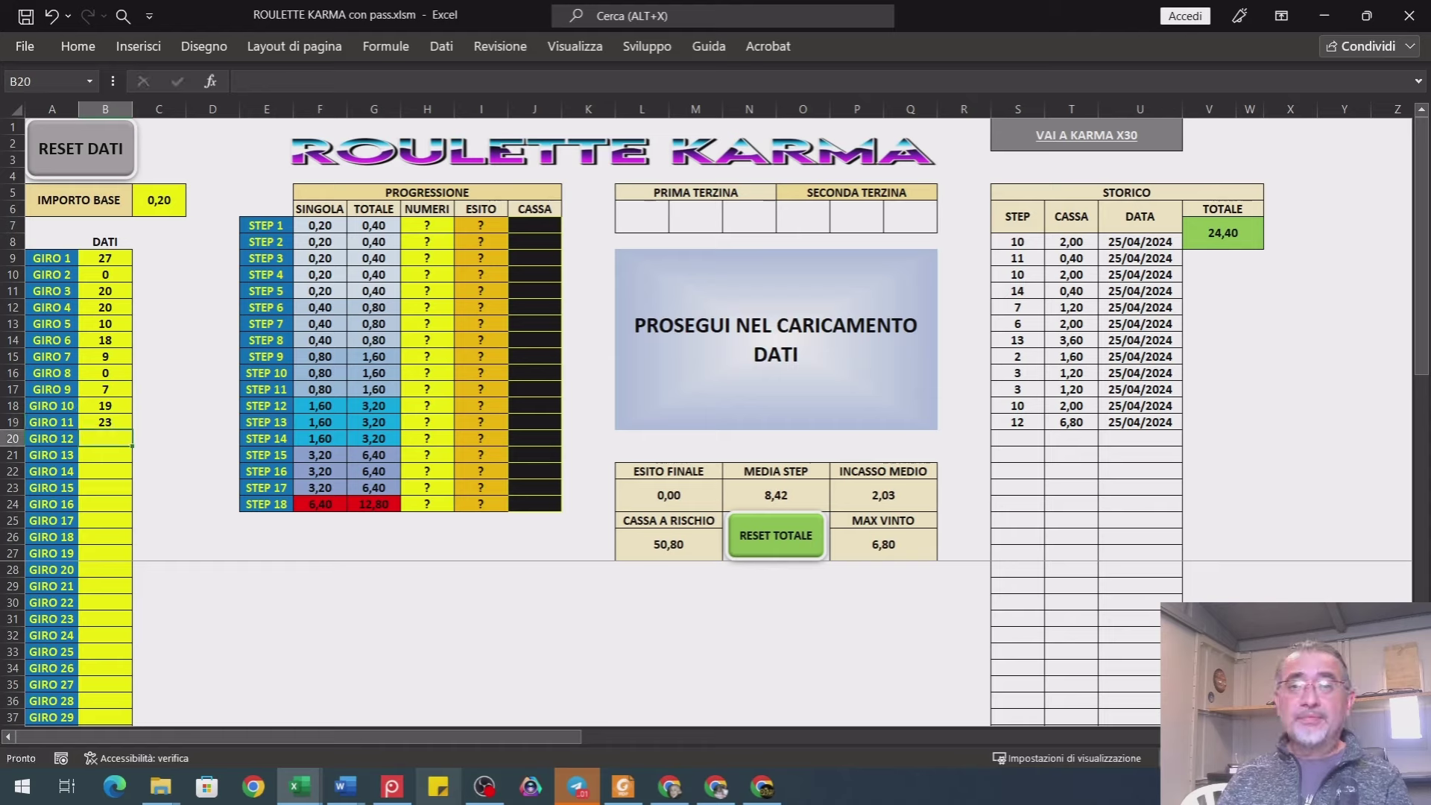
text(16)
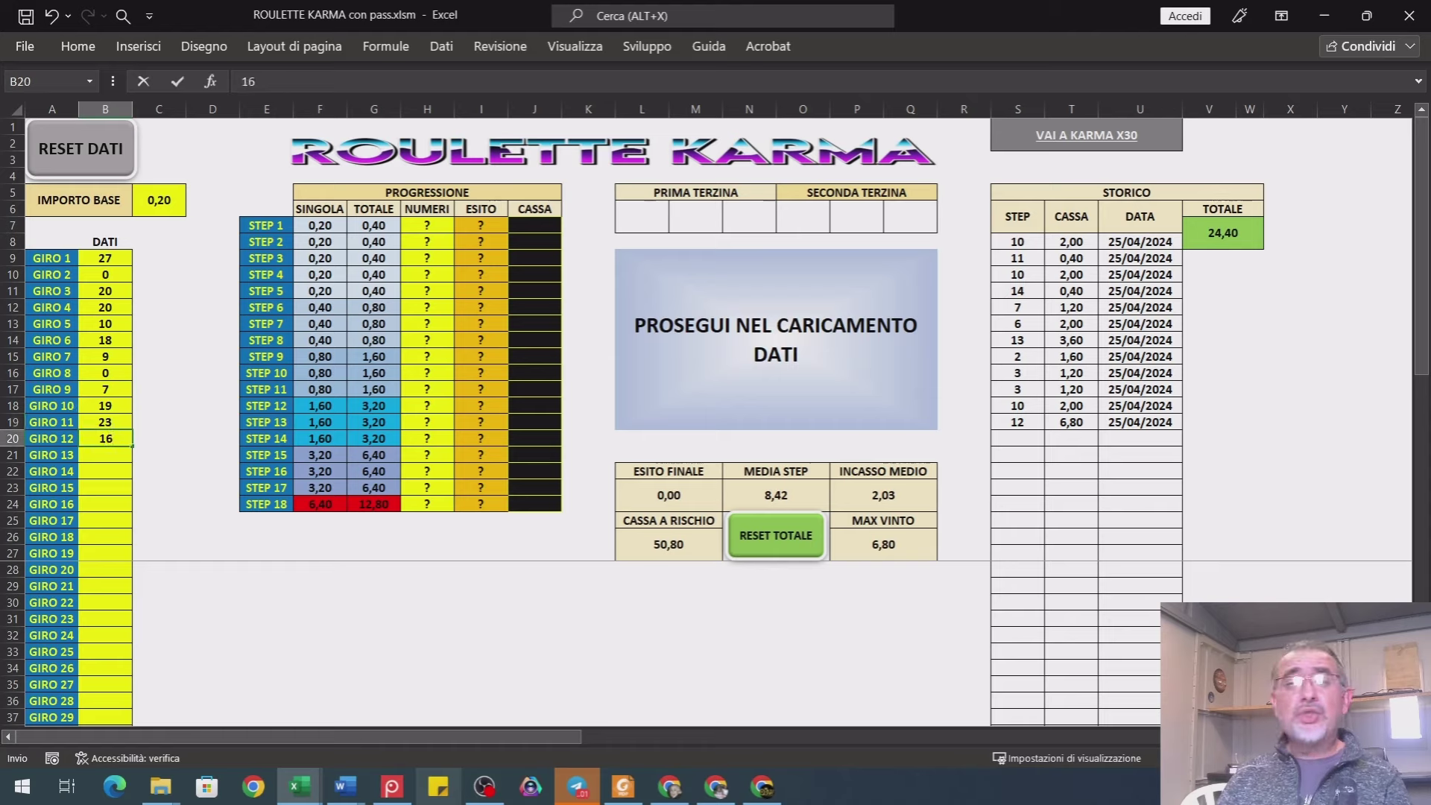
key(Return)
text(2)
key(Return)
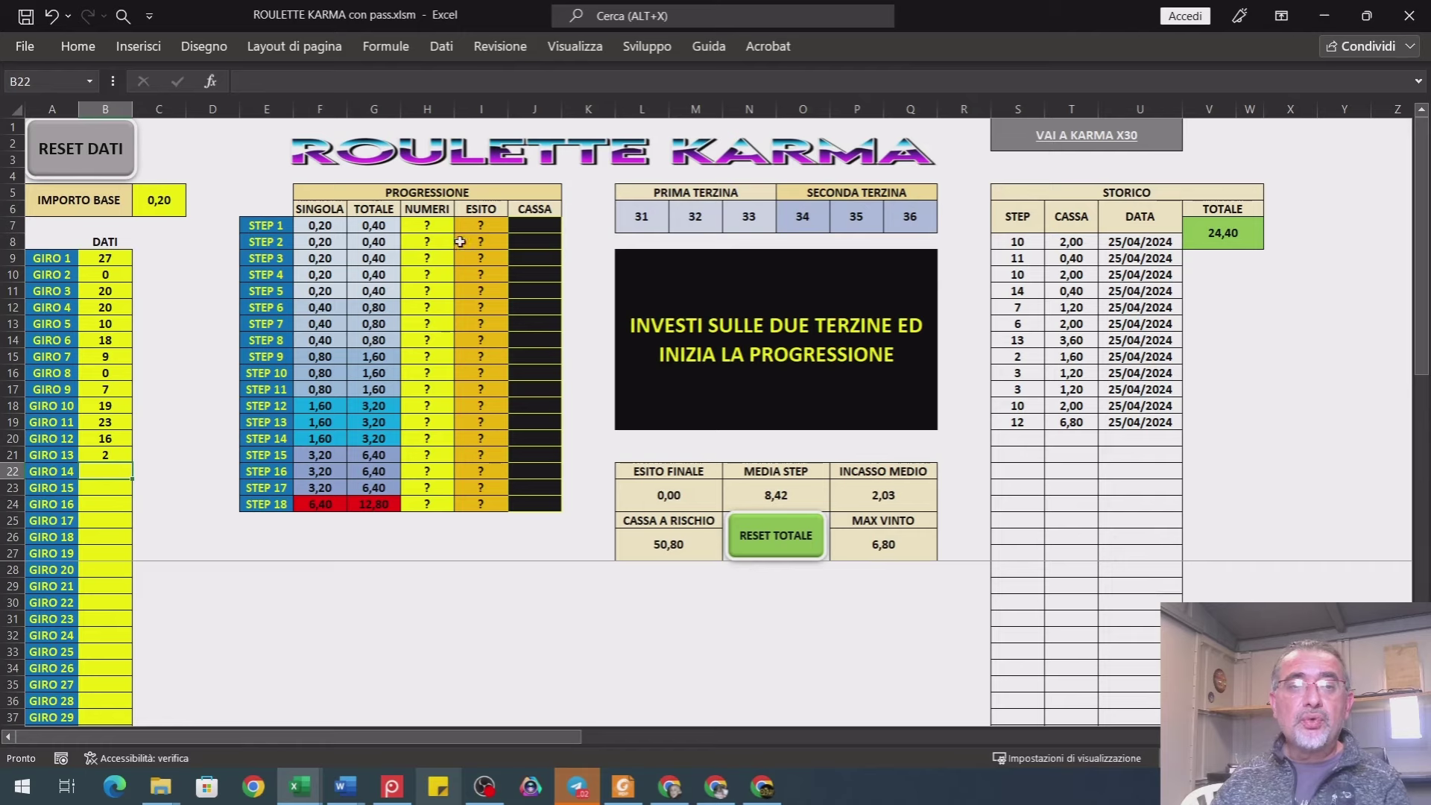
- Enter 35 for STEP 1 in the progression's NUMERI column and record the round with a total reset
click(423, 227)
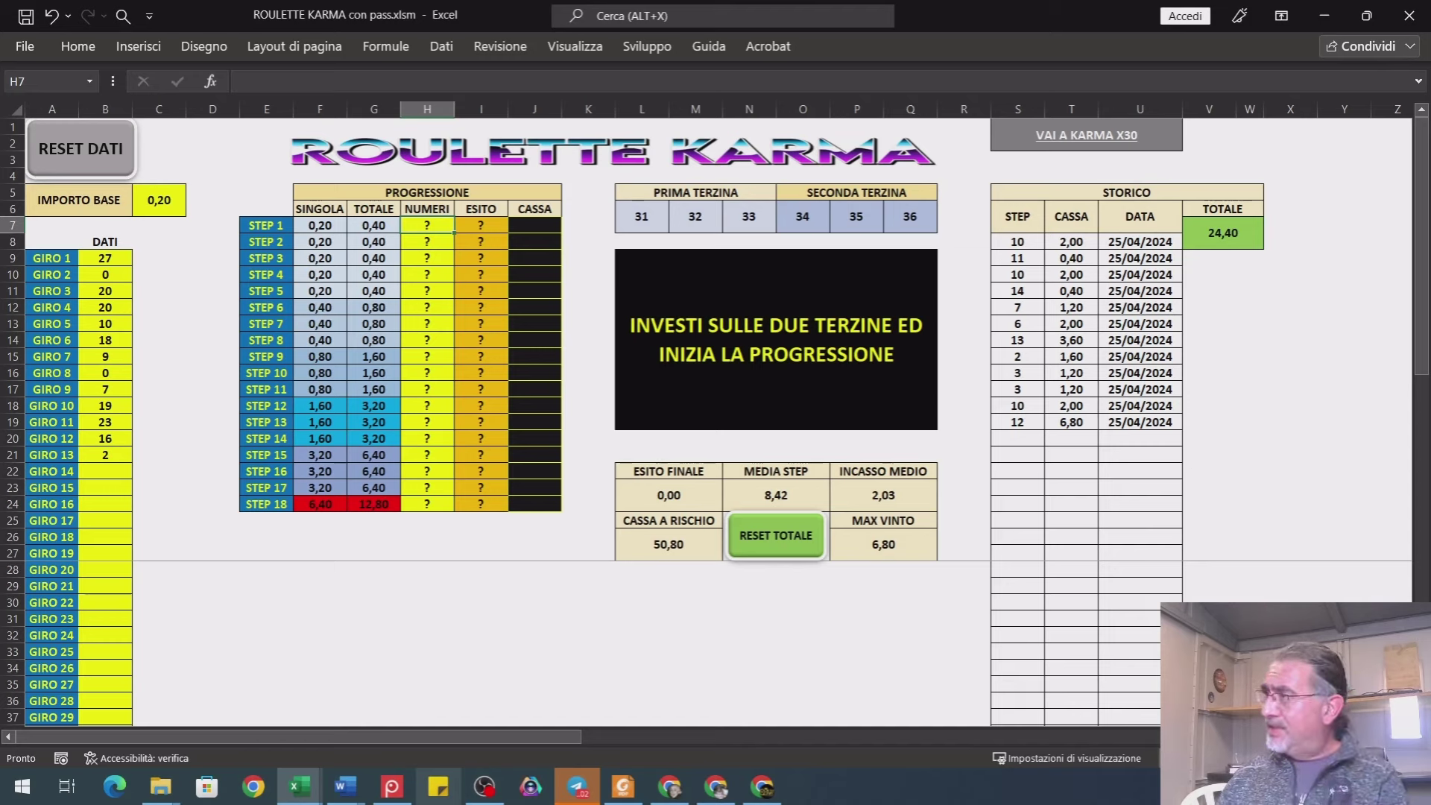
text(35)
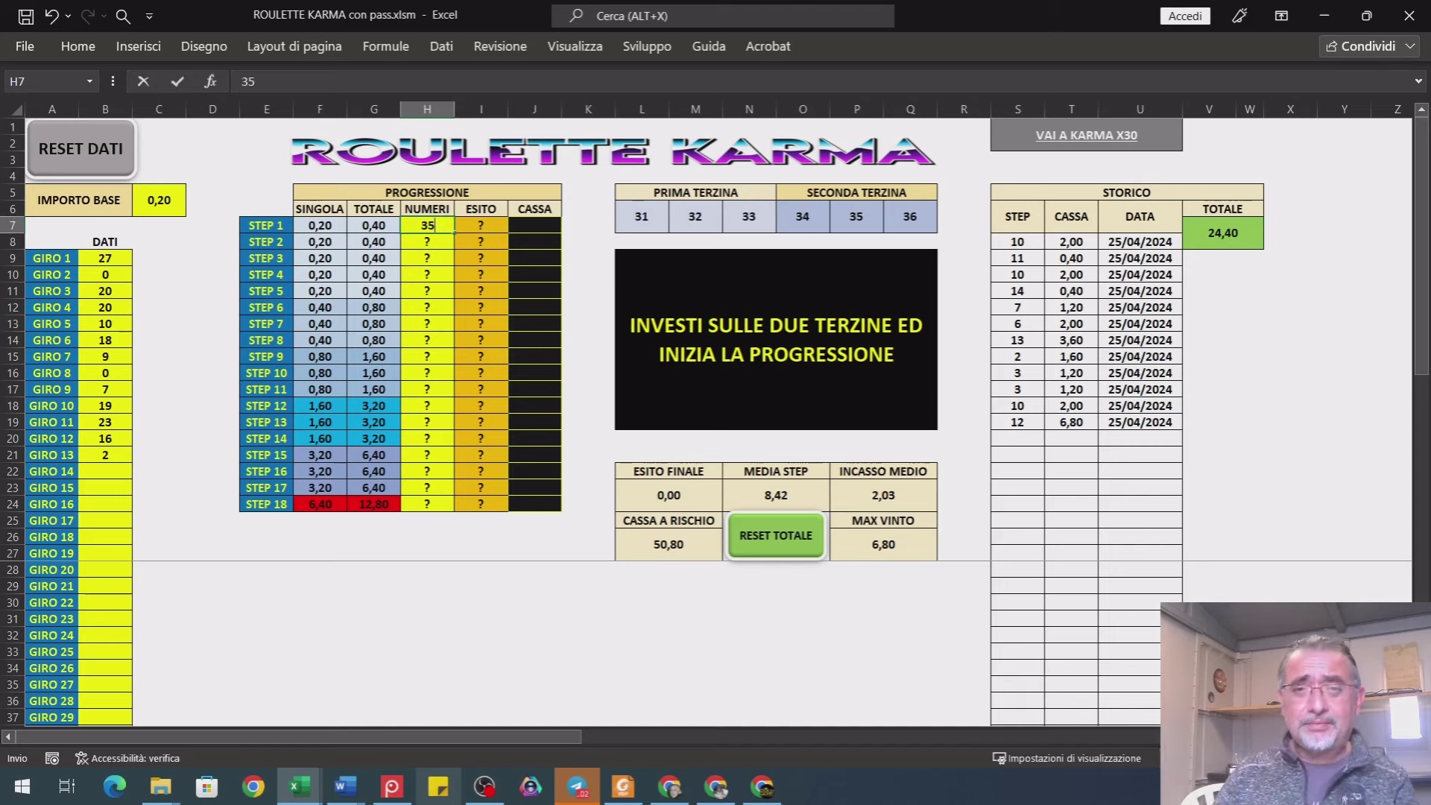
key(Return)
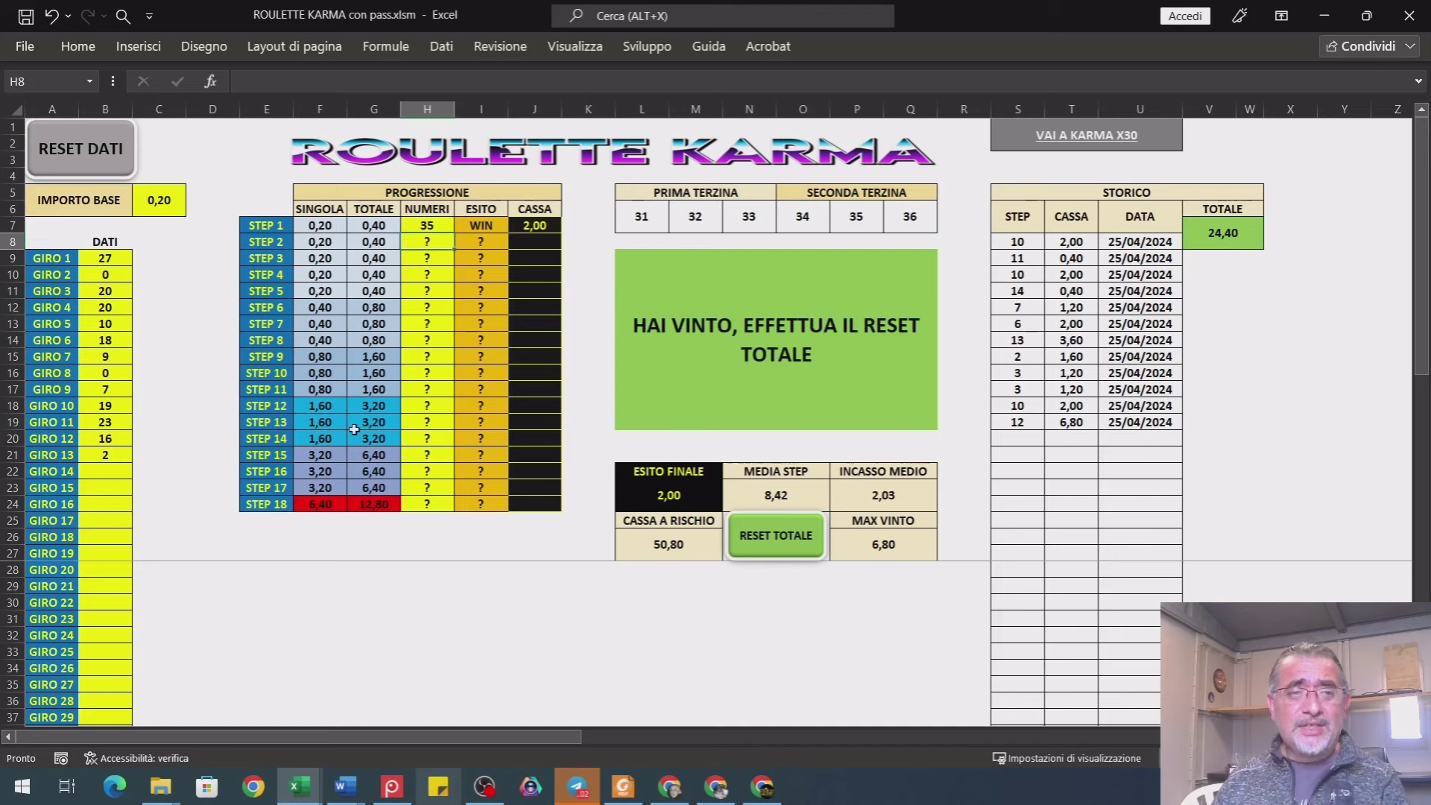
click(788, 544)
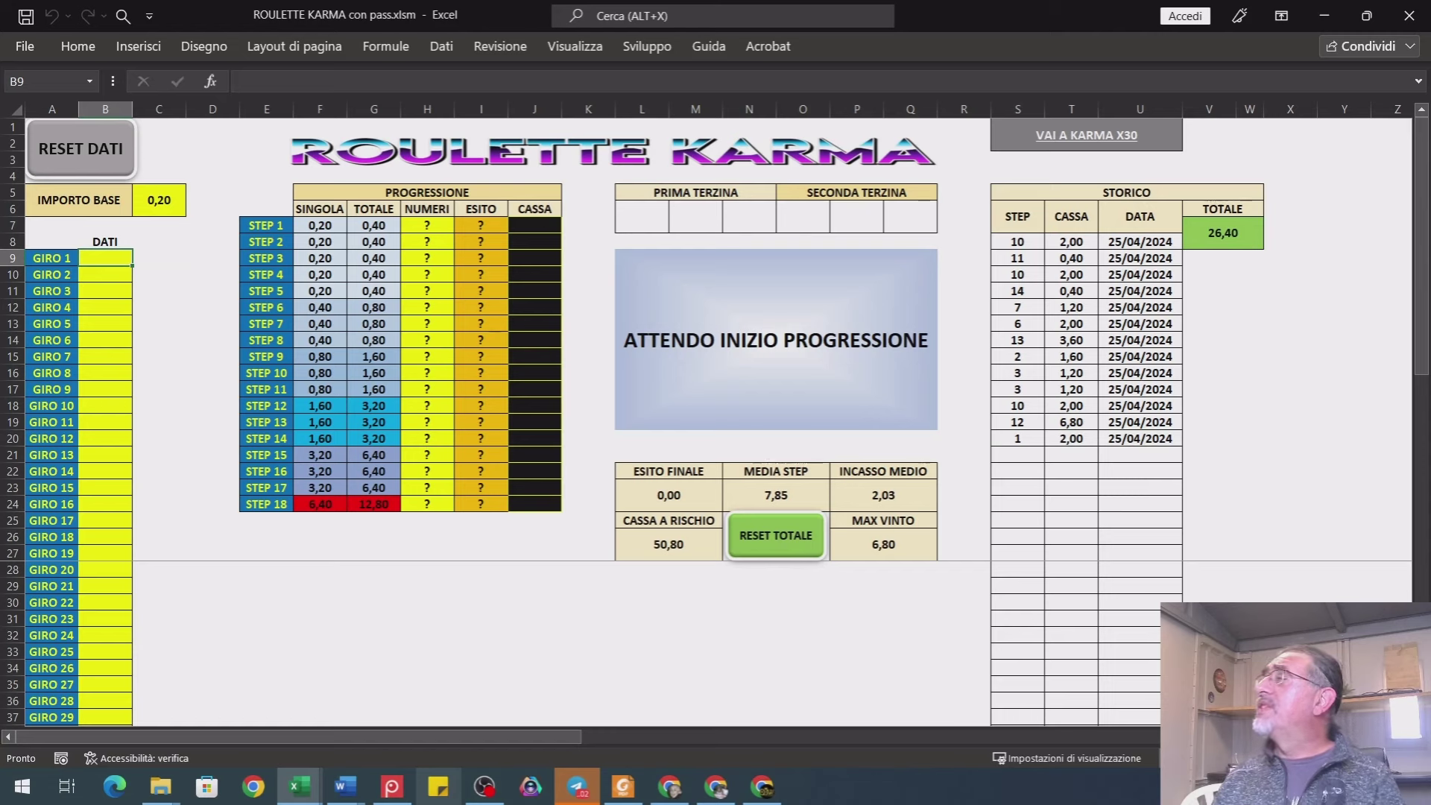
- Enter the spin results 7, 19, 23 and 16 for GIRO 1 to GIRO 4 in the DATI column
text(7)
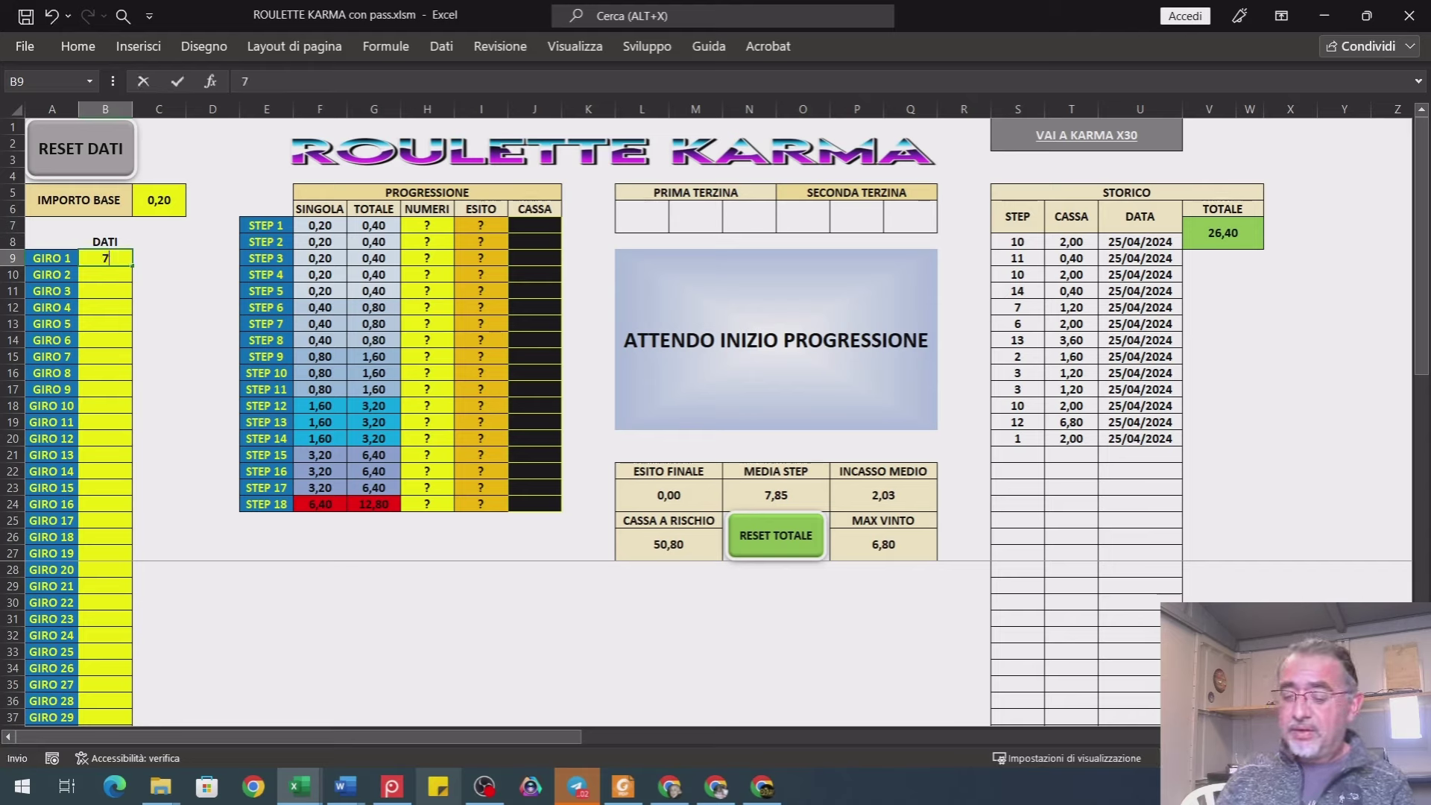
key(Return)
text(19)
key(Return)
text(23)
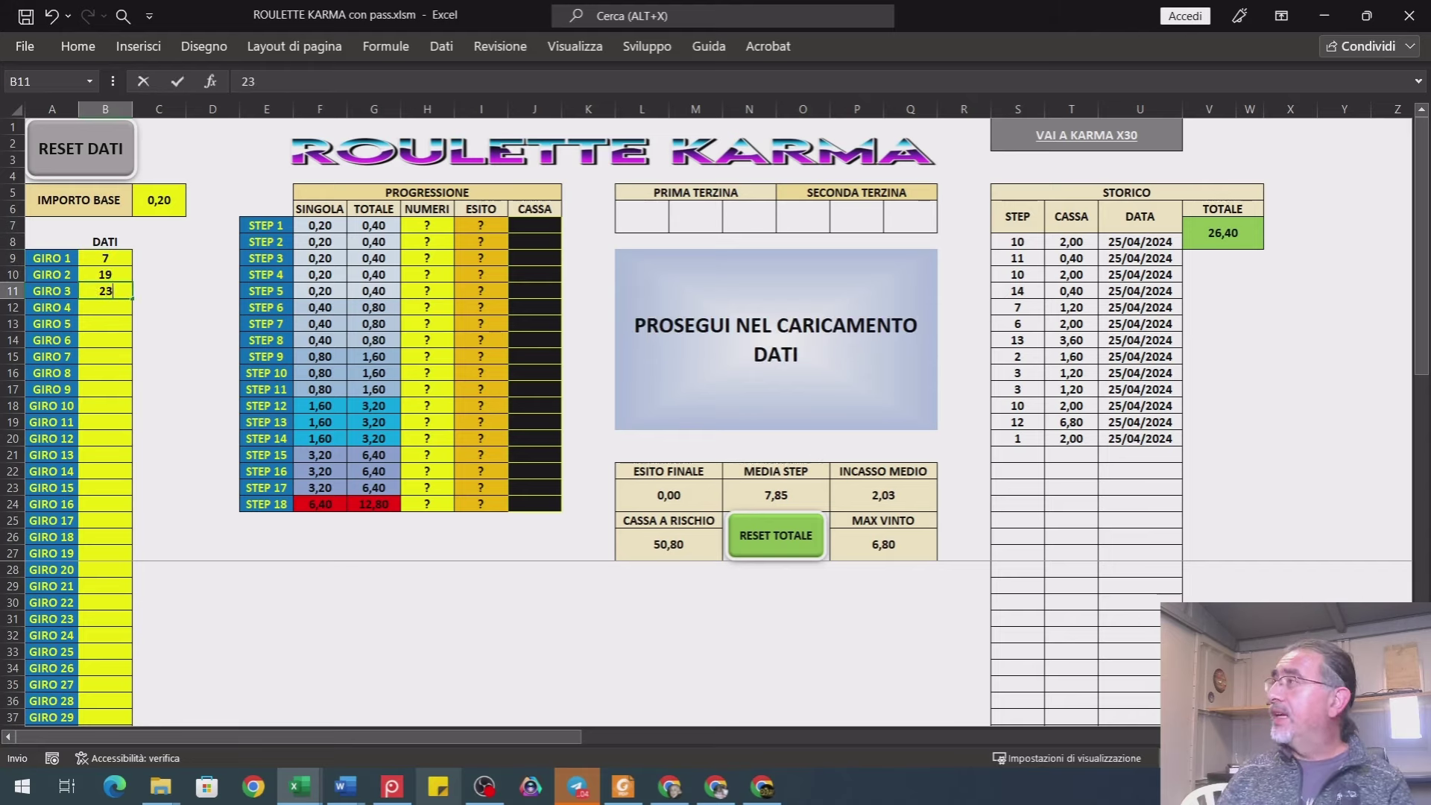
key(Return)
text(16)
key(Return)
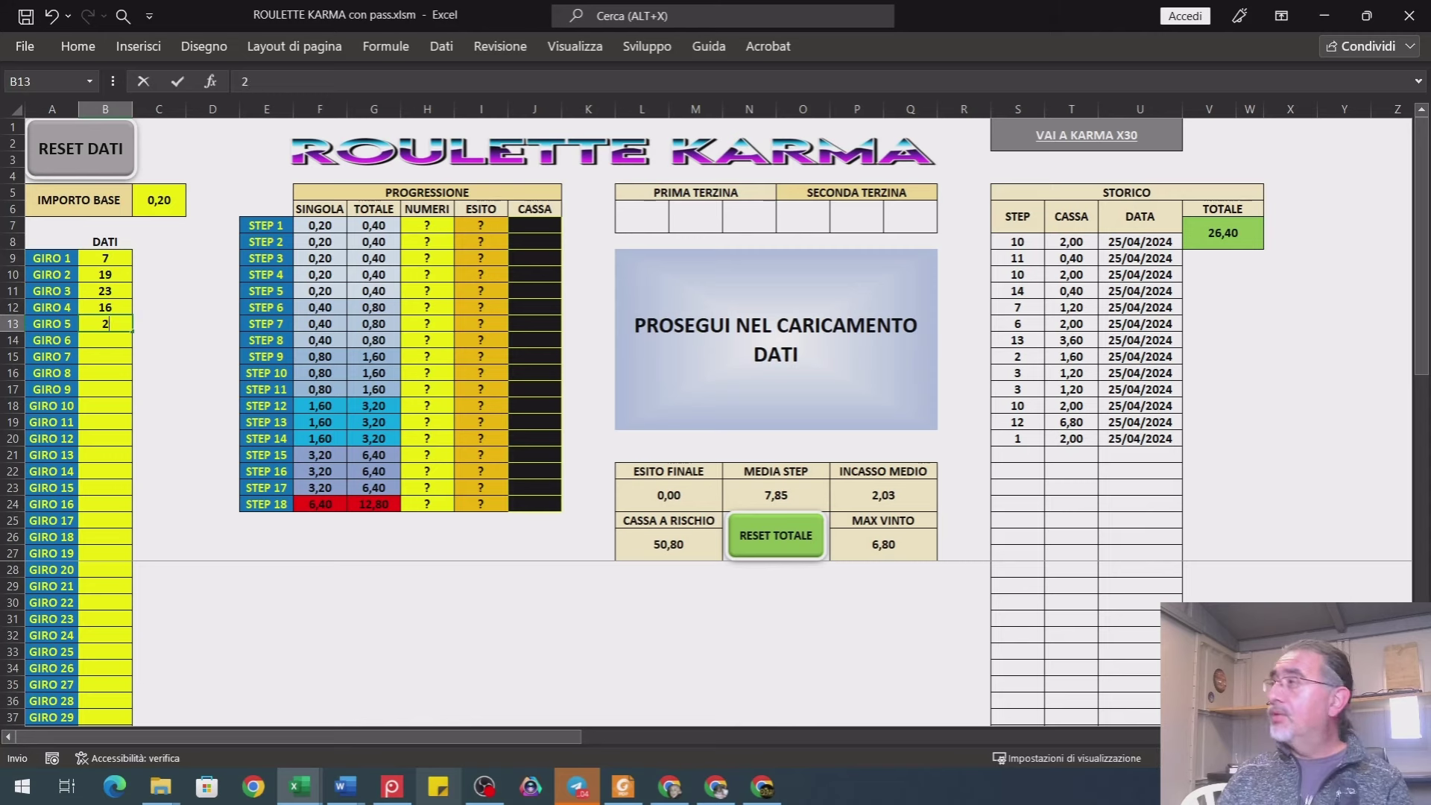
- Enter the spin results 2, 35, 19, 18 and 25 for GIRO 5 to GIRO 9 in the DATI column
text(2)
key(Return)
text(35)
key(Return)
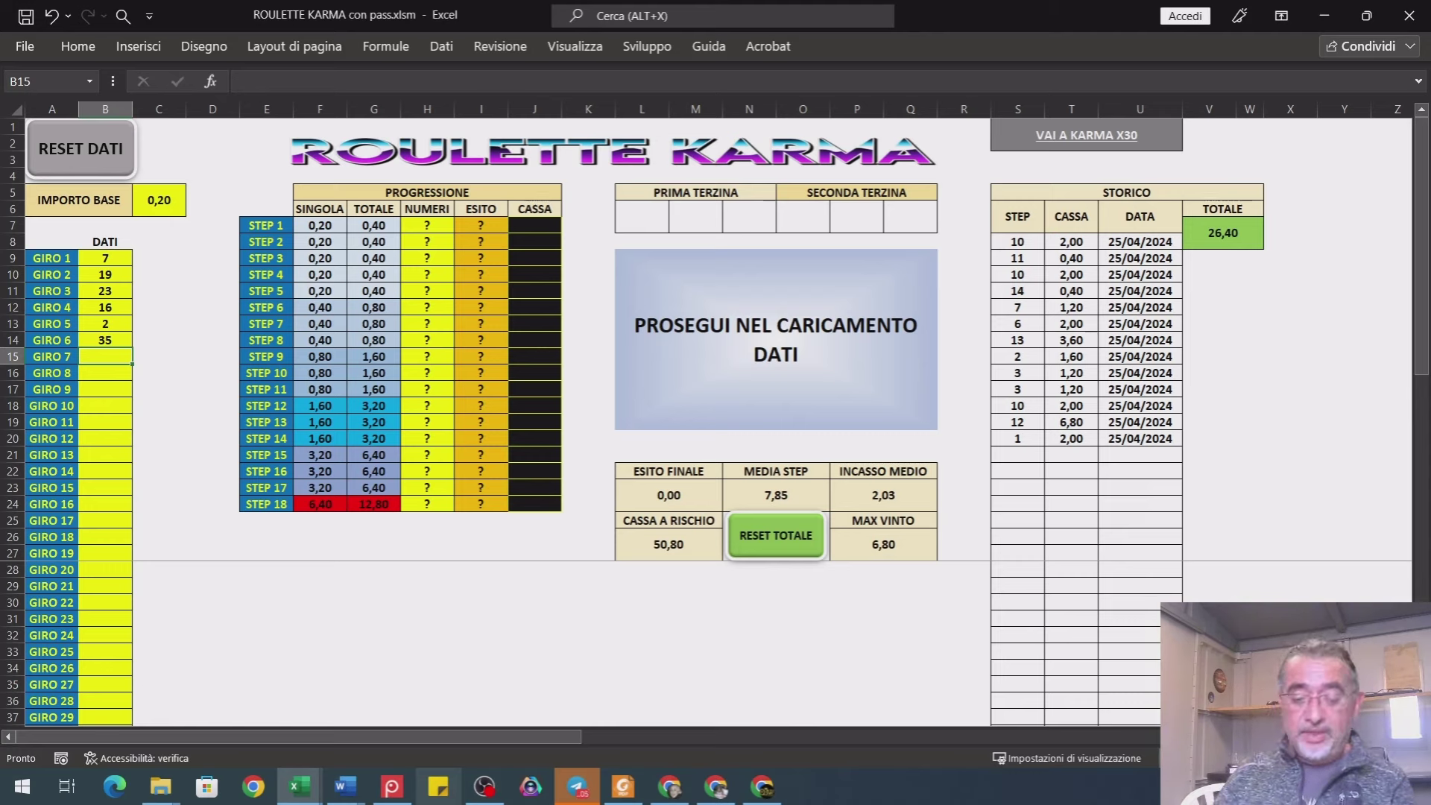
text(1)
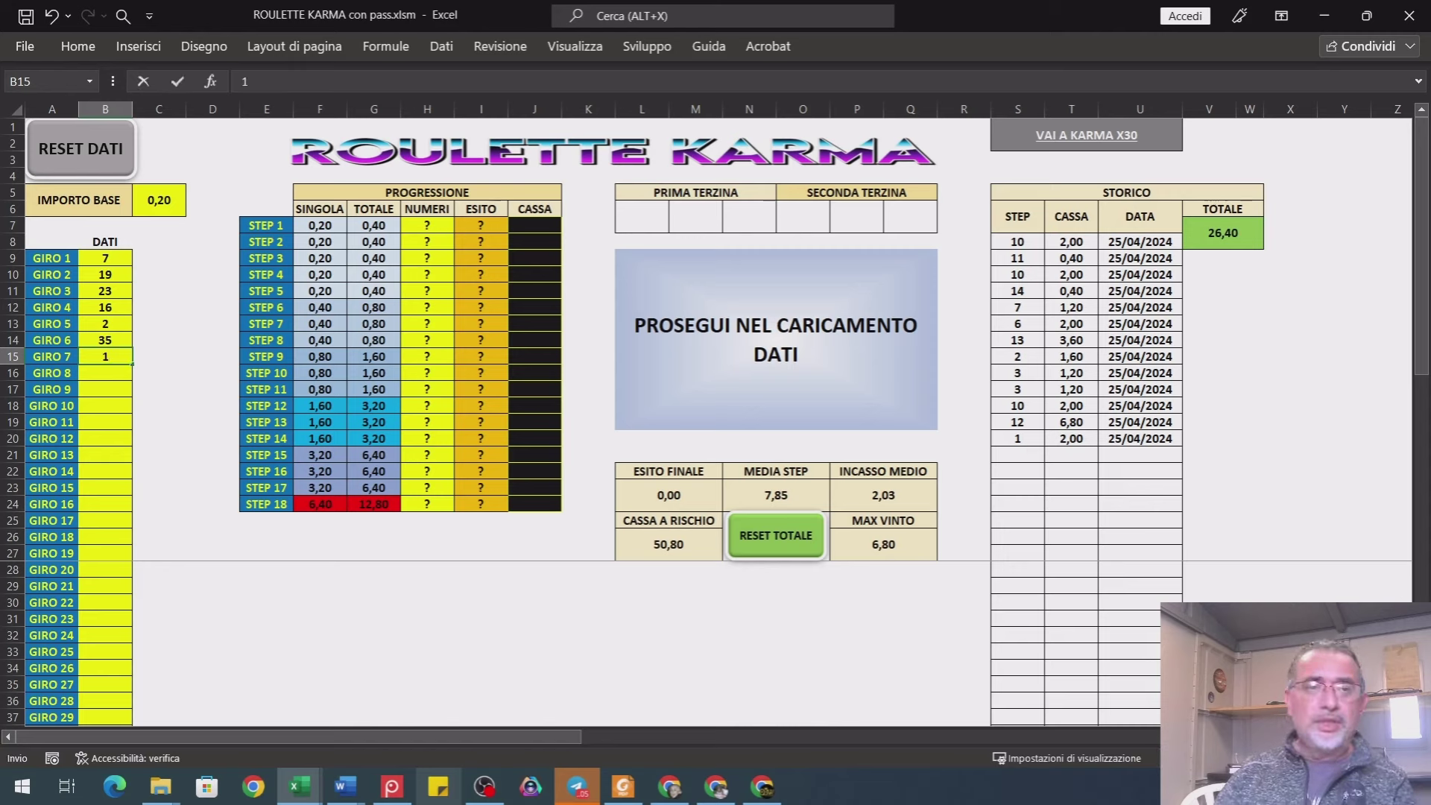
text(9)
key(Return)
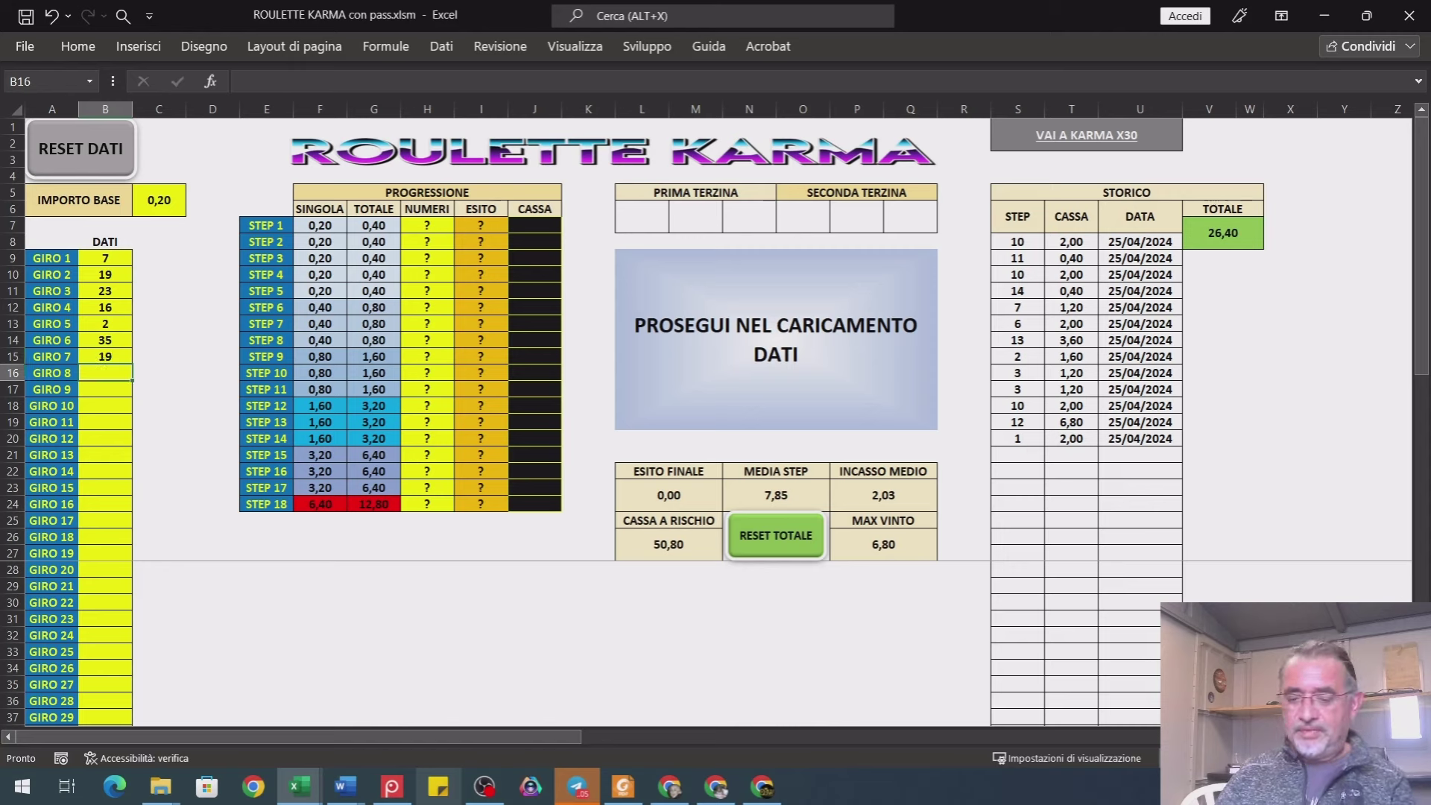
text(18)
key(Return)
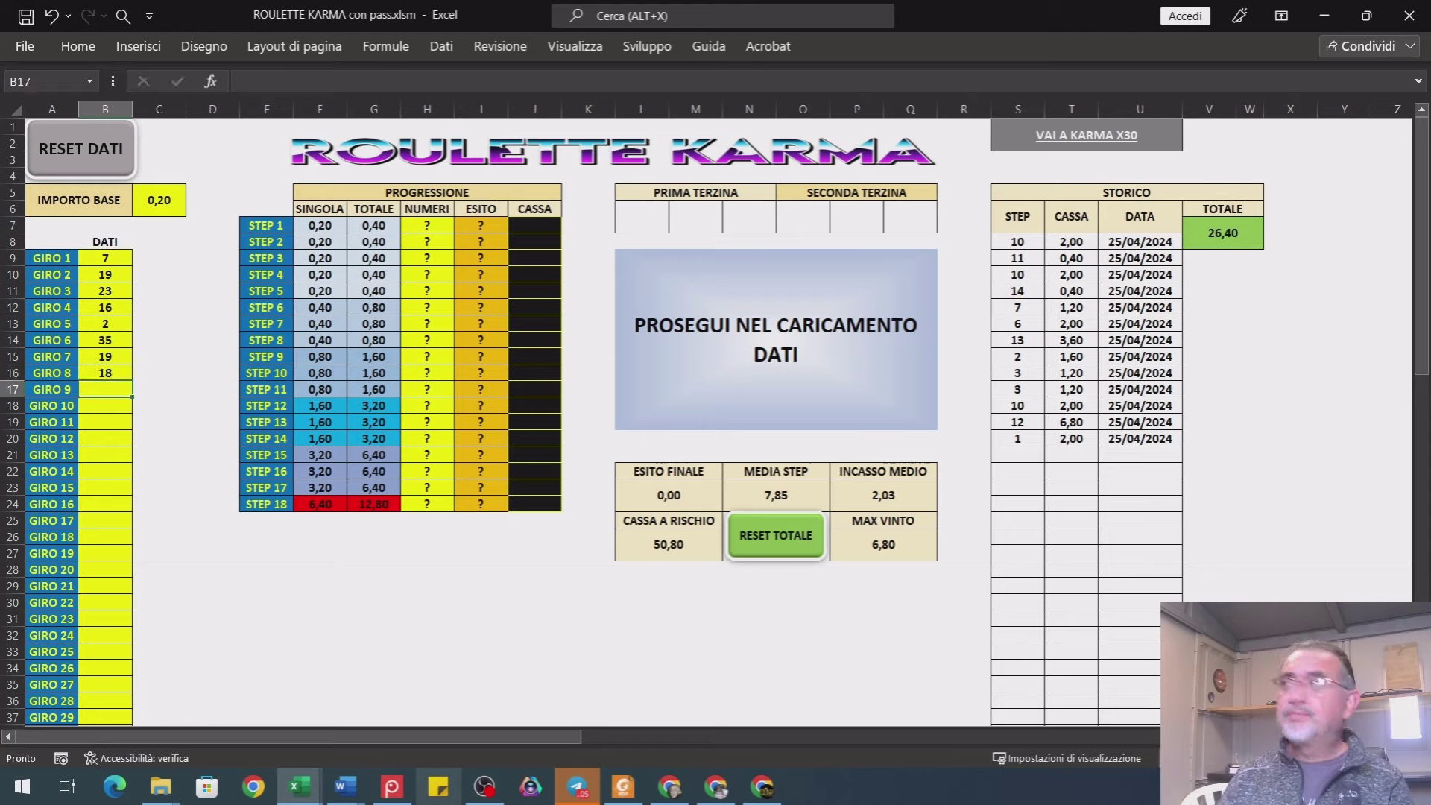
text(25)
key(Return)
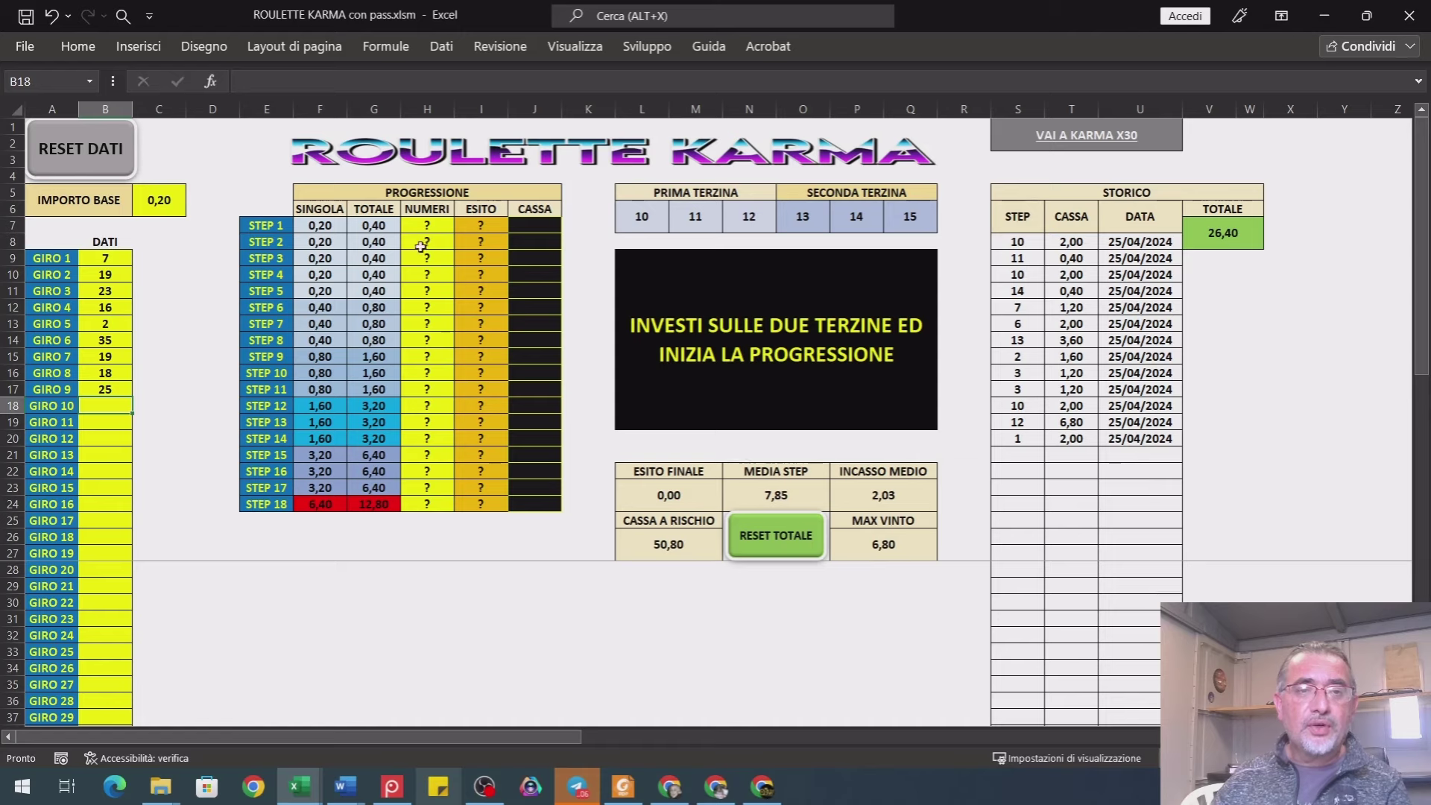
- Enter the numbers 4 and 10 for STEP 1 and STEP 2 in the NUMERI column and record the round with a total reset
click(438, 228)
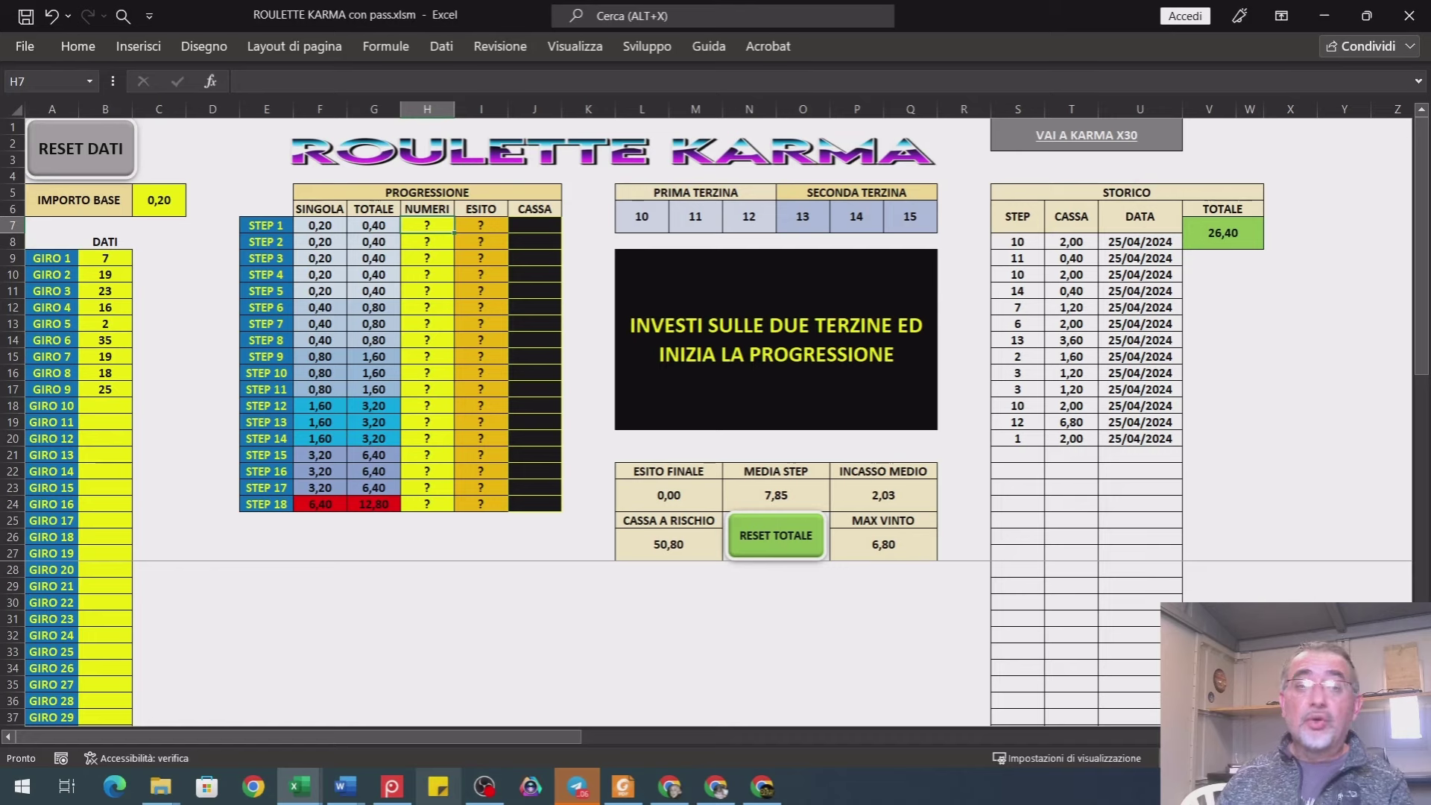
text(4)
key(Return)
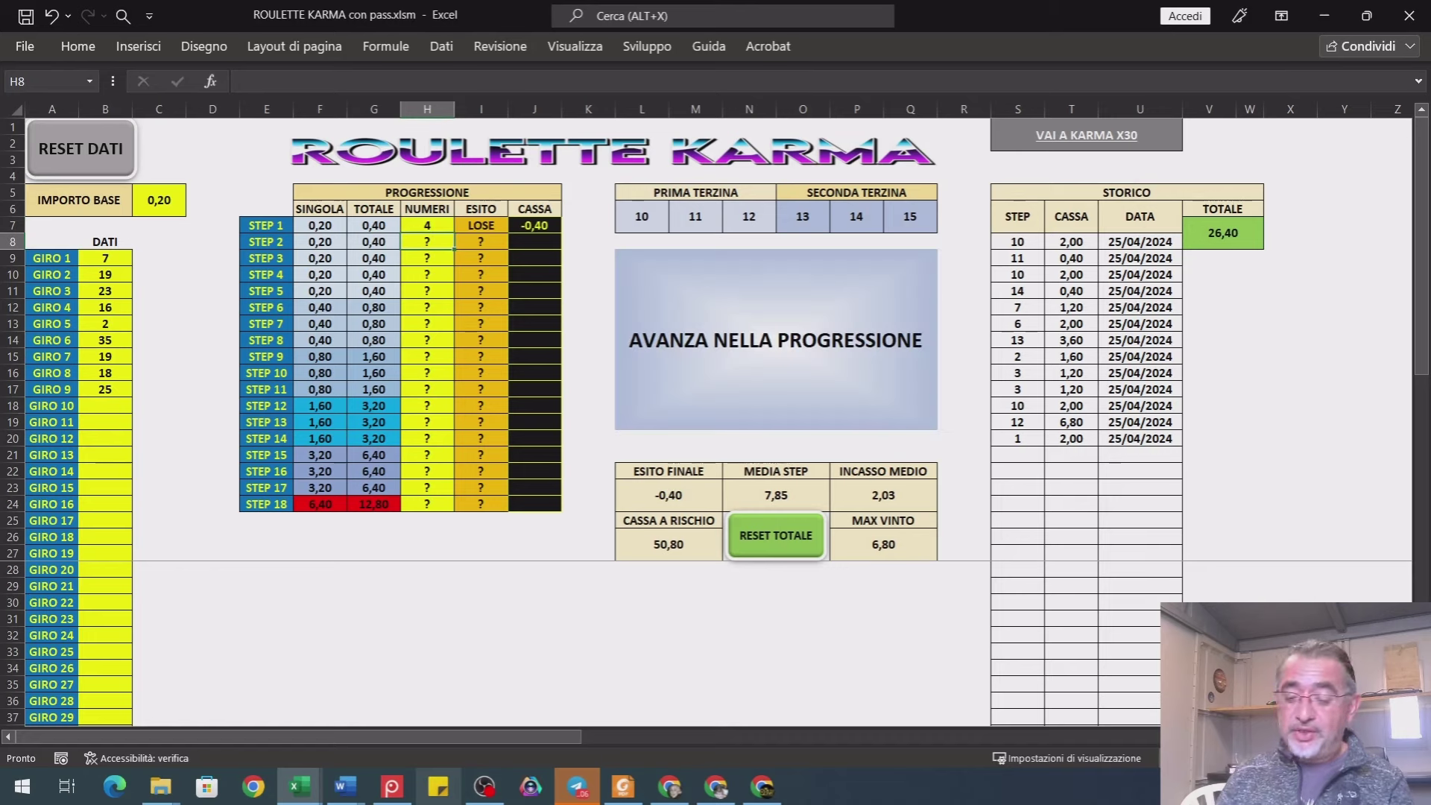
text(10)
key(Return)
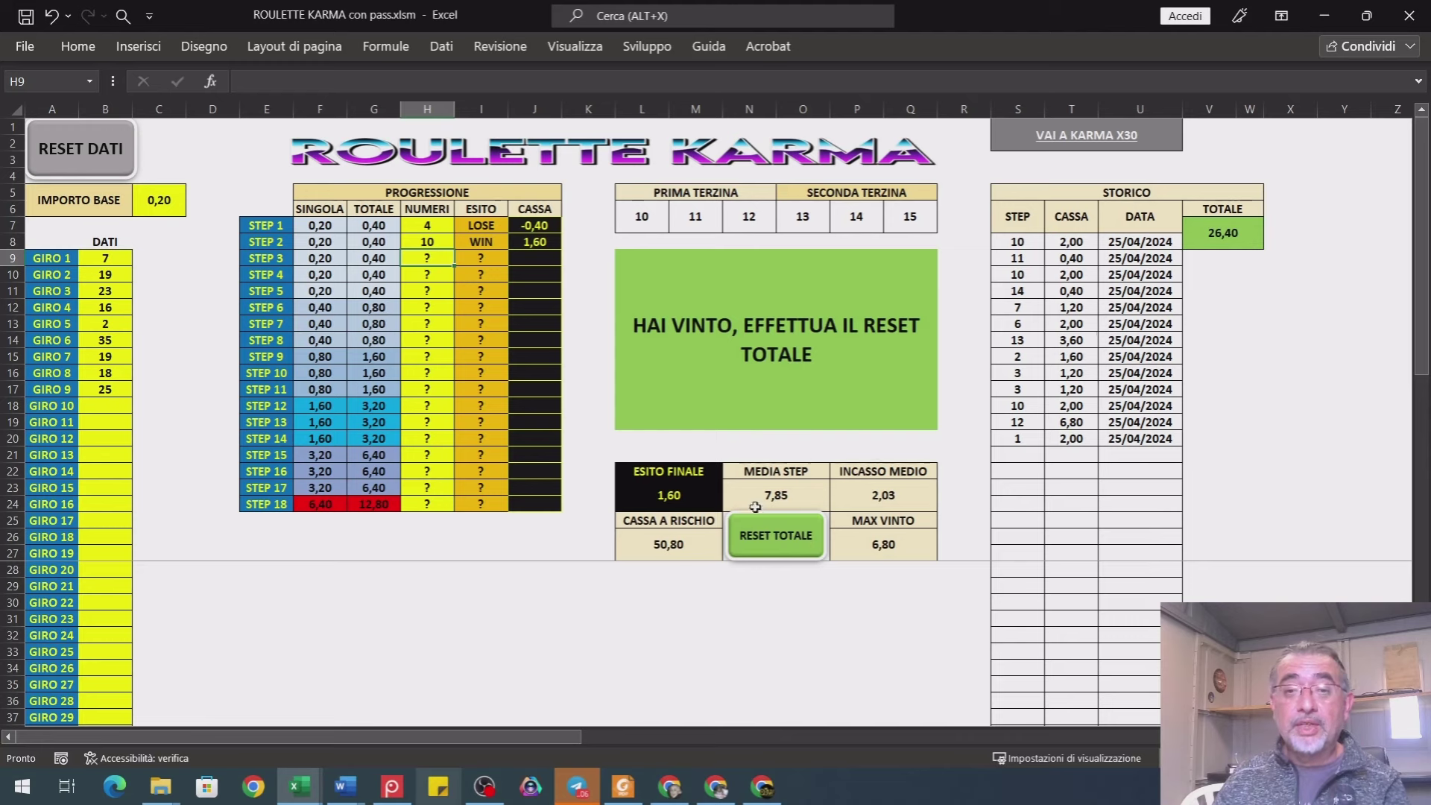
click(775, 541)
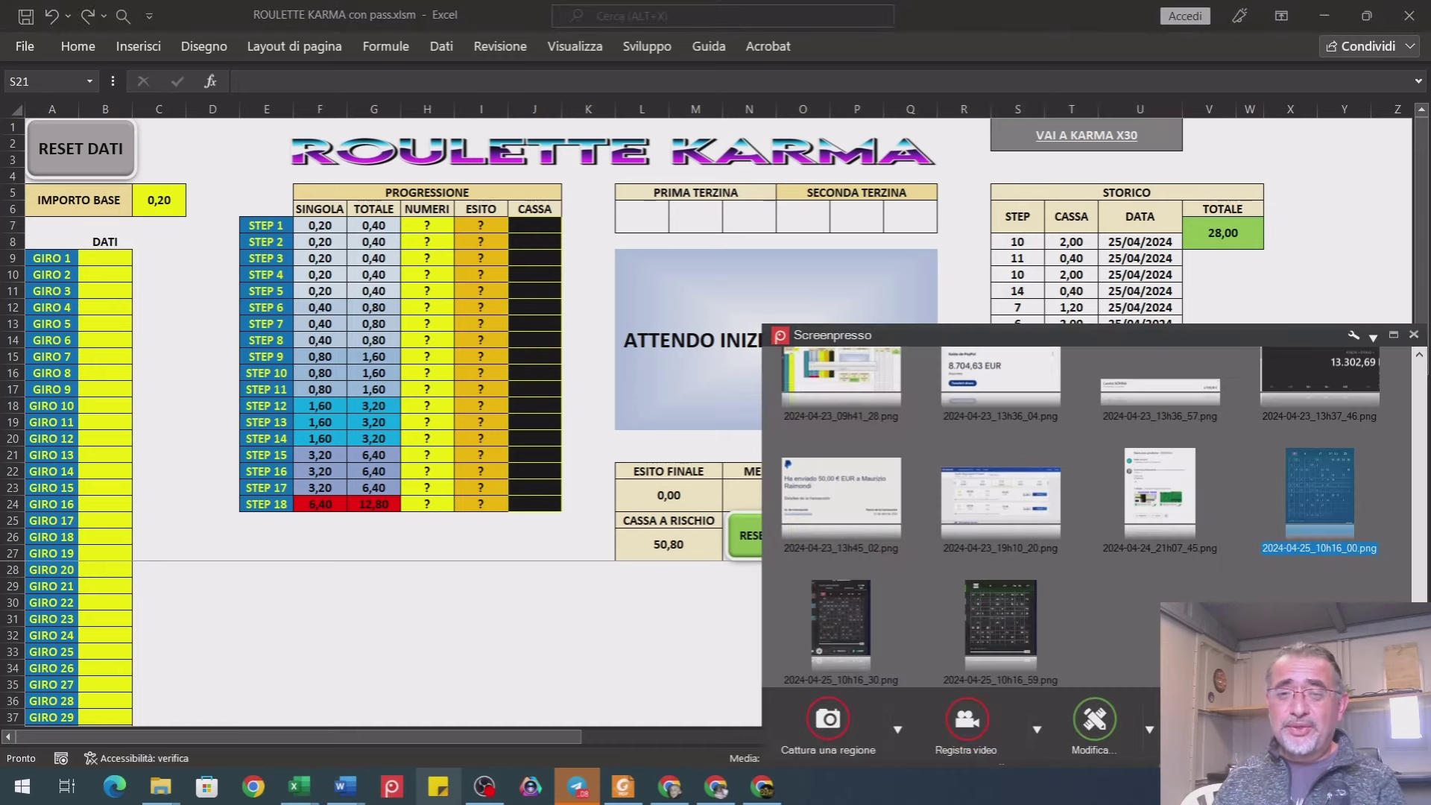
- Dismiss the Screenpresso window and view the KARMA X30 sheet, returning to the KARMA X36 sheet
key(Escape)
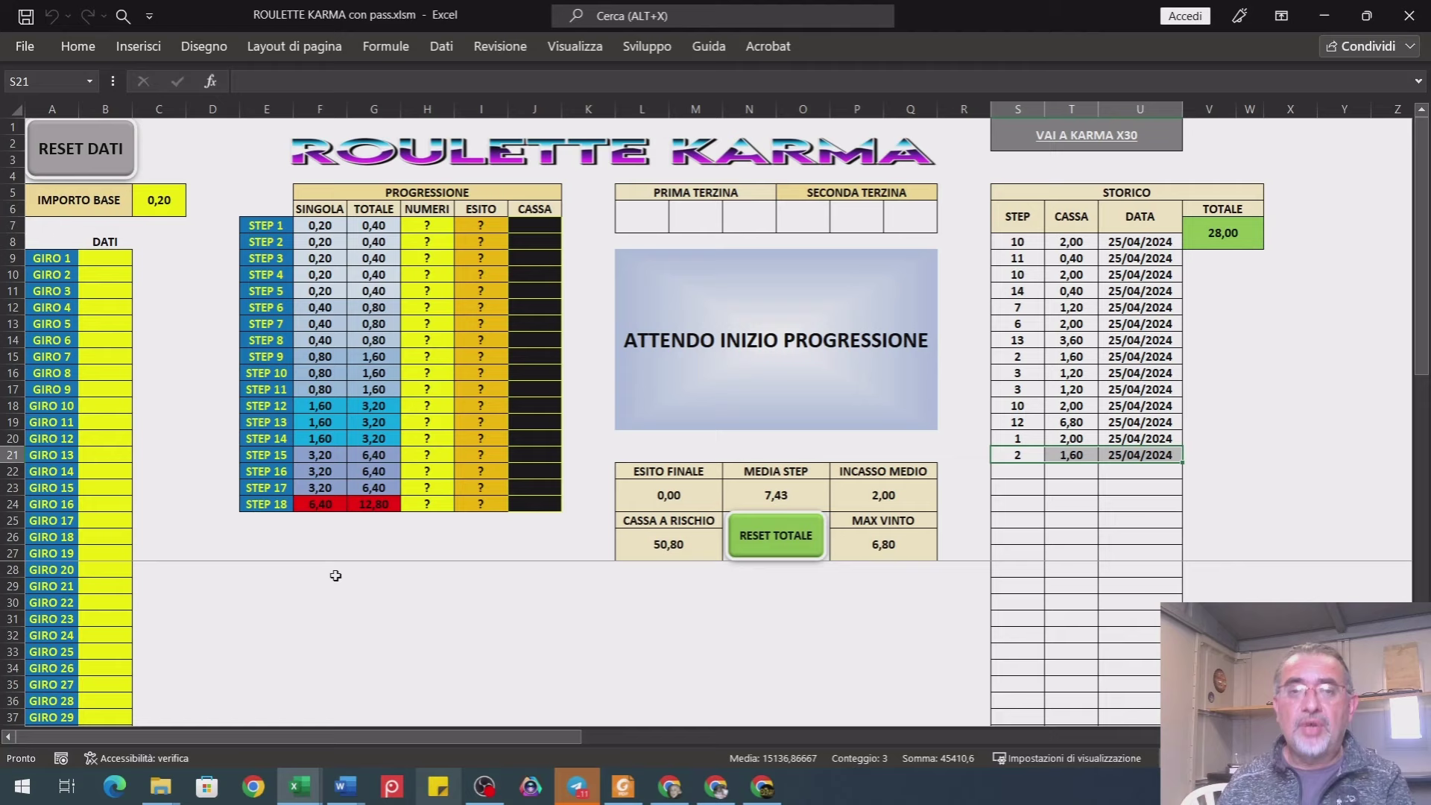
click(1085, 147)
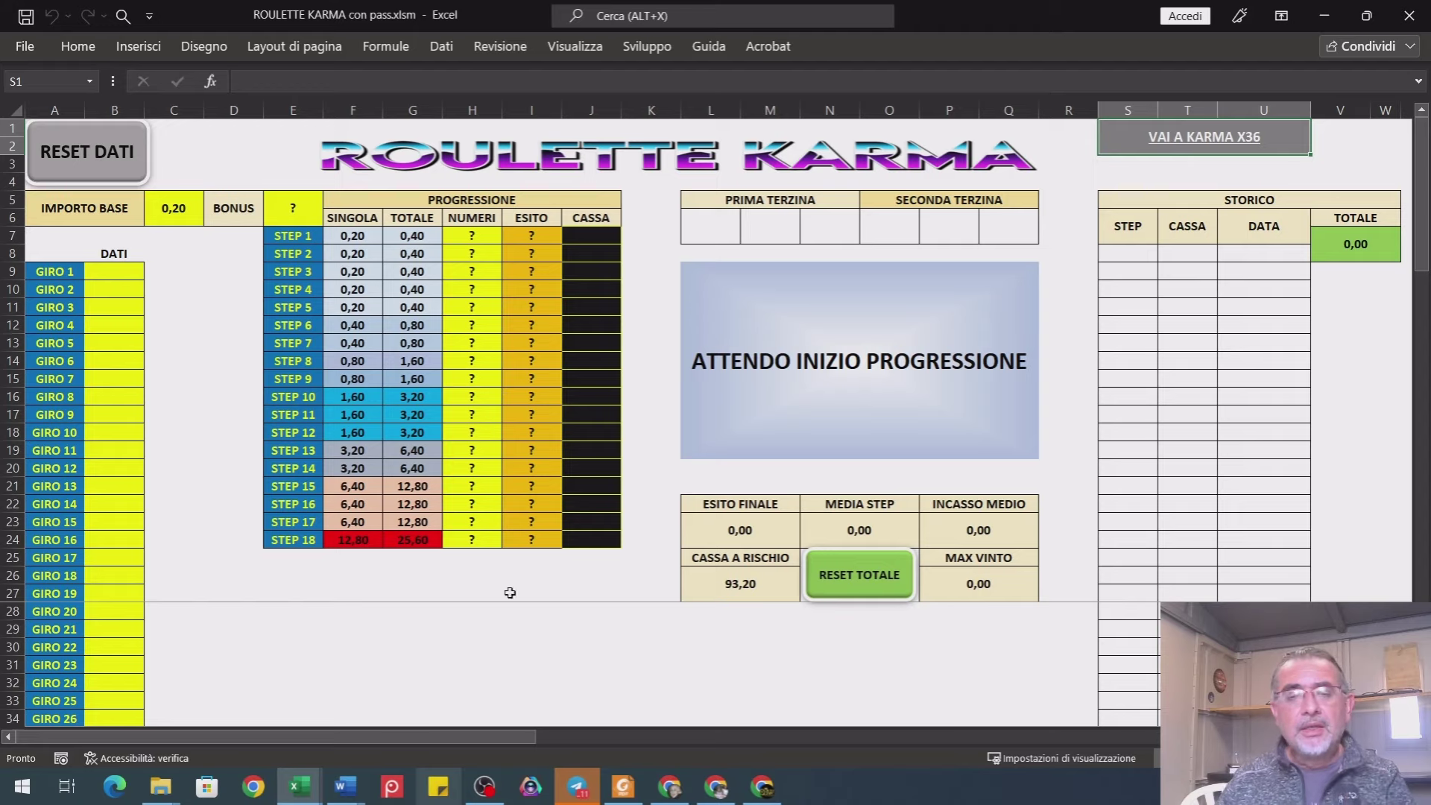
click(1205, 135)
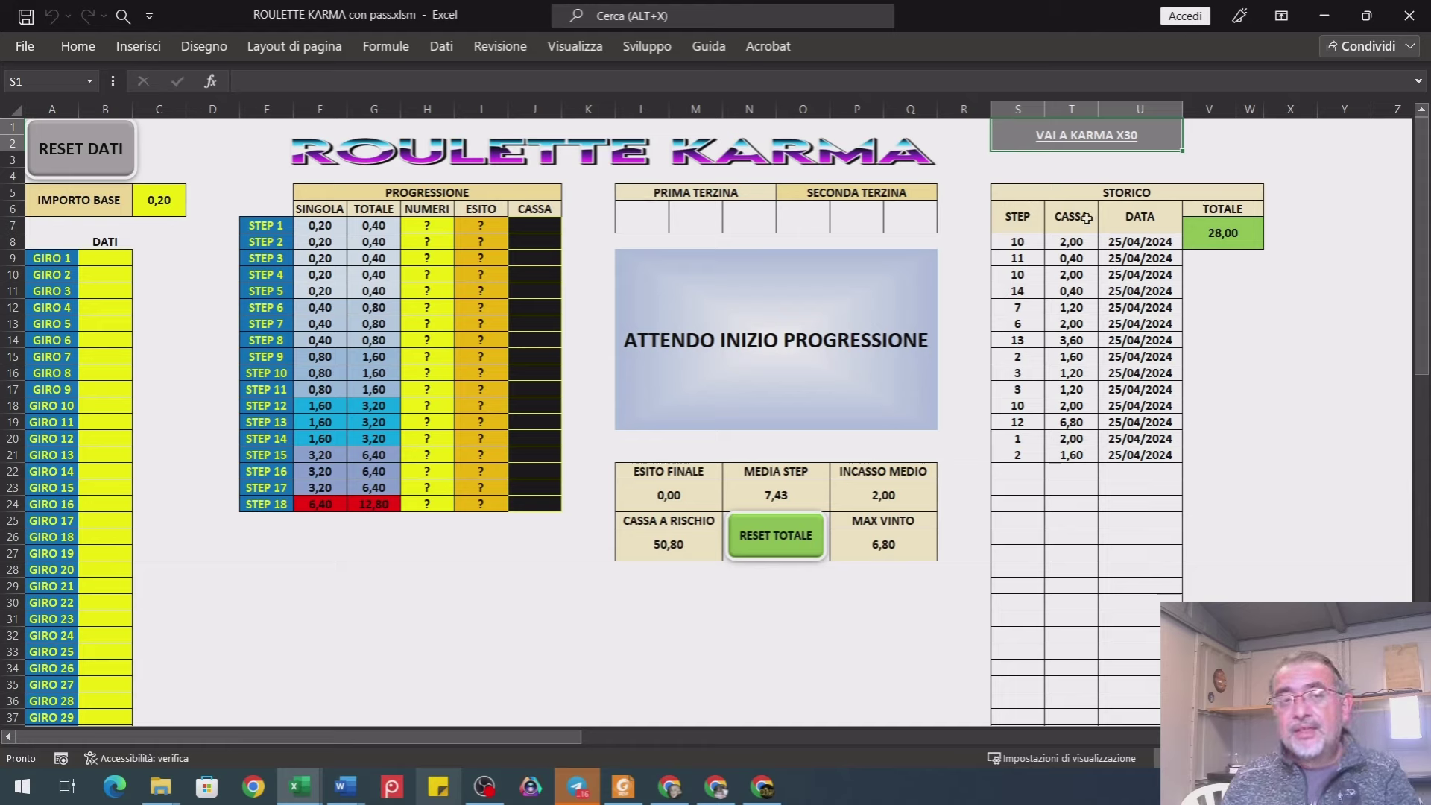
- View the KARMA X30 sheet and return to the KARMA X36 sheet
click(1085, 135)
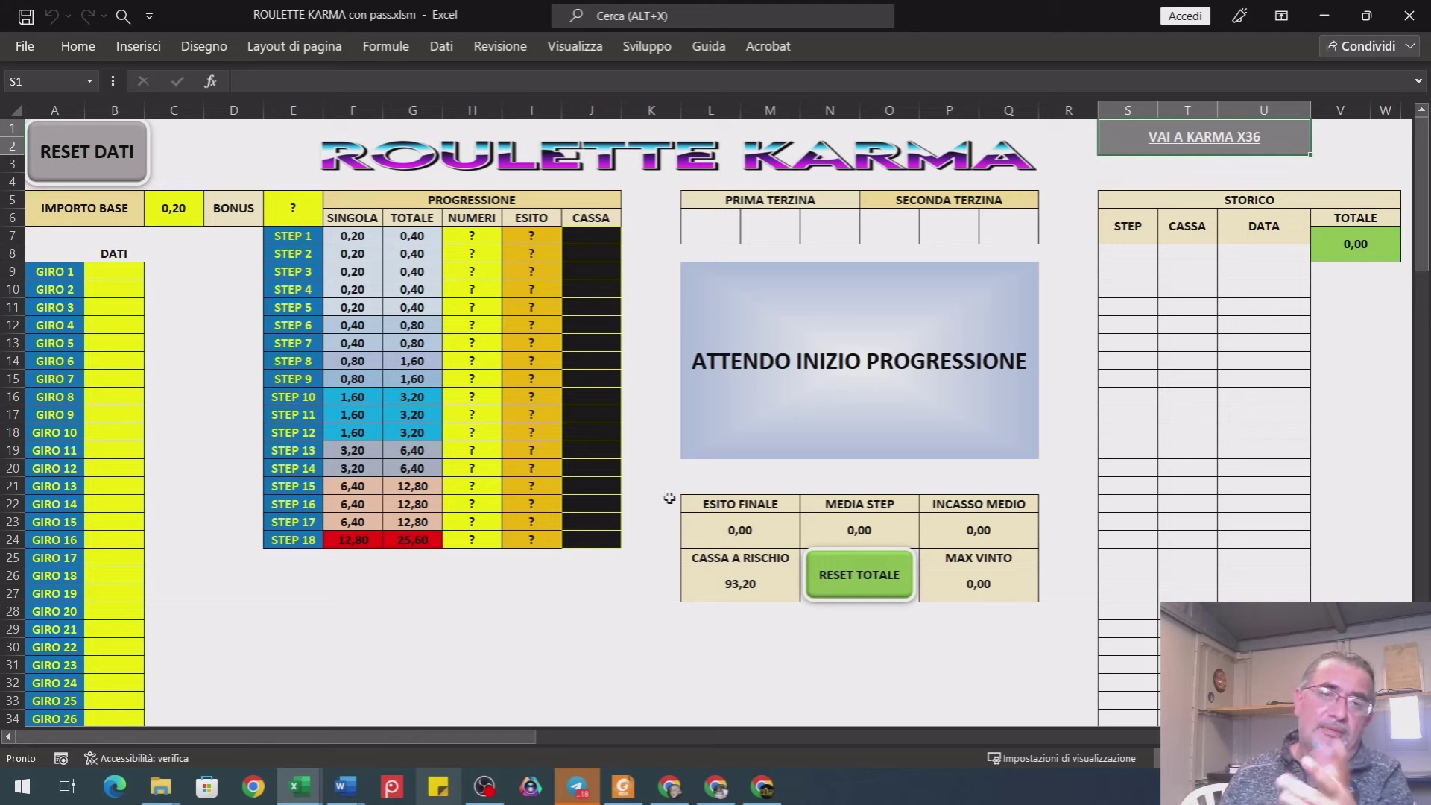
click(1190, 142)
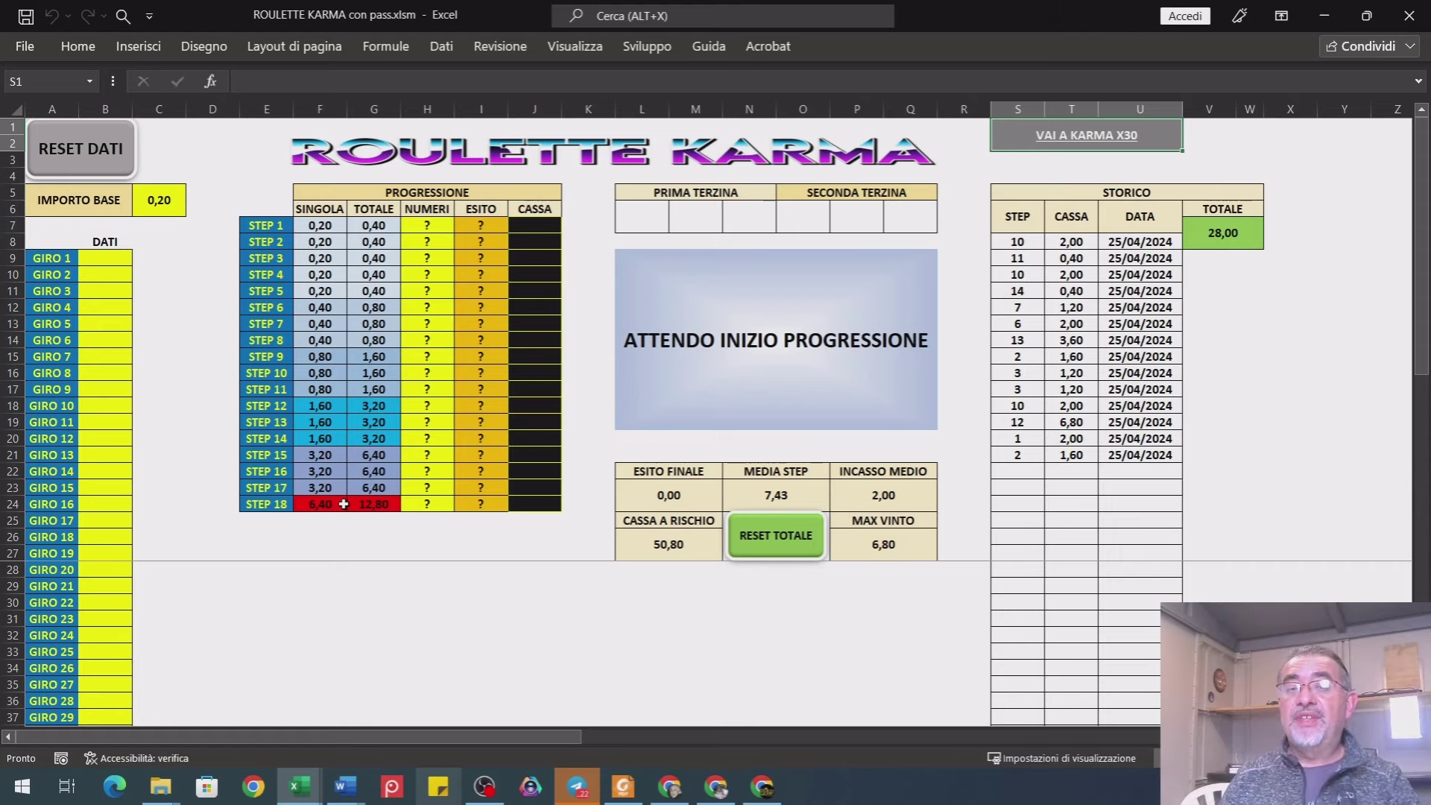
- Clear the first five STORICO entries and move the remaining nine rows up so they start at row 8
click(1008, 307)
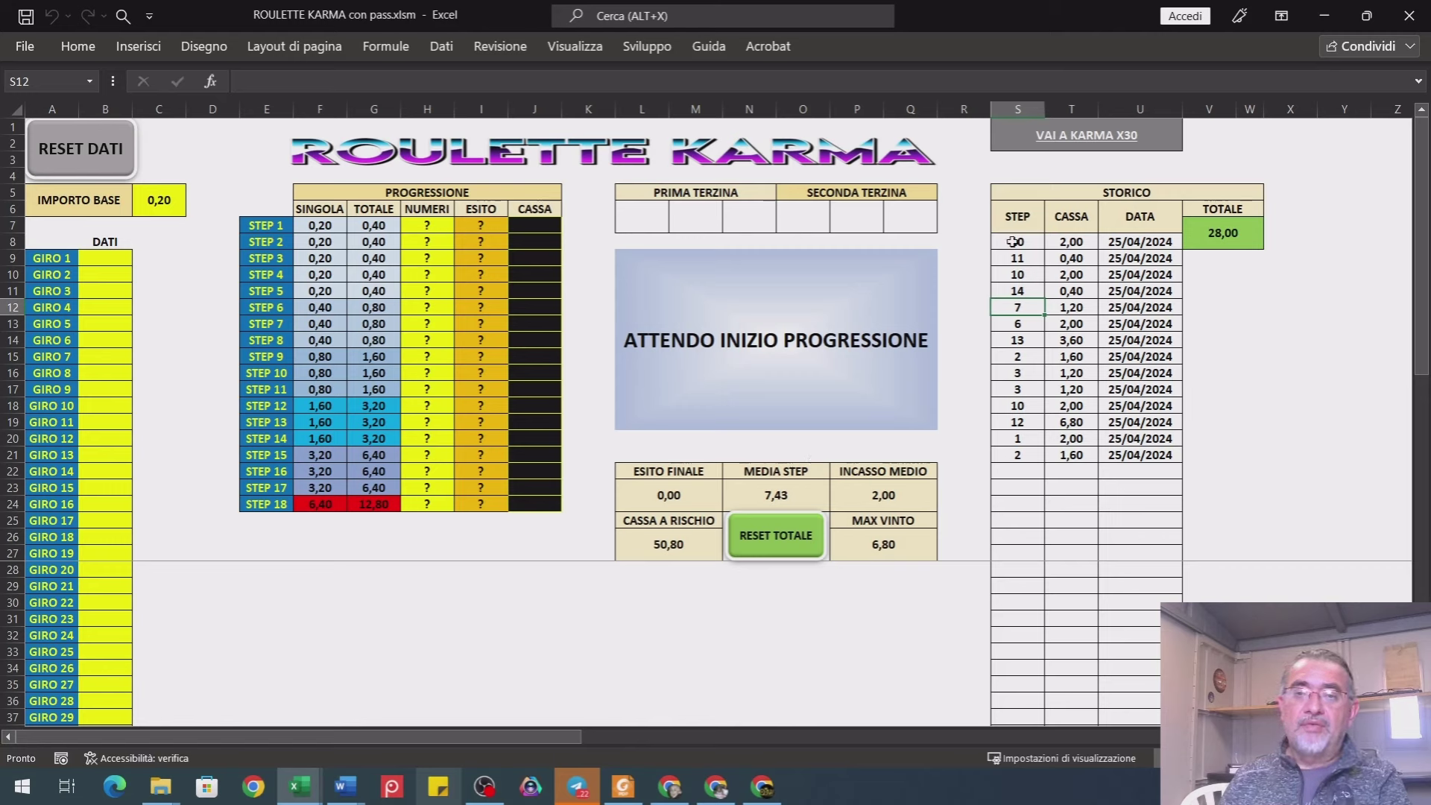
drag(1012, 242, 1127, 306)
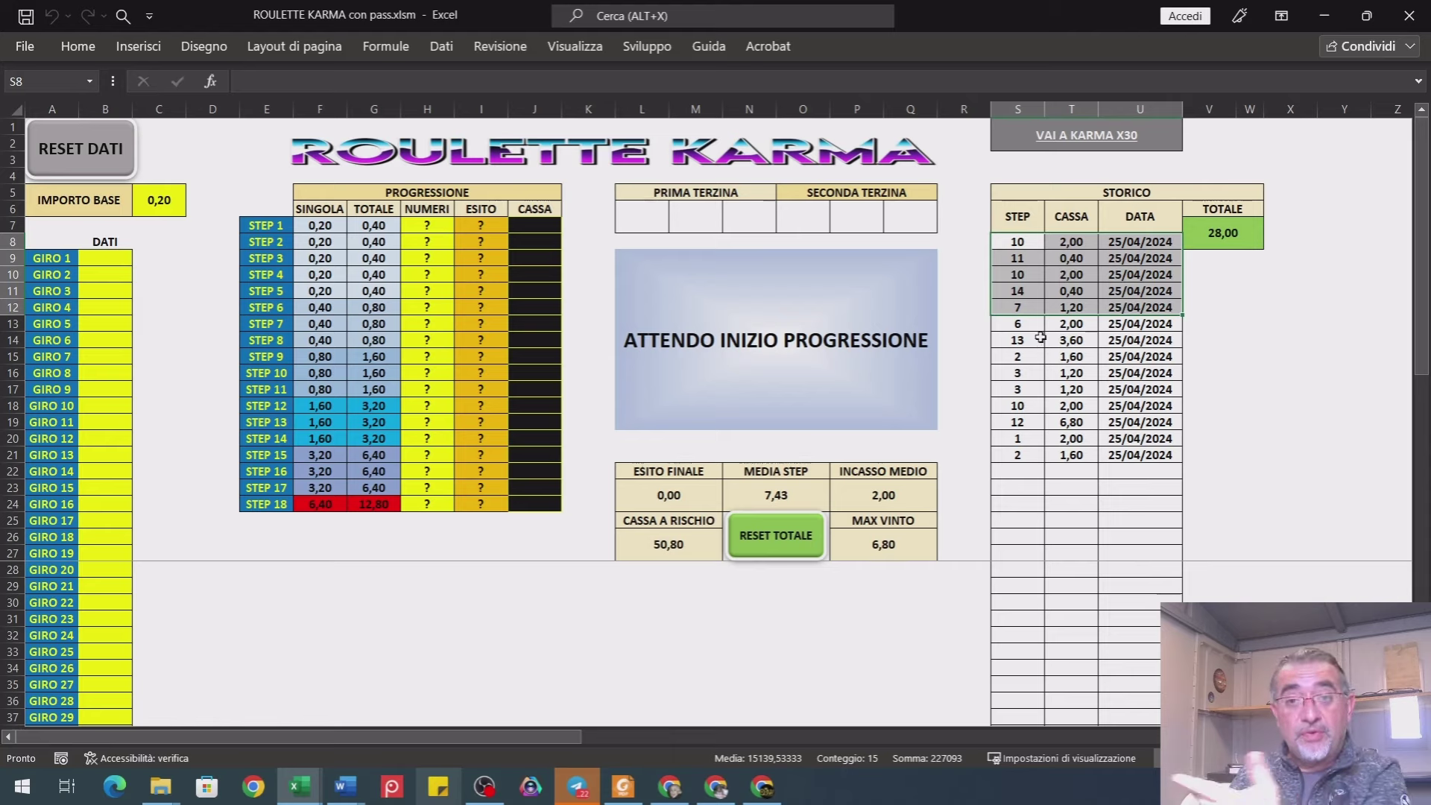
right_click(1053, 258)
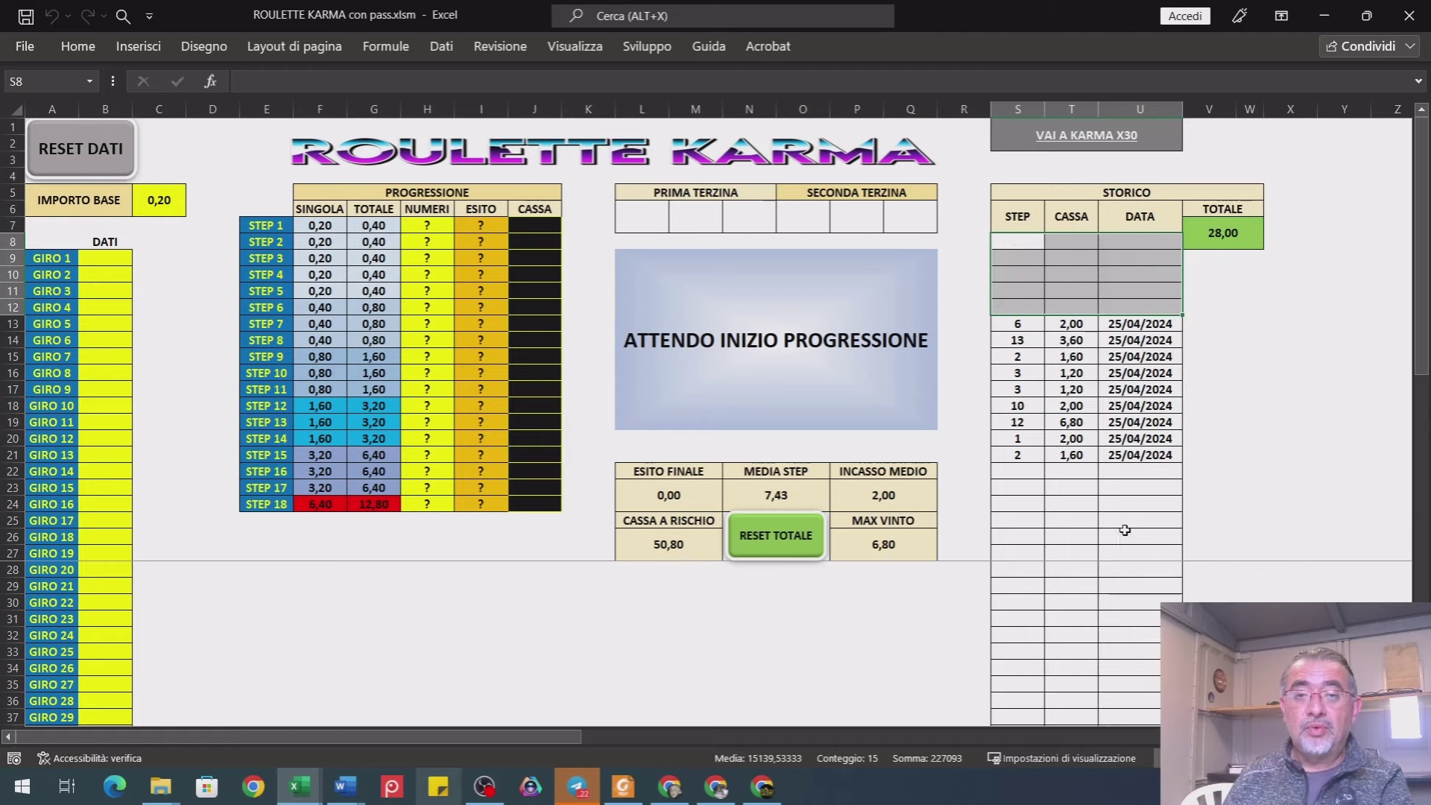
click(1127, 529)
drag(1023, 326, 1097, 643)
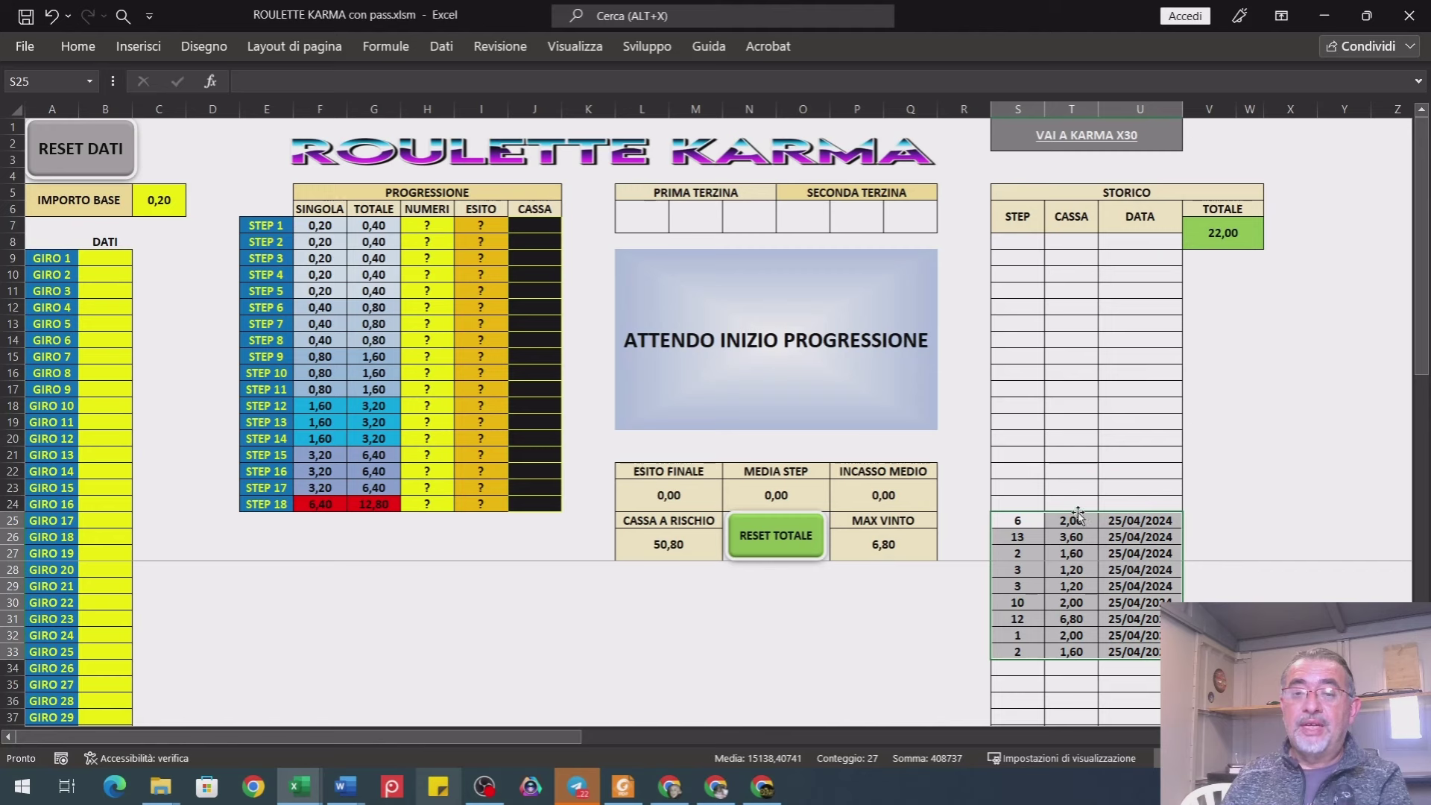
drag(1079, 512, 1059, 258)
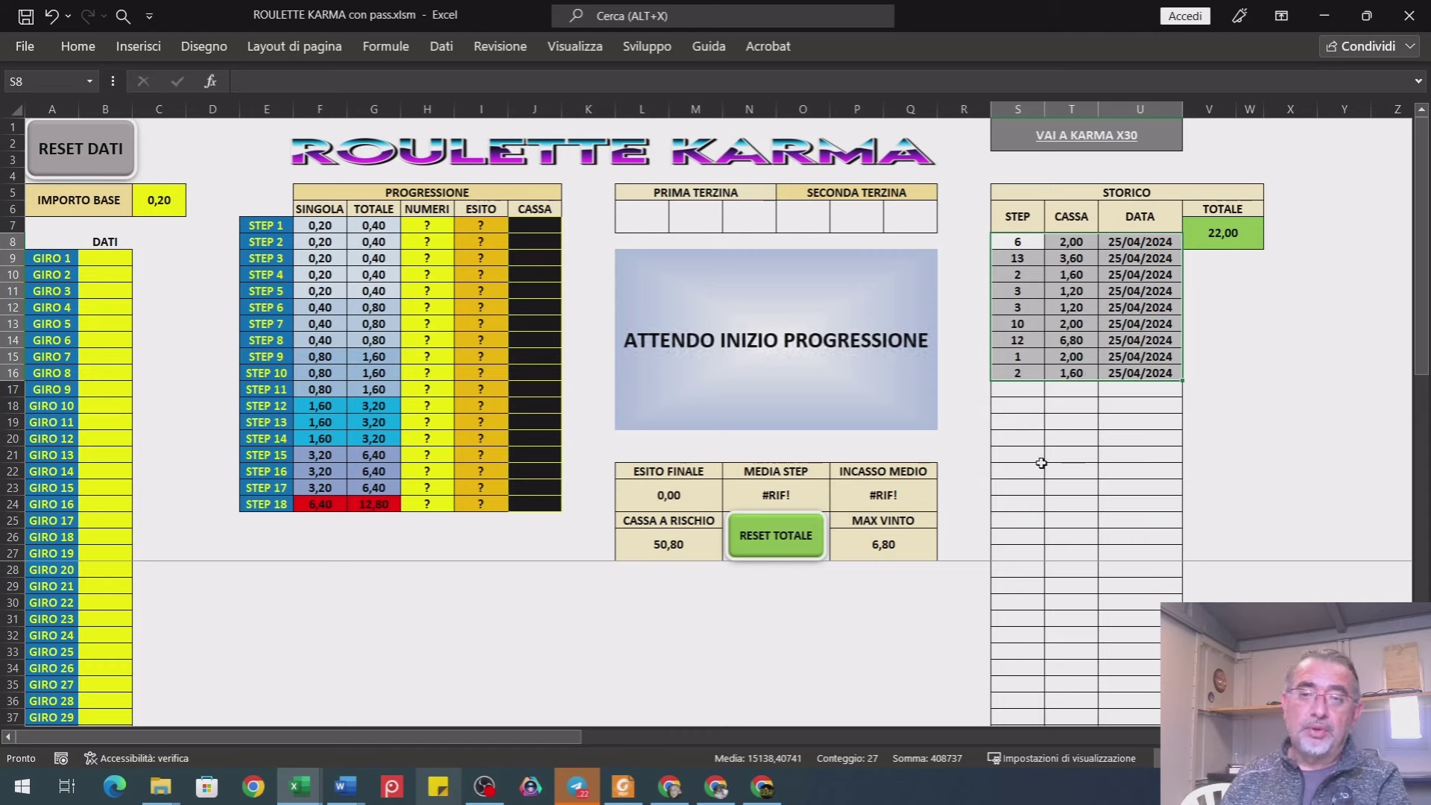
click(1032, 488)
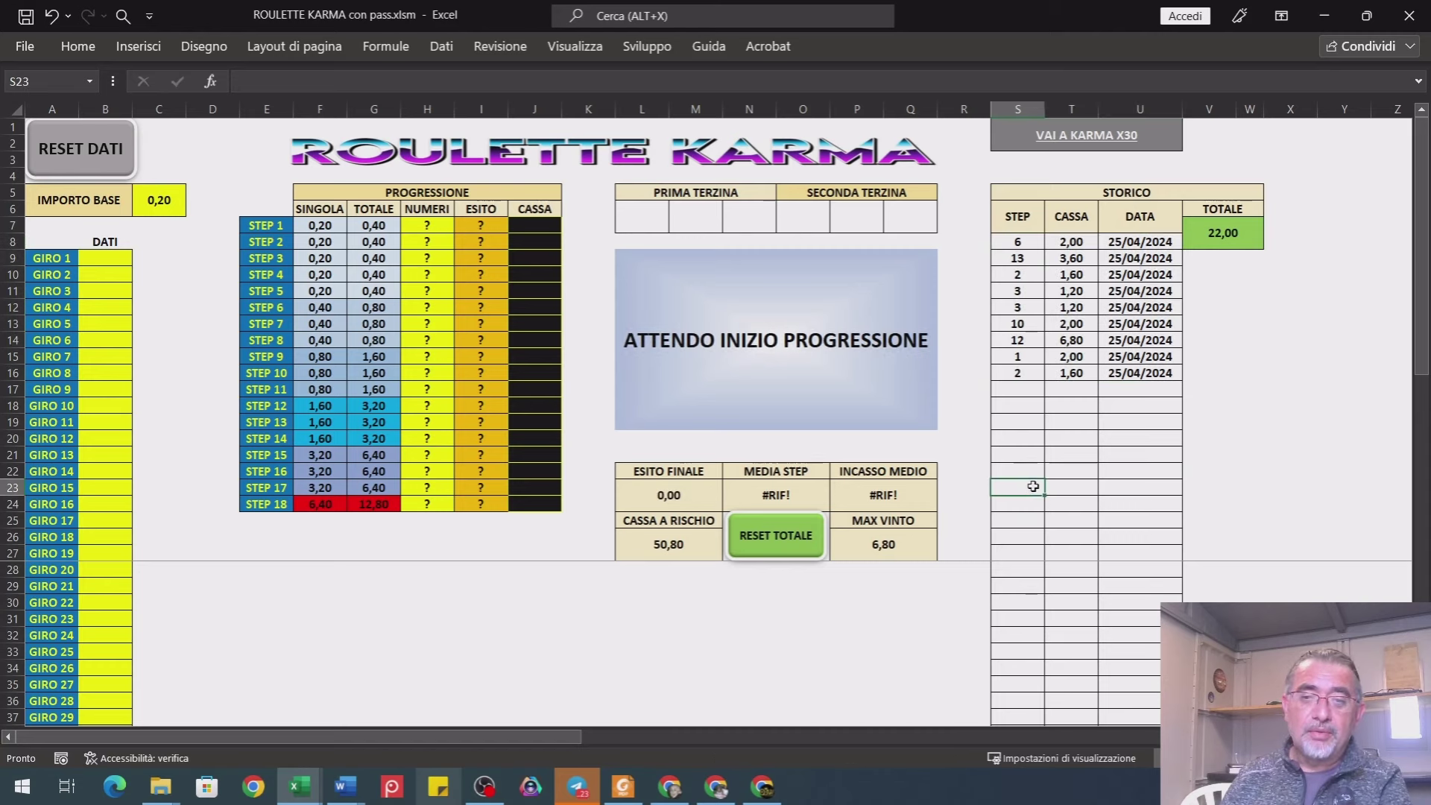
- Undo the moves and the clearing of the STORICO entries
click(56, 18)
click(55, 18)
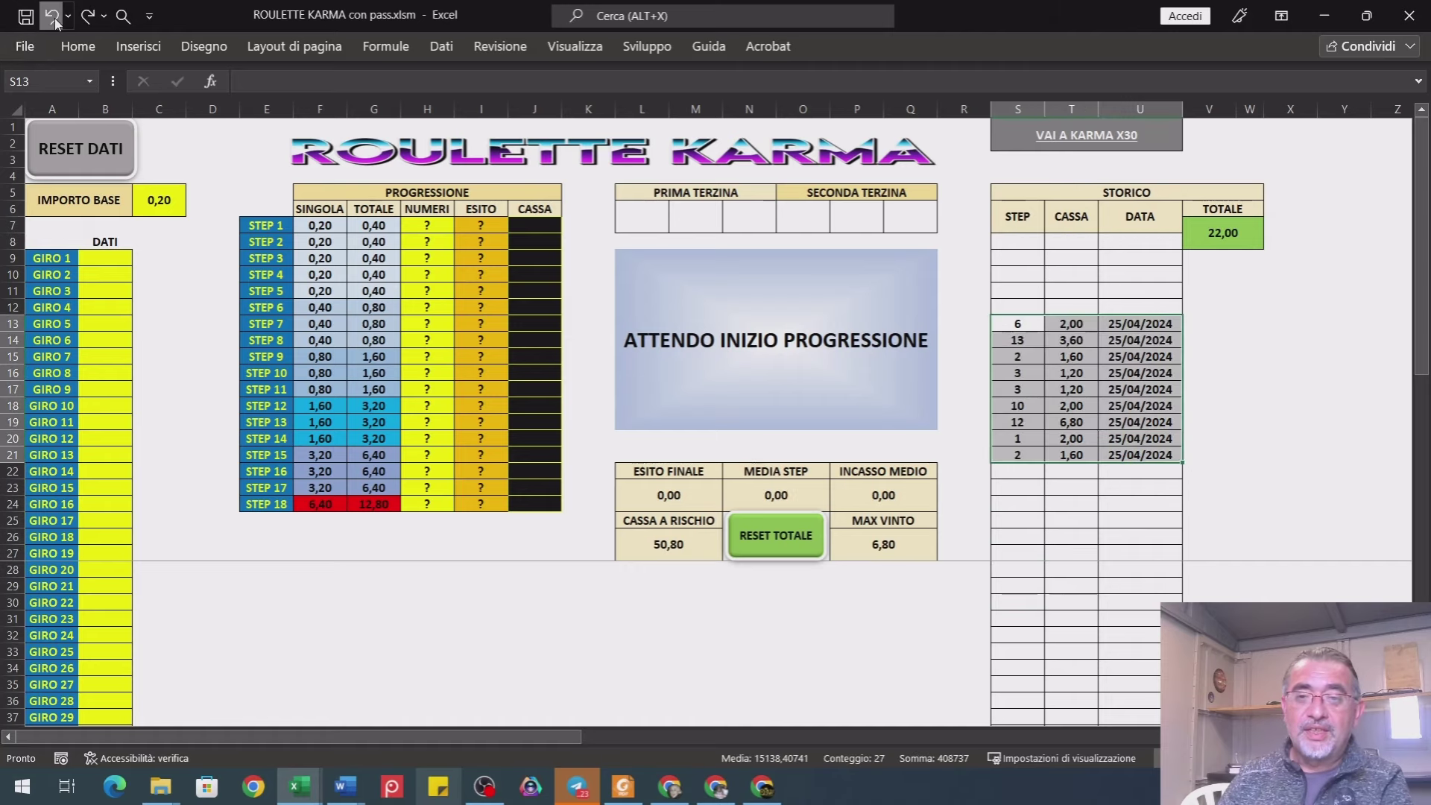
click(55, 18)
click(1083, 539)
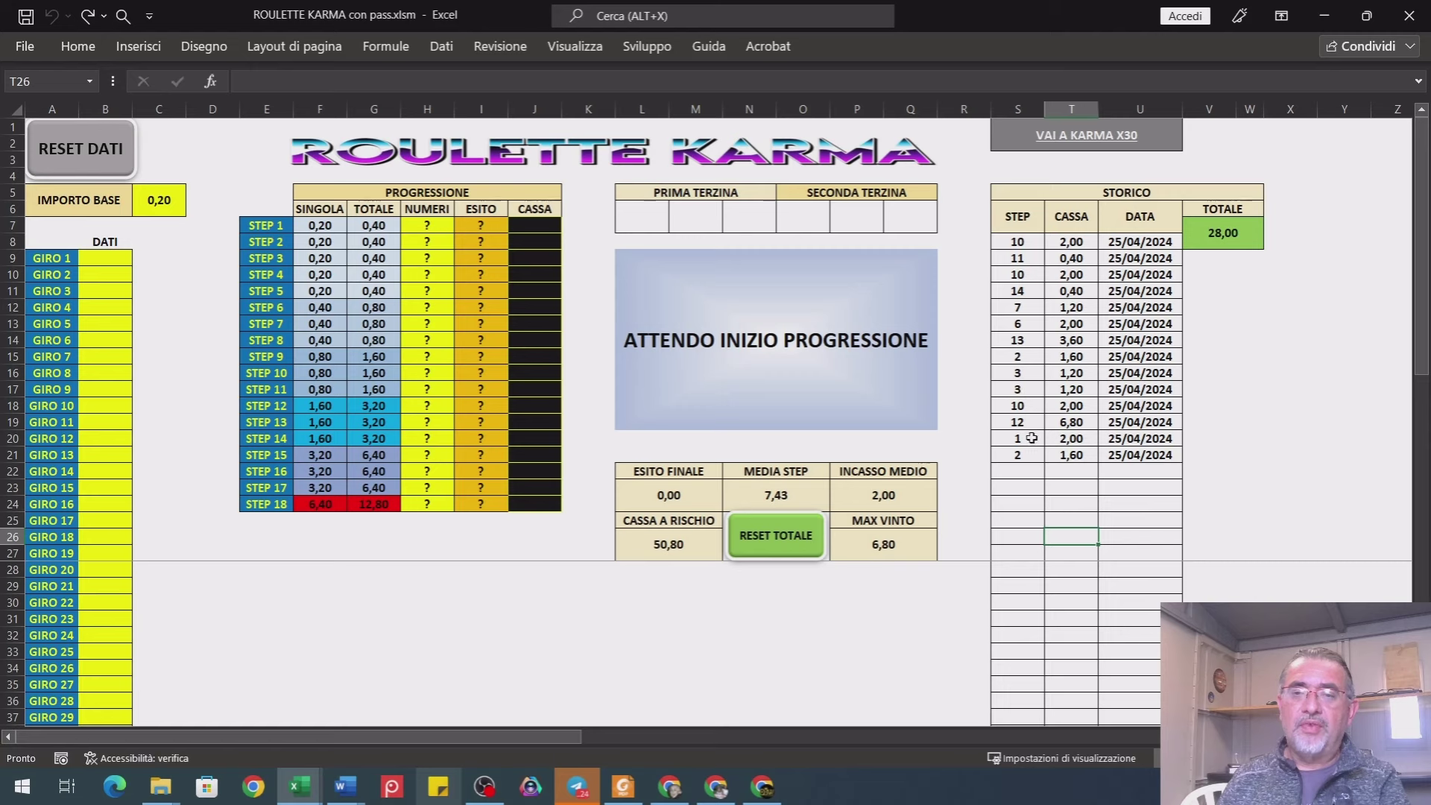
click(1161, 596)
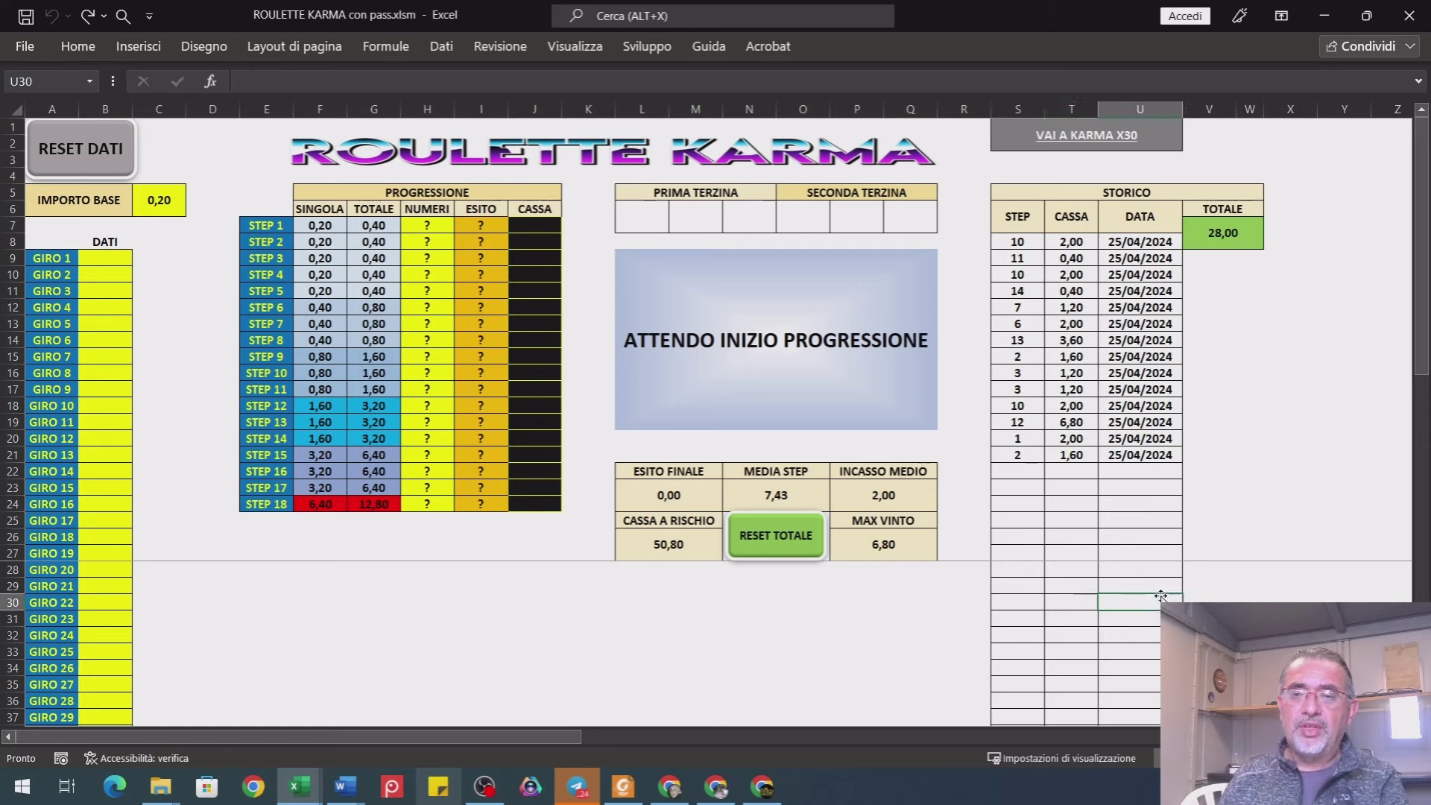
click(1066, 610)
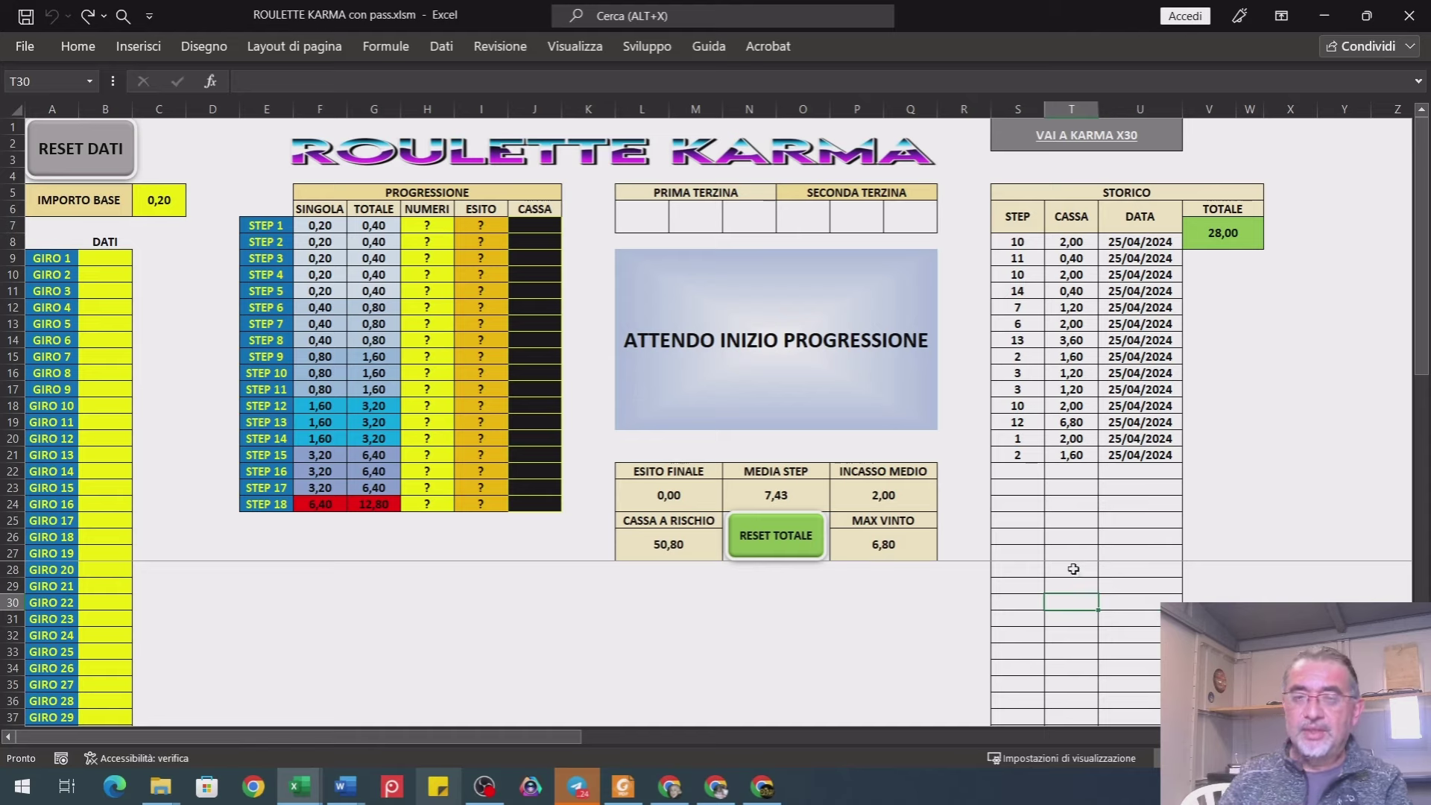
text(5)
key(BackSpace)
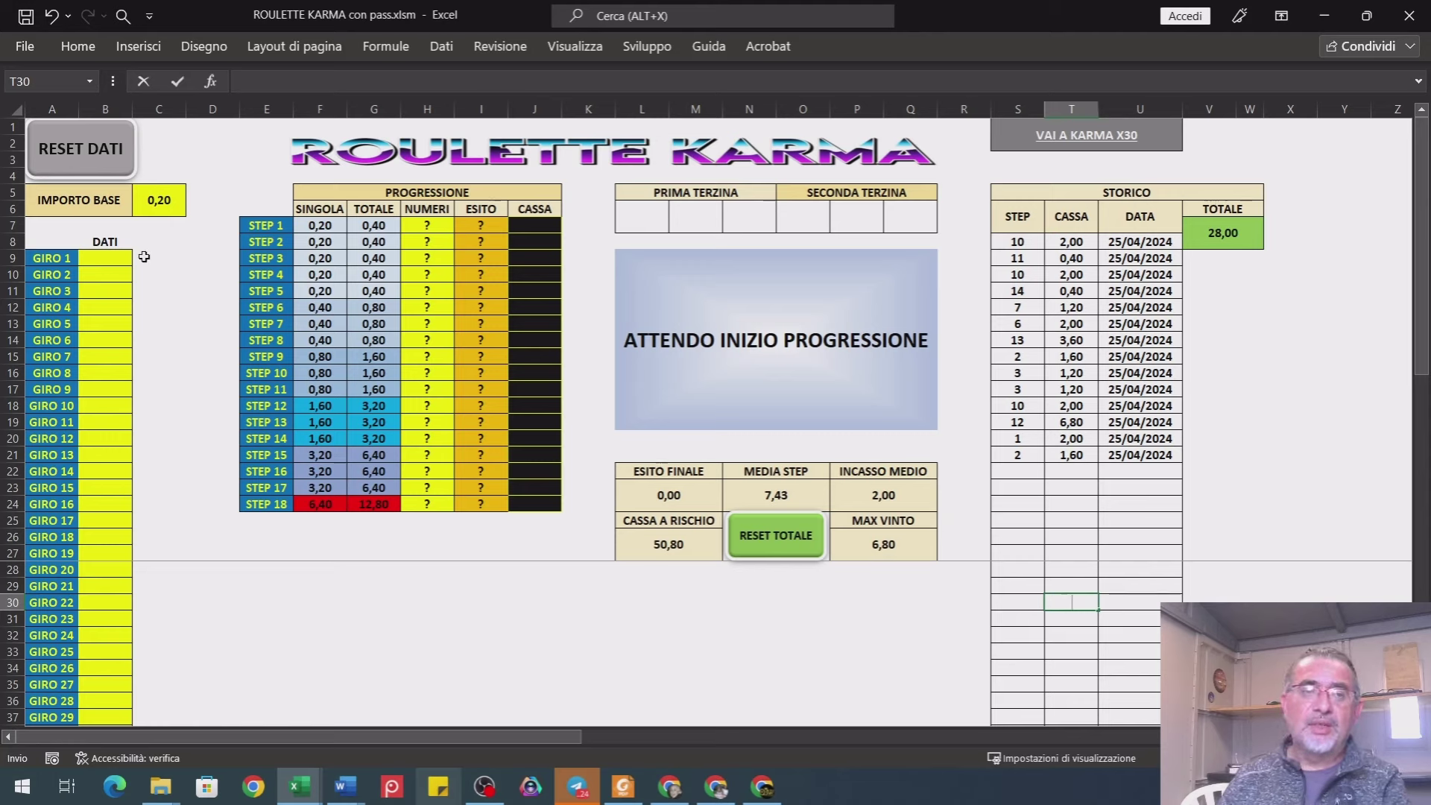
- Enter 52 in the GIRO 1 cell of the DATI column and replace it with the formula =52/9
click(109, 256)
text(52)
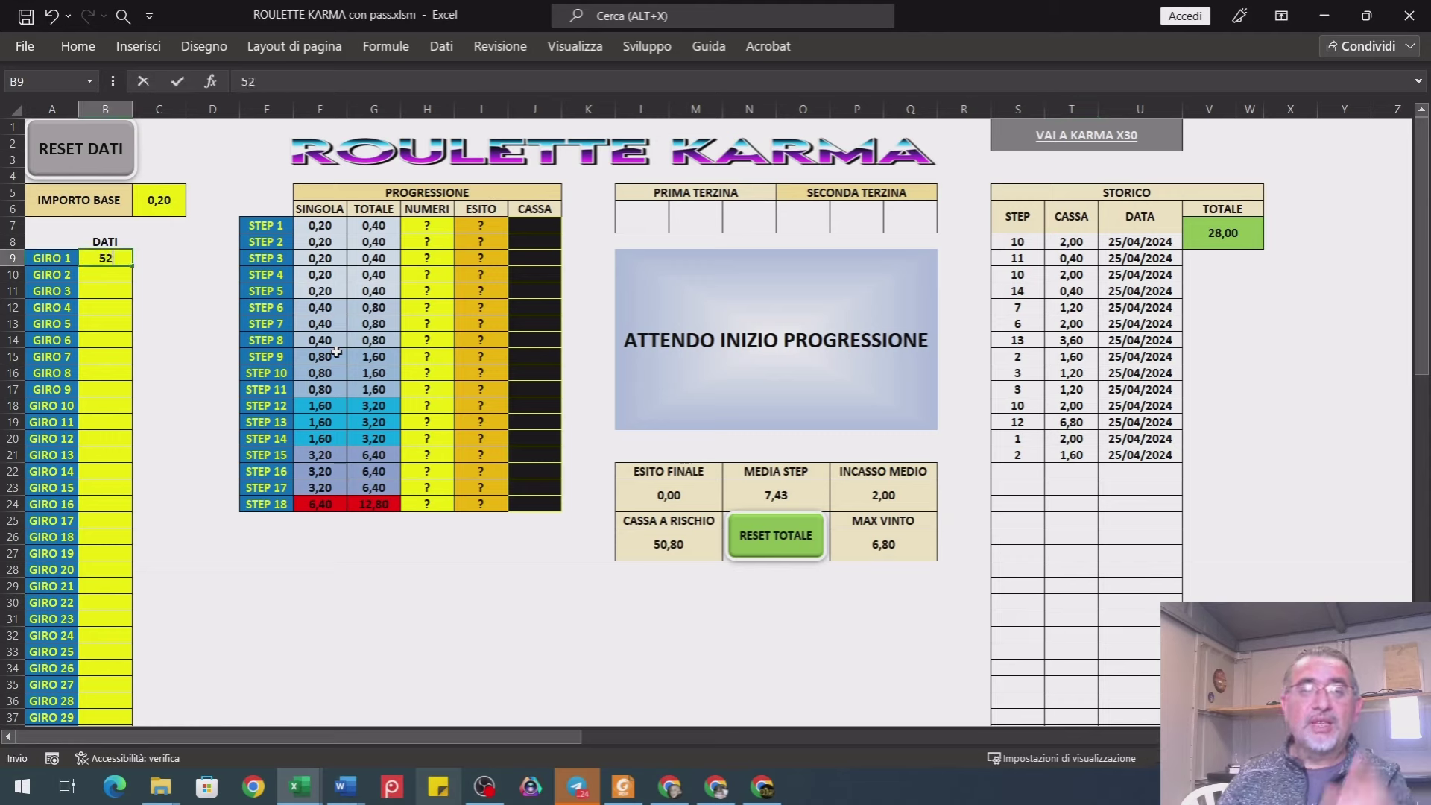
key(Return)
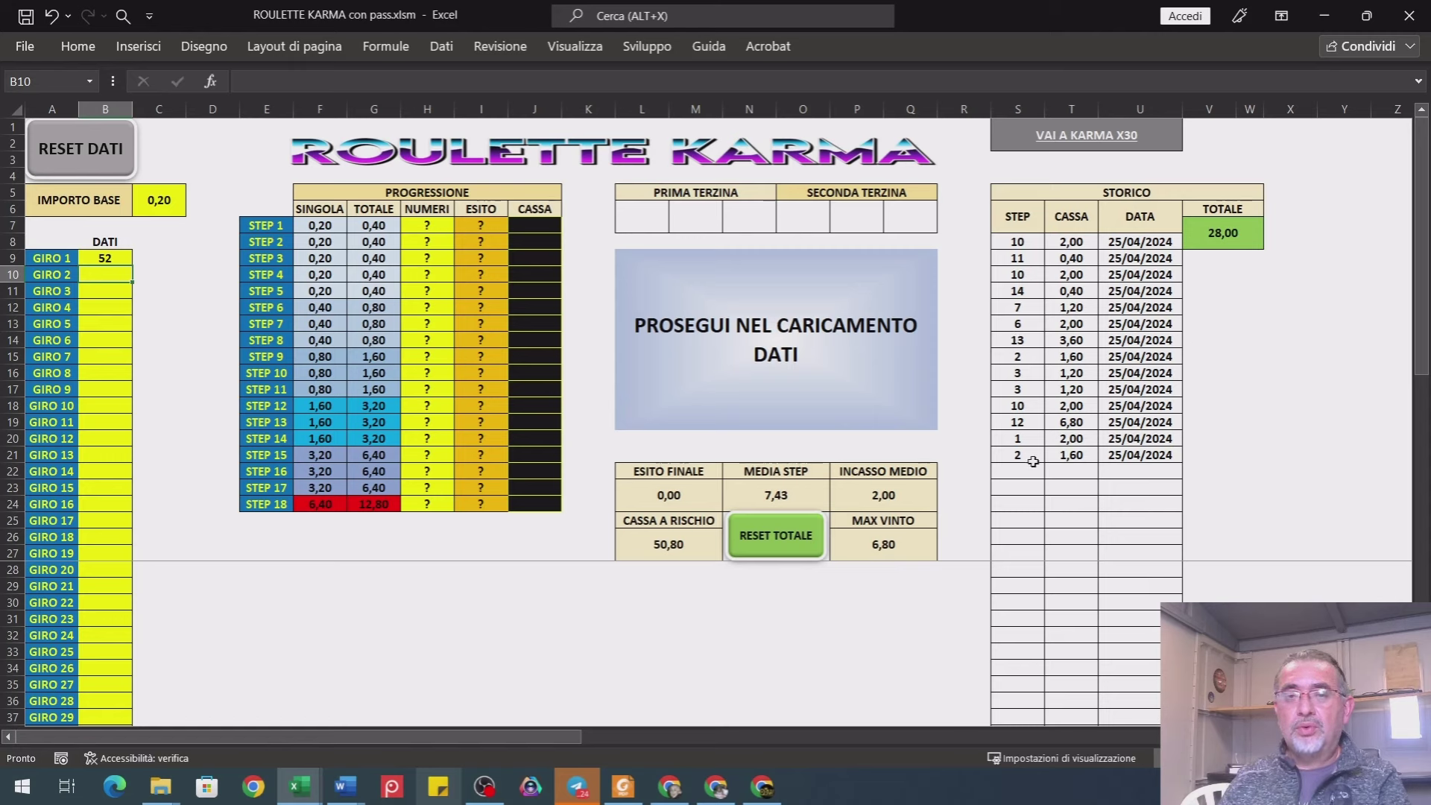
click(112, 256)
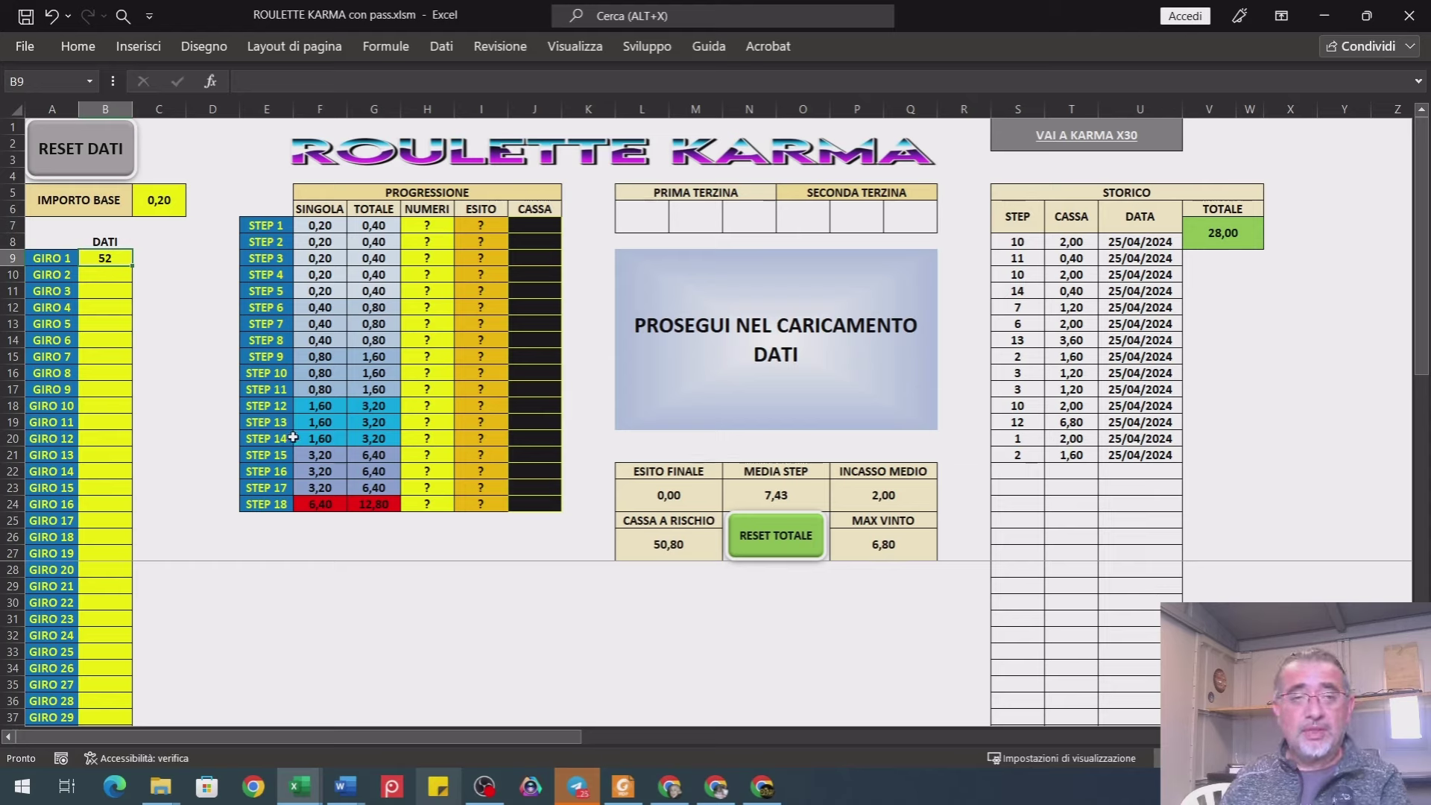
text(=)
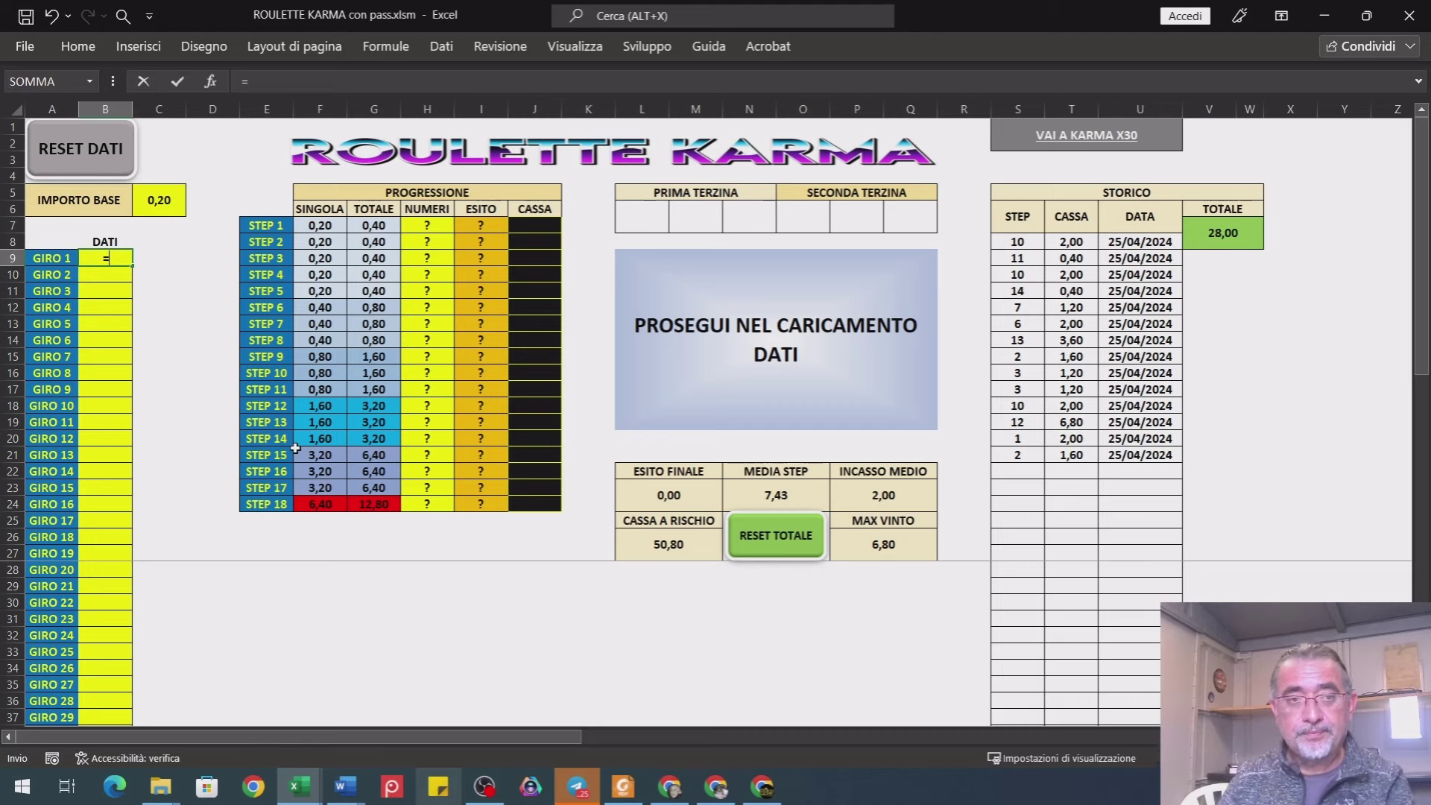
text(52/9)
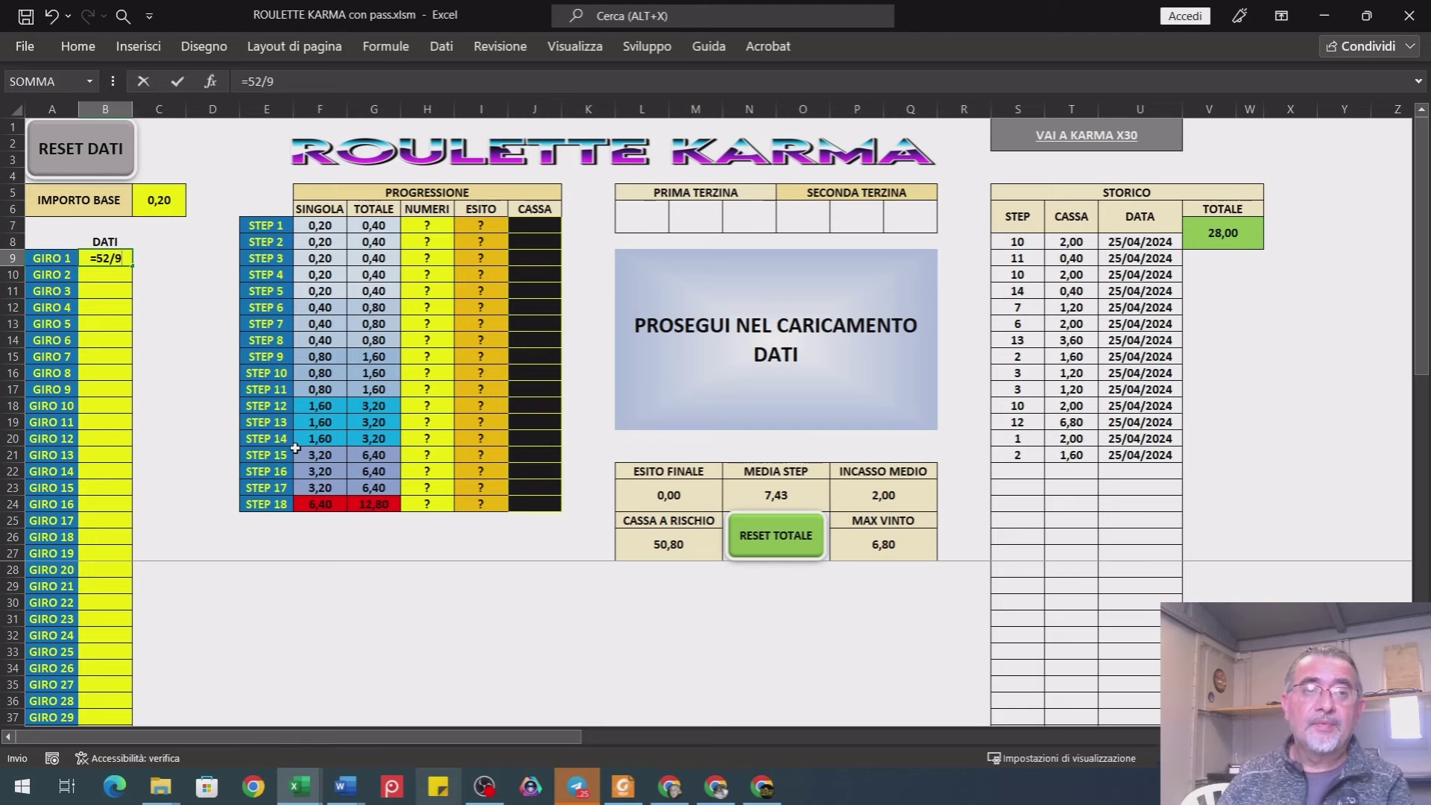
key(Return)
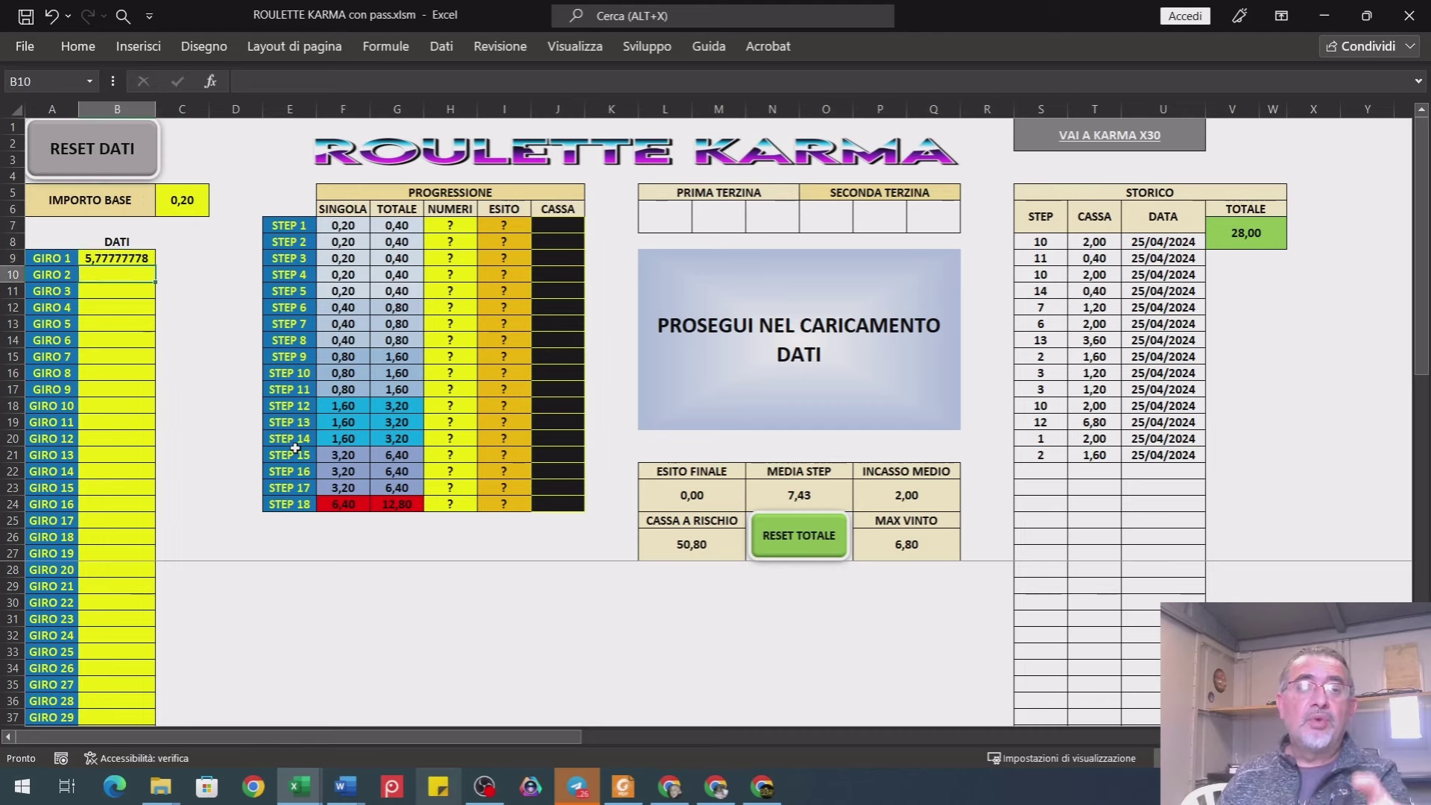
- Undo the division formula and clear the GIRO 1 cell
click(49, 15)
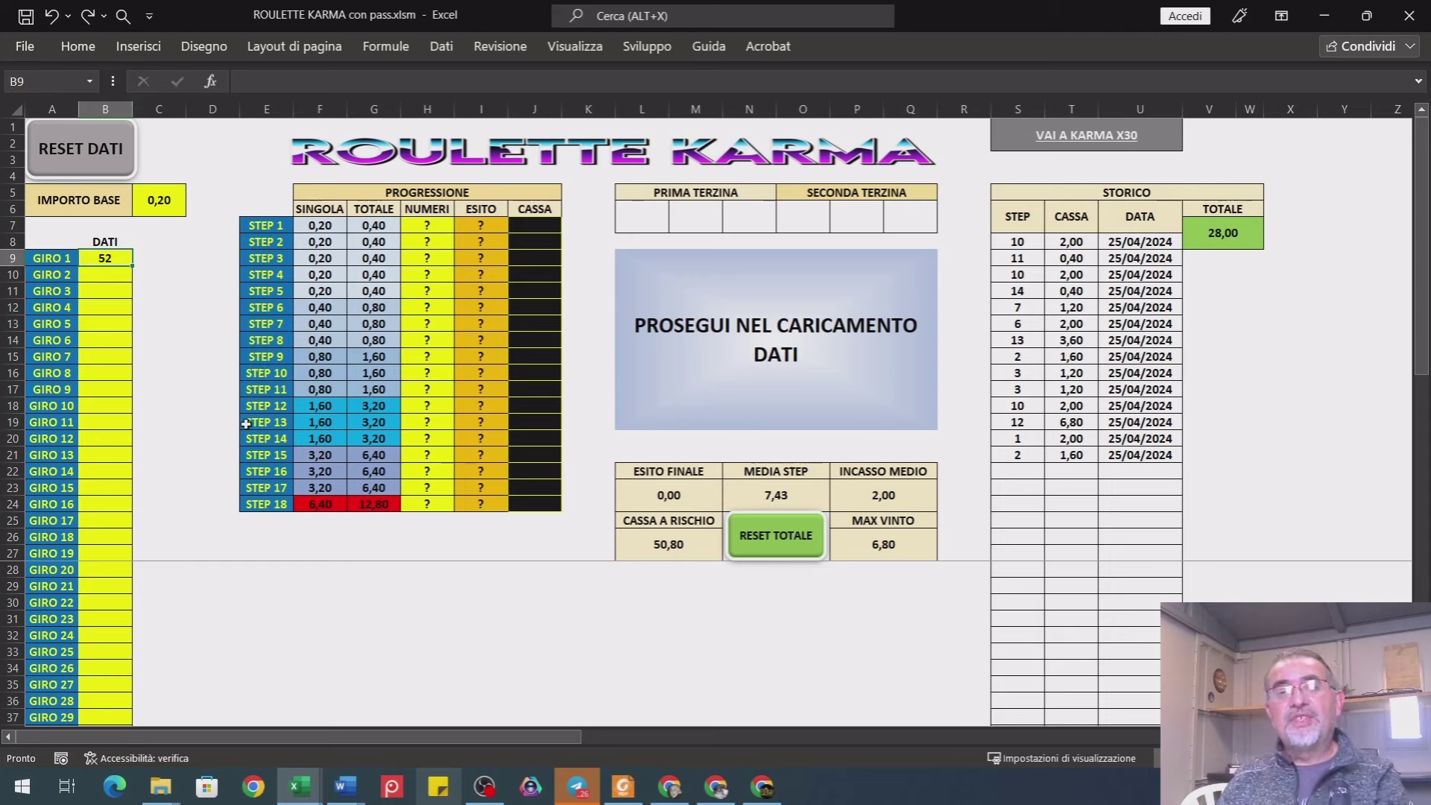
key(BackSpace)
key(Return)
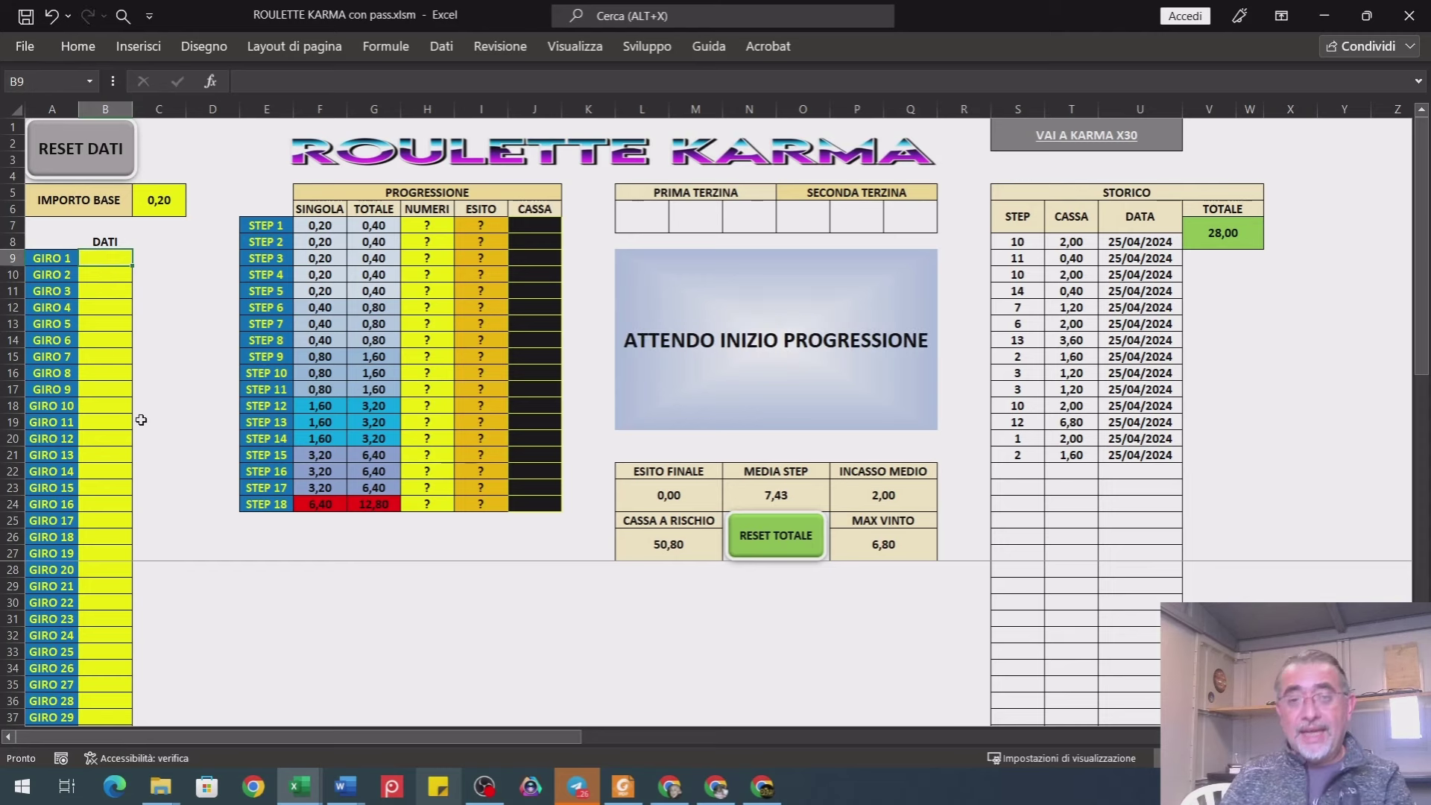